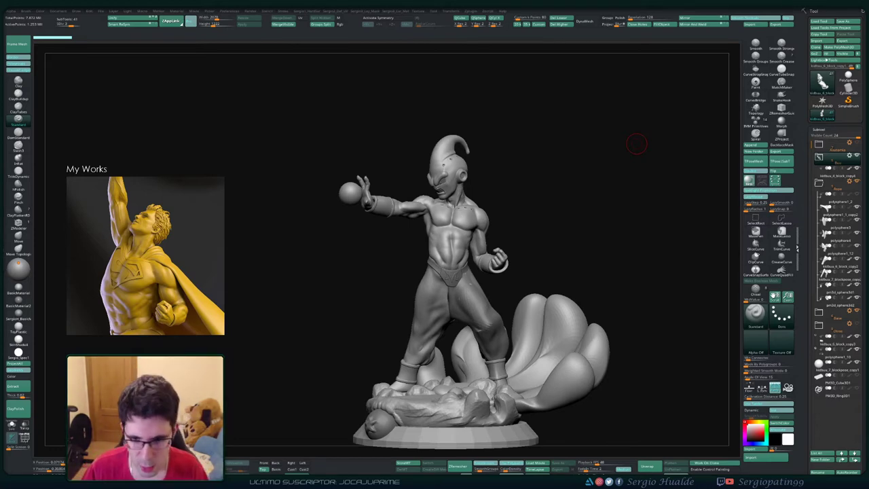
- Hide the Base folder's subtools, leaving the character on its own
left_click_drag(536, 225, 549, 248)
left_click(857, 311)
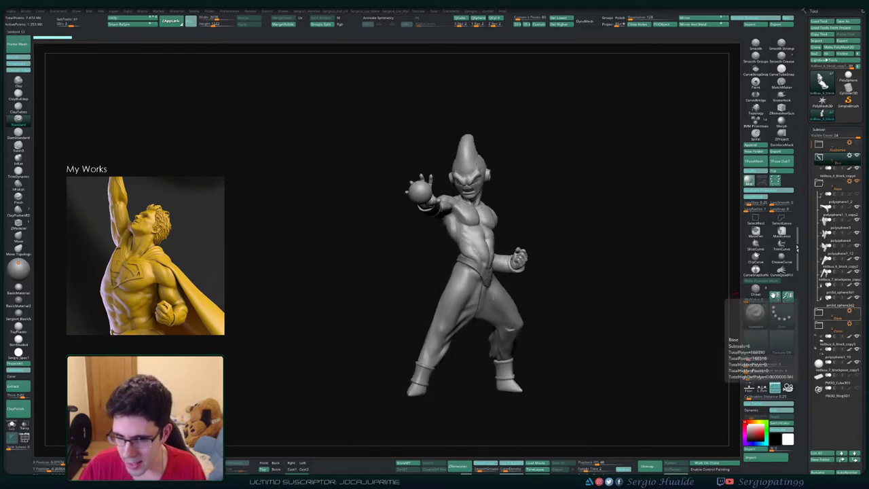
left_click_drag(546, 308, 513, 318)
left_click_drag(566, 272, 547, 269)
right_click_drag(476, 240, 478, 273, "alt")
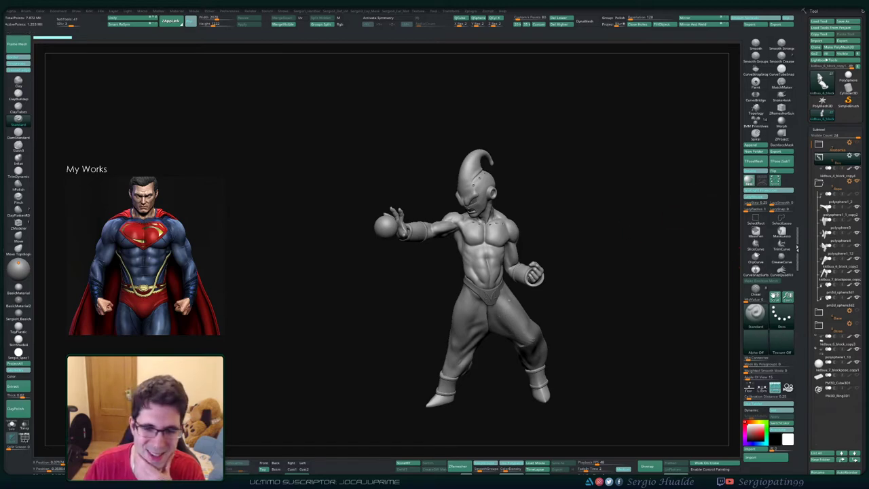
- Reshape the back of the character's neck above the shoulder with the Move brush
mouse_move(621, 255)
left_mouse_down()
mouse_move(596, 253)
mouse_move(666, 252)
mouse_move(589, 249)
left_mouse_up()
right_click_drag(584, 256, 462, 346)
right_click_drag(463, 253, 462, 271, "ctrl")
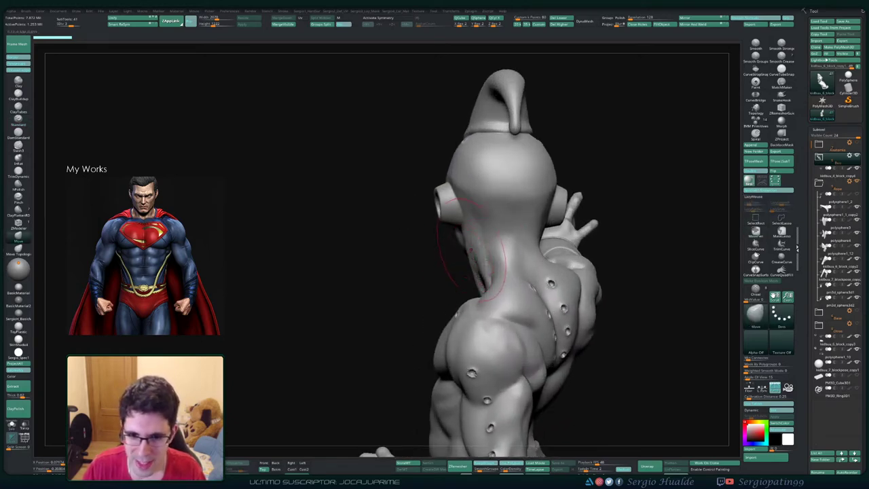
left_click_drag(470, 252, 477, 273)
key("s")
right_click_drag(477, 273, 536, 273)
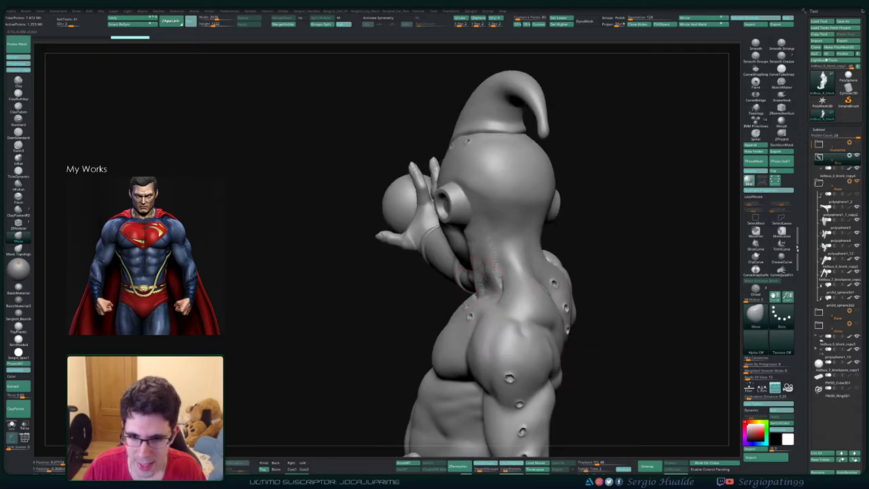
- Refine the side contour of the neck where it meets the shoulder with the Move brush at different sizes
left_click_drag(474, 266, 480, 274)
right_click_drag(479, 274, 480, 305, "ctrl")
right_click_drag(480, 305, 462, 319)
key("s")
left_click_drag(482, 290, 477, 282)
right_click_drag(477, 281, 564, 269)
left_click_drag(484, 259, 489, 257)
right_click_drag(508, 256, 487, 253)
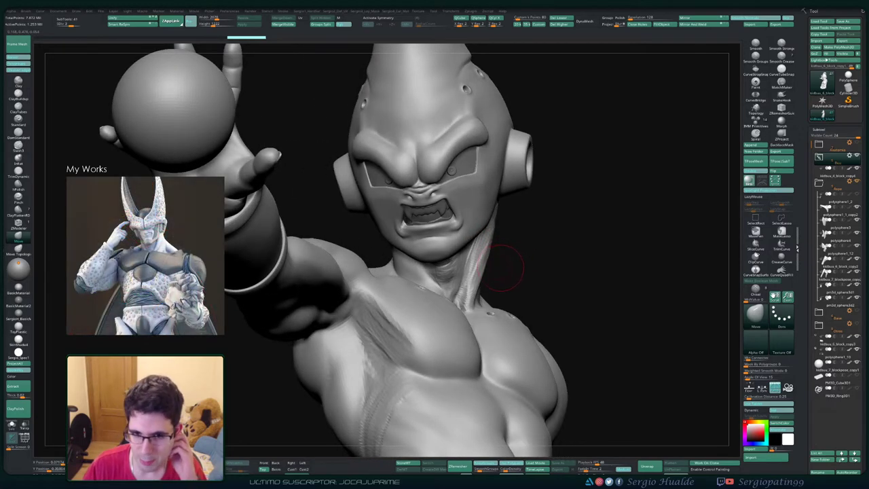
- Select the belt piece with the M emblem and merge the visible subtools into a Transpose Master posing mesh
mouse_move(525, 257)
right_mouse_down()
mouse_move(493, 258)
mouse_move(486, 234)
mouse_move(507, 266)
mouse_move(527, 269)
mouse_move(460, 299)
mouse_move(483, 238)
mouse_move(470, 254)
mouse_move(466, 275)
mouse_move(475, 292)
mouse_move(502, 229)
right_mouse_up()
right_click_drag(502, 230, 506, 292, "ctrl")
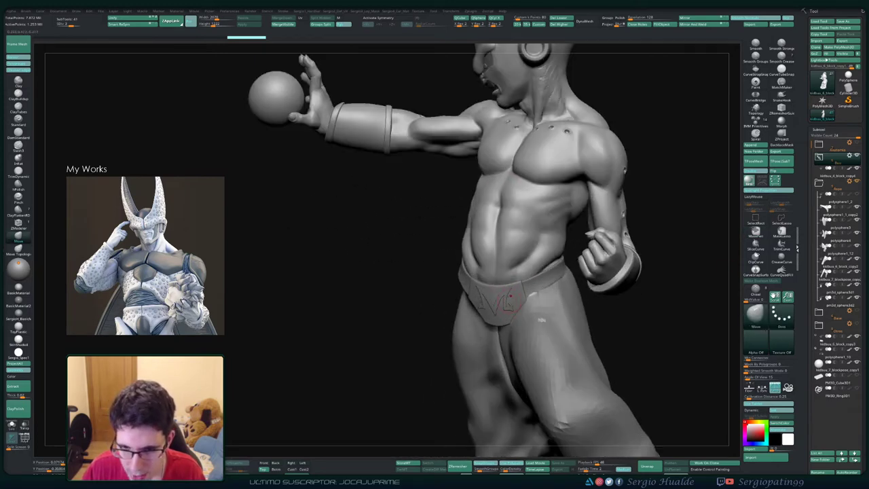
left_click(505, 307, "alt")
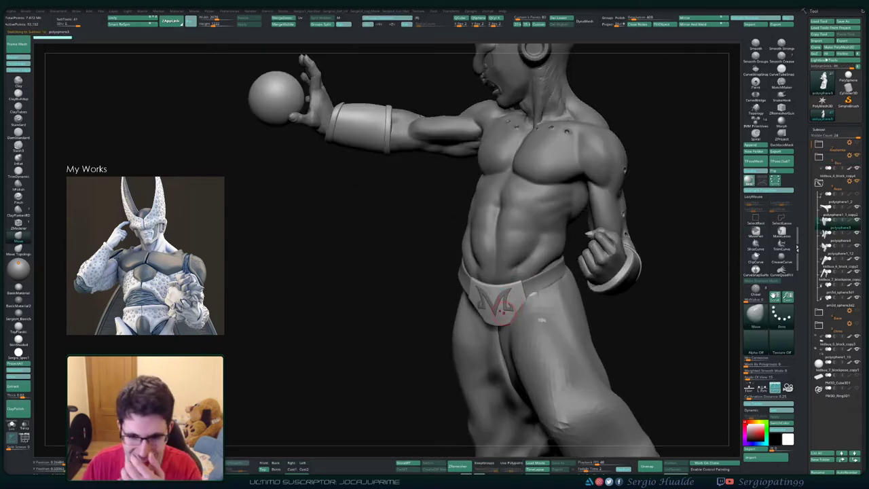
right_click_drag(659, 294, 669, 221, "ctrl")
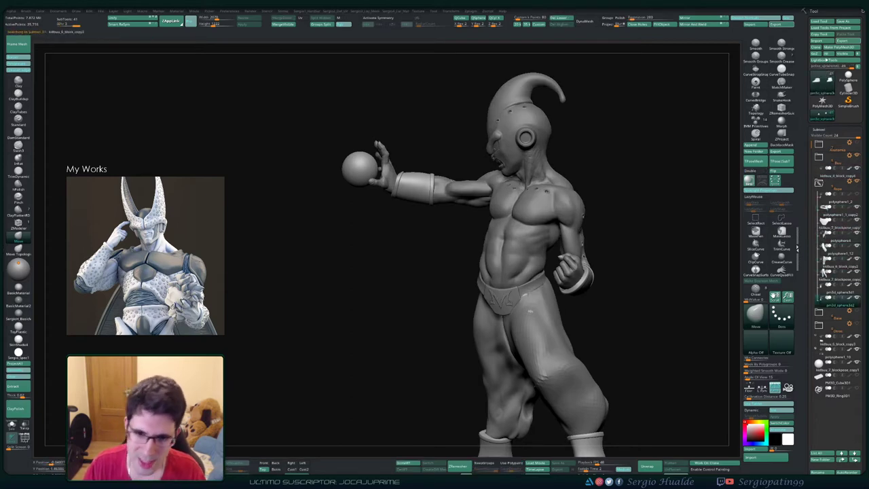
- Mask the whole posing mesh except the waistband and M-emblem belt piece, using polygroup visibility, and show everything again
right_click_drag(508, 284, 547, 285, "ctrl")
left_click(548, 285, "ctrl+shift")
left_click(548, 287, "ctrl+shift")
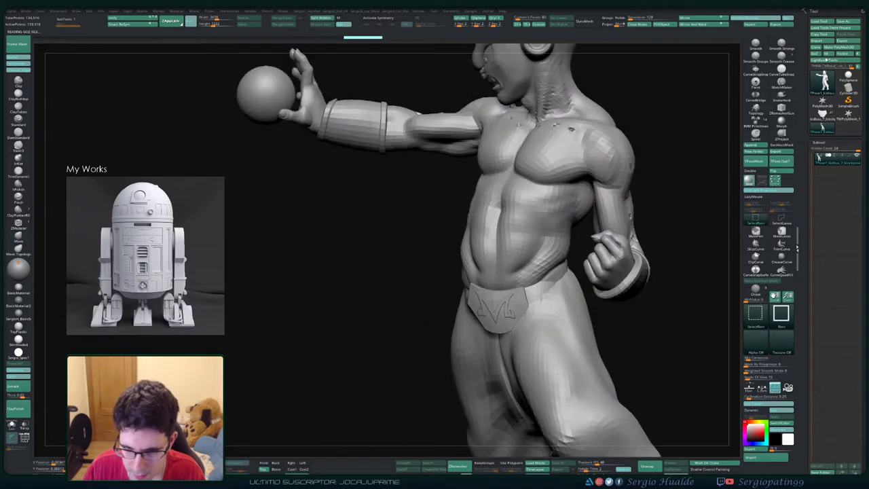
left_click(509, 305, "ctrl+shift")
left_click(506, 315, "ctrl+shift")
right_click_drag(505, 319, 514, 235, "ctrl")
left_click(601, 257, "ctrl")
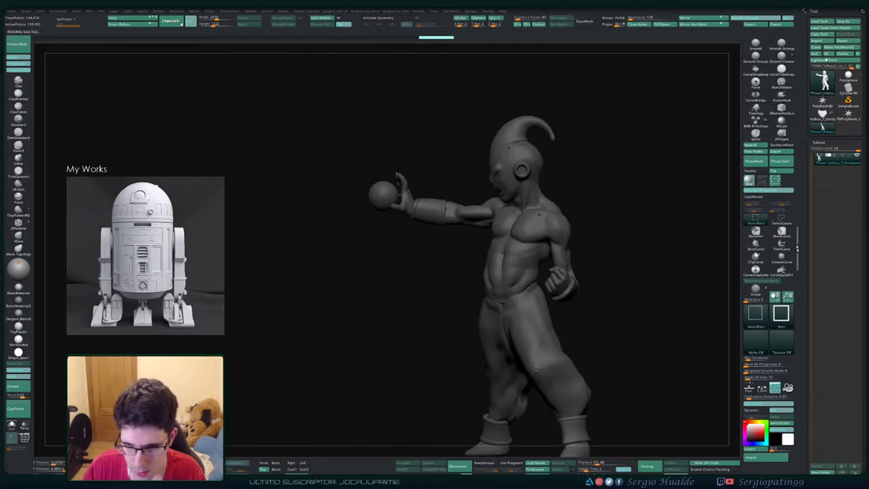
left_click(612, 255, "ctrl+shift")
- Reposition the unmasked belt on the hips with the transform gizmo, checking it from the front and back
right_click_drag(611, 256, 656, 265)
key("w")
right_click_drag(517, 296, 434, 289, "ctrl")
left_click(512, 157, "alt")
right_click_drag(499, 224, 672, 223)
left_click_drag(527, 271, 540, 261)
right_click_drag(544, 261, 407, 268)
left_click_drag(491, 270, 495, 265)
left_click_drag(518, 299, 498, 295)
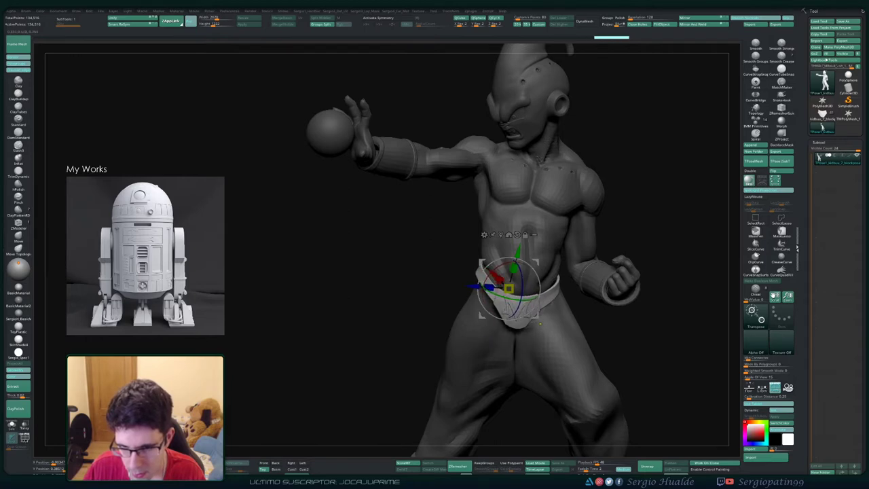
- Fit the waistband around the back of the waist with the Move brush
mouse_move(498, 299)
right_mouse_down("ctrl")
mouse_move(498, 230)
mouse_move(565, 234)
mouse_move(484, 234)
mouse_move(484, 302)
right_mouse_up("ctrl")
key("q")
right_click_drag(484, 302, 570, 301)
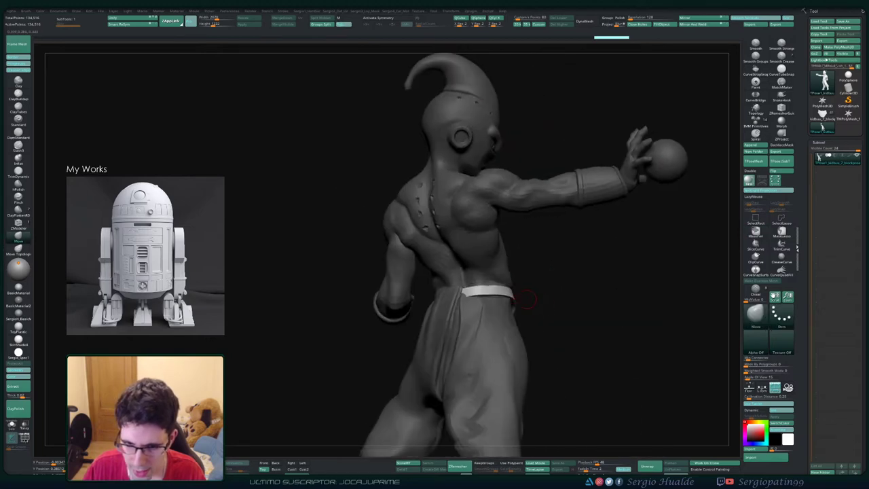
key("s")
mouse_move(458, 309)
left_mouse_down()
mouse_move(466, 308)
mouse_move(438, 295)
left_mouse_up()
- Push the waistband into place along the character's left hip with the Move brush
mouse_move(544, 296)
right_mouse_down()
mouse_move(445, 300)
mouse_move(492, 319)
right_mouse_up()
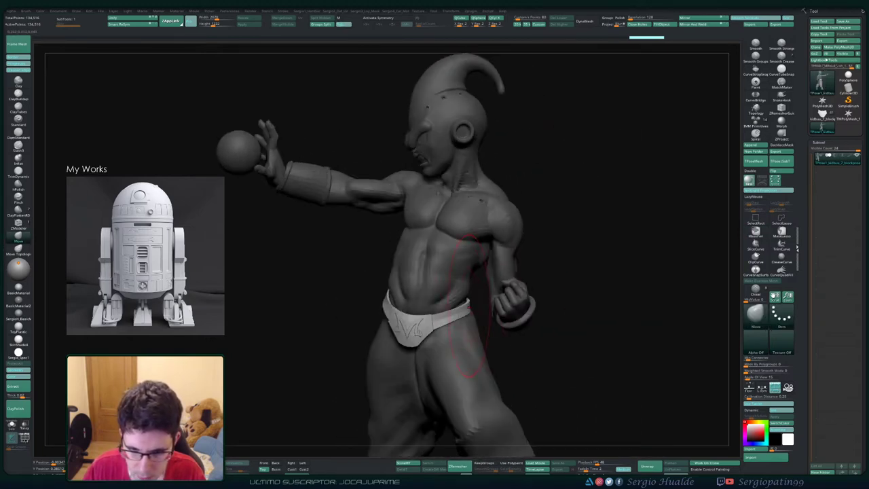
left_click_drag(450, 317, 450, 313)
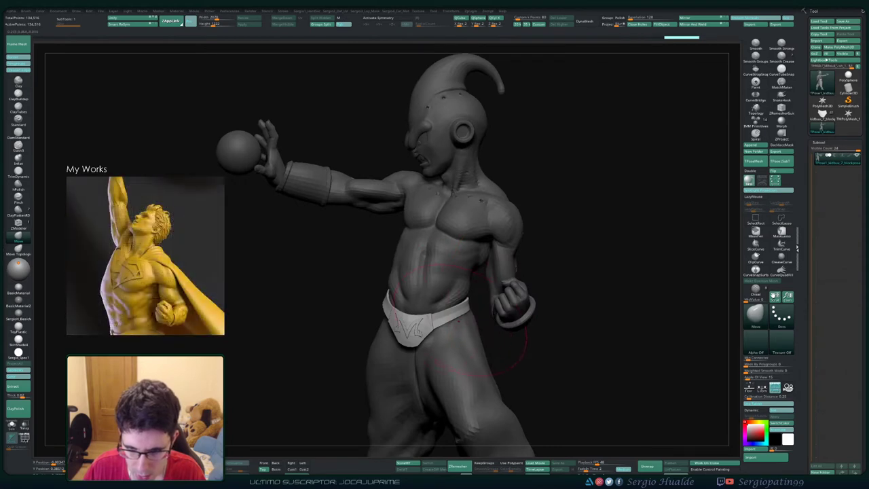
right_click_drag(451, 320, 481, 320)
left_click_drag(464, 313, 461, 311)
right_click_drag(460, 313, 478, 313)
- Shape the waistband around the character's right hip with a resized Move brush
right_click_drag(377, 300, 441, 302)
left_click_drag(347, 297, 407, 291)
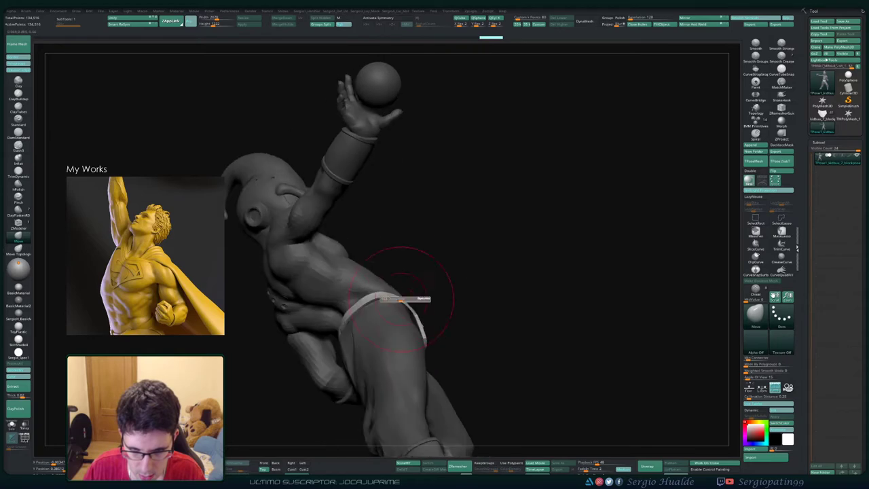
left_click_drag(416, 325, 411, 322)
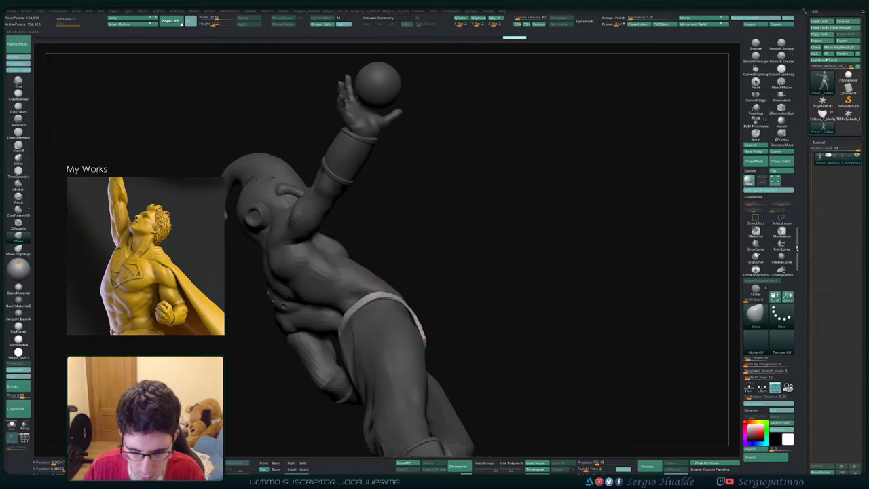
right_click_drag(416, 323, 370, 322)
left_click_drag(345, 297, 333, 316)
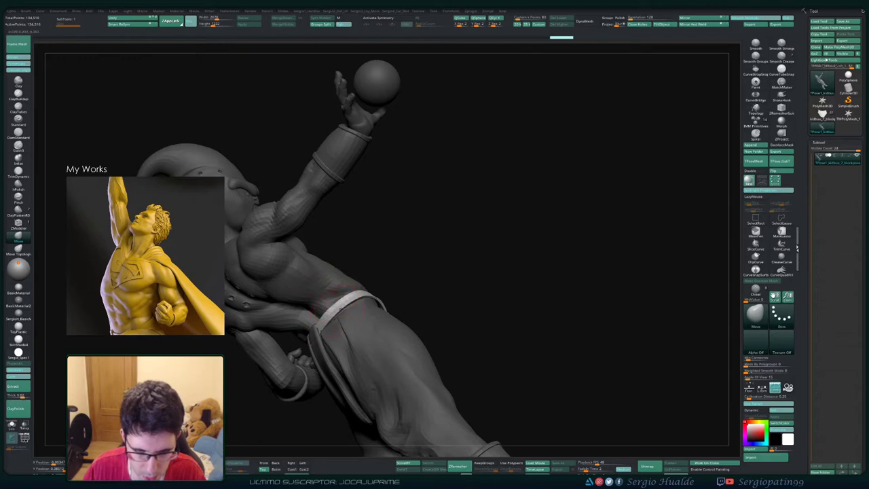
left_click_drag(387, 290, 386, 292)
- Adjust the lower edge of the belt's M-emblem front piece with the Move brush and clear the mask
right_click_drag(475, 313, 380, 316)
mouse_move(381, 316)
right_mouse_down("ctrl")
mouse_move(307, 289)
mouse_move(445, 309)
mouse_move(399, 339)
mouse_move(450, 337)
mouse_move(390, 338)
mouse_move(400, 343)
right_mouse_up("ctrl")
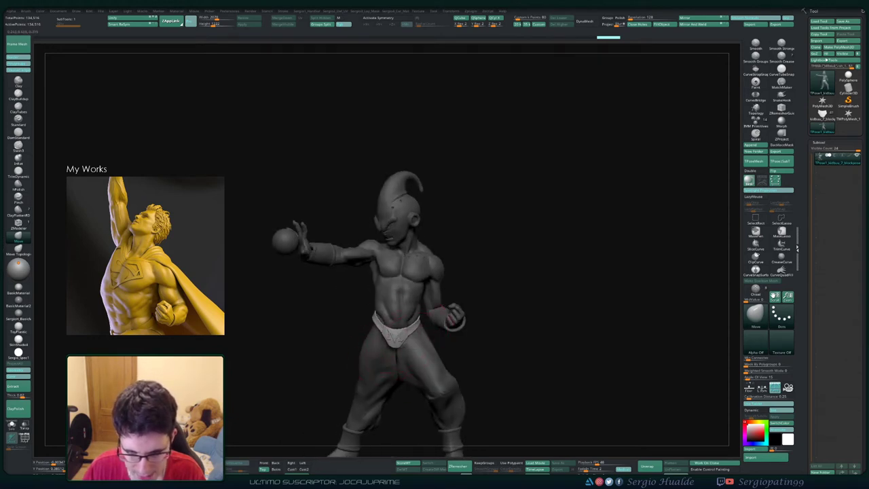
left_click(399, 345, "ctrl")
mouse_move(403, 345)
right_mouse_down("ctrl")
mouse_move(406, 357)
mouse_move(396, 345)
right_mouse_up("ctrl")
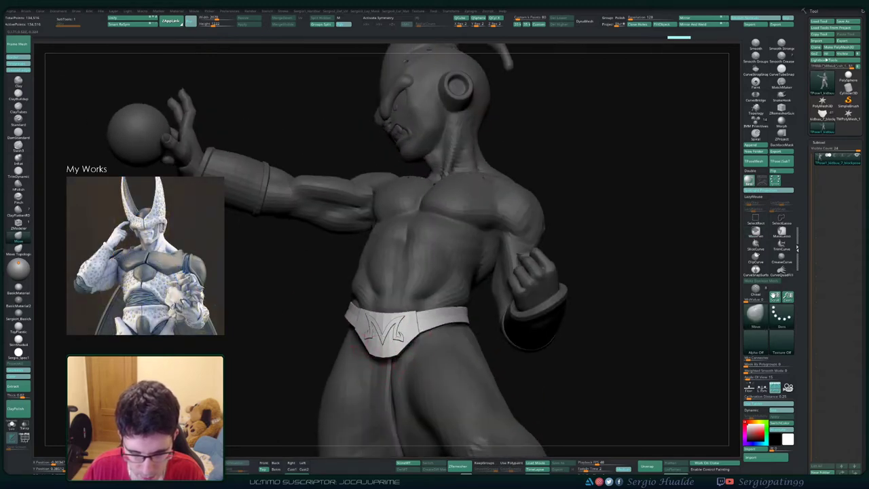
left_click_drag(400, 346, 393, 353)
right_click_drag(392, 354, 425, 366)
right_click_drag(424, 367, 411, 345, "ctrl")
left_click(506, 317, "ctrl")
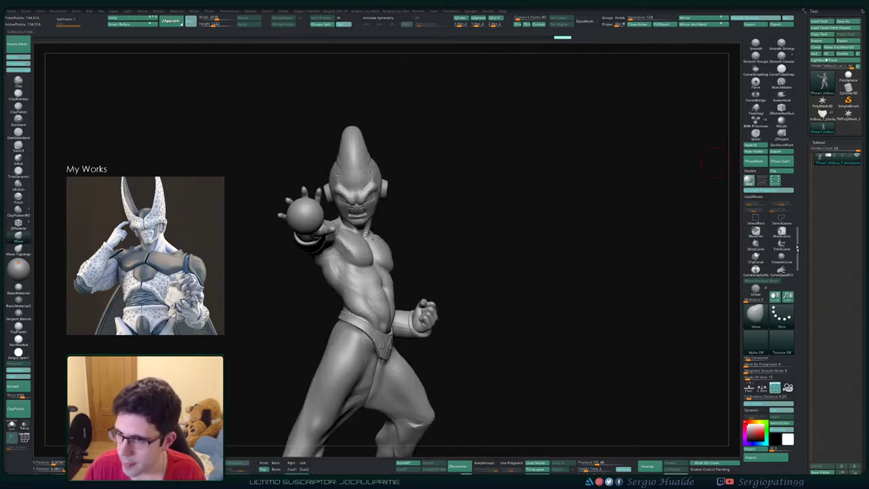
- Mask the legs from the upper thighs down to the feet and soften the mask's edge
right_click_drag(462, 321, 494, 275, "ctrl")
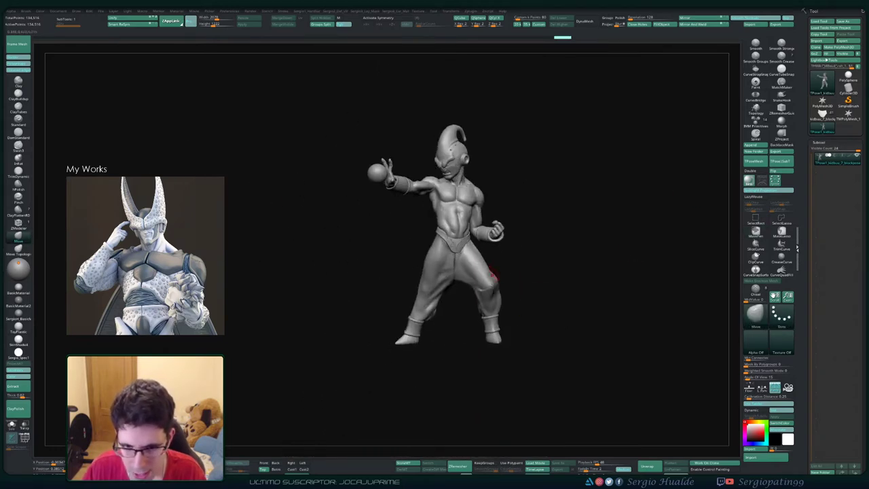
left_click_drag(524, 259, 335, 357, "ctrl")
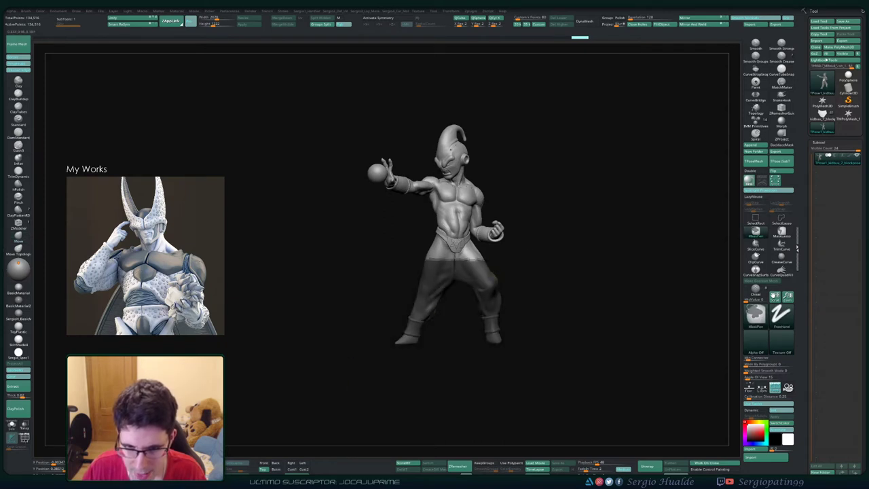
left_click(507, 269, "ctrl")
left_click(487, 275, "ctrl")
left_click(508, 266, "ctrl")
left_click(486, 279, "ctrl")
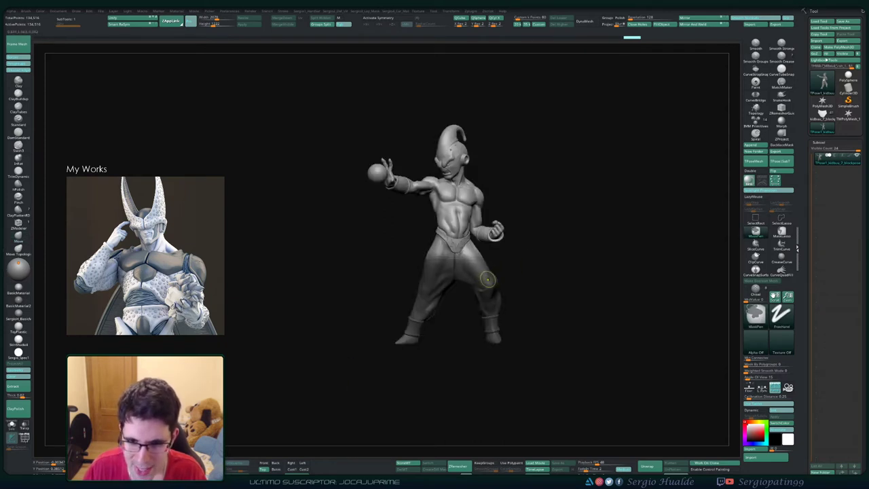
left_click(488, 279, "ctrl")
left_click(488, 279, "ctrl")
- Reset the gizmo's orientation, invert the mask and scale the legs vertically to about 0.90
right_click_drag(510, 272, 487, 293)
key("w")
left_click_drag(504, 202, 504, 215, "alt")
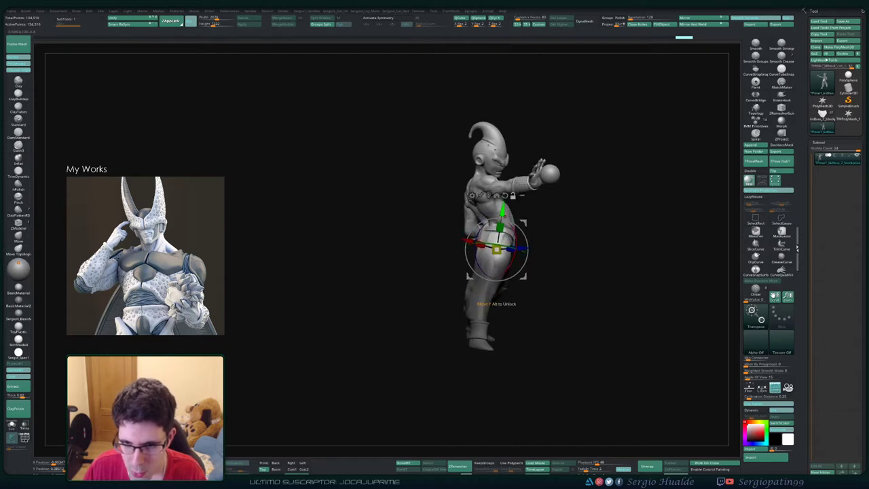
left_click(505, 196)
right_click_drag(504, 198, 463, 216)
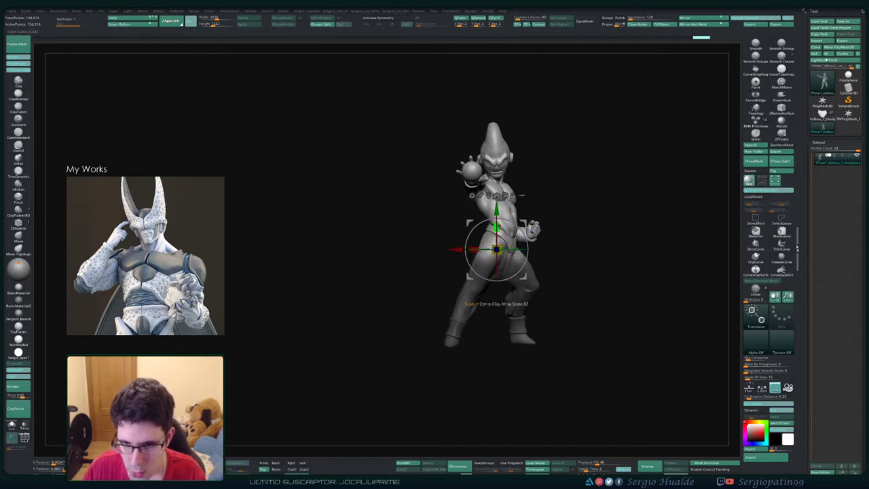
left_click_drag(497, 227, 497, 233)
key("ctrl+z")
key("ctrl+i")
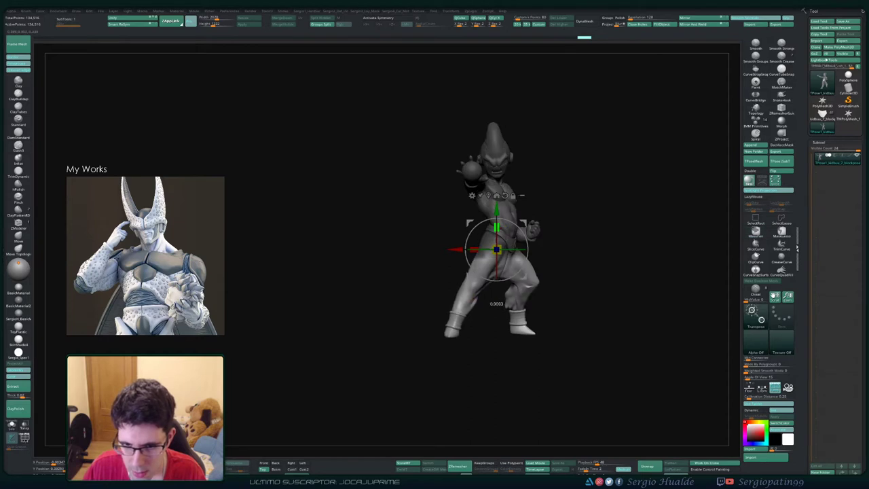
- Return to the Move brush and clear the mask from the posing mesh
key("q")
right_click_drag(508, 251, 468, 266)
left_click_drag(555, 272, 545, 283, "ctrl")
right_click_drag(545, 284, 590, 282)
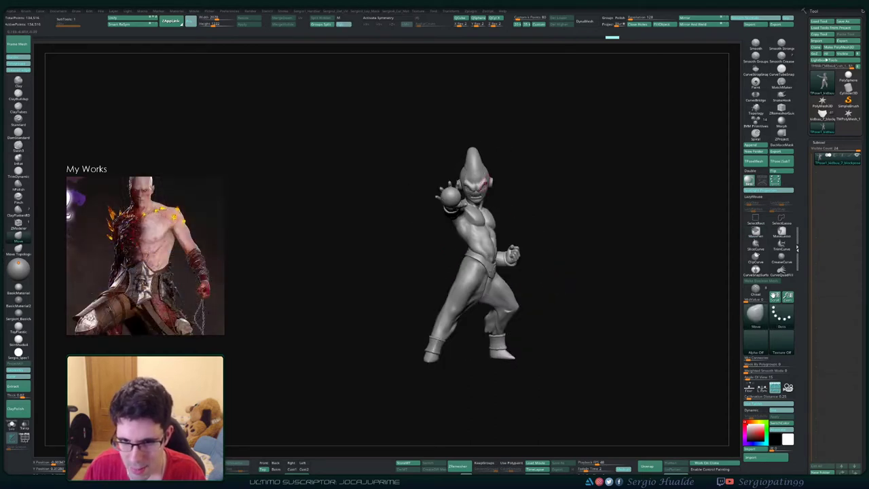
- Check the shortened legs from several angles and transfer the Transpose Master pose back to the original subtools
left_click_drag(541, 272, 539, 239)
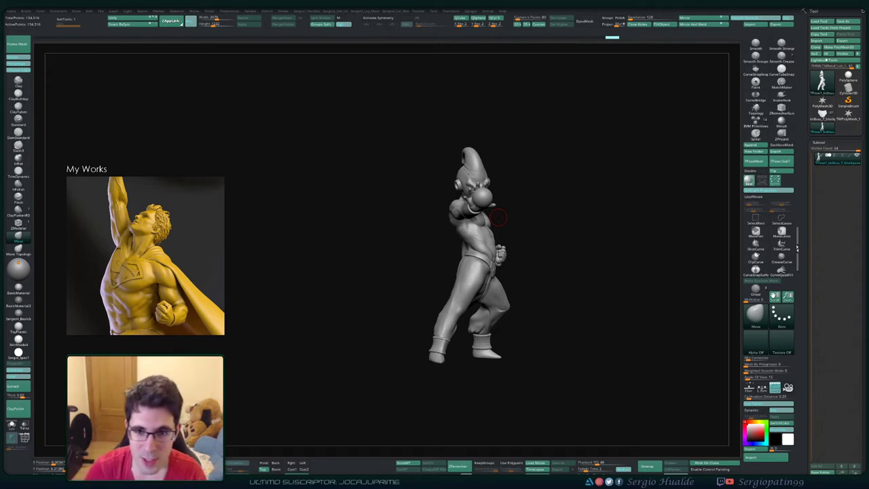
left_click_drag(544, 254, 597, 260)
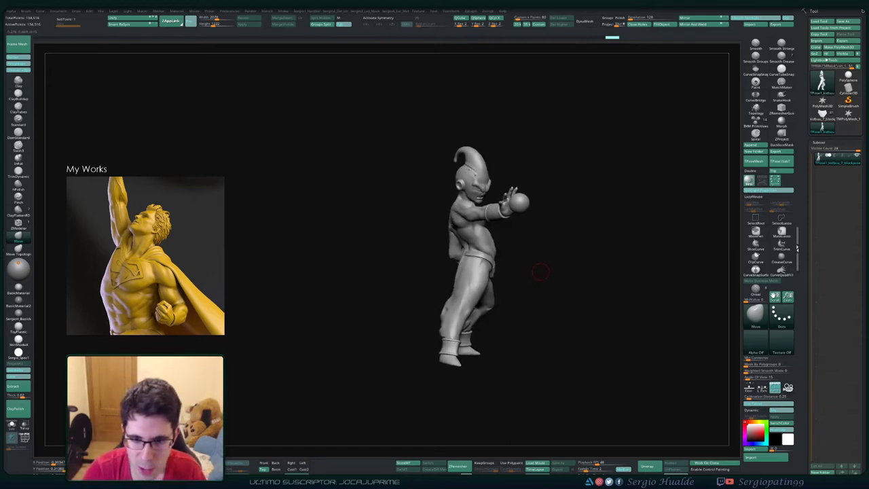
left_click_drag(536, 272, 476, 274)
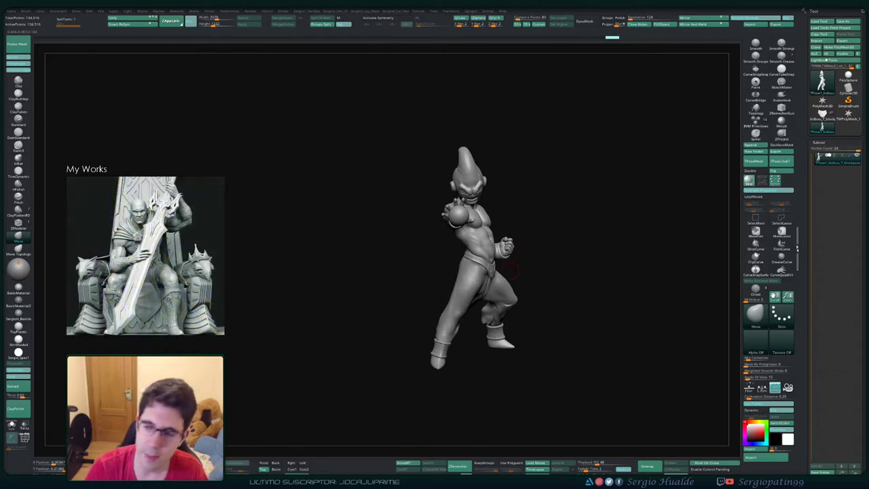
mouse_move(540, 269)
left_mouse_down()
mouse_move(528, 277)
mouse_move(574, 273)
left_mouse_up()
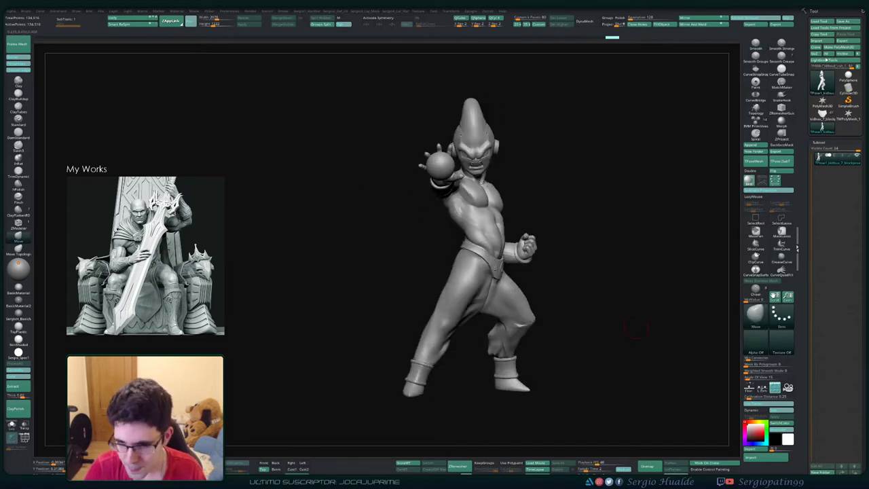
left_click_drag(662, 268, 628, 268)
left_click(781, 161)
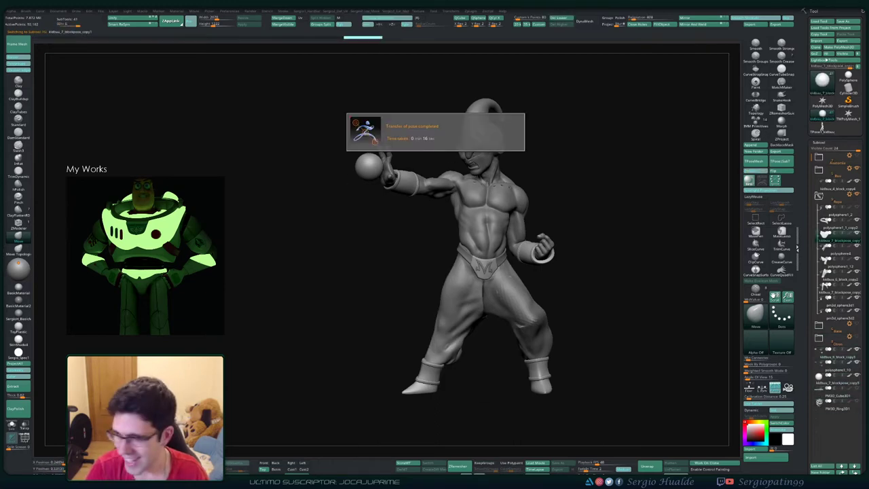
right_click_drag(588, 232, 630, 239)
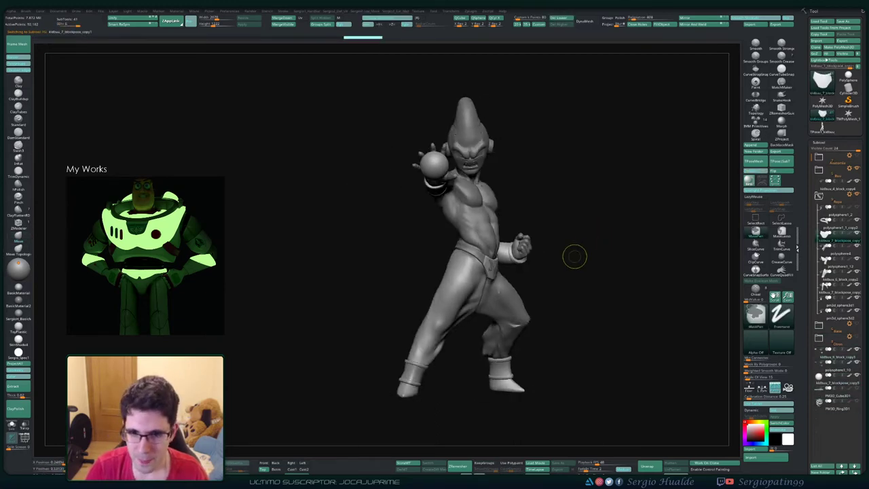
right_click_drag(575, 256, 568, 234, "ctrl")
right_click_drag(487, 229, 497, 250, "ctrl")
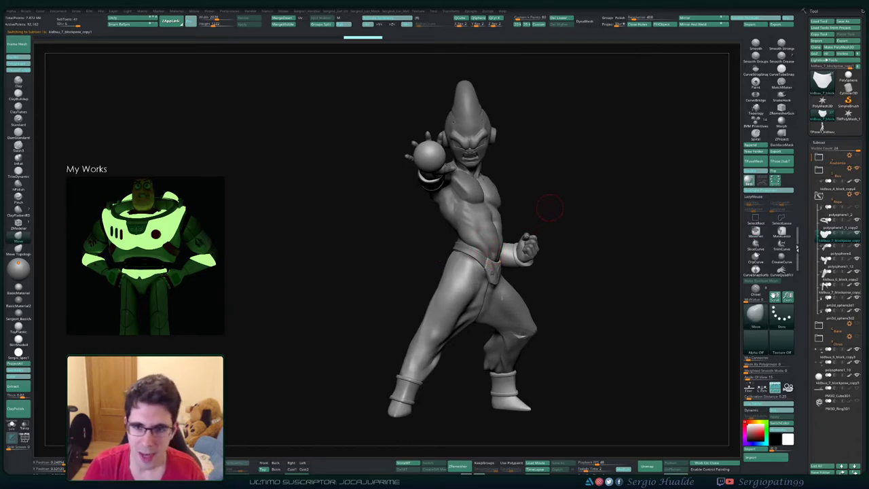
right_click_drag(550, 208, 492, 253)
right_click_drag(520, 118, 503, 252, "alt")
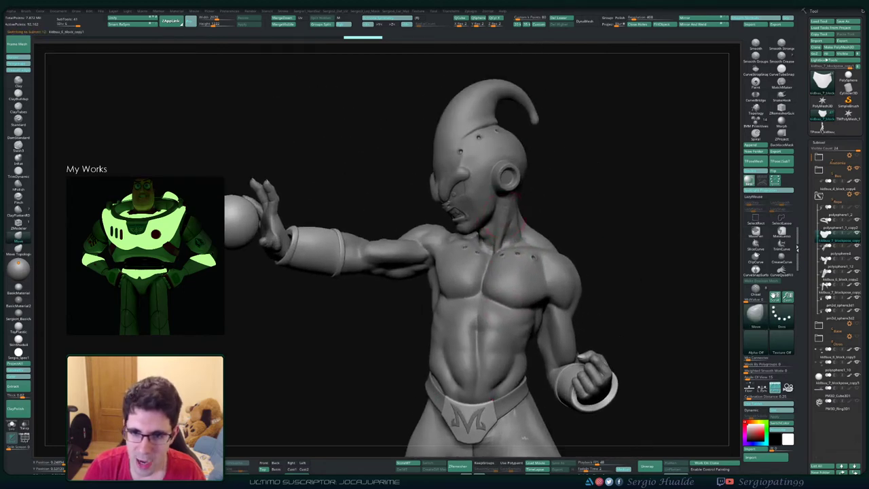
- Make the body the active subtool, frame the neck and drop the mesh two subdivision levels
left_click(506, 215, "alt")
right_click_drag(563, 196, 541, 198)
mouse_move(541, 199)
right_mouse_down("ctrl")
mouse_move(532, 257)
mouse_move(527, 200)
right_mouse_up("ctrl")
right_click_drag(475, 261, 504, 239)
key("shift+d")
key("shift+d")
- Lasso-mask the body so only the neck and collar area stays editable, and soften the mask's edge
mouse_move(551, 187)
left_mouse_down("ctrl")
mouse_move(520, 189)
mouse_move(501, 213)
left_mouse_up("ctrl")
left_click(781, 232, "ctrl")
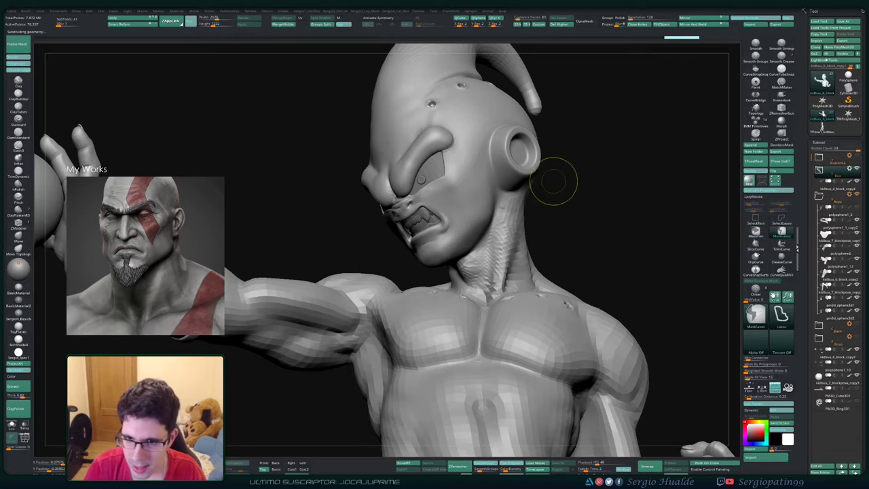
mouse_move(474, 186)
left_mouse_down("ctrl")
mouse_move(455, 265)
mouse_move(543, 322)
mouse_move(569, 276)
left_mouse_up("ctrl")
mouse_move(588, 233)
right_mouse_down()
mouse_move(468, 235)
mouse_move(553, 233)
right_mouse_up()
left_click(585, 230, "ctrl")
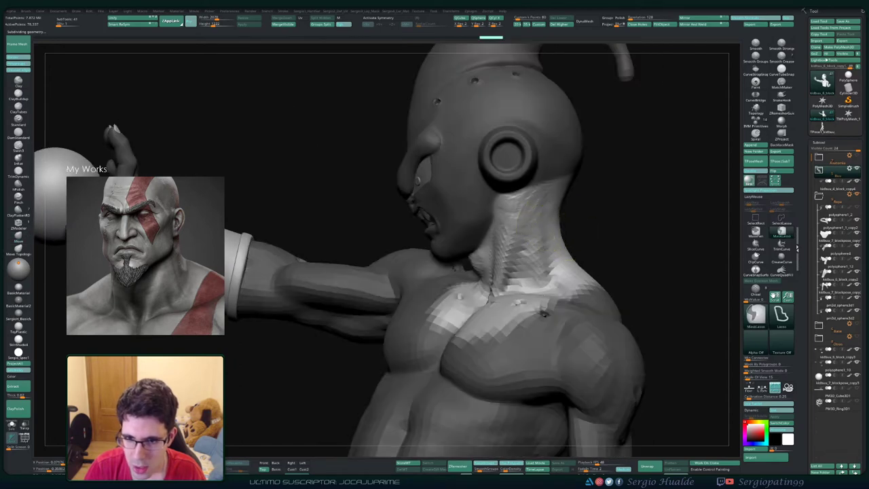
key("ctrl+i")
left_click(547, 234, "ctrl")
key("ctrl+i")
left_click(549, 230, "ctrl")
- Reshape the left side of the neck with a larger Move brush, working from the back and the front
right_click_drag(604, 226, 544, 230)
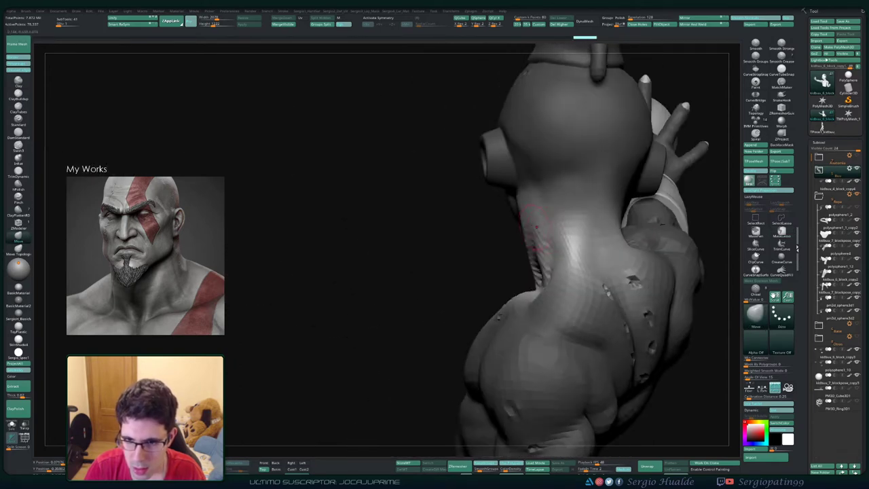
key("s")
mouse_move(525, 227)
left_mouse_down()
mouse_move(532, 228)
mouse_move(525, 206)
left_mouse_up()
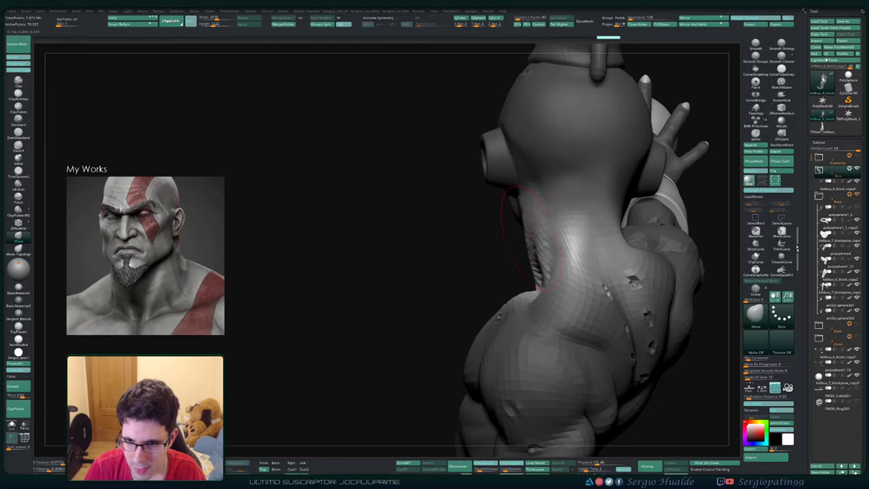
left_click_drag(506, 246, 519, 247)
mouse_move(472, 244)
right_mouse_down()
mouse_move(557, 239)
mouse_move(550, 231)
right_mouse_up()
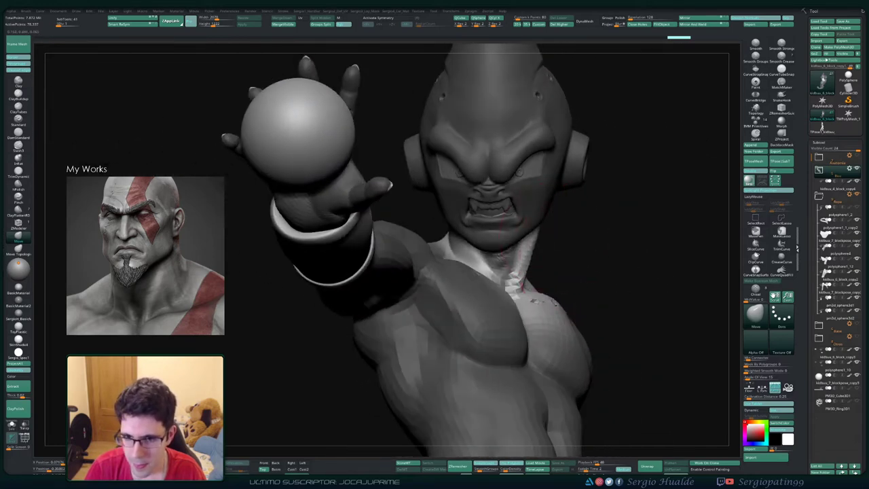
left_click_drag(528, 250, 542, 248)
mouse_move(622, 252)
right_mouse_down()
mouse_move(572, 278)
mouse_move(586, 237)
mouse_move(549, 238)
right_mouse_up()
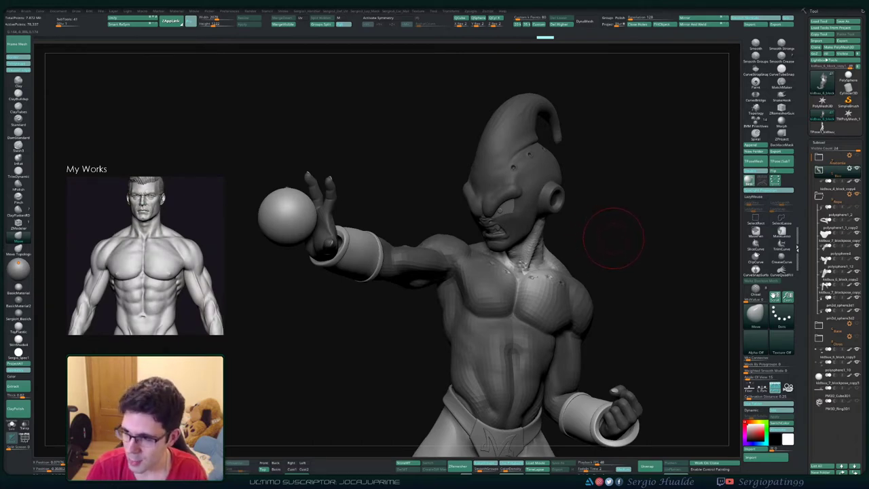
- Check the neck's silhouette from several angles and pull its back-left contour outward with the Move brush
right_click_drag(617, 238, 578, 244)
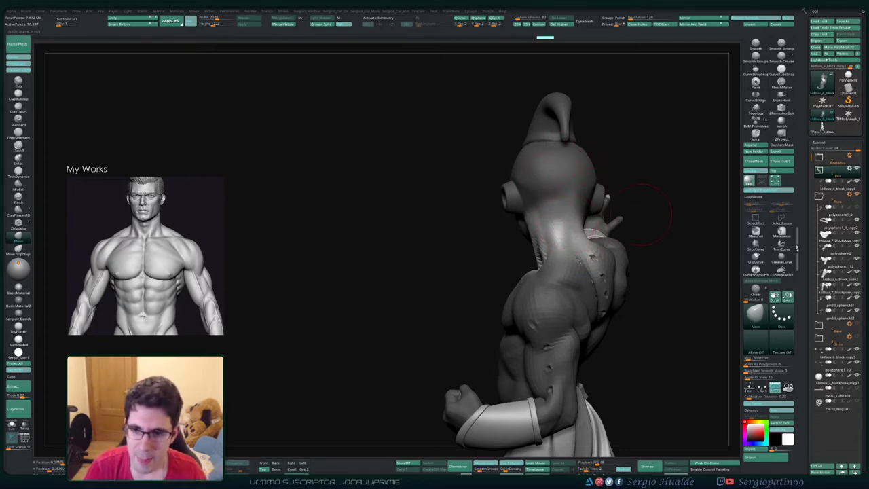
right_click_drag(641, 214, 621, 214)
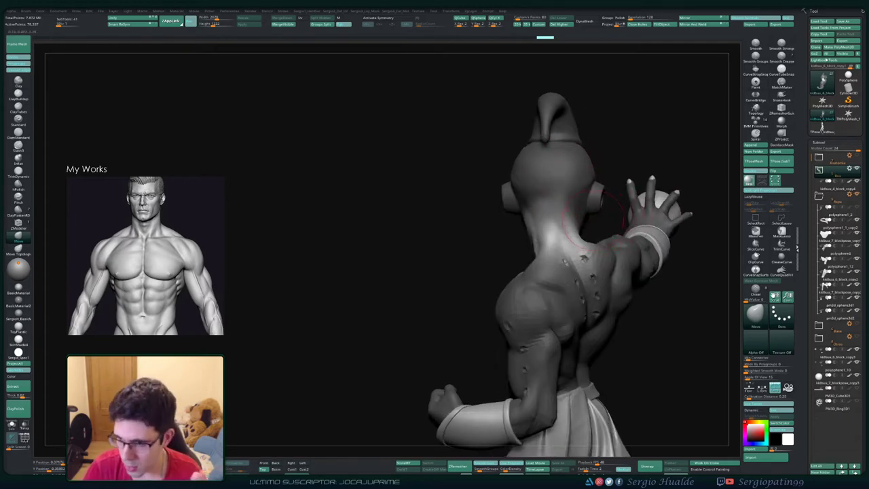
mouse_move(453, 264)
right_mouse_down()
mouse_move(536, 221)
mouse_move(542, 282)
mouse_move(592, 280)
mouse_move(600, 288)
right_mouse_up()
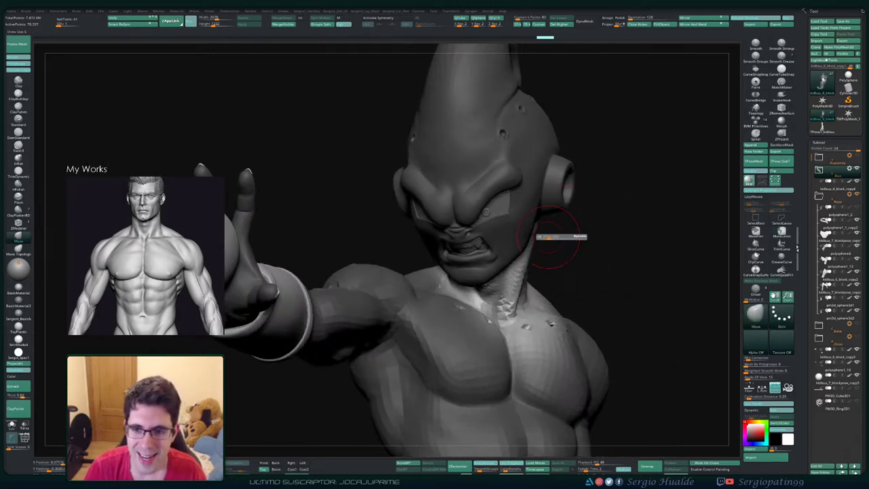
mouse_move(571, 243)
right_mouse_down()
mouse_move(541, 230)
mouse_move(502, 248)
mouse_move(408, 252)
right_mouse_up()
right_click_drag(512, 249, 546, 248)
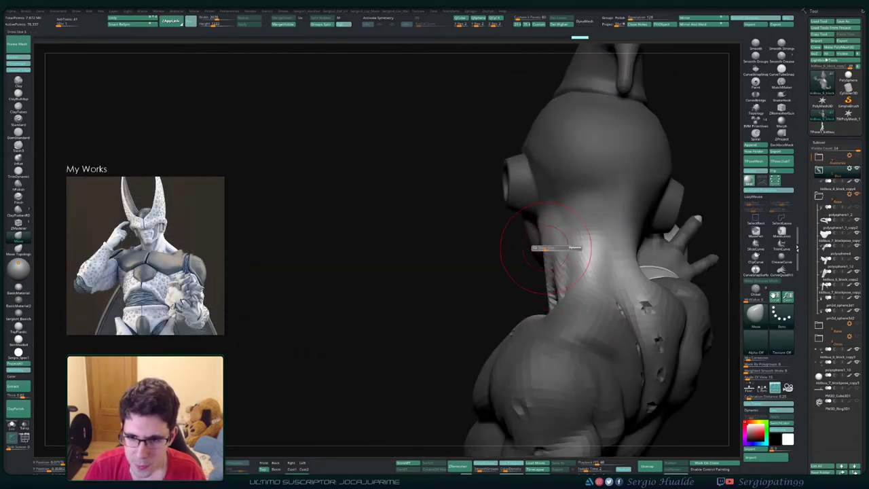
left_click_drag(544, 258, 539, 252)
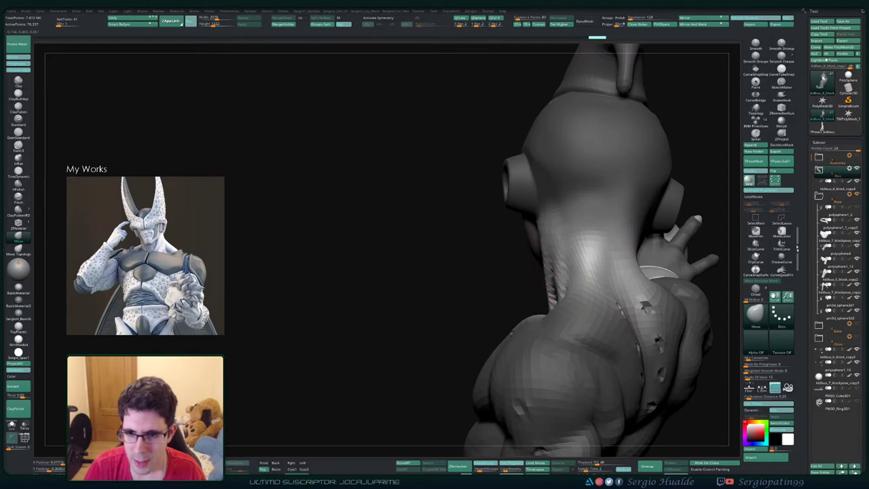
- Refine the front contour of the neck's left side using a resized Move brush
mouse_move(513, 290)
right_mouse_down()
mouse_move(638, 288)
mouse_move(536, 272)
mouse_move(582, 277)
mouse_move(570, 282)
mouse_move(554, 248)
mouse_move(539, 268)
right_mouse_up()
key("s")
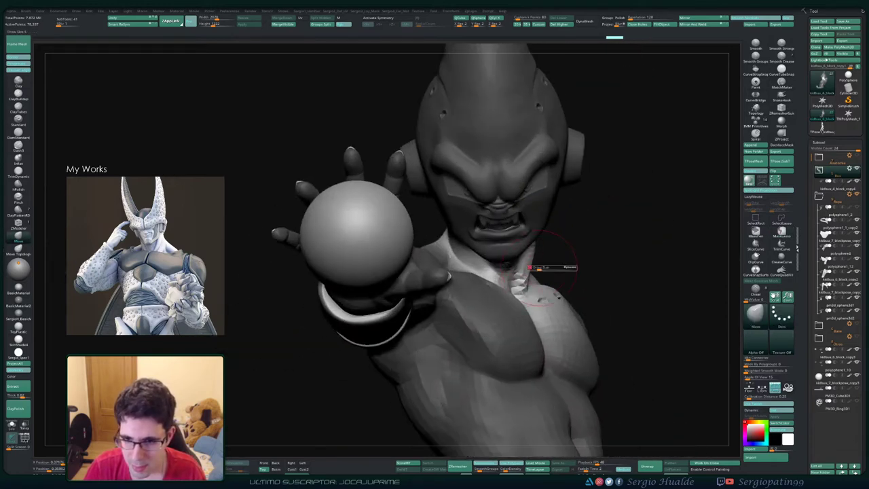
left_click(540, 267)
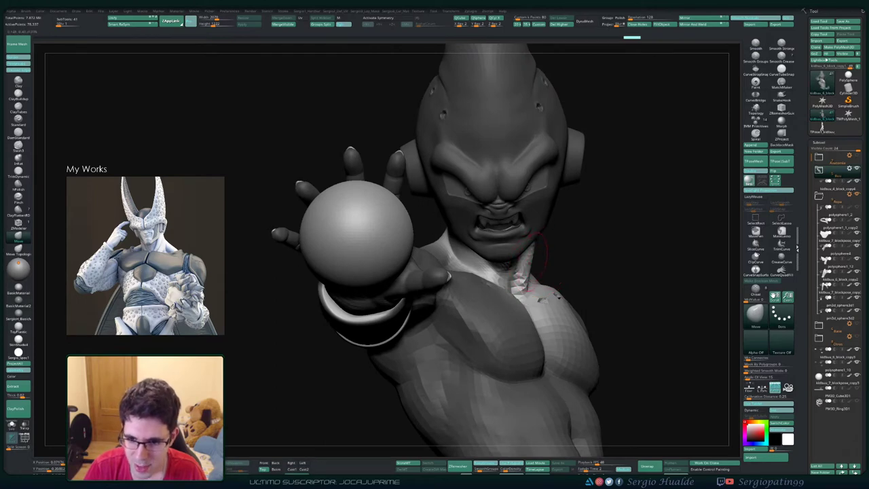
key("s")
left_click_drag(533, 265, 528, 283)
left_click(538, 278)
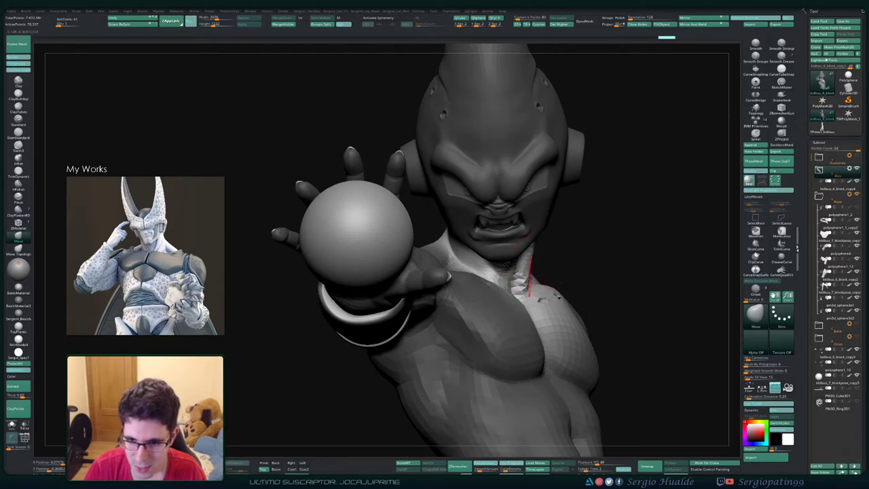
- Review the neck from all around, clear the mask and raise the body two subdivision levels
mouse_move(536, 286)
right_mouse_down()
mouse_move(441, 280)
mouse_move(424, 269)
right_mouse_up()
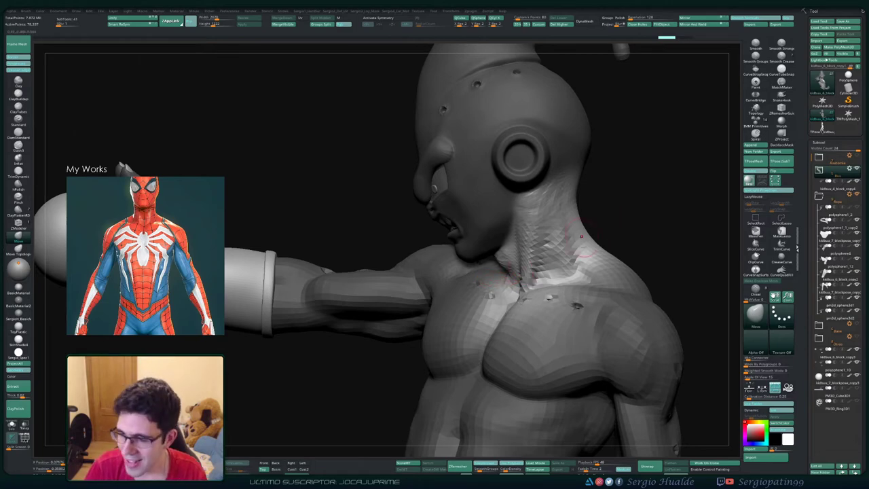
right_click_drag(515, 274, 527, 259)
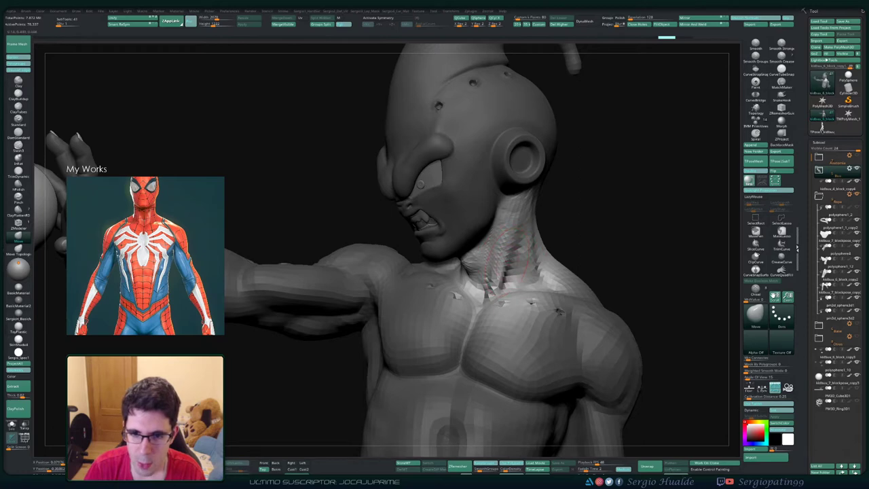
mouse_move(483, 272)
right_mouse_down()
mouse_move(504, 268)
mouse_move(516, 238)
mouse_move(400, 225)
right_mouse_up()
mouse_move(554, 229)
right_mouse_down()
mouse_move(499, 251)
mouse_move(571, 254)
right_mouse_up()
left_click_drag(398, 266, 431, 289, "ctrl")
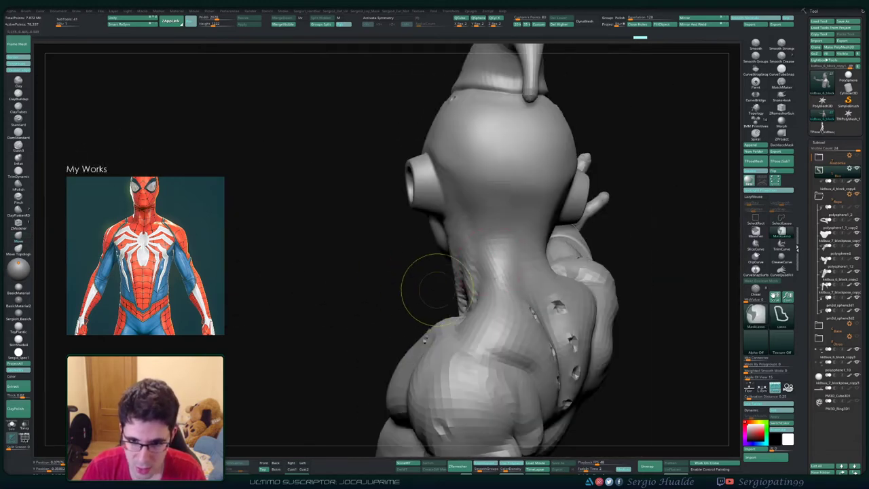
right_click_drag(431, 290, 429, 251, "ctrl")
mouse_move(429, 251)
right_mouse_down()
mouse_move(584, 256)
mouse_move(581, 224)
right_mouse_up()
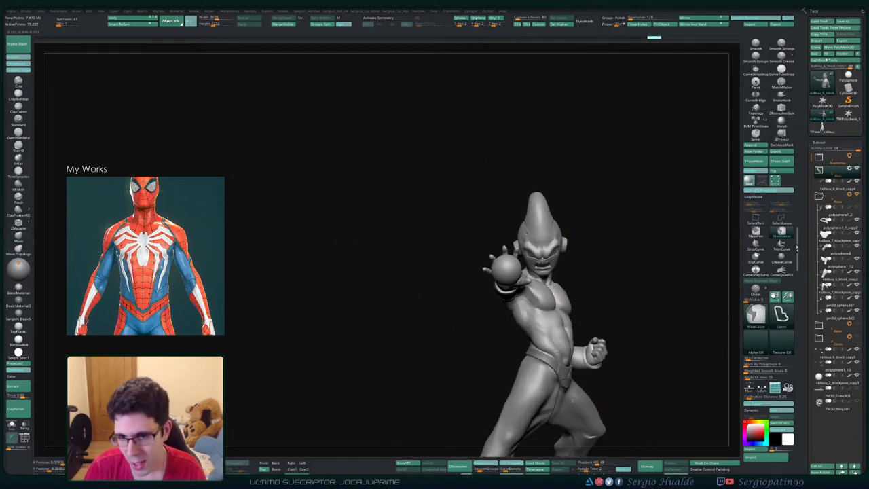
right_click_drag(584, 258, 578, 181, "alt")
right_click_drag(591, 150, 597, 208, "ctrl")
key("d")
key("d")
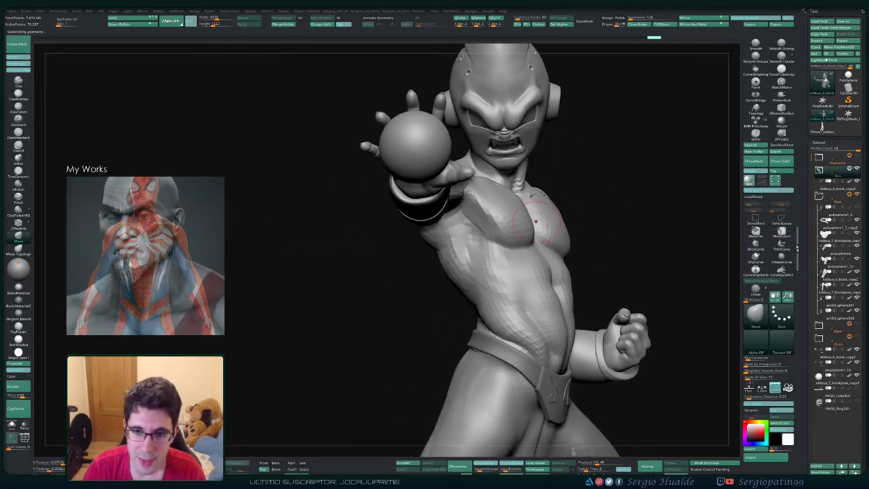
- Show the polygroups, isolate the green torso group in Solo mode and lower it three subdivision levels
right_click_drag(481, 242, 521, 242)
key("shift+f")
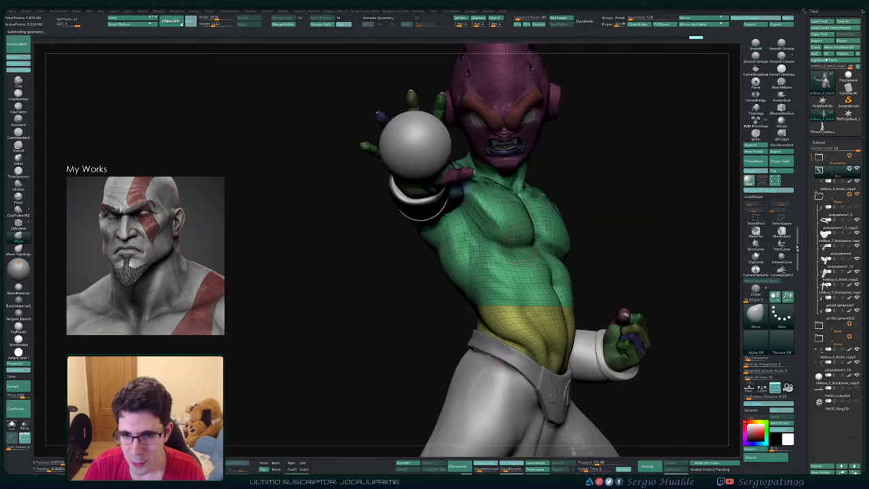
left_click(534, 246, "ctrl+shift")
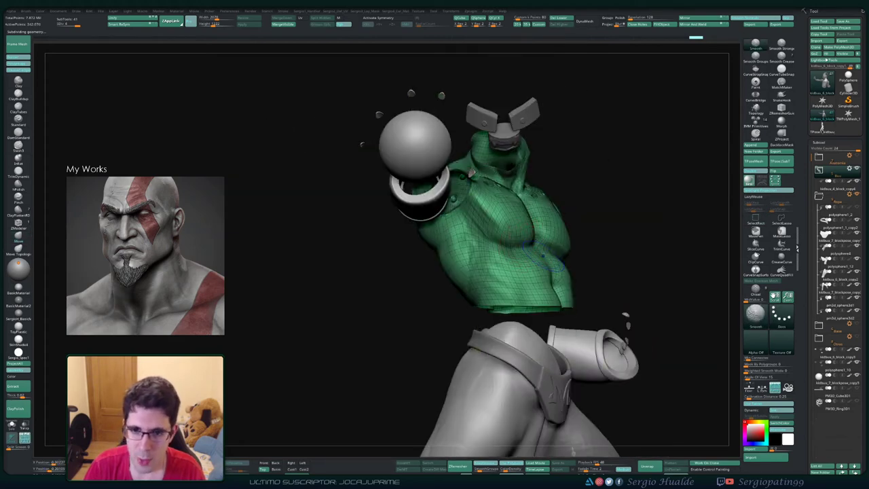
key("shift+d")
key("shift+d")
key("shift+d")
key("alt+s")
right_click_drag(547, 255, 611, 237)
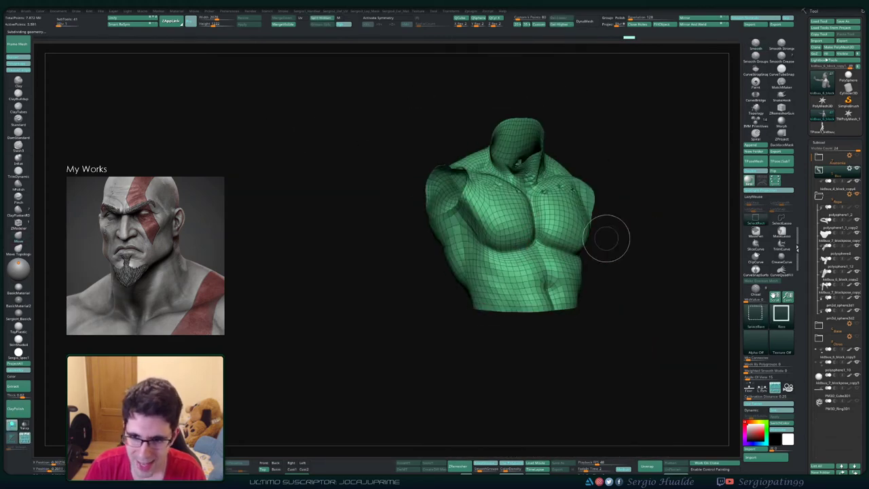
- Grow the visible mesh region outward from the torso to include parts of the neck, upper arms and waist
key("ctrl+shift+x")
key("ctrl+shift+x")
key("ctrl+shift+x")
key("ctrl+shift+x")
key("ctrl+shift+x")
key("ctrl+shift+x")
key("ctrl+shift+x")
key("ctrl+shift+x")
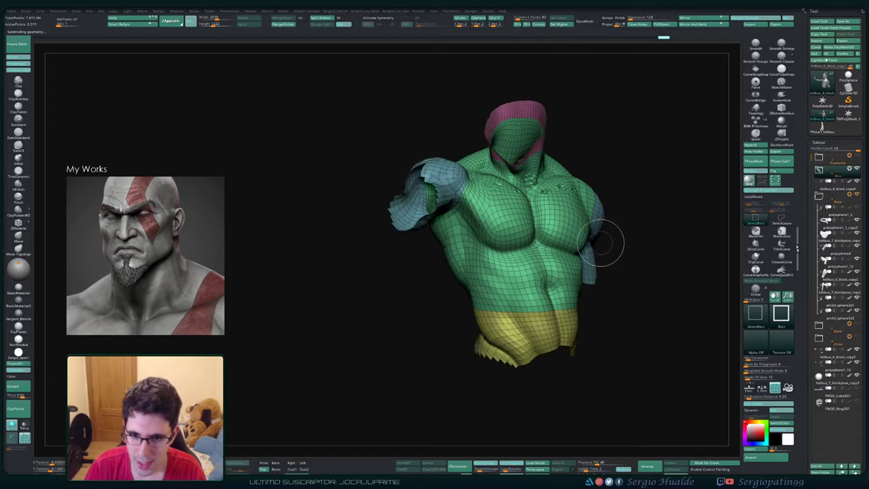
key("ctrl+shift+x")
- Raise the isolated torso three subdivision levels, hide the polyframe and frame the outstretched arm's armpit
mouse_move(577, 248)
right_mouse_down()
mouse_move(594, 249)
mouse_move(510, 203)
mouse_move(510, 189)
mouse_move(505, 227)
right_mouse_up()
key("d")
key("d")
key("shift+f")
right_click_drag(506, 227, 507, 246, "ctrl")
key("d")
- Adjust the outer pectoral beside the outstretched arm's armpit with the Move brush and smooth its edge
key("s")
left_click_drag(508, 233, 504, 234)
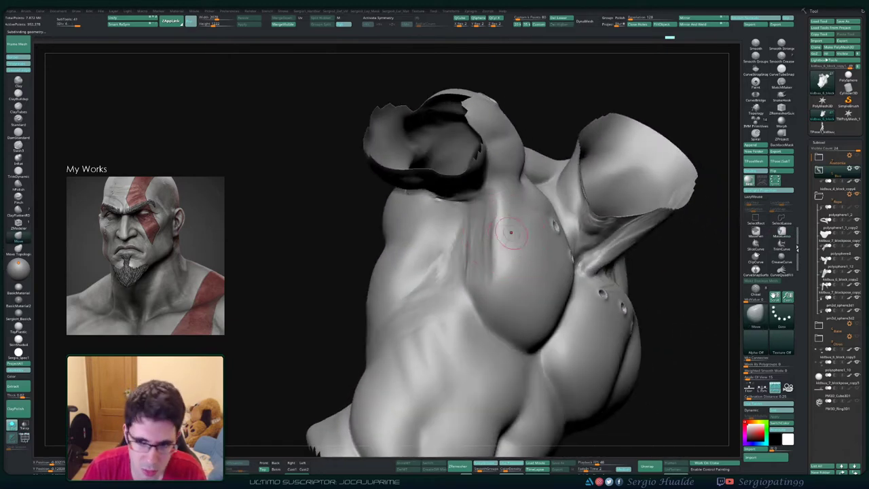
right_click_drag(512, 233, 516, 231)
key("s")
left_click_drag(518, 229, 549, 200)
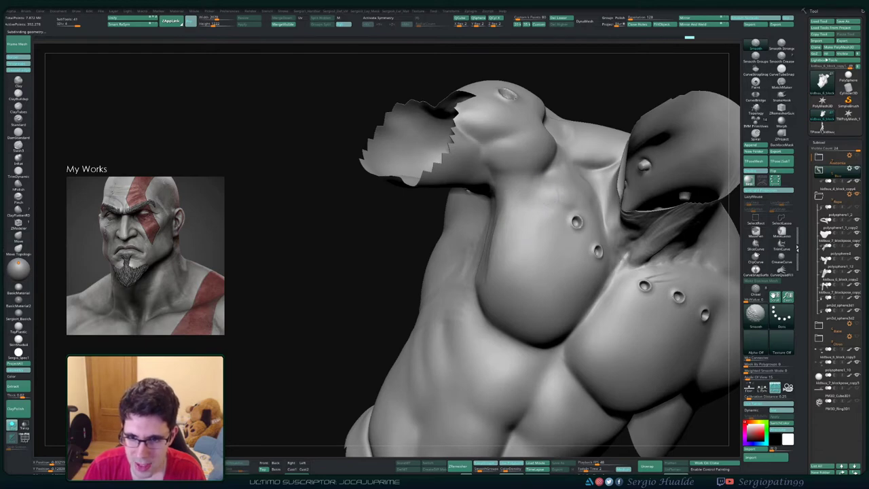
right_click_drag(484, 238, 501, 240)
mouse_move(502, 241)
left_mouse_down("shift")
mouse_move(508, 245)
mouse_move(493, 252)
left_mouse_up("shift")
right_click_drag(491, 252, 506, 253)
left_click_drag(490, 253, 481, 258, "shift")
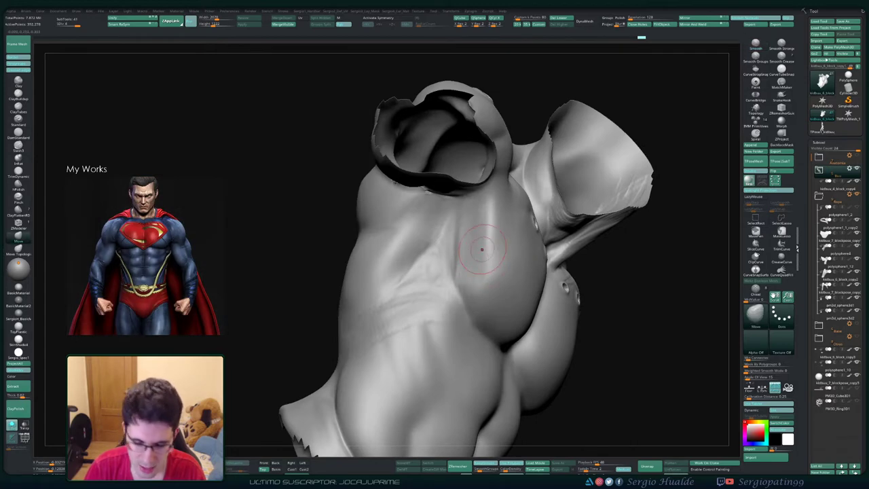
- Build up the muscle forms below the outstretched arm's armpit with the Clay brush and smooth the pectoral transition
key("1")
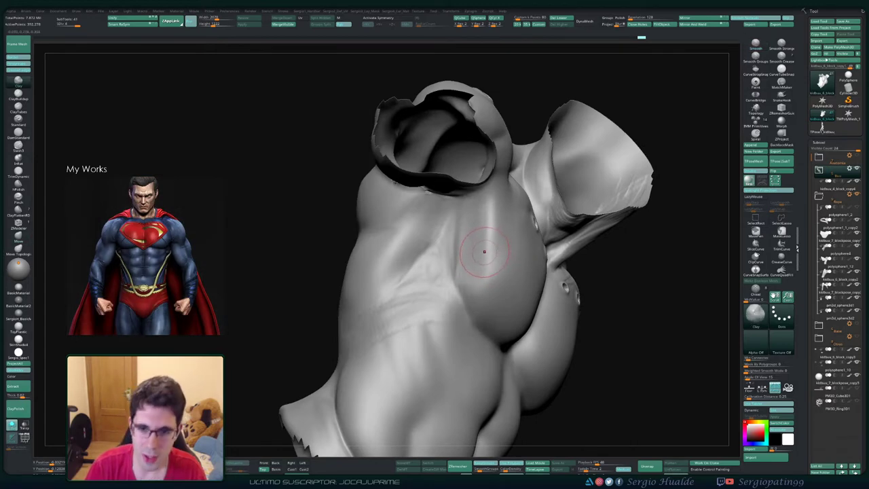
key("space")
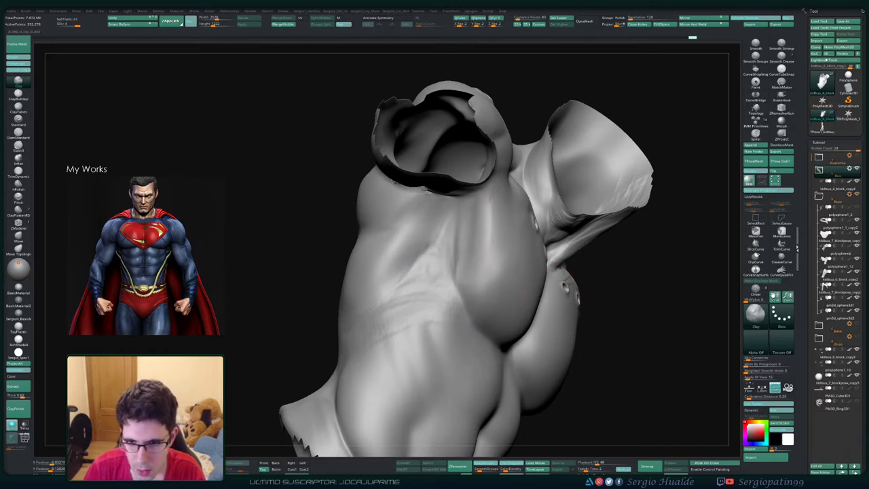
right_click_drag(530, 248, 502, 250)
right_click_drag(501, 285, 469, 274)
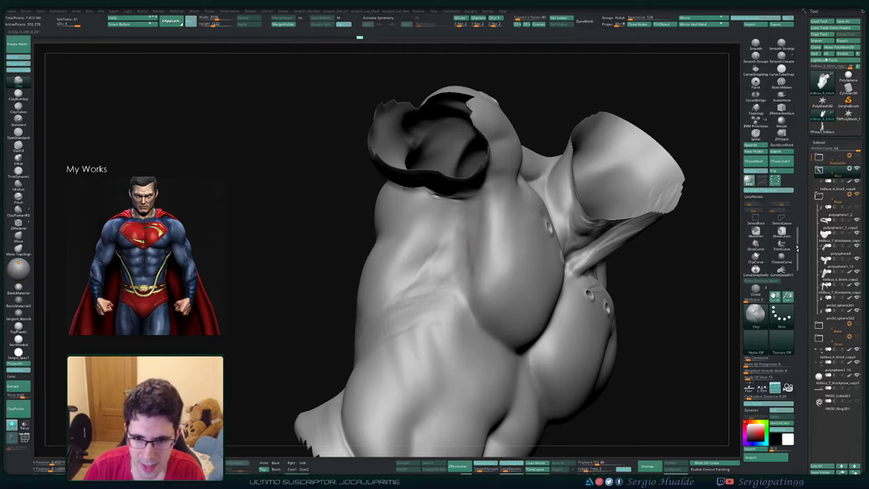
left_click_drag(448, 227, 394, 285)
left_click_drag(439, 234, 435, 275)
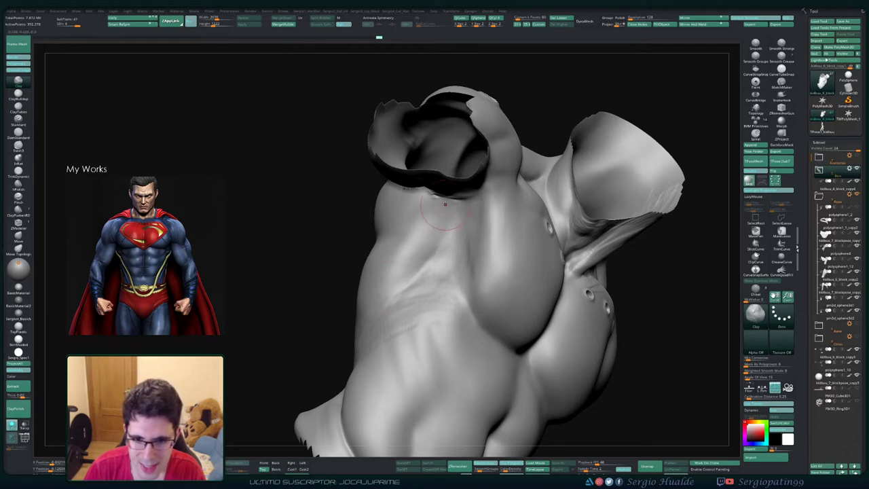
left_click_drag(446, 244, 421, 257)
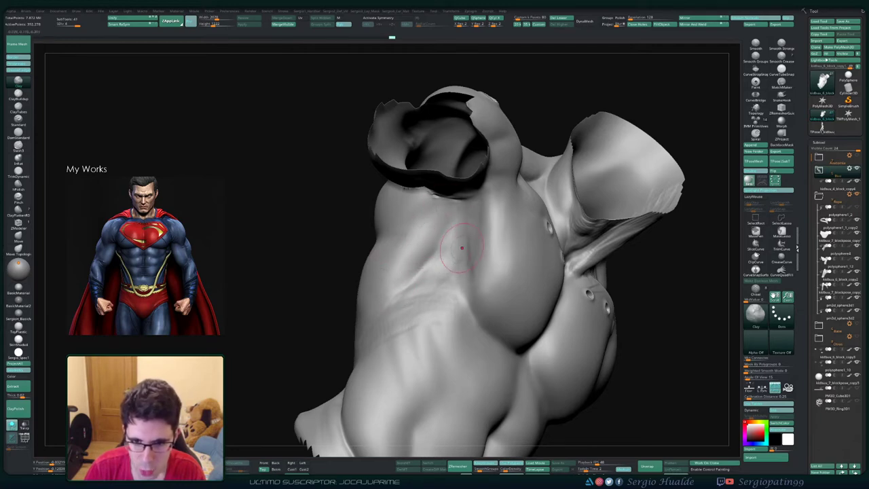
left_click_drag(458, 294, 469, 271)
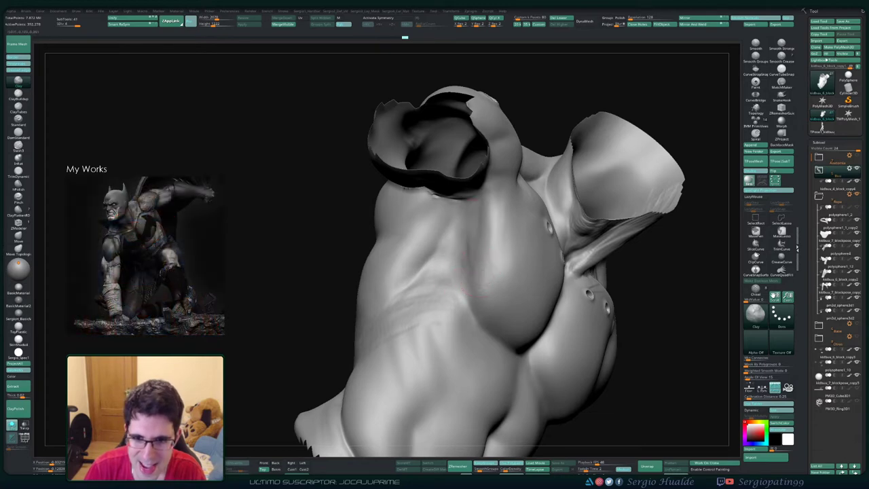
right_click_drag(469, 272, 408, 278)
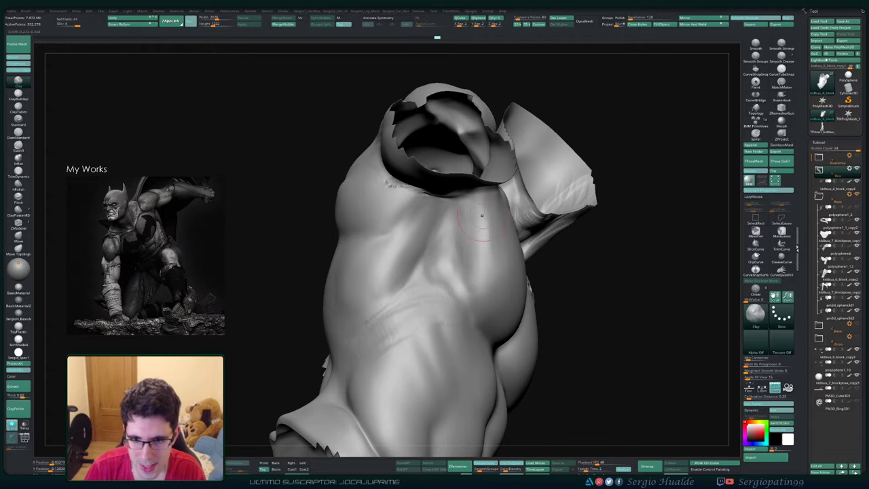
right_click_drag(494, 241, 482, 264)
left_click_drag(481, 264, 483, 254, "shift")
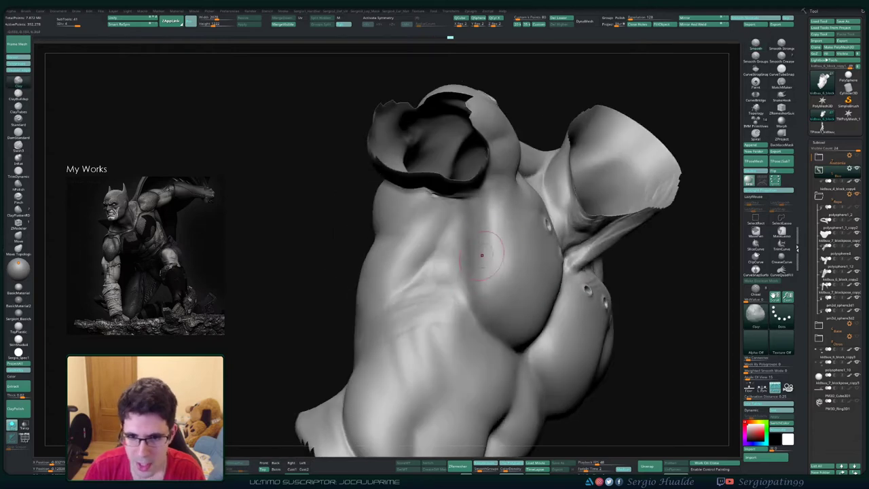
- Switch to the DamStandard brush, undo the last change and assign the BrushAlpha to the brush
key("b")
key("d")
key("s")
right_click_drag(480, 279, 470, 269)
key("s")
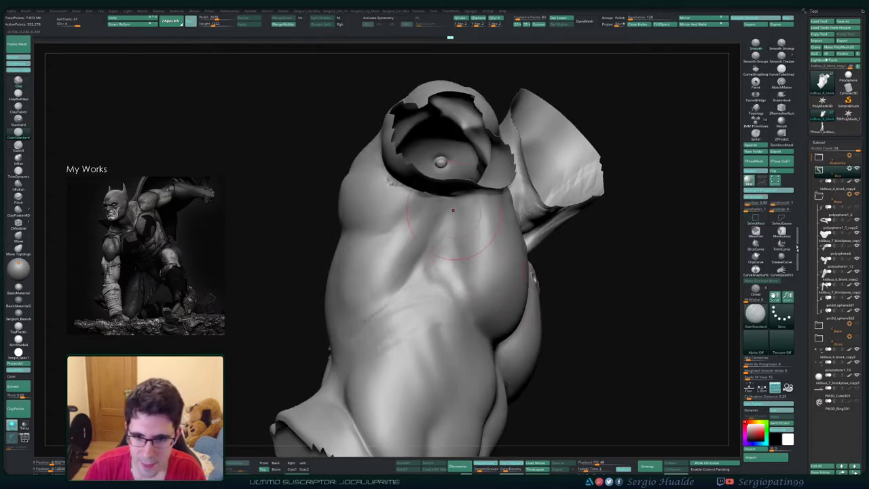
key("ctrl+z")
left_click(756, 341)
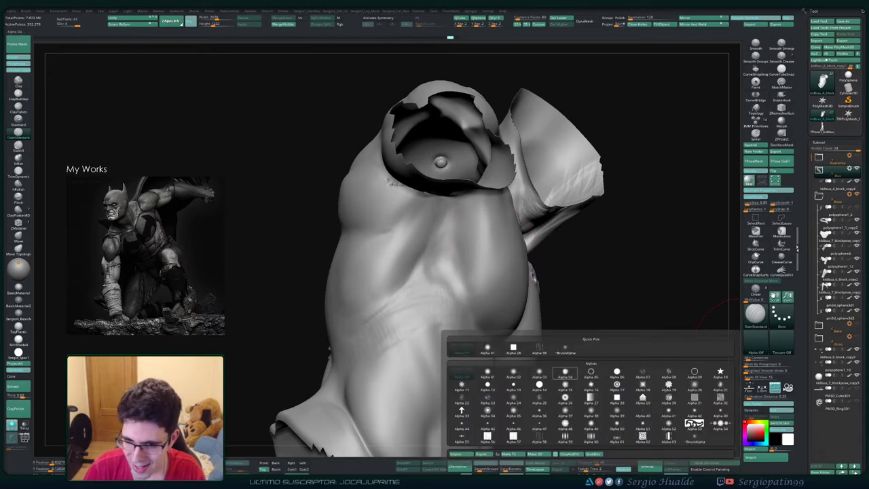
left_click(565, 348)
left_click(756, 342, "ctrl")
left_click(462, 349, "ctrl")
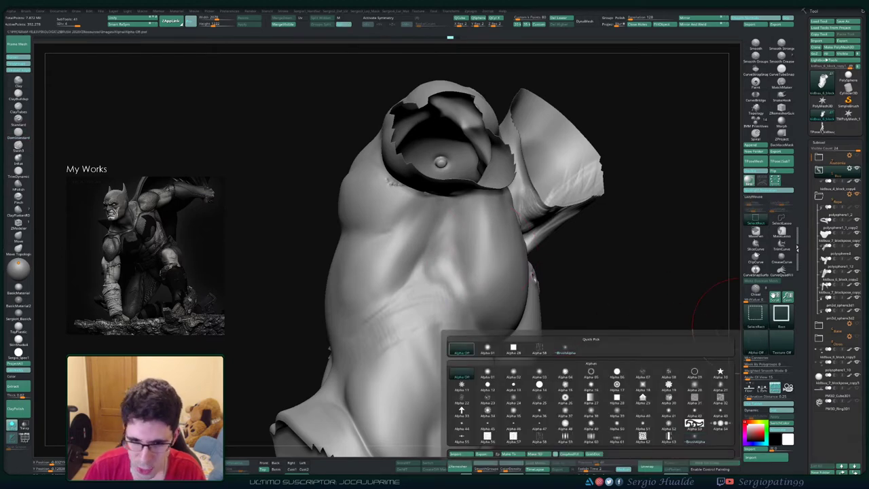
key("space")
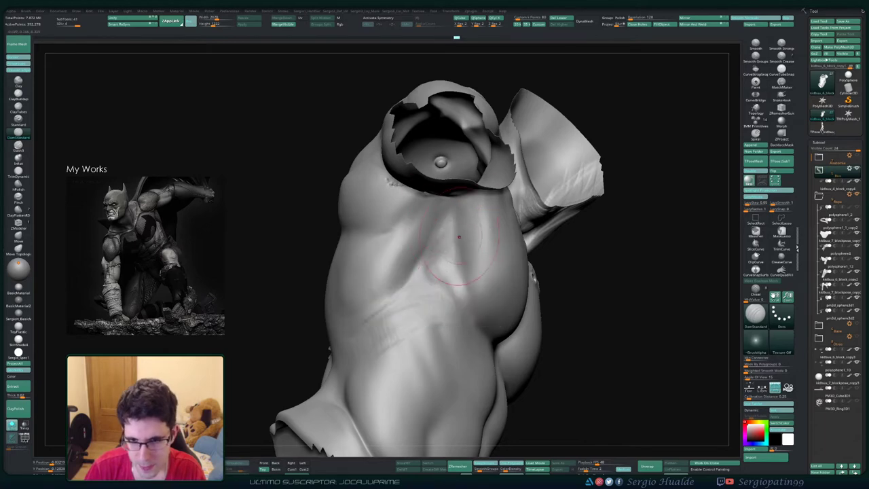
- Carve the creases separating the pectoral, lat and ribs below the outstretched arm's armpit with the DamStandard brush
left_click_drag(449, 224, 445, 246)
right_click_drag(445, 298, 407, 289)
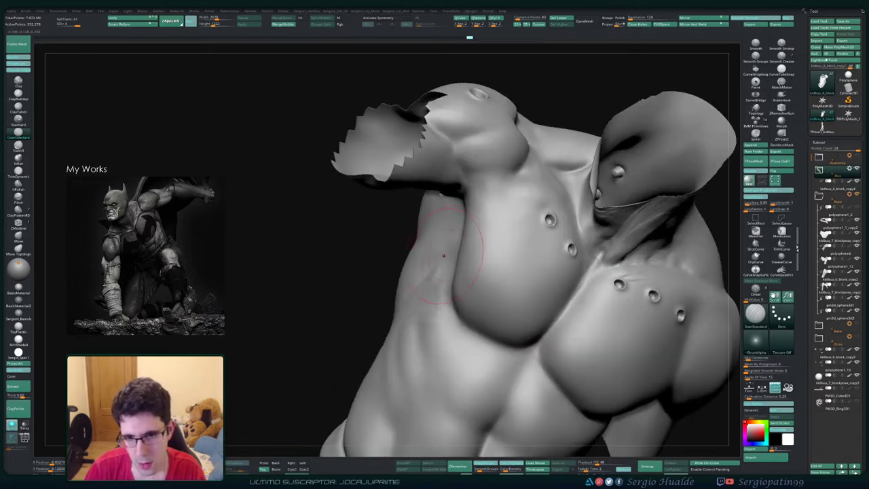
left_click_drag(481, 230, 479, 255)
mouse_move(434, 286)
right_mouse_down()
mouse_move(456, 293)
mouse_move(462, 258)
mouse_move(416, 300)
mouse_move(513, 258)
mouse_move(495, 299)
mouse_move(528, 288)
mouse_move(490, 302)
right_mouse_up()
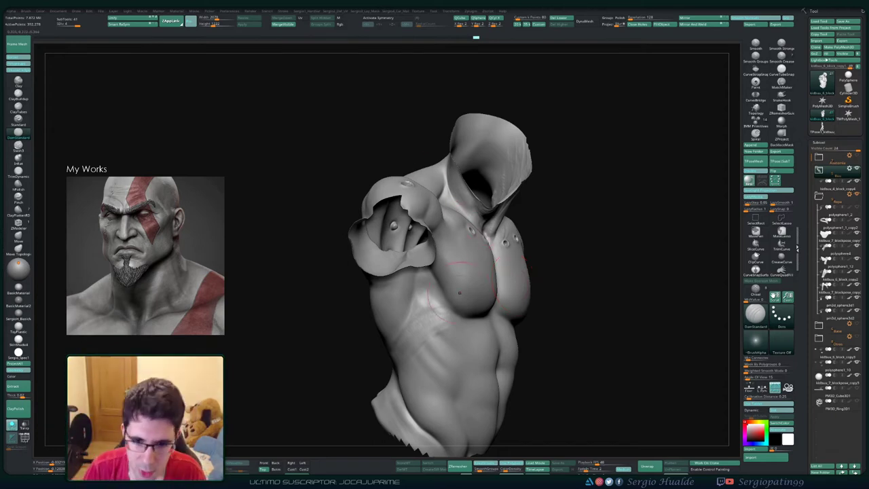
mouse_move(456, 263)
right_mouse_down()
mouse_move(494, 263)
mouse_move(495, 292)
mouse_move(430, 288)
right_mouse_up()
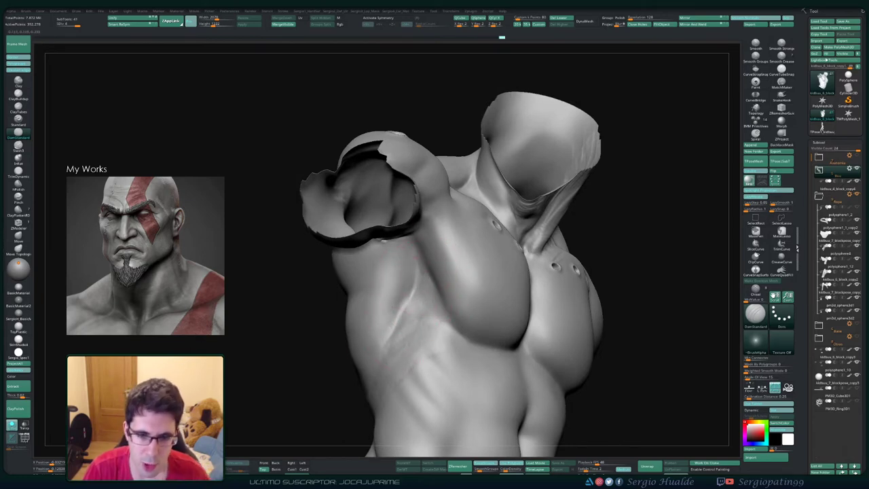
left_click_drag(387, 336, 399, 326)
right_click_drag(417, 292, 468, 277)
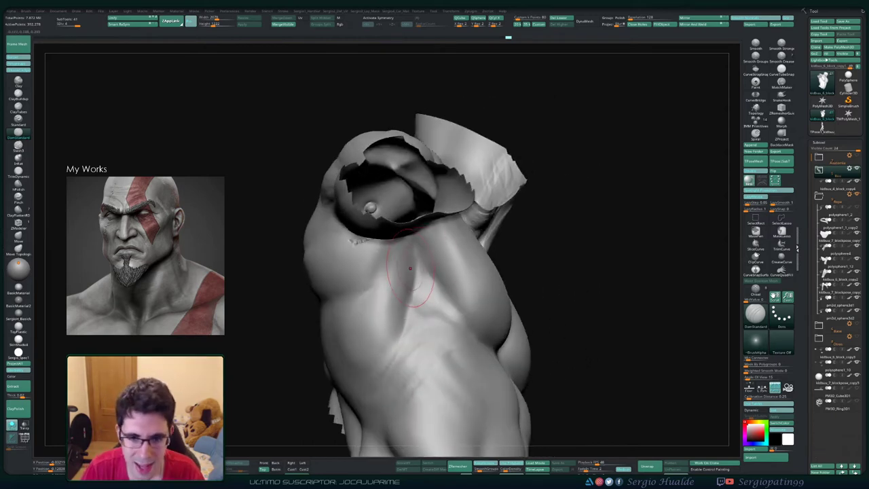
- Smooth the rib surface beneath the outer pectoral on the outstretched arm's side, using a resized brush
right_click_drag(410, 268, 396, 277)
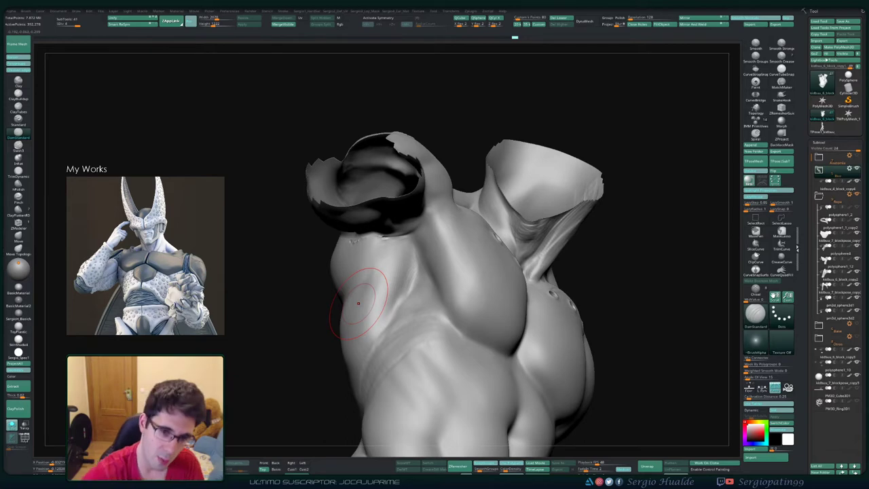
right_click_drag(462, 276, 426, 325)
key("s")
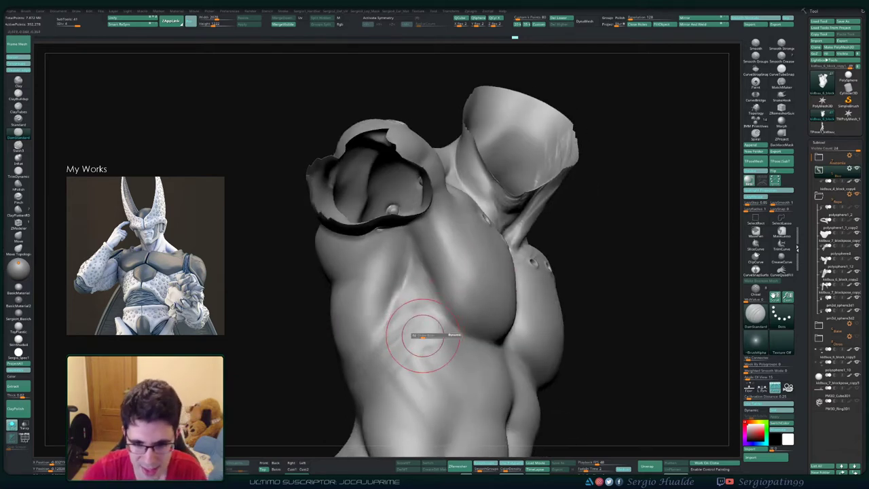
left_click_drag(423, 335, 419, 336)
right_click_drag(419, 337, 388, 361)
left_click_drag(430, 331, 412, 331, "shift")
right_click_drag(411, 330, 445, 303)
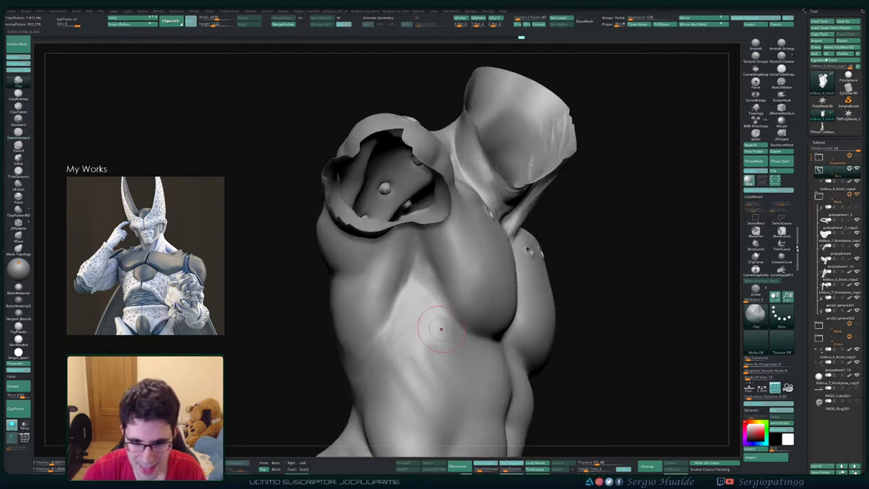
- Refine the DamStandard crease between the lat and ribs below the armpit and soften its edge
key("2")
key("s")
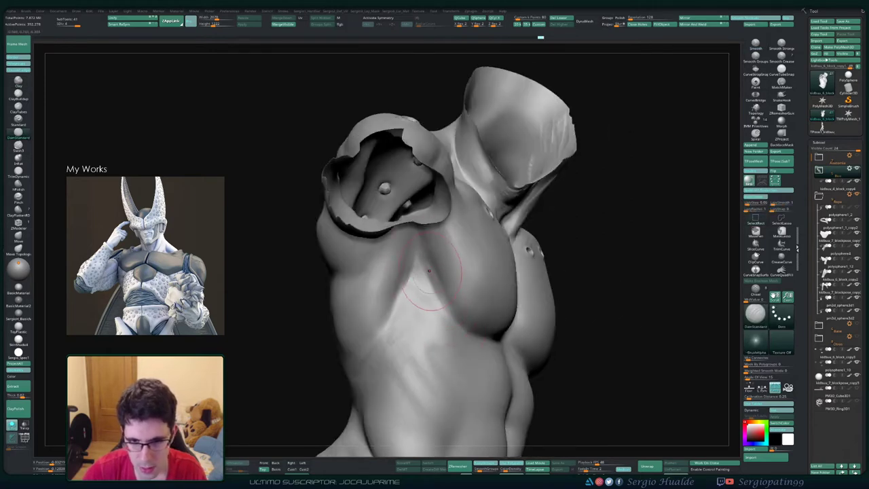
mouse_move(411, 280)
left_mouse_down("shift")
mouse_move(415, 269)
mouse_move(408, 340)
mouse_move(390, 322)
left_mouse_up("shift")
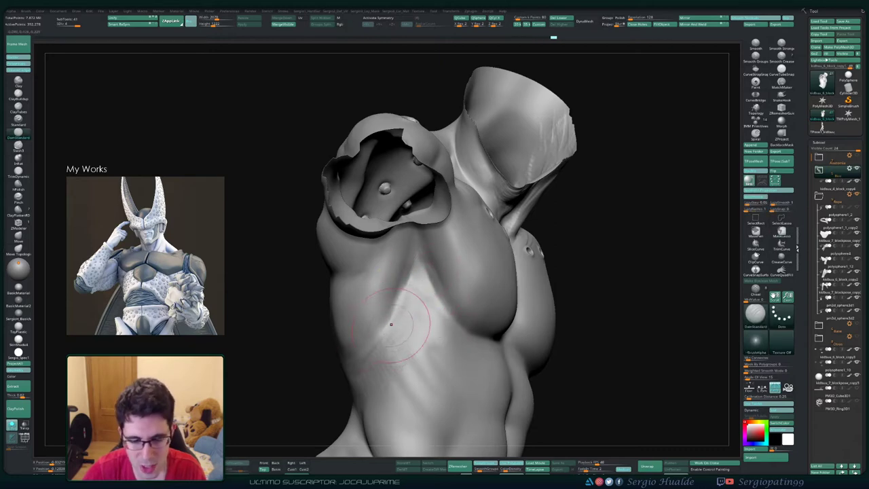
mouse_move(399, 330)
right_mouse_down()
mouse_move(470, 332)
mouse_move(457, 324)
right_mouse_up()
- Switch to the Clay brush and blend the lat and side of the rib cage into smoother forms
key("b")
key("c")
key("l")
key("s")
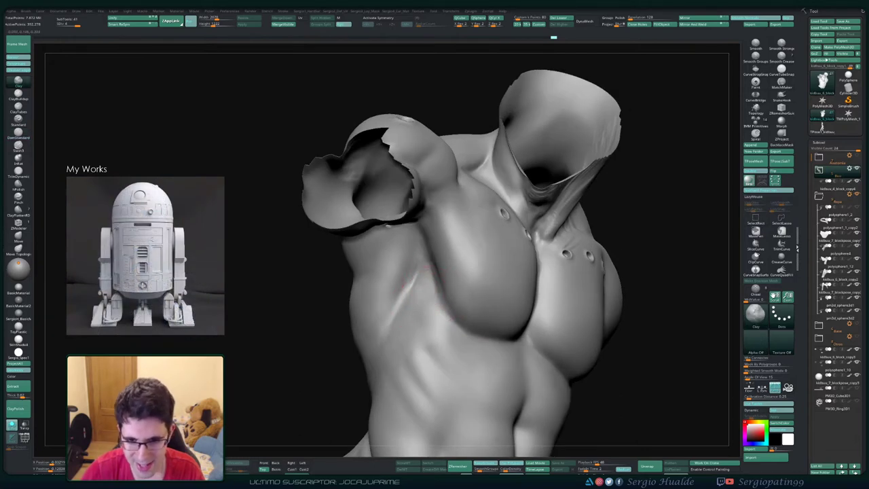
right_click_drag(403, 381, 441, 422)
mouse_move(442, 422)
right_mouse_down()
mouse_move(433, 384)
mouse_move(444, 328)
mouse_move(434, 319)
mouse_move(469, 328)
mouse_move(423, 310)
mouse_move(388, 325)
mouse_move(386, 304)
right_mouse_up()
key("s")
key("shift")
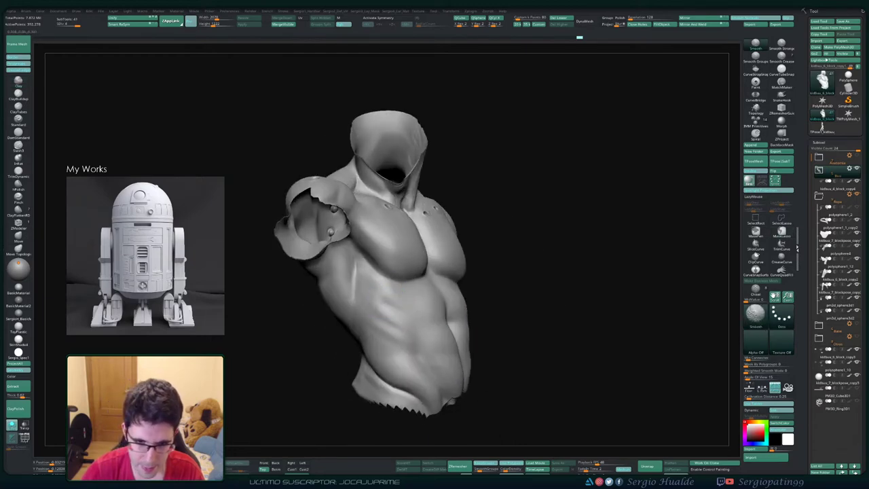
left_click_drag(411, 299, 416, 315, "shift")
right_click_drag(442, 366, 373, 341)
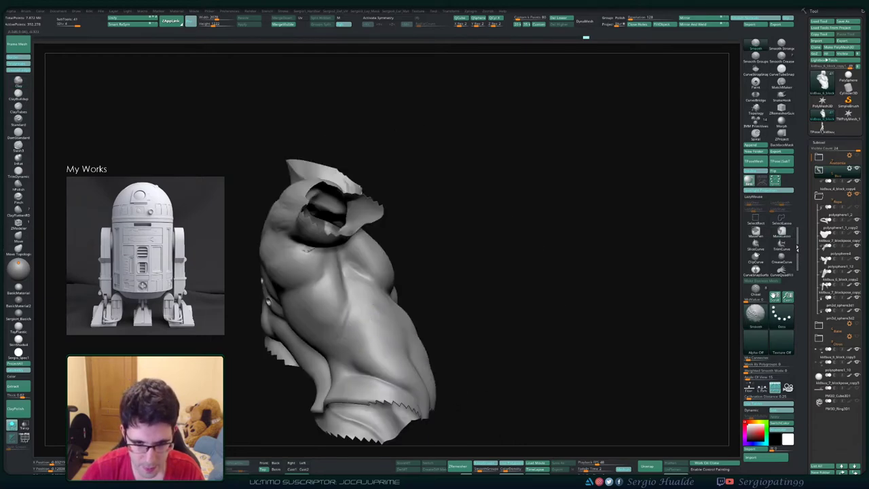
mouse_move(360, 326)
left_mouse_down("shift")
mouse_move(355, 309)
mouse_move(355, 322)
left_mouse_up("shift")
key("shift")
right_click_drag(362, 312, 452, 237)
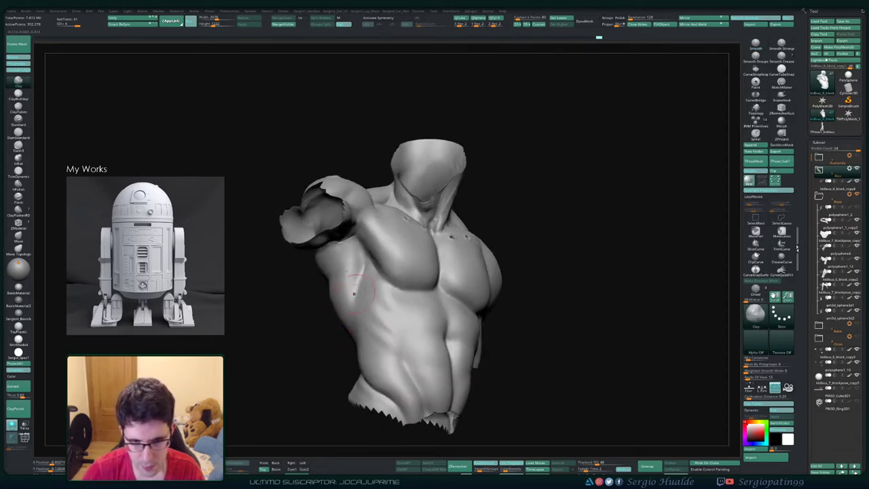
- Smooth the transition from the lat and serratus to the pectoral's lower outer edge on the outstretched arm's side
left_click_drag(354, 293, 355, 297, "shift")
mouse_move(356, 296)
right_mouse_down()
mouse_move(319, 289)
mouse_move(370, 292)
right_mouse_up()
mouse_move(370, 292)
right_mouse_down("ctrl")
mouse_move(379, 279)
mouse_move(393, 307)
right_mouse_up("ctrl")
key("shift")
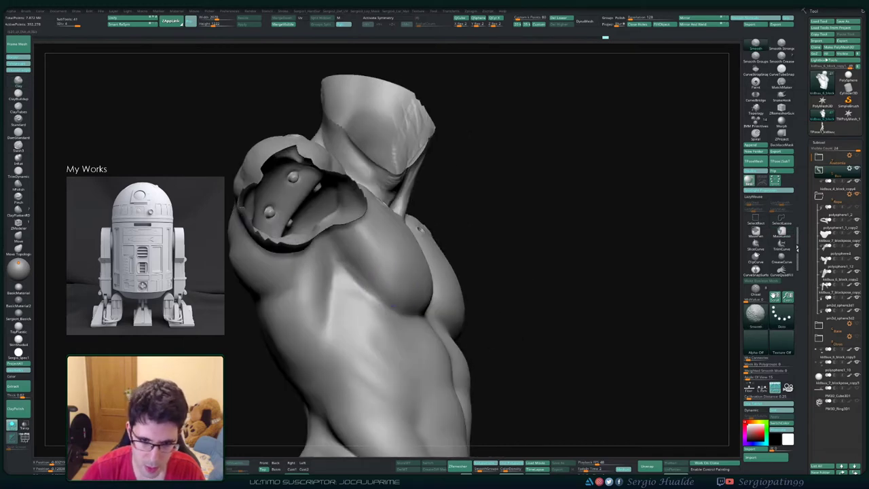
left_click_drag(393, 307, 412, 298, "shift")
right_click_drag(413, 299, 422, 318, "ctrl")
mouse_move(422, 318)
right_mouse_down()
mouse_move(399, 318)
mouse_move(399, 266)
mouse_move(405, 275)
right_mouse_up()
key("shift")
- Rework the upper outer pectoral beside the front deltoid with the Clay brush and smooth the transition
key("shift")
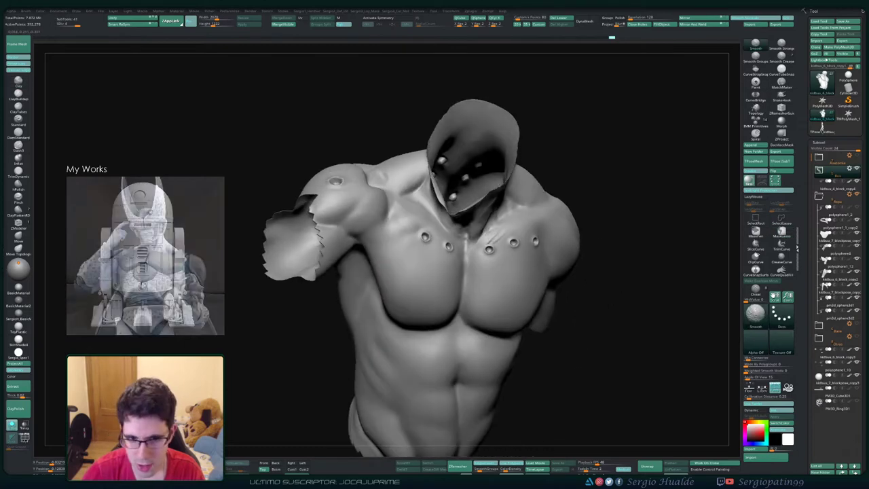
left_click_drag(408, 234, 405, 223, "shift")
right_click_drag(406, 275, 405, 246, "ctrl")
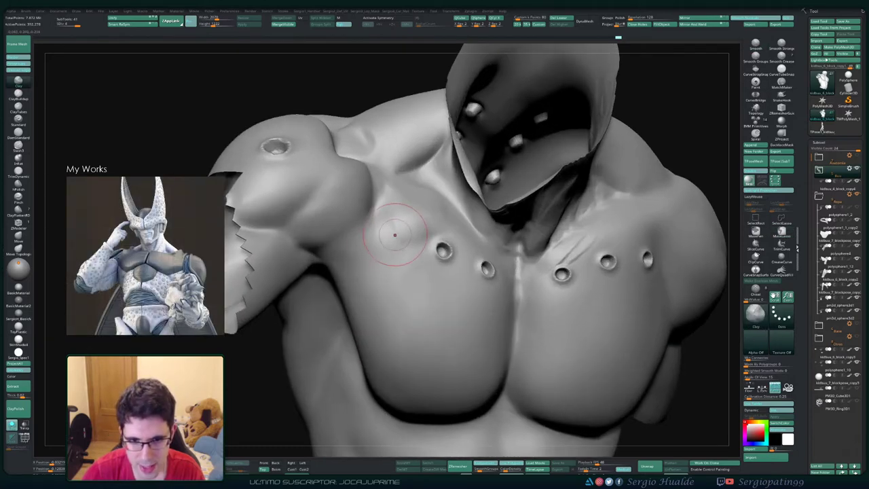
key("shift+f")
left_click_drag(413, 245, 406, 244)
key("shift+f")
mouse_move(403, 245)
right_mouse_down("ctrl")
mouse_move(390, 234)
mouse_move(392, 245)
right_mouse_up("ctrl")
left_click_drag(400, 231, 398, 250, "shift")
mouse_move(398, 250)
right_mouse_down()
mouse_move(392, 260)
mouse_move(396, 245)
mouse_move(392, 254)
mouse_move(455, 322)
mouse_move(425, 333)
mouse_move(425, 301)
mouse_move(454, 253)
mouse_move(424, 234)
mouse_move(417, 297)
right_mouse_up()
- Resize the DamStandard brush and sharpen the sternum groove between the two pectorals
key("shift+f")
key("shift+f")
key("shift+f")
key("shift+f")
key("s")
key("s")
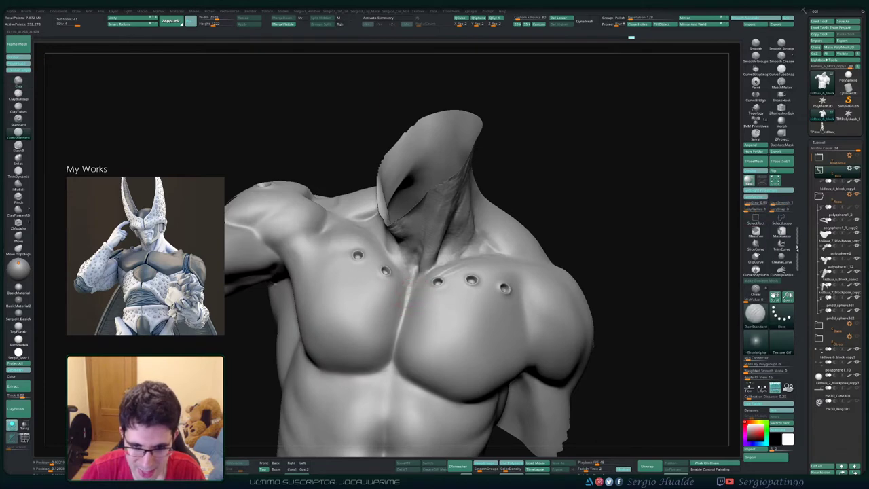
mouse_move(408, 281)
right_mouse_down()
mouse_move(411, 336)
mouse_move(438, 302)
right_mouse_up()
key("s")
mouse_move(440, 302)
left_mouse_down()
mouse_move(417, 314)
mouse_move(435, 323)
left_mouse_up()
mouse_move(438, 330)
right_mouse_down("ctrl")
mouse_move(441, 360)
mouse_move(475, 240)
right_mouse_up("ctrl")
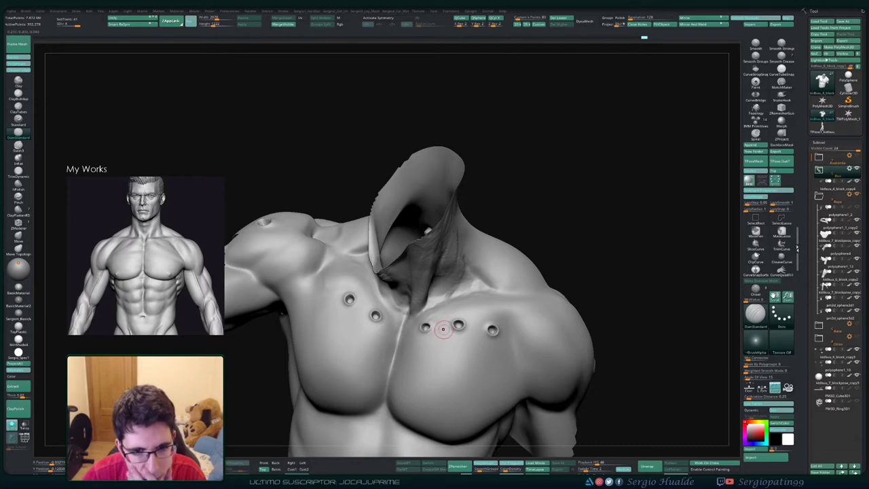
- Fill and smooth the round holes across the upper pectorals on both sides of the chest
key("shift+f")
key("shift+f")
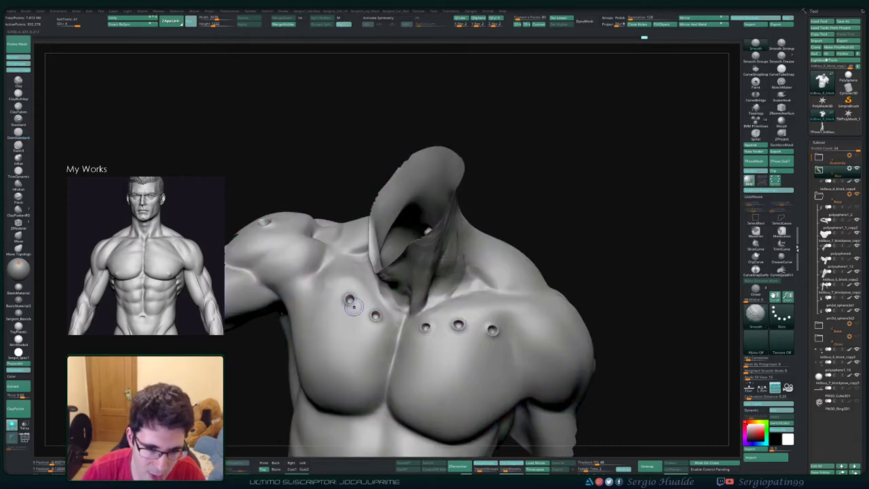
mouse_move(355, 309)
right_mouse_down()
mouse_move(391, 311)
mouse_move(389, 337)
mouse_move(382, 311)
mouse_move(412, 355)
mouse_move(396, 352)
mouse_move(406, 378)
right_mouse_up()
mouse_move(442, 343)
left_mouse_down()
mouse_move(403, 339)
mouse_move(403, 327)
left_mouse_up()
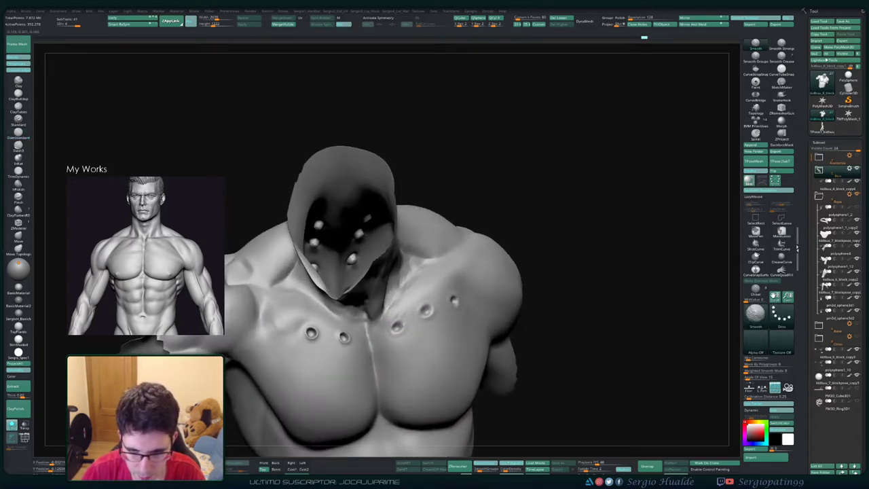
left_click_drag(455, 301, 456, 303, "shift")
right_click_drag(455, 304, 439, 280)
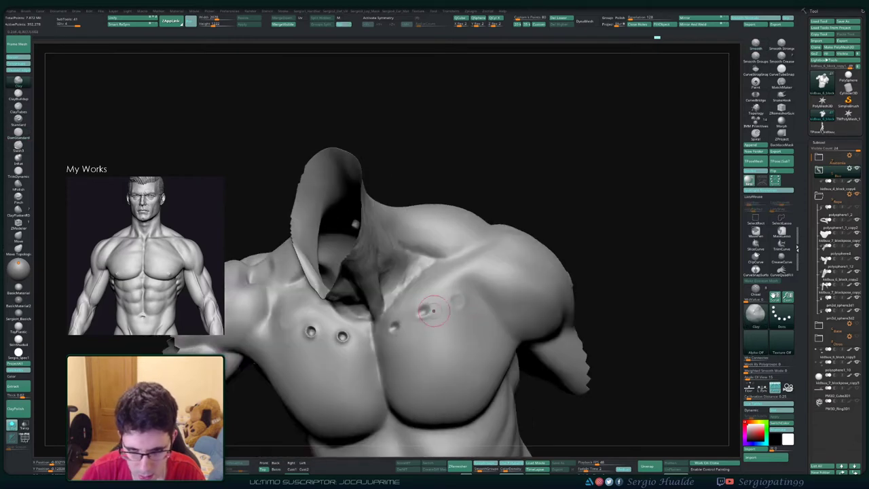
left_click_drag(432, 311, 423, 313)
key("shift")
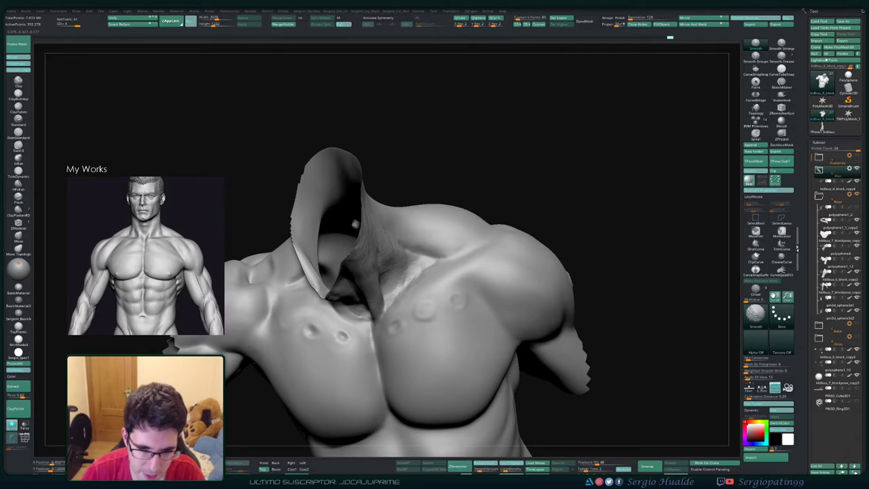
mouse_move(347, 334)
left_mouse_down()
mouse_move(313, 331)
mouse_move(343, 339)
left_mouse_up()
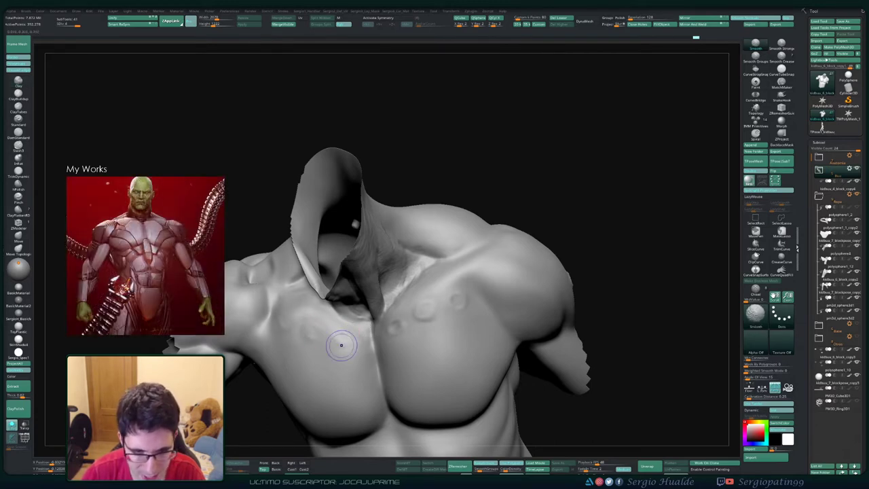
- Flatten the remaining bumps of the filled chest holes with the TrimDynamic brush and smooth both upper pectorals
key("shift+f")
mouse_move(341, 345)
right_mouse_down("ctrl")
mouse_move(336, 333)
mouse_move(350, 361)
mouse_move(382, 332)
right_mouse_up("ctrl")
key("shift+f")
key("shift")
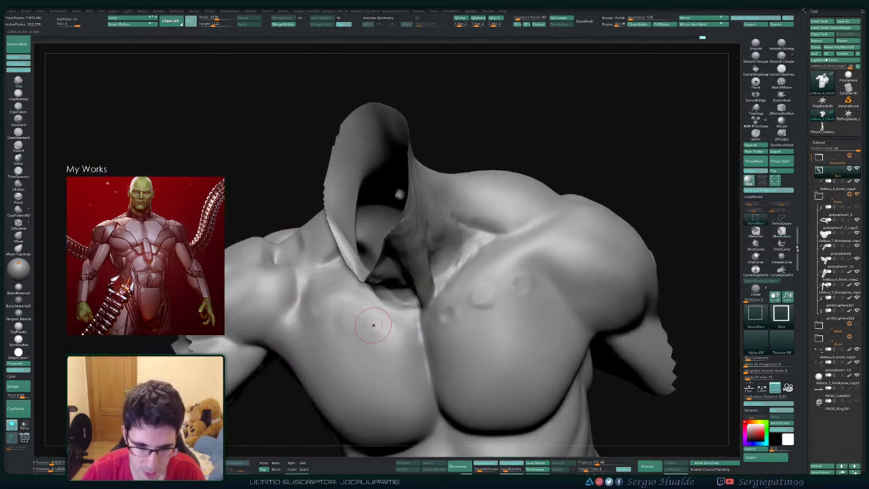
key("ctrl+shift+t")
mouse_move(367, 317)
left_mouse_down()
mouse_move(385, 337)
mouse_move(375, 322)
left_mouse_up()
mouse_move(333, 301)
left_mouse_down()
mouse_move(384, 333)
mouse_move(416, 319)
left_mouse_up()
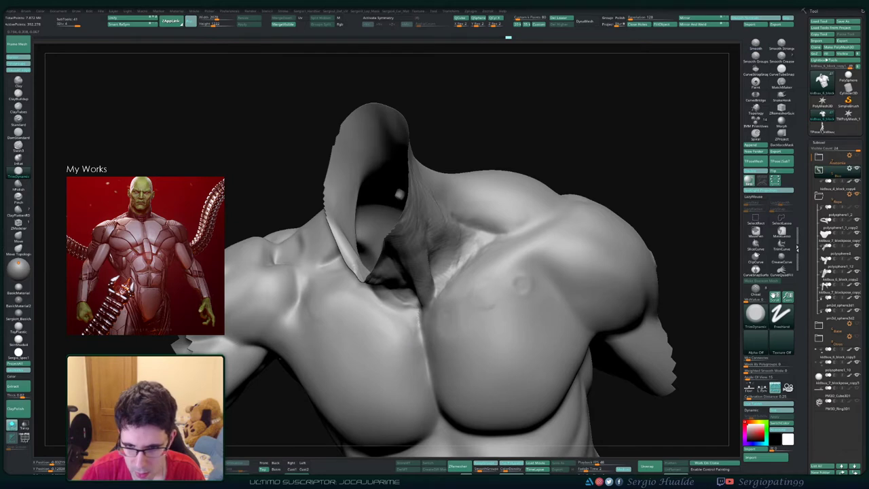
key("shift")
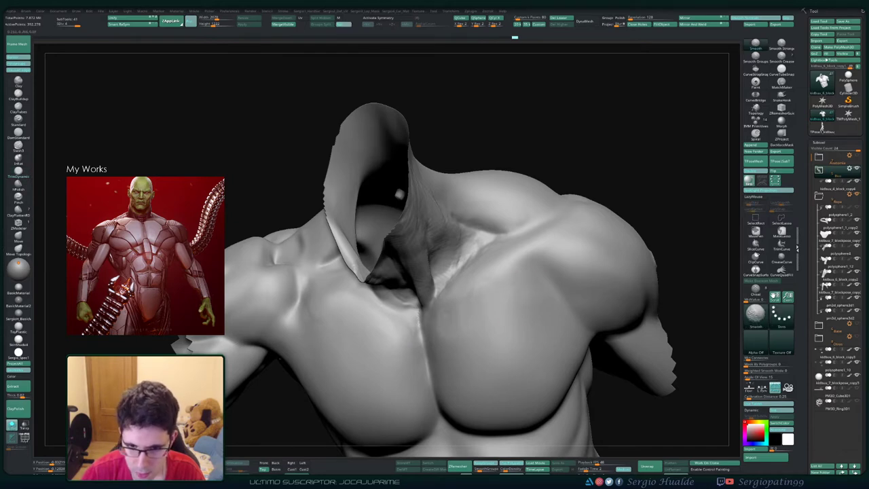
right_click_drag(485, 362, 485, 337, "ctrl")
key("shift")
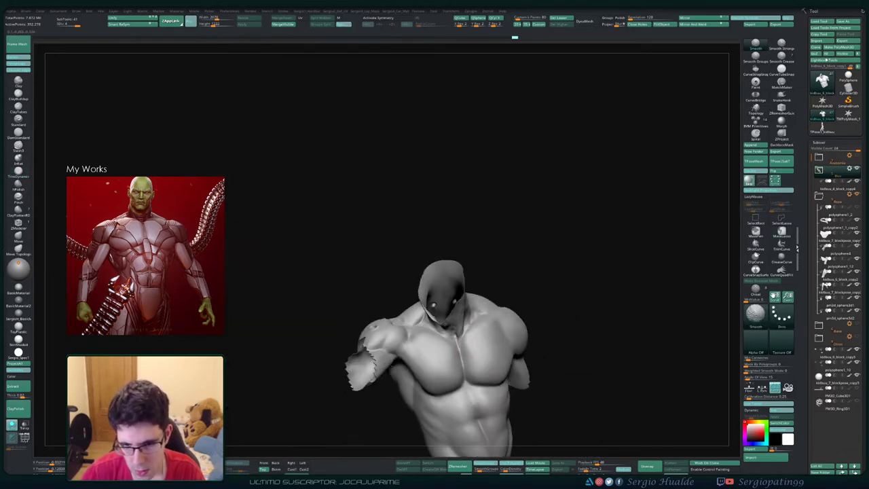
right_click_drag(475, 370, 538, 293)
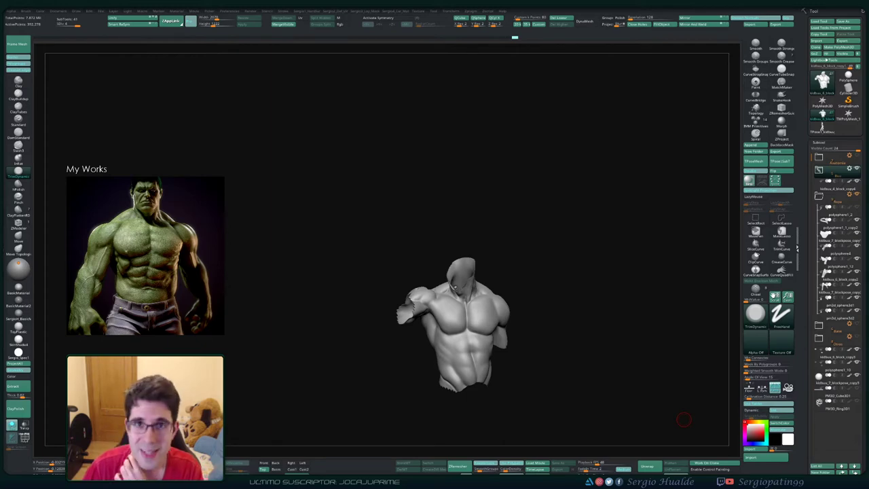
mouse_move(574, 321)
left_mouse_down()
mouse_move(601, 326)
mouse_move(571, 320)
left_mouse_up()
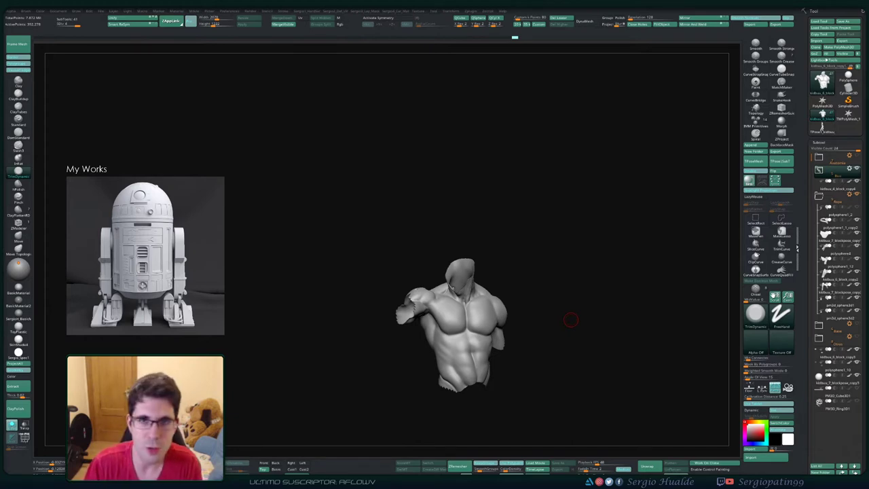
left_click_drag(537, 325, 523, 325)
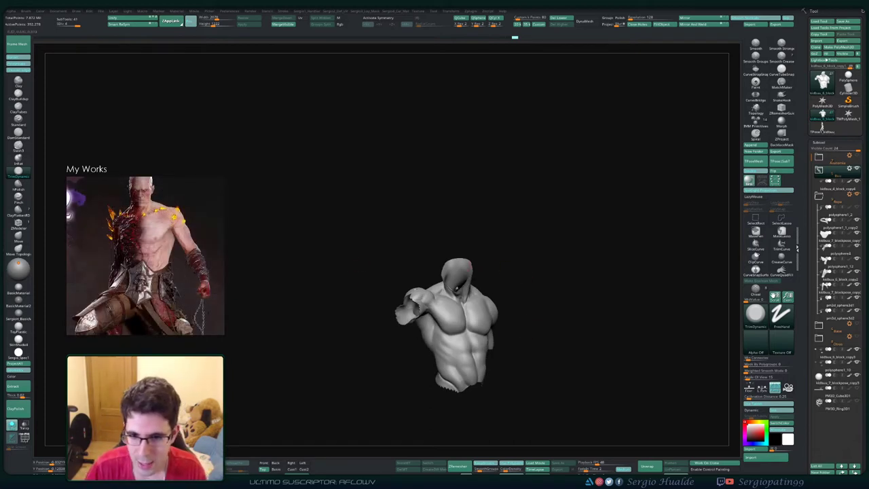
- Adjust the lower outer corner of the figure's left pectoral where it meets the armpit with the Move brush
mouse_move(499, 292)
right_mouse_down()
mouse_move(466, 287)
mouse_move(468, 253)
right_mouse_up()
right_click_drag(468, 253, 468, 292, "ctrl")
left_click_drag(463, 283, 444, 276)
right_click_drag(473, 258, 517, 238)
left_click_drag(499, 270, 499, 274)
mouse_move(464, 271)
right_mouse_down()
mouse_move(480, 292)
mouse_move(480, 246)
mouse_move(525, 275)
mouse_move(500, 271)
mouse_move(515, 270)
right_mouse_up()
key("b")
key("m")
key("v")
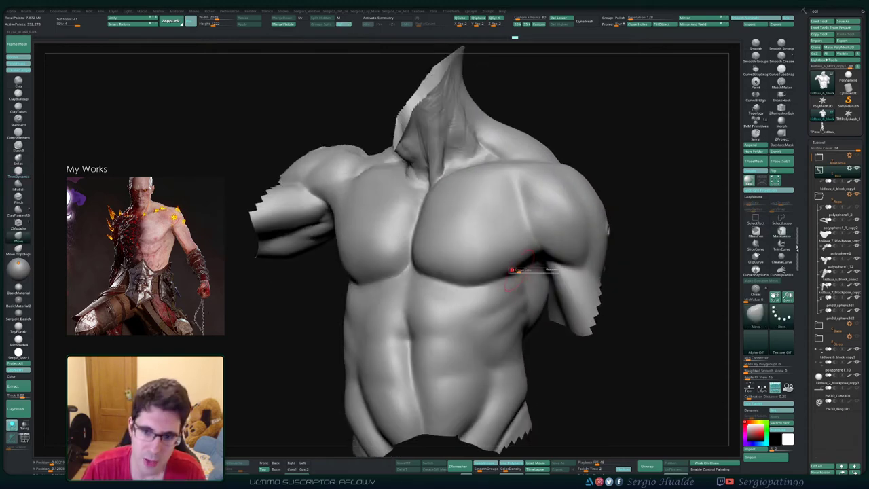
left_click_drag(514, 269, 520, 265)
mouse_move(511, 268)
right_mouse_down()
mouse_move(522, 273)
mouse_move(526, 262)
right_mouse_up()
left_click_drag(525, 261, 529, 261)
- Deepen the crease under the left pectoral toward the armpit with the DamStandard brush and smooth the adjoining upper ribs
key("b")
key("d")
key("s")
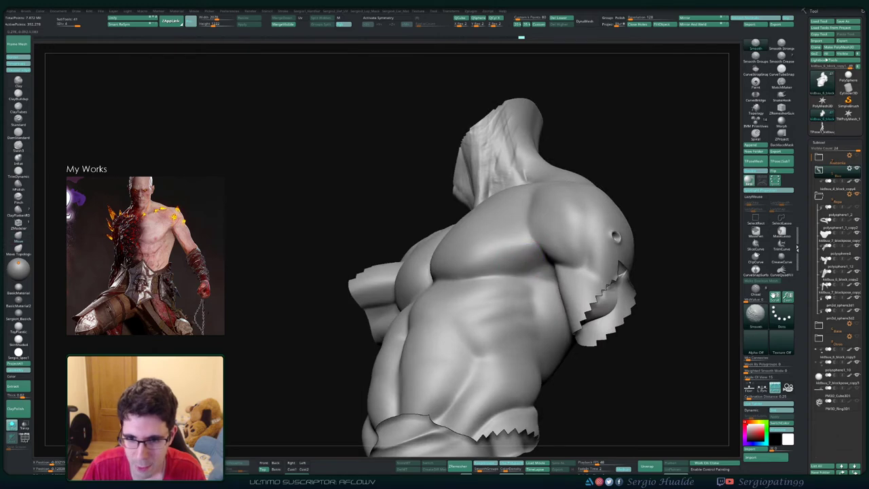
right_click_drag(496, 279, 520, 285)
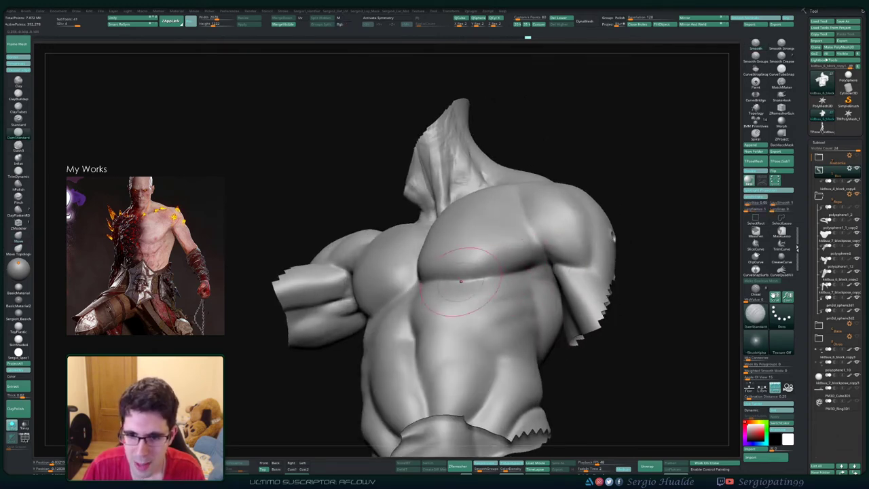
mouse_move(524, 271)
left_mouse_down()
mouse_move(516, 269)
mouse_move(529, 261)
left_mouse_up()
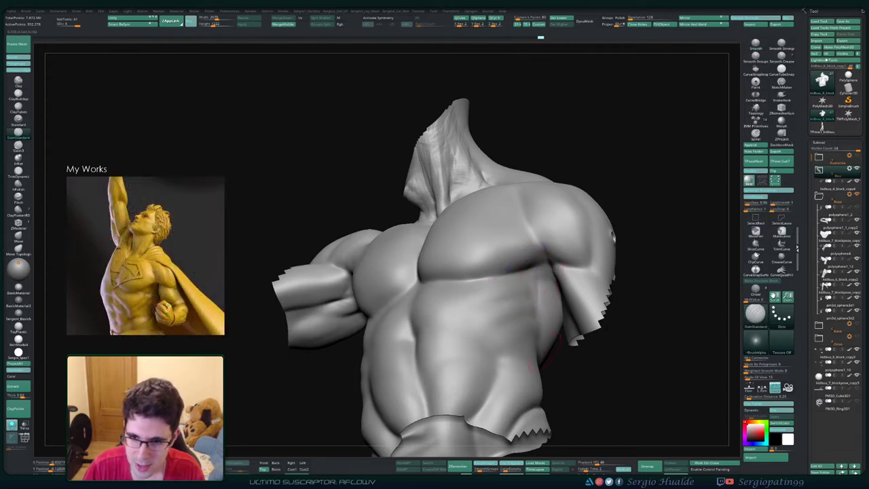
left_click_drag(542, 284, 540, 277, "shift")
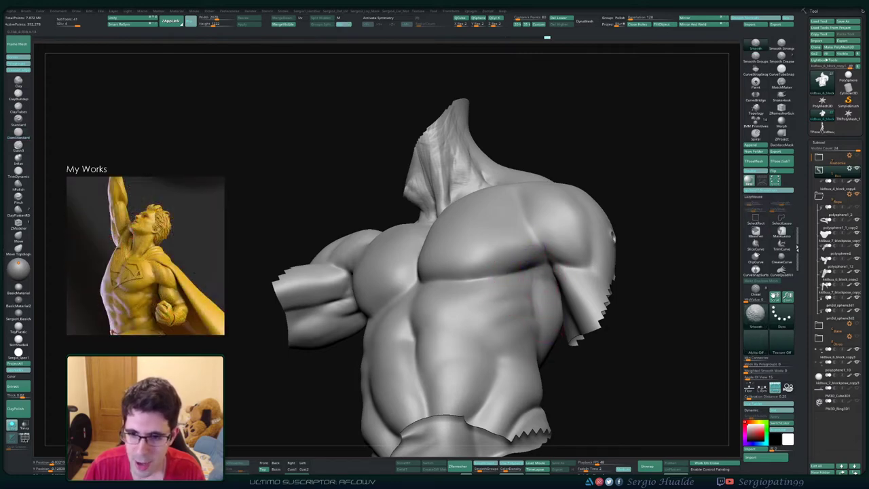
mouse_move(539, 278)
right_mouse_down()
mouse_move(547, 301)
mouse_move(519, 273)
right_mouse_up()
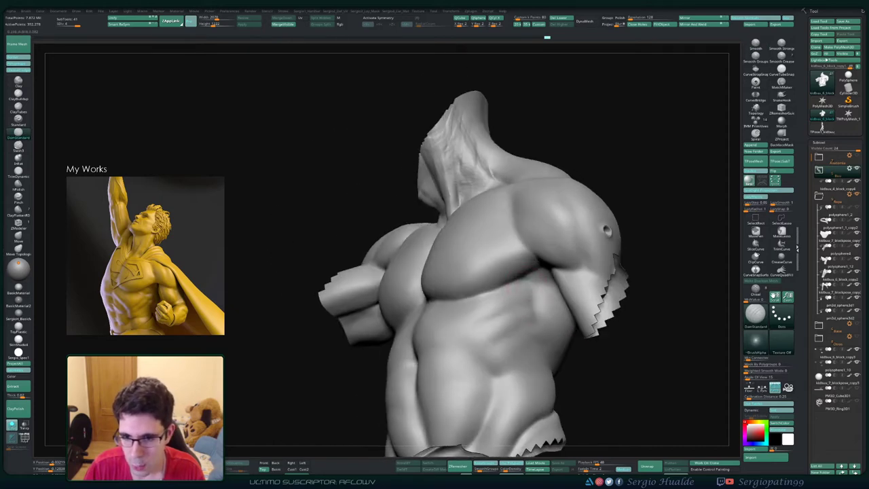
mouse_move(531, 291)
left_mouse_down()
mouse_move(530, 278)
mouse_move(531, 295)
left_mouse_up()
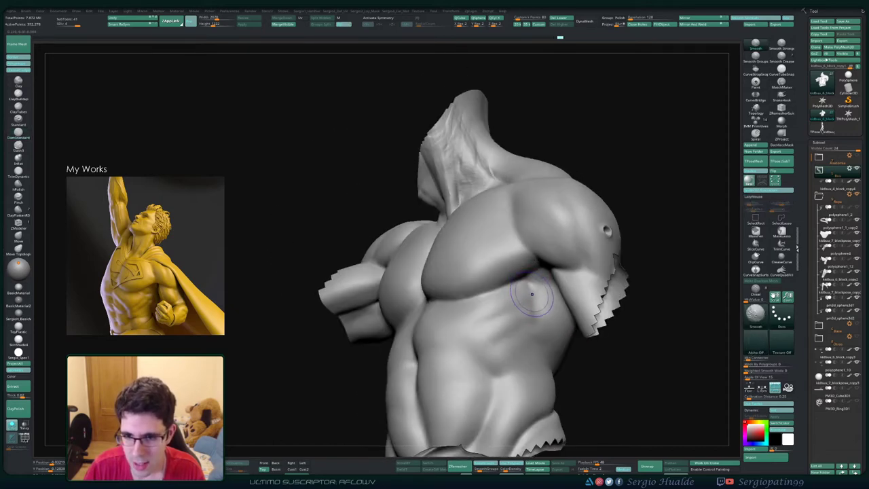
- Sharpen the lower edge of the right pectoral, on the raised-arm side, with the DamStandard brush
mouse_move(520, 291)
right_mouse_down("ctrl")
mouse_move(511, 280)
mouse_move(517, 322)
mouse_move(475, 303)
mouse_move(496, 307)
mouse_move(469, 311)
mouse_move(492, 287)
right_mouse_up("ctrl")
right_click_drag(492, 286, 565, 339)
right_click_drag(565, 339, 524, 338)
right_click_drag(497, 273, 478, 268)
right_click_drag(478, 269, 491, 282, "alt")
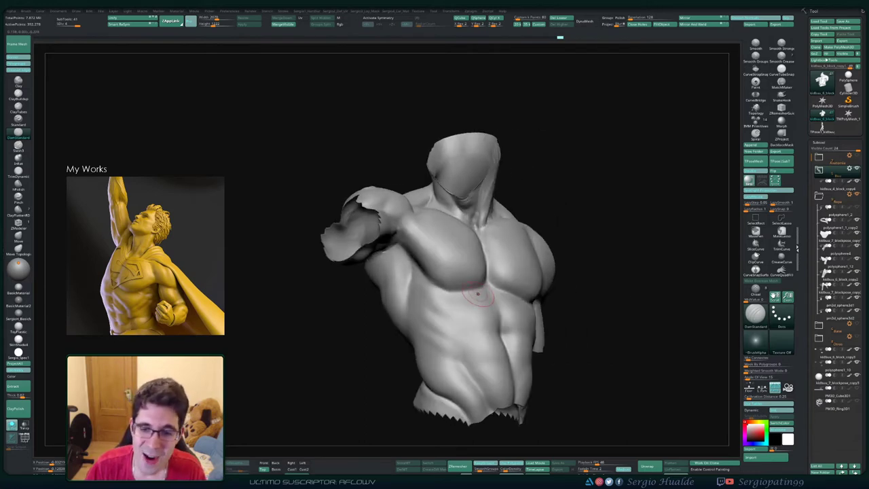
right_click_drag(473, 286, 493, 293)
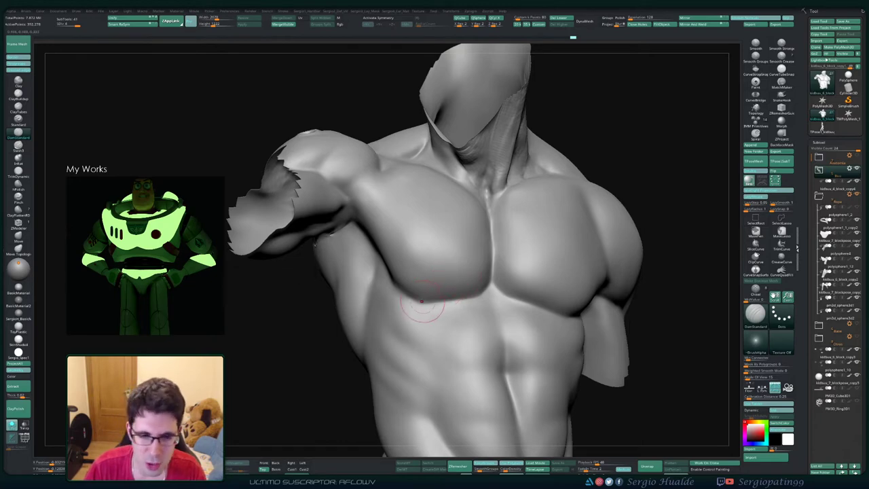
left_click_drag(419, 301, 422, 302)
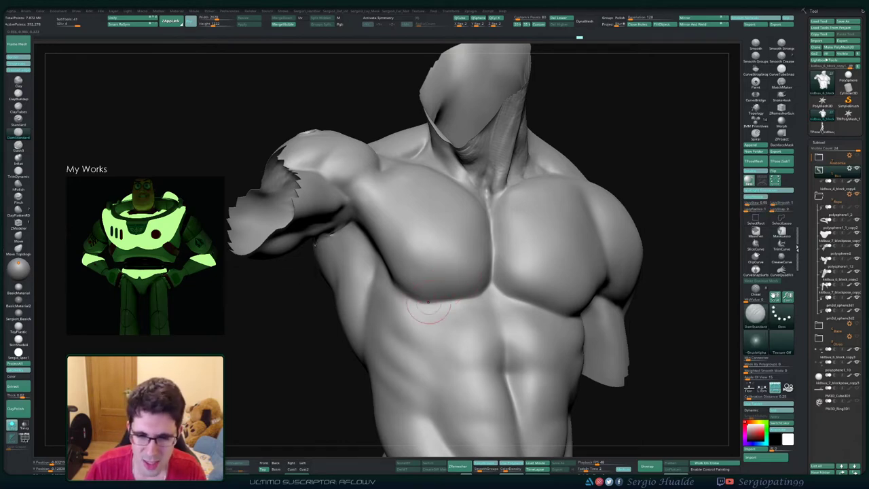
- Smooth the wrinkled surface along the left side and front of the neck
mouse_move(444, 309)
right_mouse_down("ctrl")
mouse_move(440, 262)
mouse_move(354, 271)
mouse_move(371, 270)
mouse_move(327, 339)
mouse_move(329, 416)
right_mouse_up("ctrl")
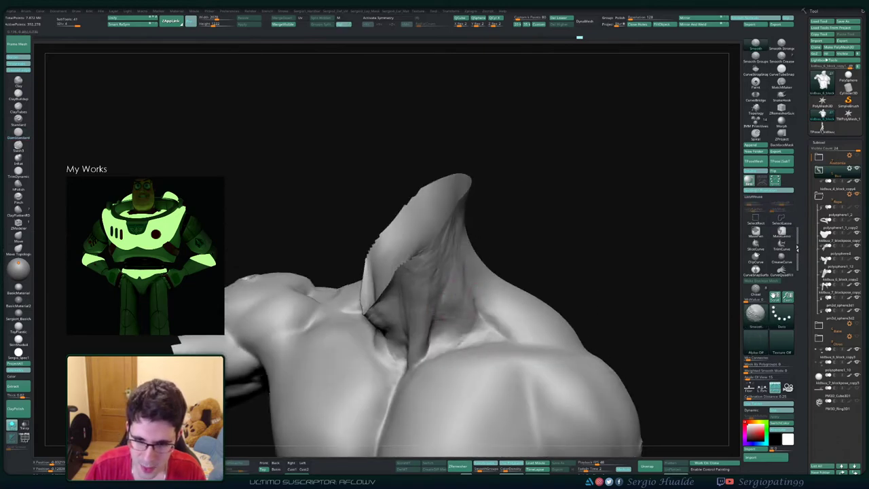
right_click_drag(462, 314, 428, 302)
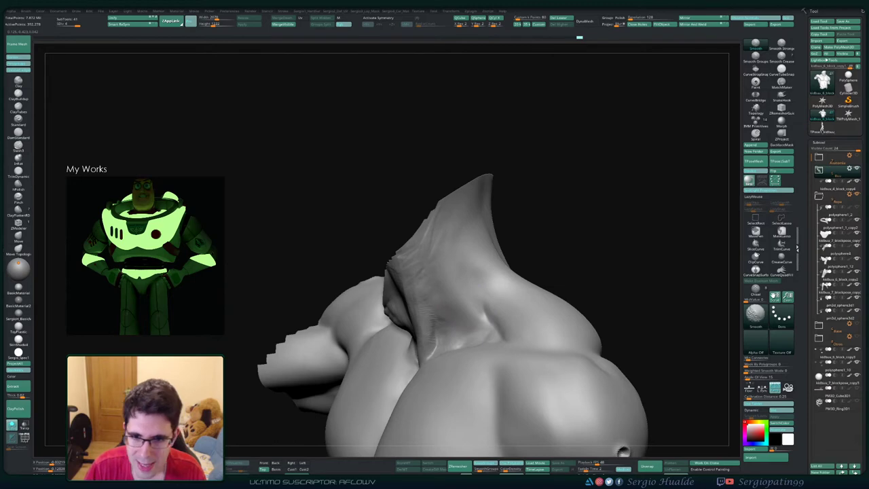
left_click_drag(449, 307, 451, 289, "shift")
right_click_drag(454, 266, 475, 271)
left_click_drag(450, 266, 433, 285, "shift")
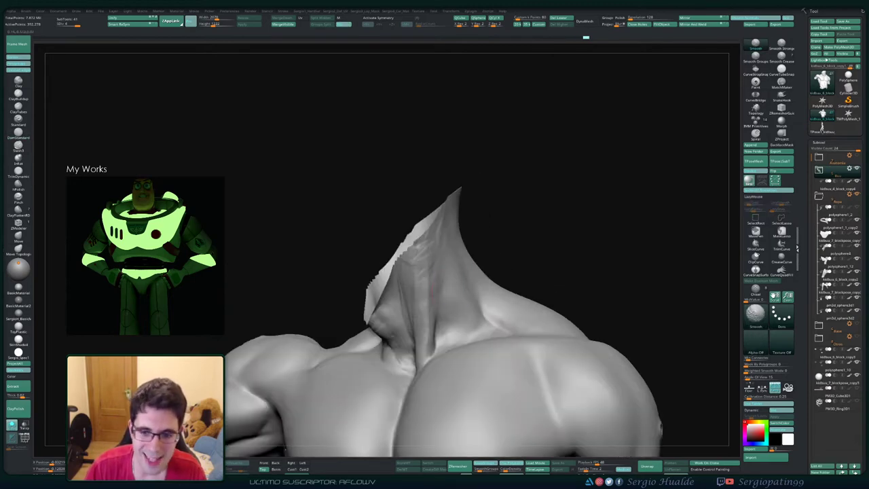
- Build up the left trapezius where it meets the neck with the Clay brush and smooth the transition
mouse_move(500, 326)
right_mouse_down()
mouse_move(540, 321)
mouse_move(490, 301)
right_mouse_up()
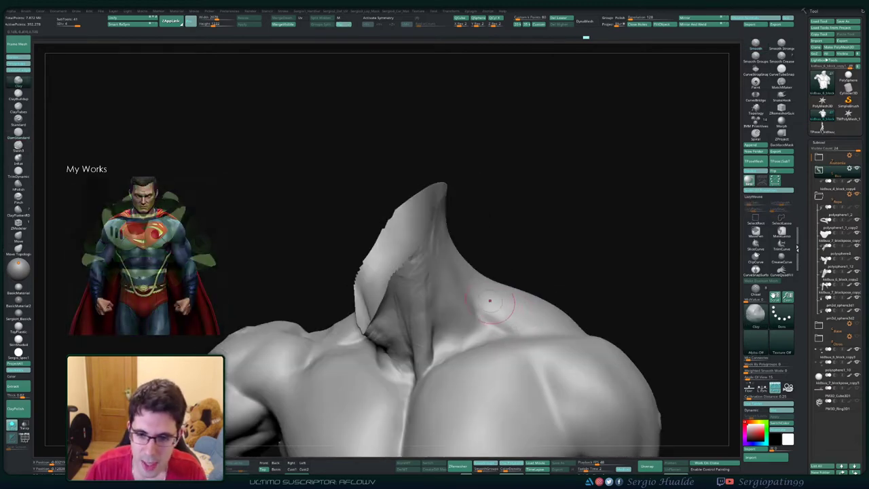
mouse_move(490, 301)
left_mouse_down()
mouse_move(537, 326)
mouse_move(497, 302)
left_mouse_up()
right_click_drag(509, 303, 485, 295)
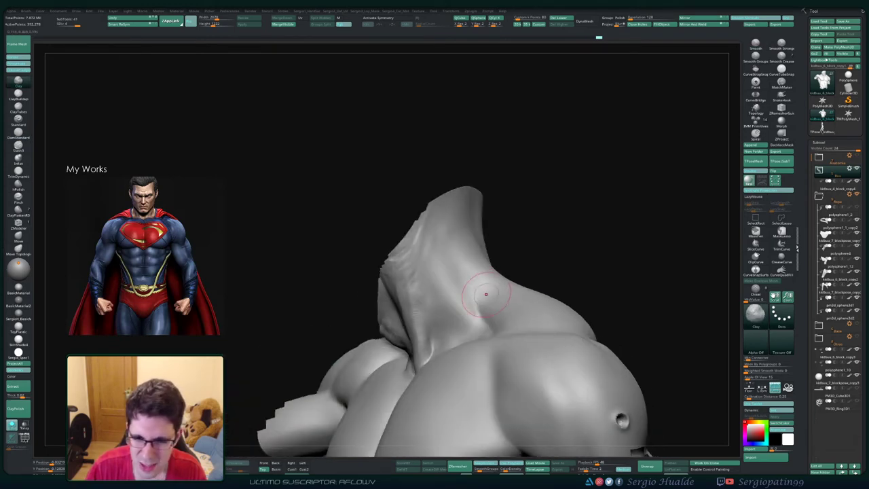
left_click_drag(484, 295, 480, 288, "shift")
right_click_drag(479, 288, 496, 281)
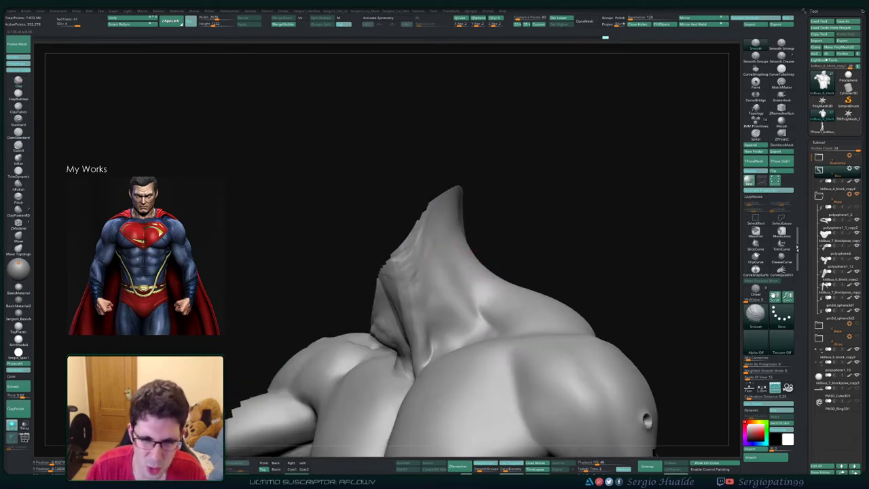
- Rework the hollow above the left collarbone at the base of the neck with the Clay brush and smooth it
right_click_drag(427, 254, 458, 305)
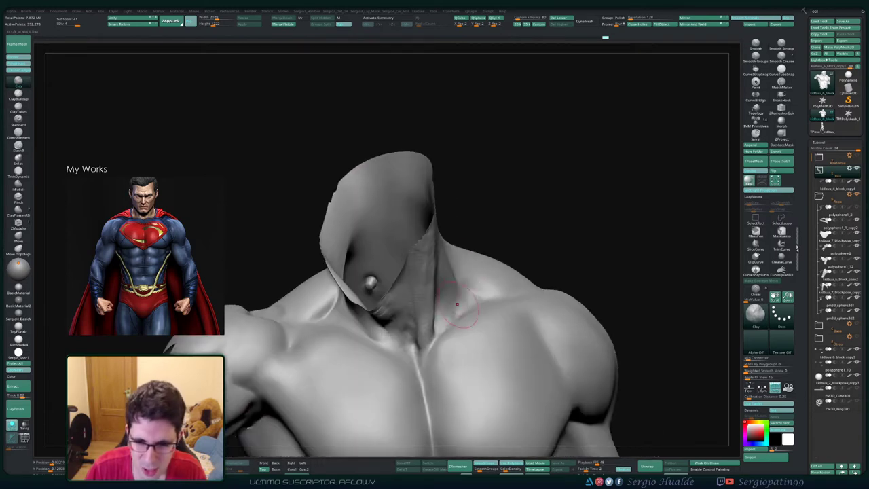
left_click_drag(461, 294, 462, 308)
right_click_drag(466, 311, 456, 301)
left_click_drag(460, 292, 461, 307, "shift")
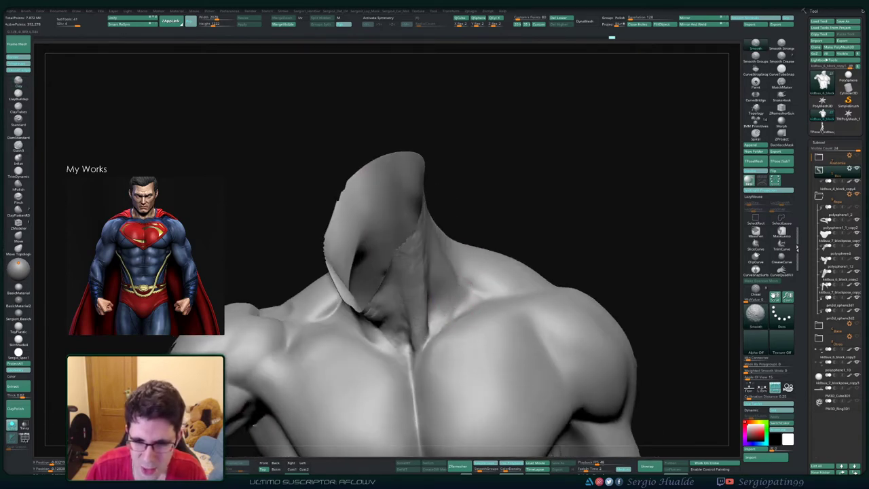
right_click_drag(462, 308, 477, 314)
mouse_move(477, 316)
left_mouse_down()
mouse_move(446, 319)
mouse_move(450, 331)
left_mouse_up()
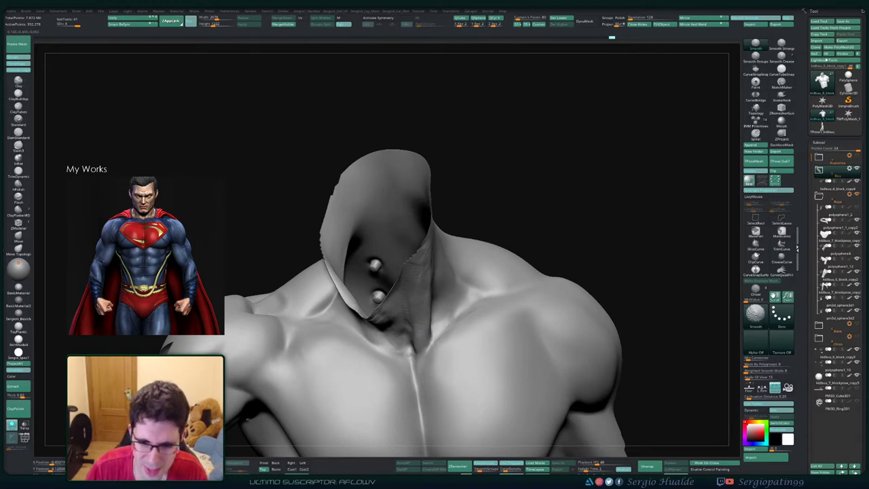
mouse_move(451, 352)
right_mouse_down("alt")
mouse_move(454, 321)
mouse_move(467, 326)
right_mouse_up("alt")
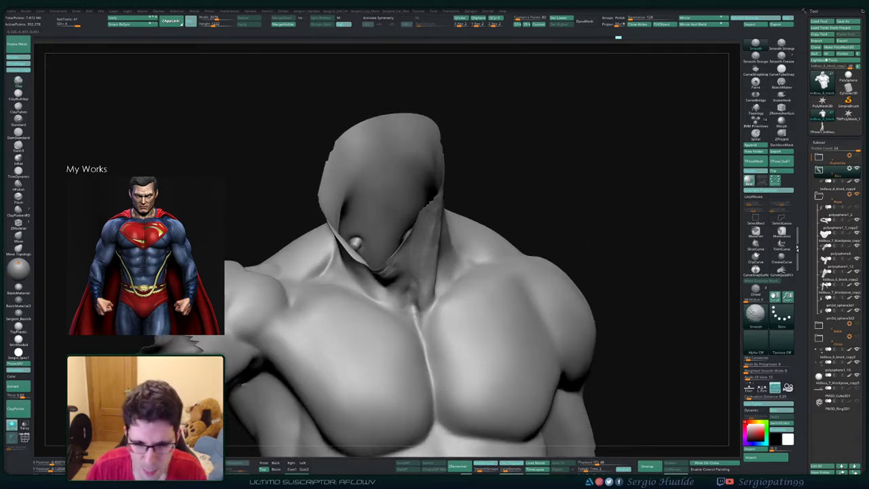
- Shape the left neck muscle down to its attachment at the sternum with the Clay brush and smooth along it
mouse_move(439, 322)
left_mouse_down()
mouse_move(423, 333)
mouse_move(423, 301)
left_mouse_up()
mouse_move(426, 302)
right_mouse_down("ctrl")
mouse_move(435, 314)
mouse_move(421, 298)
mouse_move(424, 324)
mouse_move(429, 312)
right_mouse_up("ctrl")
left_click_drag(425, 313, 427, 322)
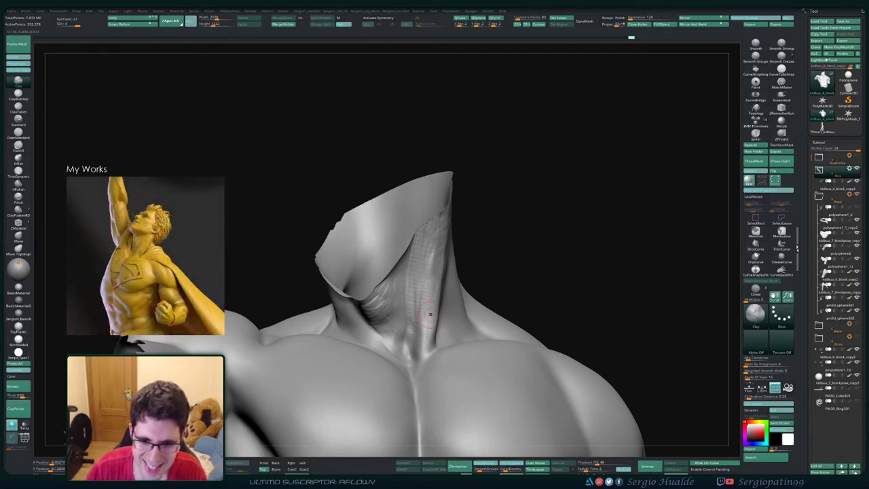
mouse_move(421, 345)
left_mouse_down("shift")
mouse_move(427, 252)
mouse_move(423, 272)
left_mouse_up("shift")
right_click_drag(418, 314, 409, 321)
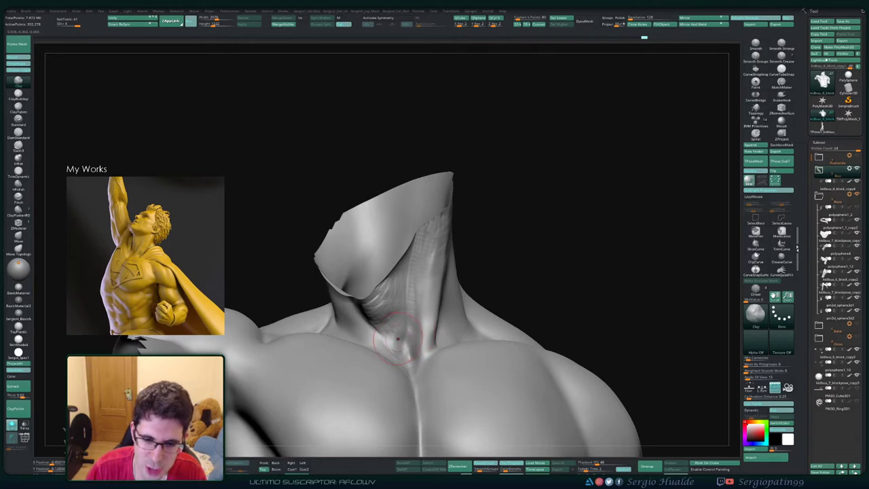
- Resize the Clay brush, rework the front of the throat and smooth out its wrinkles
key("s")
mouse_move(399, 338)
left_mouse_down()
mouse_move(411, 339)
mouse_move(408, 320)
mouse_move(399, 322)
left_mouse_up()
mouse_move(407, 325)
right_mouse_down()
mouse_move(387, 323)
mouse_move(382, 306)
right_mouse_up()
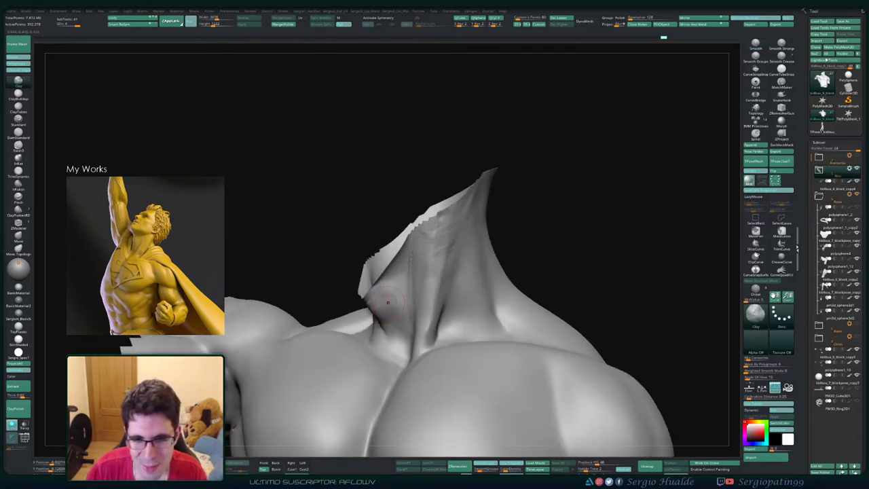
left_click_drag(389, 324, 400, 296, "shift")
right_click_drag(399, 295, 414, 310)
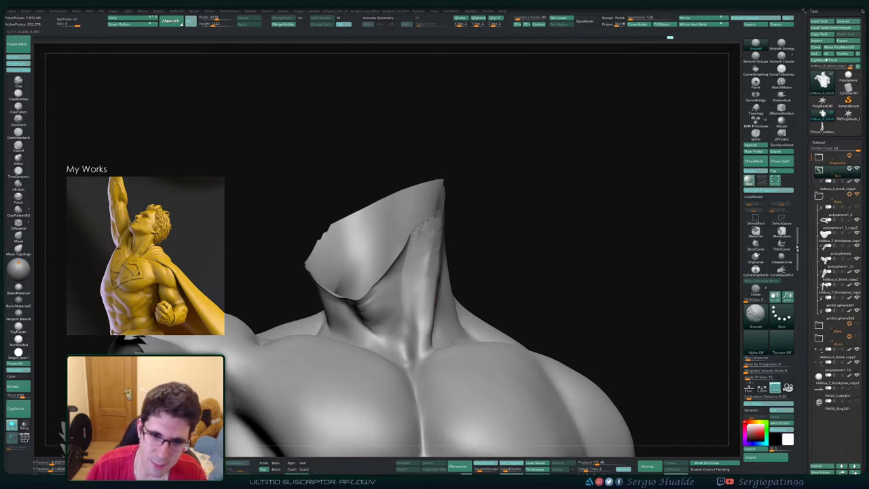
- Rework the groove along the outer edge of the left neck muscle with the Clay brush and smooth the side of the neck
right_click_drag(432, 254, 426, 306)
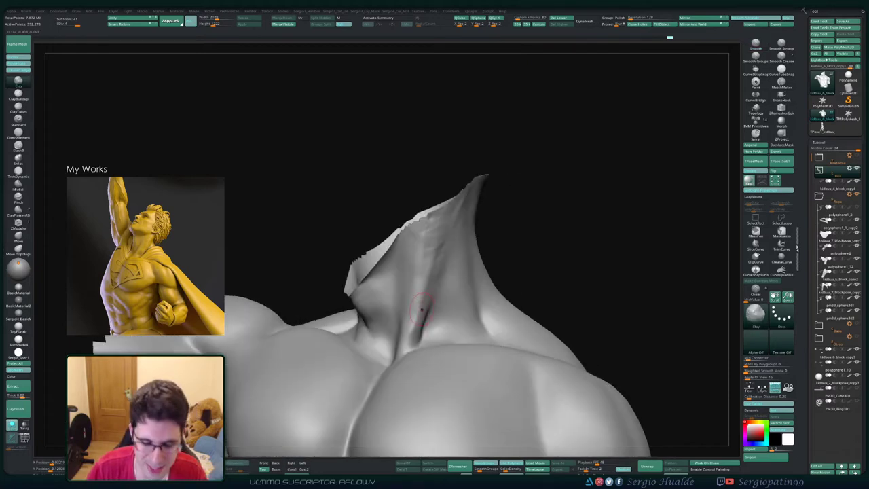
mouse_move(418, 285)
left_mouse_down()
mouse_move(423, 271)
mouse_move(414, 321)
left_mouse_up()
key("shift")
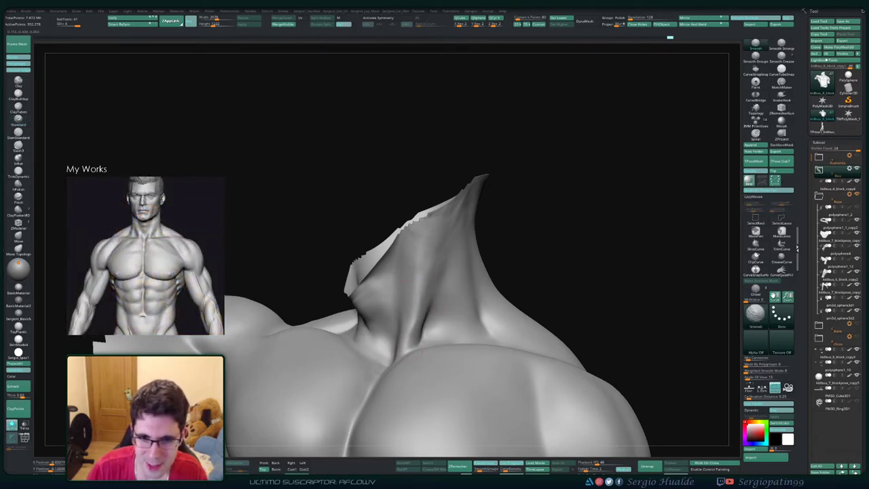
right_click_drag(442, 262, 458, 227)
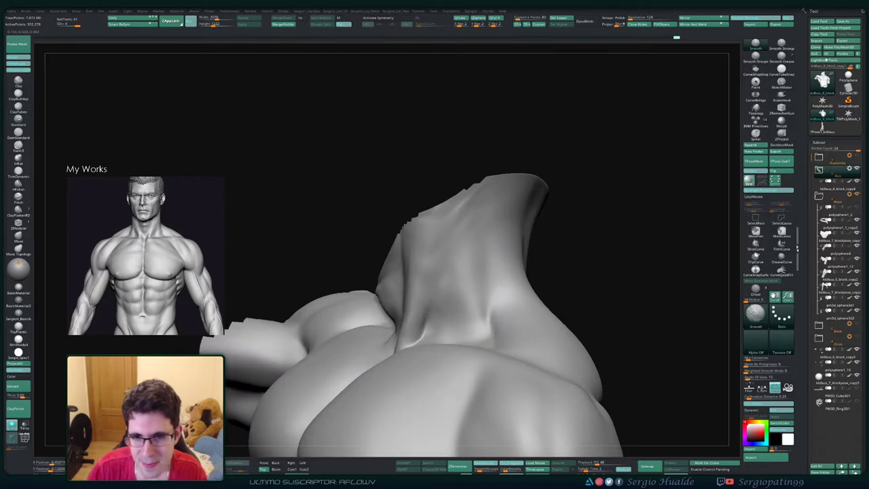
key("1")
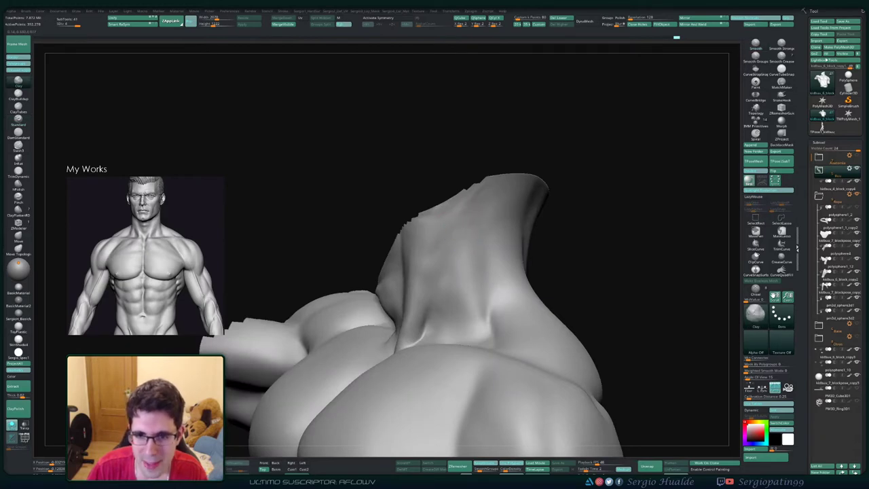
key("shift")
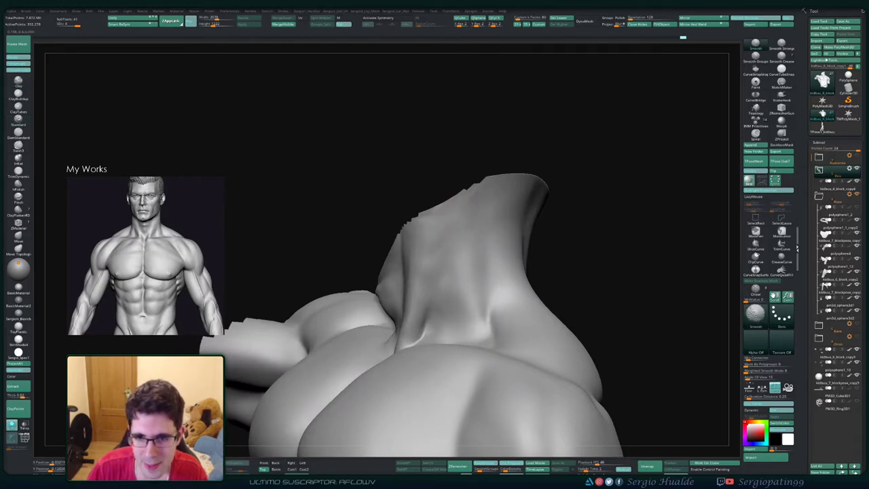
- Resize the Clay brush and shape the neck muscle on the right side of the throat
mouse_move(545, 381)
right_mouse_down("ctrl")
mouse_move(546, 425)
mouse_move(468, 281)
mouse_move(443, 285)
mouse_move(503, 299)
mouse_move(468, 299)
mouse_move(439, 330)
right_mouse_up("ctrl")
key("s")
left_click_drag(426, 274, 422, 274)
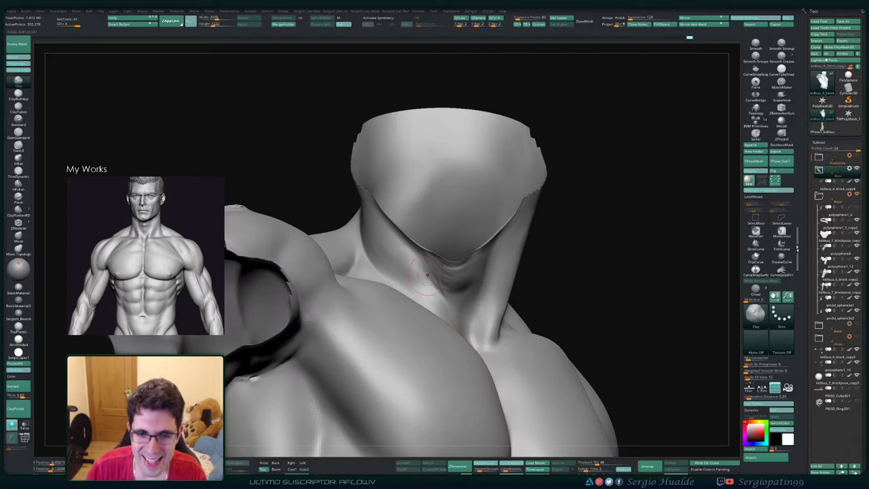
key("shift")
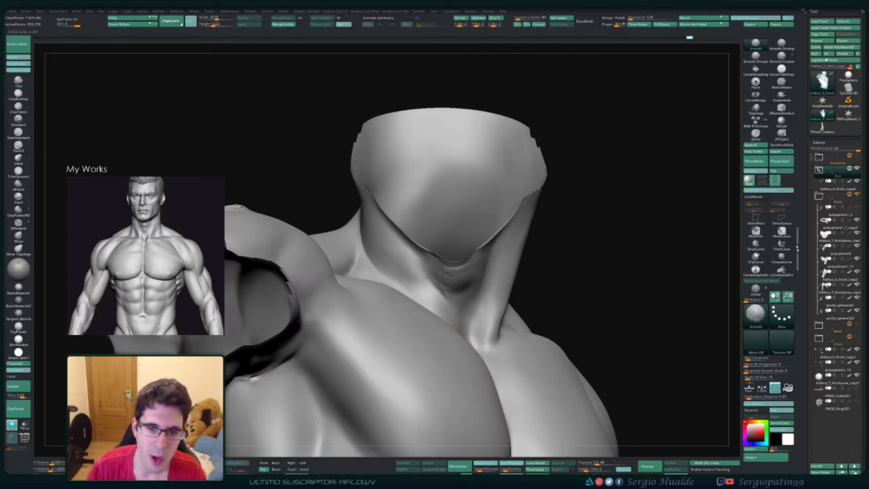
- Refine the pit of the neck between the two neck muscles above the sternum with the Clay brush
mouse_move(479, 312)
right_mouse_down()
mouse_move(456, 277)
mouse_move(473, 313)
mouse_move(466, 330)
right_mouse_up()
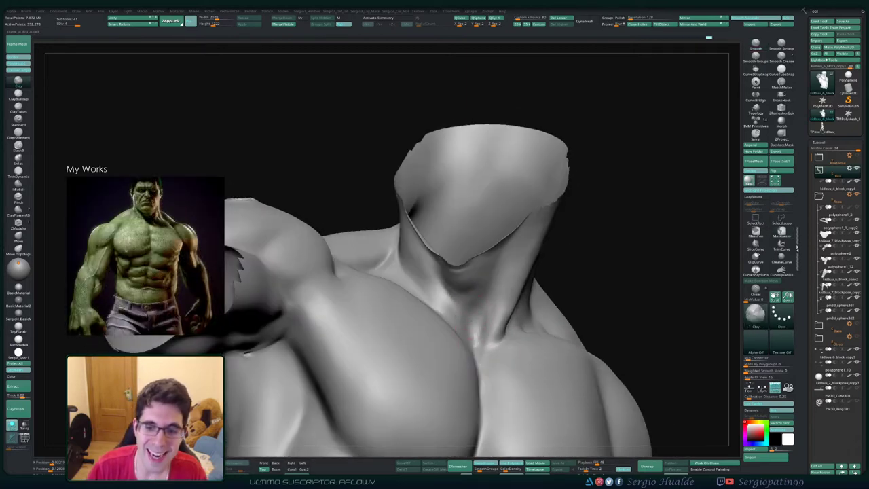
left_click_drag(471, 324, 474, 335)
right_click_drag(481, 327, 466, 333)
left_click_drag(466, 334, 461, 314)
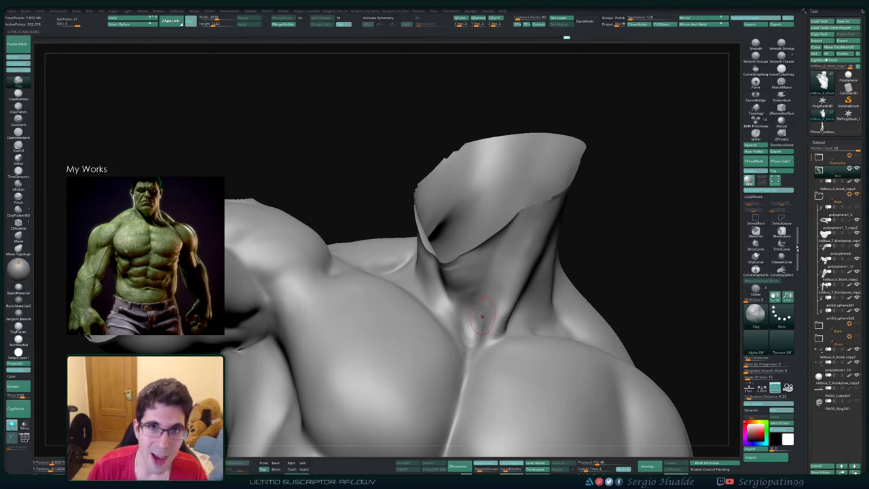
mouse_move(482, 316)
right_mouse_down()
mouse_move(501, 333)
mouse_move(453, 327)
mouse_move(441, 343)
mouse_move(468, 347)
mouse_move(491, 326)
mouse_move(473, 353)
right_mouse_up()
right_click(472, 353)
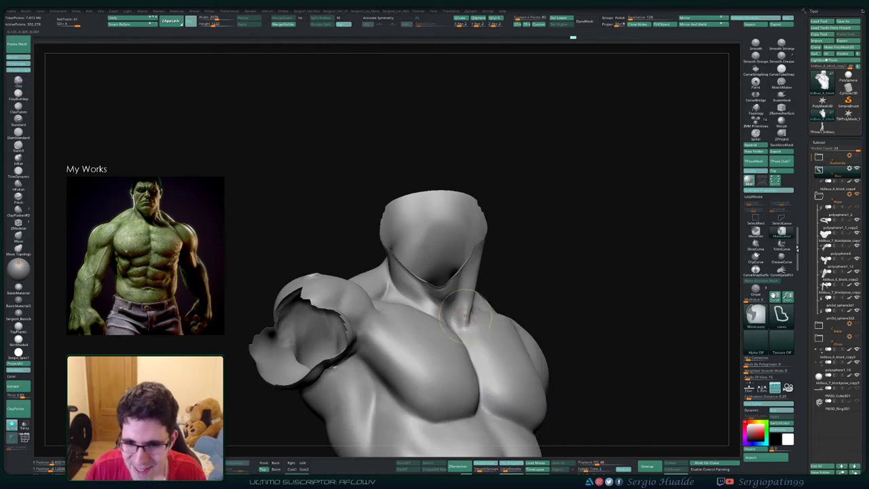
- Mask the neck area down to the collarbones with the MaskLasso brush and activate the Move brush
mouse_move(466, 316)
right_mouse_down("ctrl")
mouse_move(480, 330)
mouse_move(459, 332)
right_mouse_up("ctrl")
mouse_move(478, 323)
left_mouse_down("ctrl")
mouse_move(435, 330)
mouse_move(526, 239)
mouse_move(399, 309)
mouse_move(435, 316)
left_mouse_up("ctrl")
right_click_drag(478, 326, 545, 254)
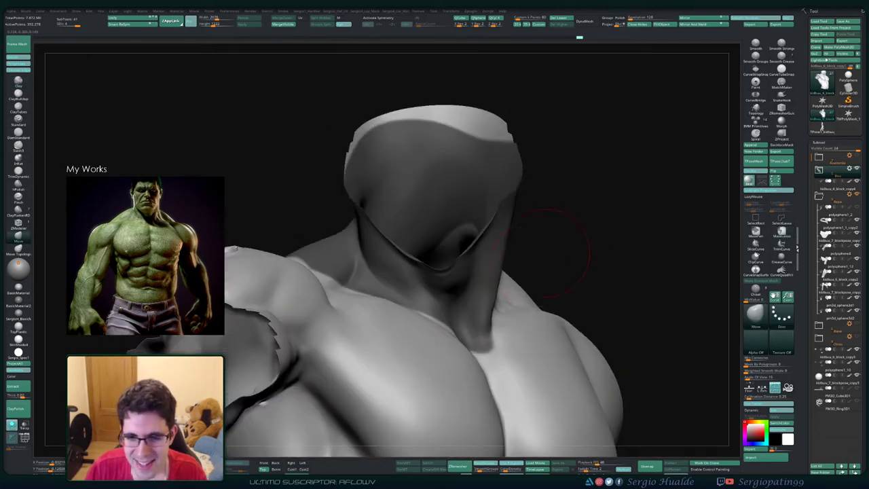
- Soften the edges of the neck mask around the collarbones, then invert it to leave the neck editable
left_click(548, 269, "ctrl")
left_click(545, 300, "ctrl")
left_click(516, 343, "ctrl")
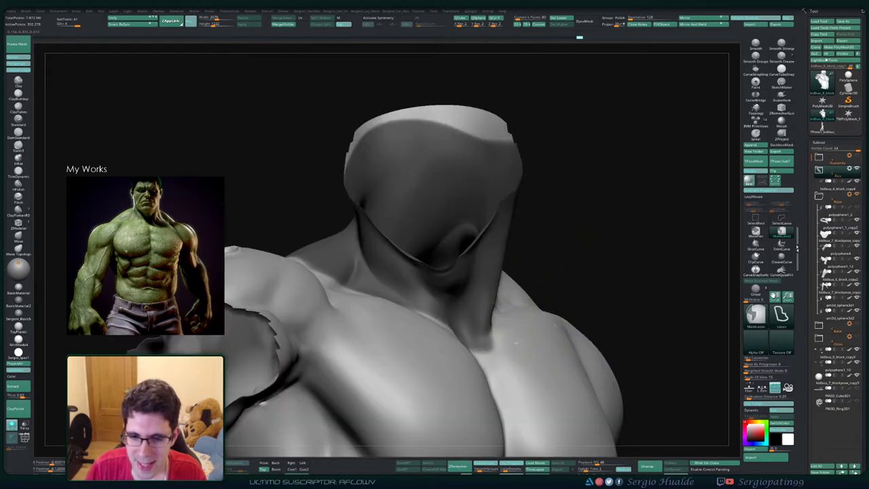
left_click(581, 263, "ctrl")
left_click(522, 327, "ctrl")
left_click(571, 277, "ctrl")
left_click(522, 316, "ctrl")
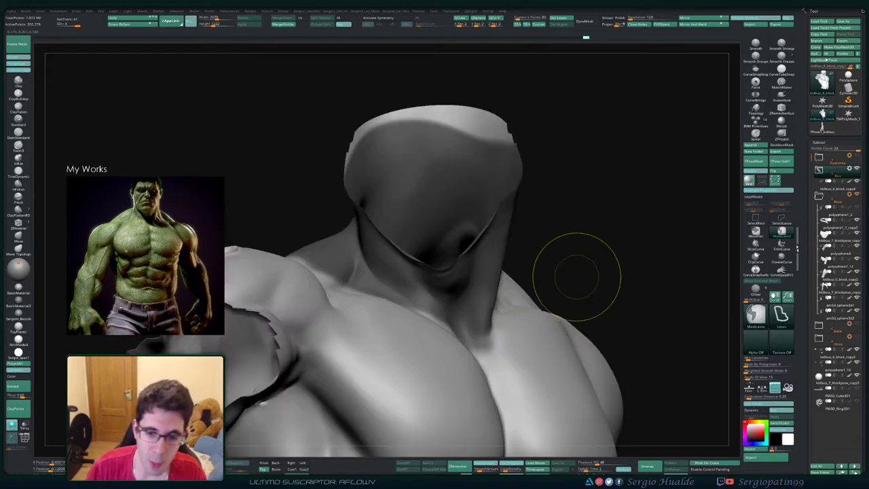
left_click(577, 277, "ctrl")
- Adjust the size of the Move brush and reshape the lower ends of the neck muscles where they meet the sternum
mouse_move(500, 329)
left_mouse_down()
mouse_move(479, 319)
mouse_move(481, 328)
left_mouse_up()
key("s")
right_click_drag(485, 355, 522, 348)
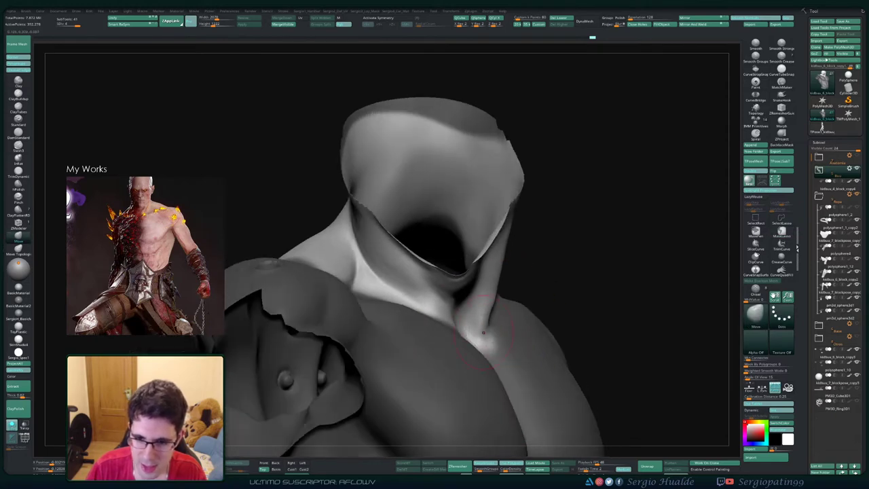
left_click_drag(494, 306, 488, 303)
mouse_move(499, 294)
right_mouse_down()
mouse_move(397, 309)
mouse_move(427, 312)
right_mouse_up()
key("s")
key("s")
left_click_drag(425, 318, 436, 299)
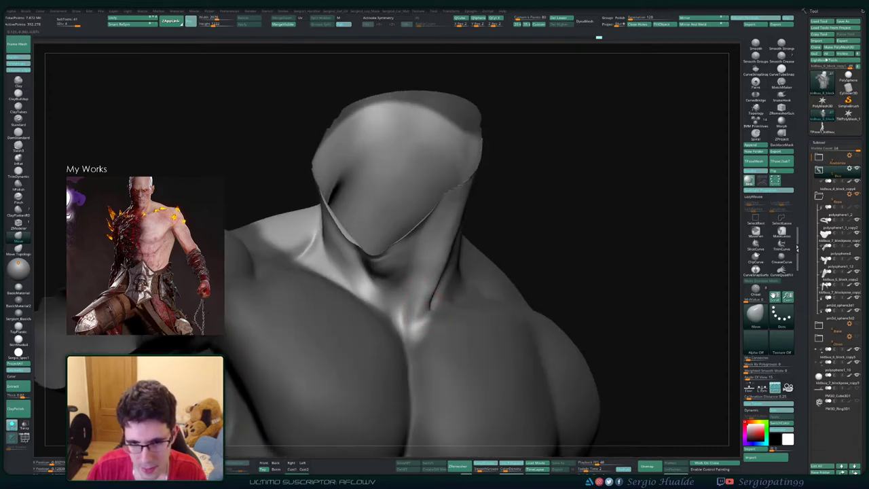
mouse_move(432, 322)
right_mouse_down()
mouse_move(437, 297)
mouse_move(447, 319)
right_mouse_up()
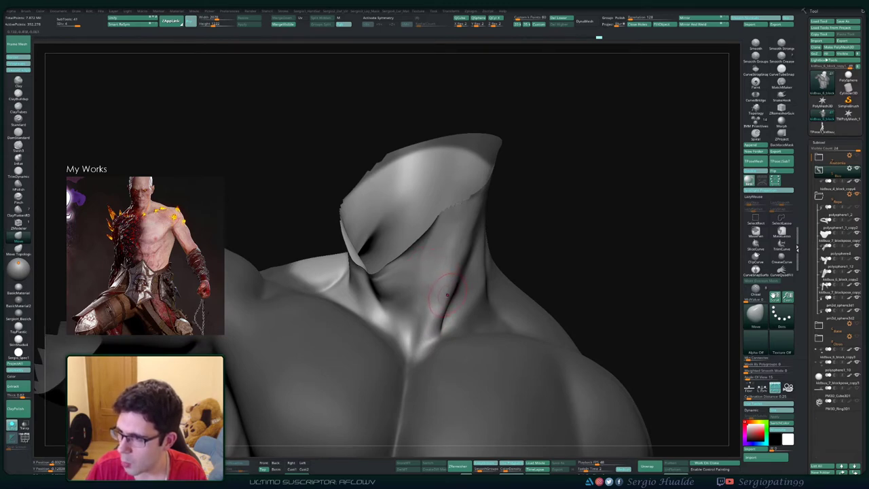
right_click_drag(447, 297, 447, 261, "ctrl")
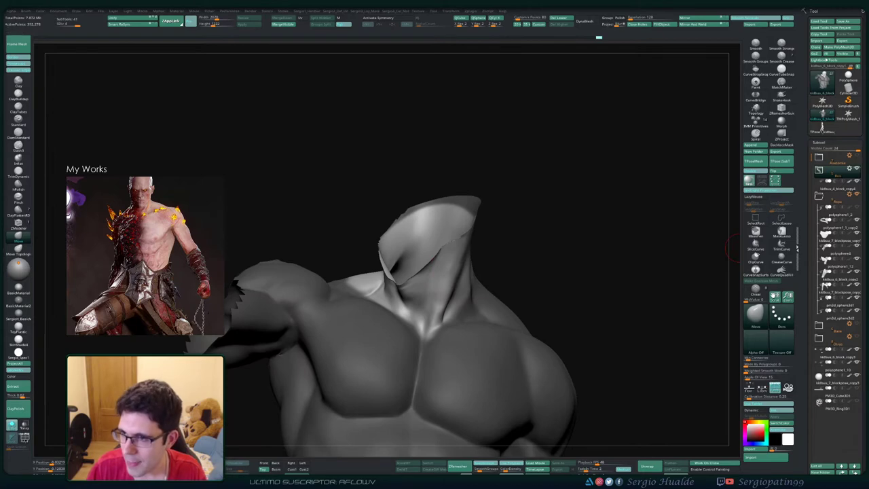
- Collapse the Subtool section, expand the Visibility section, and clear the mask from the torso
left_click(820, 143)
left_click(821, 232)
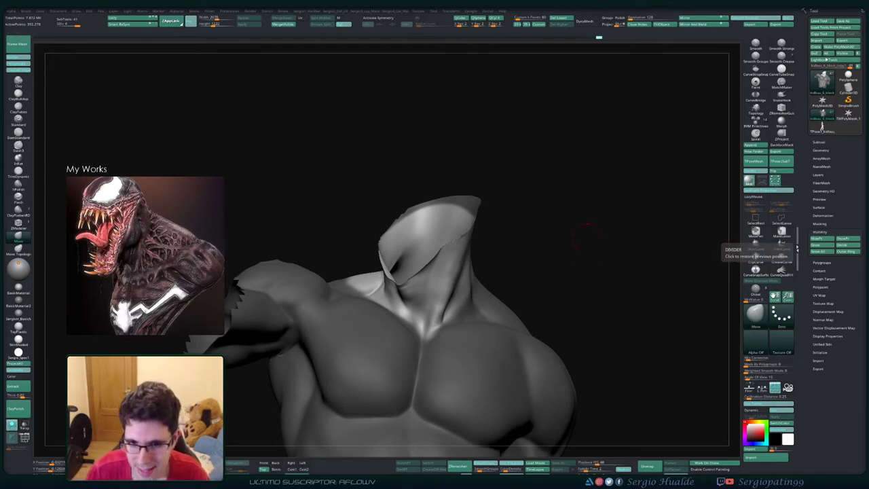
left_click_drag(598, 229, 604, 219)
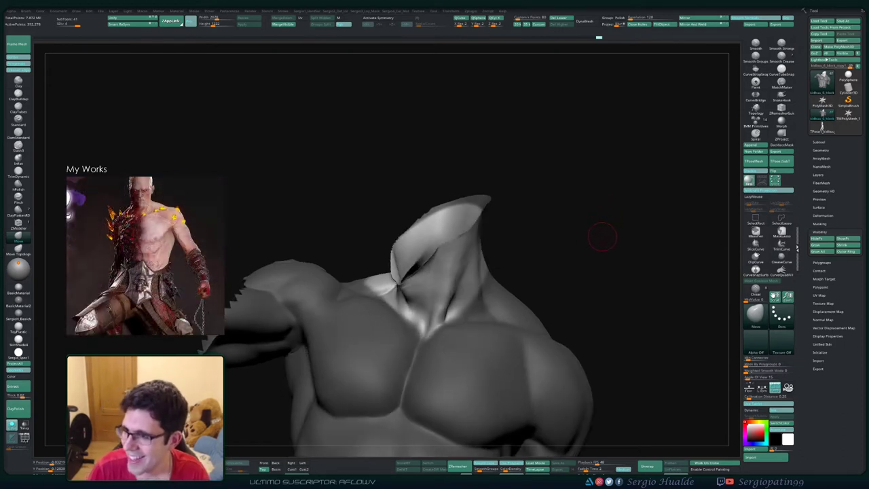
mouse_move(604, 230)
left_mouse_down()
mouse_move(592, 238)
mouse_move(623, 221)
mouse_move(638, 224)
mouse_move(566, 249)
left_mouse_up()
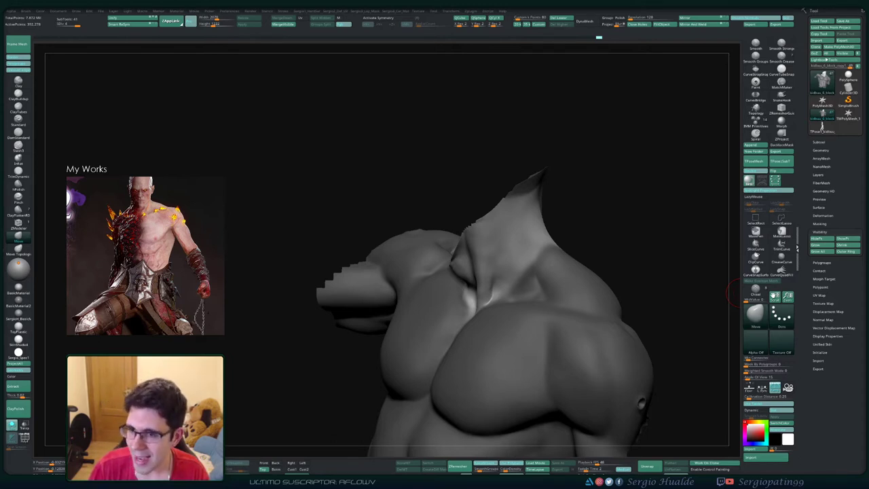
right_click_drag(512, 309, 305, 306)
mouse_move(461, 326)
right_mouse_down()
mouse_move(514, 330)
mouse_move(503, 380)
right_mouse_up()
mouse_move(503, 380)
right_mouse_down()
mouse_move(612, 367)
mouse_move(604, 400)
mouse_move(652, 380)
right_mouse_up()
left_click_drag(614, 237, 632, 255, "ctrl")
- Resize the brush and smooth the side of the neck along the neck muscle above the collarbone
right_click_drag(631, 254, 638, 346, "ctrl")
mouse_move(567, 275)
right_mouse_down()
mouse_move(567, 260)
mouse_move(598, 317)
right_mouse_up()
left_click(567, 260, "shift")
mouse_move(574, 290)
right_mouse_down()
mouse_move(554, 299)
mouse_move(567, 327)
right_mouse_up()
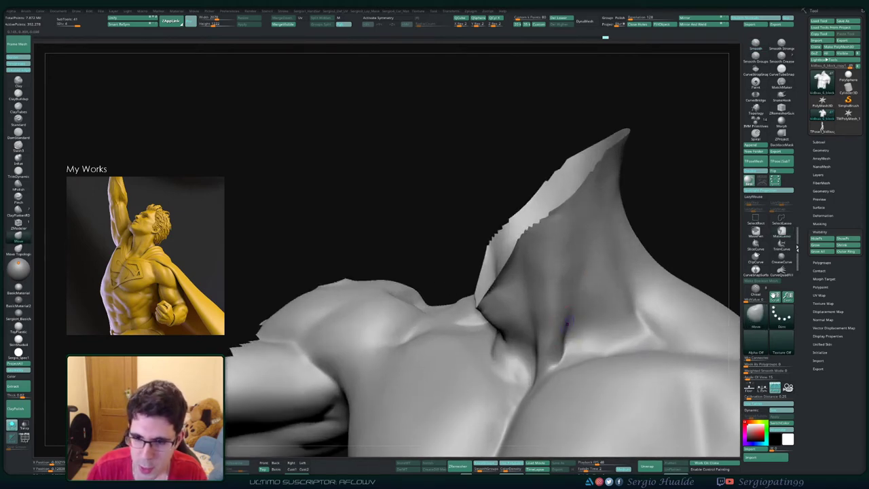
key("s")
left_click_drag(579, 257, 563, 294, "shift")
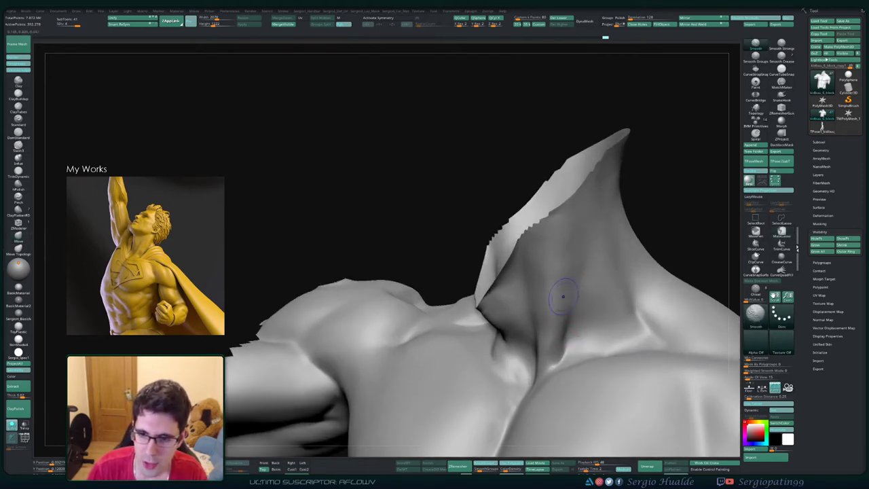
right_click_drag(553, 342, 587, 332)
right_click_drag(566, 282, 559, 257)
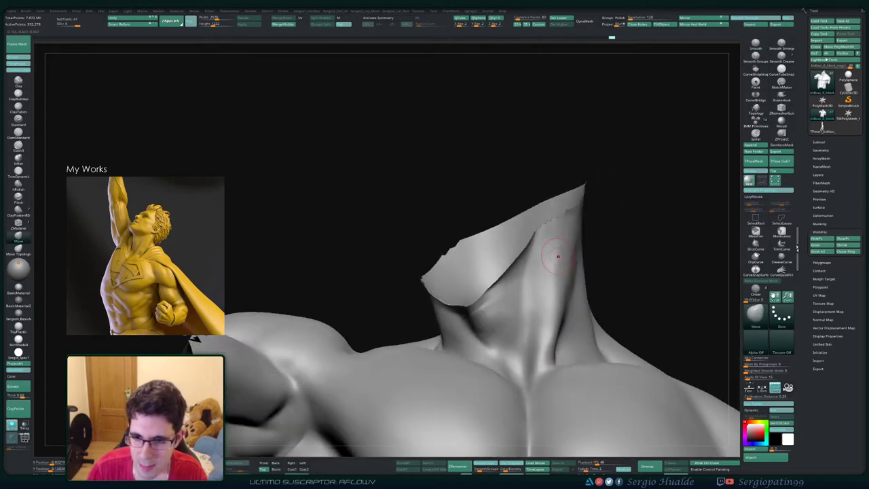
left_click_drag(559, 256, 561, 306, "shift")
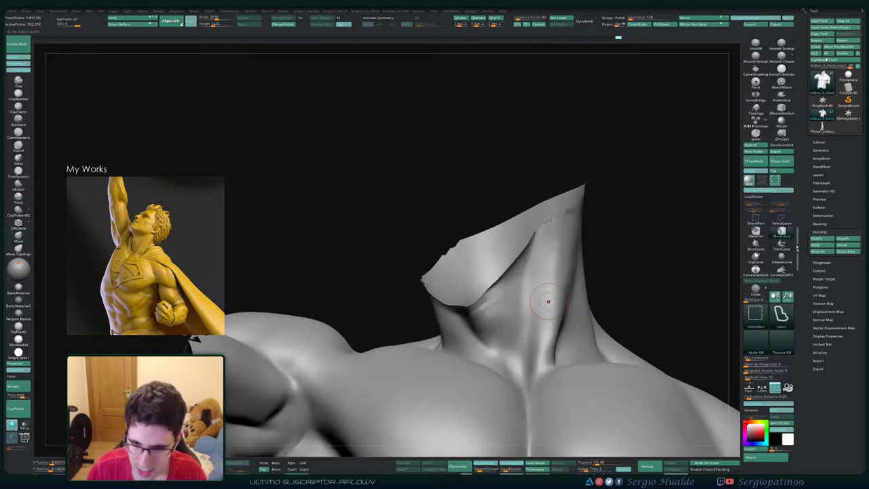
- Flatten the lower end of the neck muscle with the TrimDynamic brush, switch to Clay and smooth the hollow beside it
key("ctrl+shift+t")
right_click_drag(549, 302, 575, 234)
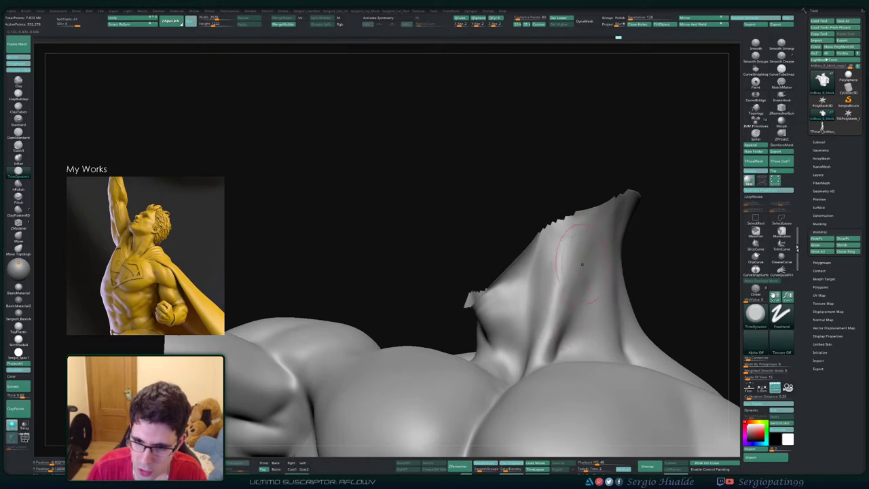
mouse_move(554, 253)
right_mouse_down()
mouse_move(570, 270)
mouse_move(566, 263)
right_mouse_up()
mouse_move(545, 350)
left_mouse_down()
mouse_move(545, 342)
mouse_move(537, 362)
left_mouse_up()
mouse_move(557, 340)
right_mouse_down()
mouse_move(531, 326)
mouse_move(565, 345)
mouse_move(552, 320)
right_mouse_up()
key("1")
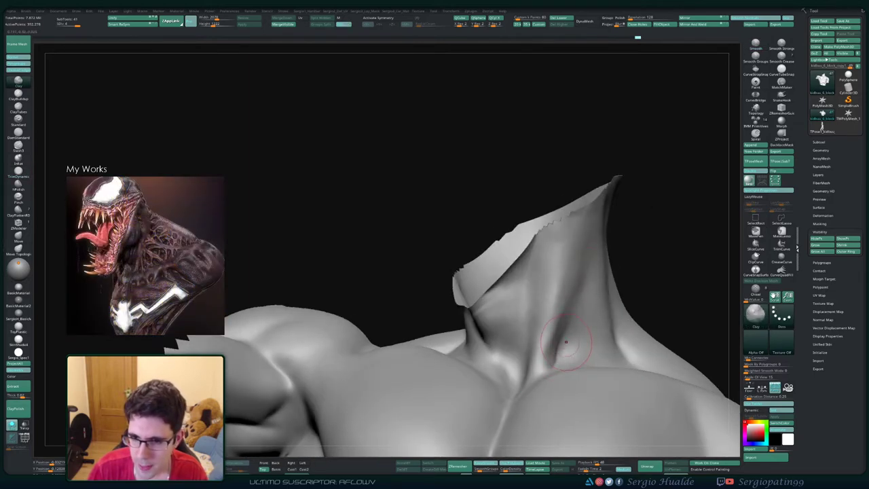
left_click_drag(559, 348, 569, 329, "shift")
- Carve the grooves between the ribs below the left chest muscle with the DamStandard brush
right_click_drag(568, 329, 558, 346, "ctrl")
right_click_drag(558, 346, 555, 270, "ctrl")
mouse_move(555, 270)
right_mouse_down()
mouse_move(575, 311)
mouse_move(537, 300)
mouse_move(583, 287)
mouse_move(581, 309)
right_mouse_up()
mouse_move(581, 309)
right_mouse_down()
mouse_move(547, 298)
mouse_move(545, 332)
mouse_move(564, 323)
right_mouse_up()
key("b")
key("d")
key("s")
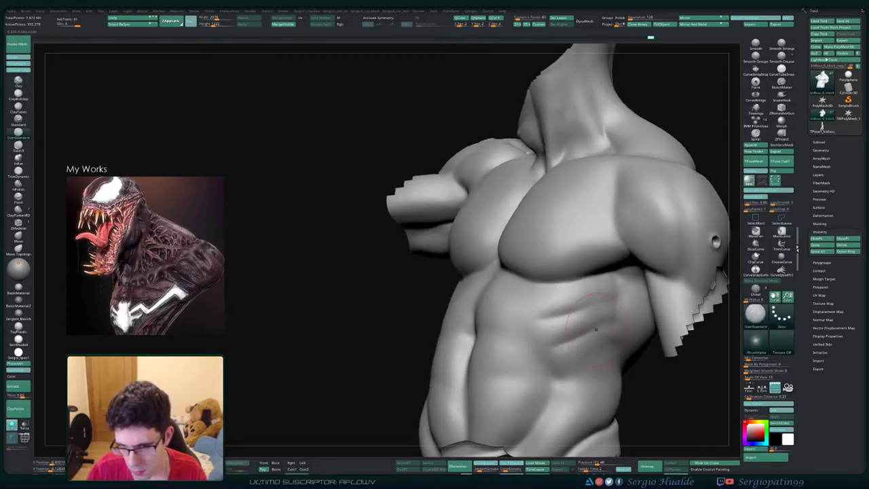
left_click_drag(606, 342, 583, 361)
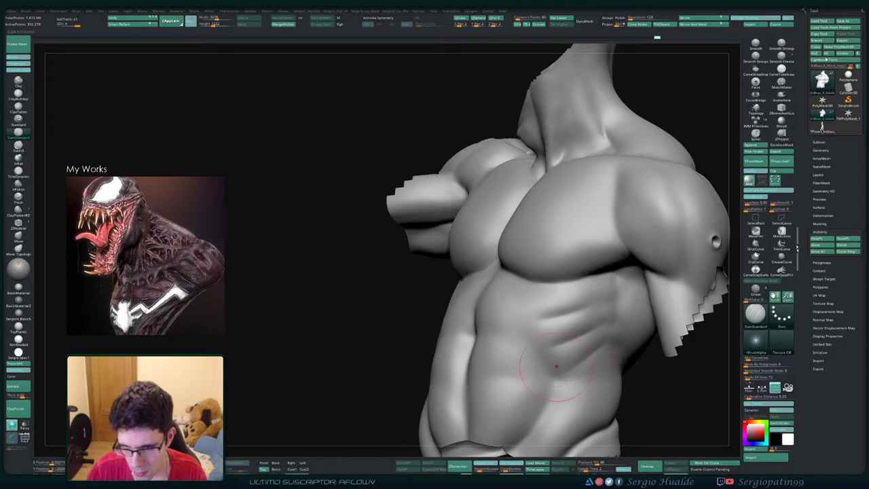
right_click_drag(580, 317, 598, 310)
left_click_drag(611, 301, 587, 292)
right_click_drag(622, 300, 606, 301)
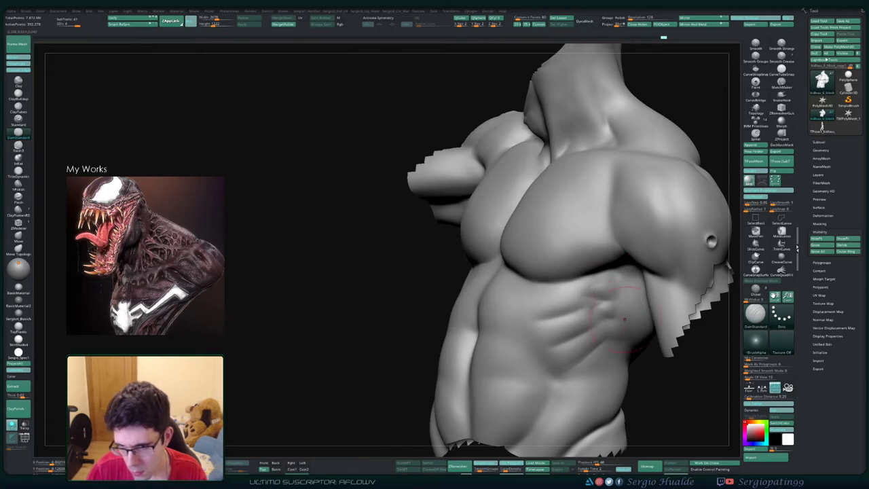
right_click_drag(625, 319, 611, 332)
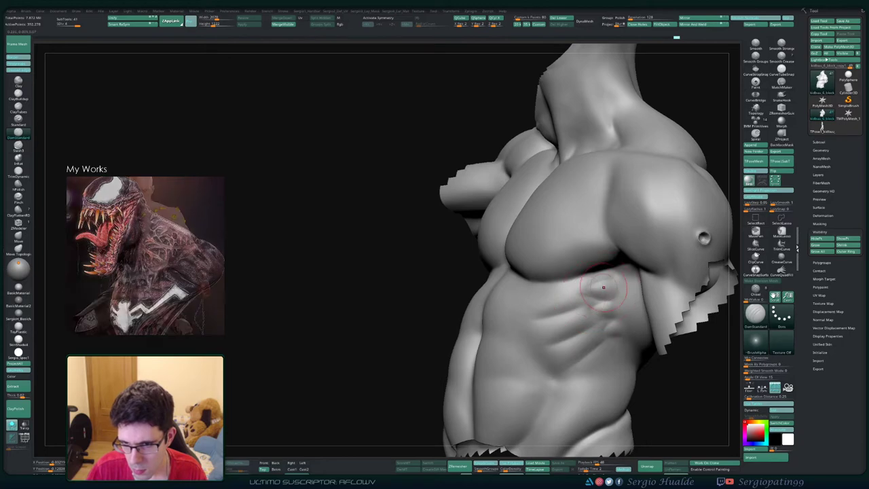
- Build up the small serratus muscles at the outer ends of the left ribs with the Clay brush and smooth them
mouse_move(603, 289)
right_mouse_down()
mouse_move(627, 292)
mouse_move(597, 294)
right_mouse_up()
key("b")
key("c")
key("l")
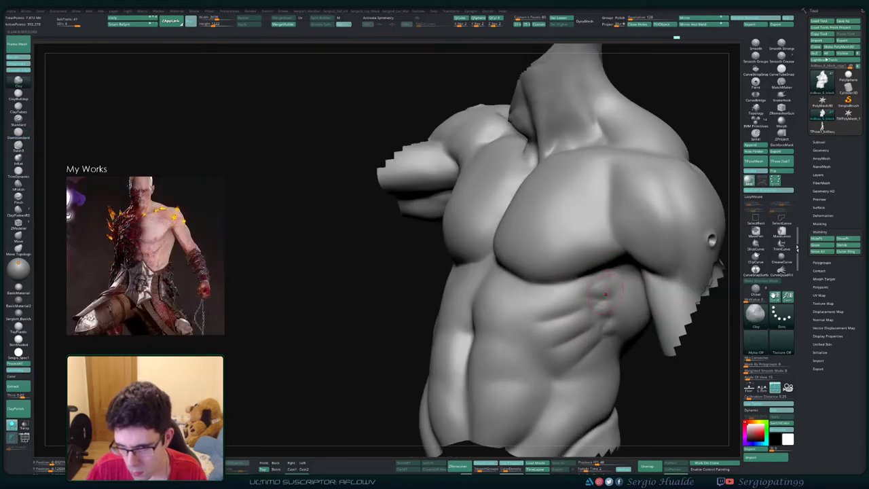
left_click_drag(606, 290, 609, 292)
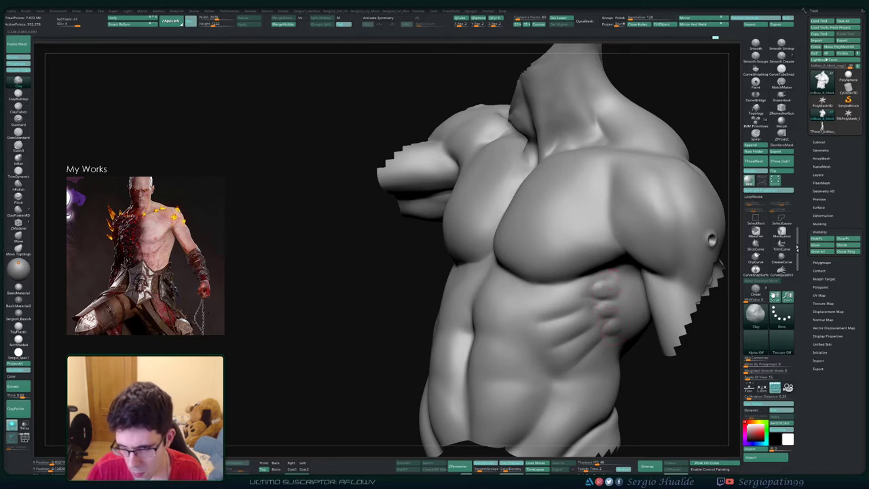
key("shift")
key("shift")
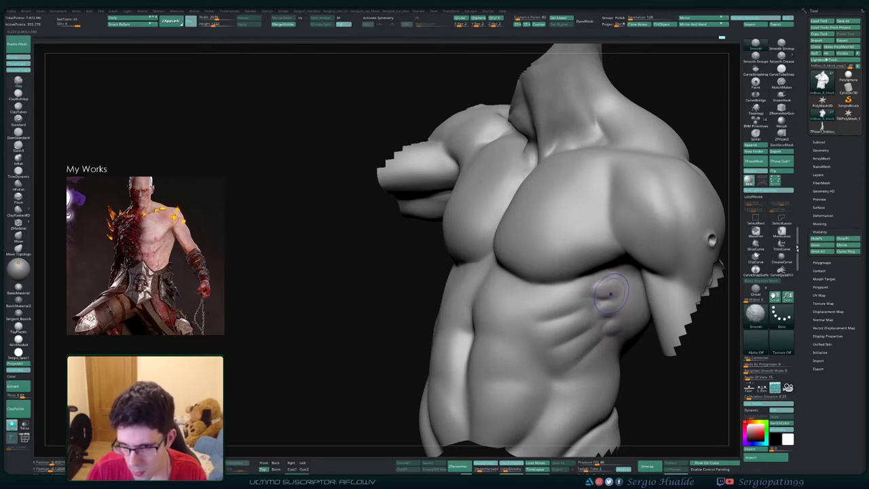
- Raise the upper serratus bump under the left armpit with the Standard brush and soften its edges
key("b")
key("s")
key("t")
mouse_move(603, 291)
left_mouse_down()
mouse_move(611, 315)
mouse_move(605, 303)
left_mouse_up()
key("shift")
mouse_move(568, 293)
right_mouse_down()
mouse_move(590, 297)
mouse_move(571, 299)
right_mouse_up()
left_click_drag(571, 298, 565, 292, "alt")
key("shift")
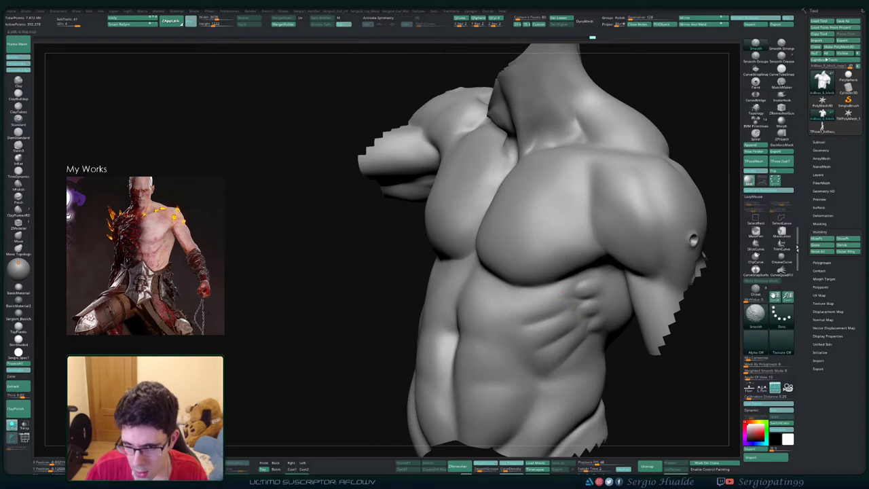
- Rework the groove between the left ribs and serratus muscles with the DamStandard brush, then smooth the transitions
right_click_drag(572, 303, 596, 305)
key("ctrl+shift+d")
mouse_move(602, 310)
left_mouse_down()
mouse_move(565, 306)
mouse_move(535, 321)
mouse_move(545, 341)
left_mouse_up()
key("ctrl+z")
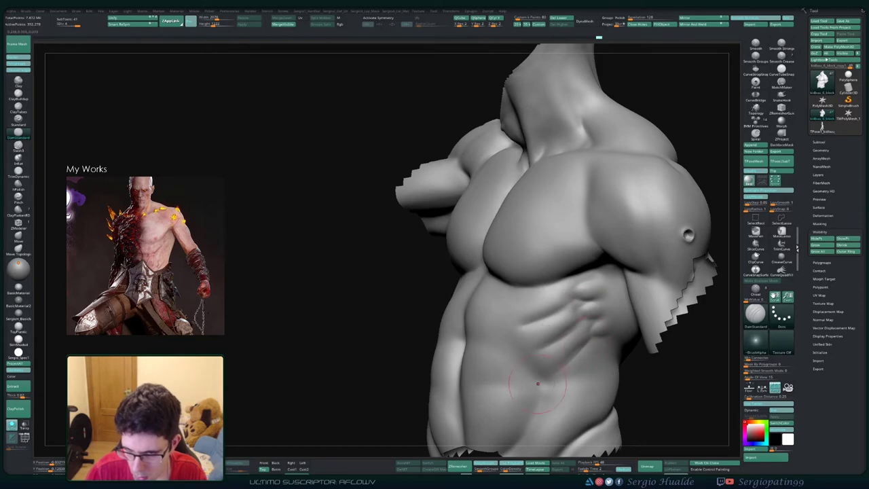
key("shift")
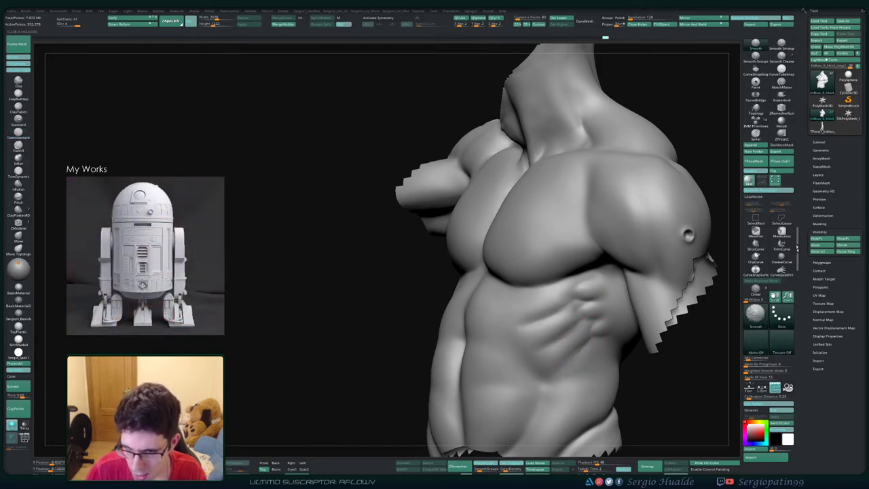
left_click_drag(586, 313, 577, 322, "shift")
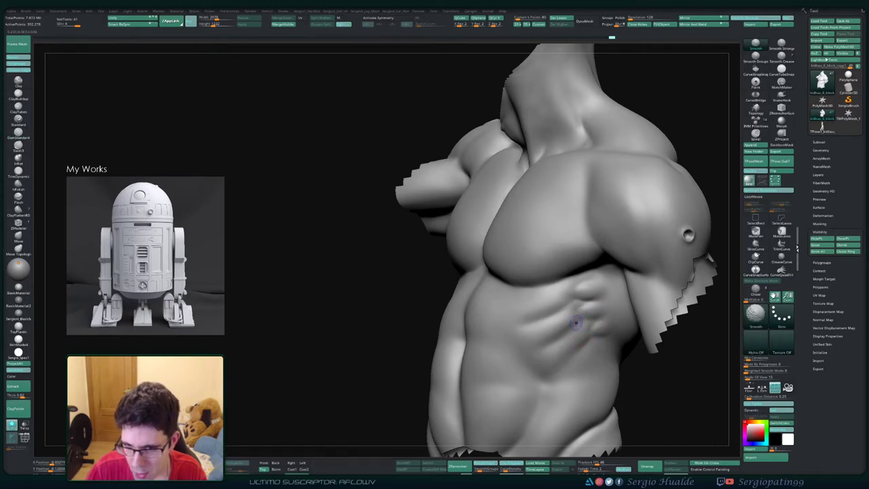
key("shift")
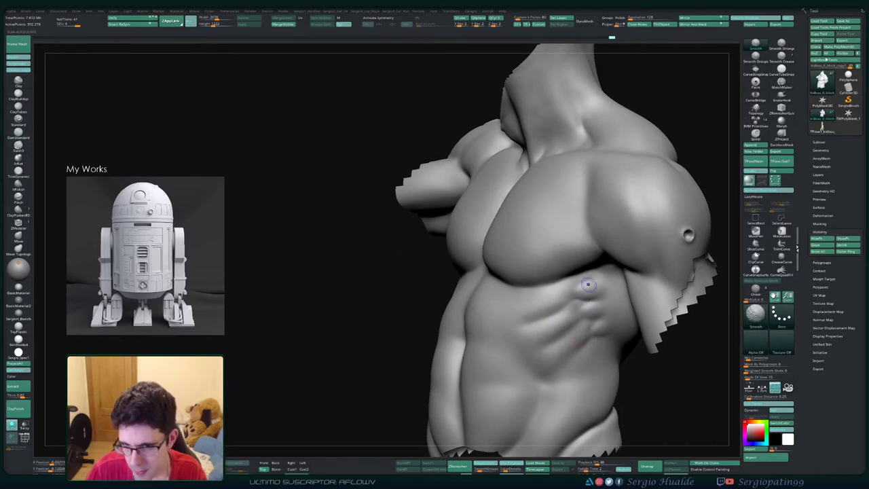
- Build up the upper abdomen just below the left chest muscle with the Clay brush and smooth it
mouse_move(589, 284)
right_mouse_down("ctrl")
mouse_move(582, 210)
mouse_move(653, 214)
mouse_move(577, 238)
right_mouse_up("ctrl")
mouse_move(577, 238)
right_mouse_down("ctrl")
mouse_move(572, 340)
mouse_move(587, 352)
mouse_move(550, 335)
mouse_move(584, 319)
right_mouse_up("ctrl")
key("shift")
mouse_move(584, 319)
right_mouse_down("ctrl")
mouse_move(531, 267)
mouse_move(499, 271)
mouse_move(526, 353)
mouse_move(500, 328)
right_mouse_up("ctrl")
key("1")
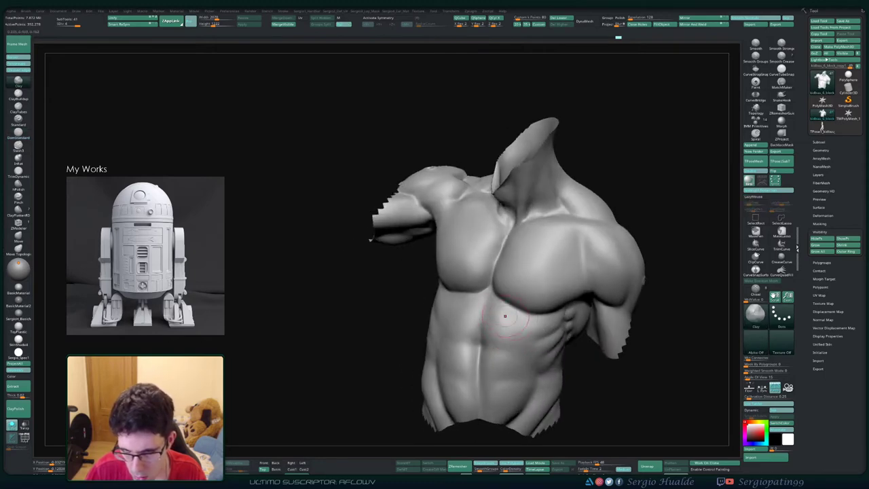
left_click_drag(505, 316, 502, 309)
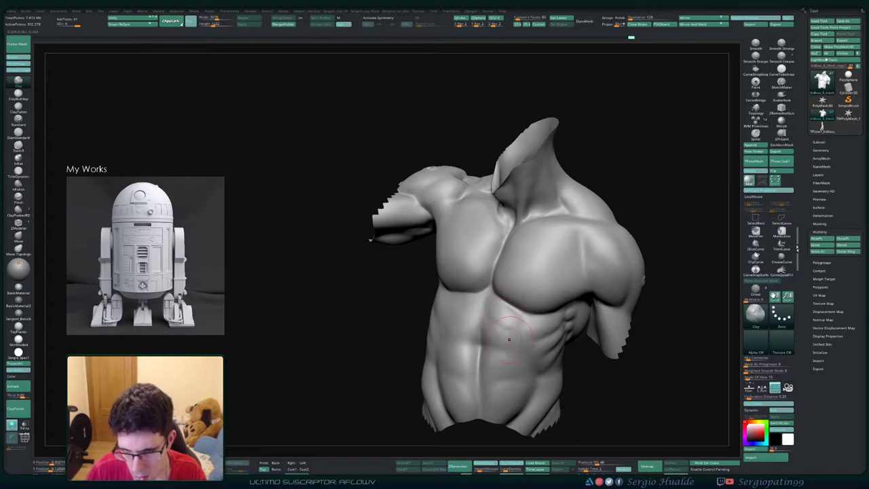
left_click_drag(509, 339, 507, 329, "shift")
right_click_drag(518, 329, 501, 318)
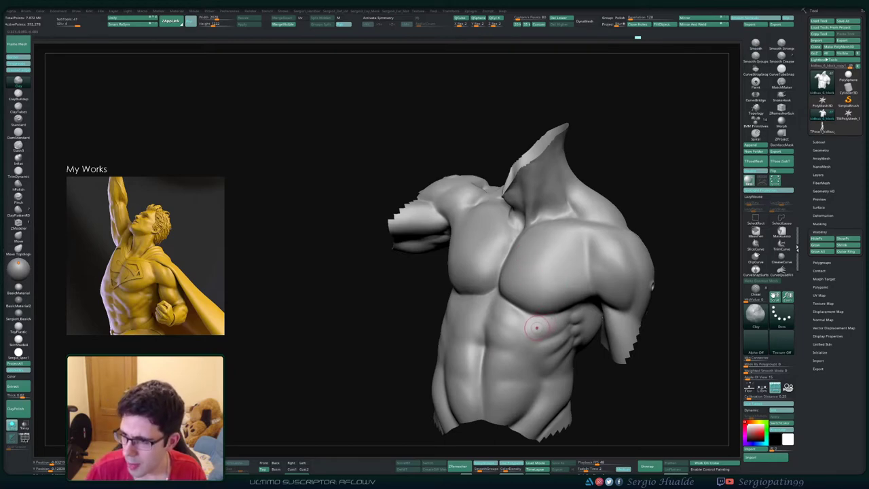
right_click_drag(553, 330, 541, 326)
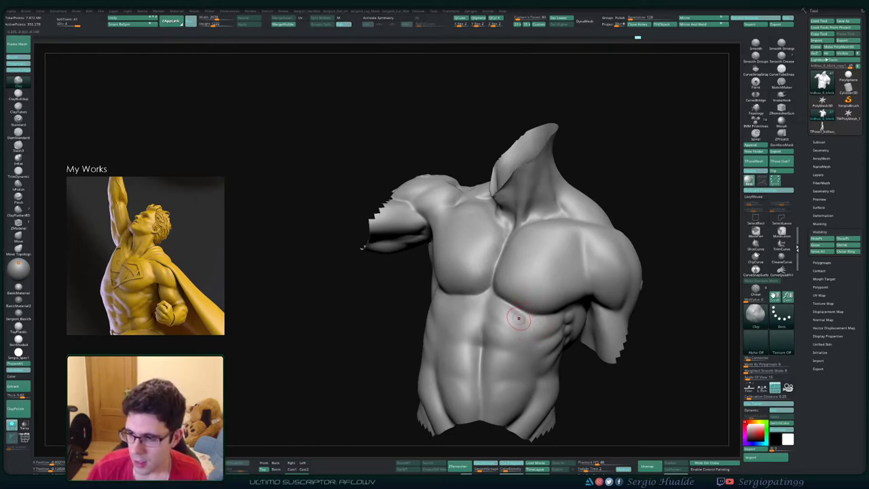
- Resize the DamStandard brush and carve diagonal rib grooves along the right side of the torso
right_click_drag(518, 323, 489, 305)
mouse_move(489, 306)
right_mouse_down()
mouse_move(504, 332)
mouse_move(543, 301)
mouse_move(547, 309)
right_mouse_up()
right_click_drag(547, 309, 584, 312)
mouse_move(516, 329)
right_mouse_down()
mouse_move(436, 371)
mouse_move(434, 392)
right_mouse_up()
mouse_move(543, 370)
right_mouse_down()
mouse_move(534, 387)
mouse_move(501, 348)
mouse_move(512, 327)
right_mouse_up()
right_click_drag(512, 327, 514, 345, "ctrl")
key("s")
left_click_drag(487, 346, 499, 348)
right_click_drag(498, 349, 518, 314)
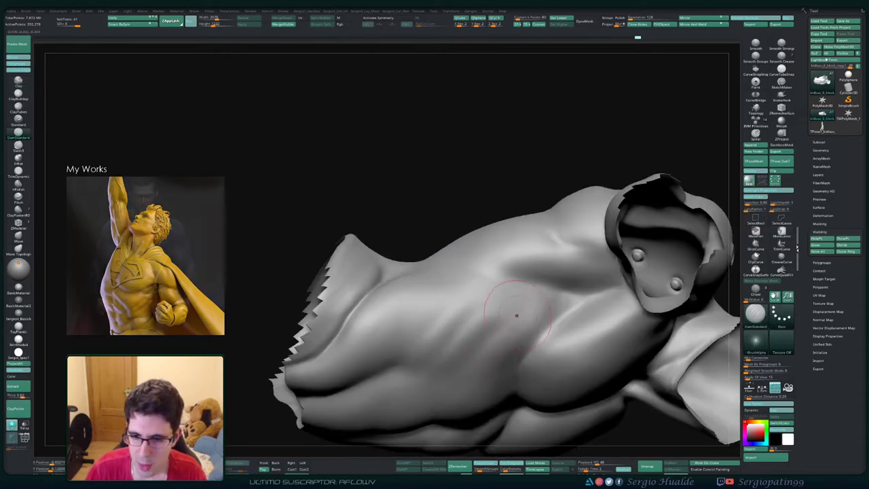
left_click_drag(518, 314, 459, 371)
right_click_drag(459, 371, 506, 328)
left_click_drag(514, 326, 469, 354)
mouse_move(468, 351)
right_mouse_down()
mouse_move(480, 334)
mouse_move(506, 328)
mouse_move(498, 321)
right_mouse_up()
left_click_drag(489, 306, 452, 341)
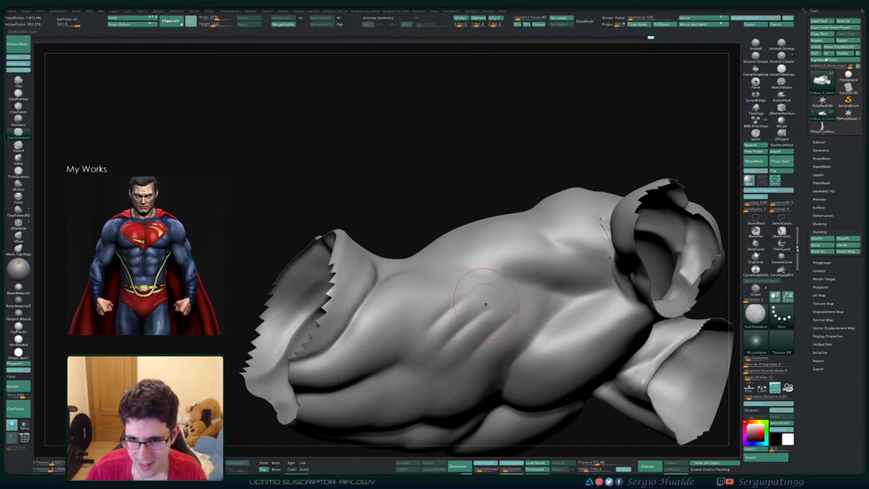
- Refine the diagonal rib grooves on the torso's right side with the DamStandard brush, checking them from several angles
mouse_move(486, 299)
right_mouse_down()
mouse_move(573, 320)
mouse_move(462, 326)
mouse_move(489, 279)
right_mouse_up()
mouse_move(564, 299)
right_mouse_down()
mouse_move(520, 288)
mouse_move(518, 330)
mouse_move(552, 305)
right_mouse_up()
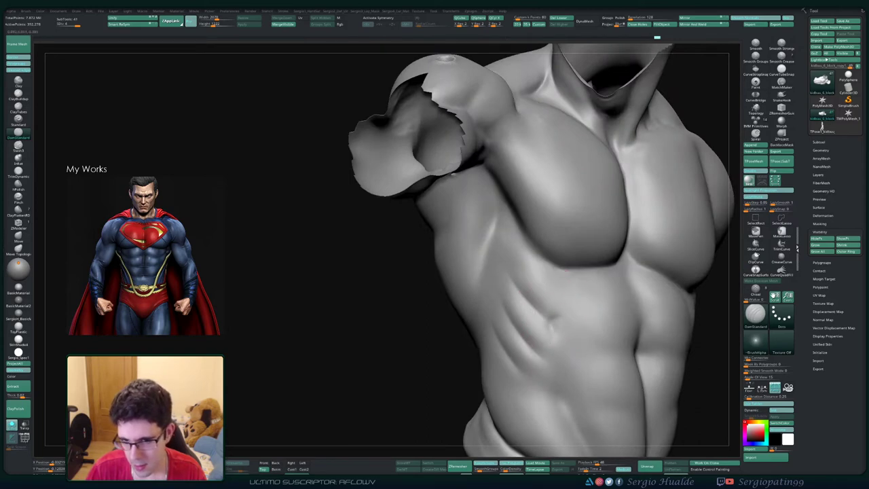
right_click_drag(551, 367, 520, 299)
mouse_move(544, 326)
right_mouse_down()
mouse_move(594, 366)
mouse_move(554, 346)
mouse_move(553, 317)
mouse_move(536, 345)
right_mouse_up()
right_click_drag(537, 345, 552, 348)
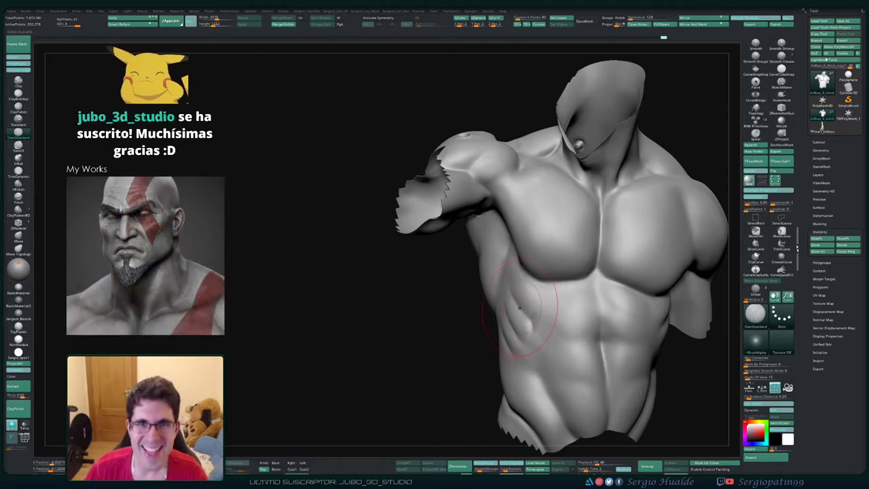
right_click_drag(526, 314, 597, 315)
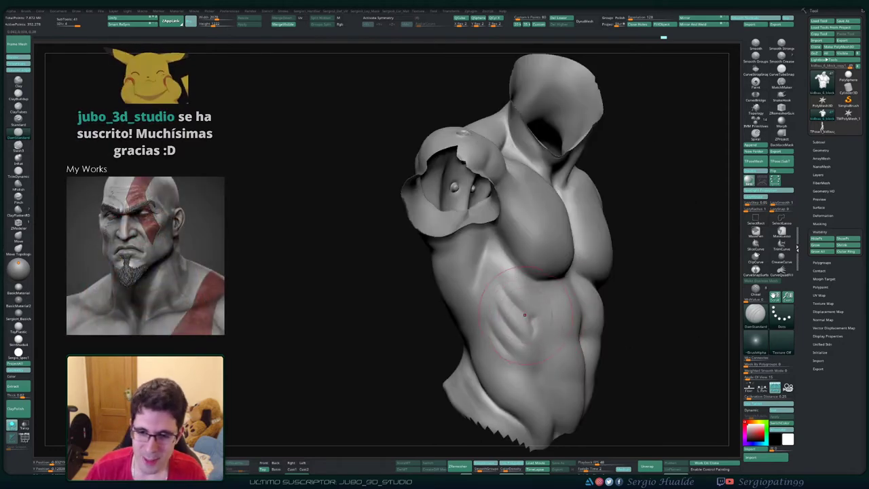
right_click_drag(534, 307, 534, 326, "ctrl")
key("s")
left_click_drag(536, 326, 533, 326)
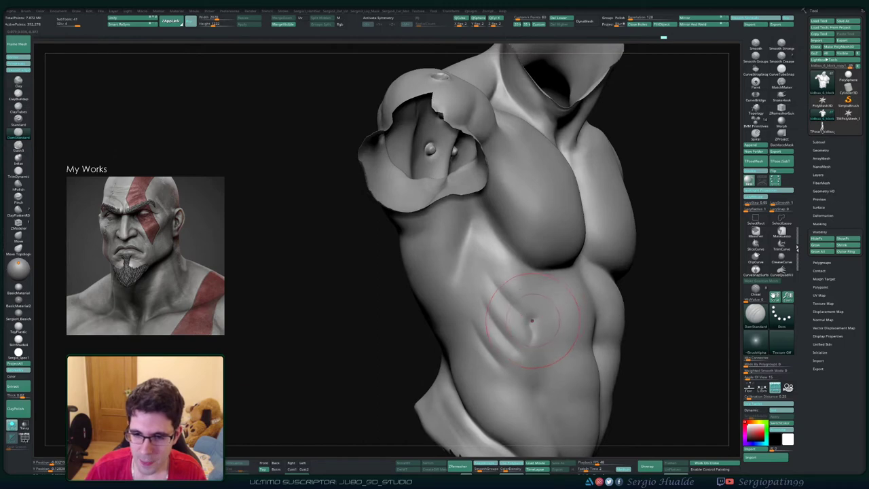
- Build up the rib volumes between the carved grooves on the torso's right side with the Clay brush
right_click_drag(540, 320, 490, 318)
key("b")
key("c")
key("l")
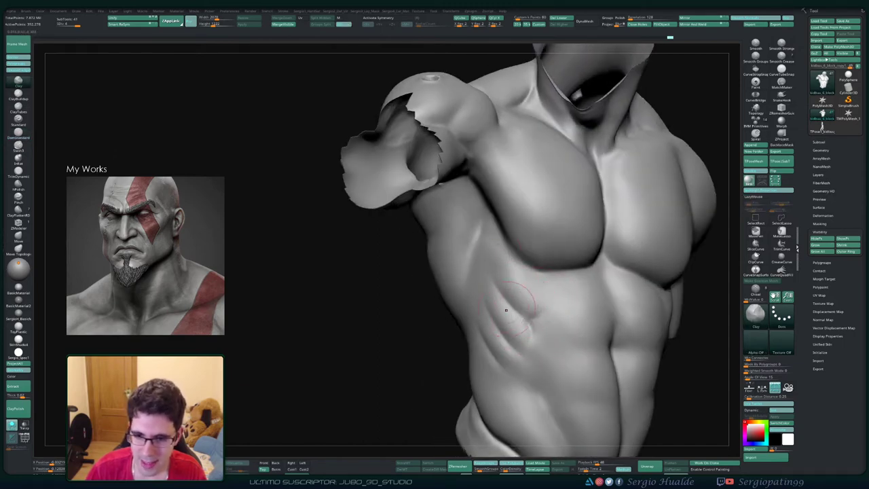
left_click_drag(531, 324, 517, 354)
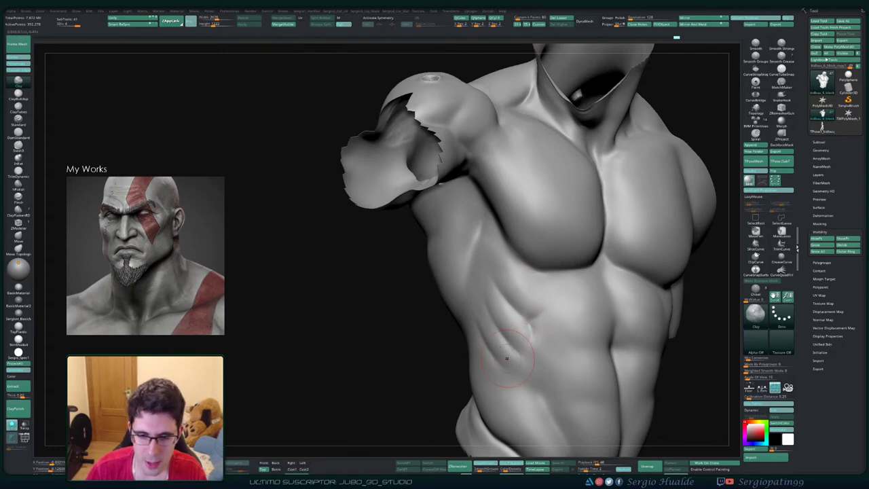
- Add volume to the upper serratus bump beneath the left chest muscle with the Clay brush
right_click_drag(514, 356, 559, 356)
mouse_move(476, 283)
right_mouse_down("alt")
mouse_move(478, 315)
mouse_move(478, 298)
right_mouse_up("alt")
key("s")
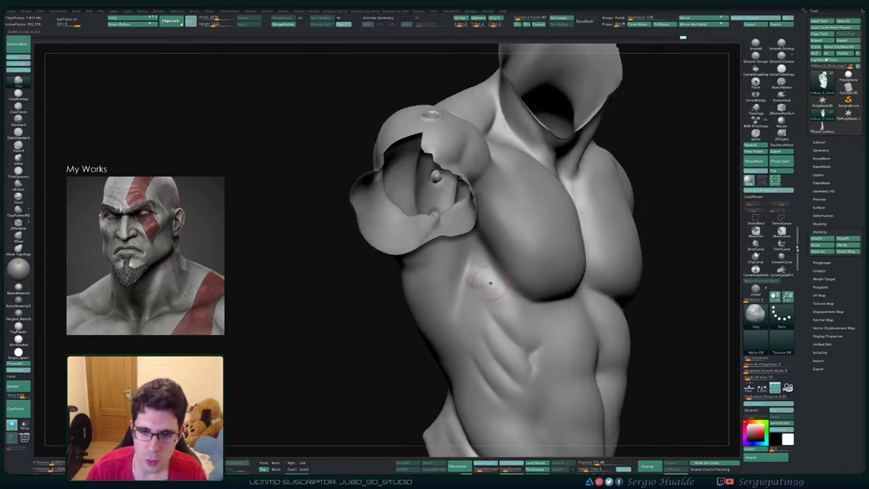
mouse_move(502, 306)
right_mouse_down()
mouse_move(491, 303)
mouse_move(510, 331)
mouse_move(475, 320)
mouse_move(465, 268)
mouse_move(478, 255)
right_mouse_up()
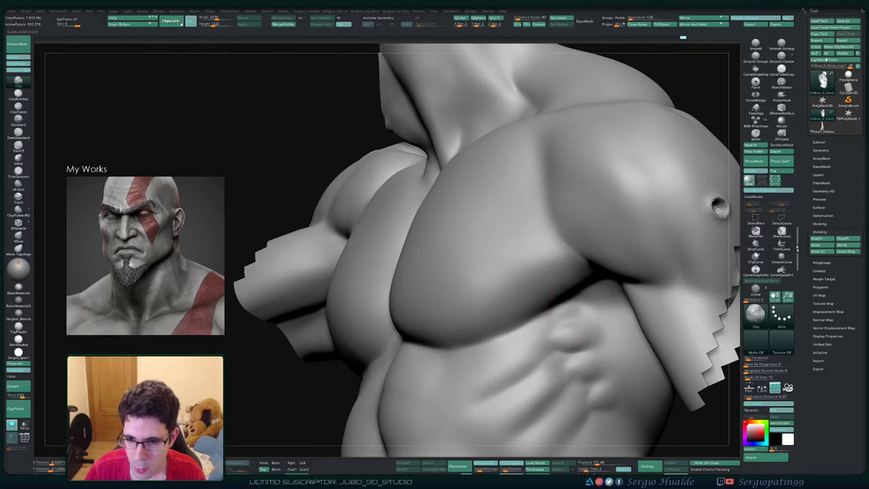
mouse_move(569, 325)
left_mouse_down()
mouse_move(559, 331)
mouse_move(569, 314)
left_mouse_up()
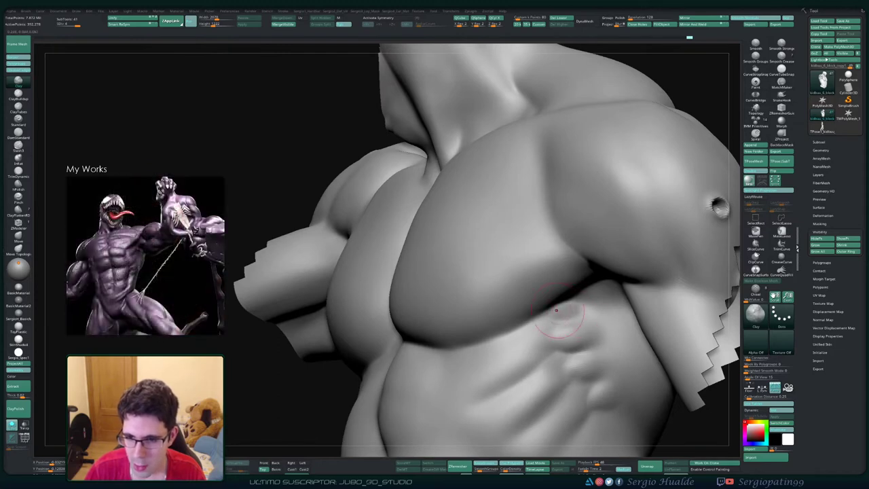
- Build up a row of serratus bumps under the right armpit with the Clay brush
right_click_drag(578, 318, 543, 359, "ctrl")
mouse_move(543, 358)
right_mouse_down()
mouse_move(571, 363)
mouse_move(524, 389)
mouse_move(562, 345)
mouse_move(559, 388)
mouse_move(577, 326)
mouse_move(639, 251)
right_mouse_up()
right_click_drag(611, 278, 577, 302)
mouse_move(577, 303)
right_mouse_down("ctrl")
mouse_move(521, 351)
mouse_move(545, 299)
mouse_move(536, 324)
right_mouse_up("ctrl")
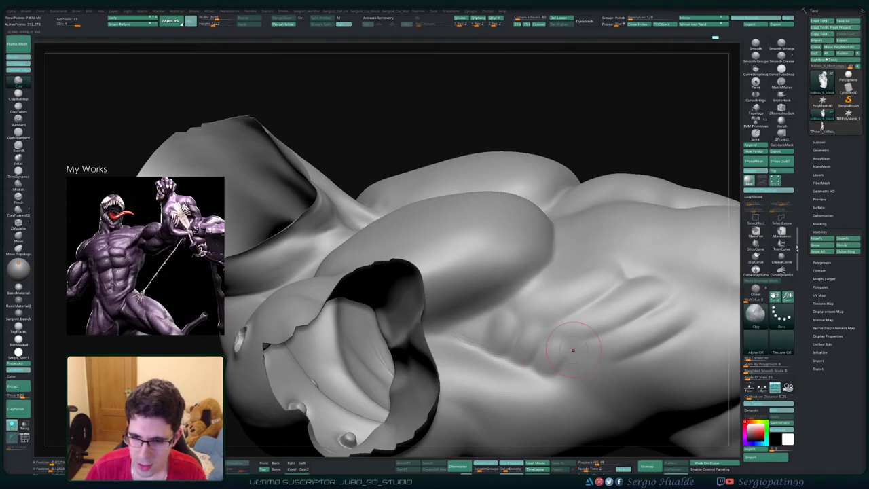
right_click_drag(573, 351, 576, 390, "ctrl")
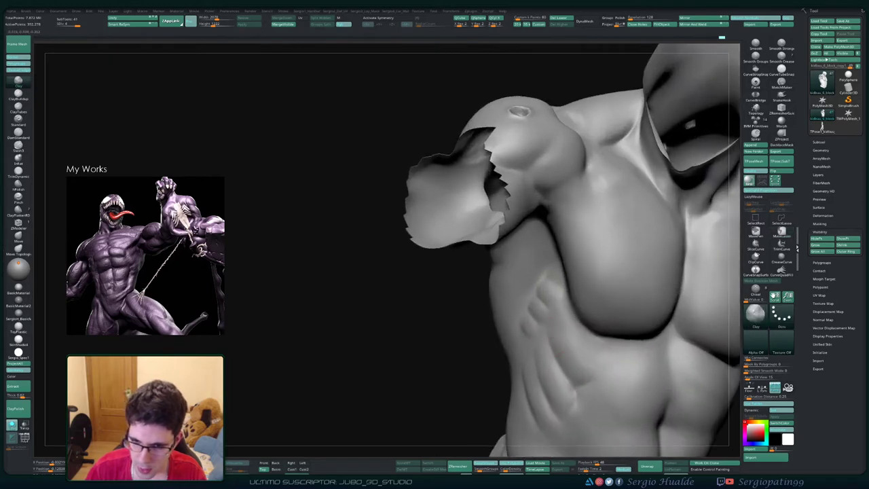
- Carve the separations between the serratus bumps under the right armpit with the DamStandard brush
right_click_drag(508, 333, 553, 333)
key("ctrl+shift+d")
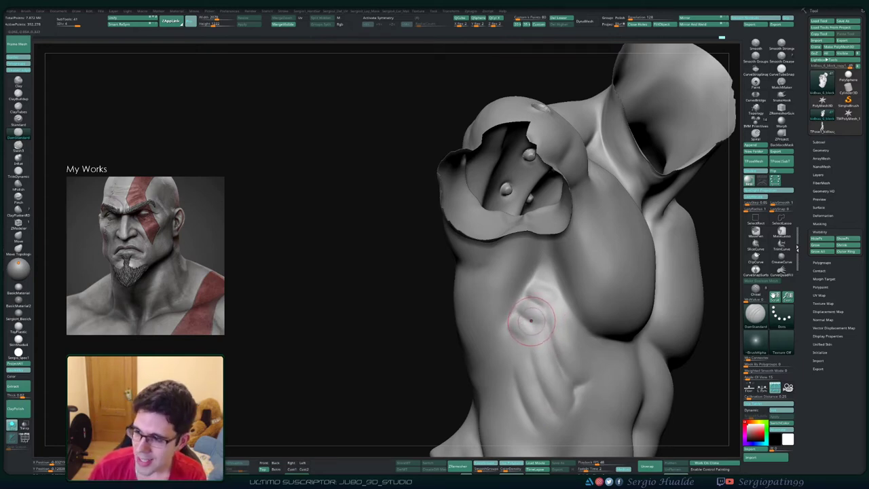
left_click_drag(529, 325, 525, 327)
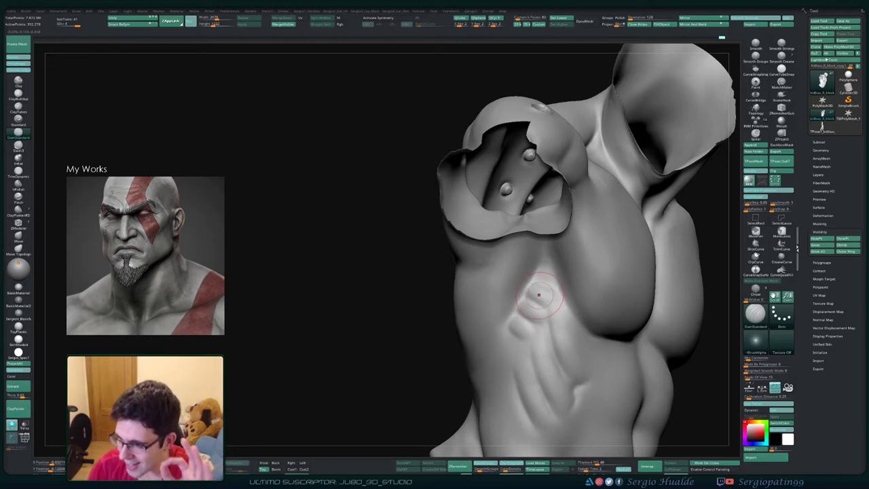
mouse_move(541, 317)
right_mouse_down()
mouse_move(486, 205)
mouse_move(563, 337)
mouse_move(565, 381)
mouse_move(595, 360)
right_mouse_up()
left_click_drag(603, 299, 584, 331)
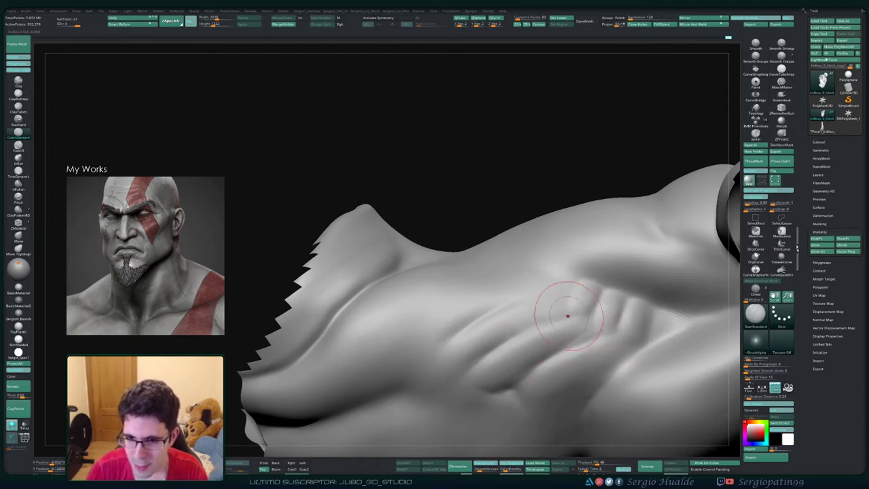
- Deepen the long diagonal grooves between the right ribs with the DamStandard brush
left_click_drag(582, 311, 520, 328)
left_click_drag(505, 313, 455, 340)
mouse_move(561, 319)
left_mouse_down()
mouse_move(521, 316)
mouse_move(480, 347)
left_mouse_up()
- Adjust the shape and flow of the right ribs with the Move brush
key("b")
key("m")
key("v")
left_click_drag(553, 338, 559, 338)
right_click_drag(559, 338, 545, 342)
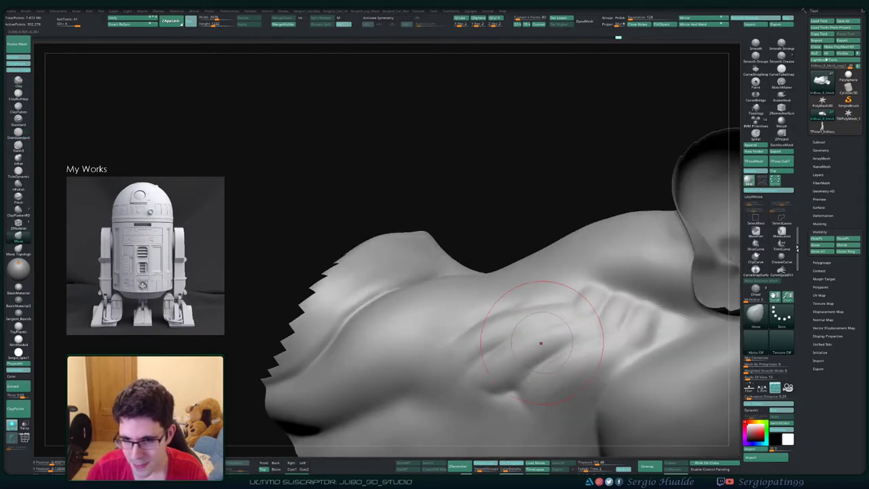
left_click_drag(512, 358, 515, 351)
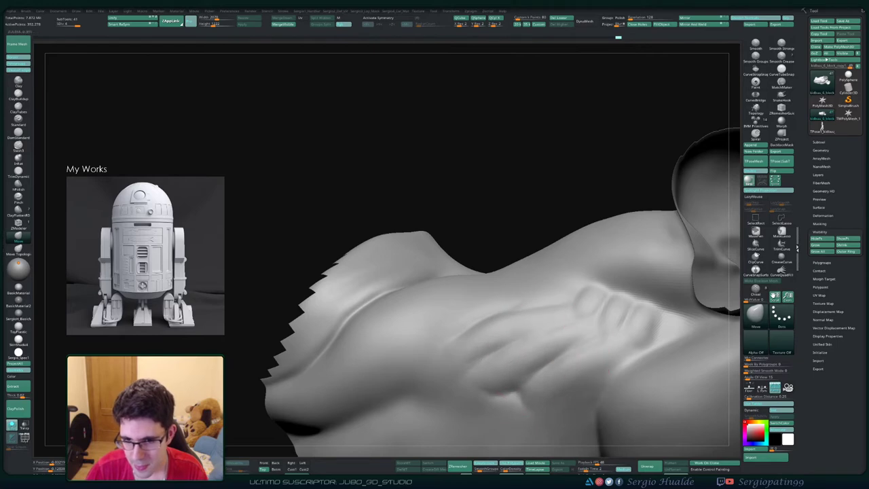
mouse_move(508, 326)
right_mouse_down()
mouse_move(519, 332)
mouse_move(511, 333)
right_mouse_up()
key("s")
left_click_drag(510, 333, 506, 333)
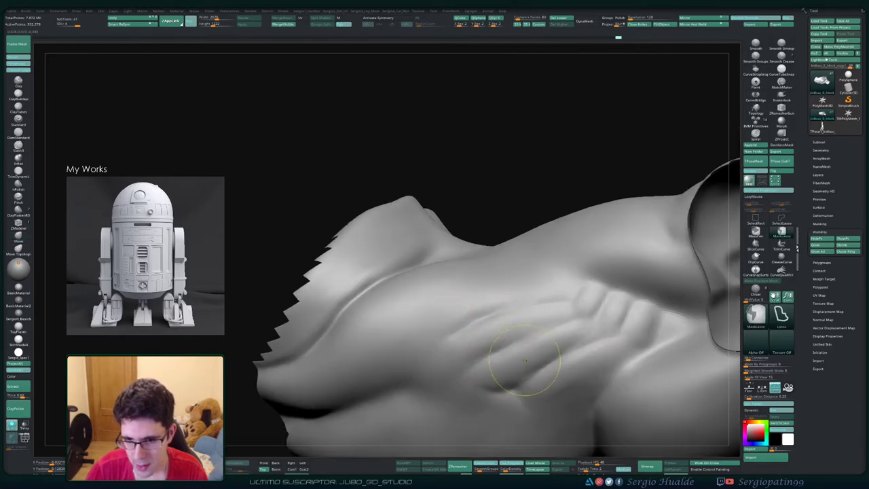
- Build up the upper abdomen below the right chest muscle with the Clay brush, adjusting the brush size
mouse_move(522, 368)
right_mouse_down()
mouse_move(536, 299)
mouse_move(503, 272)
right_mouse_up()
right_click_drag(502, 271, 501, 216, "ctrl")
mouse_move(501, 216)
right_mouse_down()
mouse_move(506, 278)
mouse_move(594, 319)
mouse_move(546, 333)
mouse_move(537, 296)
mouse_move(568, 295)
right_mouse_up()
key("b")
key("c")
key("l")
mouse_move(603, 295)
left_mouse_down()
mouse_move(567, 295)
mouse_move(571, 277)
mouse_move(588, 271)
left_mouse_up()
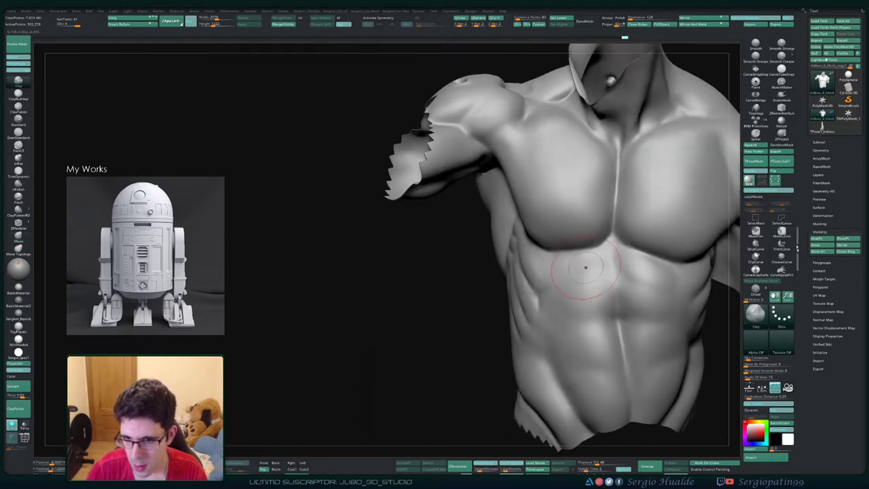
key("s")
left_click_drag(583, 266, 563, 268)
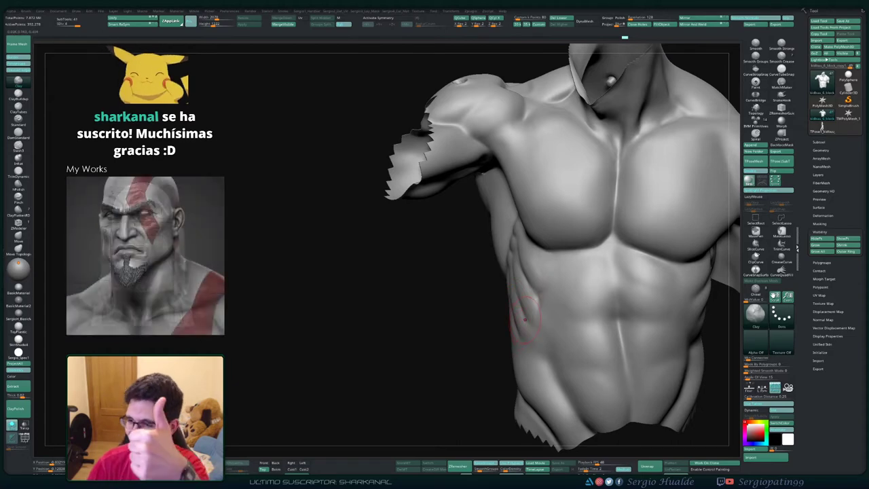
- Thicken the lower ribs on the torso's right side with a resized Clay brush and smooth them
right_click_drag(522, 328, 543, 339)
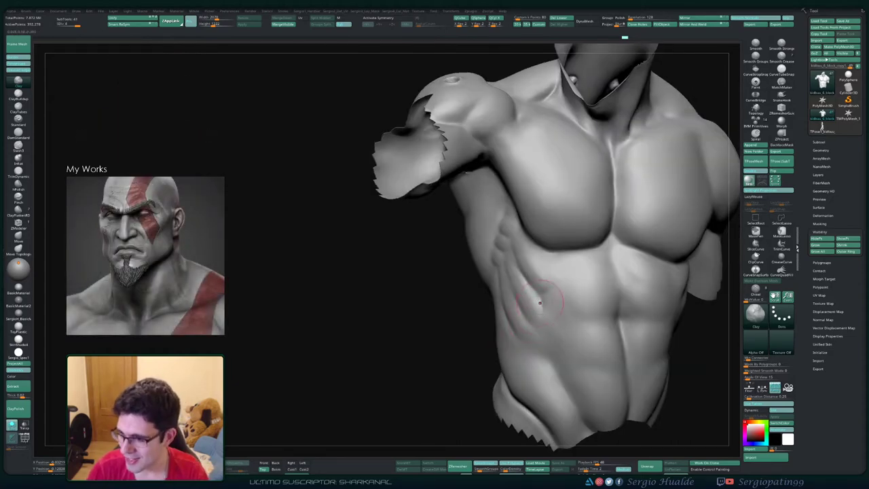
mouse_move(536, 301)
right_mouse_down("alt")
mouse_move(519, 320)
mouse_move(540, 291)
mouse_move(560, 314)
mouse_move(611, 336)
mouse_move(628, 333)
mouse_move(570, 287)
mouse_move(564, 316)
mouse_move(555, 305)
mouse_move(543, 330)
right_mouse_up("alt")
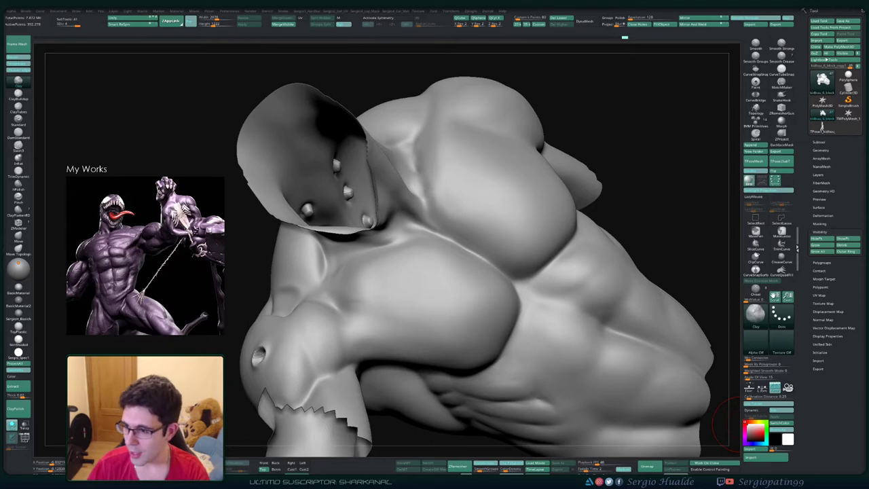
mouse_move(616, 303)
right_mouse_down()
mouse_move(607, 285)
mouse_move(590, 303)
mouse_move(588, 326)
right_mouse_up()
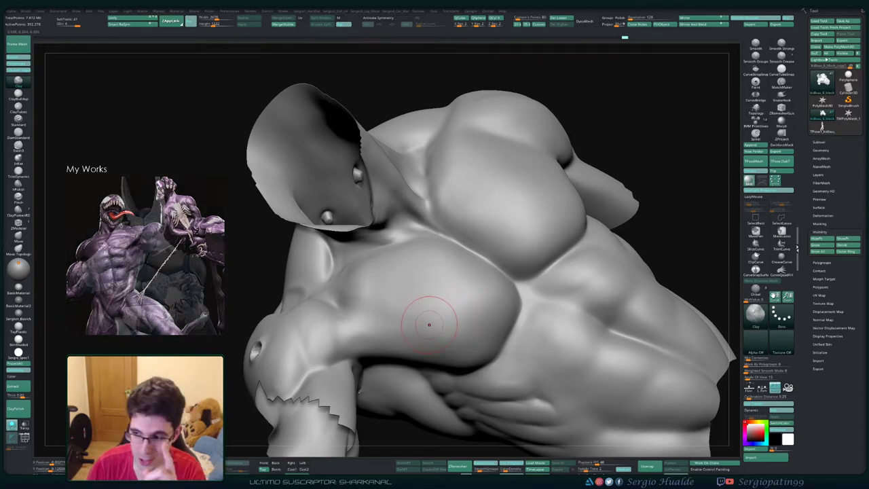
mouse_move(485, 372)
right_mouse_down()
mouse_move(478, 354)
mouse_move(495, 371)
mouse_move(486, 349)
mouse_move(464, 330)
mouse_move(442, 334)
right_mouse_up()
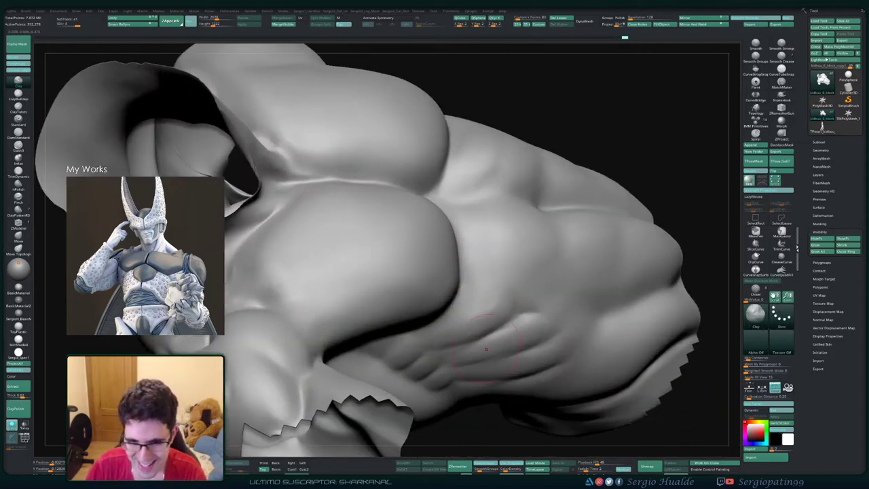
key("s")
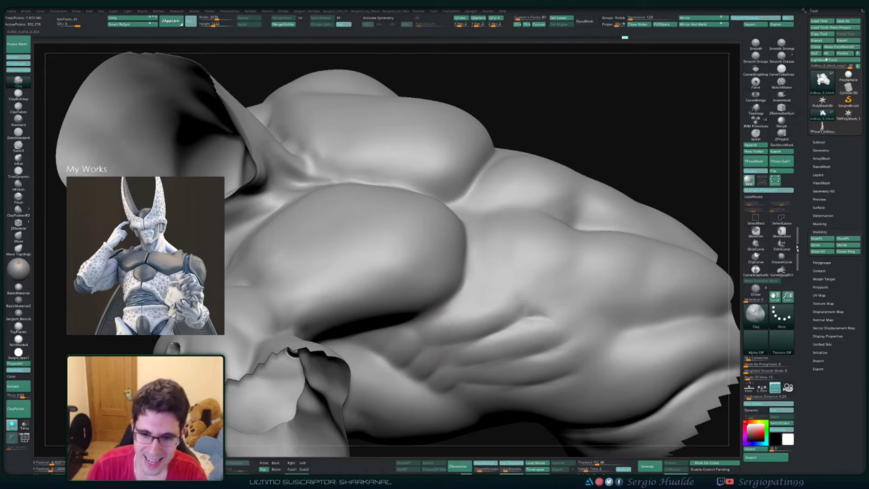
mouse_move(490, 348)
right_mouse_down()
mouse_move(517, 343)
mouse_move(497, 341)
mouse_move(485, 380)
right_mouse_up()
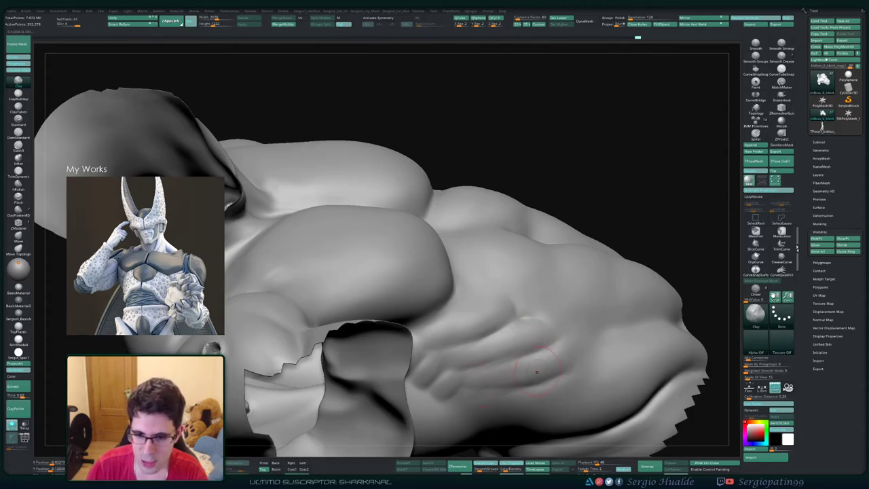
right_click_drag(536, 373, 504, 371)
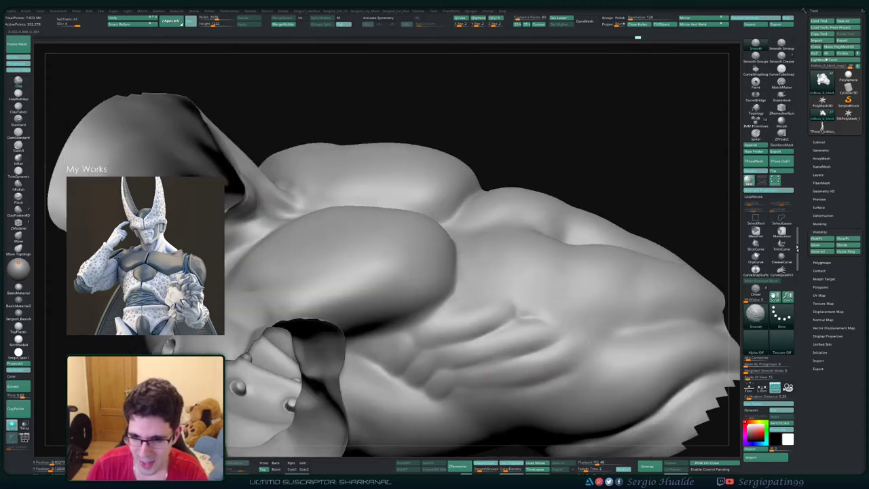
- Round out the serratus bumps under the right armpit with a resized Clay brush
mouse_move(466, 398)
right_mouse_down()
mouse_move(511, 376)
mouse_move(490, 299)
mouse_move(514, 258)
mouse_move(479, 335)
mouse_move(478, 372)
mouse_move(481, 306)
right_mouse_up()
mouse_move(481, 306)
right_mouse_down("ctrl")
mouse_move(482, 326)
mouse_move(466, 306)
right_mouse_up("ctrl")
key("s")
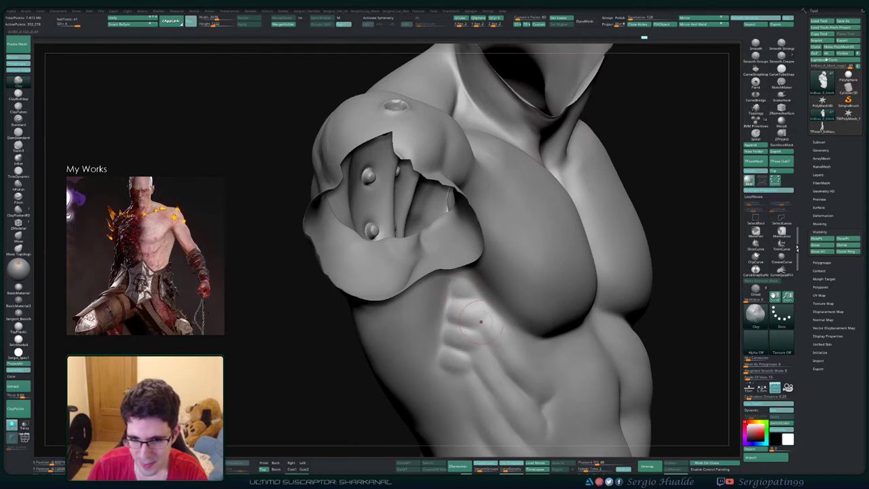
mouse_move(469, 335)
right_mouse_down()
mouse_move(511, 355)
mouse_move(514, 370)
mouse_move(487, 338)
mouse_move(487, 357)
mouse_move(460, 346)
right_mouse_up()
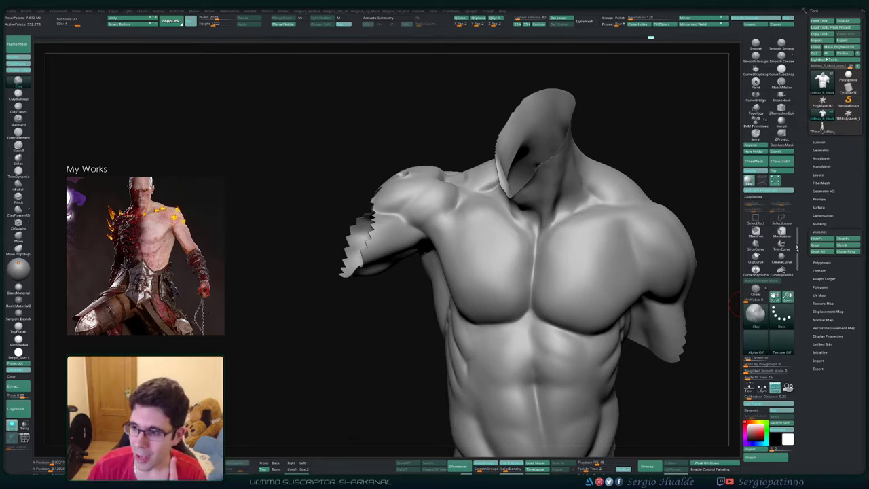
- Add Clay brush volume around the lower end of the right ribs where they meet the abdomen
mouse_move(326, 325)
right_mouse_down()
mouse_move(445, 315)
mouse_move(444, 335)
right_mouse_up()
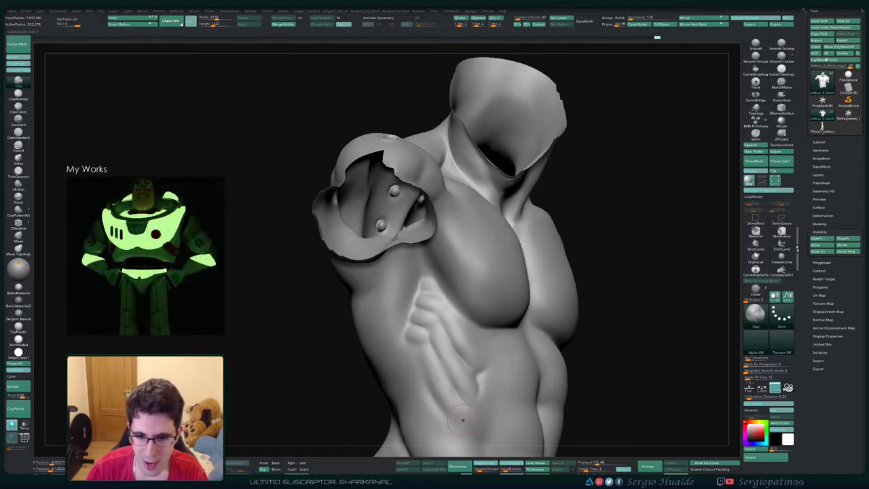
right_click_drag(463, 421, 449, 373, "alt")
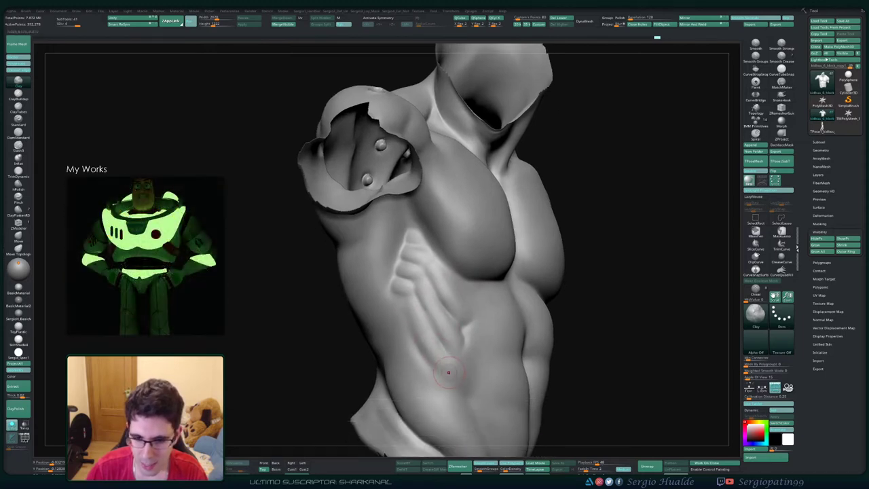
mouse_move(448, 371)
left_mouse_down()
mouse_move(437, 349)
mouse_move(456, 367)
left_mouse_up()
key("s")
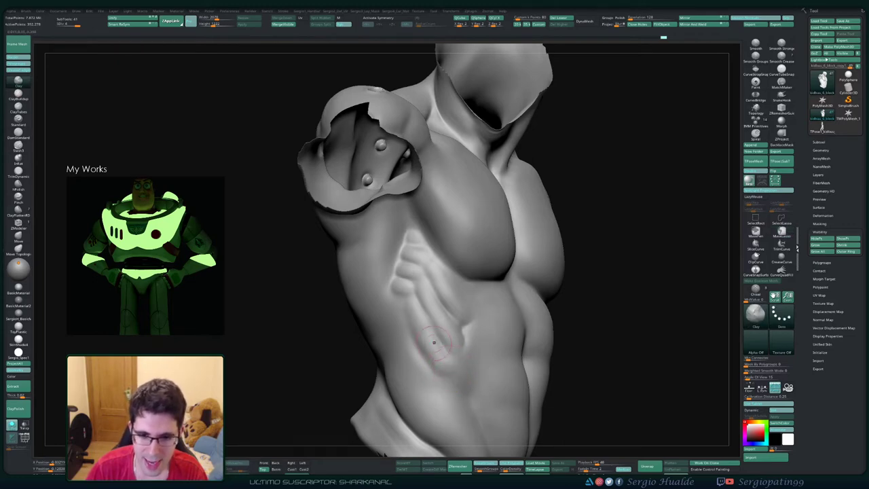
mouse_move(435, 343)
left_mouse_down()
mouse_move(439, 361)
mouse_move(454, 361)
mouse_move(433, 346)
left_mouse_up()
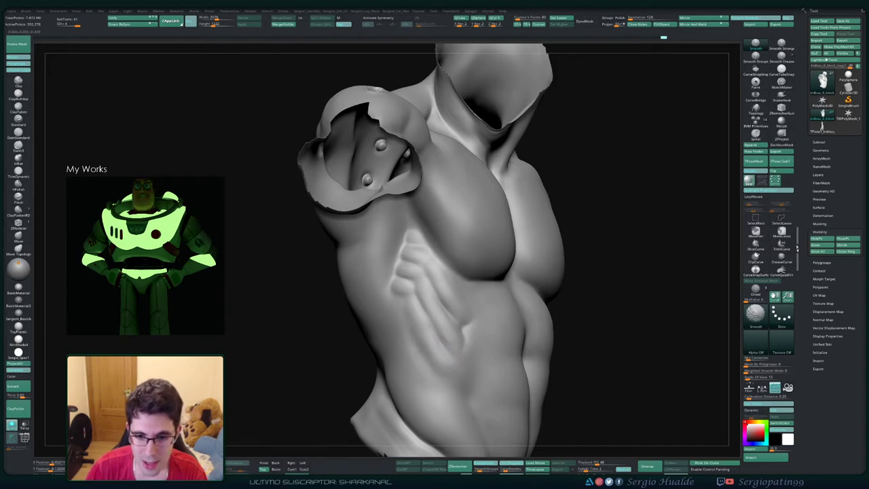
- Smooth the right rib ends and the serratus bumps to blend them into the surrounding torso
right_click_drag(469, 370, 422, 355)
left_click_drag(474, 322, 467, 311, "shift")
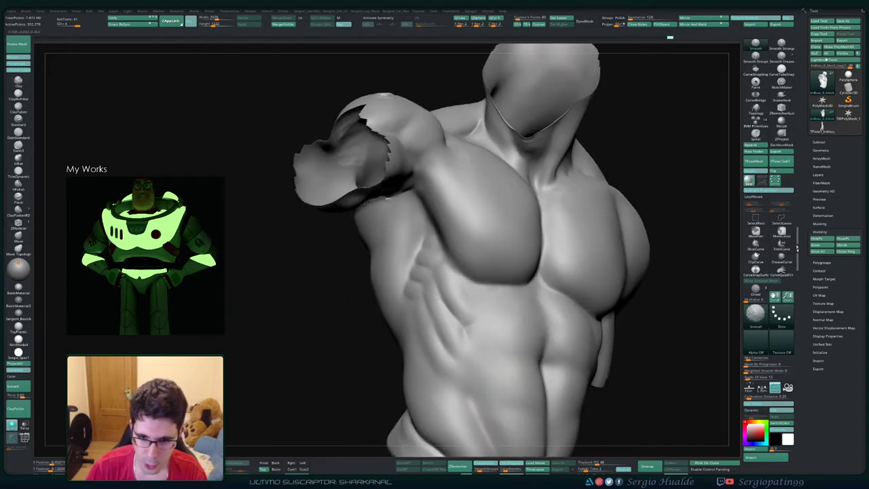
right_click_drag(452, 324, 477, 322)
left_click_drag(437, 273, 415, 239, "shift")
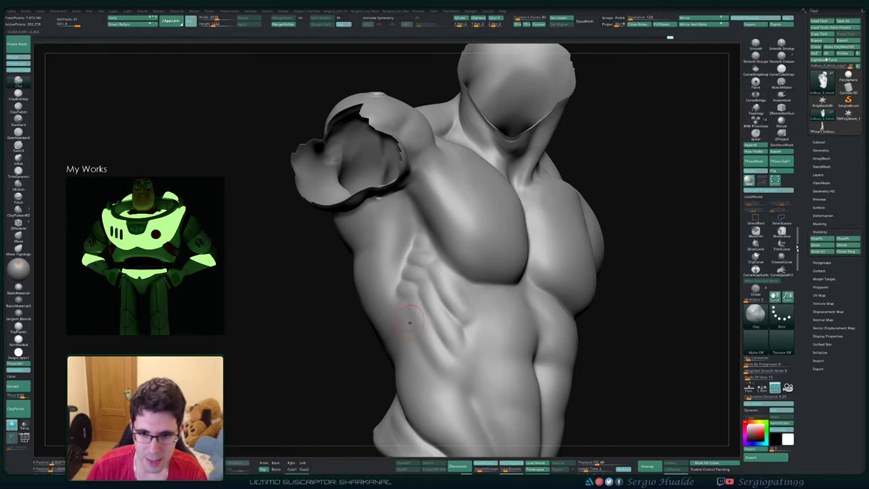
mouse_move(409, 322)
right_mouse_down()
mouse_move(444, 319)
mouse_move(425, 296)
mouse_move(454, 354)
right_mouse_up()
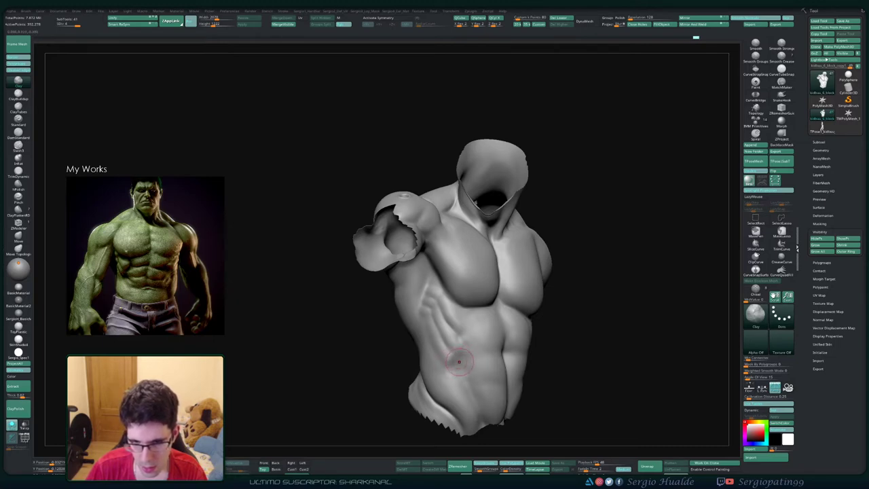
- Carve a DamStandard crease where the lower right ribs meet the abdomen and smooth it
key("b")
key("d")
key("s")
left_click_drag(456, 355, 449, 350)
mouse_move(454, 353)
right_mouse_down()
mouse_move(484, 353)
mouse_move(478, 344)
right_mouse_up()
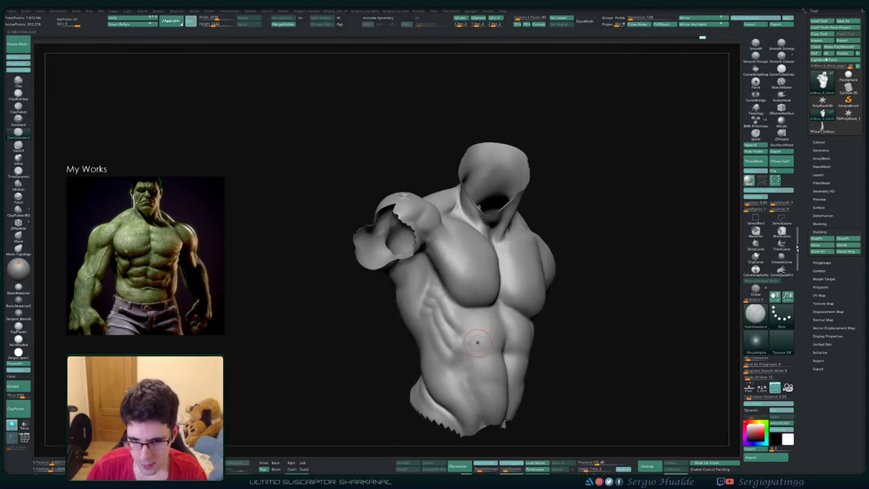
mouse_move(470, 358)
left_mouse_down("shift")
mouse_move(466, 344)
mouse_move(460, 357)
left_mouse_up("shift")
- Smooth the upper abdomen beside the right ribs and add Clay brush volume to the right abdominal block
mouse_move(460, 358)
right_mouse_down()
mouse_move(489, 367)
mouse_move(477, 370)
right_mouse_up()
right_click_drag(478, 370, 512, 387)
mouse_move(500, 348)
right_mouse_down()
mouse_move(470, 353)
mouse_move(489, 392)
mouse_move(480, 388)
right_mouse_up()
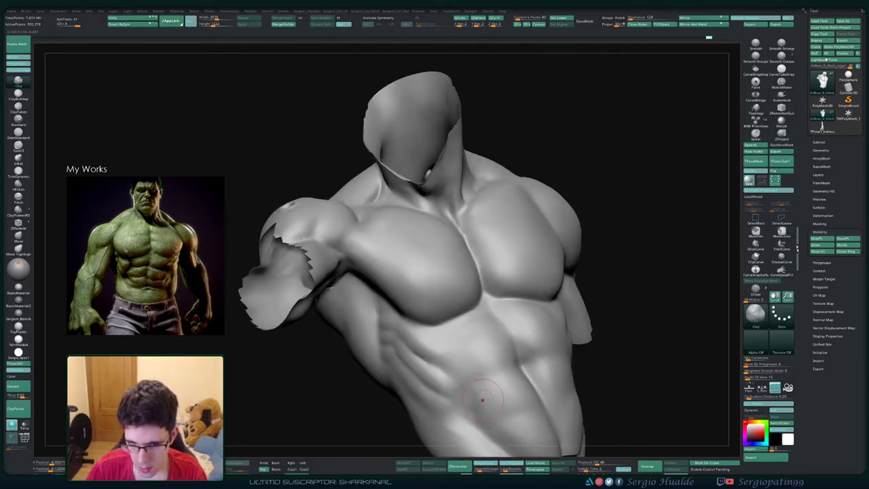
left_click_drag(490, 397, 490, 394, "shift")
mouse_move(490, 401)
right_mouse_down("alt")
mouse_move(489, 339)
mouse_move(488, 356)
right_mouse_up("alt")
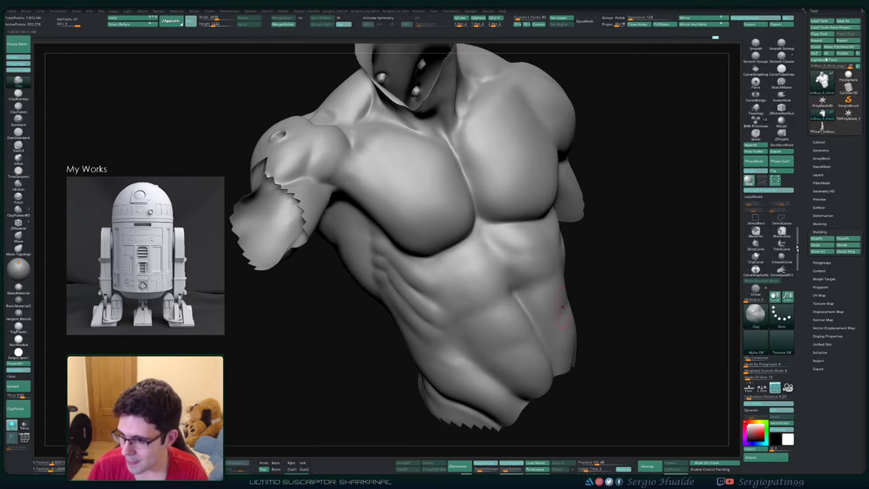
mouse_move(571, 338)
right_mouse_down()
mouse_move(565, 313)
mouse_move(561, 333)
right_mouse_up()
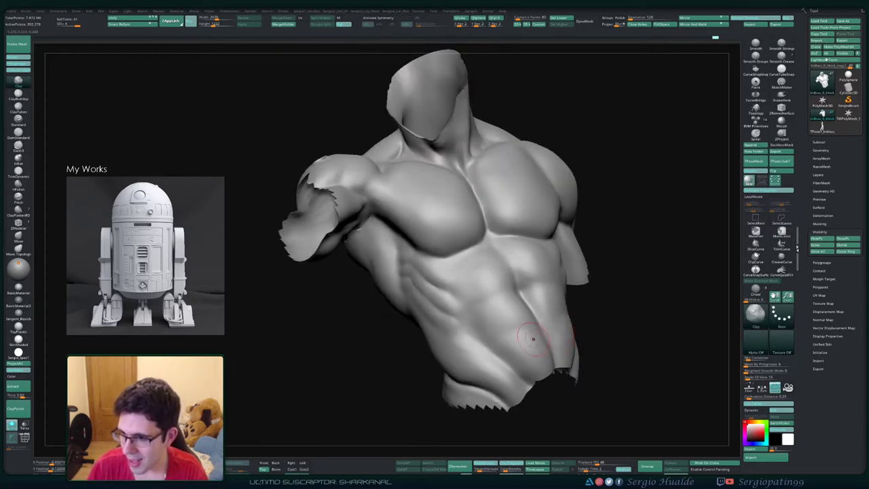
mouse_move(531, 341)
left_mouse_down()
mouse_move(534, 326)
mouse_move(526, 334)
mouse_move(535, 333)
left_mouse_up()
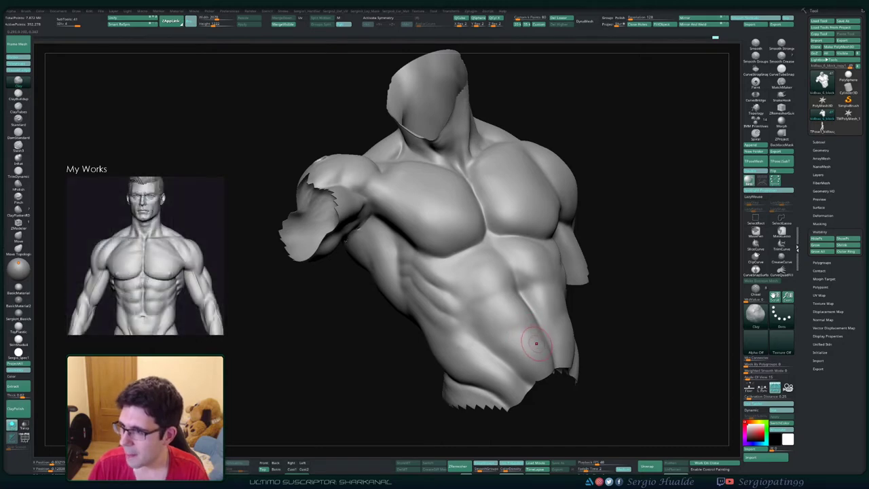
- Smooth the transition from the lower right ribs into the abdominal block, checking it from several angles
mouse_move(535, 350)
right_mouse_down("alt")
mouse_move(535, 324)
mouse_move(462, 302)
mouse_move(467, 261)
right_mouse_up("alt")
right_click_drag(467, 261, 469, 298, "ctrl")
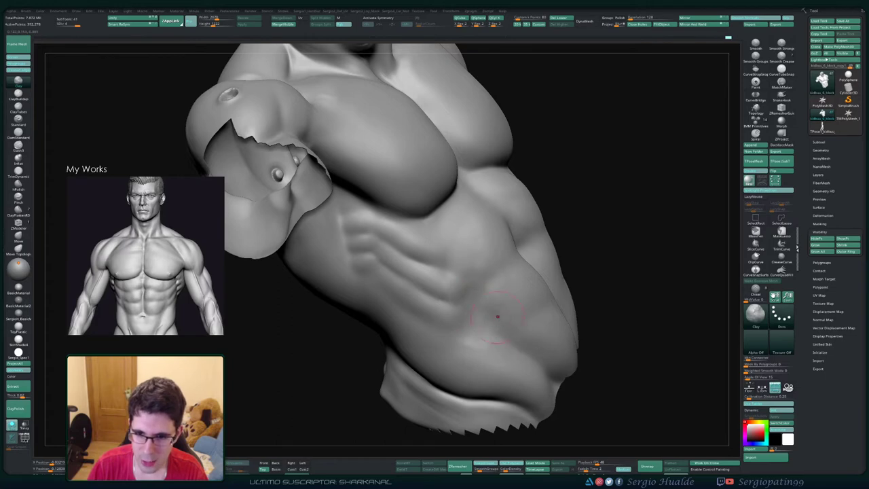
right_click_drag(514, 329, 496, 322)
left_click_drag(504, 290, 509, 308, "shift")
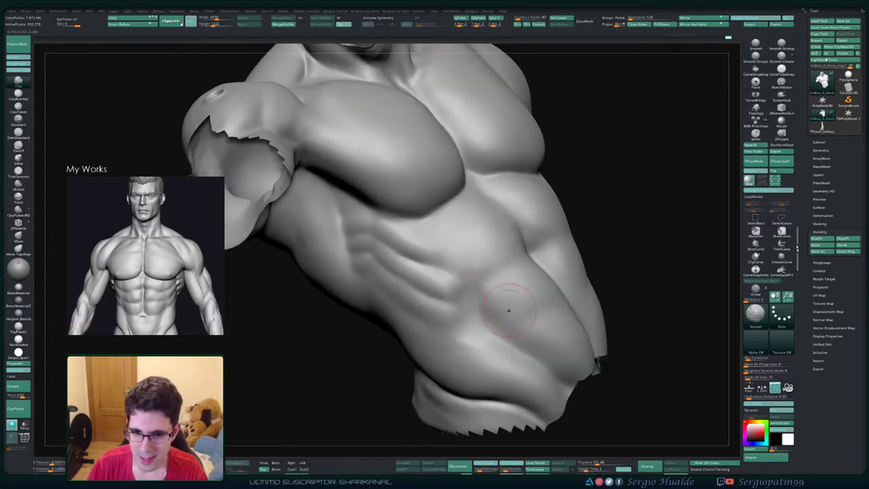
right_click_drag(509, 308, 472, 312)
mouse_move(473, 313)
right_mouse_down("ctrl")
mouse_move(471, 288)
mouse_move(499, 340)
right_mouse_up("ctrl")
mouse_move(499, 299)
right_mouse_down()
mouse_move(560, 284)
mouse_move(523, 314)
mouse_move(530, 330)
mouse_move(528, 320)
right_mouse_up()
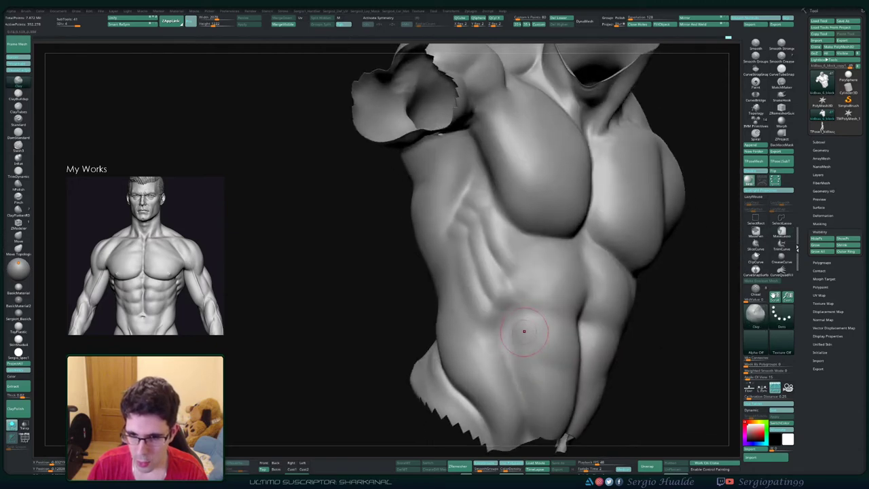
mouse_move(536, 333)
left_mouse_down("shift")
mouse_move(523, 353)
mouse_move(510, 348)
left_mouse_up("shift")
mouse_move(488, 341)
right_mouse_down()
mouse_move(492, 333)
mouse_move(465, 313)
right_mouse_up()
right_click_drag(504, 364, 474, 339)
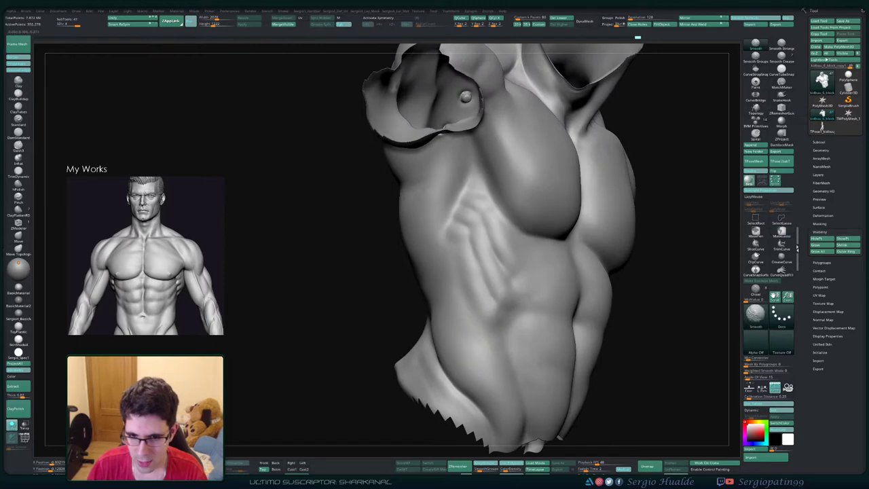
right_click_drag(518, 364, 488, 342)
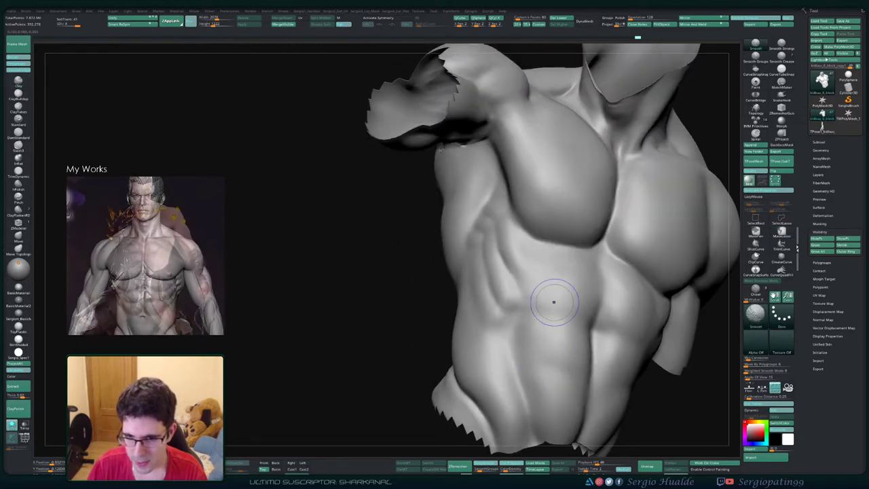
right_click_drag(550, 287, 526, 283)
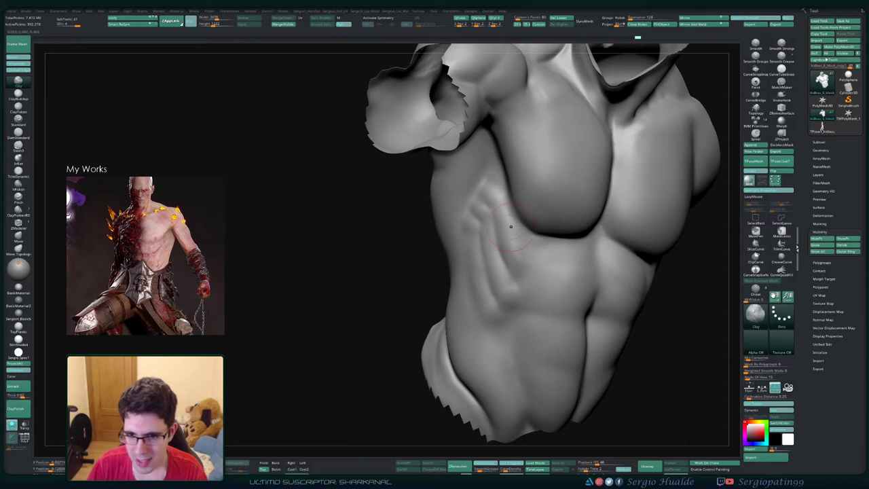
- Build up the ribs beneath the right pectoral with the Clay brush, switch to the Move brush and smooth the ribs
left_click_drag(512, 227, 521, 263)
mouse_move(544, 263)
right_mouse_down()
mouse_move(491, 256)
mouse_move(542, 255)
mouse_move(552, 246)
mouse_move(520, 262)
mouse_move(529, 283)
right_mouse_up()
key("b")
key("m")
key("v")
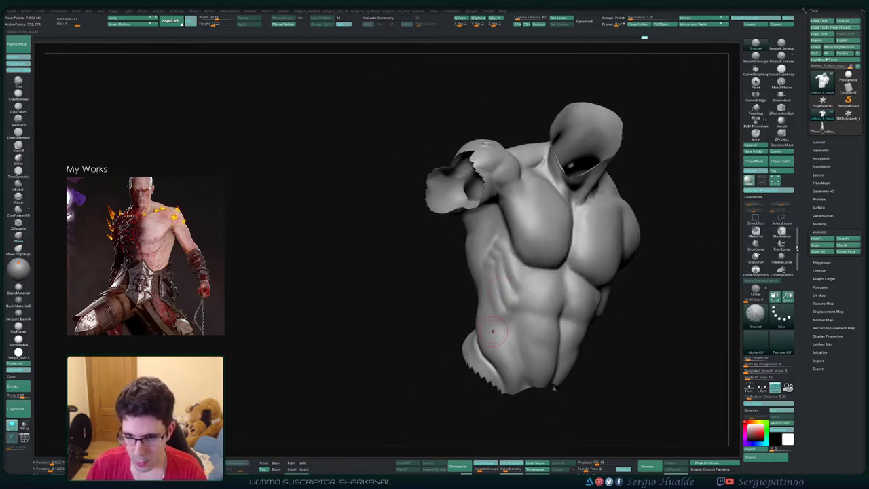
right_click_drag(493, 331, 524, 324)
left_click_drag(494, 284, 500, 272, "shift")
mouse_move(530, 290)
right_mouse_down()
mouse_move(502, 296)
mouse_move(526, 316)
mouse_move(519, 284)
right_mouse_up()
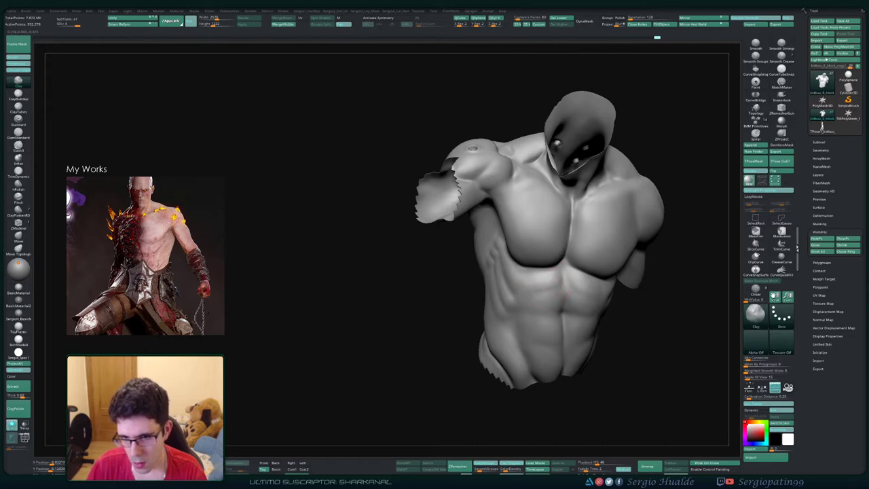
- Add Clay brush volume to the upper abs below the sternum and smooth them into the surrounding muscles
left_click_drag(562, 279, 553, 299)
right_click_drag(553, 298, 545, 285)
left_click_drag(564, 291, 574, 285)
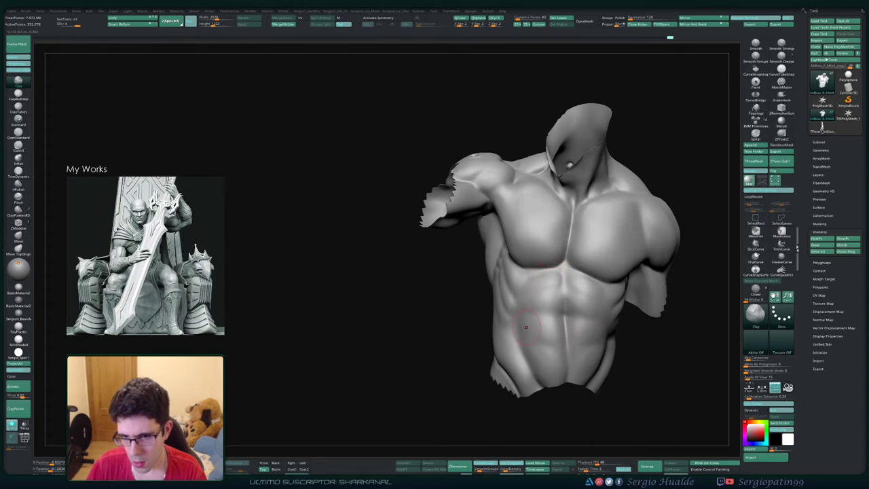
mouse_move(527, 327)
right_mouse_down("ctrl")
mouse_move(537, 275)
mouse_move(544, 349)
right_mouse_up("ctrl")
right_click_drag(543, 349, 567, 333)
left_click_drag(558, 296, 558, 307, "shift")
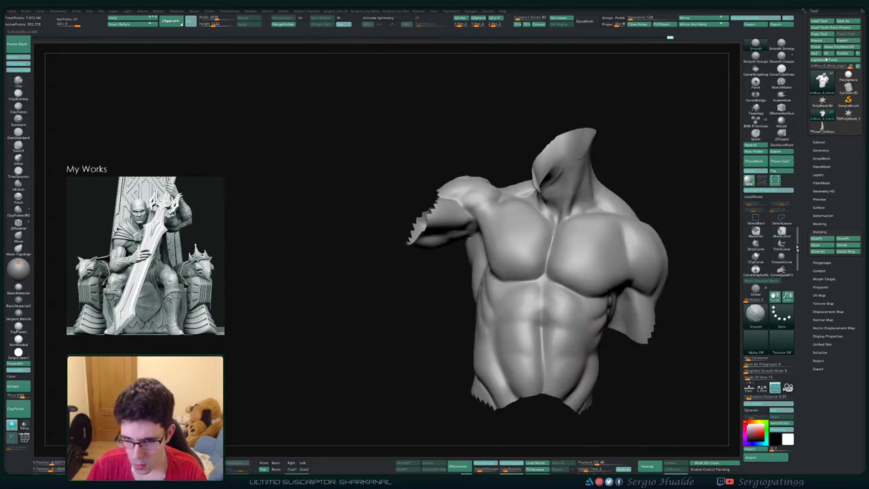
mouse_move(524, 369)
right_mouse_down()
mouse_move(557, 367)
mouse_move(532, 333)
mouse_move(537, 345)
right_mouse_up()
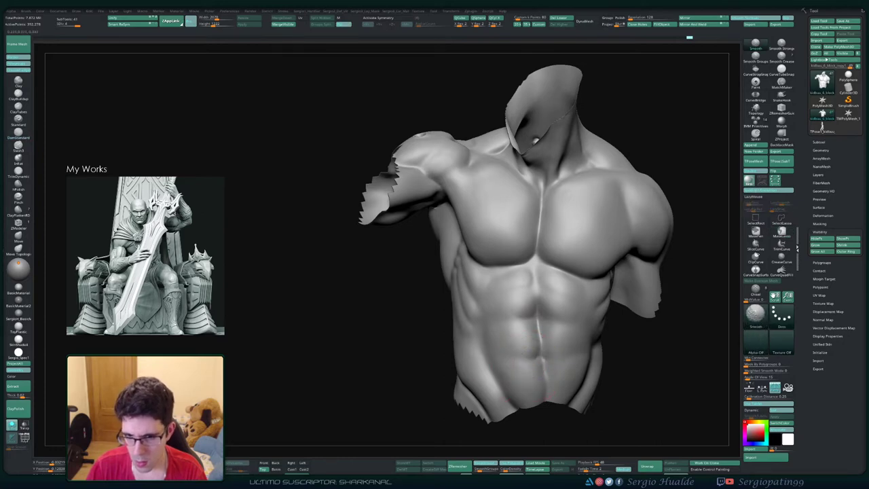
mouse_move(524, 309)
left_mouse_down("shift")
mouse_move(565, 316)
mouse_move(557, 309)
left_mouse_up("shift")
mouse_move(534, 378)
right_mouse_down("ctrl")
mouse_move(535, 358)
mouse_move(611, 363)
mouse_move(589, 307)
mouse_move(445, 316)
mouse_move(497, 315)
right_mouse_up("ctrl")
right_click_drag(634, 315, 716, 315)
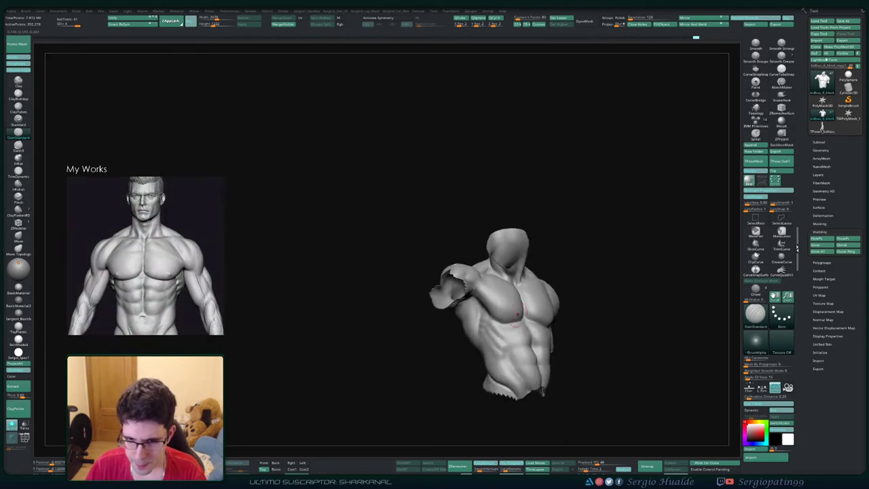
- Sculpt skin folds across the right flank below the back muscles with DamStandard and Clay brushes, then smooth them
right_click_drag(501, 319, 504, 348, "ctrl")
right_click_drag(445, 357, 483, 346)
right_click_drag(486, 371, 488, 348, "ctrl")
mouse_move(499, 392)
right_mouse_down("alt")
mouse_move(487, 348)
mouse_move(509, 346)
mouse_move(508, 330)
mouse_move(489, 336)
mouse_move(568, 333)
mouse_move(486, 307)
mouse_move(483, 326)
right_mouse_up("alt")
key("1")
key("2")
key("s")
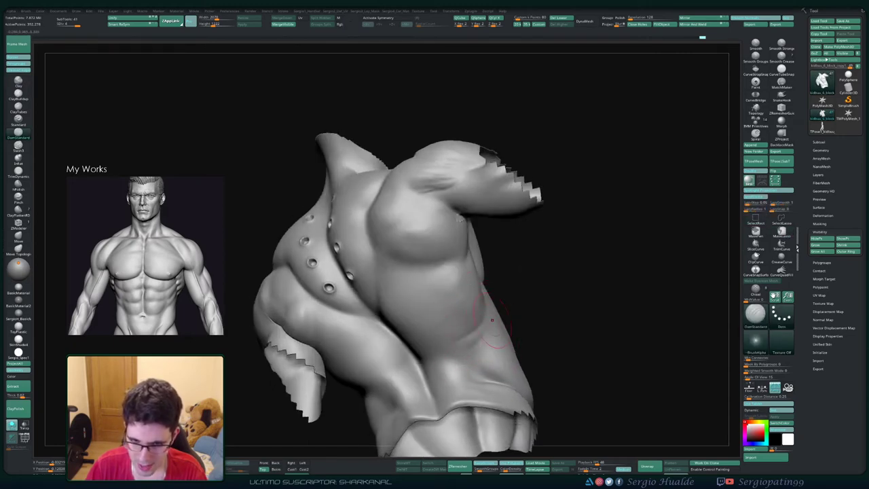
mouse_move(492, 302)
right_mouse_down()
mouse_move(480, 339)
mouse_move(506, 339)
right_mouse_up()
key("1")
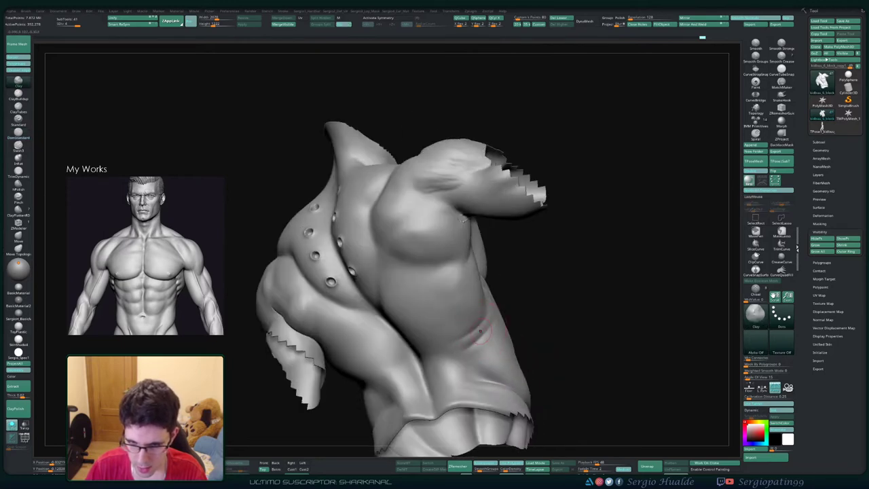
right_click_drag(461, 367, 485, 334, "ctrl")
mouse_move(487, 324)
left_mouse_down("shift")
mouse_move(450, 355)
mouse_move(429, 353)
mouse_move(468, 341)
mouse_move(478, 318)
left_mouse_up("shift")
- Refine the right flank's skin folds with the Standard brush and smooth their edges
key("b")
key("s")
key("t")
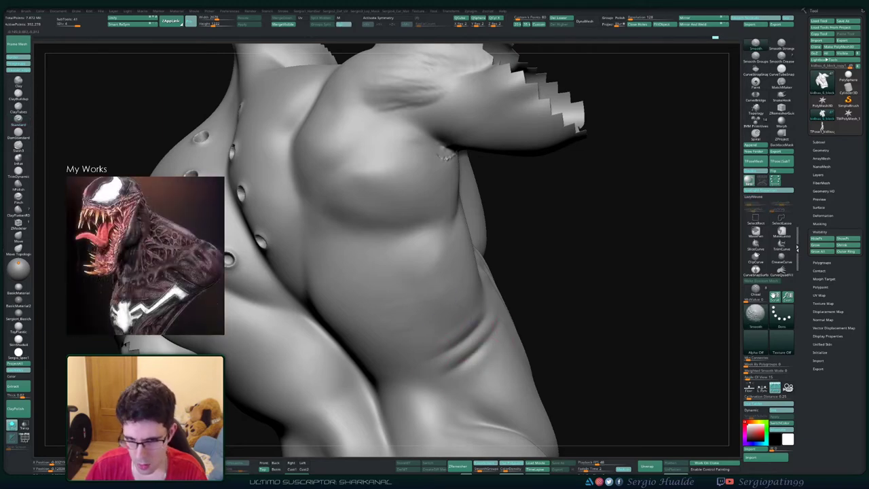
left_click_drag(463, 373, 504, 335, "shift")
right_click_drag(504, 334, 453, 331)
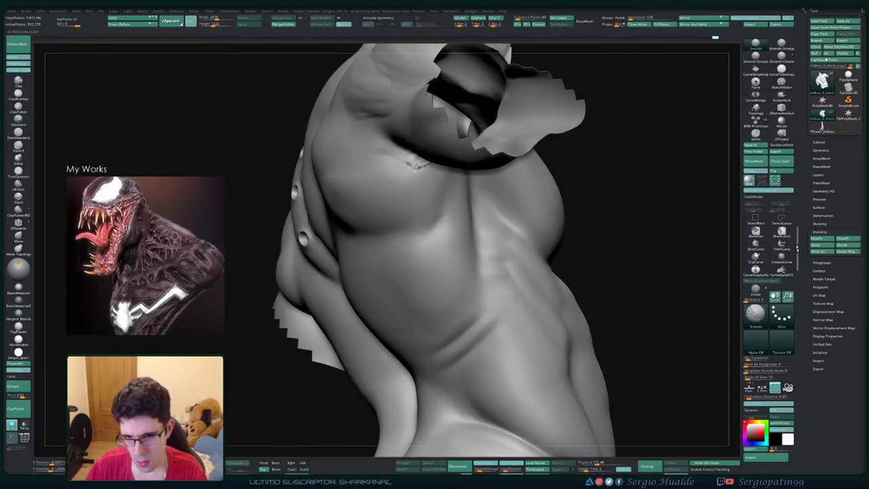
mouse_move(441, 417)
right_mouse_down("ctrl")
mouse_move(445, 389)
mouse_move(577, 359)
mouse_move(480, 365)
right_mouse_up("ctrl")
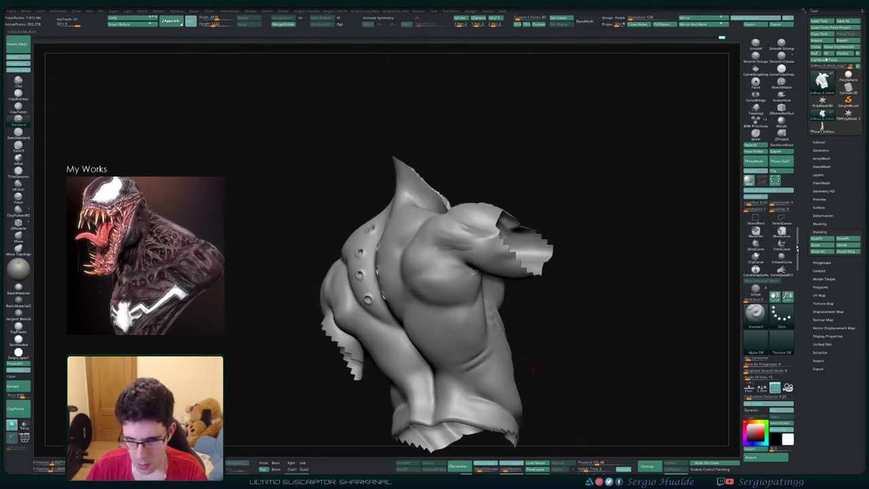
- Smooth out the rough mesh artifacts behind the right armpit, under the raised arm
mouse_move(577, 380)
right_mouse_down()
mouse_move(489, 392)
mouse_move(477, 364)
right_mouse_up()
right_click_drag(476, 364, 508, 362)
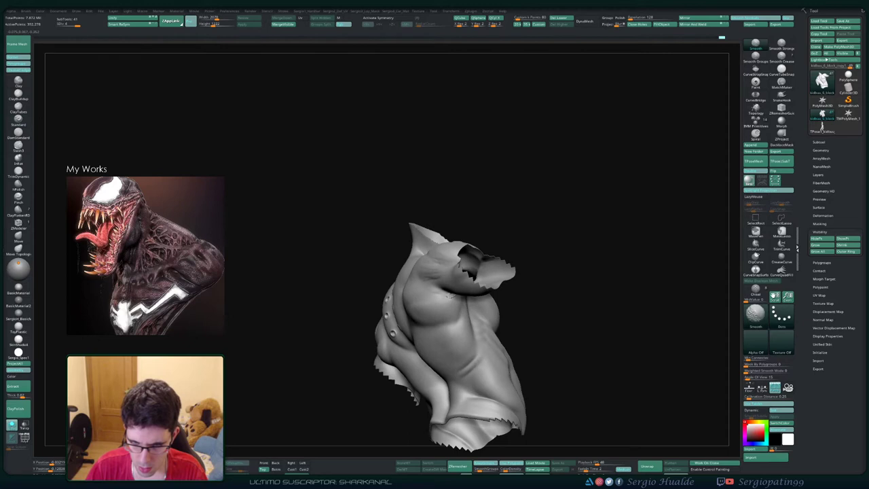
mouse_move(508, 362)
right_mouse_down()
mouse_move(502, 359)
mouse_move(530, 357)
mouse_move(533, 390)
right_mouse_up()
mouse_move(533, 390)
right_mouse_down()
mouse_move(445, 387)
mouse_move(537, 367)
right_mouse_up()
right_click_drag(494, 285, 485, 300, "ctrl")
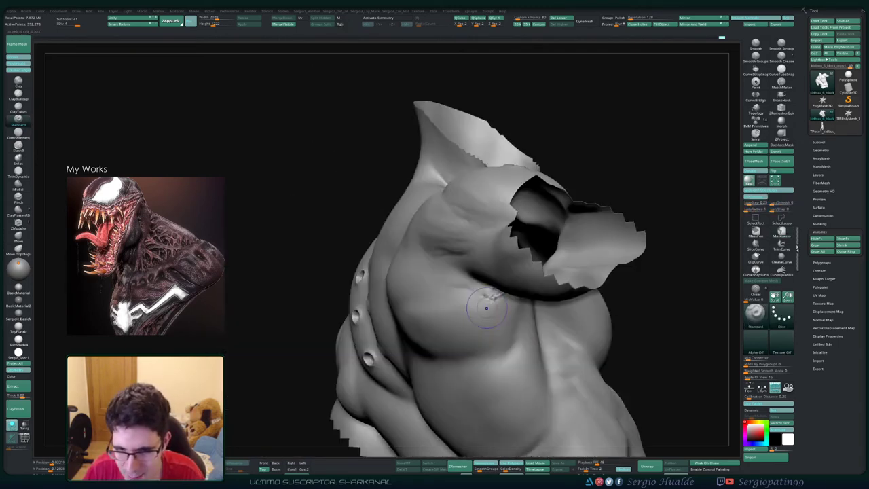
left_click_drag(489, 300, 499, 297, "shift")
right_click_drag(516, 300, 496, 303)
mouse_move(531, 301)
left_mouse_down("shift")
mouse_move(554, 305)
mouse_move(526, 305)
left_mouse_up("shift")
- Define the muscle forms between the right shoulder blade and rear armpit with Clay and DamStandard brushes, smoothing the surface
mouse_move(520, 307)
right_mouse_down()
mouse_move(465, 292)
mouse_move(469, 277)
mouse_move(459, 273)
right_mouse_up()
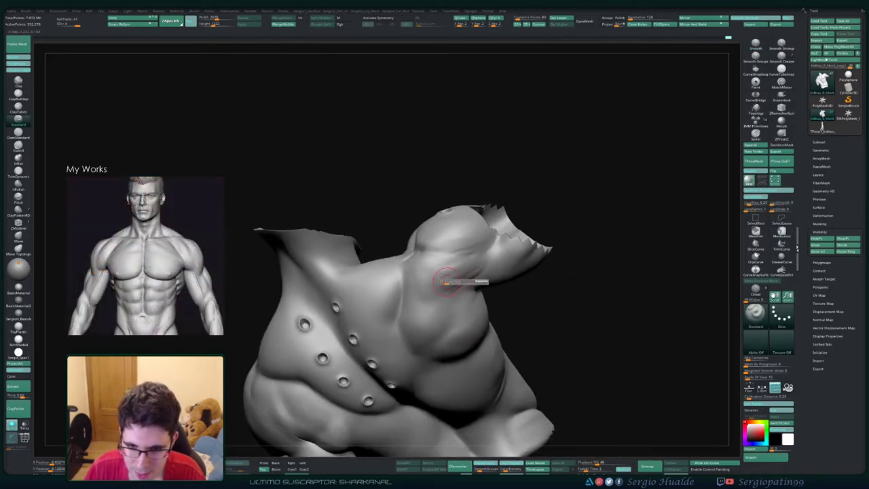
key("1")
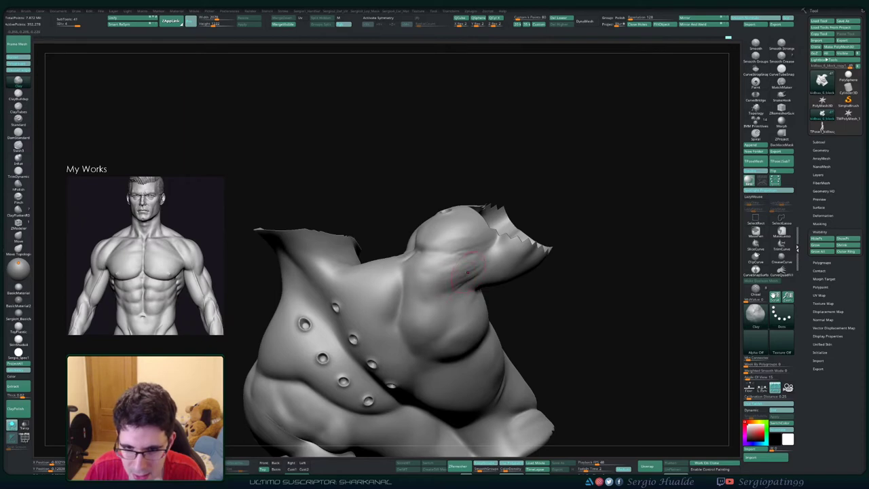
left_click_drag(464, 269, 430, 275, "shift")
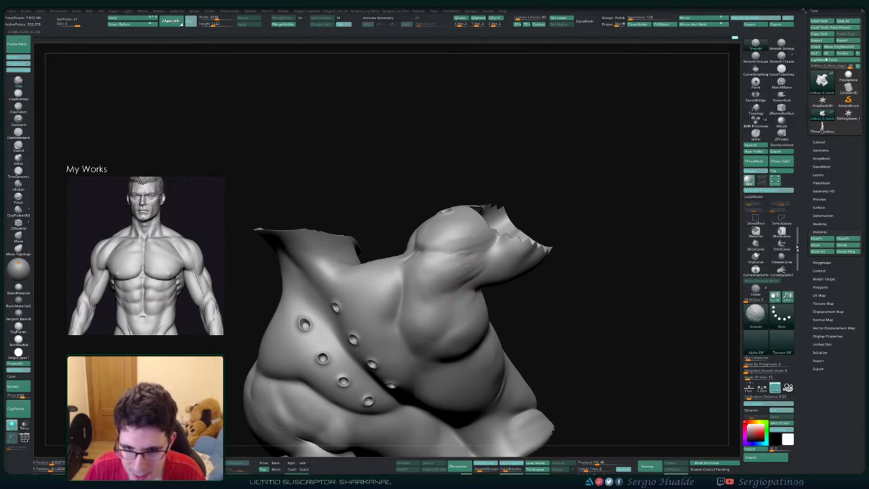
mouse_move(476, 290)
right_mouse_down()
mouse_move(474, 322)
mouse_move(492, 295)
right_mouse_up()
key("2")
left_click_drag(464, 301, 504, 301)
key("shift")
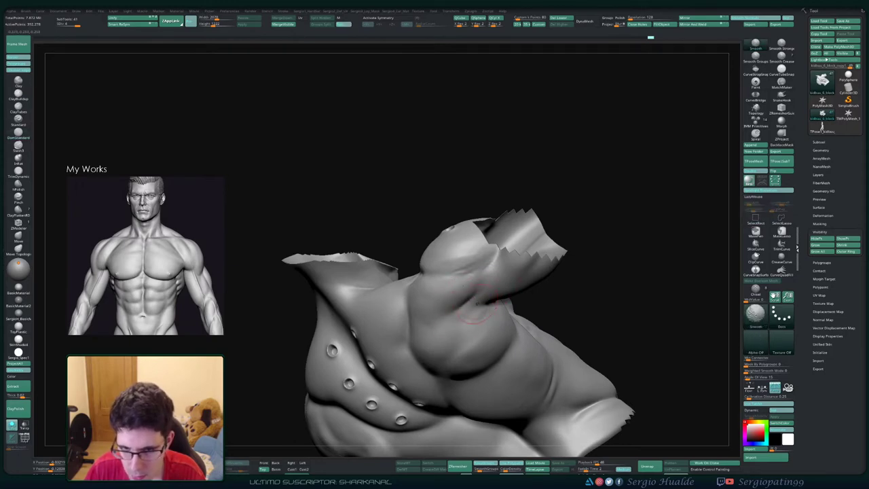
- Rework the rear of the raised right arm where it joins the shoulder with Standard and Clay brushes, and smooth it
right_click_drag(478, 304, 495, 281)
key("1")
key("s")
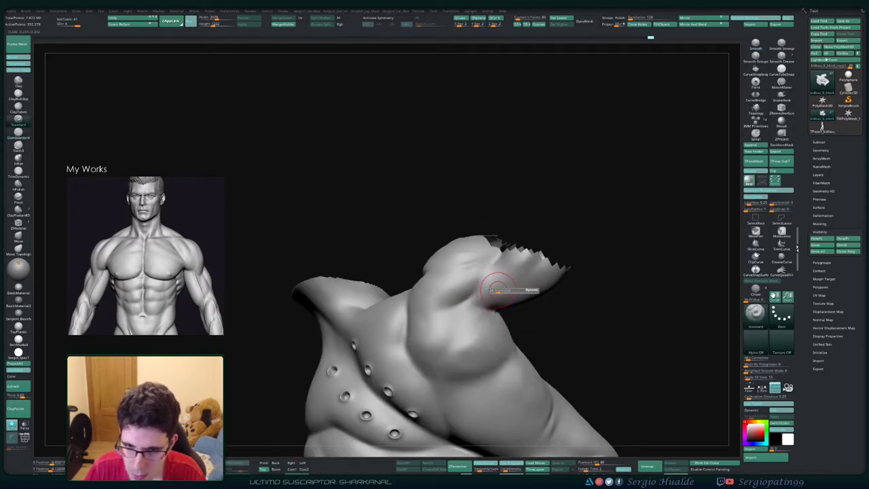
key("2")
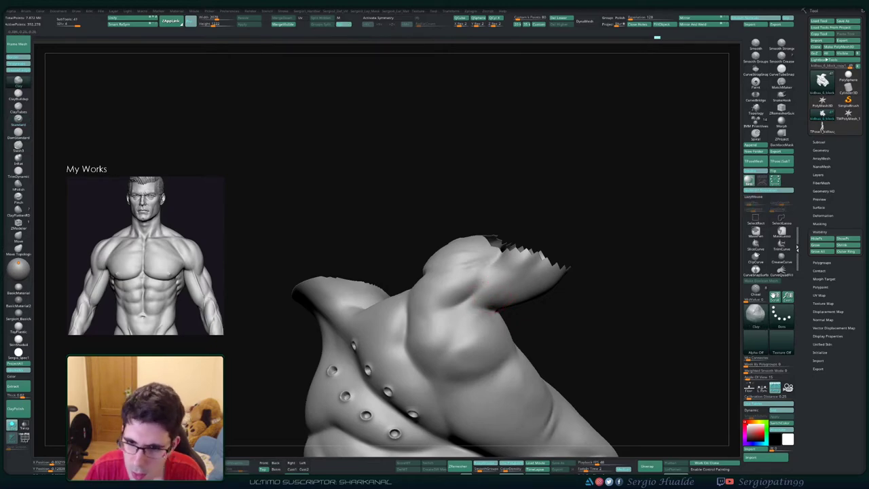
left_click_drag(516, 269, 497, 290, "shift")
mouse_move(497, 290)
right_mouse_down()
mouse_move(508, 299)
mouse_move(489, 351)
mouse_move(467, 343)
right_mouse_up()
- Build up the left side of the abdomen below the ribs with the Clay brush and refine it with DamStandard
mouse_move(425, 315)
right_mouse_down("ctrl")
mouse_move(432, 327)
mouse_move(401, 358)
mouse_move(435, 299)
mouse_move(443, 328)
mouse_move(370, 340)
right_mouse_up("ctrl")
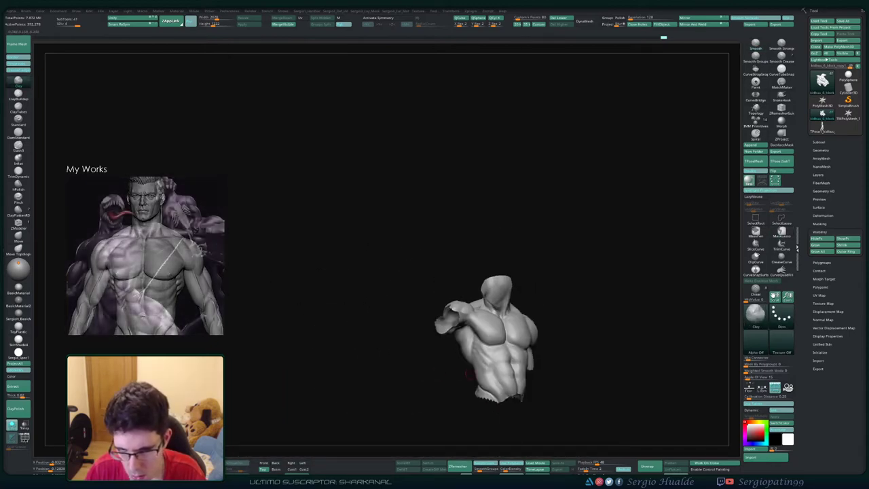
right_click_drag(469, 373, 494, 334)
mouse_move(494, 334)
right_mouse_down("ctrl")
mouse_move(517, 368)
mouse_move(510, 345)
right_mouse_up("ctrl")
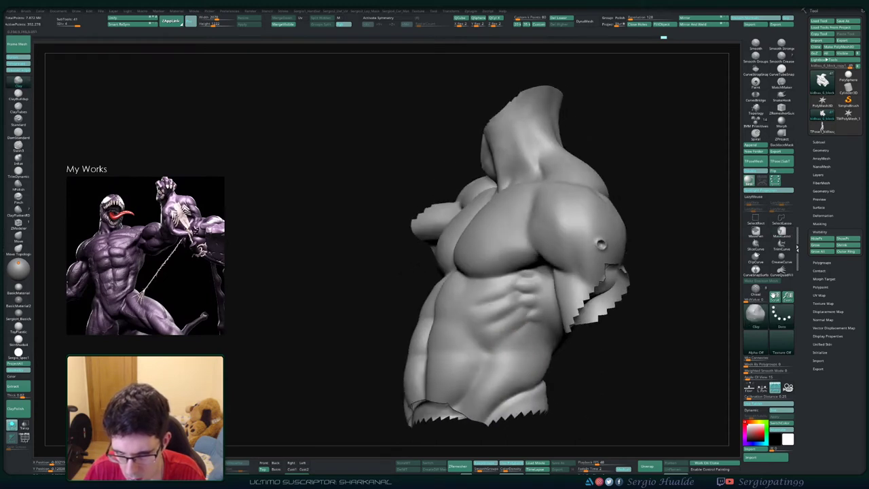
left_click_drag(508, 369, 501, 380)
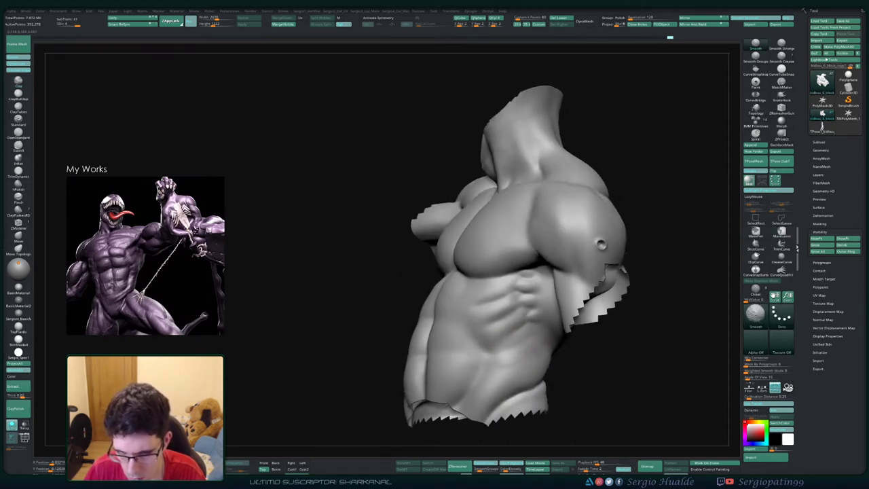
key("b")
key("d")
key("s")
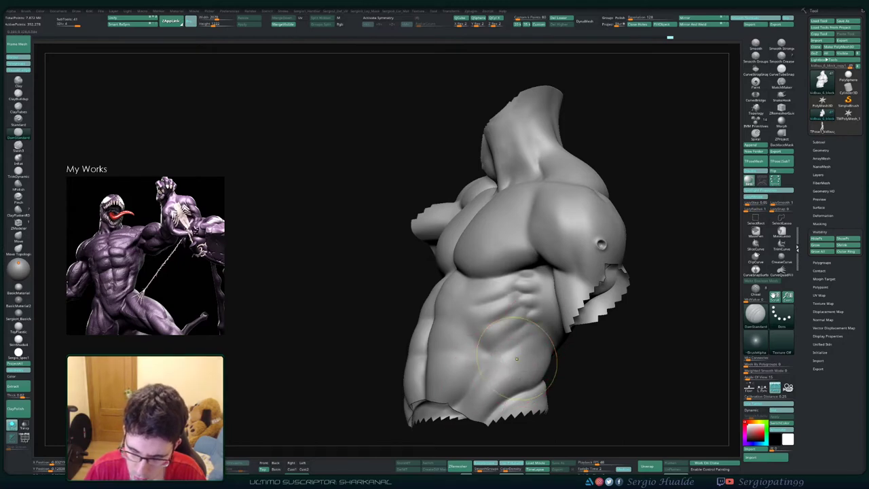
key("shift")
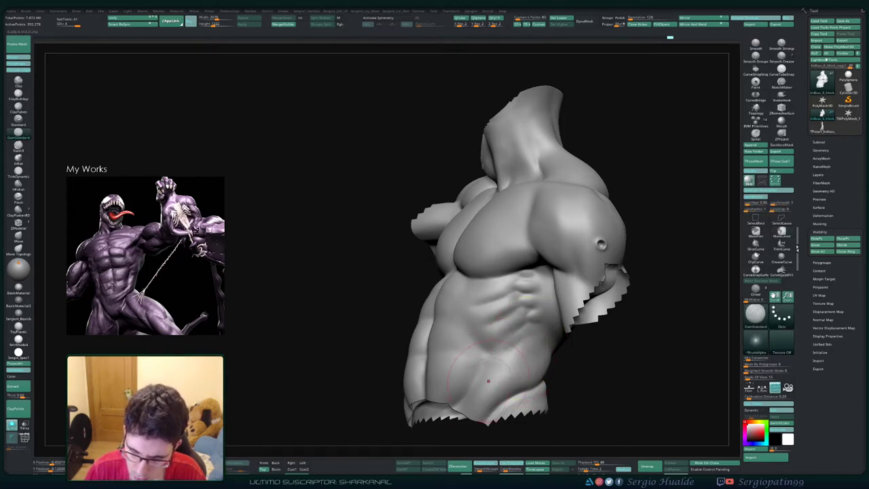
mouse_move(489, 378)
right_mouse_down()
mouse_move(511, 358)
mouse_move(496, 384)
mouse_move(483, 375)
right_mouse_up()
key("shift")
- Rework the left oblique and lower abdomen with the Clay brush and smooth the transitions between the muscles
key("b")
key("c")
key("l")
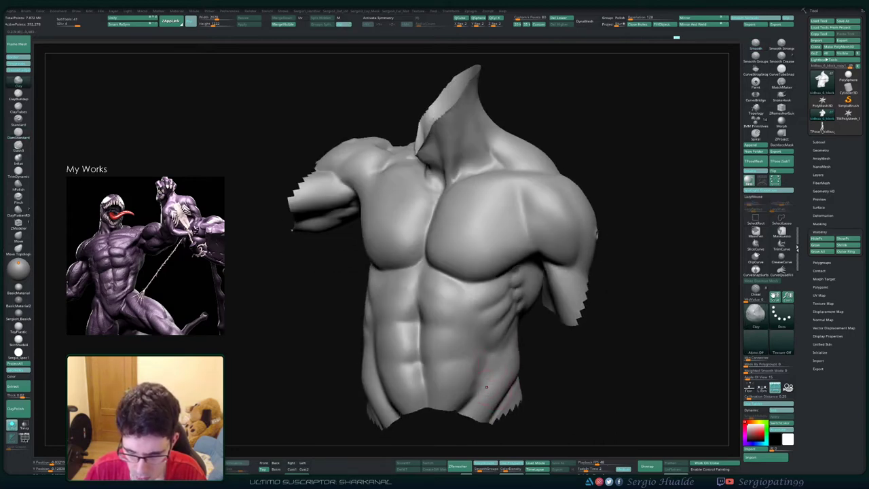
key("shift")
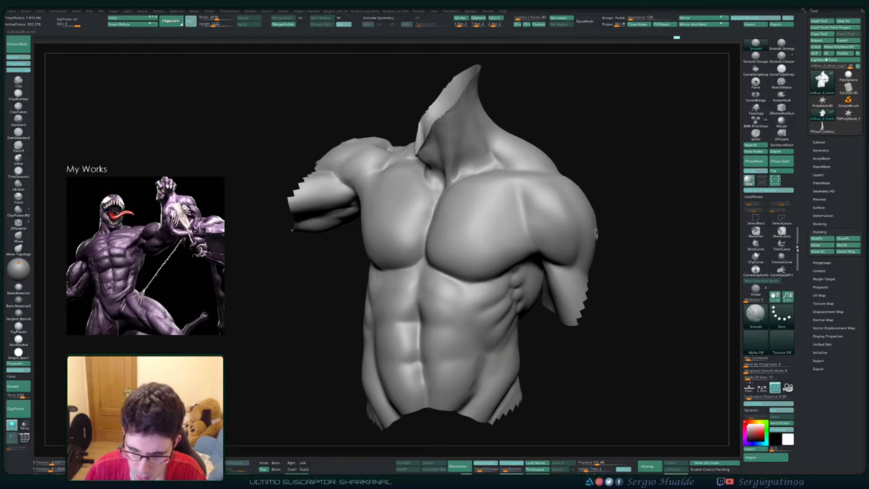
left_click_drag(490, 382, 487, 359, "shift")
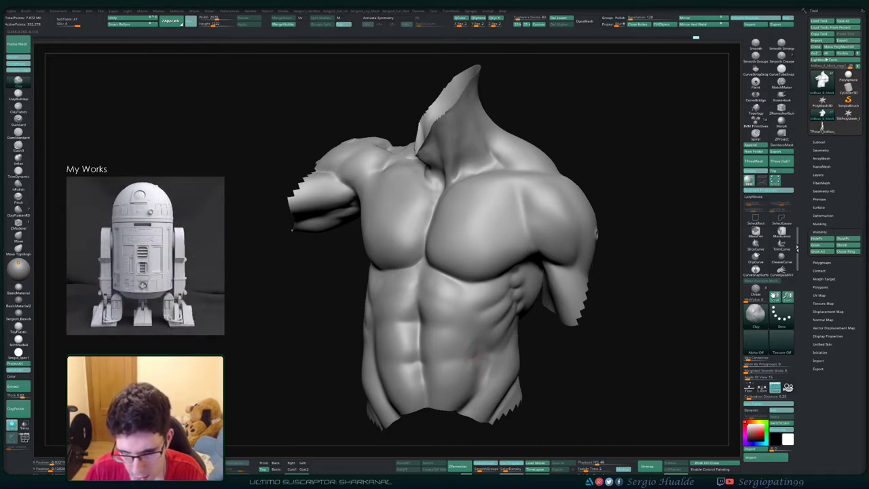
left_click_drag(473, 352, 479, 334, "shift")
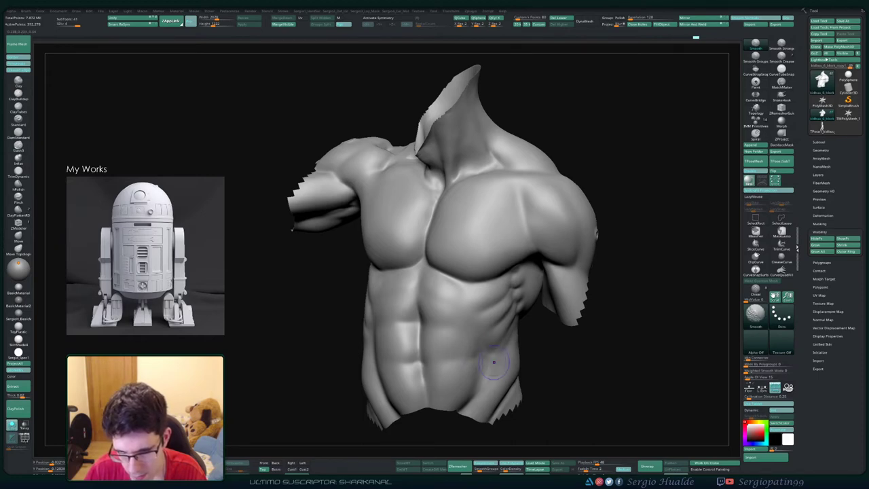
mouse_move(494, 362)
right_mouse_down()
mouse_move(506, 360)
mouse_move(479, 347)
mouse_move(489, 381)
mouse_move(511, 379)
right_mouse_up()
left_click_drag(487, 378, 487, 384, "shift")
right_click_drag(490, 391, 509, 375)
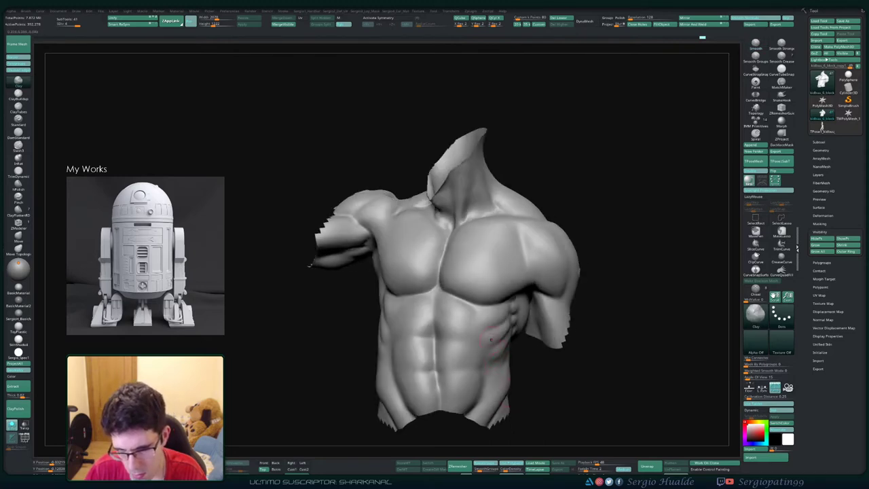
- Unhide the full body mesh, switch to the Move brush and lower the mesh by three subdivision levels
mouse_move(506, 371)
right_mouse_down()
mouse_move(505, 359)
mouse_move(477, 387)
mouse_move(521, 367)
mouse_move(517, 359)
right_mouse_up()
key("b")
key("m")
key("v")
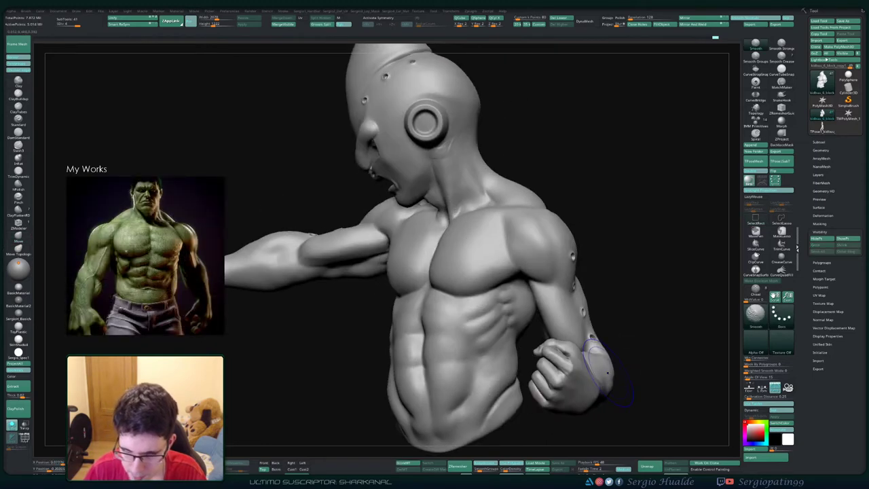
key("shift+d")
key("shift+d")
key("shift+d")
left_click_drag(533, 438, 566, 332, "alt")
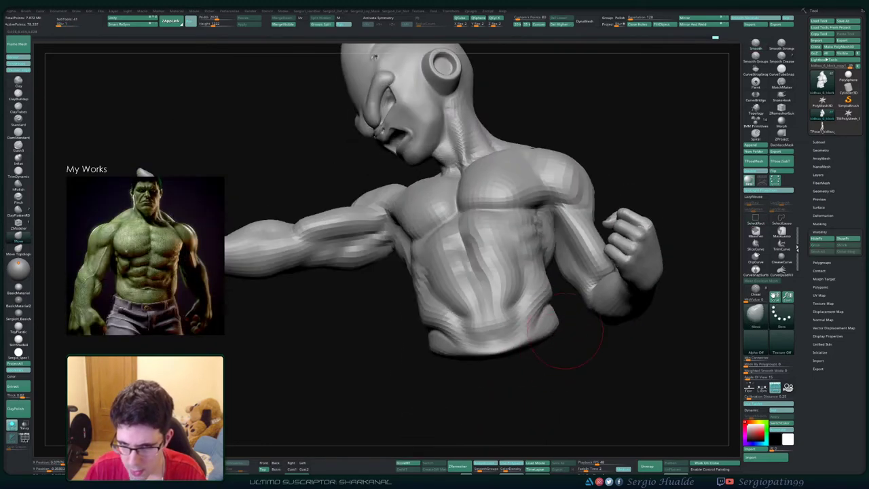
- Hide the bent left forearm and fist with a lasso selection to expose the side of the torso
left_click_drag(388, 299, 379, 303, "ctrl")
left_click_drag(569, 366, 570, 354)
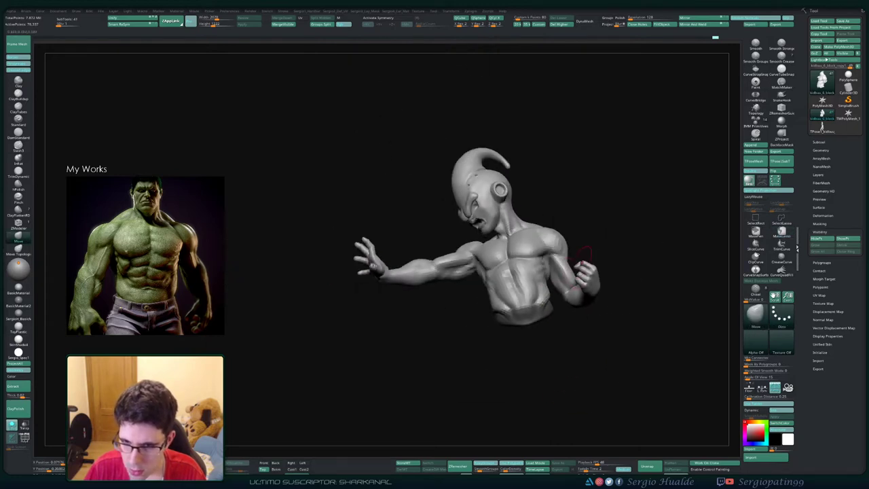
mouse_move(598, 237)
left_mouse_down("ctrl+alt+shift")
mouse_move(563, 260)
mouse_move(552, 291)
mouse_move(564, 308)
left_mouse_up("ctrl+alt+shift")
left_click_drag(620, 256, 589, 309, "ctrl+alt+shift")
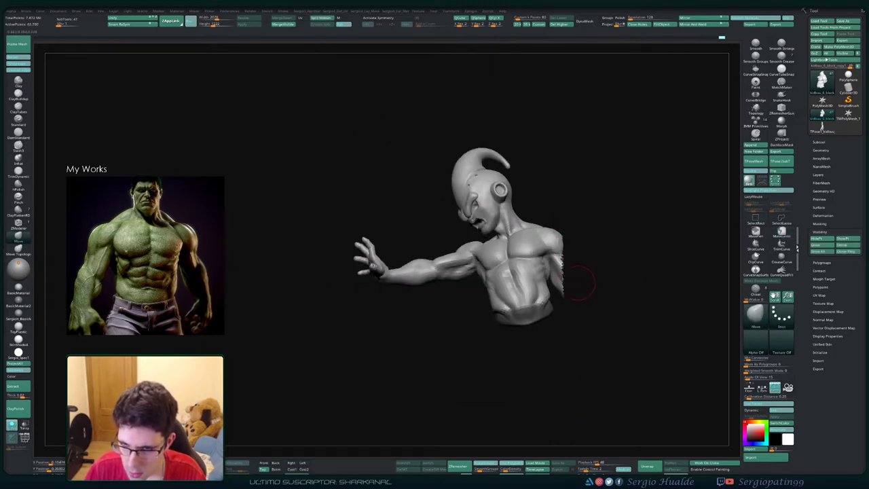
left_click(782, 219, "ctrl+shift")
right_click_drag(598, 217, 592, 251, "ctrl")
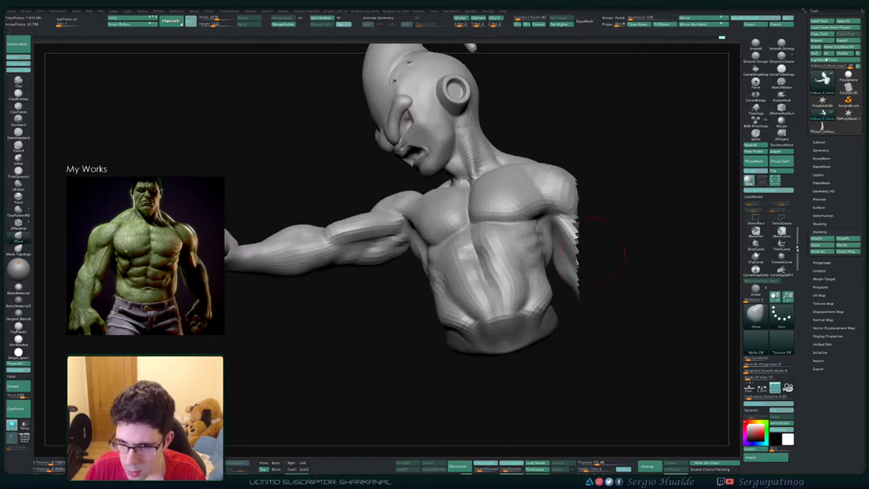
mouse_move(601, 192)
left_mouse_down("ctrl+alt+shift")
mouse_move(568, 219)
mouse_move(560, 260)
mouse_move(598, 348)
left_mouse_up("ctrl+alt+shift")
- Adjust the contour of the left waist and flank with the Move brush, checking the torso from behind and the side
mouse_move(606, 339)
right_mouse_down()
mouse_move(504, 327)
mouse_move(557, 316)
right_mouse_up()
left_click_drag(555, 315, 546, 314)
right_click_drag(567, 305, 544, 290)
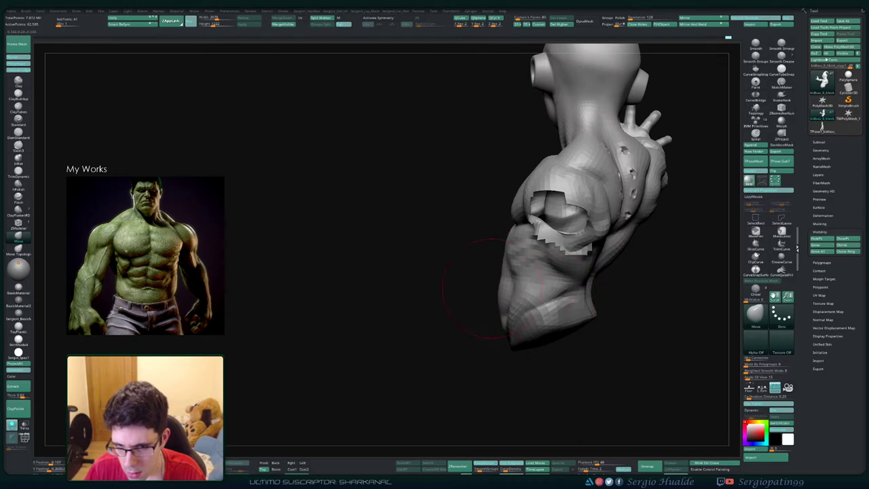
right_click_drag(476, 290, 604, 234)
right_click_drag(503, 266, 570, 269)
key("s")
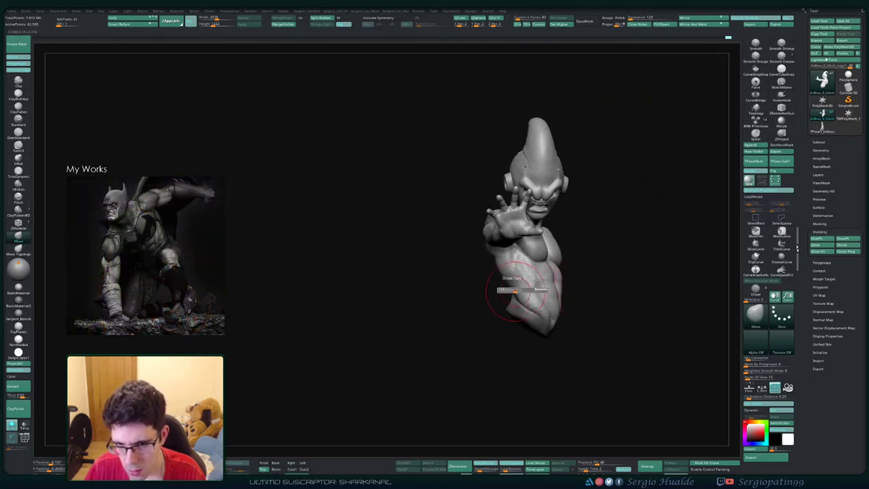
left_click_drag(510, 291, 518, 289)
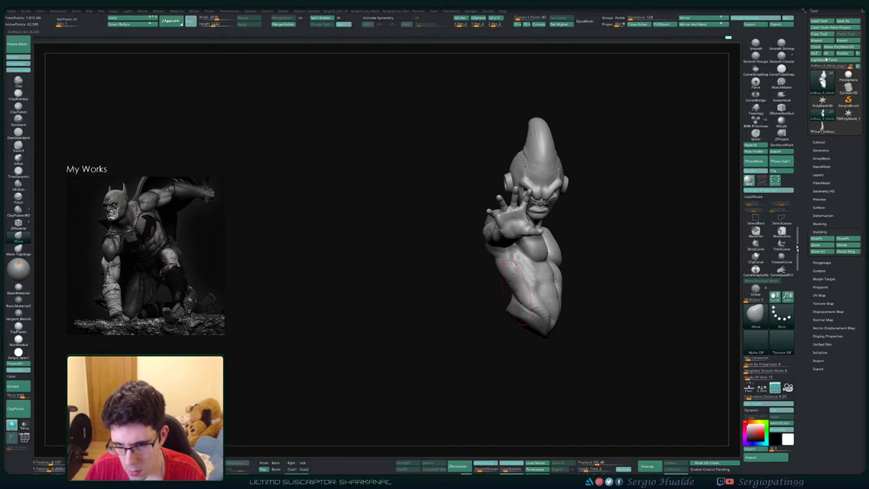
right_click_drag(520, 293, 503, 252)
right_click_drag(605, 302, 633, 311)
- Unhide the left arm, raise the body mesh three subdivision levels, and check it briefly together with the other subtools
left_click(634, 312, "ctrl+shift")
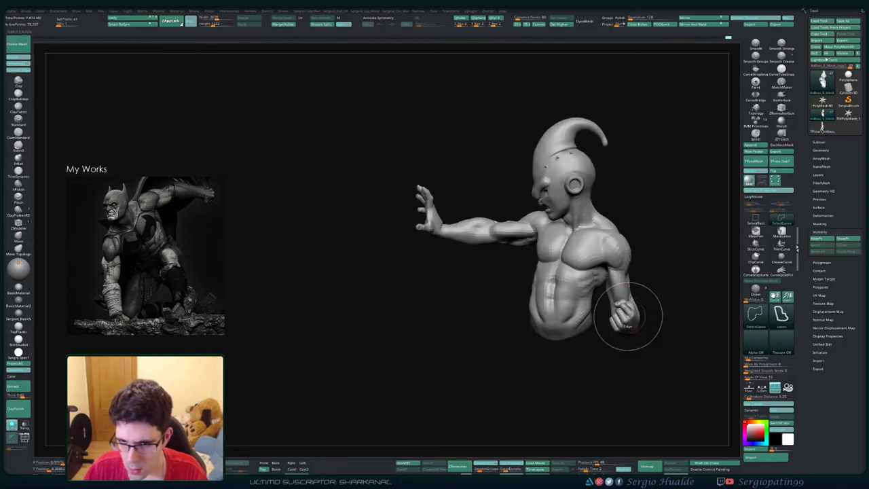
key("alt+shift+s")
right_click_drag(527, 316, 548, 323)
key("d")
key("d")
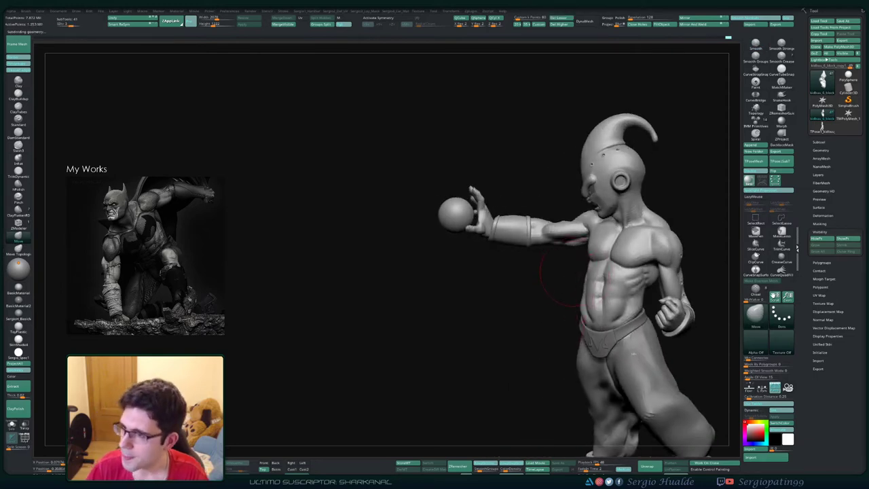
key("d")
key("alt+shift+s")
mouse_move(599, 280)
right_mouse_down()
mouse_move(617, 281)
mouse_move(558, 294)
right_mouse_up()
mouse_move(558, 295)
right_mouse_down("ctrl")
mouse_move(559, 326)
mouse_move(602, 325)
mouse_move(547, 325)
right_mouse_up("ctrl")
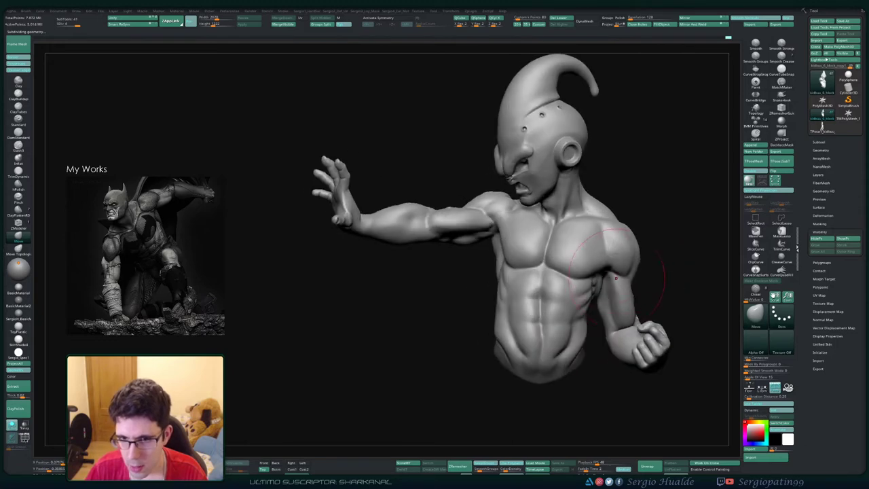
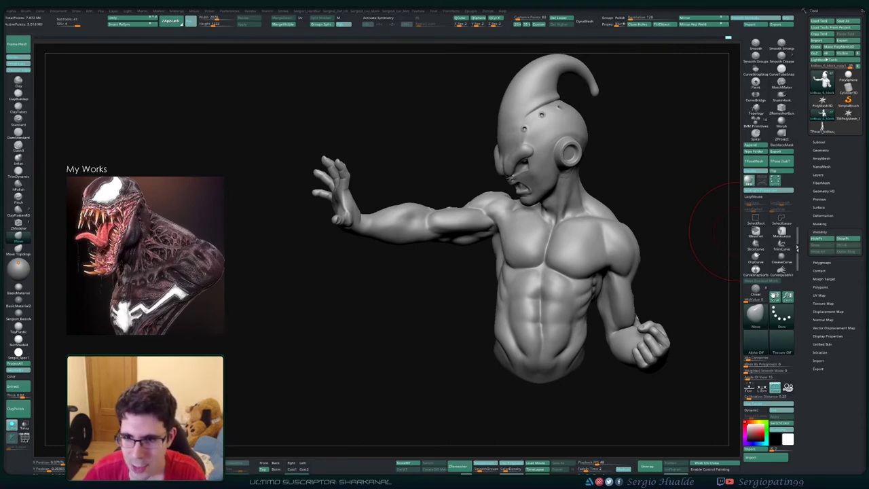
- Examine the upper body's overall anatomy and silhouette from several angles
left_click_drag(739, 232, 732, 230)
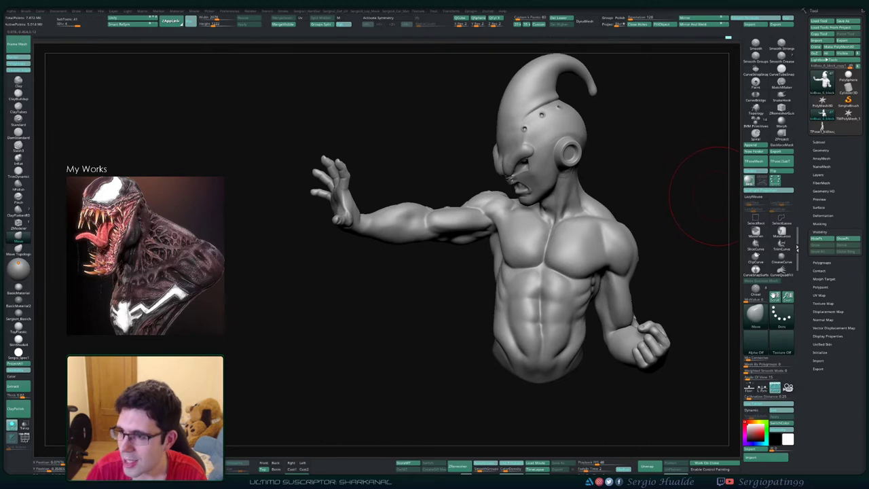
left_click_drag(718, 202, 706, 208)
mouse_move(682, 243)
left_mouse_down("alt")
mouse_move(620, 240)
mouse_move(614, 252)
mouse_move(639, 256)
left_mouse_up("alt")
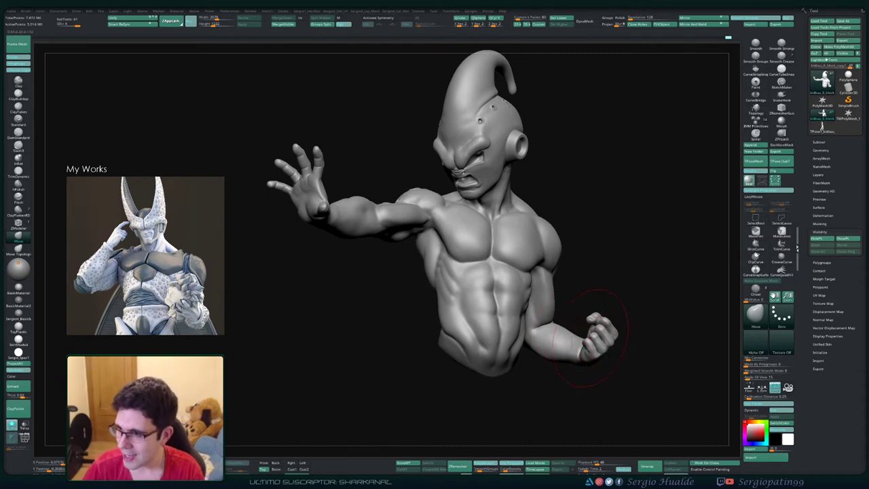
key("s")
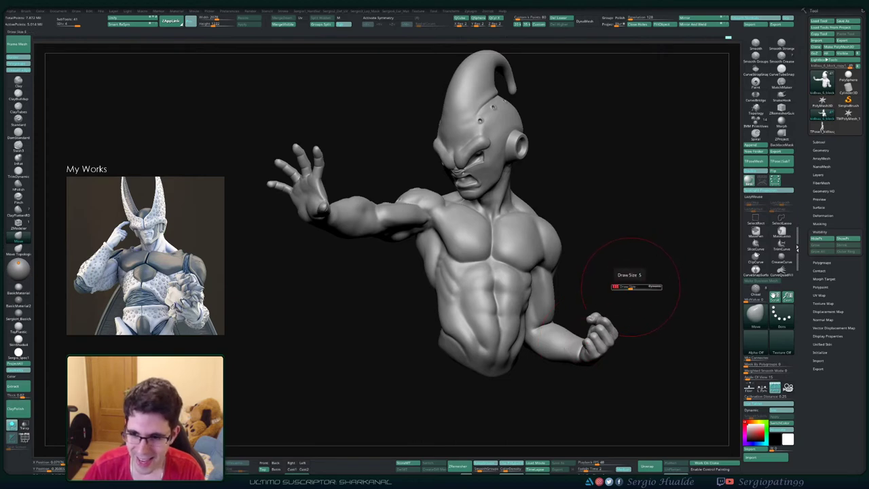
left_click_drag(632, 287, 624, 288)
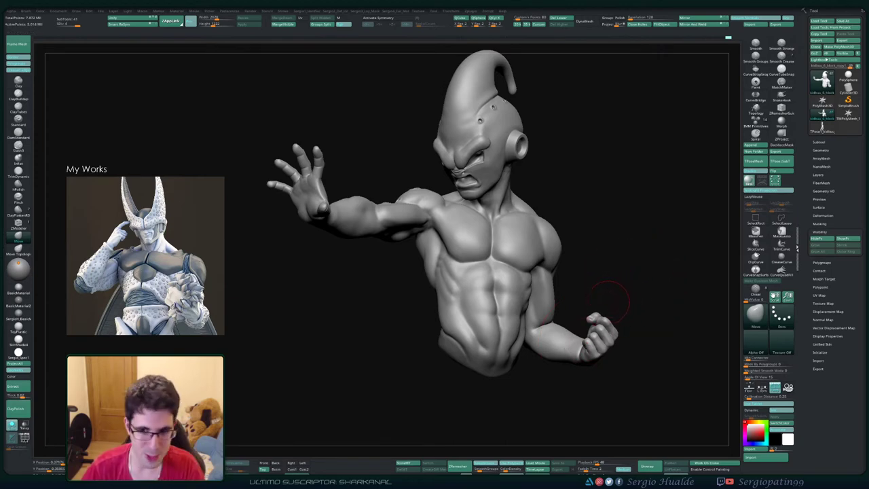
left_click_drag(640, 264, 600, 261)
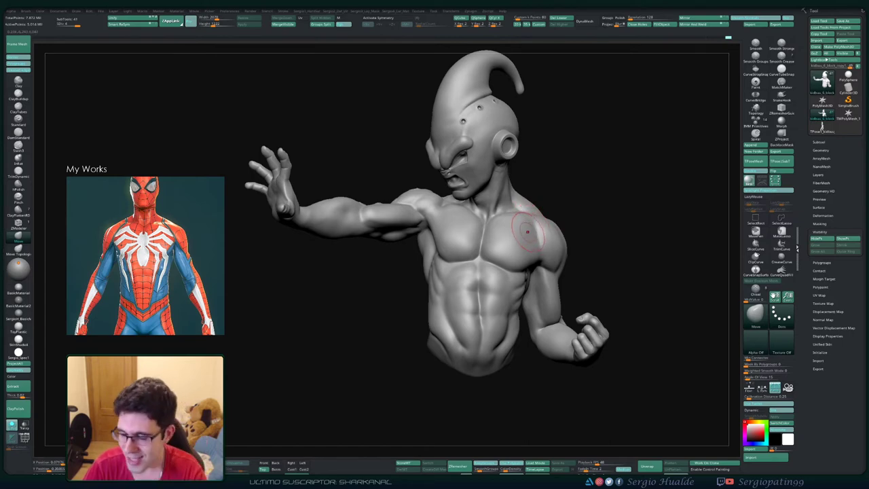
left_click_drag(579, 223, 565, 226)
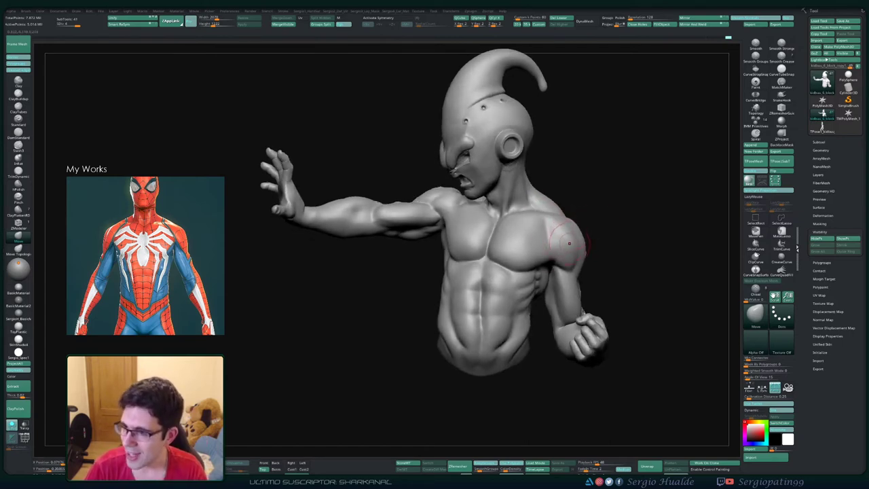
right_click_drag(633, 233, 633, 223)
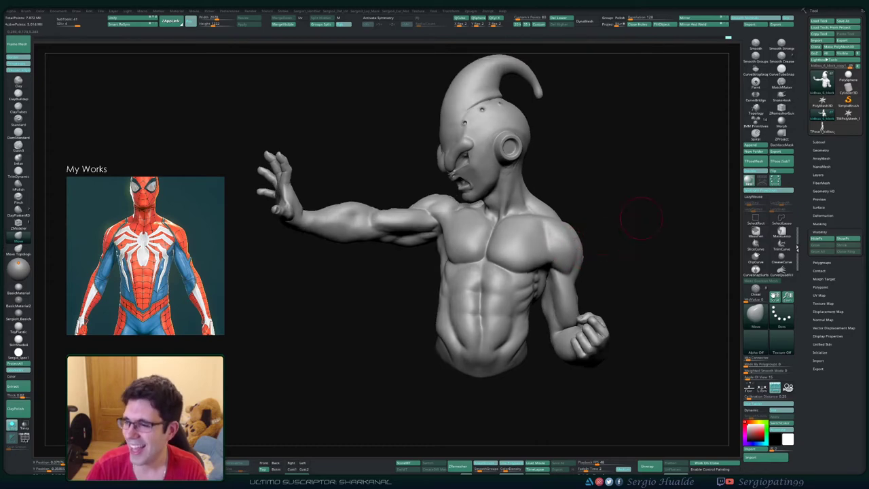
mouse_move(594, 242)
right_mouse_down("ctrl")
mouse_move(591, 264)
mouse_move(520, 291)
mouse_move(517, 272)
mouse_move(547, 282)
right_mouse_up("ctrl")
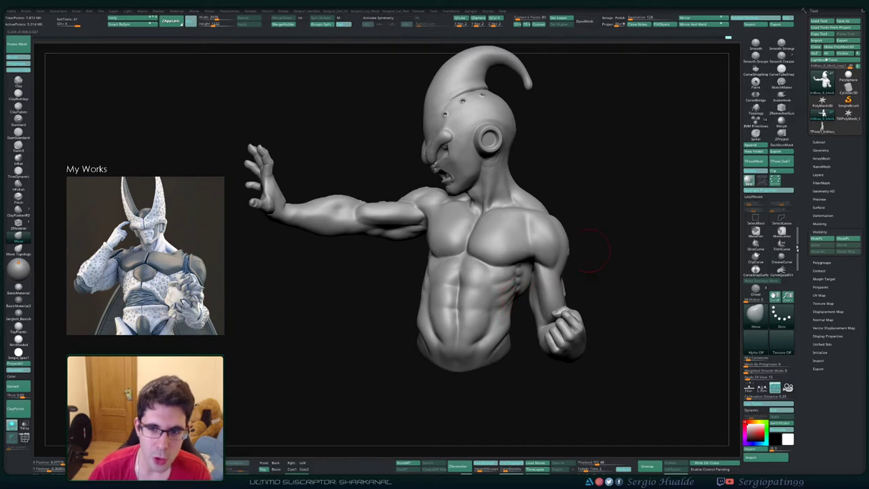
mouse_move(590, 250)
right_mouse_down()
mouse_move(603, 253)
mouse_move(601, 267)
right_mouse_up()
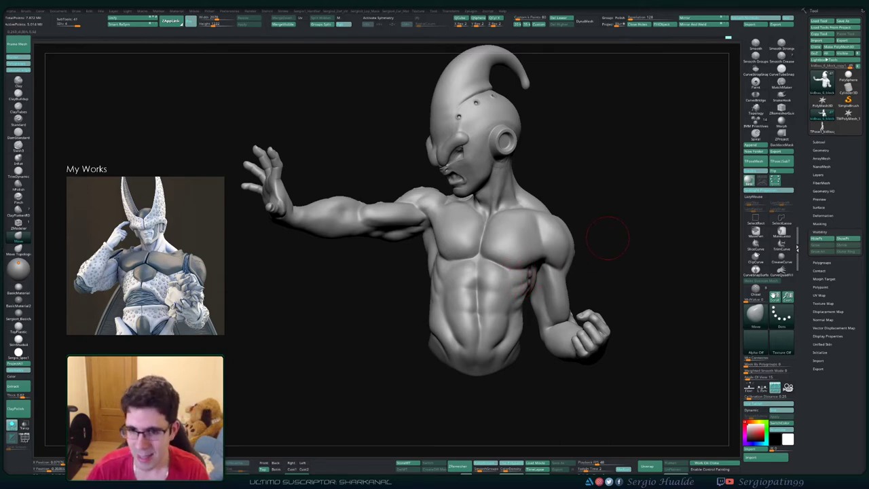
right_click_drag(608, 237, 626, 250)
mouse_move(467, 247)
right_mouse_down()
mouse_move(481, 248)
mouse_move(480, 280)
mouse_move(454, 275)
mouse_move(450, 251)
right_mouse_up()
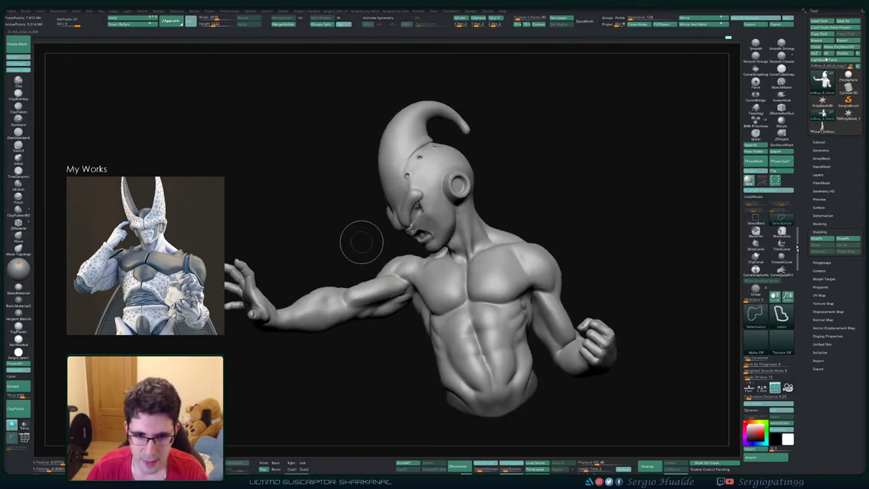
- Isolate the outstretched arm's shoulder and upper arm with a lasso selection, hiding the rest of the body
mouse_move(361, 242)
left_mouse_down("ctrl+shift")
mouse_move(390, 336)
mouse_move(427, 285)
mouse_move(380, 244)
mouse_move(360, 242)
left_mouse_up("ctrl+shift")
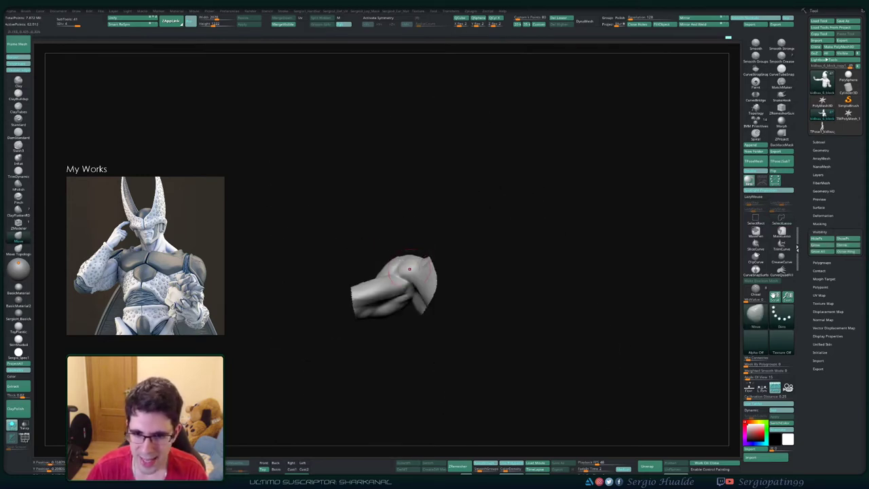
right_click_drag(409, 269, 416, 299)
right_click_drag(416, 231, 434, 299, "ctrl")
- Build up the muscle mass where the outstretched arm's deltoid meets the torso with the Clay brush
key("s")
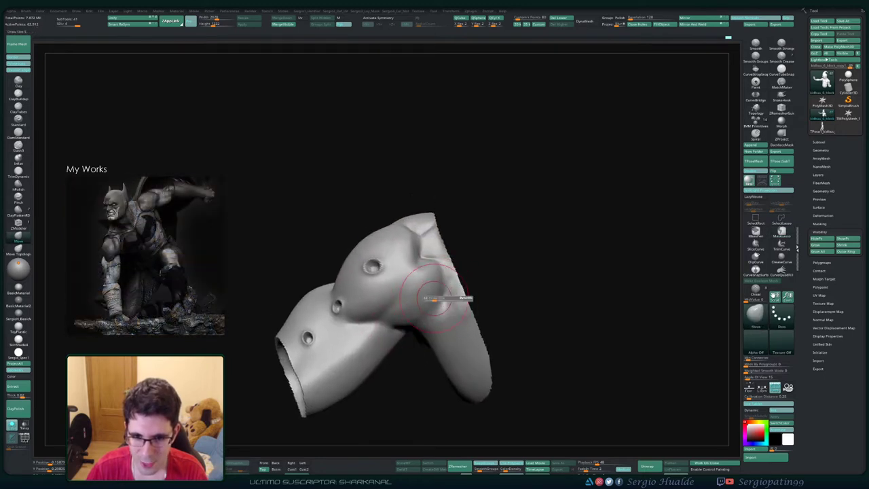
key("1")
left_click_drag(434, 272, 438, 270)
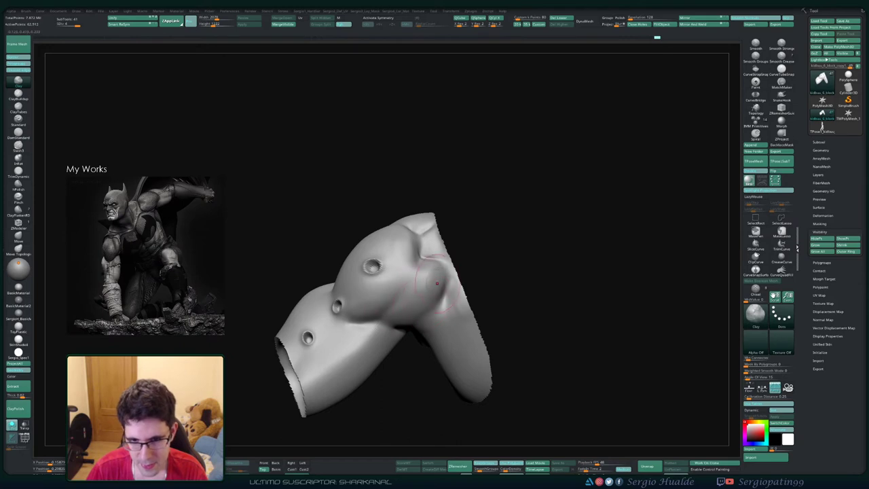
mouse_move(433, 277)
right_mouse_down()
mouse_move(432, 256)
mouse_move(417, 286)
right_mouse_up()
- Define the crease around the deltoid with the DamStandard brush, and blend the neighbouring muscle with Clay and Smooth
key("2")
key("s")
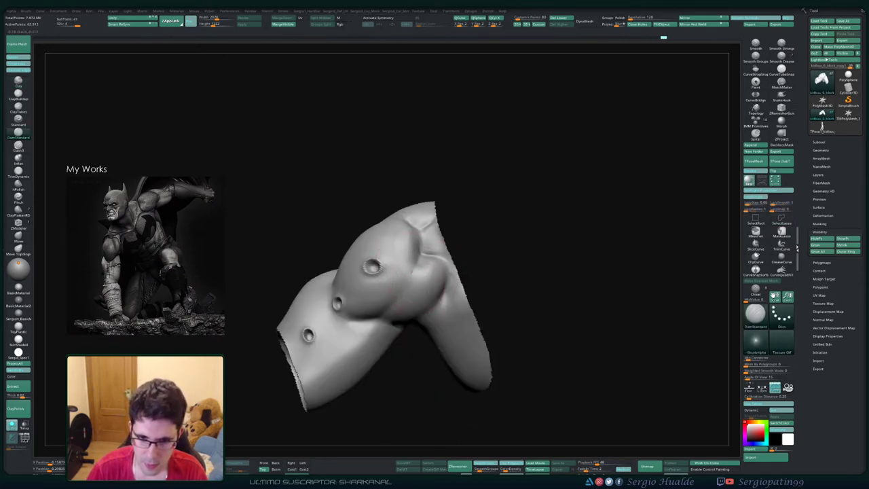
mouse_move(384, 313)
left_mouse_down()
mouse_move(420, 280)
mouse_move(395, 317)
left_mouse_up()
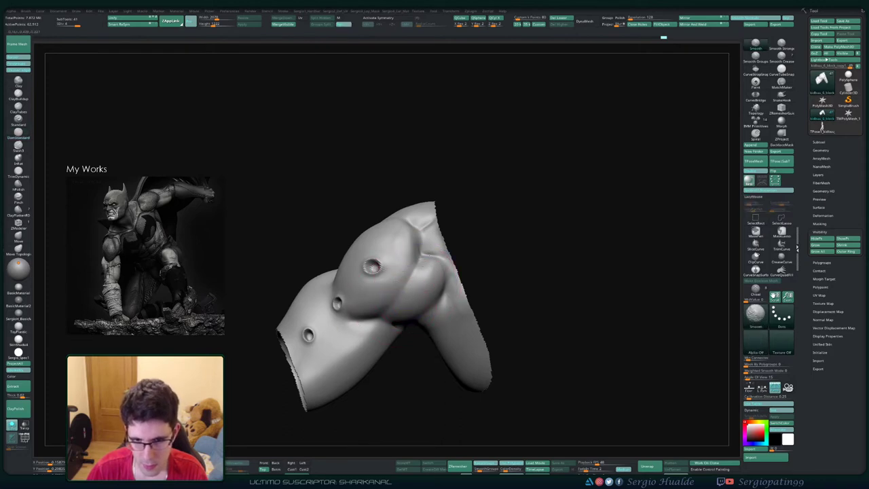
key("1")
left_click_drag(427, 281, 417, 296)
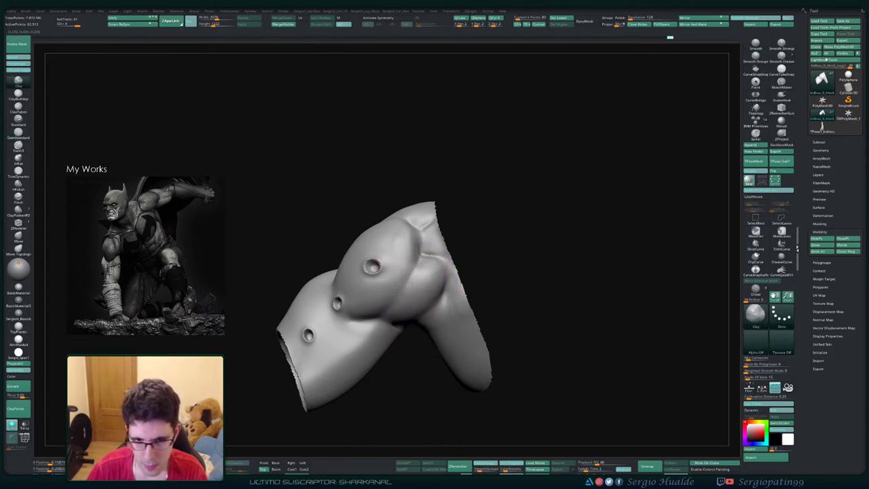
left_click_drag(416, 255, 435, 261, "shift")
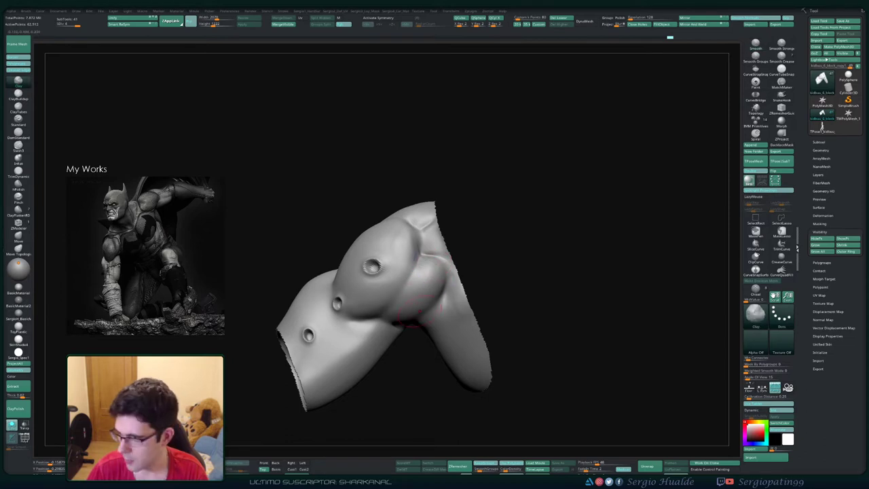
- Smooth the transitions between the deltoid and the torso muscles beside it, working from several angles
mouse_move(401, 289)
right_mouse_down("alt")
mouse_move(426, 305)
mouse_move(426, 319)
mouse_move(424, 292)
mouse_move(436, 276)
right_mouse_up("alt")
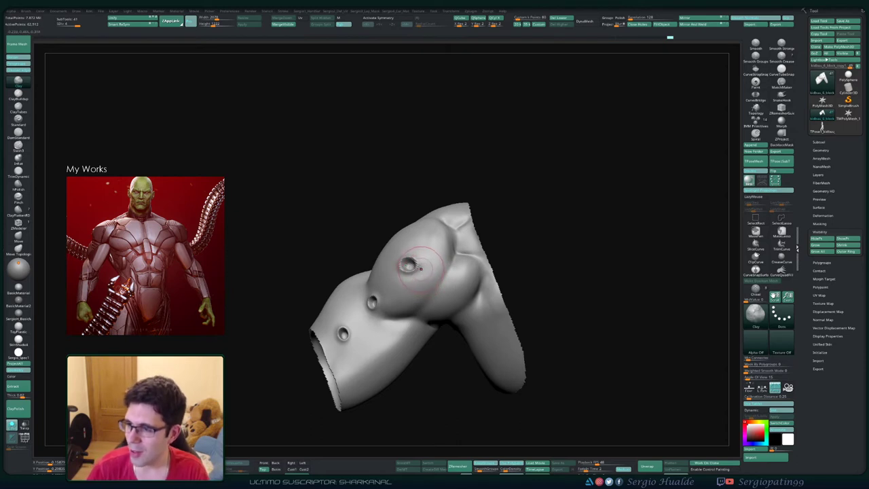
mouse_move(433, 260)
right_mouse_down()
mouse_move(474, 264)
mouse_move(448, 266)
right_mouse_up()
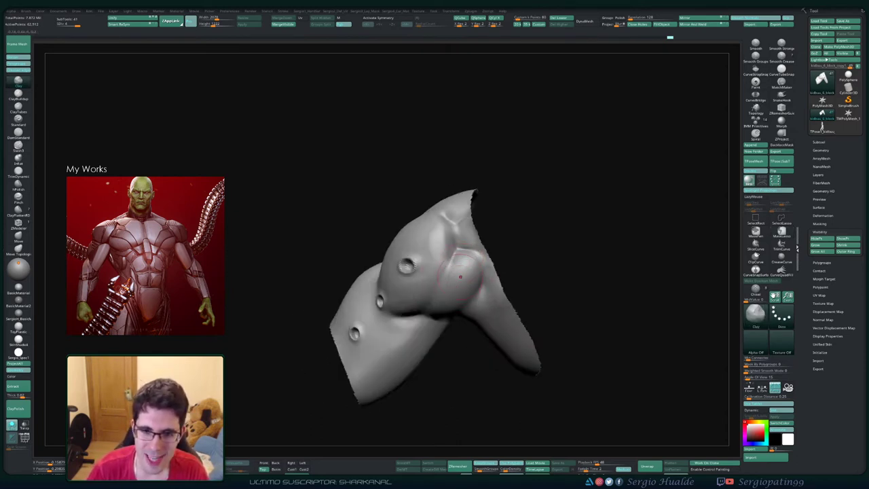
left_click_drag(461, 277, 468, 263, "shift")
right_click_drag(459, 263, 469, 280)
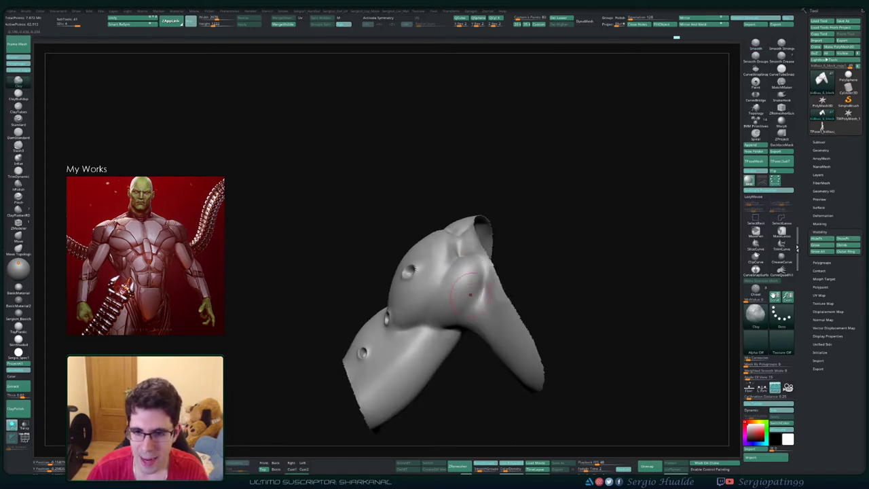
left_click_drag(474, 271, 469, 272, "shift")
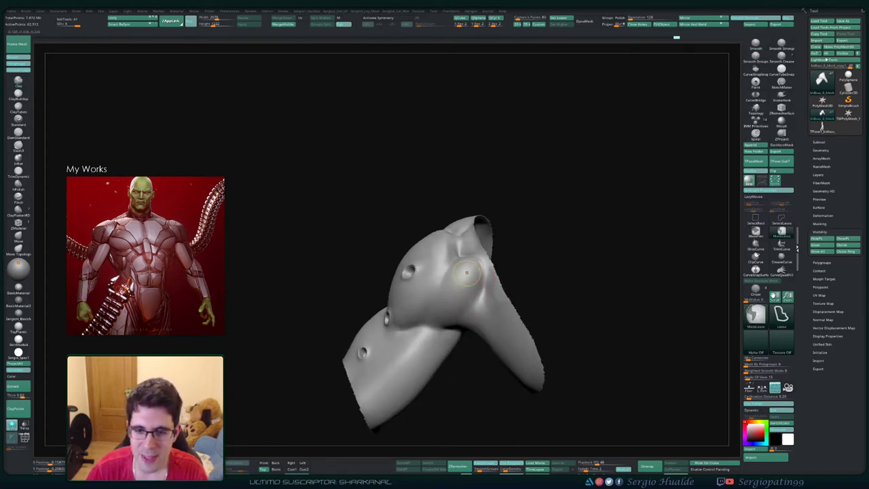
right_click_drag(468, 273, 465, 256)
left_click_drag(465, 255, 461, 244, "shift")
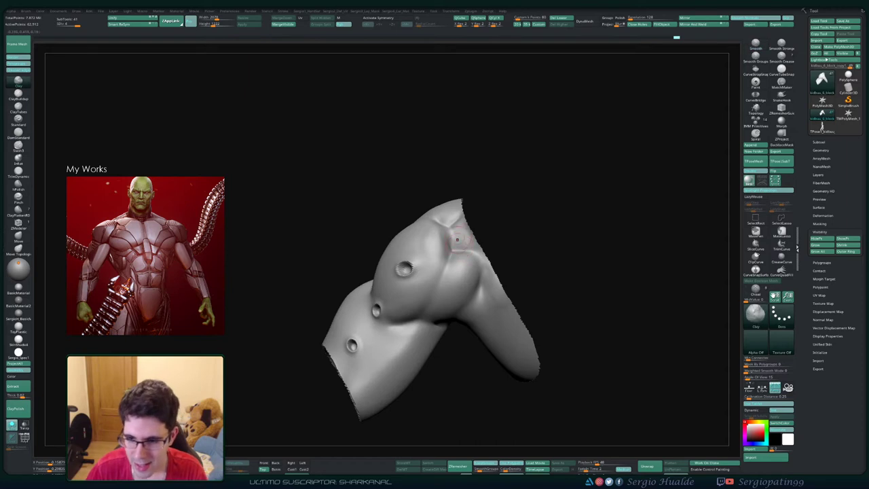
mouse_move(463, 246)
right_mouse_down("alt")
mouse_move(461, 286)
mouse_move(459, 271)
right_mouse_up("alt")
left_click_drag(458, 269, 456, 263, "shift")
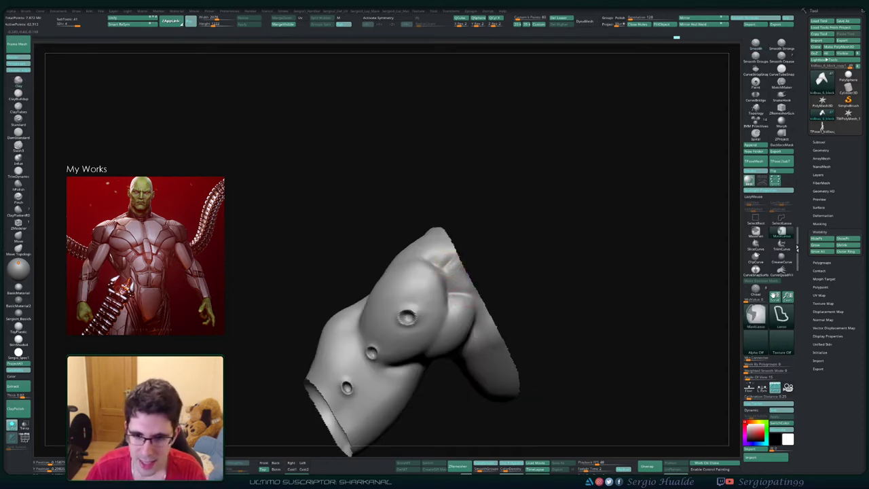
- Fill out the surface between the shoulder creases and soften the deltoid's edge with Clay and Smooth strokes
right_click_drag(458, 265, 465, 261, "ctrl")
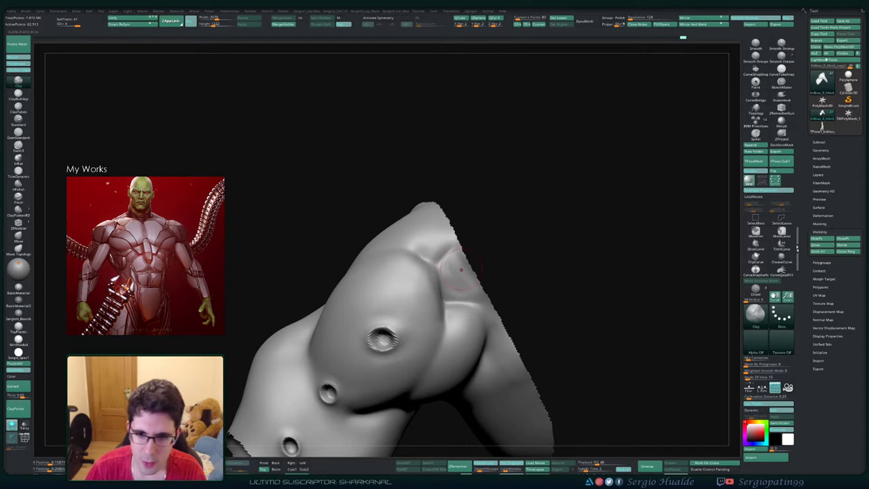
mouse_move(449, 266)
left_mouse_down()
mouse_move(464, 252)
mouse_move(459, 287)
left_mouse_up()
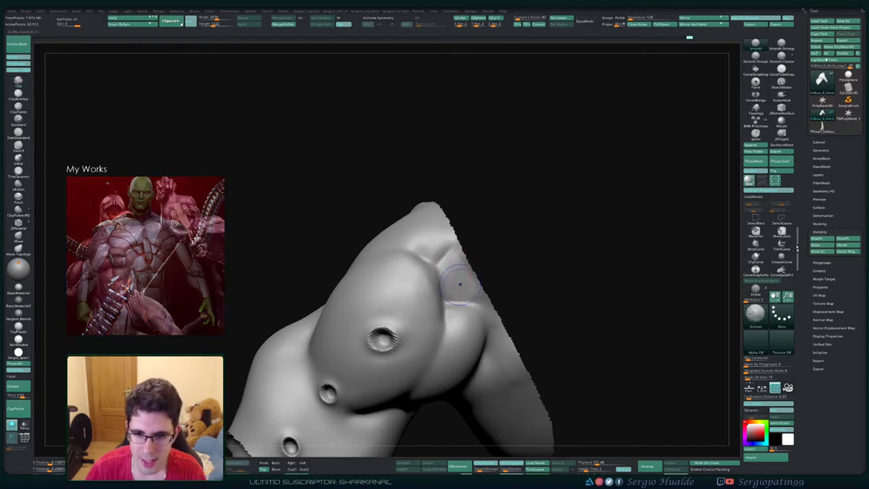
right_click_drag(460, 286, 440, 273)
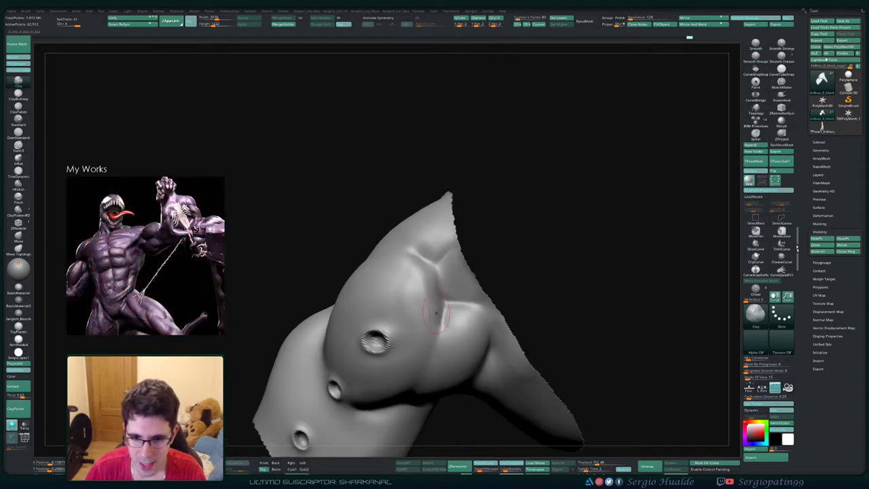
mouse_move(443, 315)
left_mouse_down()
mouse_move(418, 311)
mouse_move(406, 279)
left_mouse_up()
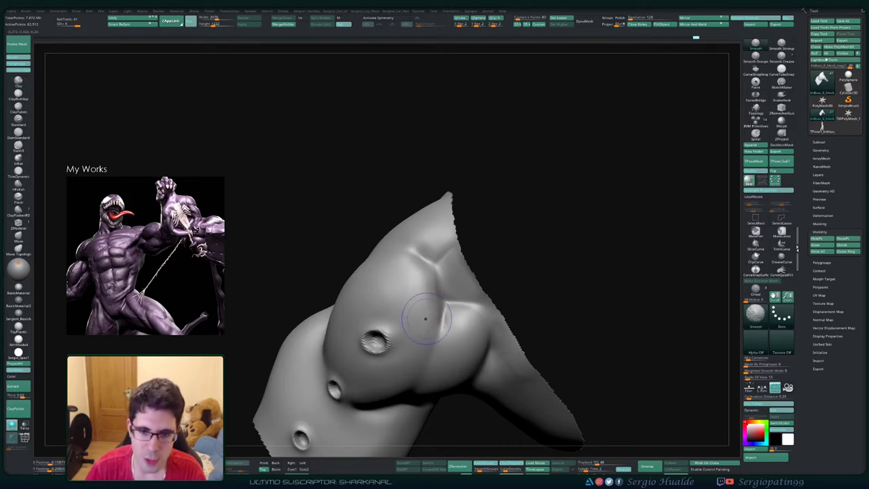
- Adjust the deltoid's edge beside the upper shoulder crease with the Move brush, resizing the brush to suit
right_click_drag(425, 317, 422, 284)
key("b")
key("m")
key("v")
key("s")
left_click_drag(422, 284, 423, 284)
key("s")
right_click_drag(425, 284, 420, 281)
key("s")
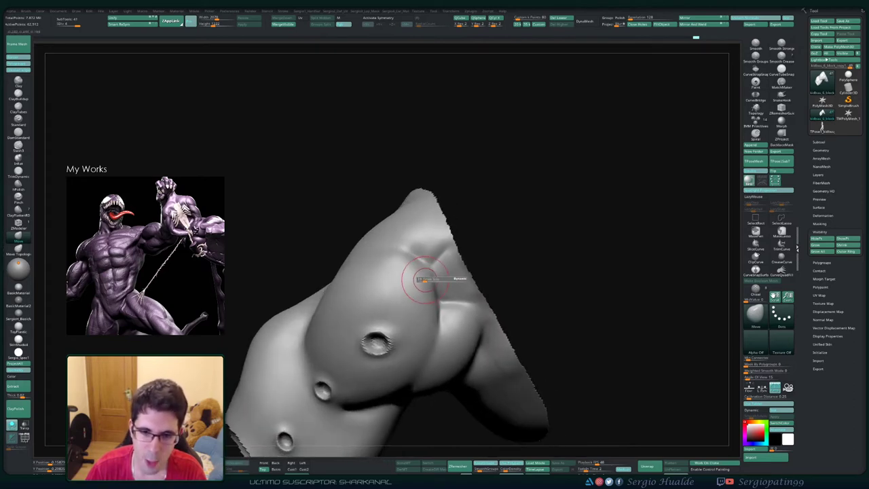
left_click_drag(420, 279, 421, 279)
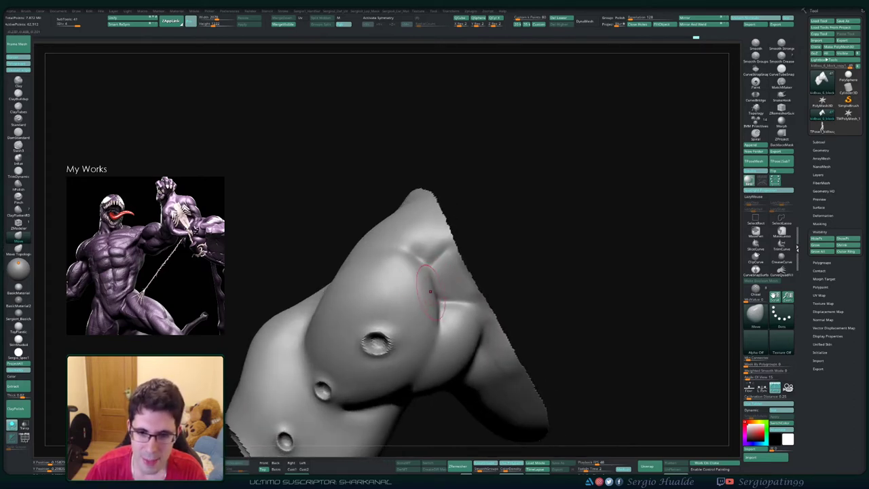
- Add volume to the other side of the deltoid with the Clay brush and smooth its surface
mouse_move(431, 288)
right_mouse_down()
mouse_move(409, 308)
mouse_move(421, 351)
mouse_move(384, 372)
right_mouse_up()
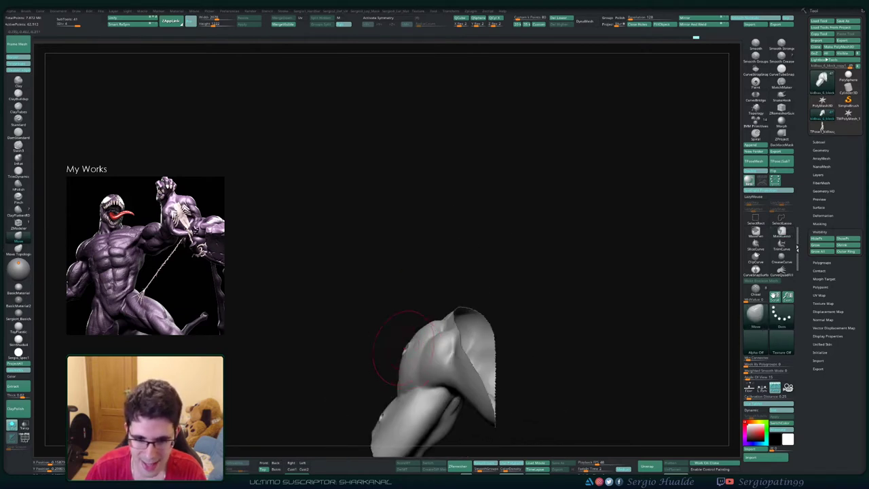
right_click_drag(407, 345, 394, 360)
key("1")
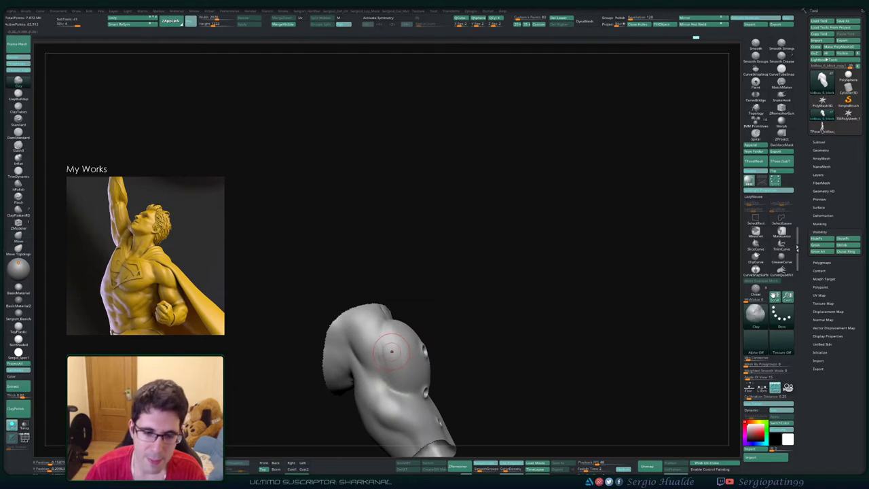
left_click_drag(392, 351, 387, 349)
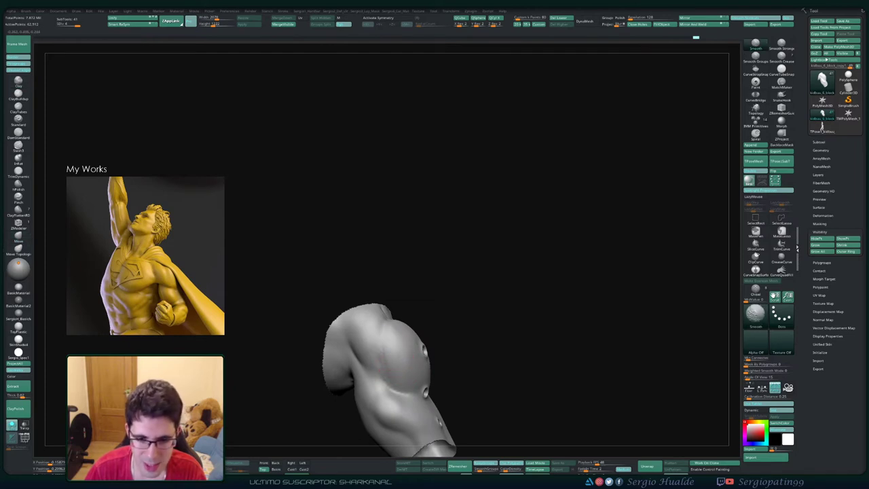
right_click_drag(379, 372, 367, 370)
left_click_drag(411, 369, 414, 365, "shift")
- Reshape the contour between the deltoid and the upper arm with the Move brush
mouse_move(387, 373)
right_mouse_down()
mouse_move(411, 378)
mouse_move(385, 386)
right_mouse_up()
key("2")
key("s")
left_click_drag(390, 388, 396, 385)
right_click_drag(386, 391, 398, 396)
left_click_drag(398, 396, 380, 390)
right_click_drag(383, 390, 407, 389)
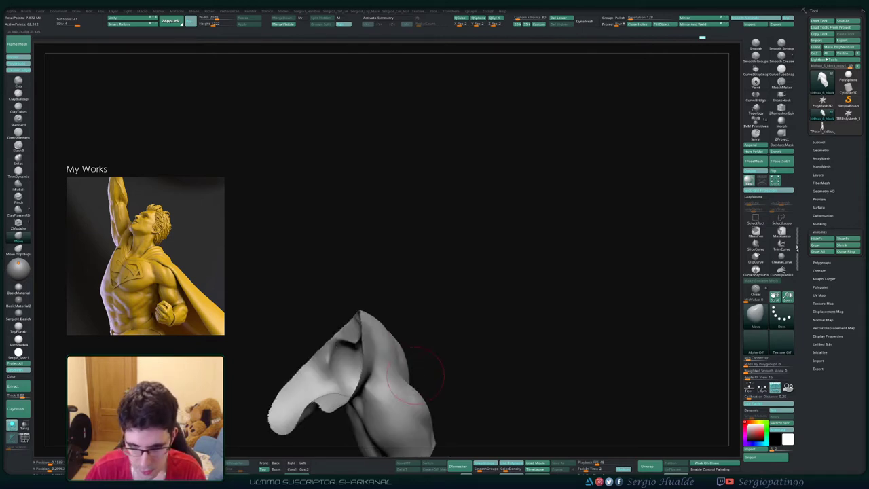
- Refine the upper arm muscle and its junction with the deltoid using the Clay brush
right_click_drag(442, 364, 413, 391)
key("1")
right_click_drag(413, 391, 409, 373, "alt")
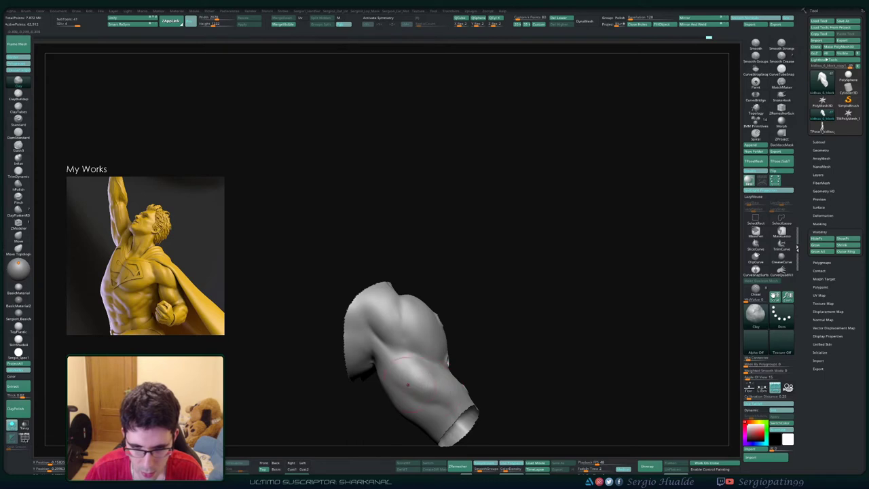
mouse_move(438, 395)
right_mouse_down()
mouse_move(440, 386)
mouse_move(462, 388)
mouse_move(392, 361)
mouse_move(385, 343)
right_mouse_up()
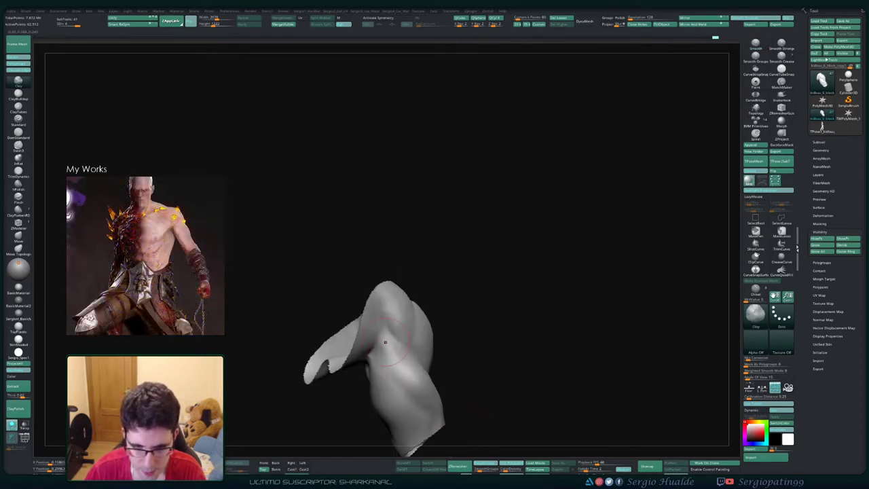
mouse_move(392, 411)
right_mouse_down()
mouse_move(390, 359)
mouse_move(377, 351)
right_mouse_up()
- Try to carve the groove between the shoulder and the upper arm with the DamStandard brush
key("ctrl+shift+d")
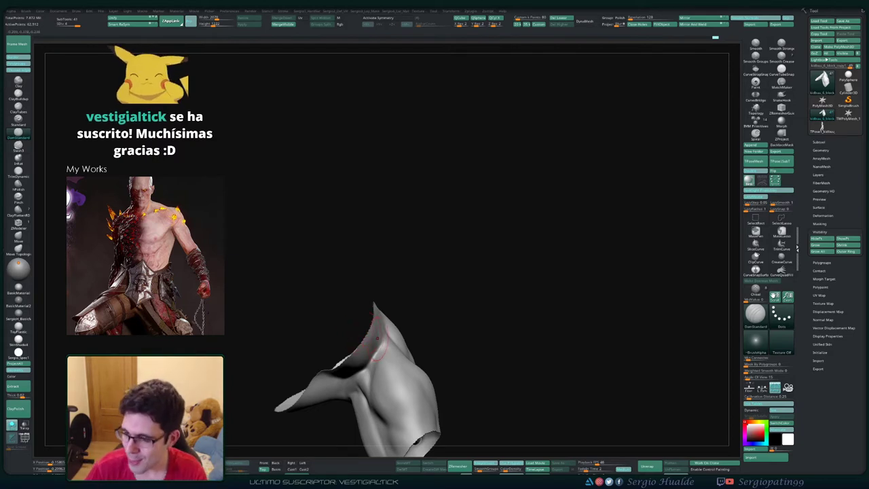
right_click_drag(378, 338, 381, 275)
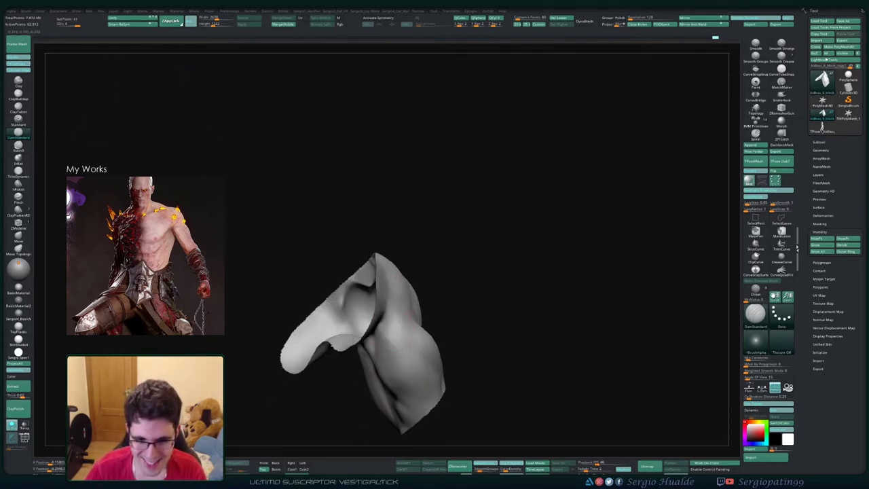
right_click_drag(394, 311, 409, 340)
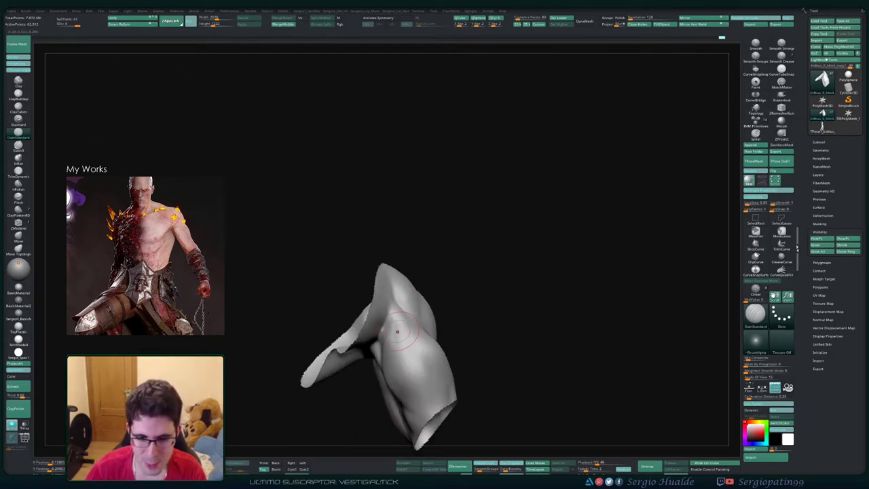
key("ctrl+z")
- Refine the upper arm's muscle volumes and their transition into the deltoid and armpit with the Clay brush
key("1")
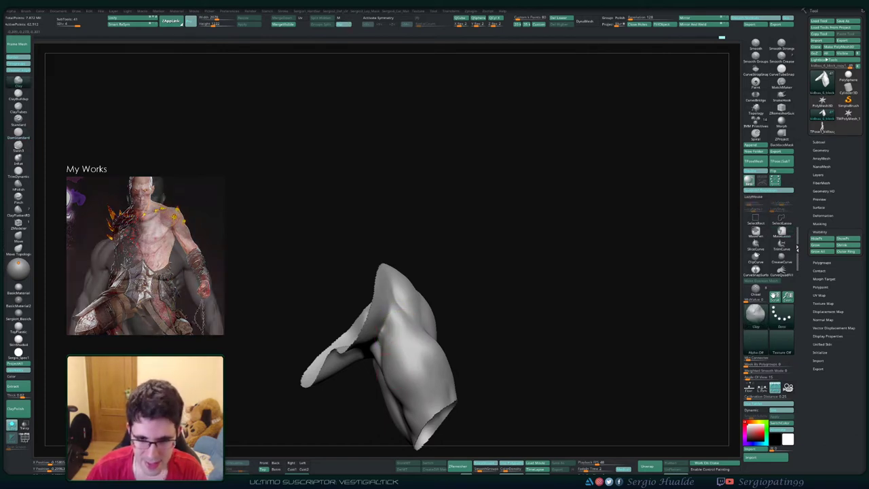
right_click_drag(389, 371, 397, 357)
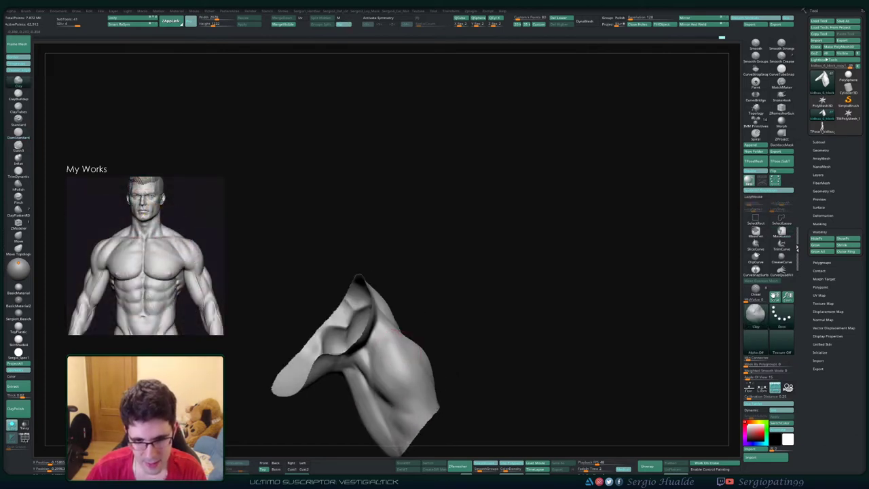
right_click_drag(388, 391, 392, 344)
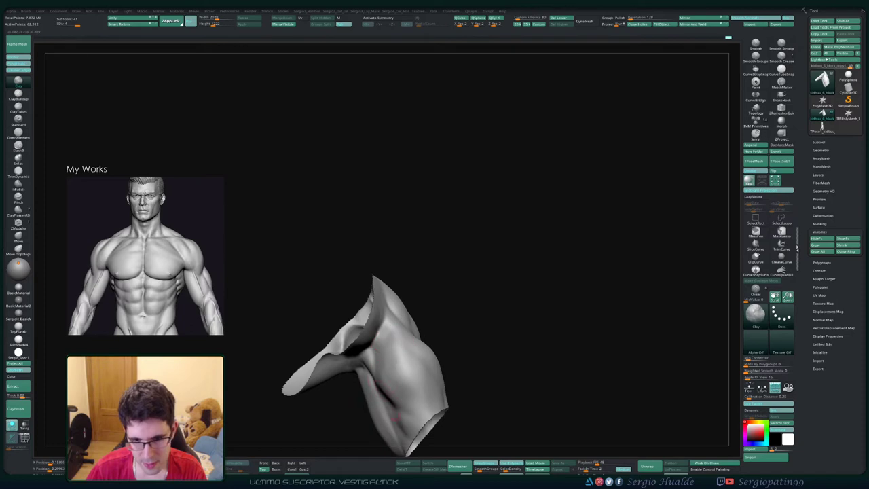
right_click_drag(404, 376, 407, 338)
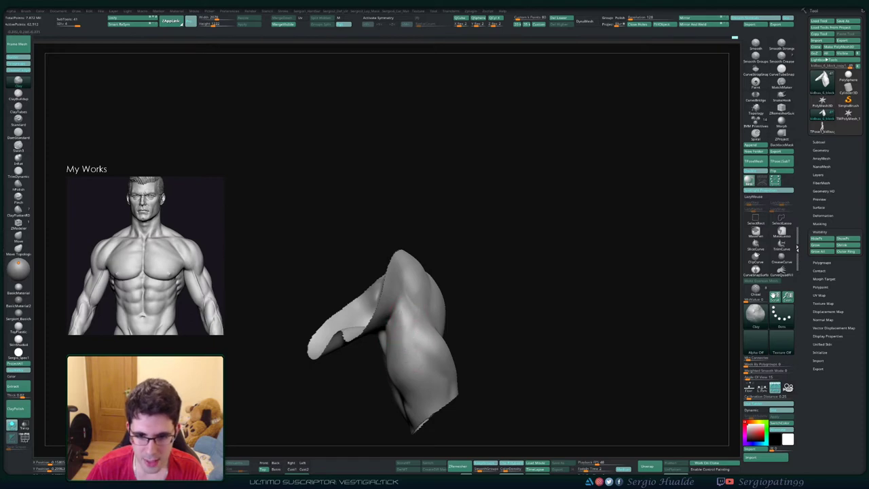
mouse_move(409, 358)
right_mouse_down()
mouse_move(385, 358)
mouse_move(411, 354)
right_mouse_up()
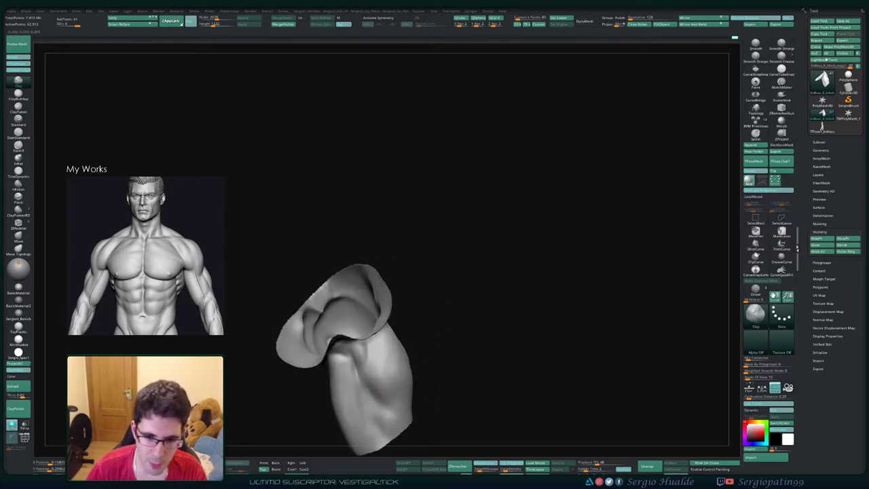
right_click_drag(391, 402, 394, 329)
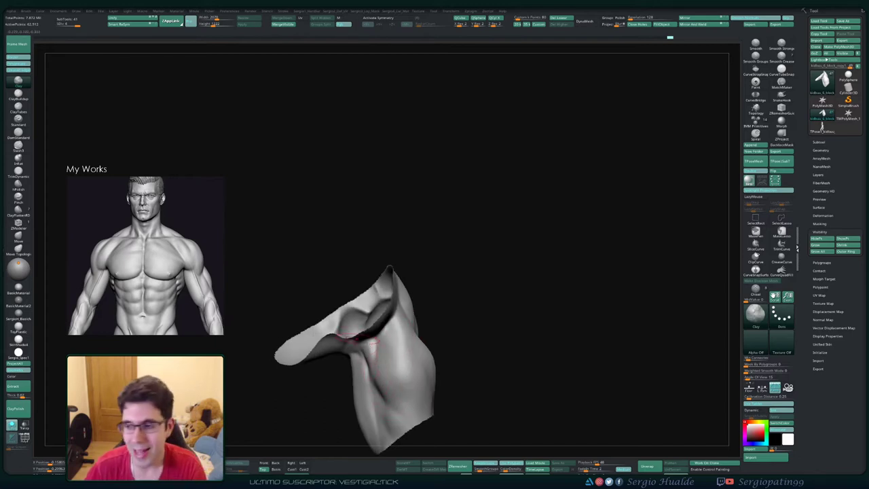
mouse_move(374, 328)
right_mouse_down()
mouse_move(332, 340)
mouse_move(391, 346)
mouse_move(398, 376)
mouse_move(385, 332)
right_mouse_up()
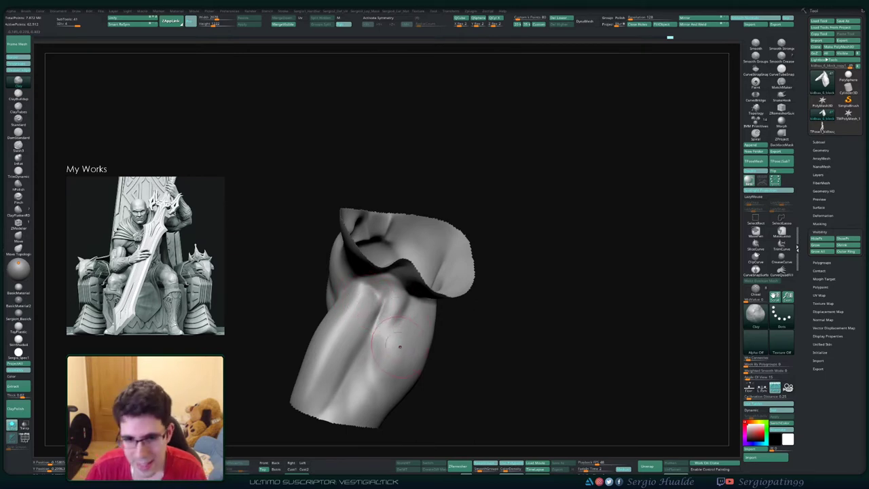
- Carve the separation between the muscles on the underside of the upper arm with the DamStandard brush
right_click_drag(400, 347, 402, 320)
key("b")
key("d")
key("s")
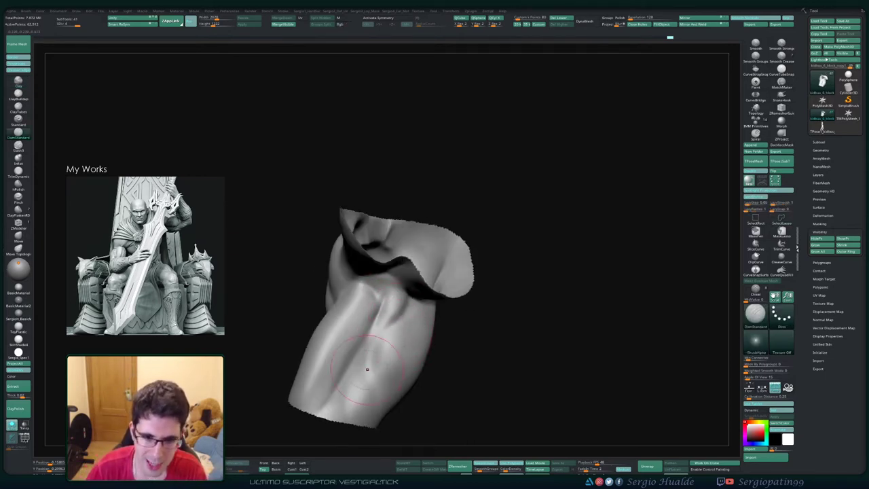
right_click_drag(378, 421, 392, 325)
right_click_drag(374, 372, 397, 321)
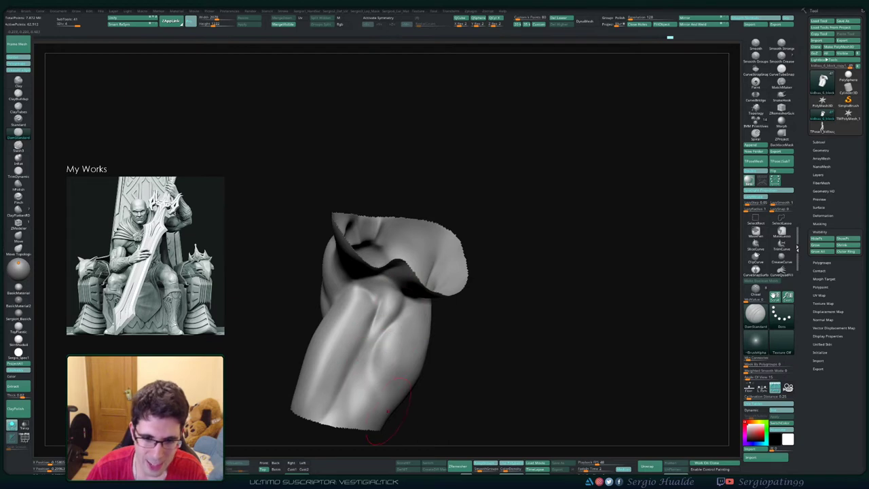
- Build up the muscle beside the underarm groove with the Clay brush
key("1")
mouse_move(390, 367)
left_mouse_down()
mouse_move(396, 352)
mouse_move(373, 363)
left_mouse_up()
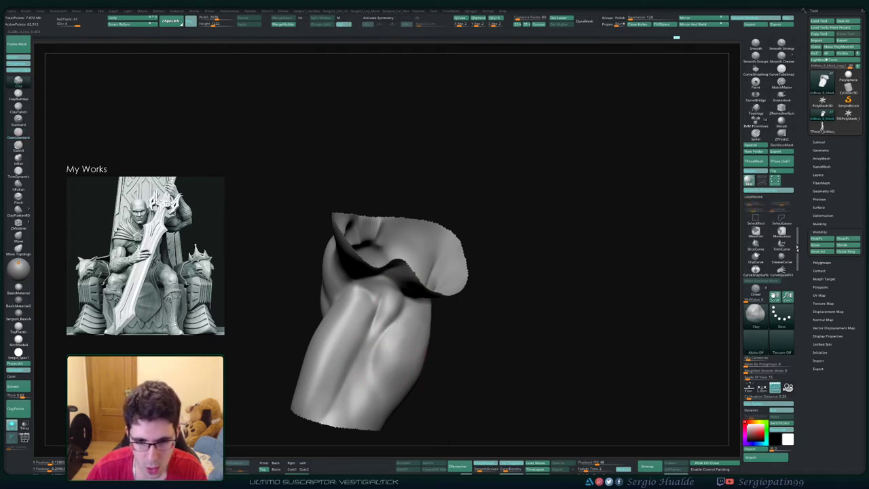
mouse_move(394, 354)
right_mouse_down()
mouse_move(410, 350)
mouse_move(413, 324)
right_mouse_up()
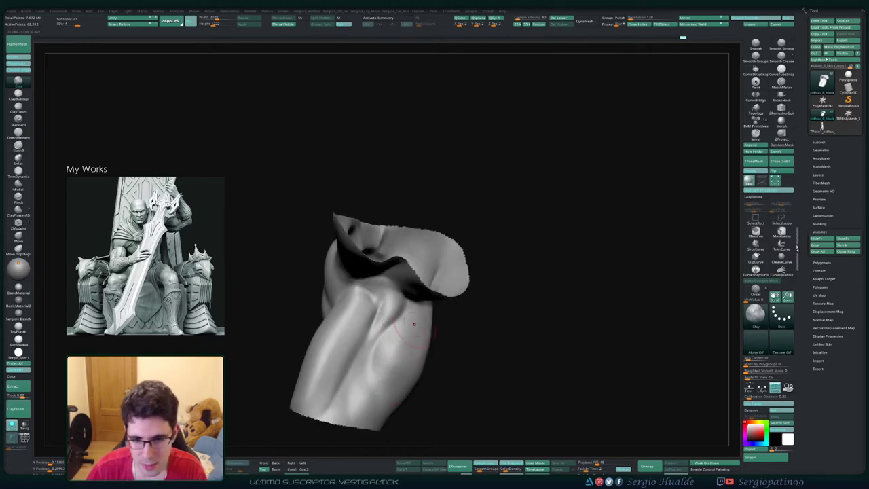
- Carve a diagonal muscle crease near the cut end of the upper arm with the DamStandard brush
mouse_move(401, 367)
right_mouse_down()
mouse_move(437, 291)
mouse_move(486, 319)
right_mouse_up()
mouse_move(485, 319)
right_mouse_down("ctrl")
mouse_move(469, 353)
mouse_move(493, 362)
mouse_move(456, 382)
mouse_move(449, 399)
right_mouse_up("ctrl")
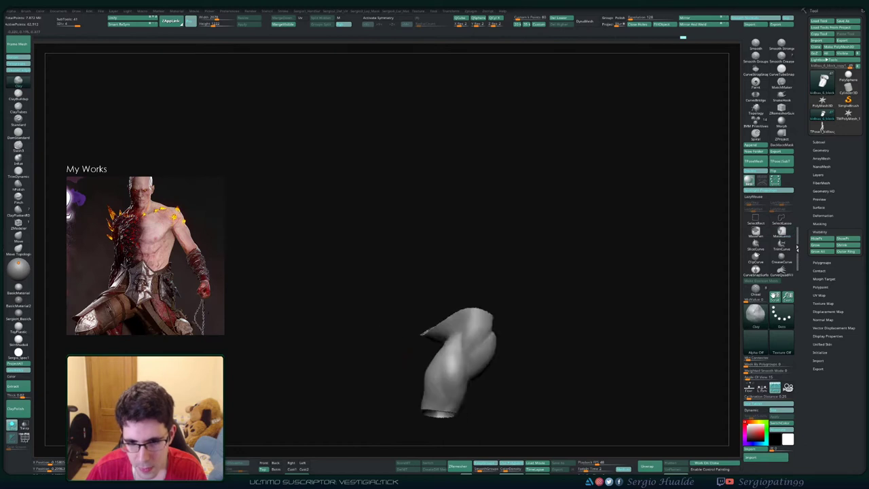
right_click_drag(450, 400, 452, 366, "ctrl")
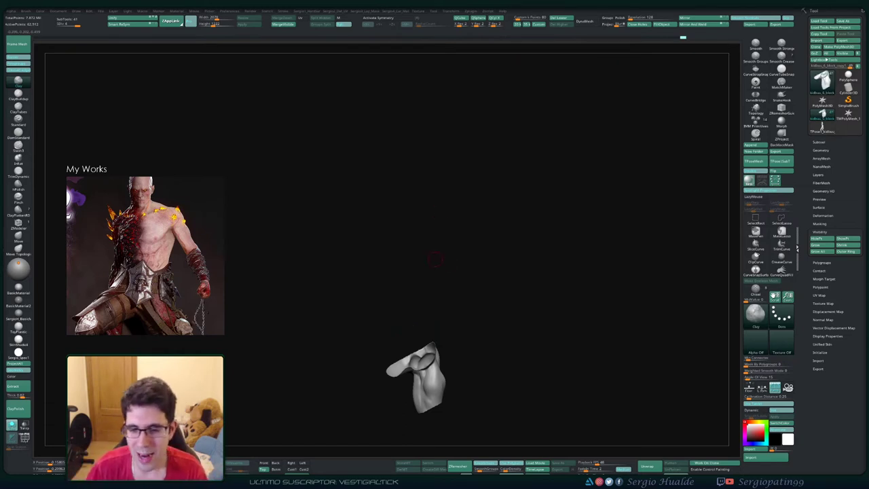
mouse_move(435, 259)
right_mouse_down()
mouse_move(481, 326)
mouse_move(454, 299)
mouse_move(456, 343)
mouse_move(452, 329)
mouse_move(520, 300)
mouse_move(449, 319)
right_mouse_up()
right_click_drag(448, 319, 450, 340, "ctrl")
key("b")
key("d")
key("s")
key("s")
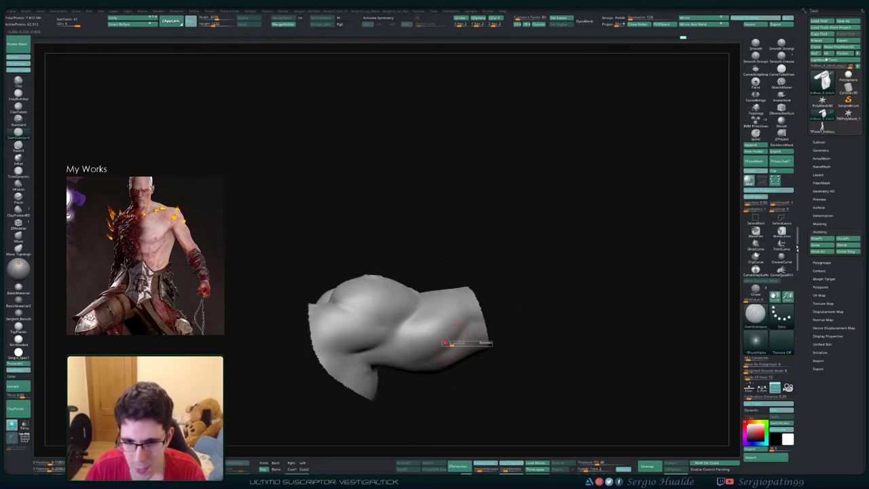
left_click_drag(453, 343, 457, 343)
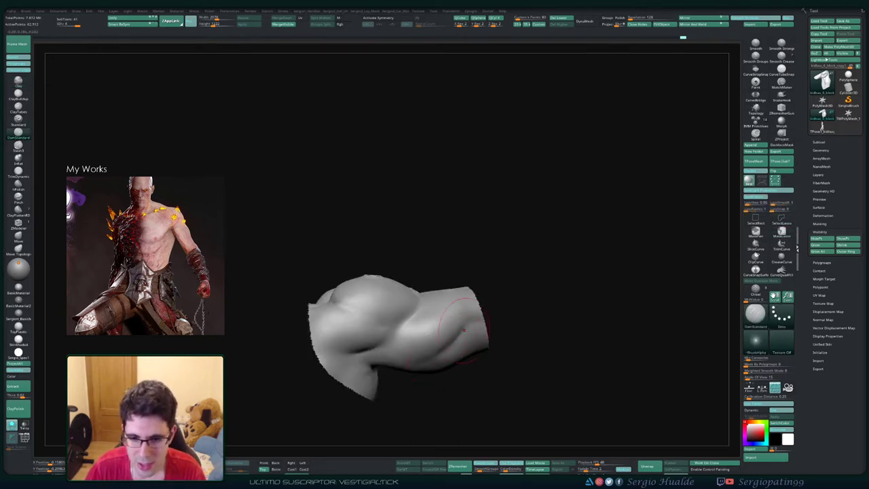
right_click_drag(470, 324, 448, 338)
- Soften the diagonal crease near the arm's cut end with the Clay brush and smoothing
key("1")
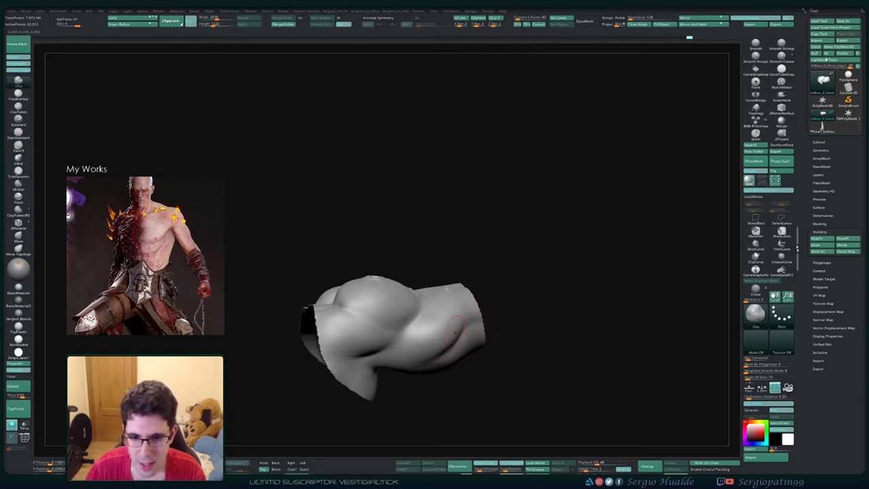
left_click_drag(456, 326, 441, 343, "shift")
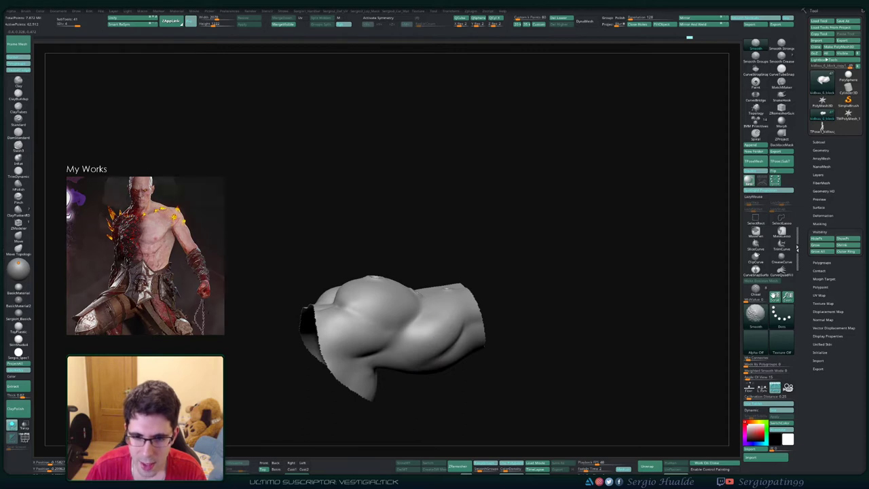
mouse_move(466, 327)
right_mouse_down()
mouse_move(453, 329)
mouse_move(479, 341)
right_mouse_up()
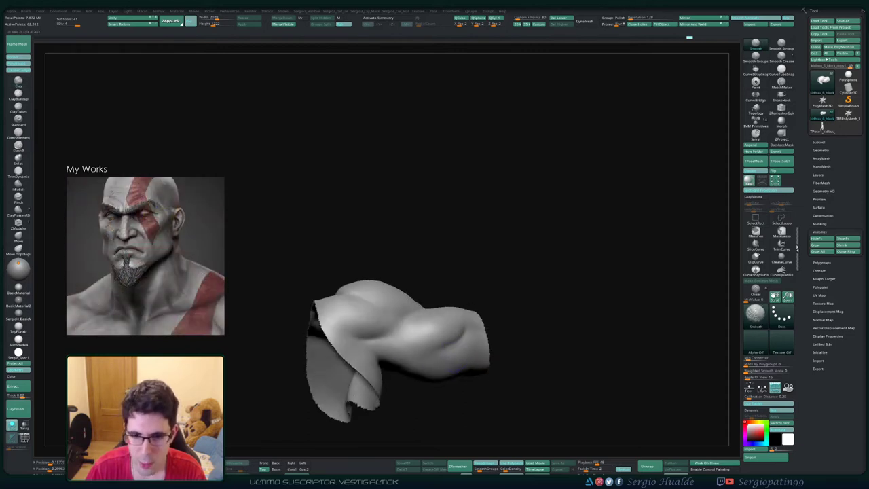
left_click_drag(435, 347, 457, 328, "shift")
- Adjust the upper arm's outer contour below the deltoid with the Move brush
right_click_drag(461, 358, 457, 340, "ctrl")
mouse_move(456, 340)
right_mouse_down()
mouse_move(475, 333)
mouse_move(432, 351)
right_mouse_up()
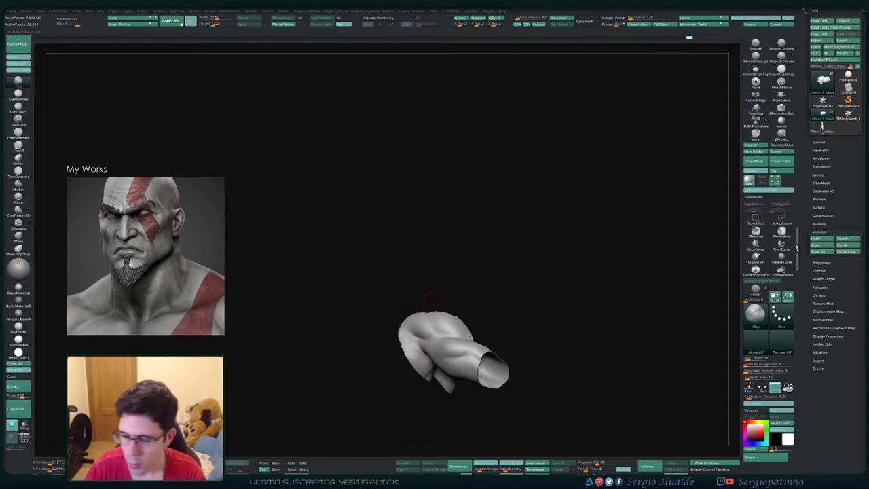
mouse_move(434, 301)
right_mouse_down()
mouse_move(429, 370)
mouse_move(452, 363)
right_mouse_up()
key("b")
key("m")
key("v")
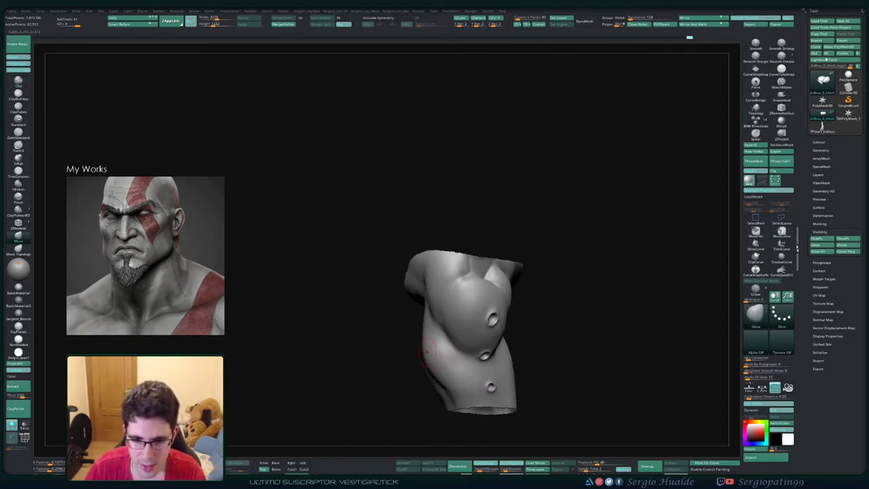
left_click_drag(427, 351, 425, 347)
right_click_drag(425, 349, 456, 348)
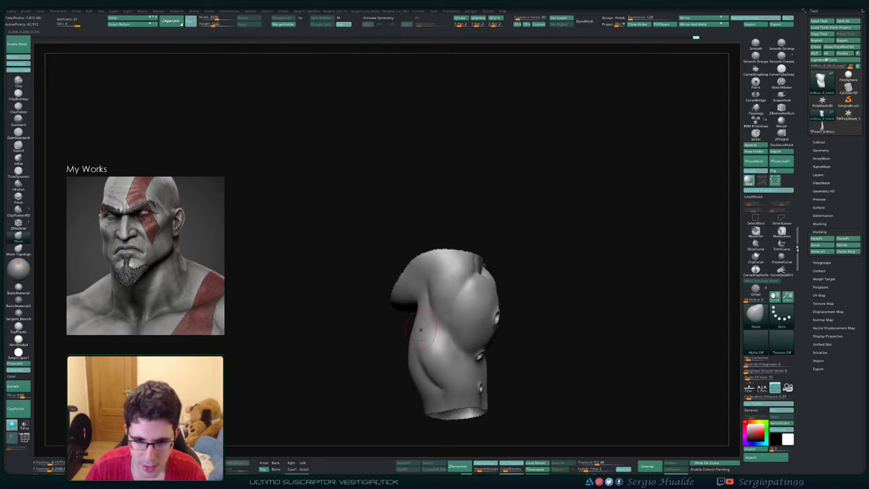
- Refine the underside of the upper arm with the Clay brush and smooth its surface
mouse_move(434, 375)
right_mouse_down("ctrl")
mouse_move(432, 340)
mouse_move(453, 357)
right_mouse_up("ctrl")
mouse_move(453, 357)
right_mouse_down()
mouse_move(435, 358)
mouse_move(433, 348)
mouse_move(446, 357)
right_mouse_up()
key("1")
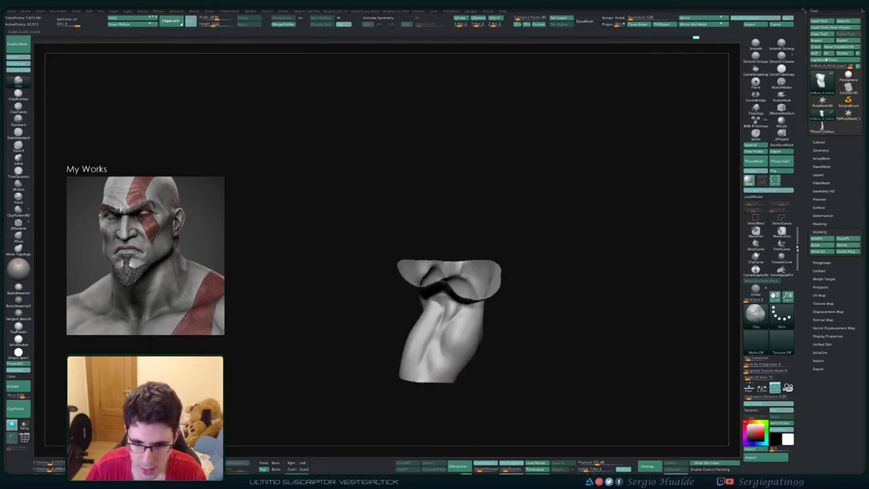
left_click_drag(441, 358, 440, 367, "shift")
right_click_drag(439, 366, 450, 373)
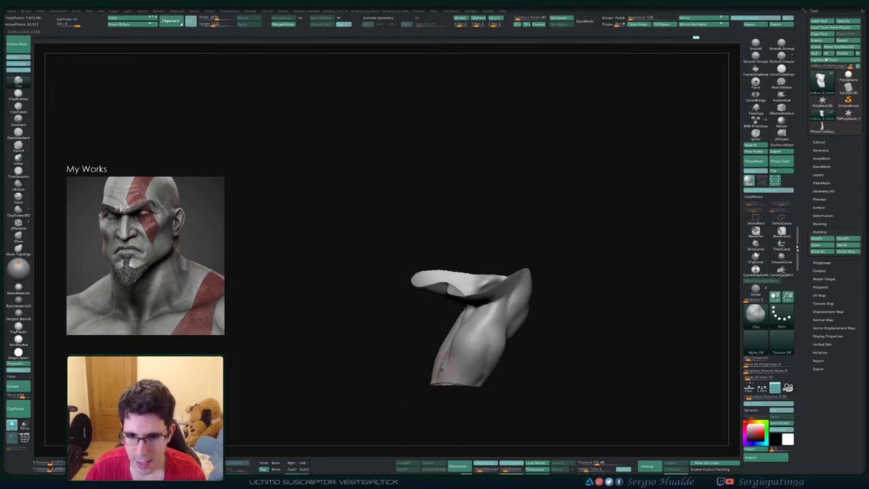
- Outline the small muscle just below the armpit with DamStandard grooves
mouse_move(432, 319)
right_mouse_down()
mouse_move(488, 288)
mouse_move(471, 344)
mouse_move(450, 296)
mouse_move(453, 322)
mouse_move(438, 375)
mouse_move(475, 370)
mouse_move(477, 344)
mouse_move(478, 371)
mouse_move(454, 333)
right_mouse_up()
key("b")
key("d")
key("s")
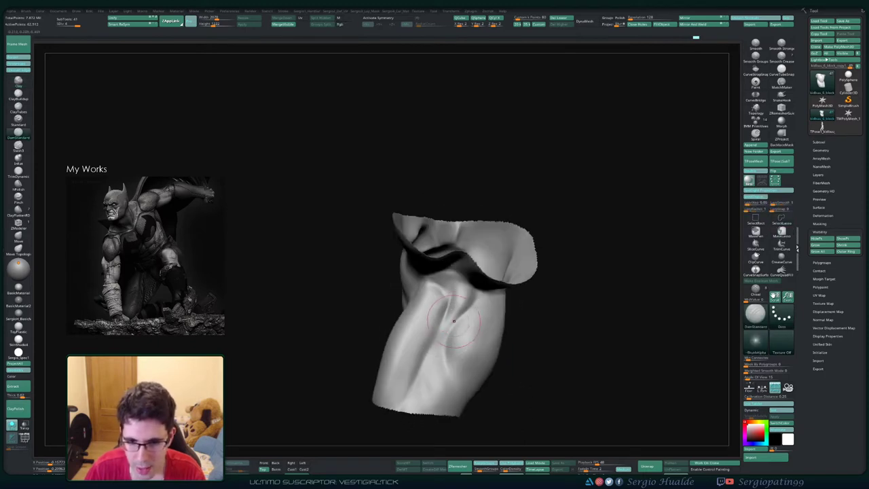
mouse_move(454, 322)
left_mouse_down()
mouse_move(448, 331)
mouse_move(447, 322)
left_mouse_up()
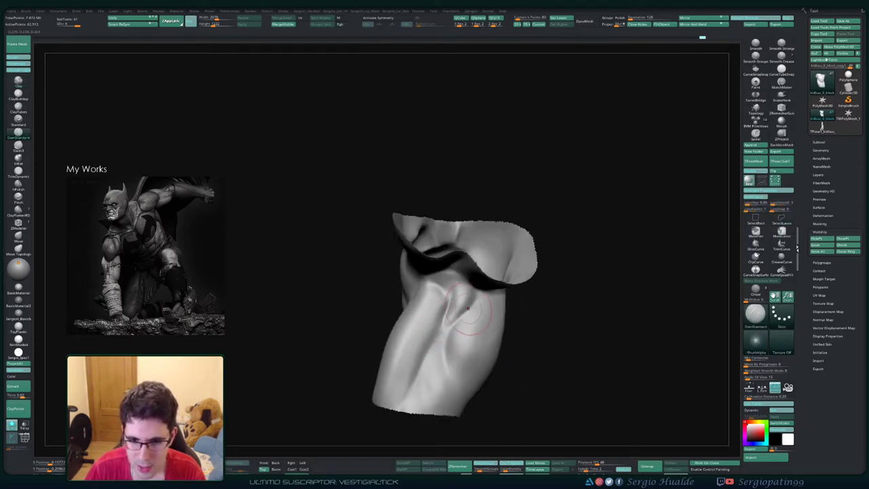
- Add volume to the small muscle below the armpit with the Clay brush and smooth its edge
right_click_drag(458, 330, 449, 342)
key("b")
key("c")
key("l")
key("s")
left_click_drag(456, 319, 456, 299)
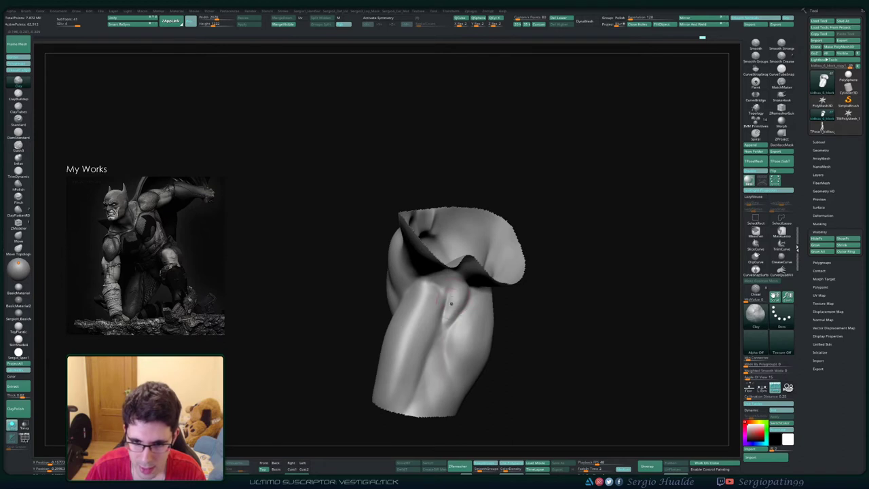
right_click_drag(451, 312, 462, 294)
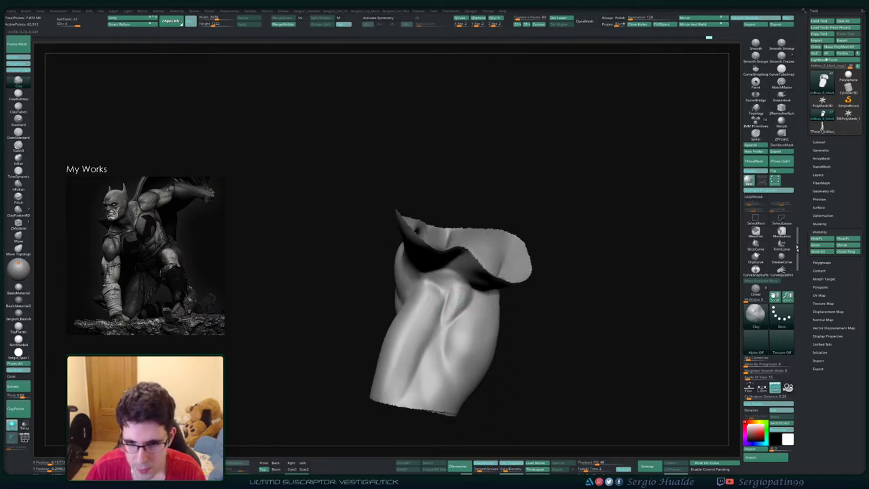
left_click_drag(466, 298, 464, 299, "shift")
- Deepen the V-shaped groove around the small armpit muscle with a resized DamStandard brush
right_click_drag(464, 299, 460, 331)
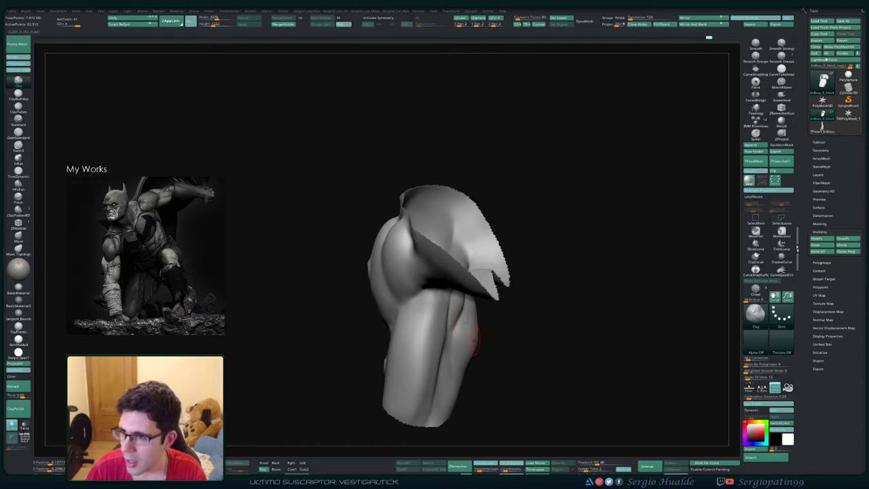
mouse_move(474, 340)
right_mouse_down("ctrl")
mouse_move(467, 325)
mouse_move(475, 345)
mouse_move(448, 332)
mouse_move(465, 350)
right_mouse_up("ctrl")
right_click_drag(465, 349, 460, 332)
key("b")
key("d")
key("s")
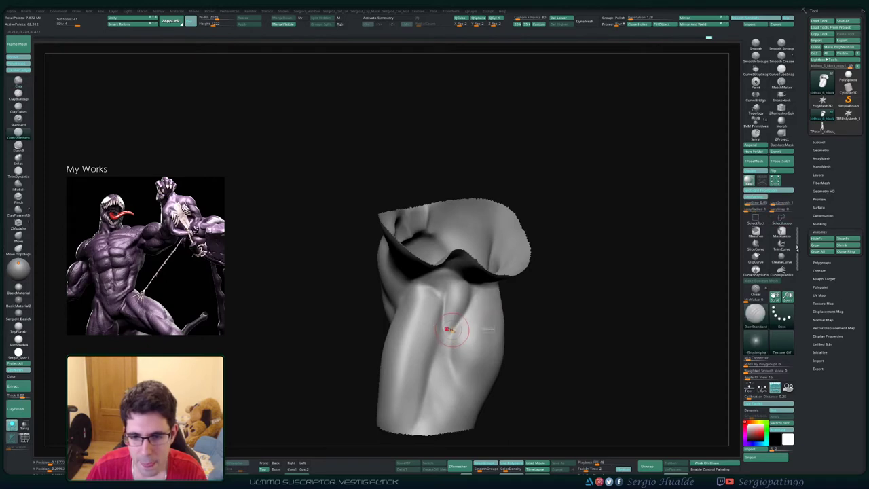
mouse_move(455, 328)
left_mouse_down()
mouse_move(462, 298)
mouse_move(447, 316)
left_mouse_up()
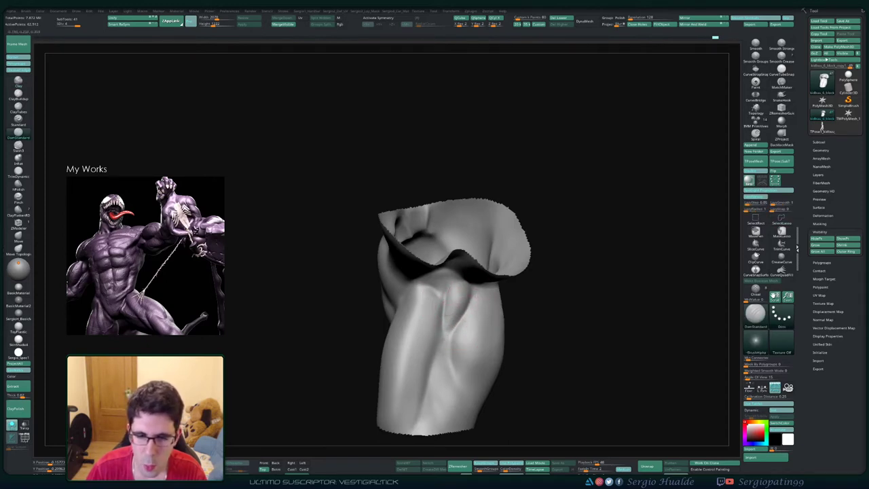
- Cut in around the small armpit muscle with the Clay brush and smooth the area below it
right_click_drag(473, 309, 477, 305)
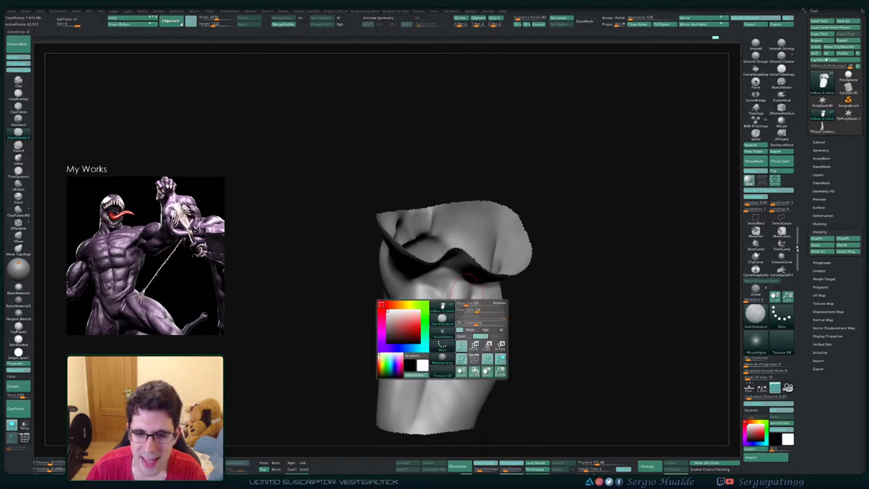
key("1")
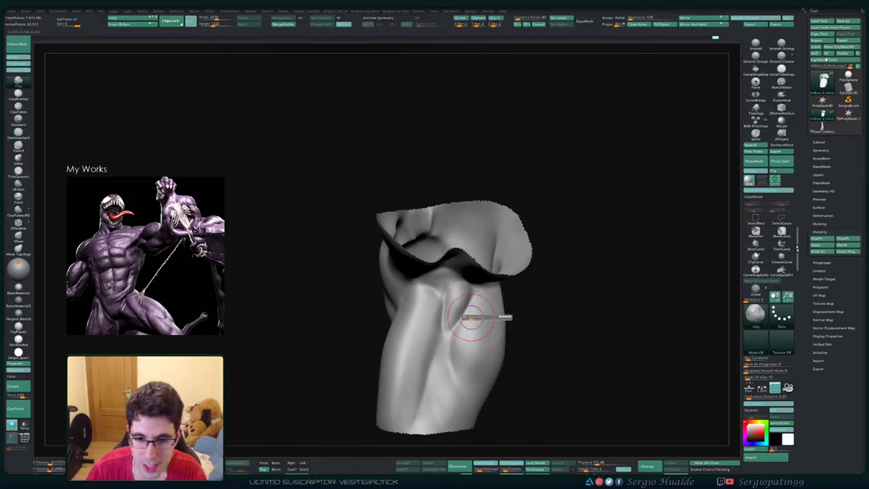
left_click_drag(454, 301, 454, 317, "alt")
left_click_drag(469, 352, 459, 337, "shift")
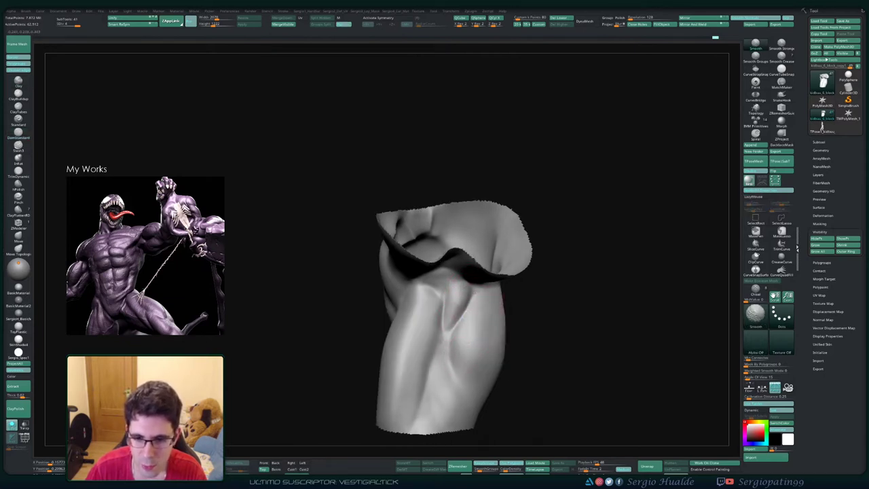
- Carve the long groove running down the inner upper arm from the armpit with the DamStandard brush
mouse_move(537, 337)
right_mouse_down()
mouse_move(508, 320)
mouse_move(460, 355)
mouse_move(472, 338)
right_mouse_up()
left_click_drag(478, 317, 466, 351)
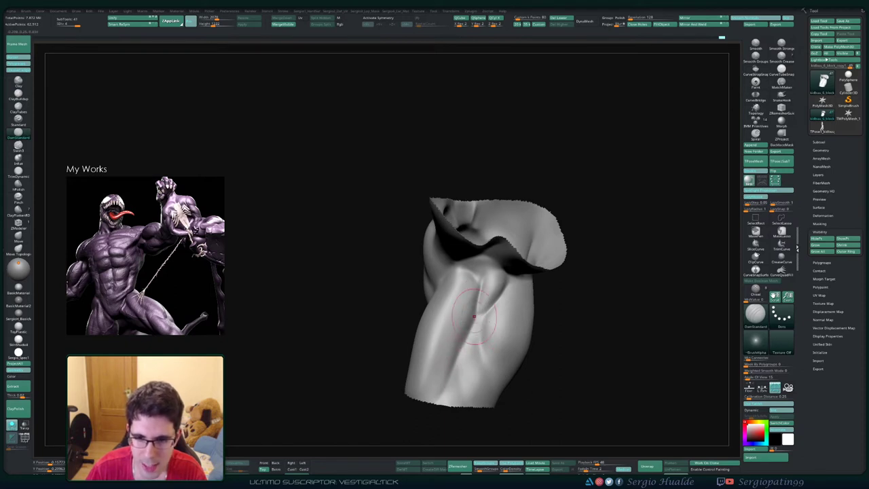
left_click_drag(475, 324, 464, 356)
- Build up the muscle along the long inner-arm groove with a resized Clay brush
key("b")
key("c")
key("l")
mouse_move(465, 356)
right_mouse_down()
mouse_move(490, 352)
mouse_move(458, 335)
right_mouse_up()
key("s")
left_click_drag(466, 299, 444, 371)
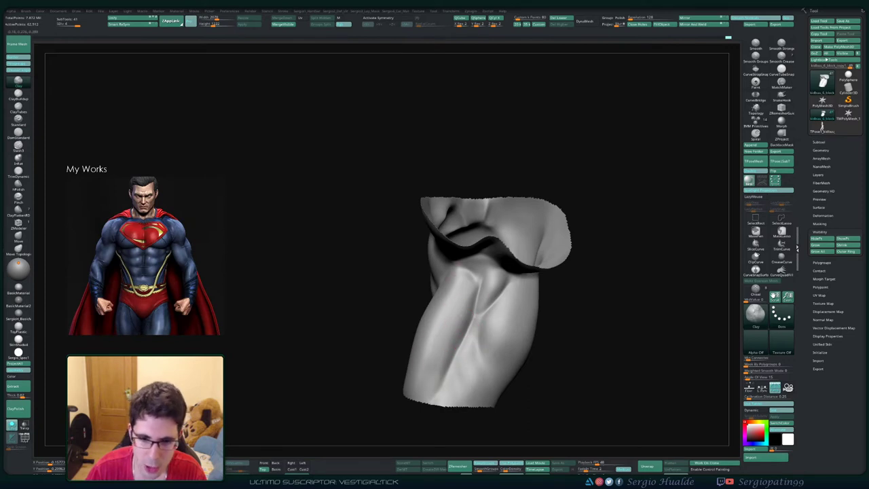
- Extend the Clay build-up down the inner upper arm and smooth along the long groove beside it
left_click_drag(472, 318, 429, 388)
right_click_drag(430, 381, 447, 312)
left_click_drag(449, 319, 466, 311, "shift")
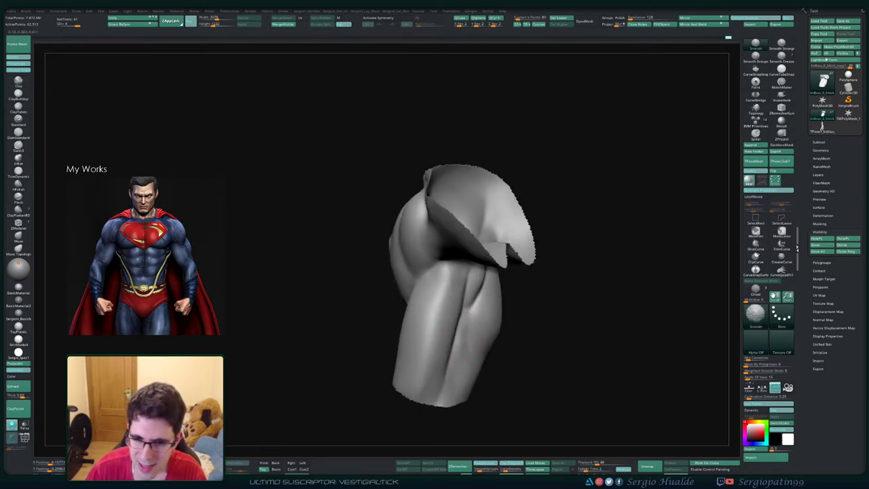
mouse_move(435, 343)
right_mouse_down()
mouse_move(475, 334)
mouse_move(477, 326)
mouse_move(434, 333)
mouse_move(476, 330)
mouse_move(429, 343)
mouse_move(475, 345)
mouse_move(456, 334)
right_mouse_up()
- Switch to the Move brush and unhide the whole figure around the isolated upper arm
key("b")
key("m")
key("v")
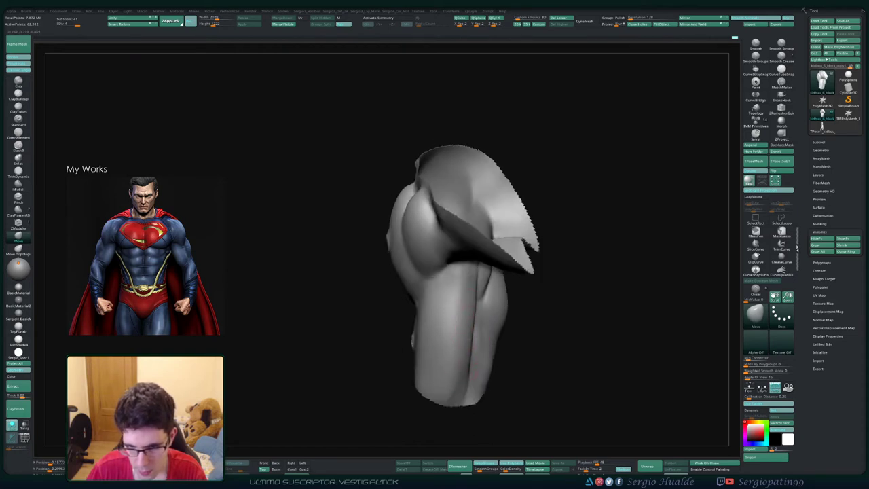
mouse_move(469, 320)
right_mouse_down()
mouse_move(435, 329)
mouse_move(448, 299)
right_mouse_up()
mouse_move(448, 299)
right_mouse_down()
mouse_move(509, 380)
mouse_move(530, 360)
mouse_move(523, 228)
mouse_move(506, 217)
right_mouse_up()
left_click(506, 379, "ctrl+shift")
- Smooth the rear deltoid on the lowered arm's shoulder and switch to the Standard brush
right_click_drag(509, 370, 499, 366)
mouse_move(499, 367)
right_mouse_down("alt")
mouse_move(468, 309)
mouse_move(408, 312)
mouse_move(404, 367)
mouse_move(456, 324)
mouse_move(473, 341)
mouse_move(531, 337)
right_mouse_up("alt")
mouse_move(376, 293)
right_mouse_down("ctrl")
mouse_move(377, 320)
mouse_move(397, 322)
mouse_move(371, 299)
right_mouse_up("ctrl")
left_click_drag(371, 295, 372, 303, "shift")
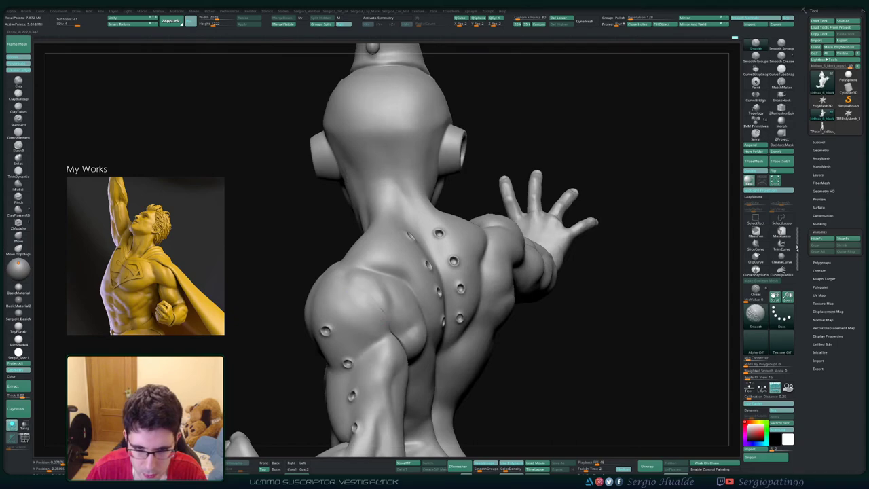
mouse_move(372, 303)
right_mouse_down()
mouse_move(420, 310)
mouse_move(403, 317)
right_mouse_up()
key("b")
key("s")
key("t")
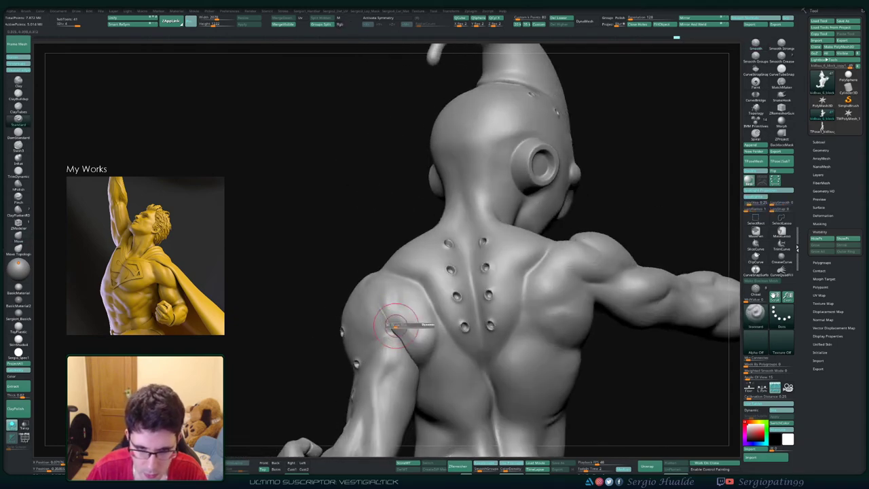
- Switch to the Inflat brush and soften the rear deltoid where it meets the lowered upper arm
key("b")
key("i")
key("n")
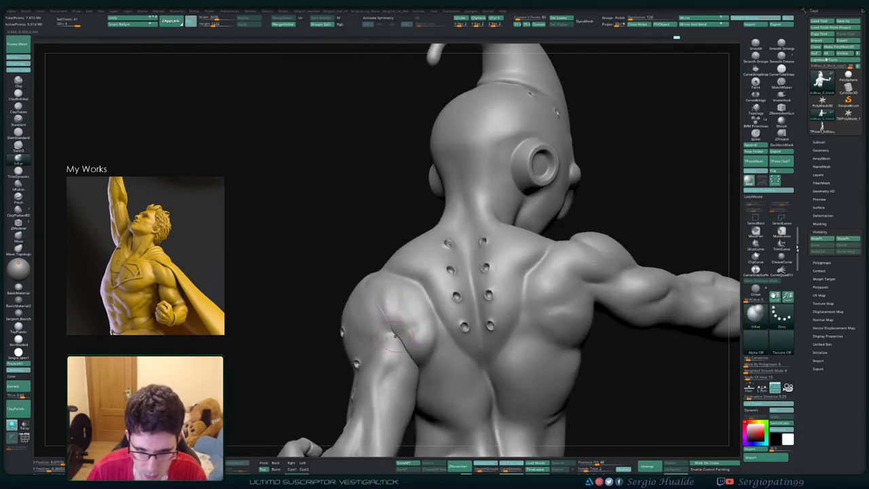
mouse_move(395, 337)
left_mouse_down("shift")
mouse_move(399, 344)
mouse_move(396, 337)
left_mouse_up("shift")
mouse_move(397, 337)
right_mouse_down()
mouse_move(434, 340)
mouse_move(432, 319)
right_mouse_up()
mouse_move(432, 319)
right_mouse_down()
mouse_move(394, 318)
mouse_move(395, 326)
right_mouse_up()
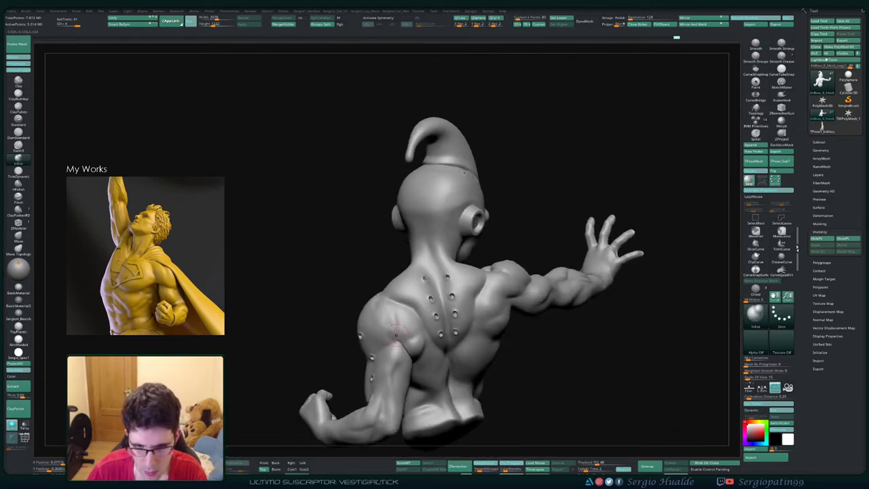
left_click_drag(392, 326, 390, 331, "shift")
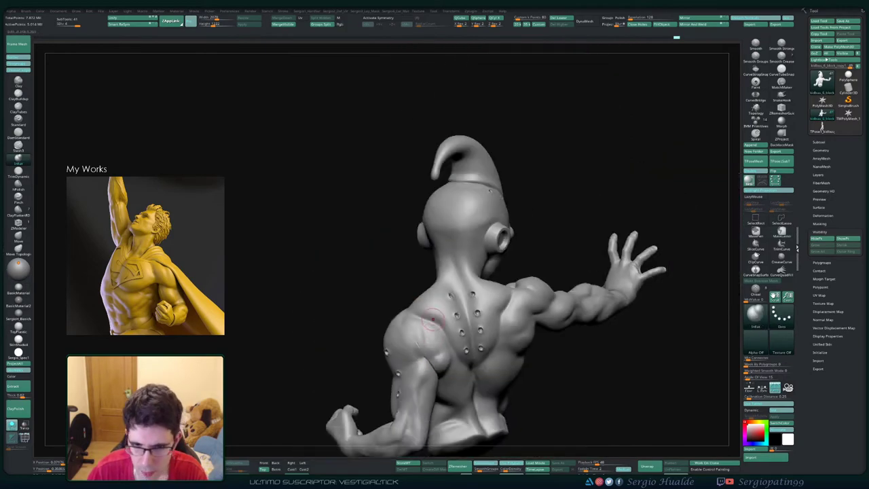
- Resize the Move brush and mask the whole body except the polygroup covering both arms
right_click_drag(433, 320, 380, 326)
mouse_move(431, 365)
right_mouse_down("alt")
mouse_move(417, 310)
mouse_move(442, 343)
mouse_move(439, 306)
right_mouse_up("alt")
right_click_drag(439, 305, 479, 316)
mouse_move(479, 316)
right_mouse_down("ctrl")
mouse_move(481, 360)
mouse_move(435, 323)
right_mouse_up("ctrl")
key("b")
key("m")
key("v")
key("s")
left_click_drag(441, 315, 445, 315)
key("w")
left_click(441, 319, "ctrl")
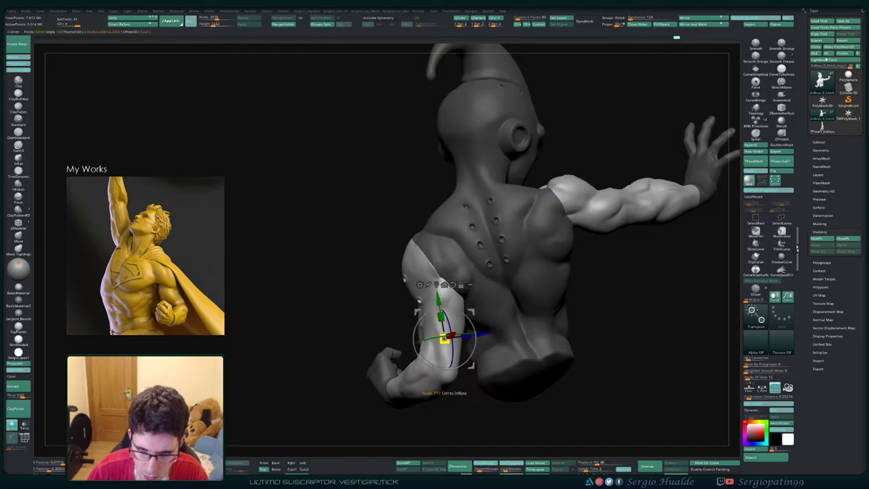
- Return to brush drawing and step the figure down to a coarser subdivision level
key("q")
key("shift+d")
key("shift+d")
key("shift+d")
key("d")
key("d")
key("d")
right_click_drag(442, 320, 469, 334)
mouse_move(441, 292)
right_mouse_down("ctrl")
mouse_move(440, 321)
mouse_move(435, 312)
right_mouse_up("ctrl")
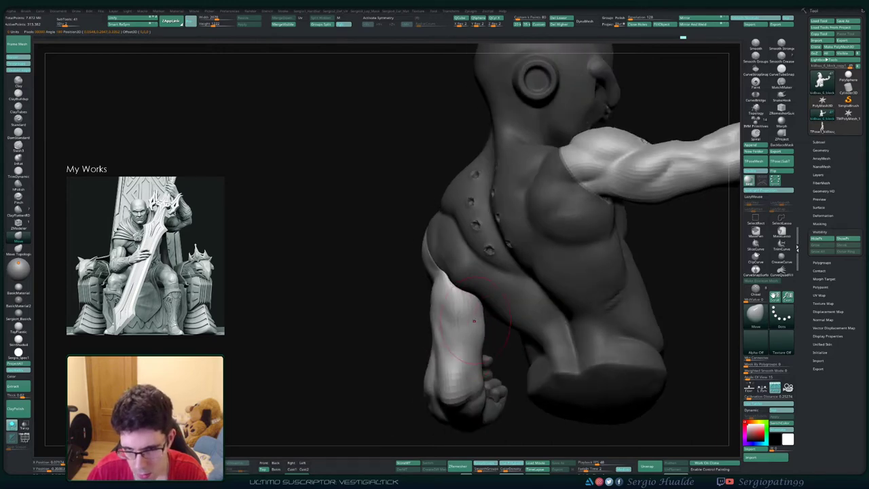
- Refine the back of the lowered upper arm using the DamStandard and Move brushes from several angles
mouse_move(464, 318)
right_mouse_down()
mouse_move(494, 313)
mouse_move(443, 317)
right_mouse_up()
key("b")
key("d")
key("s")
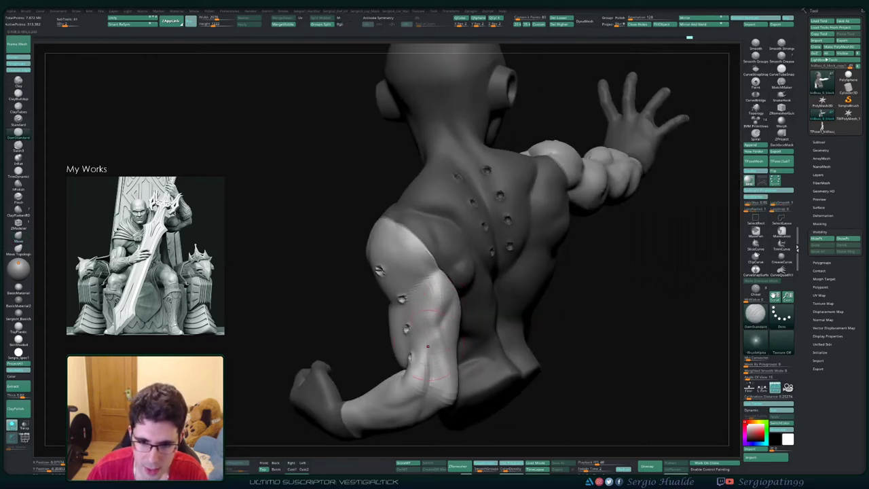
mouse_move(428, 346)
right_mouse_down()
mouse_move(445, 356)
mouse_move(434, 328)
mouse_move(451, 330)
right_mouse_up()
key("b")
key("m")
key("v")
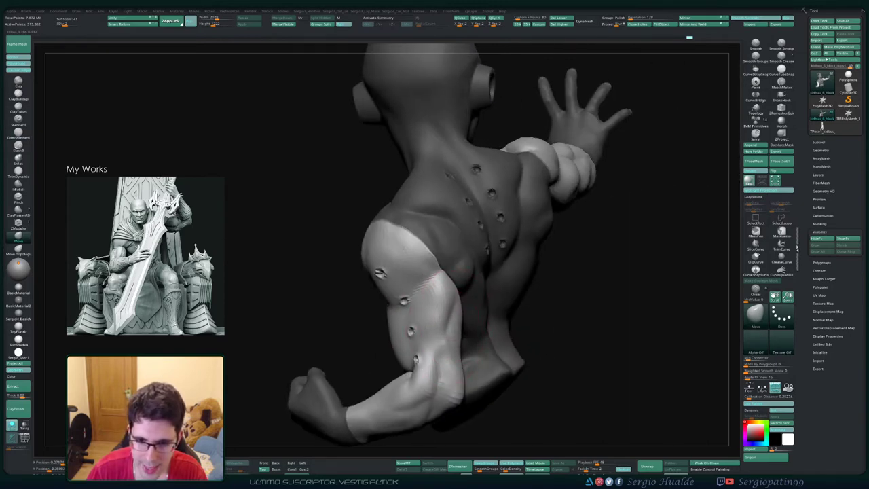
right_click_drag(451, 329, 411, 303)
mouse_move(482, 326)
right_mouse_down()
mouse_move(487, 340)
mouse_move(477, 327)
right_mouse_up()
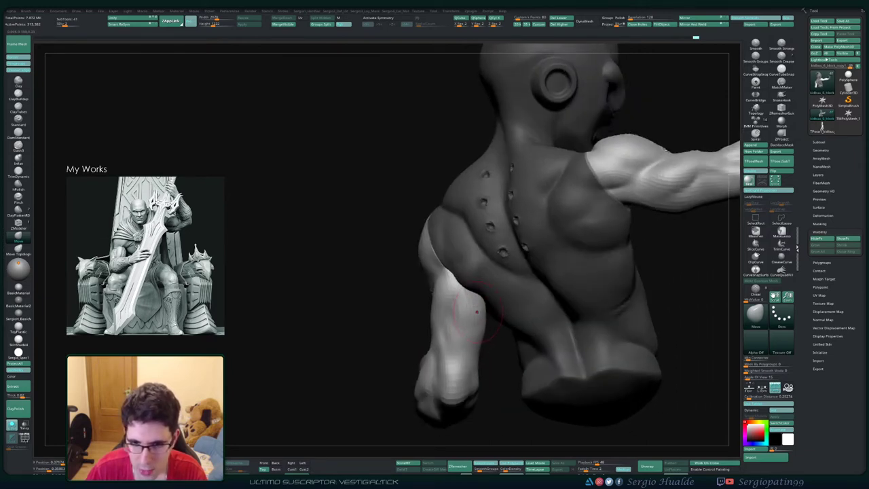
mouse_move(499, 296)
right_mouse_down()
mouse_move(481, 300)
mouse_move(482, 326)
mouse_move(485, 313)
right_mouse_up()
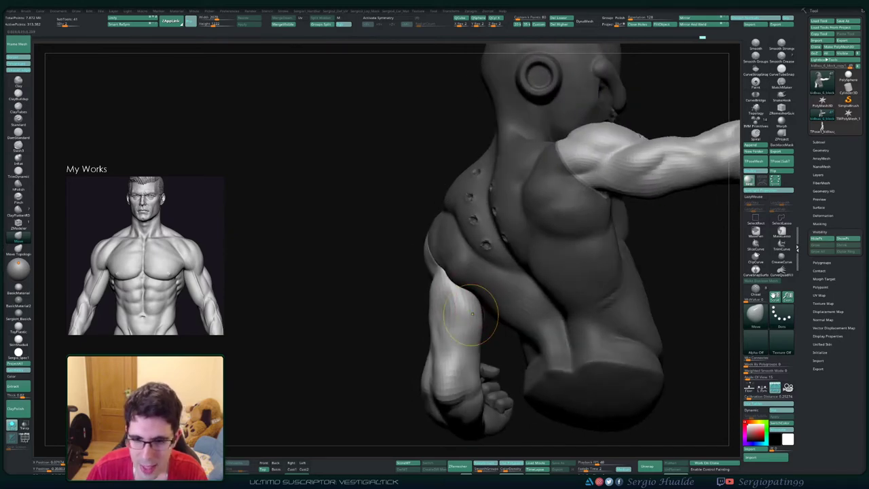
- Check the arms in isolation, restore the full figure and smooth the triceps of the lowered arm
left_click(478, 307, "ctrl+shift")
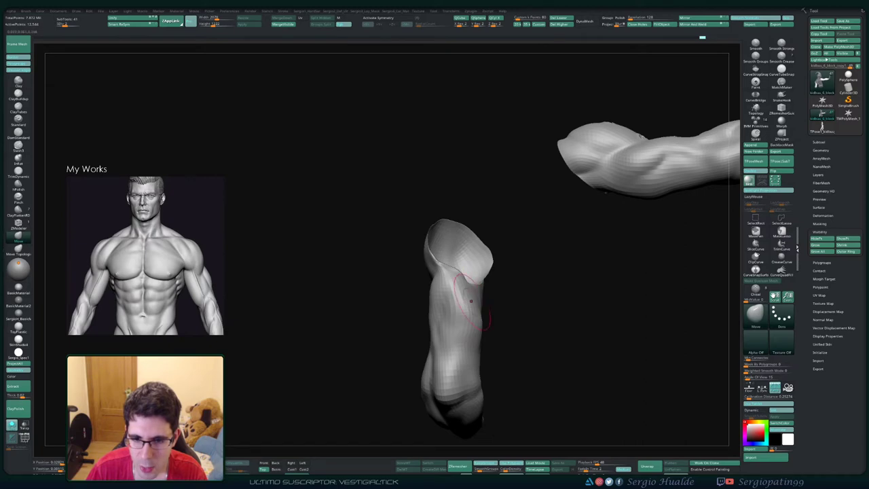
left_click(495, 319, "ctrl+shift")
right_click_drag(484, 320, 480, 315)
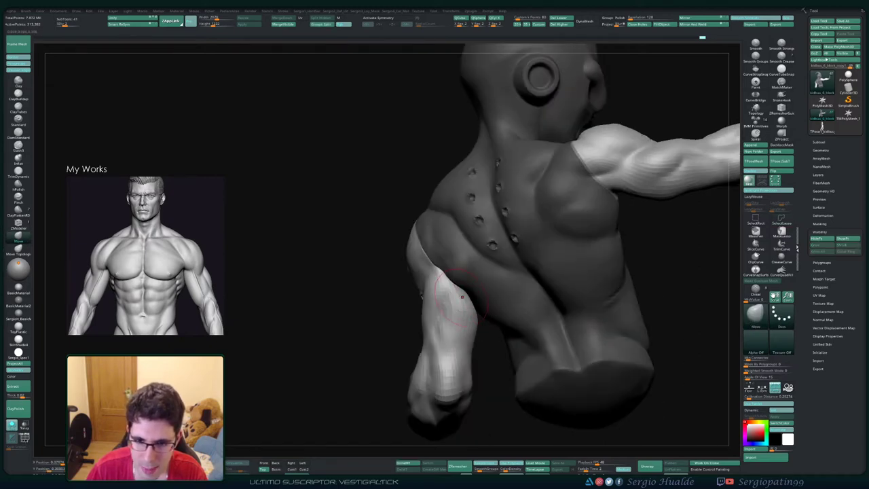
mouse_move(462, 297)
right_mouse_down()
mouse_move(472, 301)
mouse_move(428, 299)
right_mouse_up()
right_click_drag(486, 316, 474, 319)
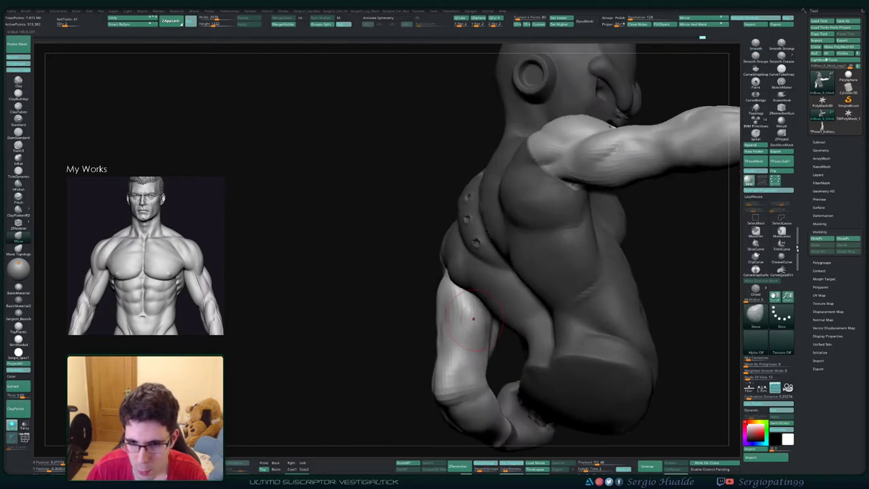
left_click_drag(473, 319, 468, 345, "shift")
right_click_drag(457, 314, 473, 302)
- Switch to the Clay brush and isolate the polygroup containing both arms with the SelectRect brush
key("b")
key("c")
key("l")
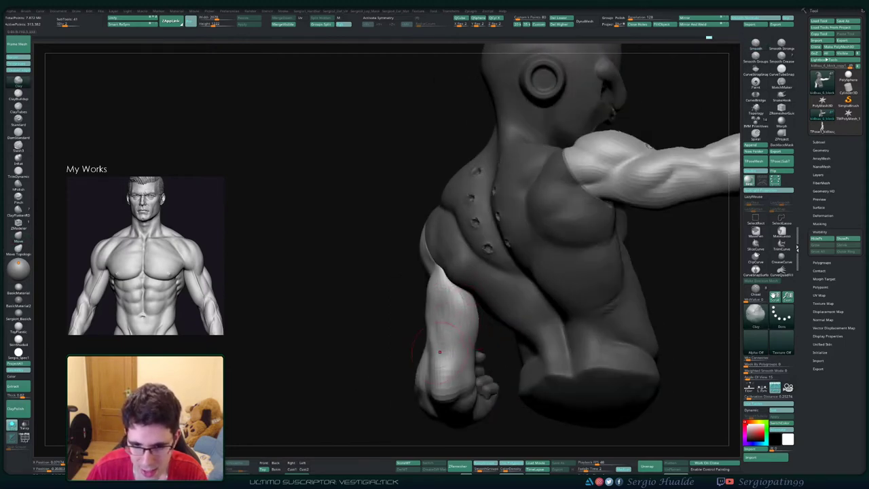
mouse_move(440, 352)
right_mouse_down()
mouse_move(468, 360)
mouse_move(435, 333)
mouse_move(463, 335)
mouse_move(445, 334)
right_mouse_up()
left_click(479, 335, "ctrl+shift")
key("ctrl+z")
left_click(756, 220, "ctrl+shift")
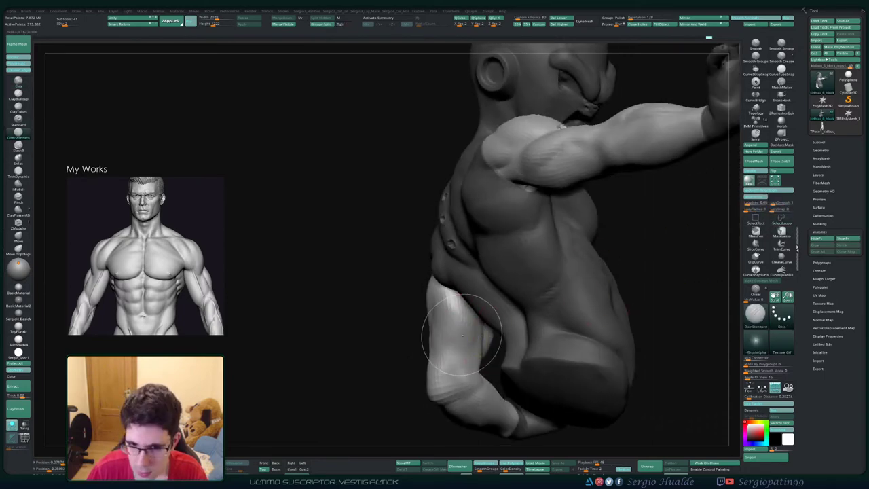
left_click(462, 334, "ctrl+shift")
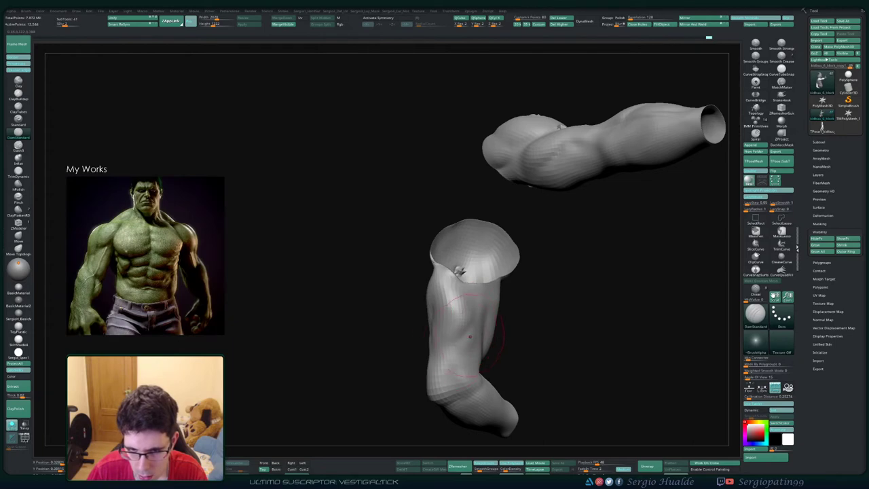
- Carve into the surface above the elbow on the isolated lowered arm with the Clay brush
right_click_drag(459, 346, 475, 325)
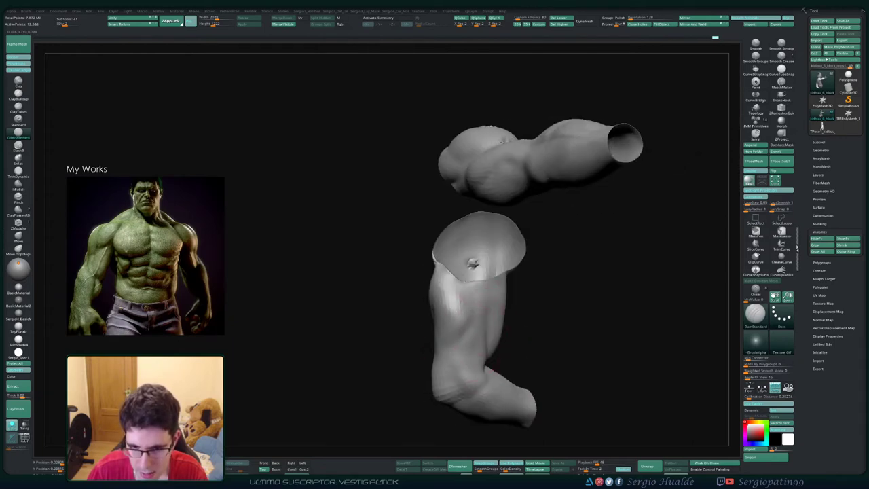
key("1")
left_click_drag(455, 354, 465, 357, "alt")
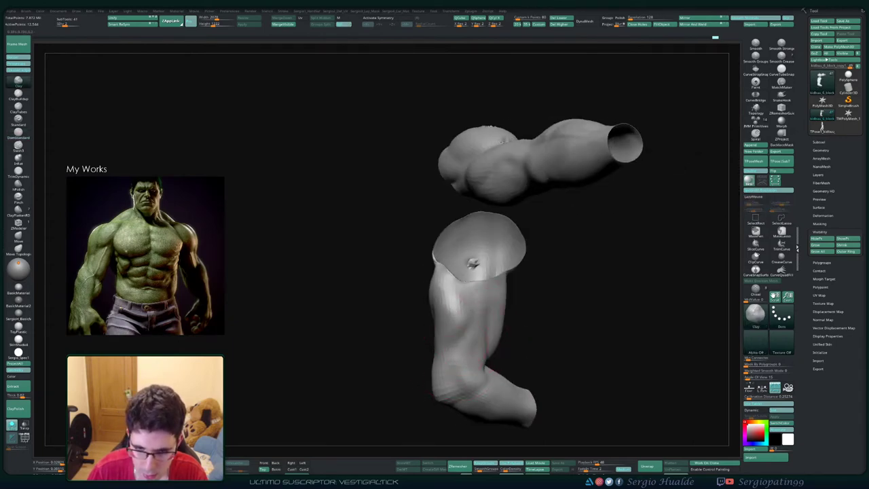
- Unhide the rest of the masked body around the arms and smooth the back of the bent upper arm
right_click_drag(439, 360, 487, 357)
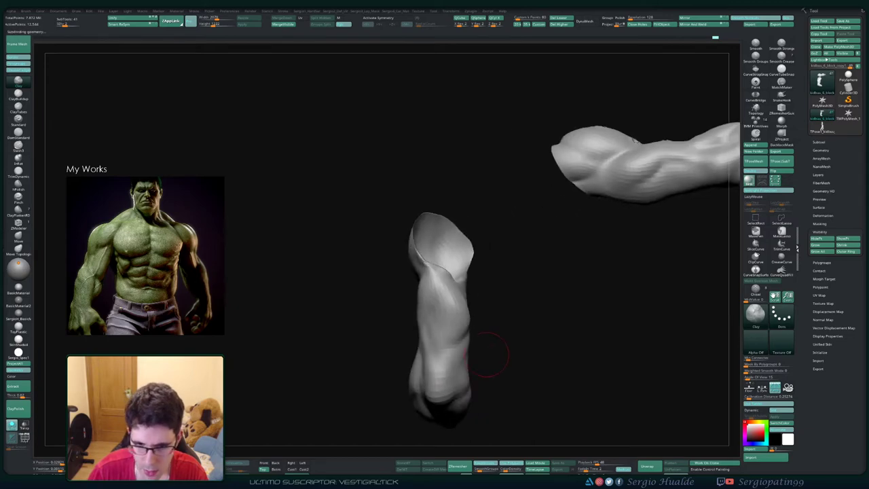
key("ctrl+shift")
right_click_drag(466, 343, 458, 334)
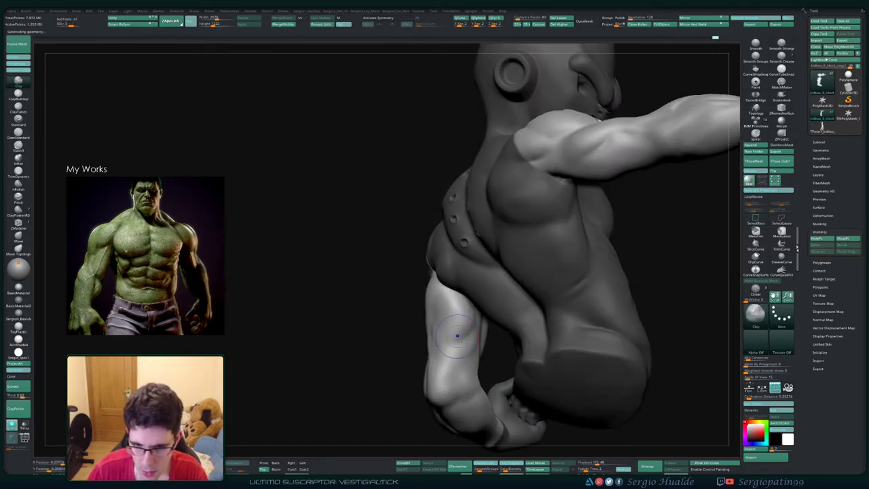
left_click_drag(458, 333, 474, 331, "shift")
right_click_drag(449, 333, 436, 333)
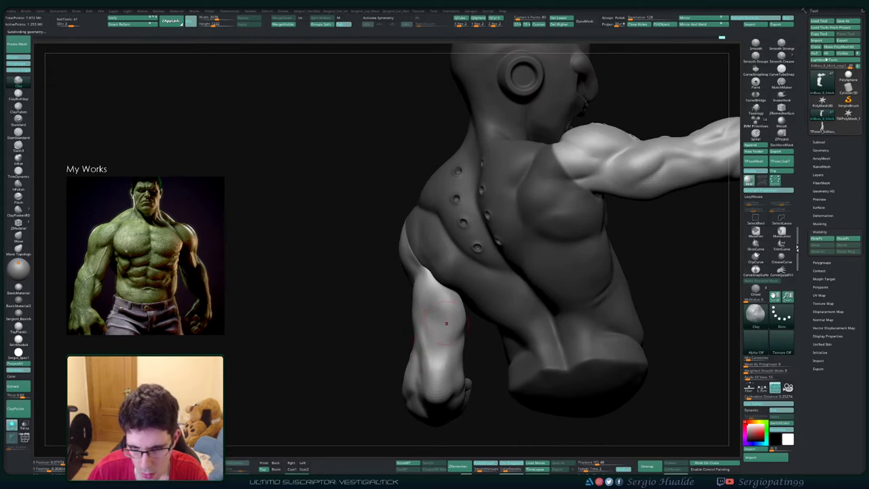
- Build up the lower triceps of the bent arm with the Clay brush and smooth the muscle's upper part
left_click_drag(436, 355, 441, 383)
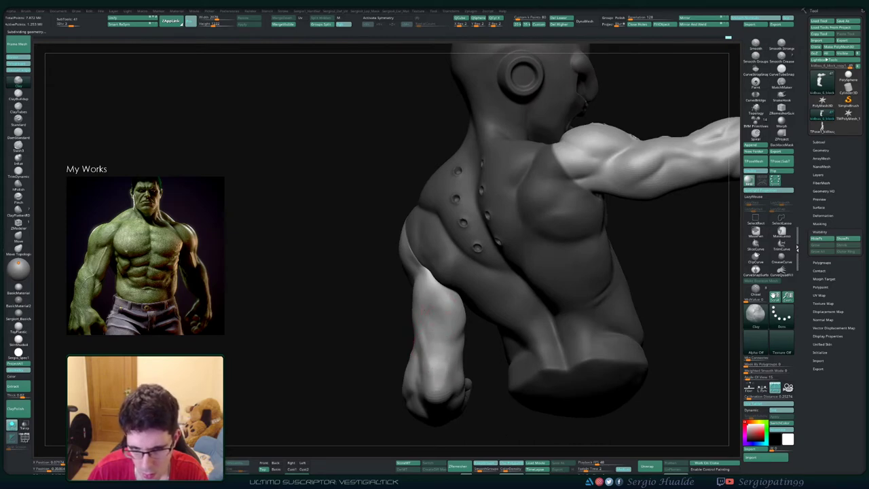
right_click_drag(436, 358, 436, 326)
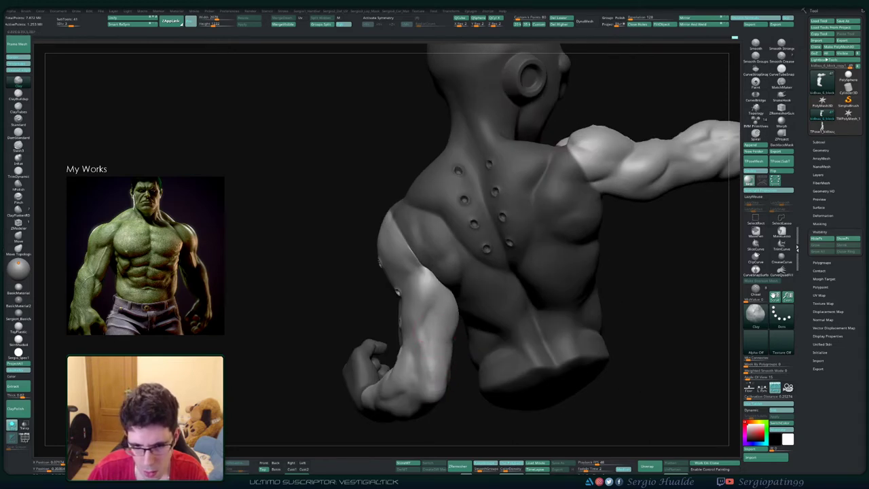
mouse_move(426, 391)
right_mouse_down()
mouse_move(465, 411)
mouse_move(410, 373)
mouse_move(466, 385)
mouse_move(414, 401)
right_mouse_up()
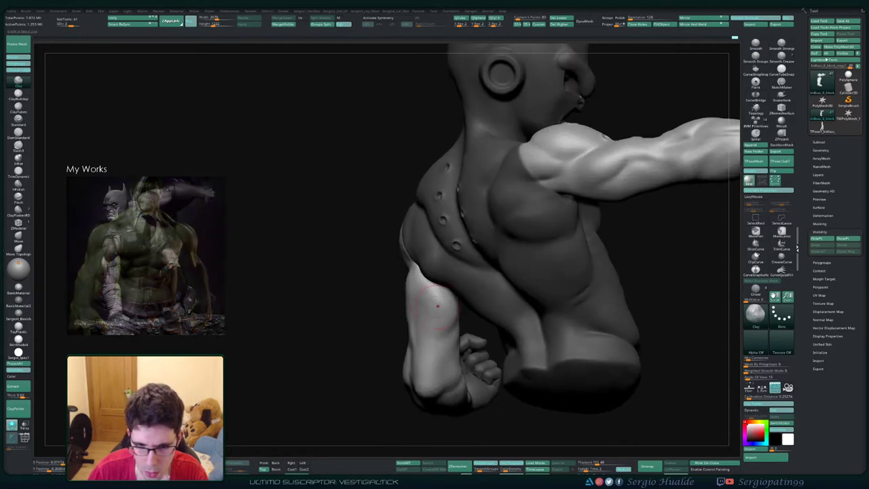
left_click_drag(443, 295, 437, 309, "shift")
mouse_move(434, 353)
right_mouse_down()
mouse_move(469, 361)
mouse_move(400, 362)
mouse_move(413, 345)
right_mouse_up()
- Resize the brush and smooth the triceps groove from above the elbow towards the shoulder on the bent arm
key("s")
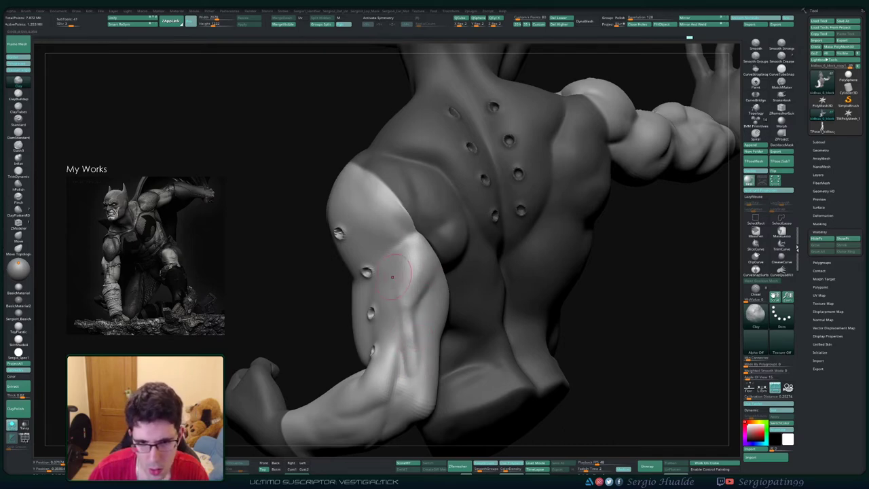
left_click_drag(413, 314, 403, 262, "shift")
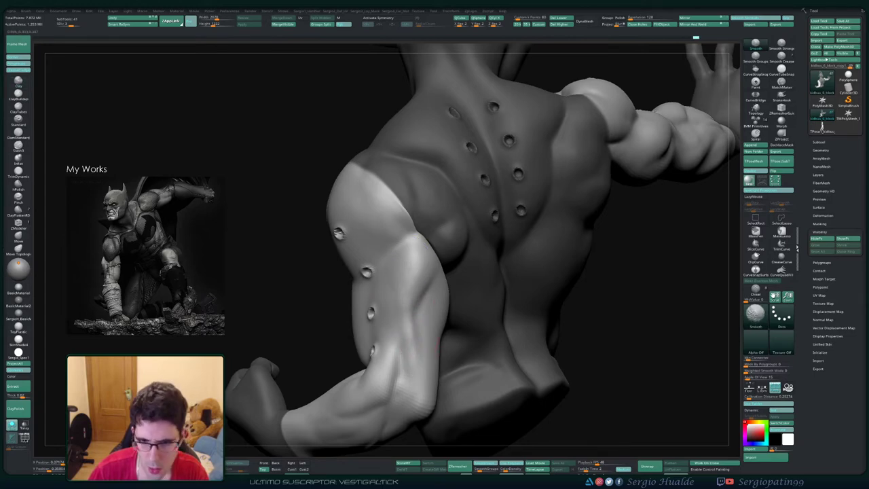
mouse_move(435, 333)
right_mouse_down("ctrl")
mouse_move(499, 302)
mouse_move(429, 327)
right_mouse_up("ctrl")
key("s")
key("shift")
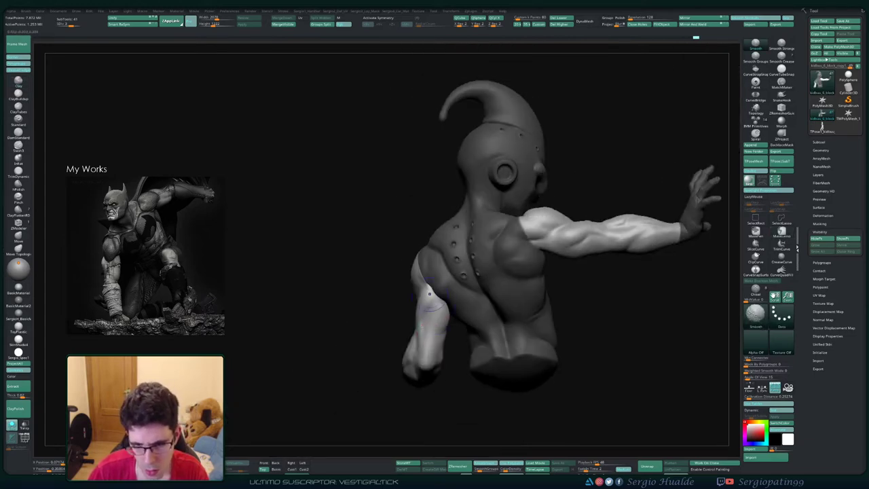
right_click_drag(430, 294, 436, 324)
key("b")
key("d")
key("s")
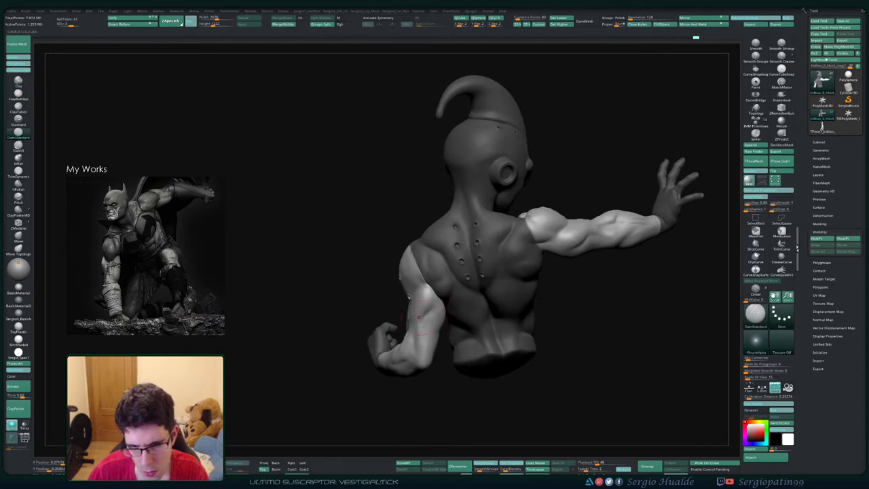
key("b")
key("c")
key("l")
left_click_drag(437, 327, 437, 325)
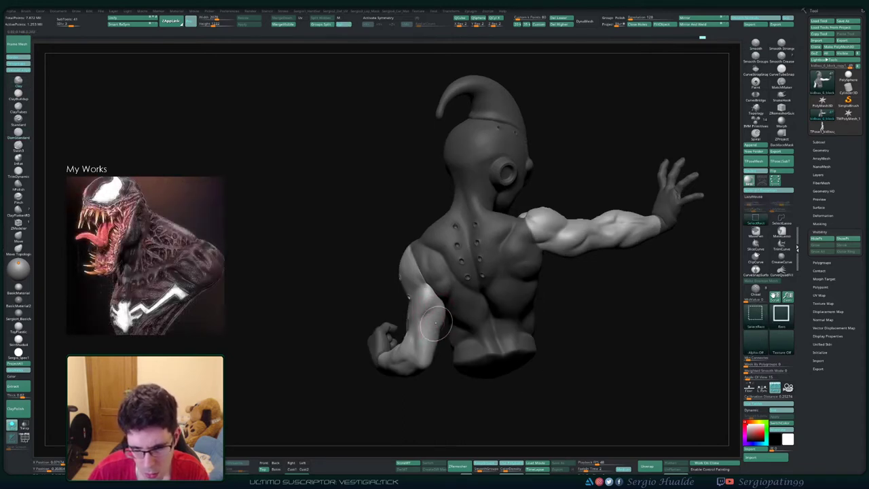
mouse_move(436, 325)
right_mouse_down()
mouse_move(478, 331)
mouse_move(442, 319)
right_mouse_up()
key("shift")
mouse_move(441, 320)
right_mouse_down("ctrl")
mouse_move(442, 346)
mouse_move(408, 328)
right_mouse_up("ctrl")
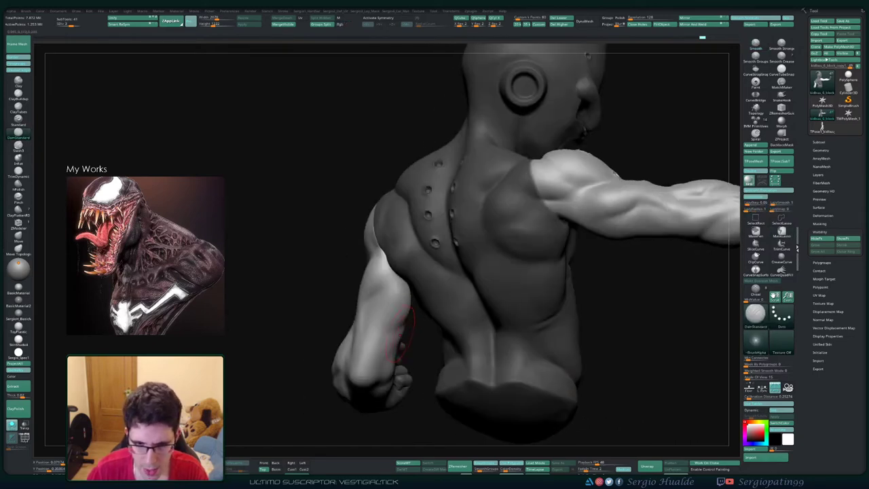
- Switch to the Move brush at a larger size and clear the mask from the body
key("b")
key("m")
key("v")
key("s")
left_click_drag(408, 327, 414, 327)
right_click_drag(367, 325, 350, 349)
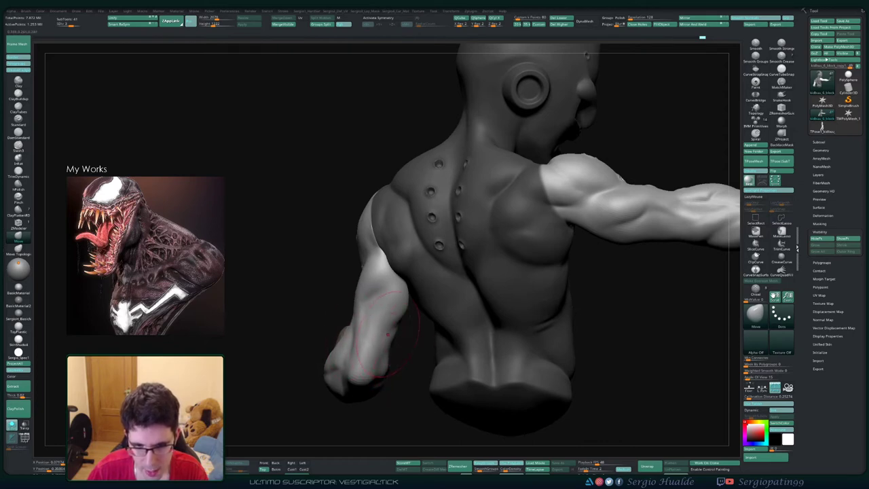
right_click_drag(388, 334, 388, 288, "ctrl")
right_click_drag(506, 309, 358, 322)
right_click_drag(385, 283, 360, 291)
left_click_drag(424, 314, 434, 329, "ctrl")
right_click_drag(390, 309, 416, 306)
mouse_move(380, 282)
right_mouse_down("ctrl")
mouse_move(377, 312)
mouse_move(328, 298)
right_mouse_up("ctrl")
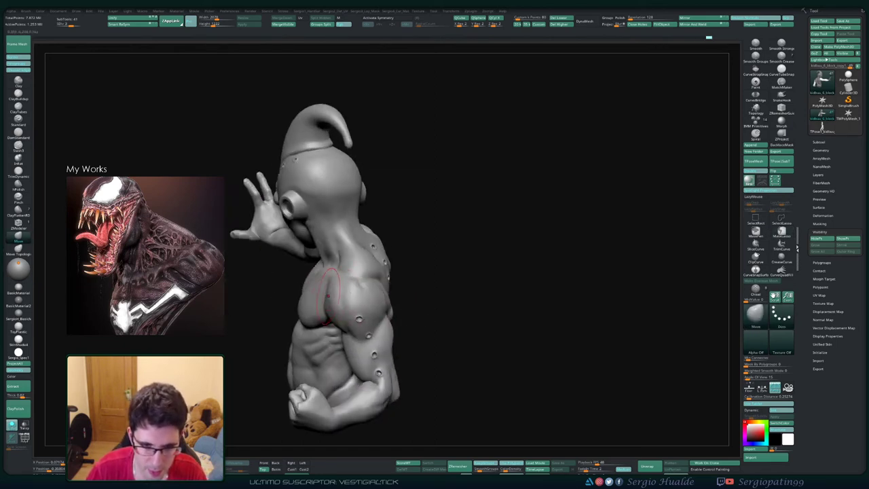
- Take the upper-body mesh down two subdivision levels and back up one
key("shift+d")
key("shift+d")
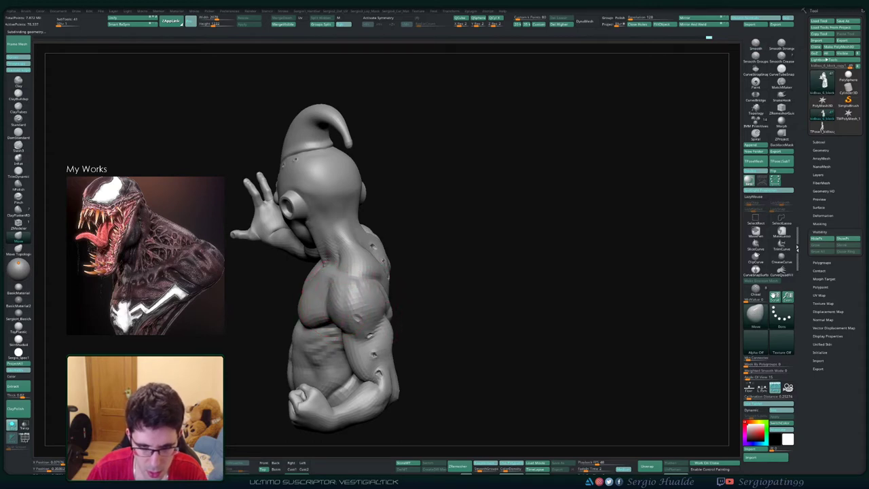
right_click_drag(379, 303, 543, 319, "ctrl")
mouse_move(347, 350)
right_mouse_down()
mouse_move(472, 291)
mouse_move(407, 326)
right_mouse_up()
key("d")
right_click_drag(407, 326, 407, 367, "ctrl")
mouse_move(434, 320)
right_mouse_down()
mouse_move(387, 297)
mouse_move(422, 299)
mouse_move(435, 269)
mouse_move(442, 299)
mouse_move(421, 281)
mouse_move(406, 286)
right_mouse_up()
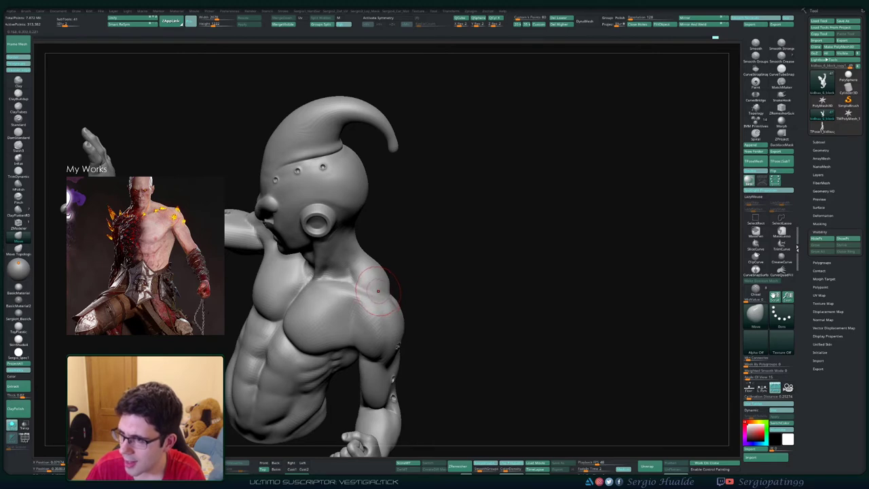
mouse_move(378, 291)
right_mouse_down()
mouse_move(384, 298)
mouse_move(360, 299)
mouse_move(398, 279)
mouse_move(428, 314)
mouse_move(379, 319)
mouse_move(397, 314)
right_mouse_up()
- Smooth the side of the neck below the ear from several angles and readjust the brush size
mouse_move(379, 213)
right_mouse_down("ctrl")
mouse_move(390, 248)
mouse_move(367, 245)
right_mouse_up("ctrl")
key("s")
left_click_drag(365, 245, 362, 245)
right_click_drag(363, 244, 388, 279, "alt")
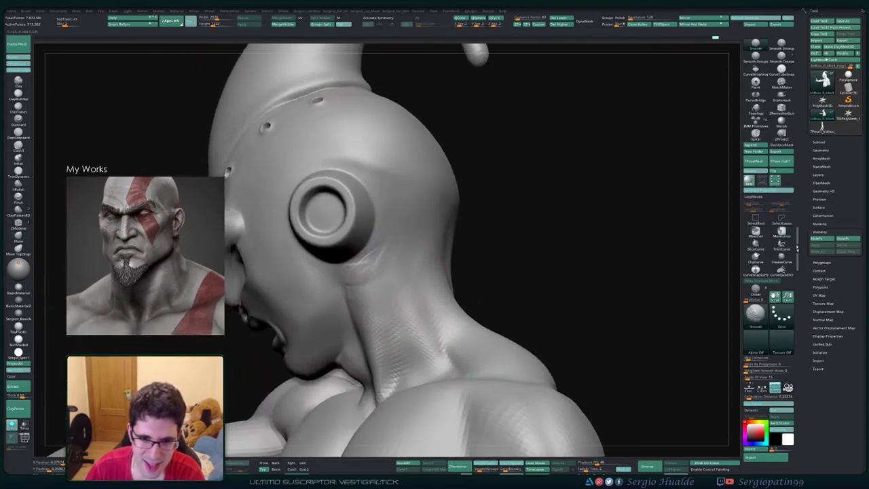
left_click_drag(388, 279, 367, 280, "shift")
right_click_drag(367, 280, 382, 279)
left_click_drag(371, 282, 355, 299, "shift")
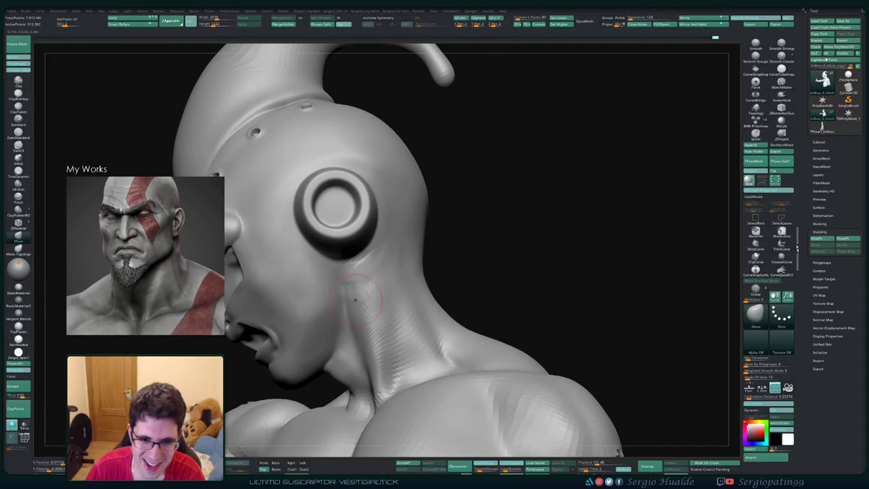
right_click_drag(355, 299, 361, 279)
left_click_drag(361, 280, 369, 310, "shift")
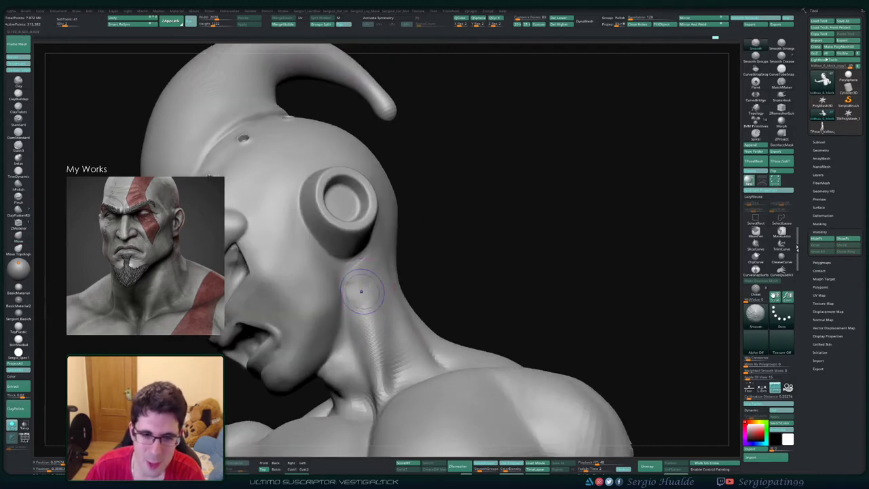
right_click_drag(366, 263, 356, 267)
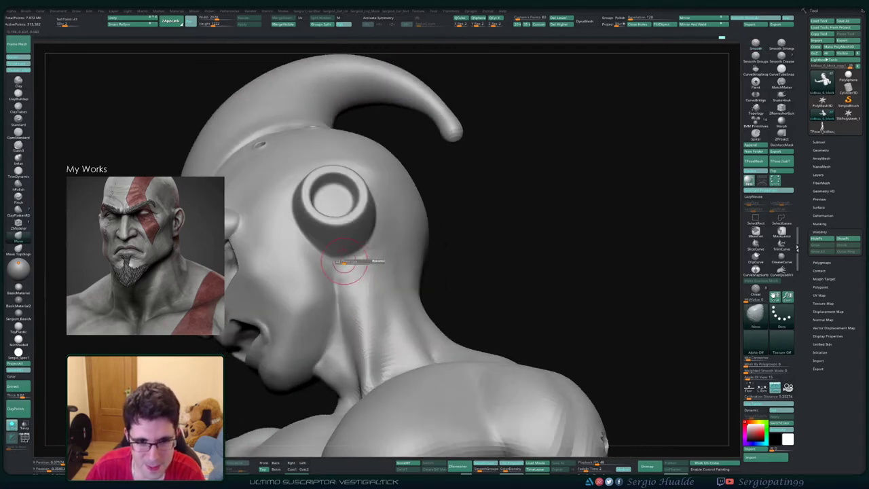
left_click_drag(344, 262, 349, 262)
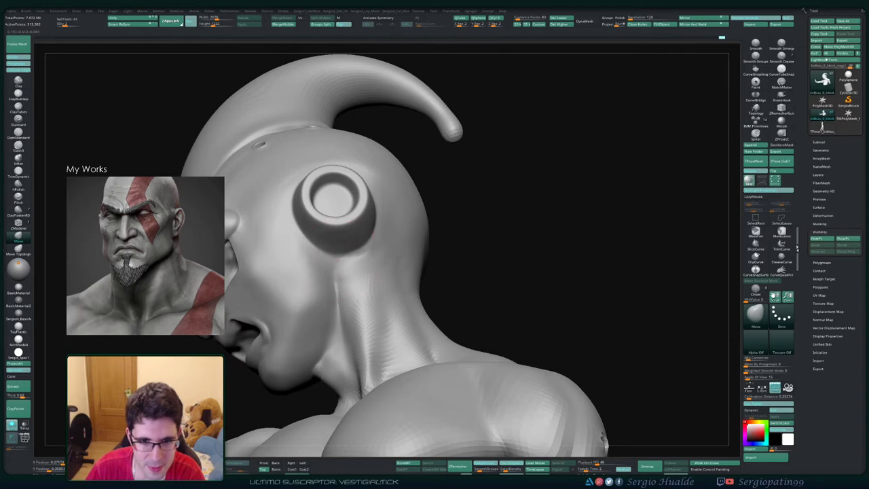
mouse_move(349, 263)
right_mouse_down()
mouse_move(376, 255)
mouse_move(362, 237)
right_mouse_up()
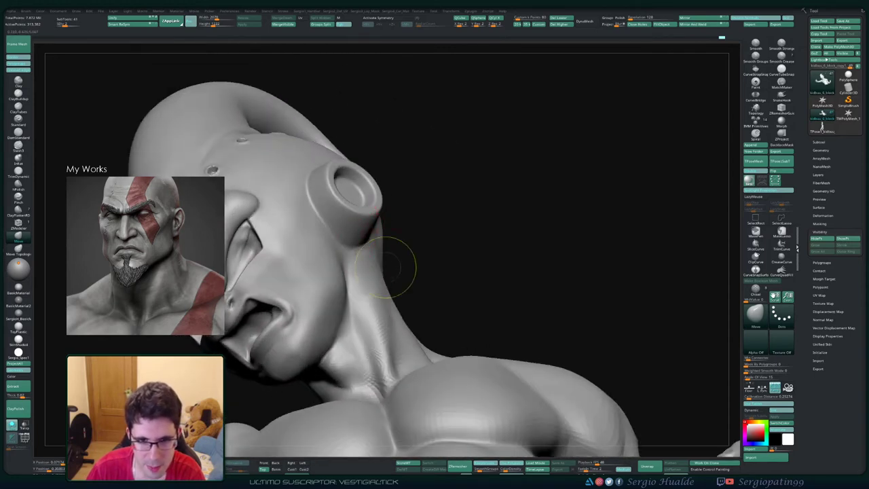
mouse_move(386, 267)
right_mouse_down("ctrl")
mouse_move(362, 328)
mouse_move(417, 332)
mouse_move(413, 284)
mouse_move(389, 286)
mouse_move(389, 205)
mouse_move(401, 292)
mouse_move(438, 307)
mouse_move(410, 311)
mouse_move(370, 353)
mouse_move(378, 317)
mouse_move(445, 313)
mouse_move(380, 317)
mouse_move(420, 316)
mouse_move(396, 316)
right_mouse_up("ctrl")
- Show the whole figure and make the bracer on the raised arm the active part
key("alt+s")
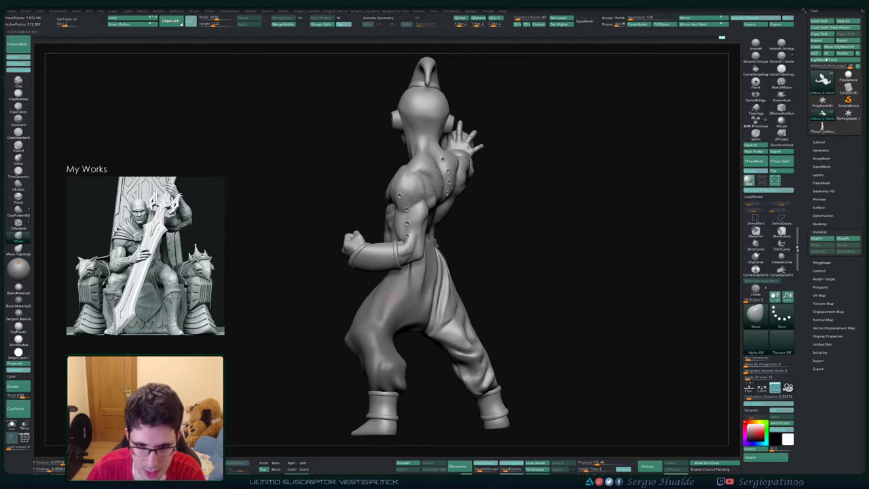
right_click_drag(389, 275, 440, 277)
right_click_drag(243, 159, 375, 274, "alt")
left_click(398, 267, "alt")
key("alt+s")
mouse_move(375, 273)
right_mouse_down("alt")
mouse_move(413, 288)
mouse_move(430, 263)
mouse_move(428, 235)
mouse_move(442, 259)
right_mouse_up("alt")
- Lower the bracer by two subdivision levels and check its wireframe in isolation
key("shift+d")
key("shift+d")
key("shift+f")
key("alt+s")
key("shift+f")
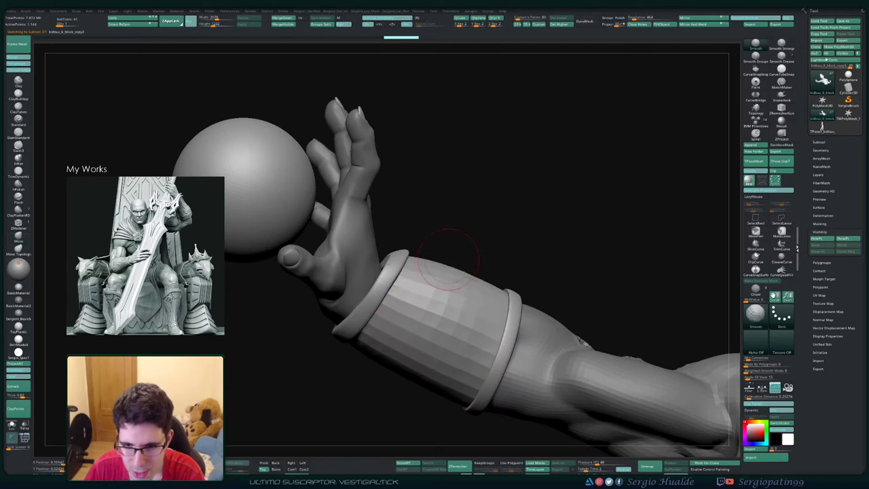
right_click_drag(404, 262, 436, 285)
key("alt+s")
key("alt+s")
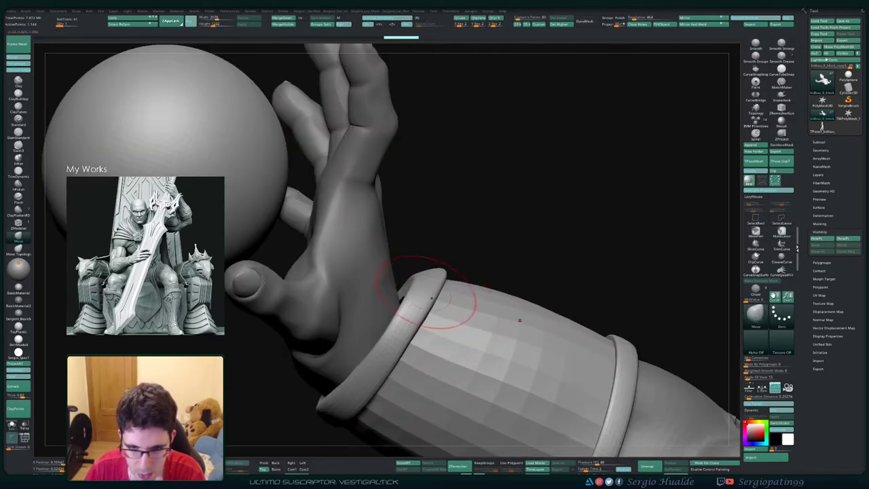
- Hide the ring at the wrist end of the bracer and reselect the bracer among the visible parts
left_click(430, 290, "alt")
key("alt+s")
left_click_drag(494, 226, 273, 465, "ctrl+shift")
key("alt+s")
left_click(440, 327, "alt")
mouse_move(436, 334)
right_mouse_down("ctrl")
mouse_move(435, 280)
mouse_move(447, 272)
mouse_move(435, 278)
mouse_move(442, 261)
mouse_move(431, 252)
right_mouse_up("ctrl")
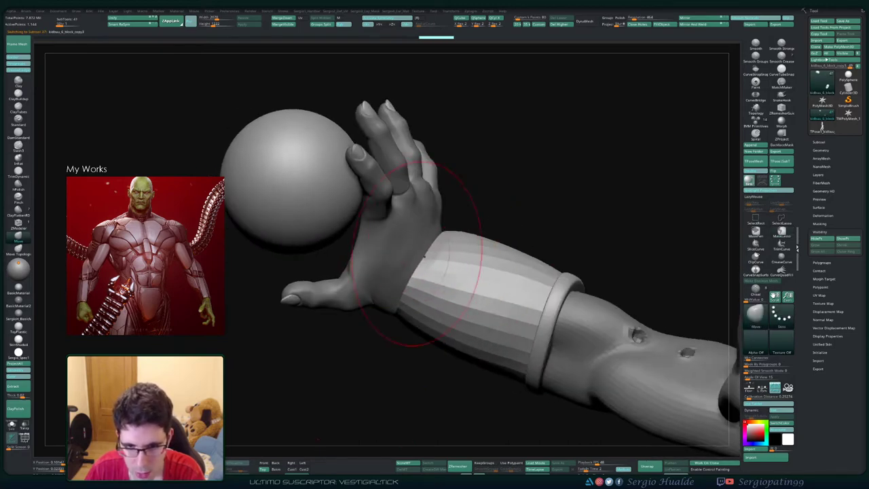
- Reshape the rim of the bracer's wrist opening around the hand with the Move brush
mouse_move(442, 239)
right_mouse_down()
mouse_move(420, 249)
mouse_move(396, 321)
mouse_move(381, 317)
right_mouse_up()
left_click_drag(384, 315, 391, 323)
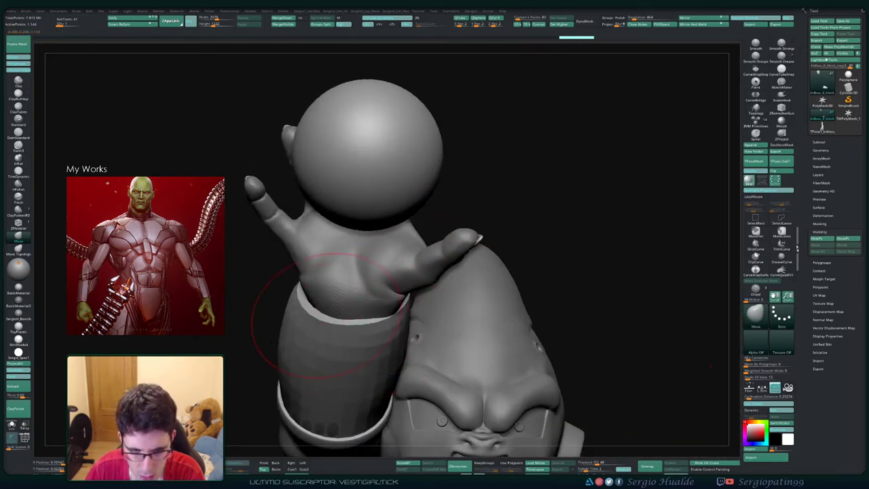
left_click_drag(296, 297, 303, 307)
right_click_drag(305, 329, 397, 338)
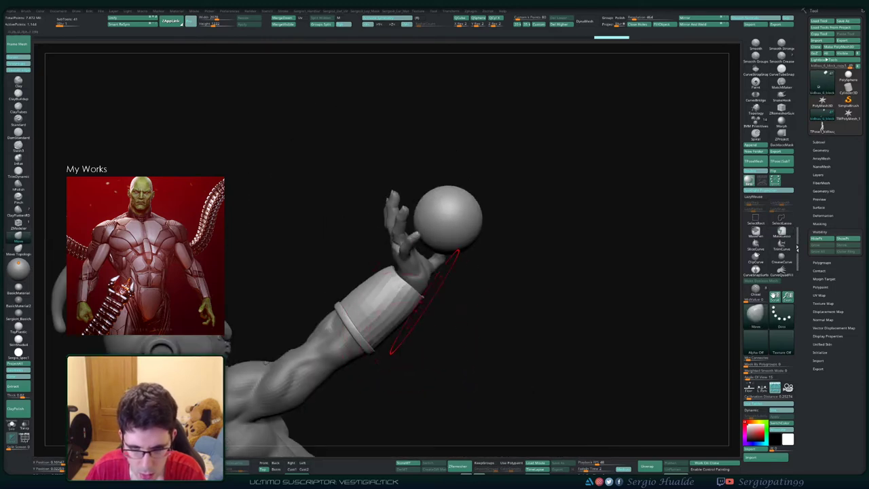
right_click_drag(427, 303, 450, 285)
left_click_drag(425, 298, 428, 294)
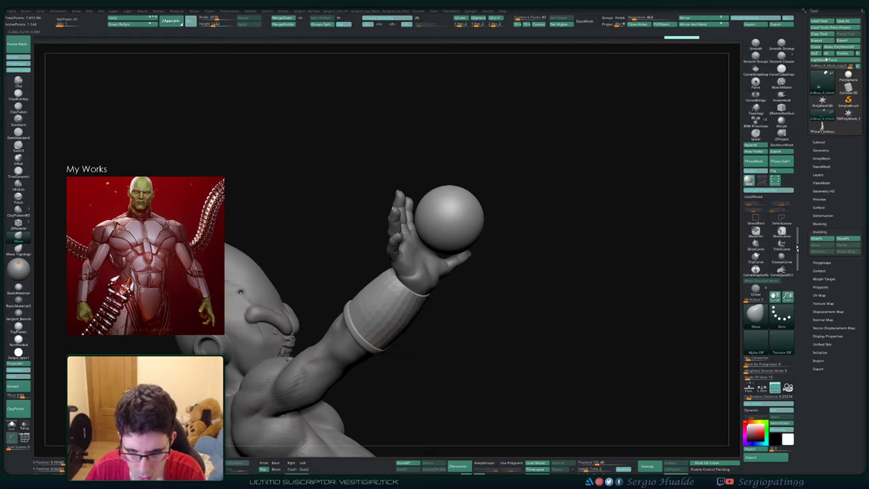
- Adjust the underside contour of the bracer with small Move brush strokes from different angles
left_click_drag(400, 316, 398, 321)
right_click_drag(398, 321, 420, 323)
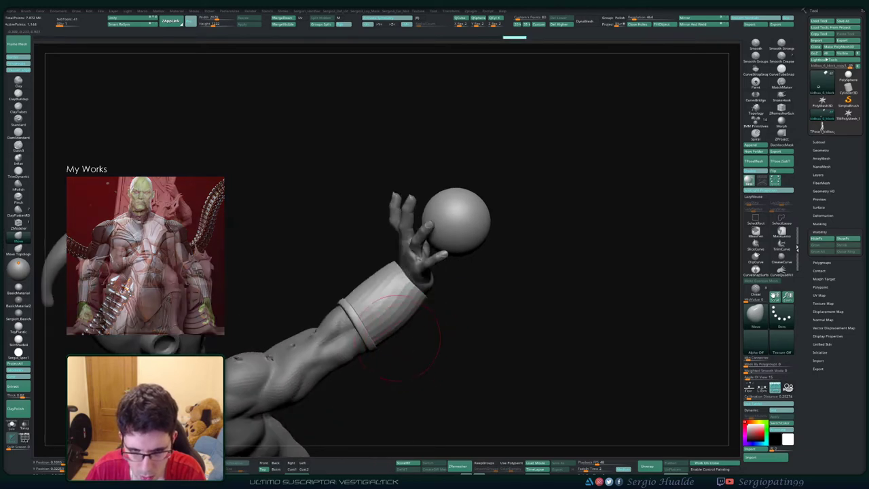
left_click_drag(392, 340, 390, 336)
right_click_drag(441, 333, 425, 323)
left_click_drag(413, 318, 415, 315)
right_click_drag(417, 316, 435, 297)
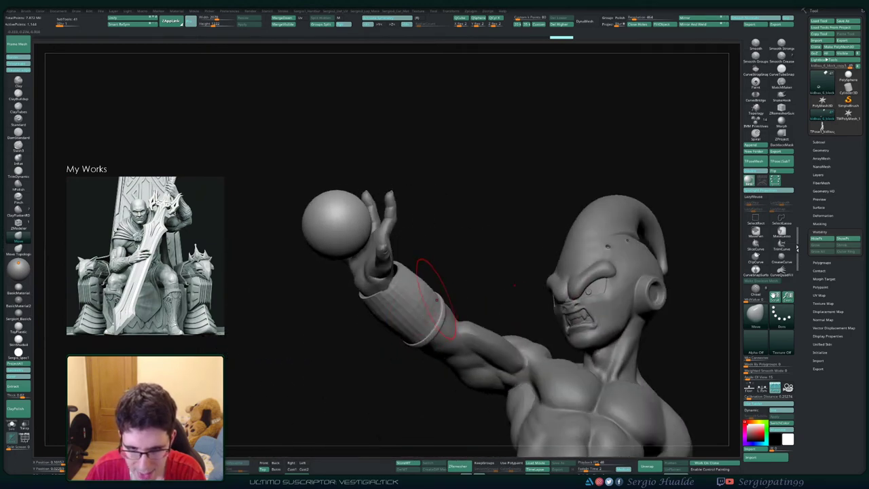
- Refine the upper contour of the bracer between the remaining ring and the wrist with the Move brush
left_click_drag(433, 296, 428, 299)
right_click_drag(428, 299, 439, 285)
left_click_drag(438, 285, 442, 286)
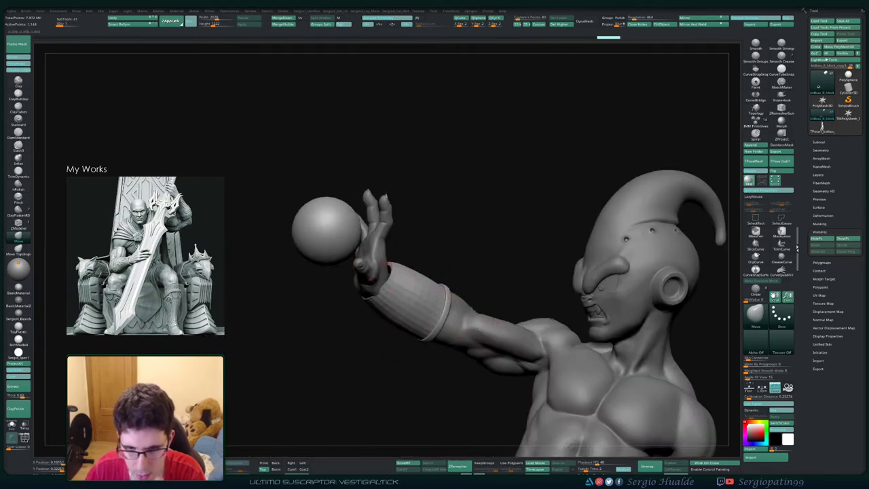
mouse_move(409, 265)
right_mouse_down()
mouse_move(394, 262)
mouse_move(411, 267)
right_mouse_up()
left_click_drag(411, 268, 408, 270)
right_click_drag(408, 270, 452, 231)
left_click_drag(452, 231, 455, 224)
right_click_drag(455, 224, 433, 281)
- Resize the Move brush, extend the bracer's wrist edge towards the hand and pull its side outward
key("s")
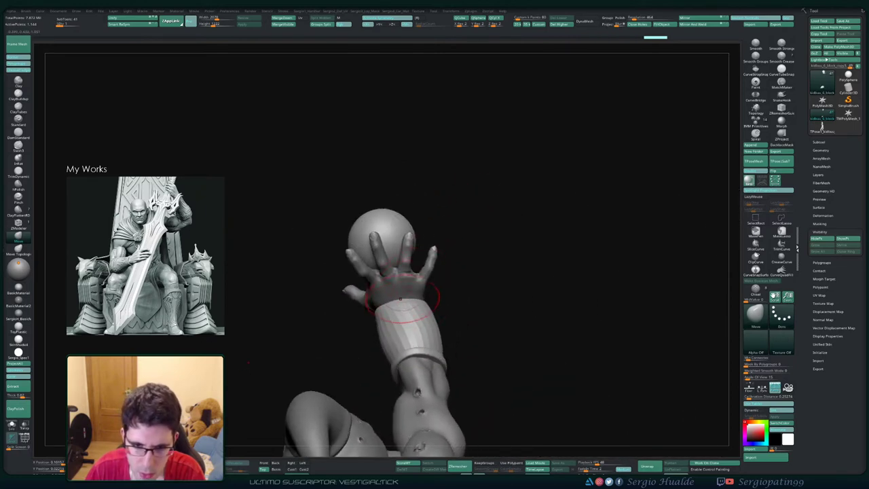
left_click_drag(401, 299, 403, 294)
right_click_drag(403, 294, 406, 305)
left_click_drag(406, 306, 408, 294)
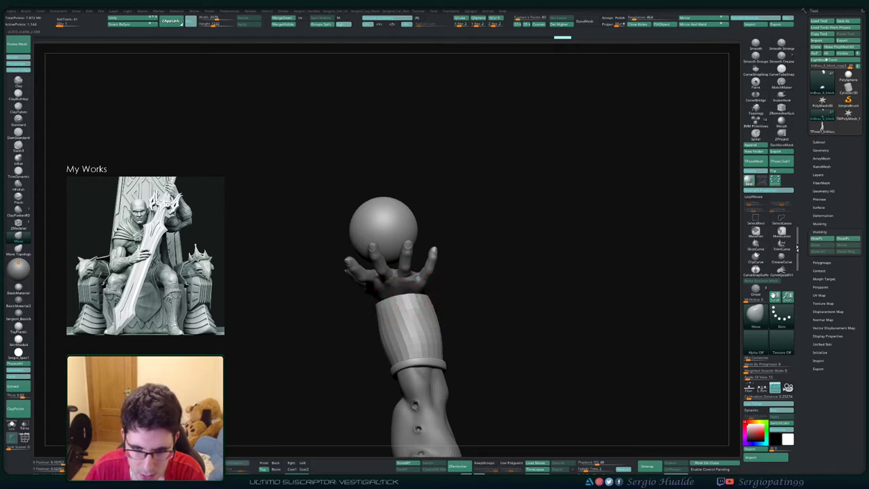
left_click_drag(428, 301, 434, 303)
mouse_move(433, 303)
right_mouse_down()
mouse_move(429, 295)
mouse_move(448, 309)
right_mouse_up()
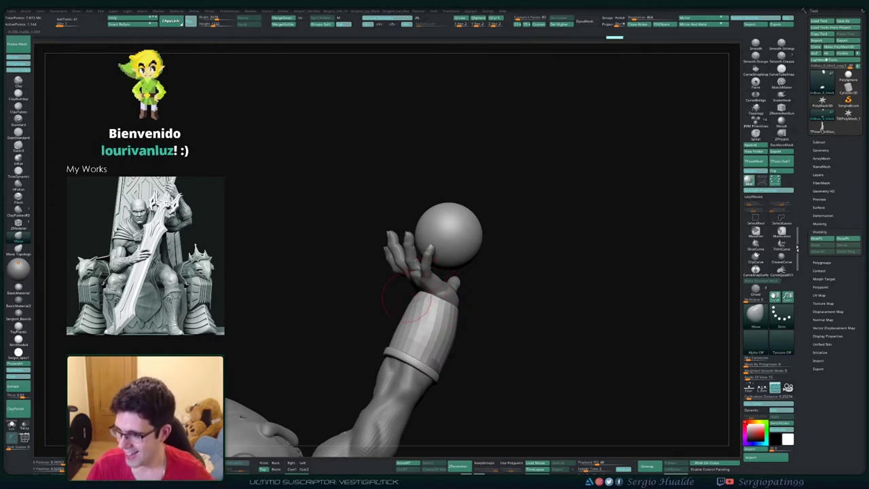
- Adjust the sides of the raised arm's bracer with small Move brush strokes as seen from the front
mouse_move(417, 293)
right_mouse_down()
mouse_move(427, 290)
mouse_move(392, 313)
mouse_move(401, 316)
right_mouse_up()
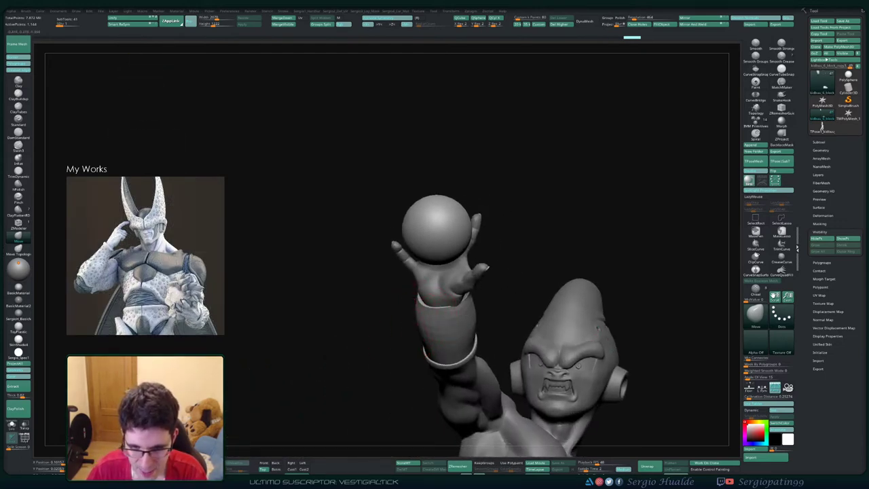
left_click_drag(419, 329, 422, 330)
right_click_drag(422, 330, 469, 318)
left_click_drag(469, 318, 464, 320)
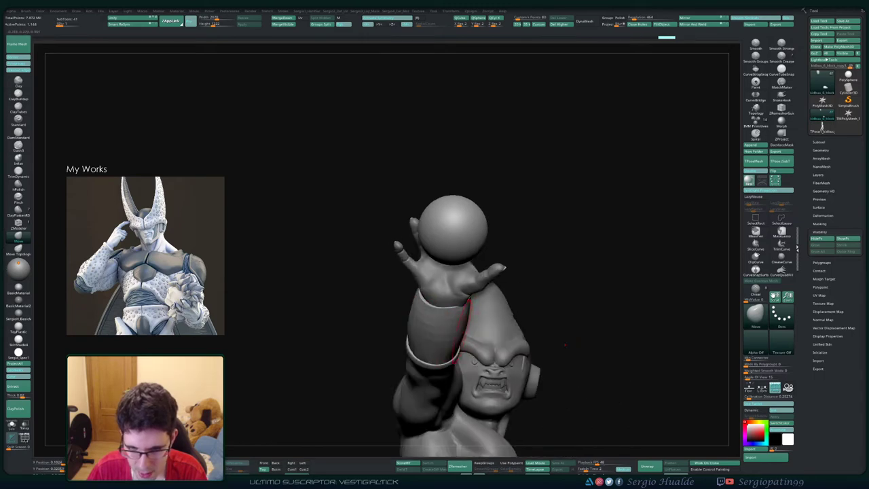
right_click_drag(464, 320, 441, 345)
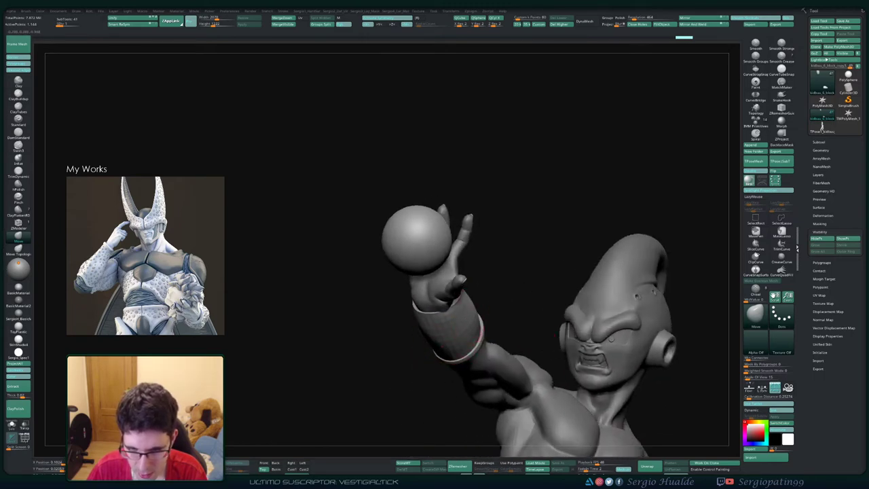
mouse_move(475, 316)
right_mouse_down()
mouse_move(476, 299)
mouse_move(440, 298)
mouse_move(436, 309)
right_mouse_up()
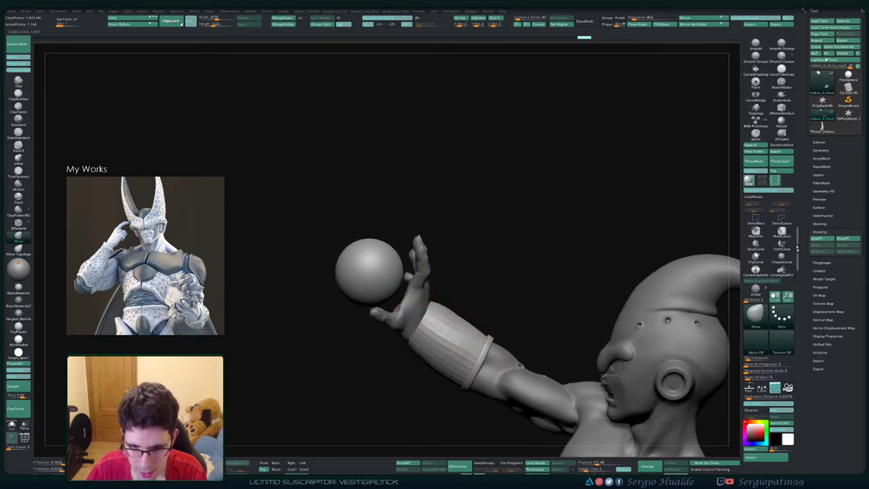
- Toggle symmetry and reshape the bracer's wrist edge at the back of the hand with the Move brush
mouse_move(494, 334)
right_mouse_down()
mouse_move(464, 322)
mouse_move(468, 336)
mouse_move(483, 316)
mouse_move(440, 329)
mouse_move(431, 264)
mouse_move(435, 277)
right_mouse_up()
key("x")
key("ctrl+s")
left_click_drag(429, 271, 449, 245)
right_click_drag(498, 231, 501, 262)
left_click_drag(509, 246, 515, 267)
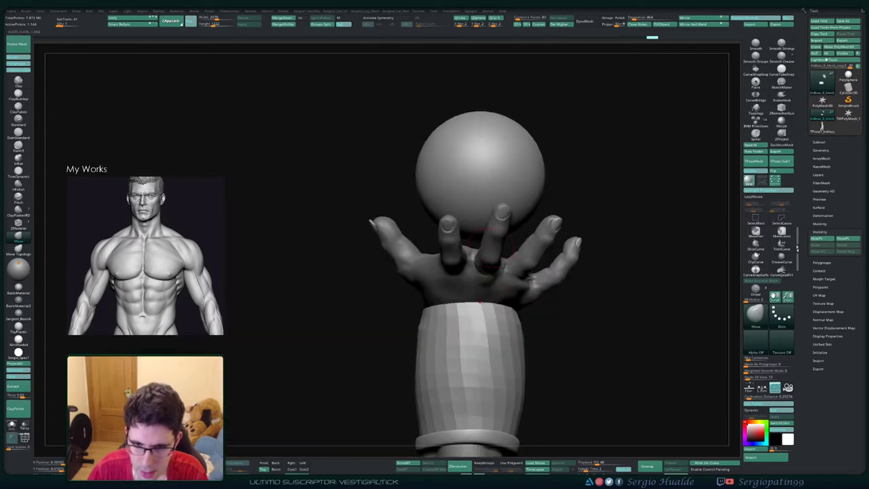
right_click_drag(480, 302, 483, 314)
mouse_move(525, 339)
right_mouse_down()
mouse_move(489, 345)
mouse_move(512, 377)
mouse_move(525, 334)
mouse_move(514, 306)
right_mouse_up()
- Isolate the raised arm's bracer so that the body, the rings and the other bracer are hidden
key("w")
left_click(506, 354, "ctrl")
key("q")
key("shift+f")
key("alt+s")
key("shift+f")
left_click_drag(586, 291, 603, 310, "ctrl")
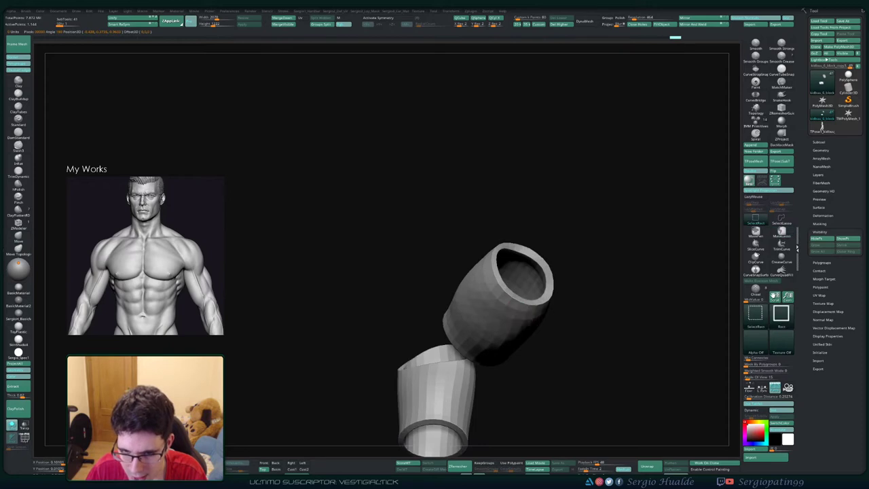
left_click(504, 318, "ctrl+shift")
right_click_drag(504, 313, 548, 306)
right_click(547, 306, "ctrl")
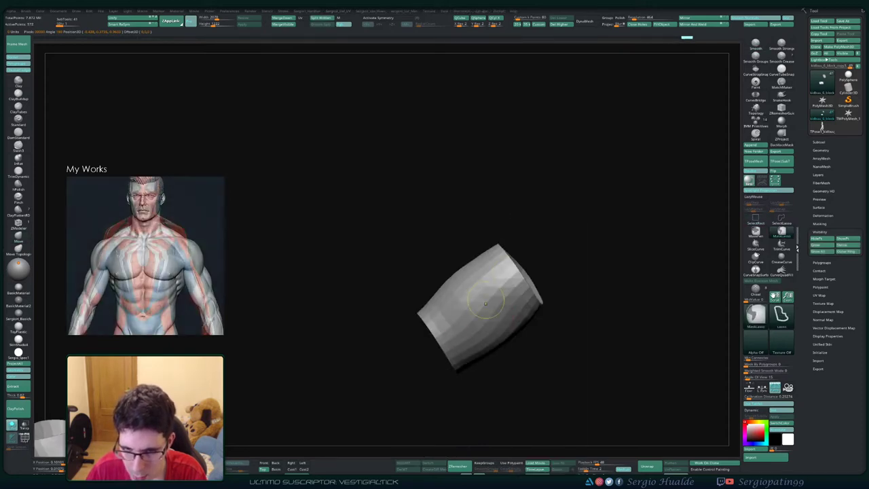
mouse_move(576, 204)
left_mouse_down("ctrl")
mouse_move(409, 399)
mouse_move(583, 198)
left_mouse_up("ctrl")
mouse_move(473, 354)
left_mouse_down("ctrl")
mouse_move(513, 416)
mouse_move(602, 274)
left_mouse_up("ctrl")
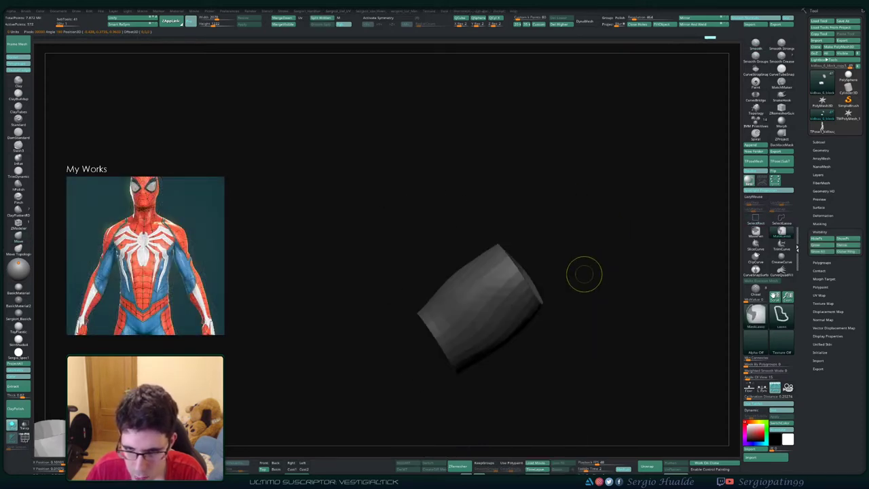
left_click(586, 309, "ctrl")
left_click(585, 309, "ctrl")
left_click(583, 305, "ctrl")
- Even out the isolated bracer with Polish By Features and bring the whole figure back into view
key("space")
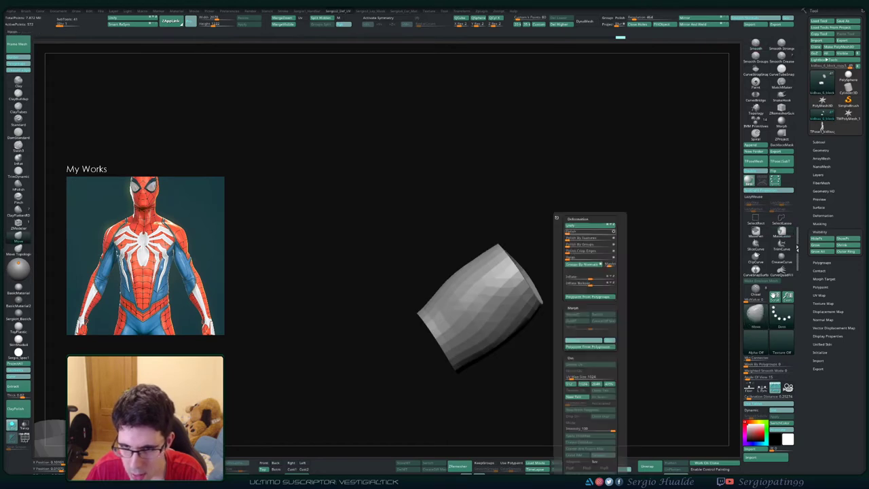
left_click(572, 231)
key("ctrl+z")
key("space")
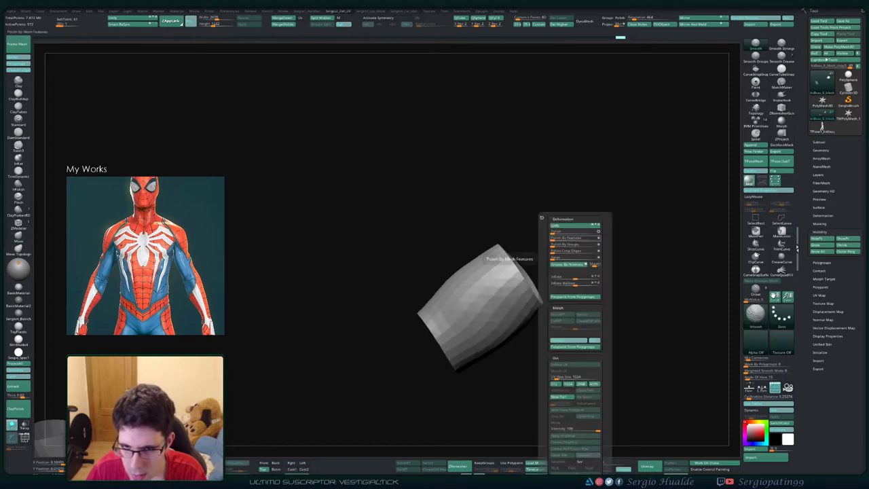
left_click(575, 238)
left_click(574, 238)
left_click(575, 238)
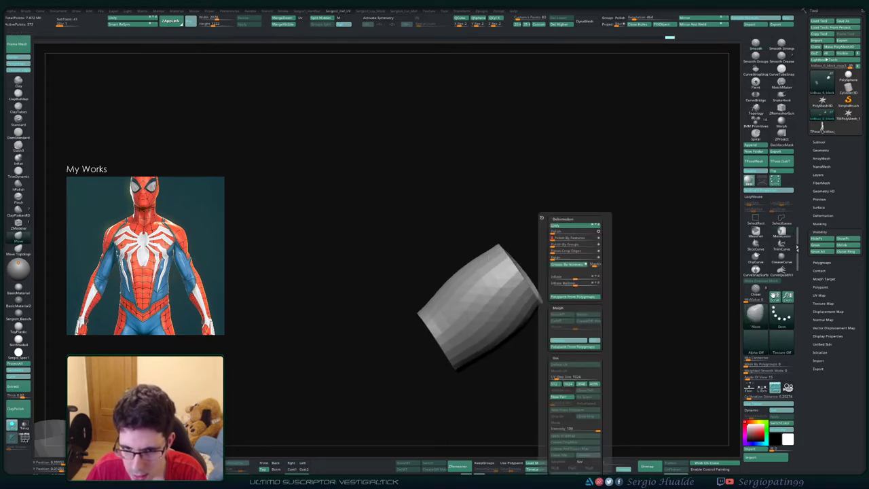
right_click_drag(486, 286, 538, 292, "ctrl")
left_click(537, 309, "ctrl+shift")
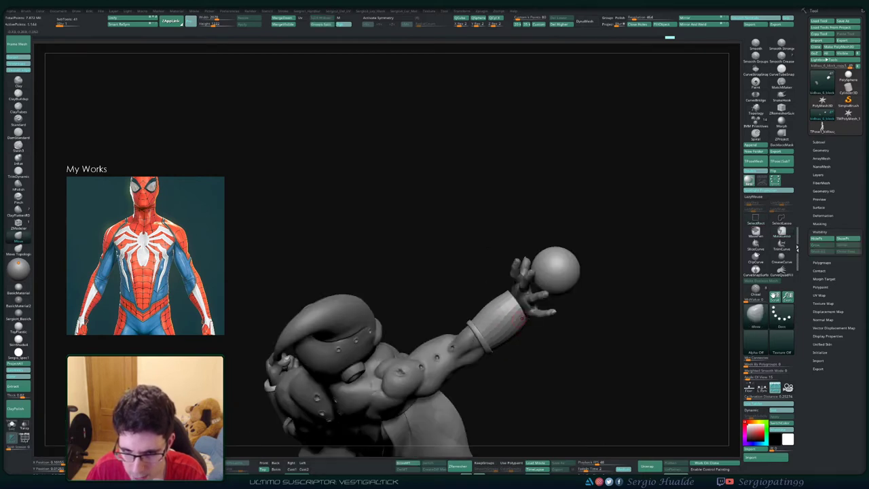
- Resize the Move brush and refine the bracer's silhouette in side view between the ring and the wrist
left_click_drag(525, 341, 521, 356, "ctrl")
mouse_move(521, 356)
right_mouse_down()
mouse_move(525, 305)
mouse_move(517, 300)
mouse_move(485, 299)
mouse_move(515, 314)
mouse_move(490, 338)
right_mouse_up()
key("s")
key("s")
left_click_drag(535, 338, 542, 344)
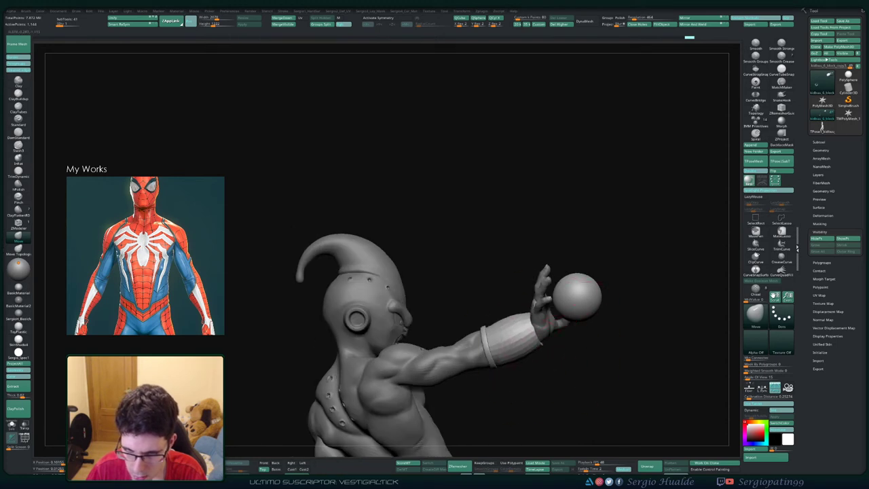
mouse_move(551, 352)
right_mouse_down()
mouse_move(584, 362)
mouse_move(561, 373)
mouse_move(556, 358)
right_mouse_up()
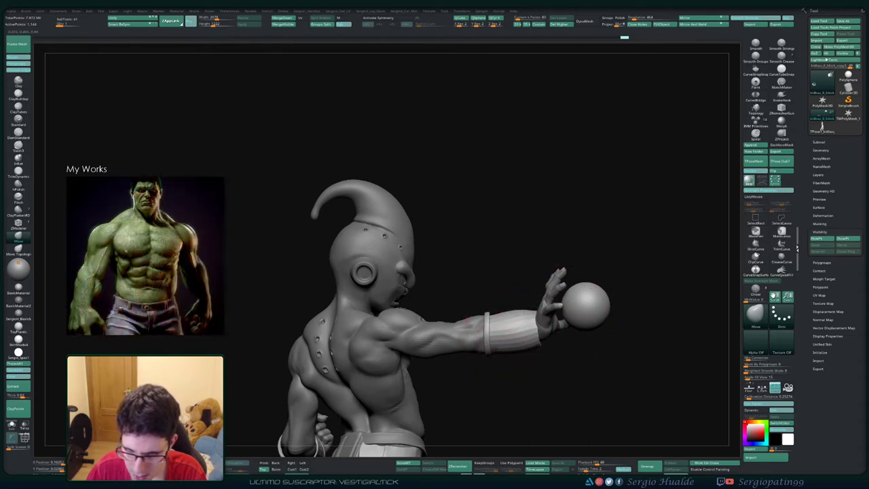
left_click_drag(515, 338, 513, 333)
right_click_drag(551, 360, 428, 361)
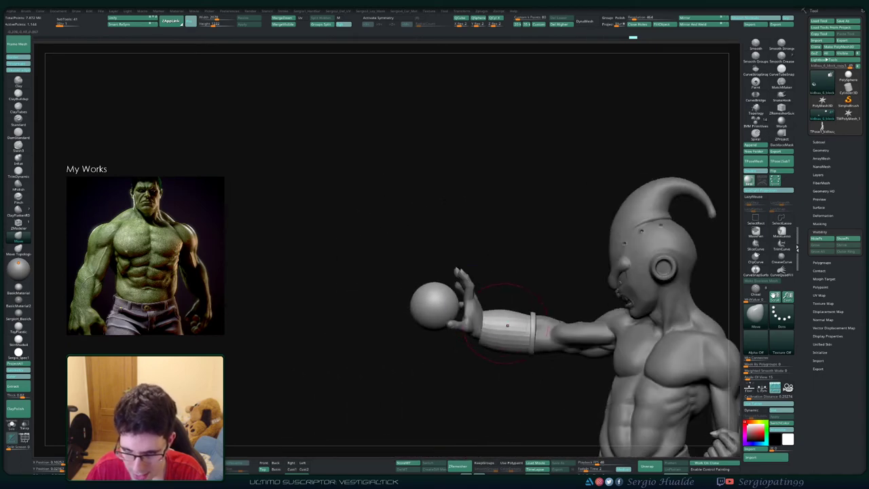
- Show only the bracers to examine their shape, and restore the full figure
mouse_move(510, 340)
right_mouse_down("alt")
mouse_move(517, 312)
mouse_move(535, 309)
mouse_move(506, 283)
mouse_move(532, 267)
mouse_move(533, 292)
mouse_move(669, 297)
mouse_move(628, 276)
mouse_move(523, 326)
right_mouse_up("alt")
key("alt+s")
key("alt+s")
right_click_drag(522, 380, 496, 322, "ctrl")
key("alt+s")
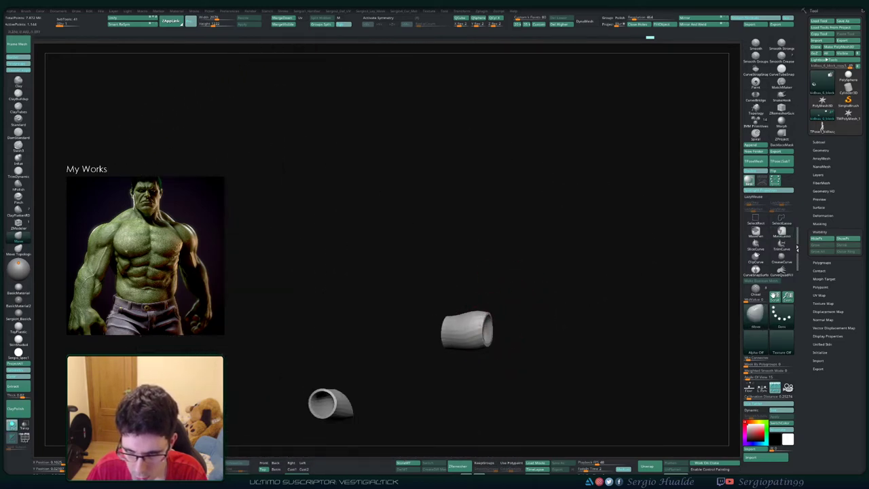
left_click(506, 302, "ctrl+shift")
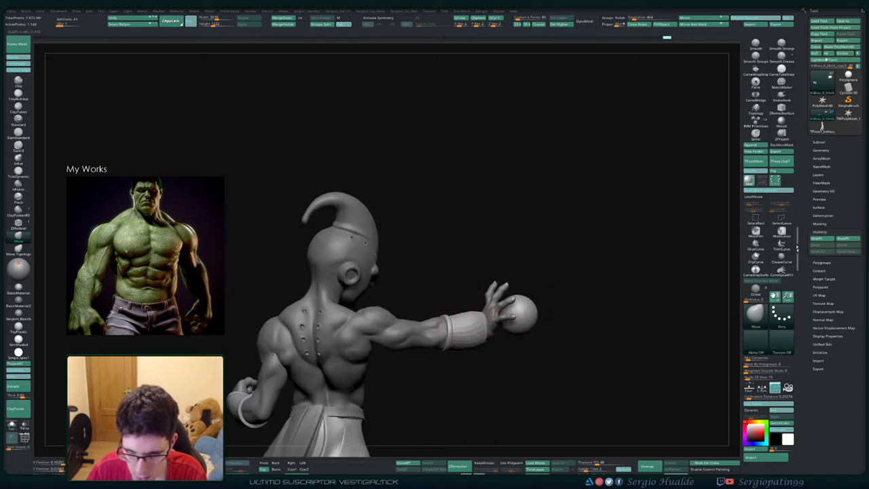
- Resize the Move brush and reshape the bracer's wrist end around the heel of the hand
key("s")
right_click_drag(469, 319, 499, 360)
key("s")
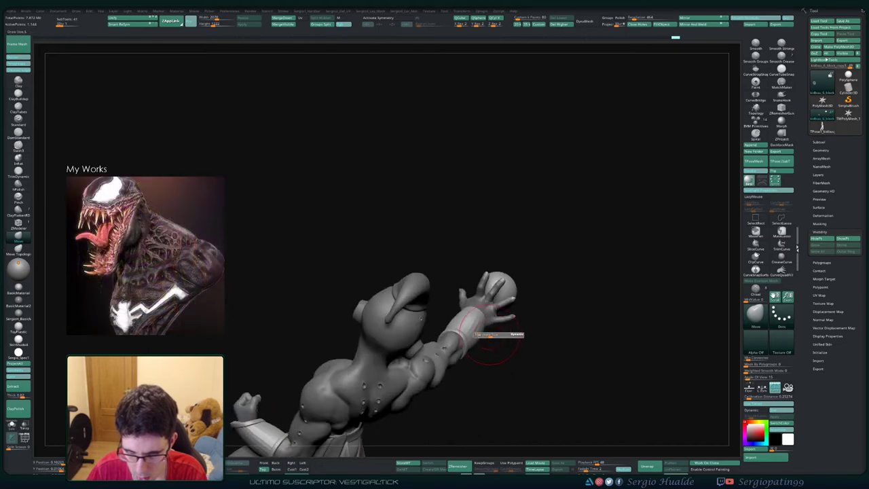
right_click_drag(484, 329, 484, 344)
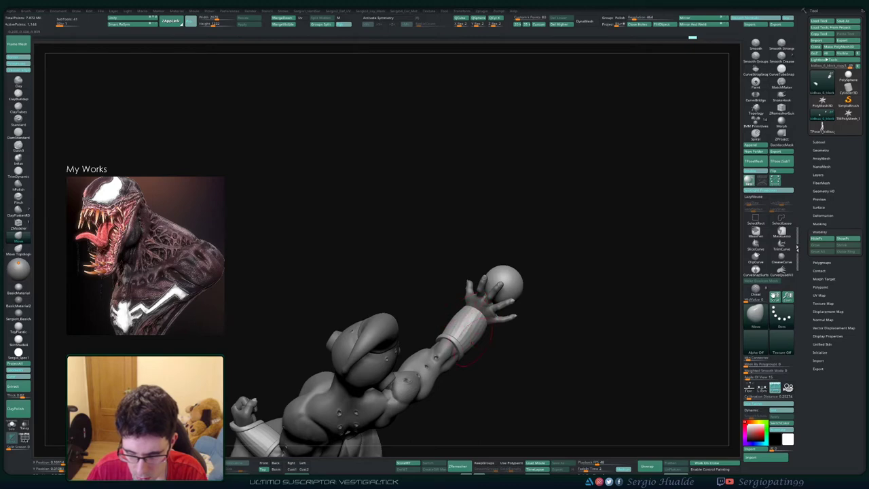
mouse_move(468, 339)
right_mouse_down()
mouse_move(468, 309)
mouse_move(428, 312)
mouse_move(431, 334)
mouse_move(516, 352)
mouse_move(501, 397)
right_mouse_up()
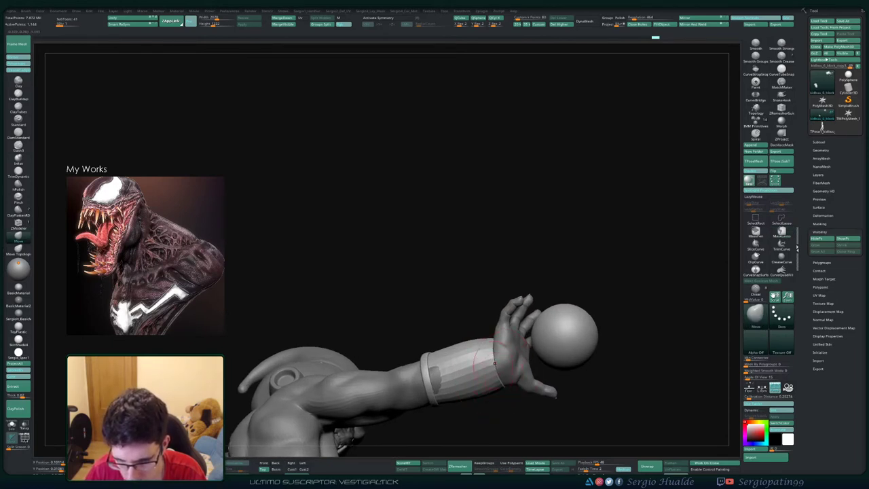
left_click_drag(494, 363, 503, 384)
mouse_move(510, 400)
right_mouse_down()
mouse_move(520, 390)
mouse_move(505, 410)
mouse_move(512, 364)
mouse_move(511, 404)
mouse_move(508, 370)
mouse_move(438, 372)
right_mouse_up()
mouse_move(512, 323)
right_mouse_down()
mouse_move(520, 336)
mouse_move(513, 370)
mouse_move(561, 341)
right_mouse_up()
- Isolate the raised arm's bracer, smooth its wrist rim and sides with the Smooth brush, and show the figure again
left_click(513, 369, "ctrl+shift")
key("alt+s")
key("c")
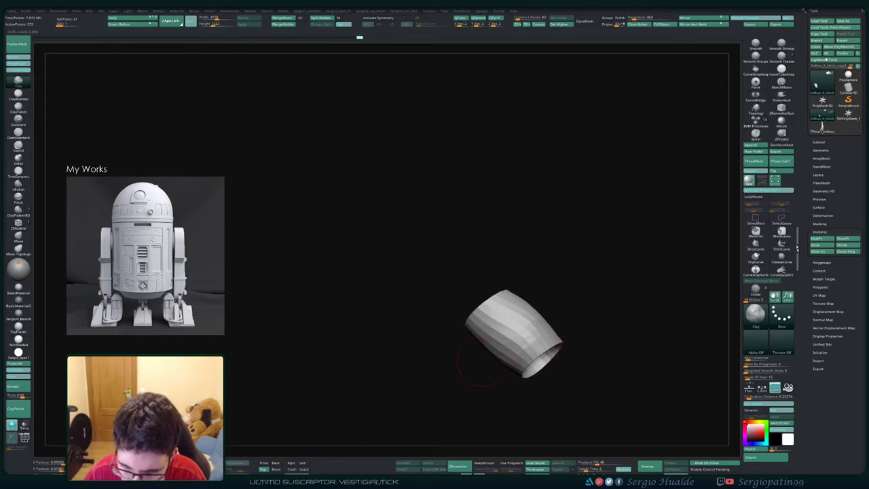
key("shift")
left_click_drag(533, 409, 510, 404)
left_click_drag(568, 365, 524, 319)
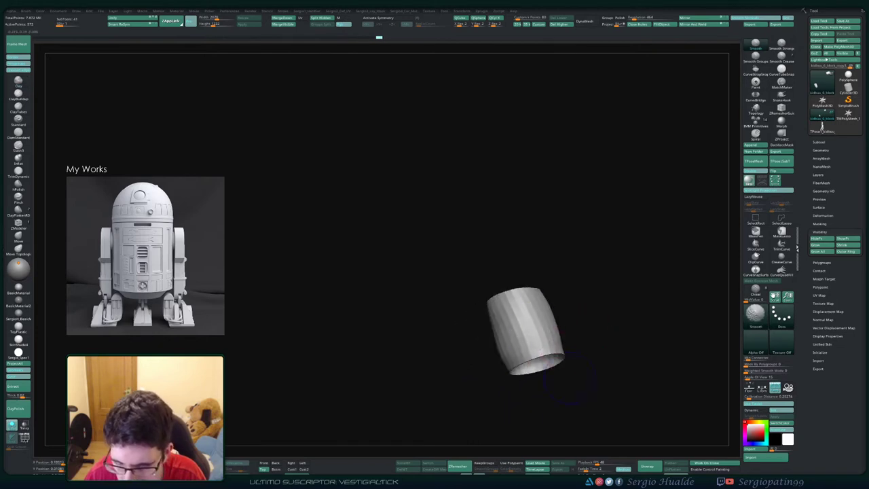
left_click_drag(570, 378, 580, 332)
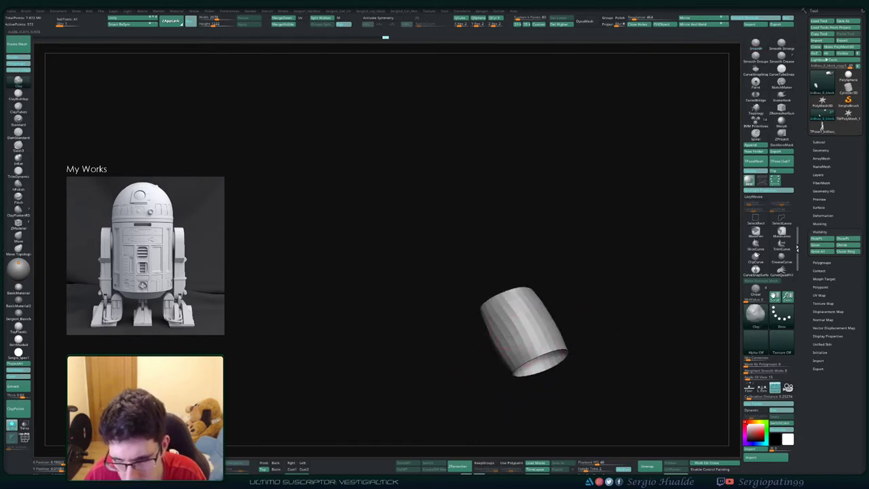
left_click_drag(489, 358, 501, 362)
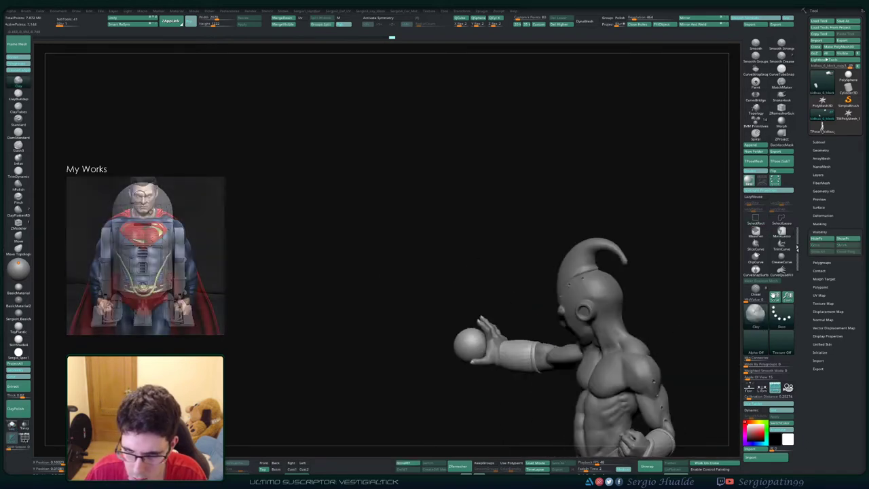
- Switch to the Move brush and adjust the bracer's wrist edge beside the thumb in close-up
right_click_drag(485, 343, 504, 333)
key("b")
key("m")
key("v")
key("s")
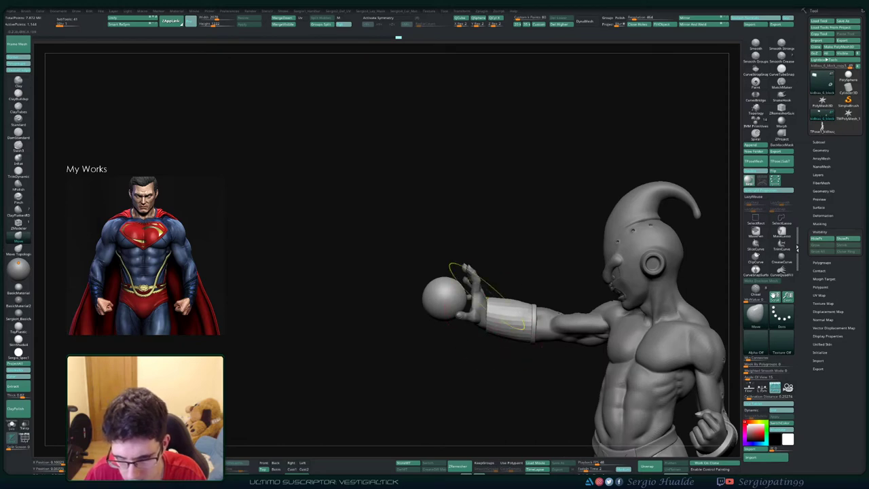
mouse_move(487, 297)
right_mouse_down("ctrl")
mouse_move(494, 332)
mouse_move(475, 310)
mouse_move(501, 307)
mouse_move(495, 333)
mouse_move(475, 308)
right_mouse_up("ctrl")
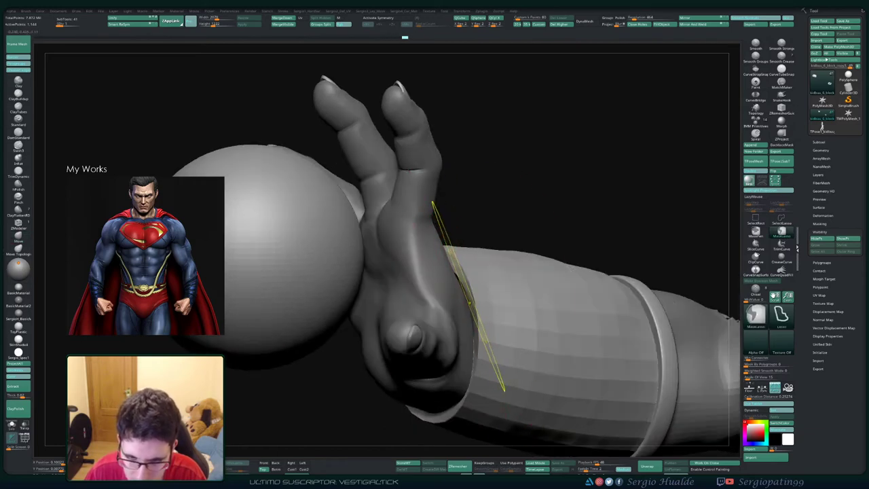
left_click_drag(468, 299, 466, 303)
right_click_drag(470, 305, 466, 285, "ctrl")
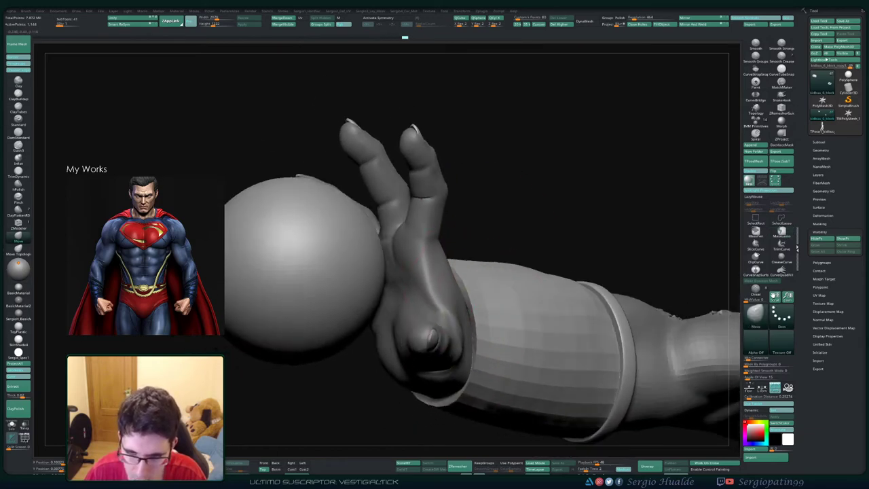
- Resize the Move brush and nudge the bracer's outer contour near the wrist from several angles
right_click_drag(407, 332, 465, 331)
key("s")
left_click_drag(461, 340, 466, 340)
mouse_move(461, 337)
right_mouse_down()
mouse_move(484, 348)
mouse_move(459, 332)
mouse_move(410, 332)
mouse_move(469, 330)
mouse_move(465, 311)
mouse_move(444, 333)
mouse_move(462, 339)
mouse_move(435, 344)
right_mouse_up()
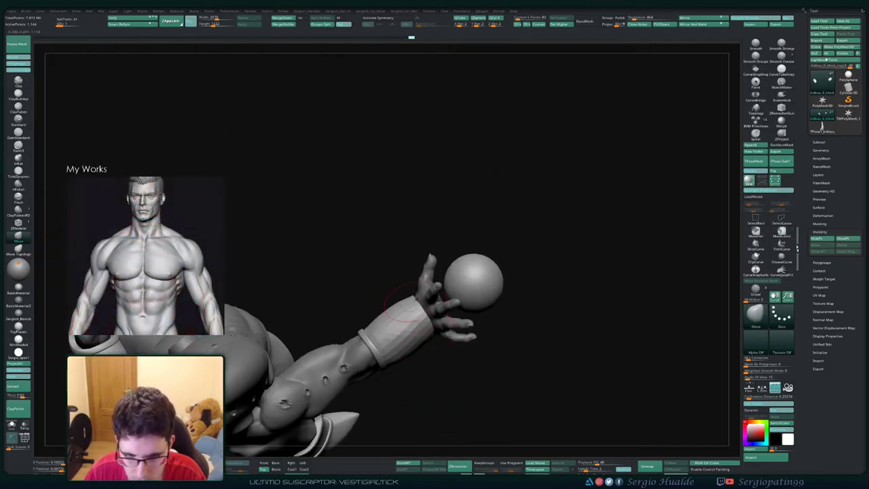
left_click_drag(409, 330, 409, 334)
- Examine the reshaped bracer and the extended arm from the back, front, underside and side
right_click_drag(411, 369, 409, 306, "ctrl")
right_click_drag(409, 306, 412, 272)
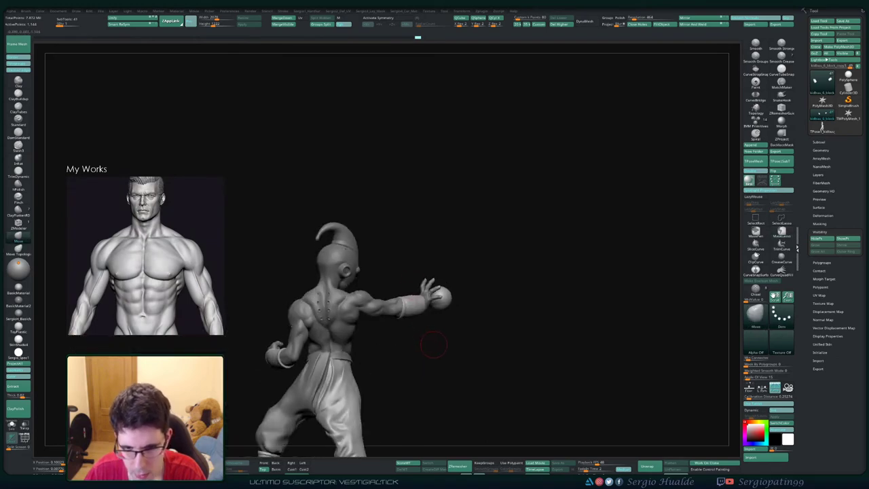
mouse_move(434, 345)
right_mouse_down()
mouse_move(390, 346)
mouse_move(408, 370)
mouse_move(427, 362)
mouse_move(417, 318)
right_mouse_up()
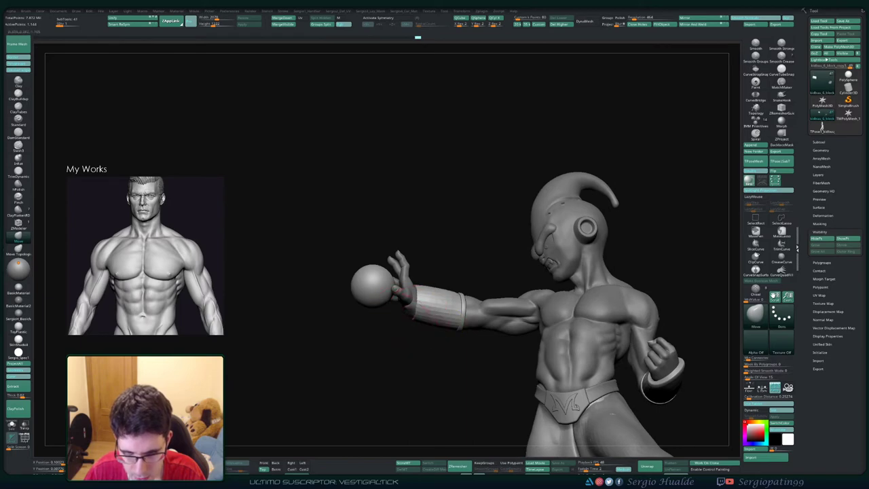
right_click_drag(418, 331, 443, 319)
right_click_drag(443, 319, 482, 331, "ctrl")
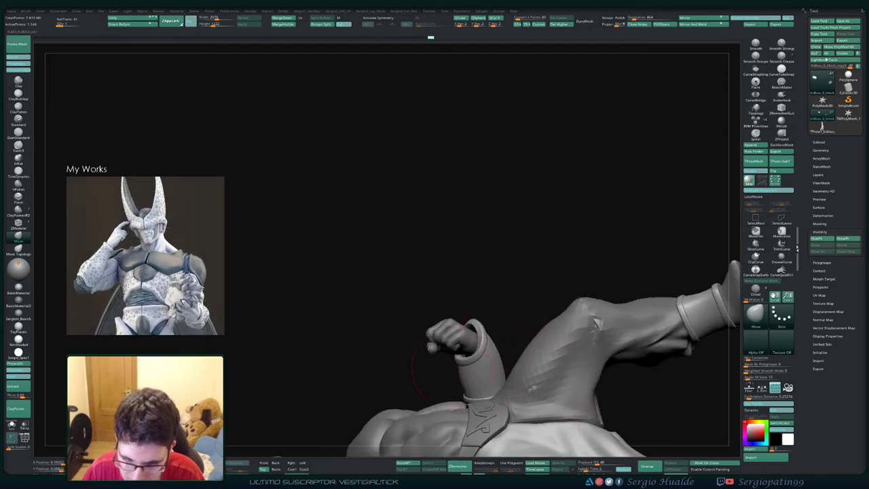
right_click_drag(464, 364, 485, 367)
right_click_drag(485, 335, 408, 348, "alt")
right_click_drag(670, 259, 421, 339)
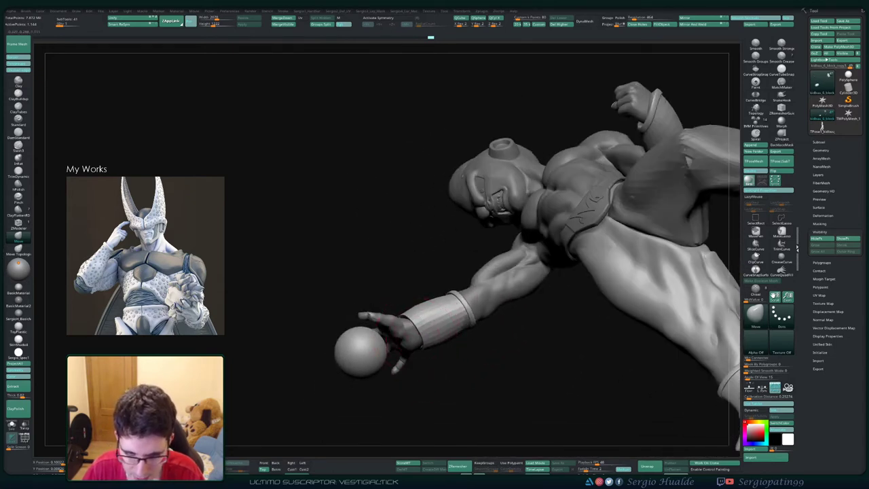
right_click_drag(418, 337, 472, 376)
right_click_drag(442, 326, 495, 312)
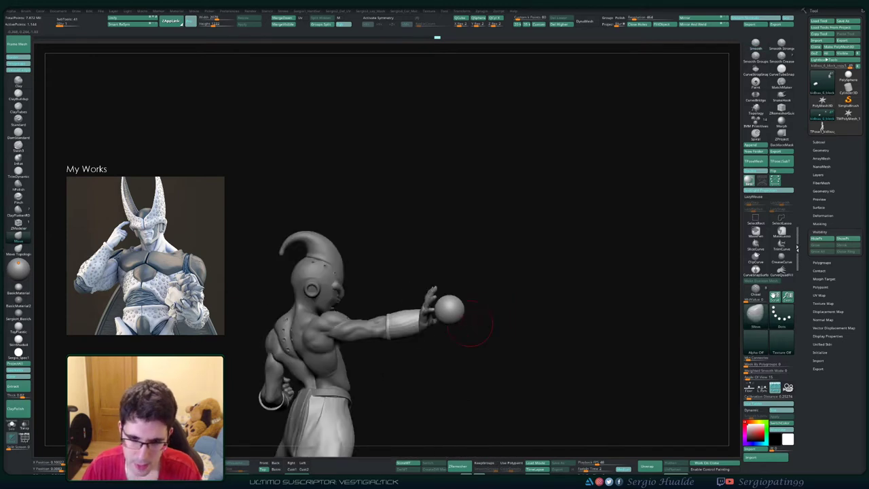
right_click_drag(405, 297, 409, 334, "ctrl")
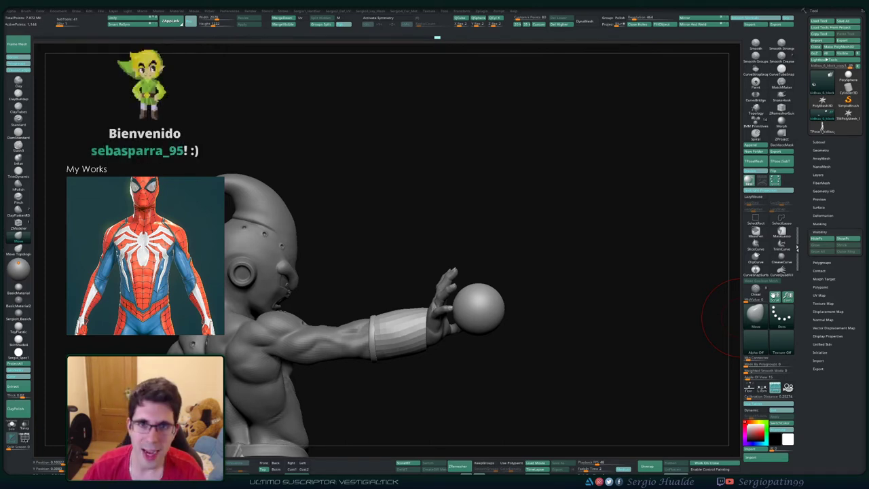
left_click(429, 11)
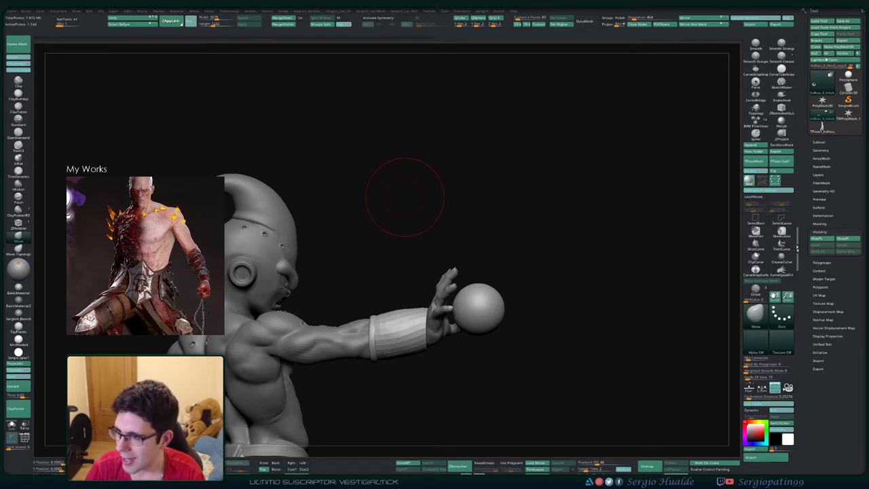
- Make the body mesh the active subtool and isolate it to work on the raised hand
left_click_drag(444, 199, 463, 190)
mouse_move(422, 222)
right_mouse_down("ctrl")
mouse_move(426, 194)
mouse_move(413, 215)
mouse_move(419, 233)
right_mouse_up("ctrl")
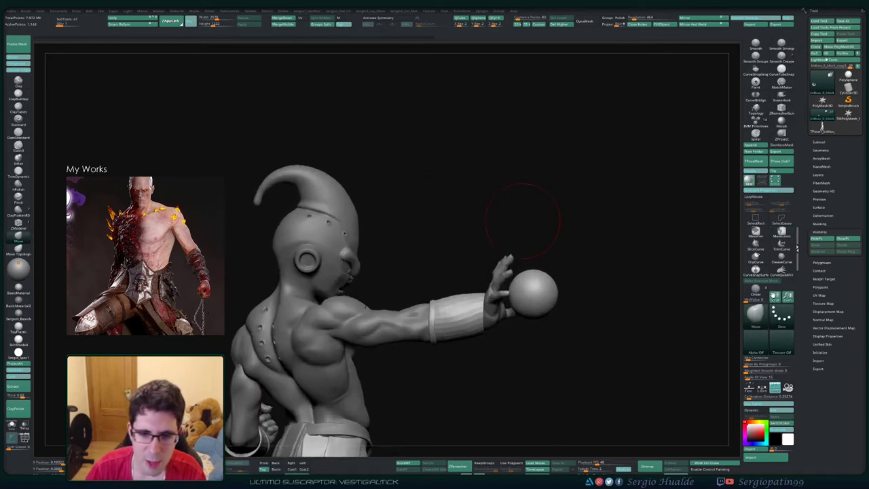
left_click_drag(536, 261, 520, 230)
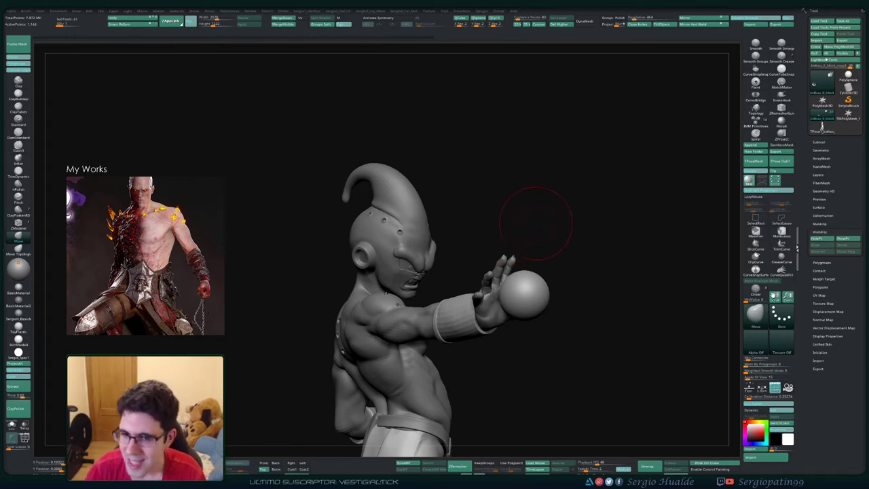
right_click_drag(536, 224, 532, 222)
left_click_drag(582, 197, 592, 184)
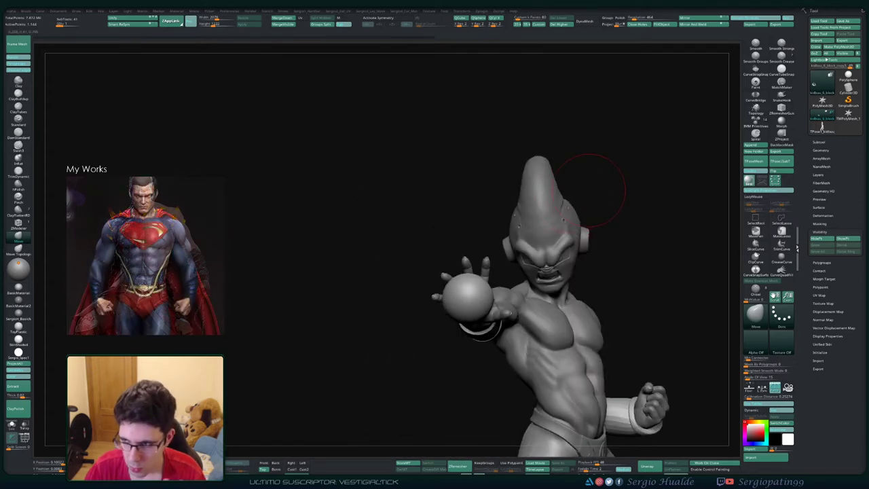
mouse_move(509, 231)
right_mouse_down()
mouse_move(478, 254)
mouse_move(471, 216)
mouse_move(482, 280)
right_mouse_up()
left_click(479, 253, "alt")
key("alt+s")
right_click_drag(482, 280, 514, 254)
- Nudge the back of the raised hand and the edge near the thumb with the Move brush from several angles
left_click_drag(512, 253, 514, 247)
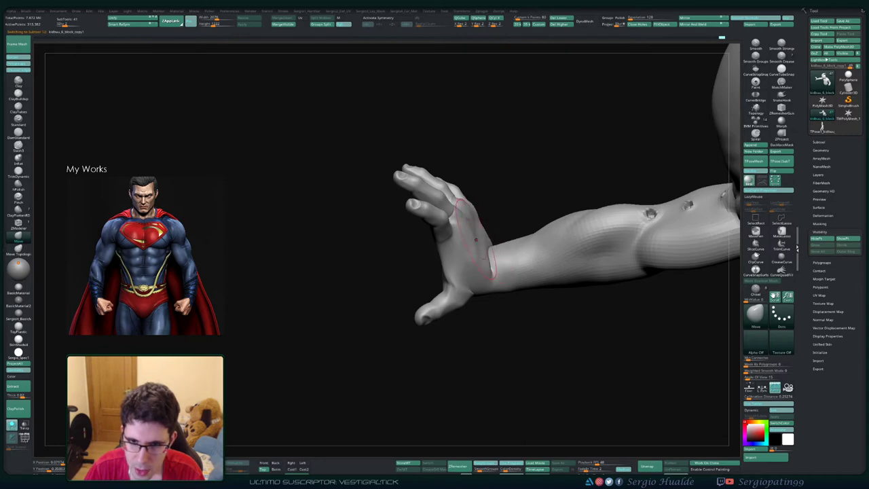
right_click_drag(455, 246, 480, 257)
left_click_drag(470, 256, 476, 247)
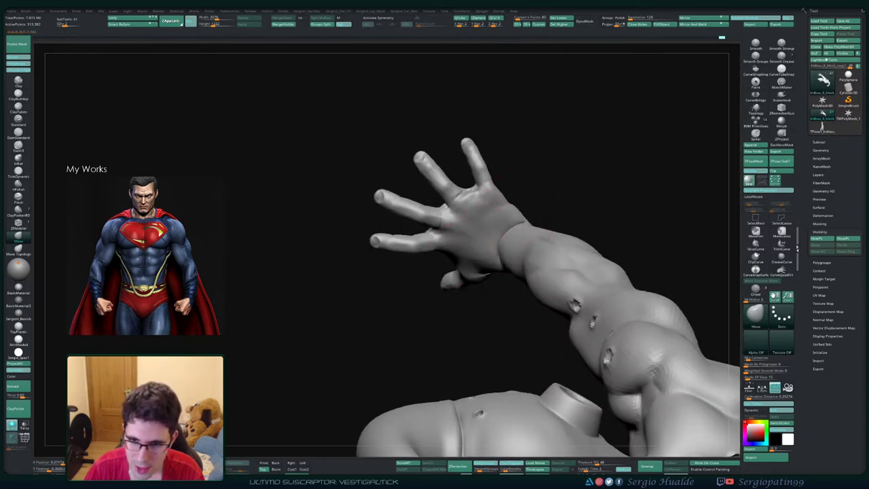
right_click_drag(518, 214, 489, 257)
left_click_drag(489, 257, 498, 258)
right_click_drag(499, 258, 440, 259)
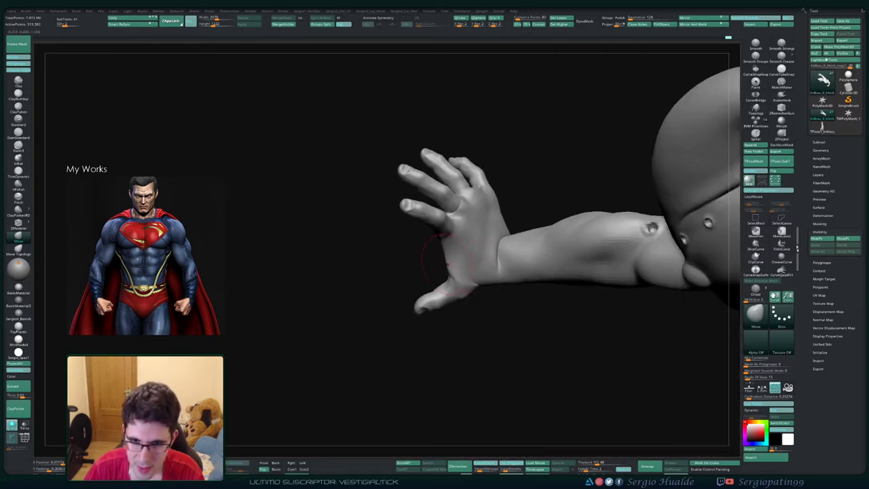
left_click_drag(447, 264, 442, 262)
- Adjust the outer edge of the raised palm below the little finger with the Move brush
right_click_drag(443, 246, 469, 238)
right_click_drag(381, 255, 468, 268)
right_click_drag(408, 272, 358, 260)
left_click_drag(358, 260, 362, 259)
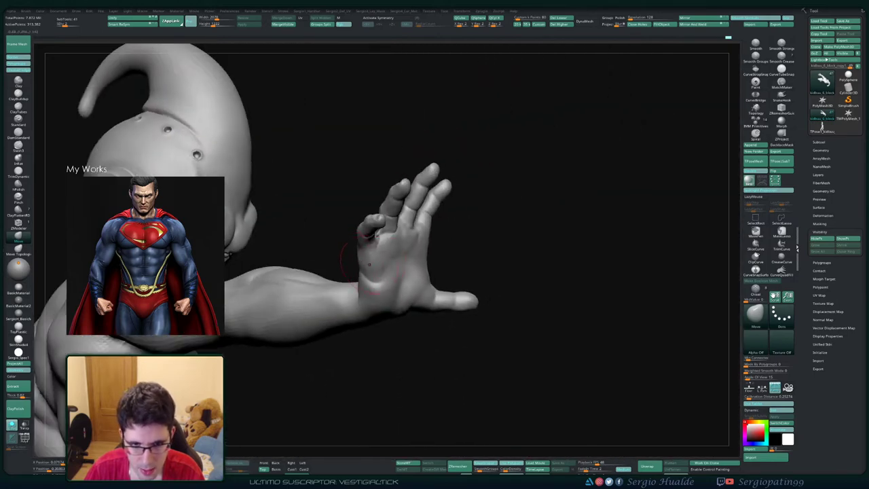
right_click_drag(362, 259, 397, 270)
left_click_drag(372, 270, 369, 265)
- Switch to the DamStandard brush and smooth the palm surface along the bases of the fingers
mouse_move(415, 268)
right_mouse_down()
mouse_move(357, 264)
mouse_move(407, 261)
mouse_move(374, 266)
mouse_move(400, 254)
mouse_move(382, 235)
mouse_move(383, 257)
right_mouse_up()
key("b")
key("d")
key("s")
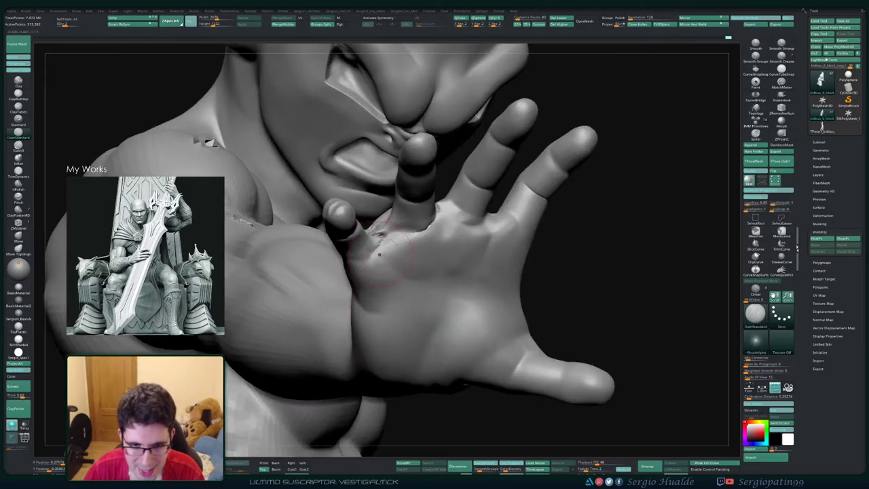
left_click_drag(387, 236, 382, 246, "shift")
left_click_drag(428, 224, 448, 219, "shift")
right_click_drag(448, 219, 421, 227)
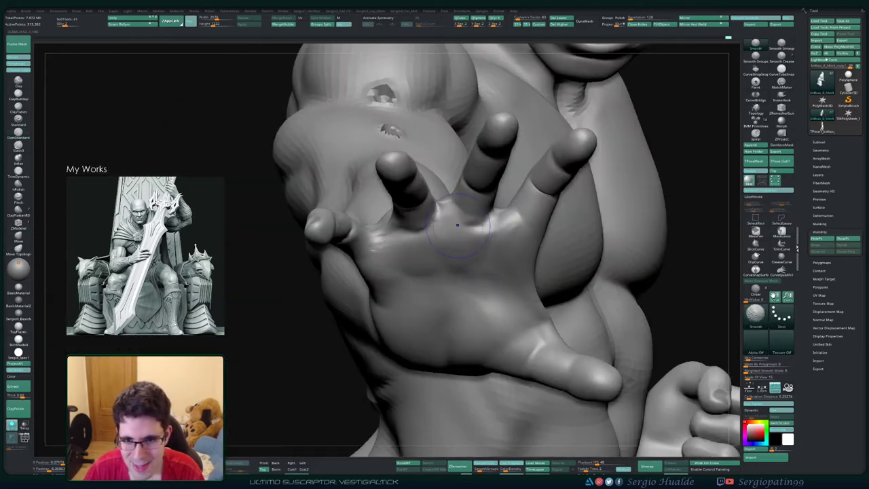
left_click_drag(479, 229, 510, 212, "shift")
mouse_move(499, 221)
right_mouse_down()
mouse_move(554, 224)
mouse_move(517, 238)
mouse_move(516, 183)
right_mouse_up()
- Isolate the raised hand with part of its wrist and smooth the knuckles on the back of the hand
right_click_drag(517, 184, 543, 190, "shift")
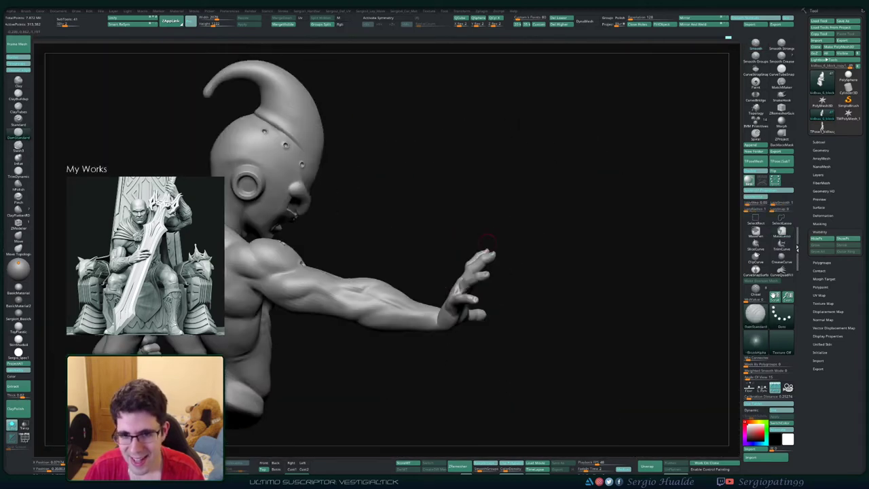
left_click_drag(554, 201, 391, 363, "ctrl+shift")
mouse_move(455, 291)
right_mouse_down()
mouse_move(418, 288)
mouse_move(421, 314)
right_mouse_up()
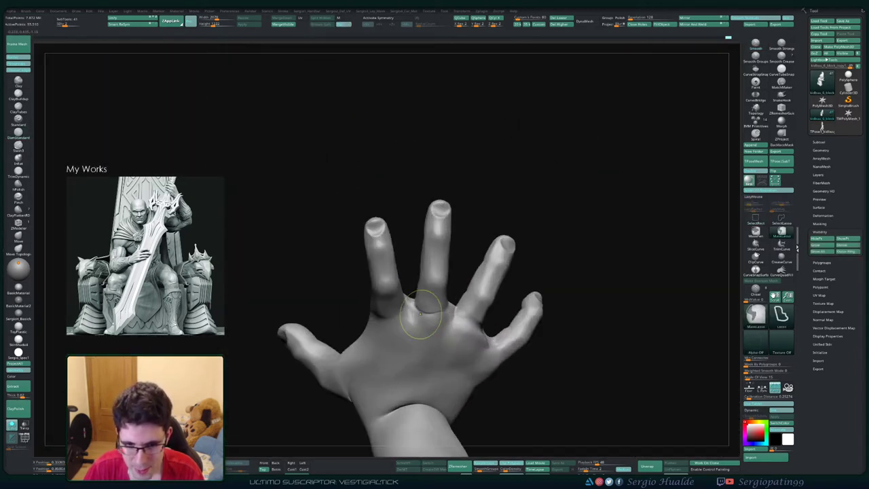
left_click_drag(457, 309, 461, 329, "shift")
right_click_drag(469, 333, 501, 339)
left_click_drag(463, 337, 494, 352, "shift")
right_click_drag(503, 340, 502, 374, "ctrl")
mouse_move(401, 346)
right_mouse_down()
mouse_move(435, 353)
mouse_move(422, 318)
right_mouse_up()
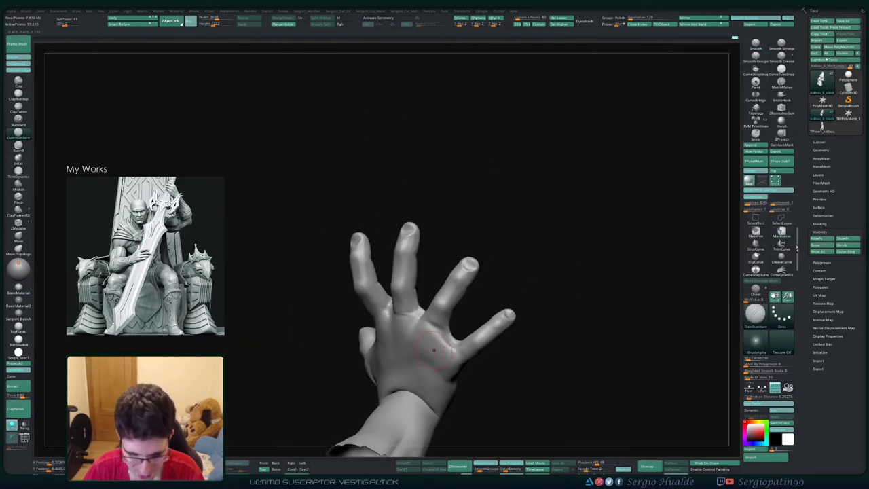
- Flatten the back of the hand around the knuckles with the TrimDynamic brush
key("b")
key("t")
key("d")
key("s")
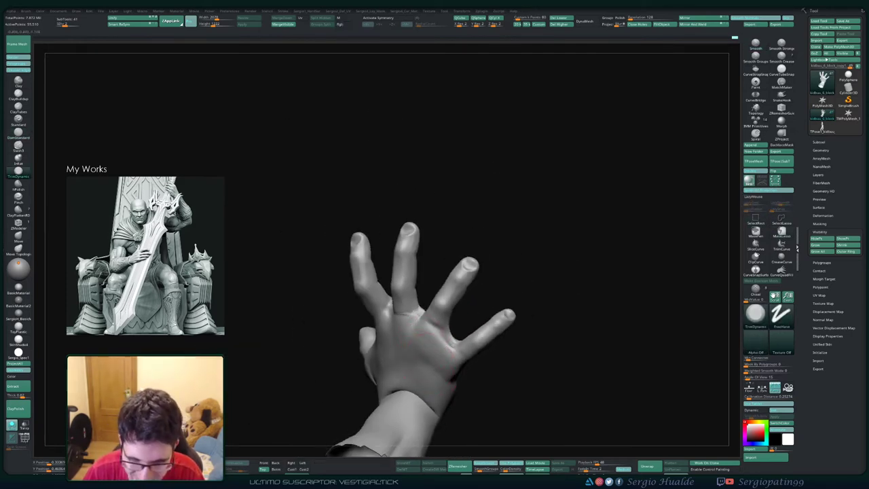
right_click_drag(447, 354, 478, 348)
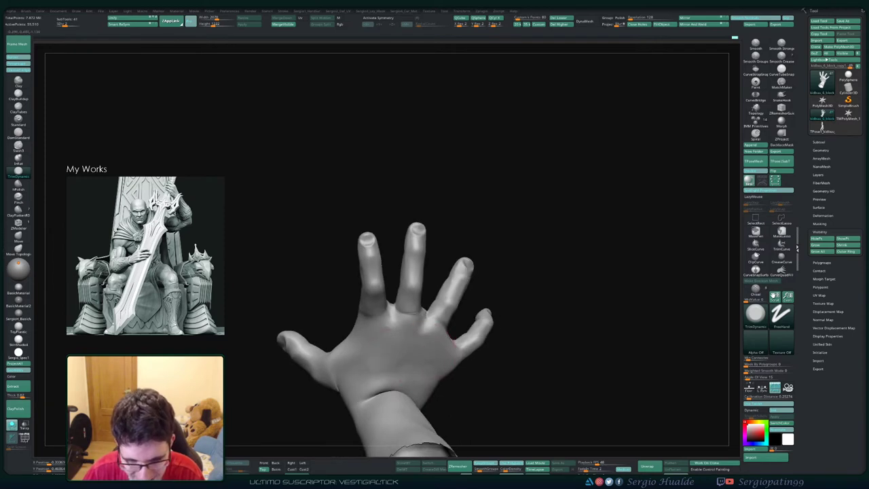
right_click_drag(439, 371, 402, 364)
right_click_drag(468, 356, 391, 349)
- Switch to the Move brush and adjust the profile of the wrist and the back of the hand
key("b")
key("m")
key("v")
left_click_drag(398, 366, 406, 371)
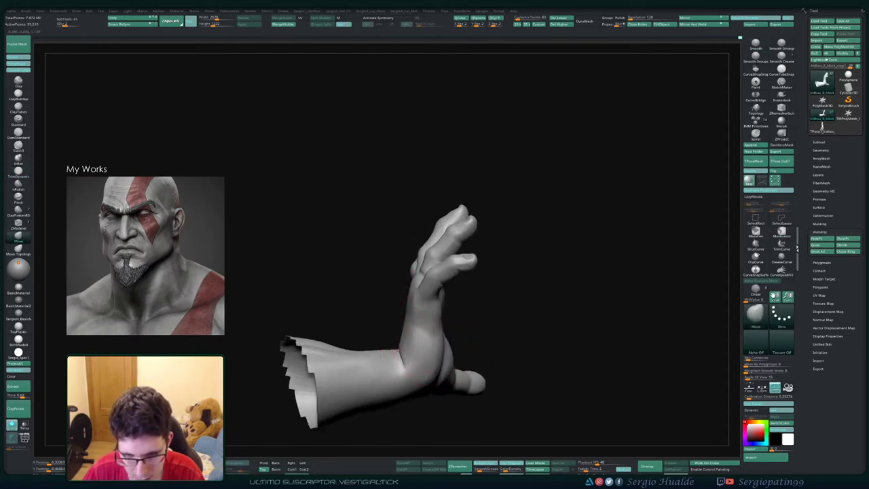
left_click_drag(406, 311, 411, 312)
right_click_drag(422, 319, 438, 323)
- Resize the Move brush and reshape the little-finger side of the hand, undoing the last nudge near the knuckles
key("s")
mouse_move(448, 322)
left_mouse_down()
mouse_move(417, 331)
mouse_move(427, 333)
mouse_move(418, 324)
left_mouse_up()
key("s")
mouse_move(420, 327)
right_mouse_down()
mouse_move(462, 332)
mouse_move(448, 338)
right_mouse_up()
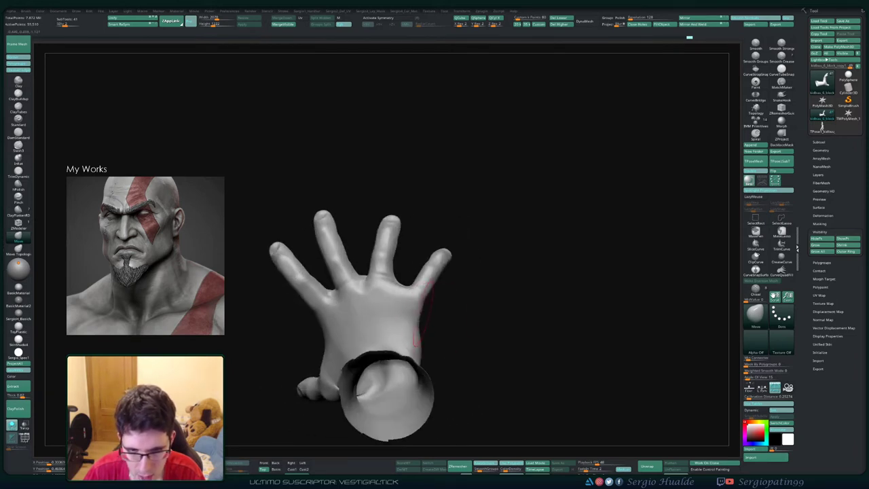
left_click_drag(417, 298, 410, 296)
mouse_move(410, 296)
right_mouse_down()
mouse_move(433, 305)
mouse_move(400, 296)
right_mouse_up()
left_click_drag(399, 293, 394, 287)
key("ctrl+z")
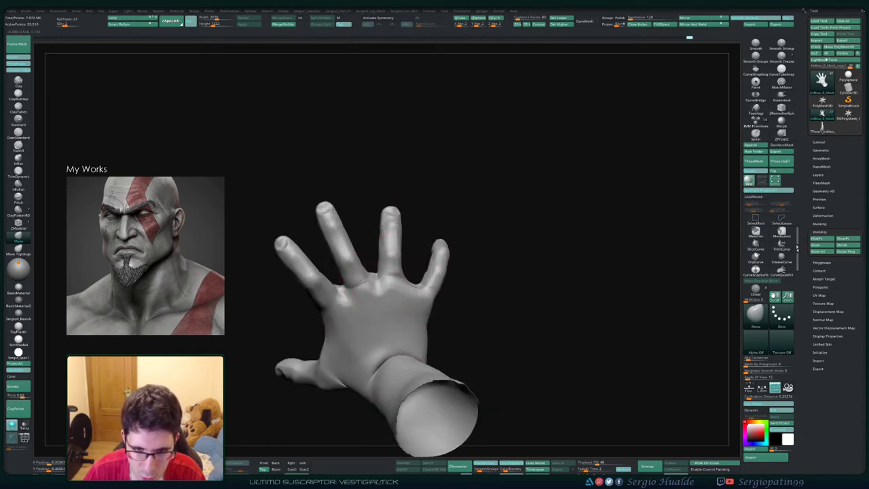
- Reshape the wrist bend and the base of the thumb with the Move brush in side view
right_click_drag(390, 304, 409, 305)
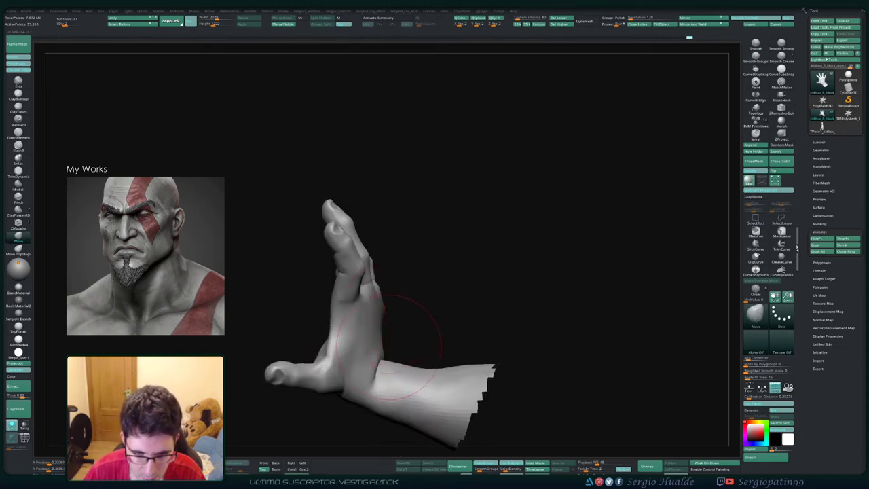
left_click_drag(396, 345, 393, 365)
right_click_drag(385, 363, 407, 362)
left_click_drag(337, 353, 343, 355)
mouse_move(341, 354)
right_mouse_down()
mouse_move(366, 360)
mouse_move(330, 356)
mouse_move(336, 362)
mouse_move(334, 347)
mouse_move(359, 381)
mouse_move(333, 375)
right_mouse_up()
- Switch to the Clay brush and drop the hand to a lower subdivision level
key("b")
key("c")
key("l")
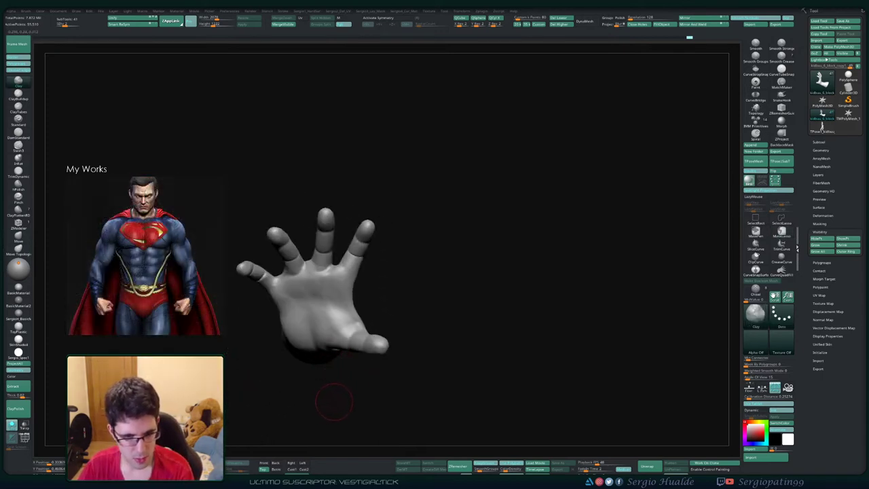
mouse_move(334, 402)
right_mouse_down()
mouse_move(347, 397)
mouse_move(348, 432)
right_mouse_up()
key("shift+d")
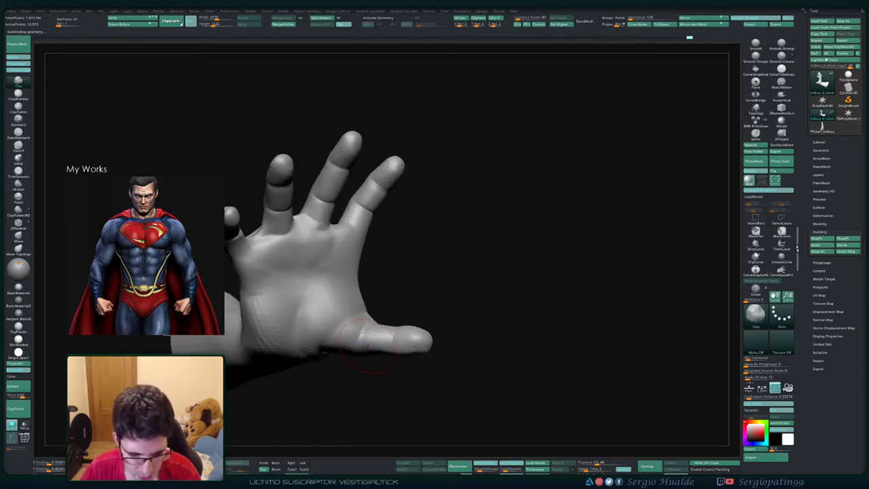
- Mask everything except the thumb using its polygroup
key("shift+f")
key("w")
left_click(389, 343, "ctrl")
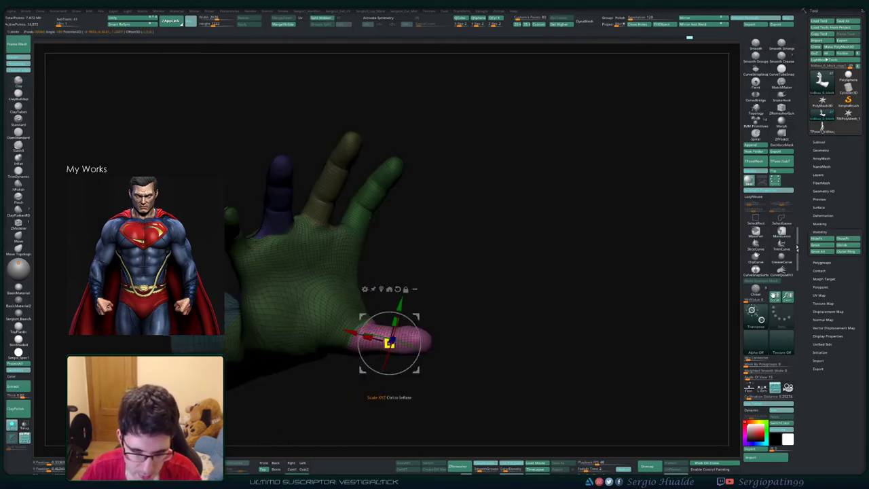
key("shift+f")
key("q")
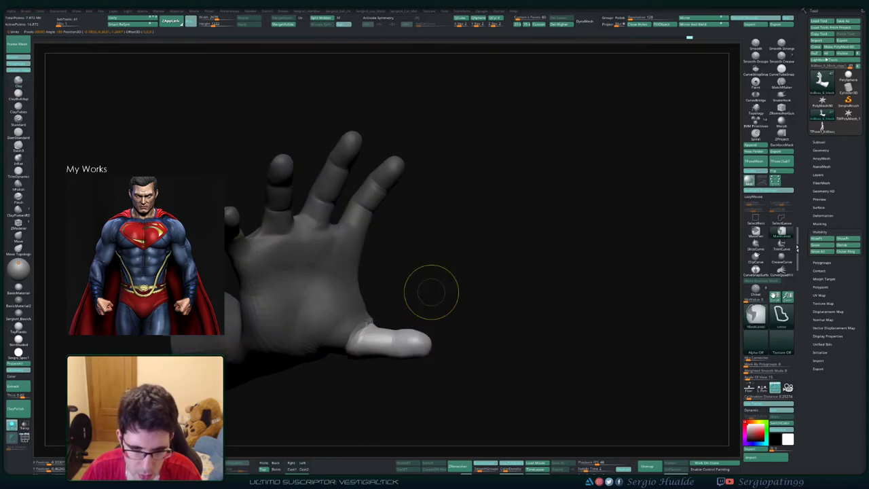
- Unmask the area around the thumb's base and blur the mask border
right_click_drag(432, 292, 394, 286)
left_click_drag(387, 285, 442, 393, "ctrl+alt")
right_click_drag(462, 290, 417, 363)
left_click(406, 319, "ctrl")
right_click_drag(437, 322, 486, 272)
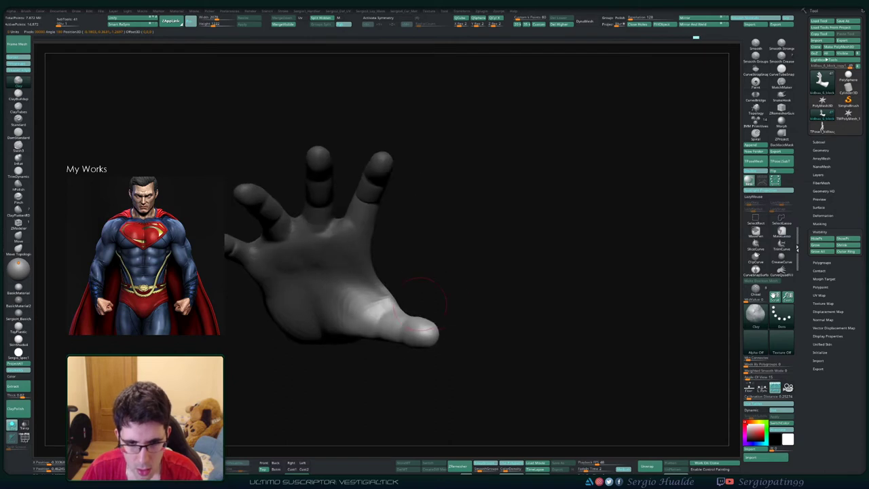
- Place the gizmo at the thumb's base, rotate the unmasked thumb around it and clear the mask
right_click_drag(419, 304, 436, 294)
key("w")
left_click(345, 306, "alt")
left_click_drag(374, 313, 376, 281)
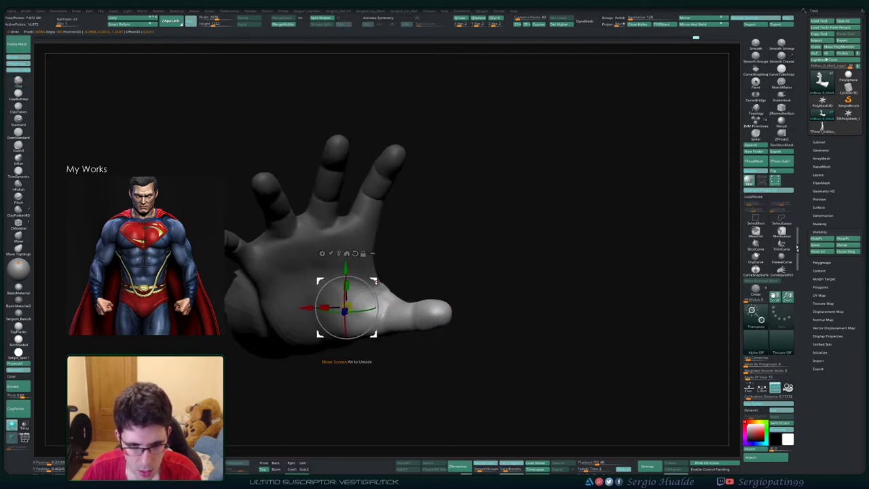
key("q")
left_click_drag(434, 262, 448, 273, "ctrl")
- Smooth the thumb's base and reshape the heel of the palm with a resized Move brush
right_click_drag(403, 310, 406, 341)
mouse_move(395, 334)
left_mouse_down("shift")
mouse_move(384, 323)
mouse_move(399, 327)
left_mouse_up("shift")
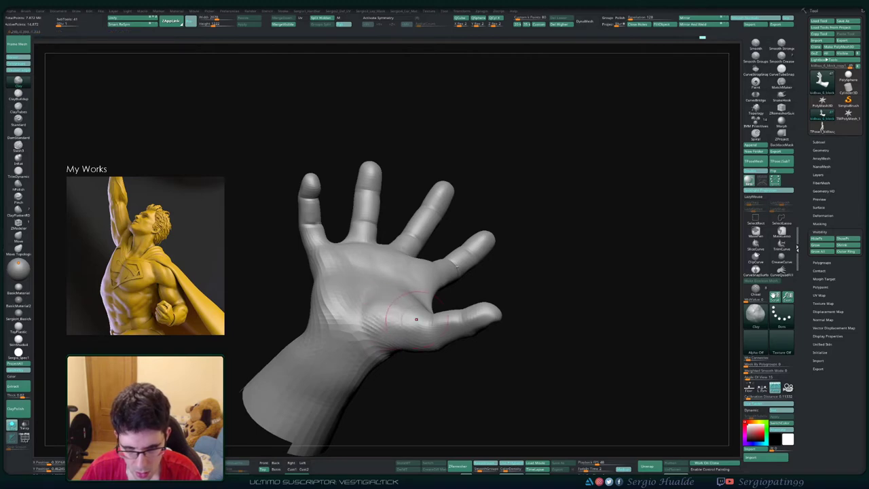
mouse_move(417, 319)
right_mouse_down()
mouse_move(394, 317)
mouse_move(401, 271)
mouse_move(373, 301)
right_mouse_up()
key("b")
key("m")
key("v")
key("s")
left_click(379, 316)
left_click_drag(376, 311, 362, 305)
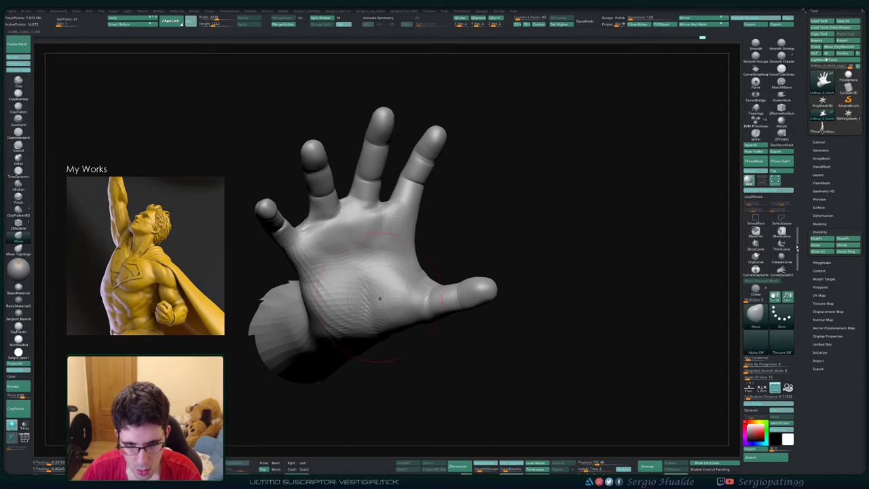
right_click_drag(407, 307, 391, 305)
- Carve the palm crease around the thumb mound with the DamStandard brush
key("b")
key("d")
key("s")
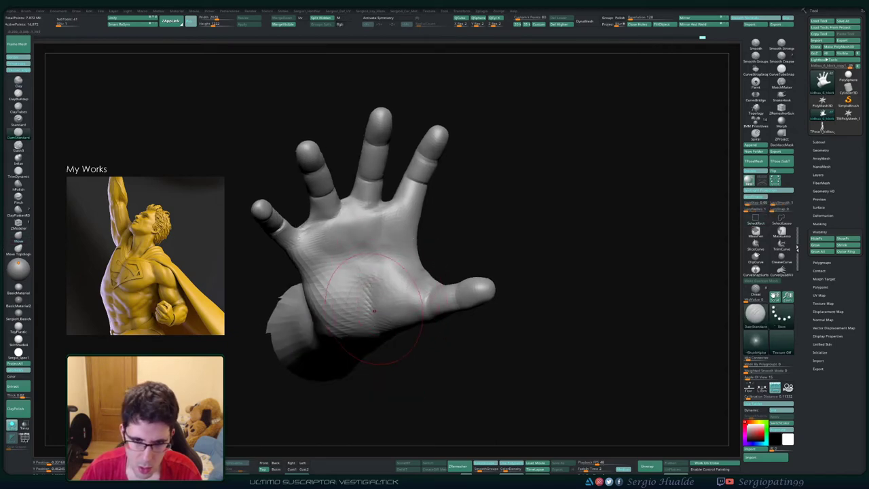
left_click_drag(346, 273, 377, 309)
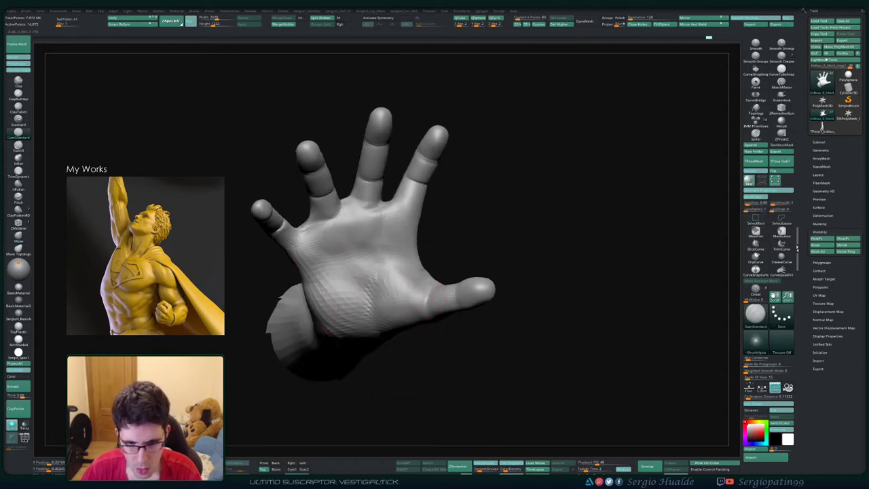
right_click_drag(389, 317, 379, 299)
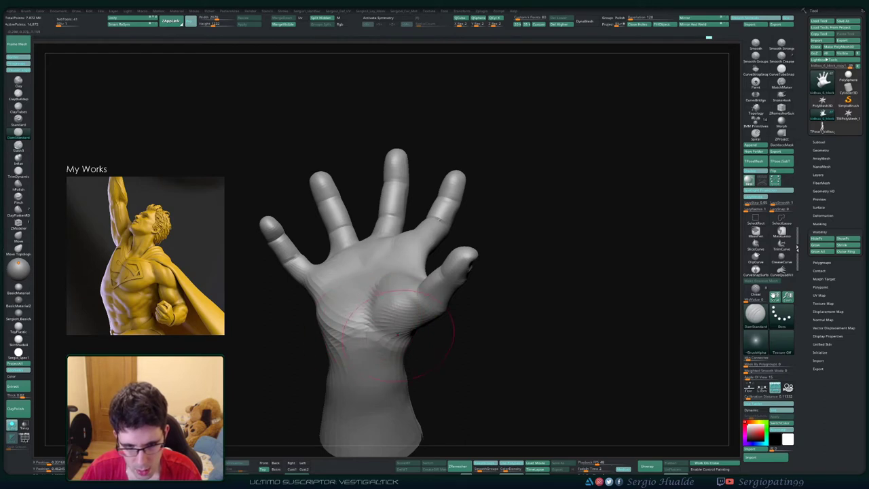
- Work the inner wrist below the palm with the Clay brush and smooth the surface
right_click_drag(398, 334, 375, 360)
key("b")
key("c")
key("l")
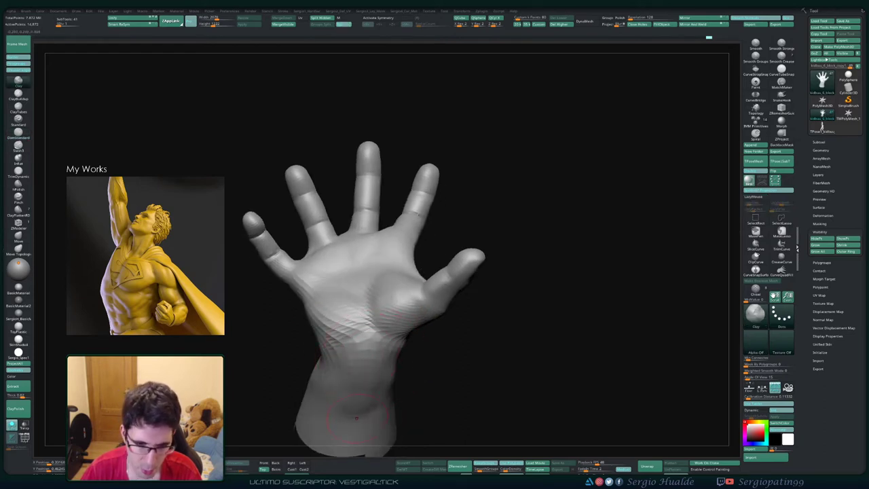
right_click_drag(357, 418, 389, 377)
left_click_drag(373, 353, 369, 410, "shift")
right_click_drag(369, 409, 375, 387)
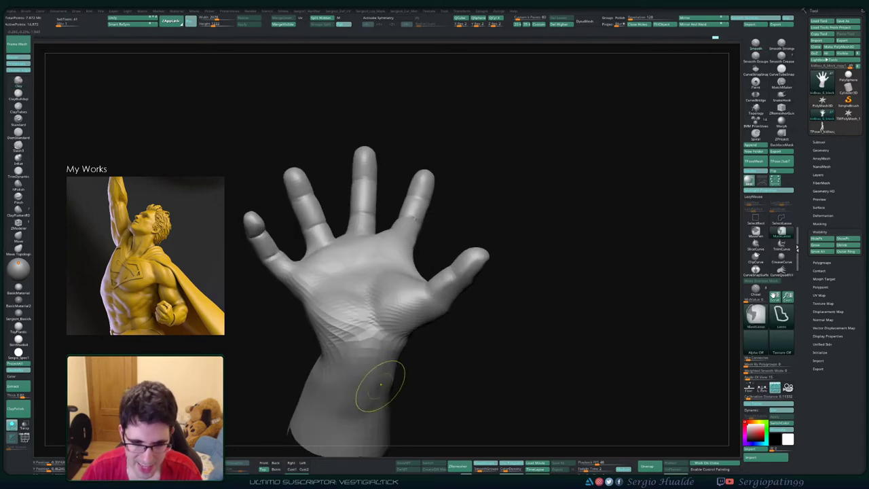
- Switch to the Move brush, resize it and adjust the wrist's contour below the palm
right_click_drag(398, 415, 398, 384, "ctrl")
mouse_move(398, 384)
right_mouse_down()
mouse_move(387, 405)
mouse_move(399, 367)
mouse_move(401, 341)
mouse_move(391, 331)
right_mouse_up()
key("b")
key("m")
key("v")
key("s")
right_click_drag(377, 363, 371, 360)
key("s")
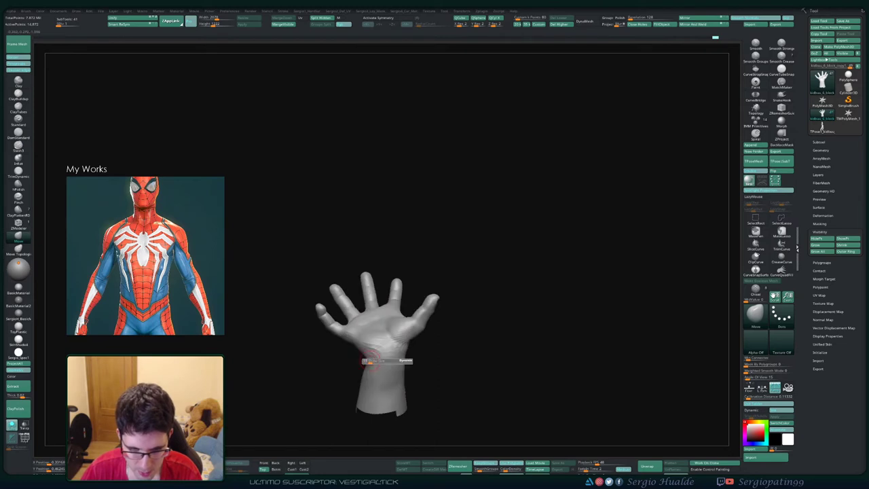
mouse_move(371, 362)
left_mouse_down()
mouse_move(363, 354)
mouse_move(369, 363)
left_mouse_up()
key("s")
right_click_drag(388, 361, 355, 362)
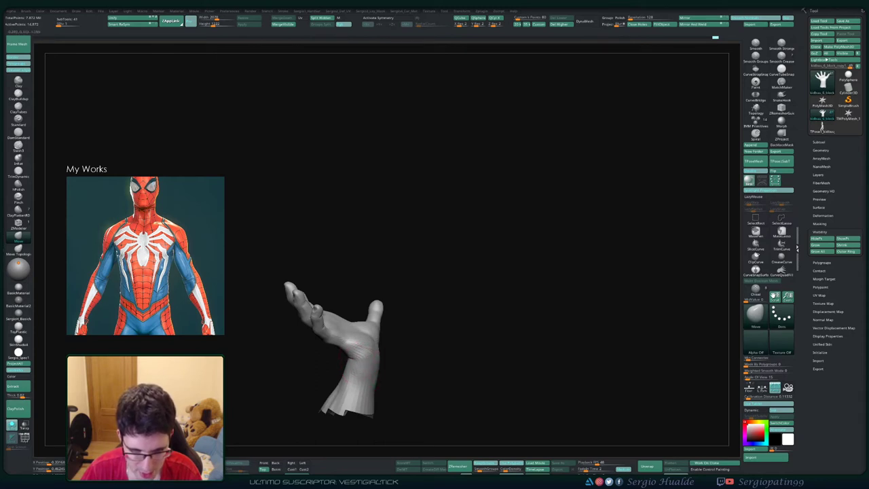
- Smooth the hand below the fingers and adjust the wrist's side contour with a resized Move brush
right_click_drag(352, 366, 346, 367)
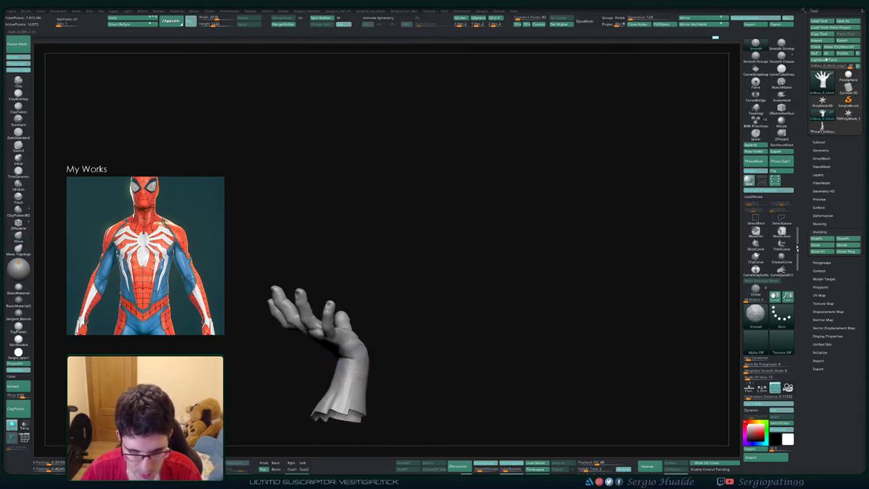
left_click_drag(332, 312, 329, 310)
mouse_move(339, 340)
right_mouse_down()
mouse_move(387, 360)
mouse_move(394, 381)
mouse_move(374, 408)
mouse_move(400, 370)
right_mouse_up()
right_click(375, 409)
key("s")
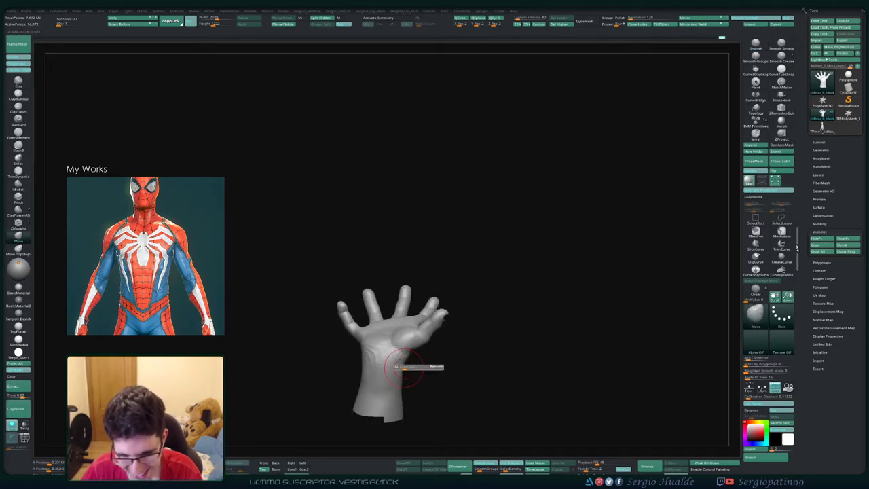
key("shift")
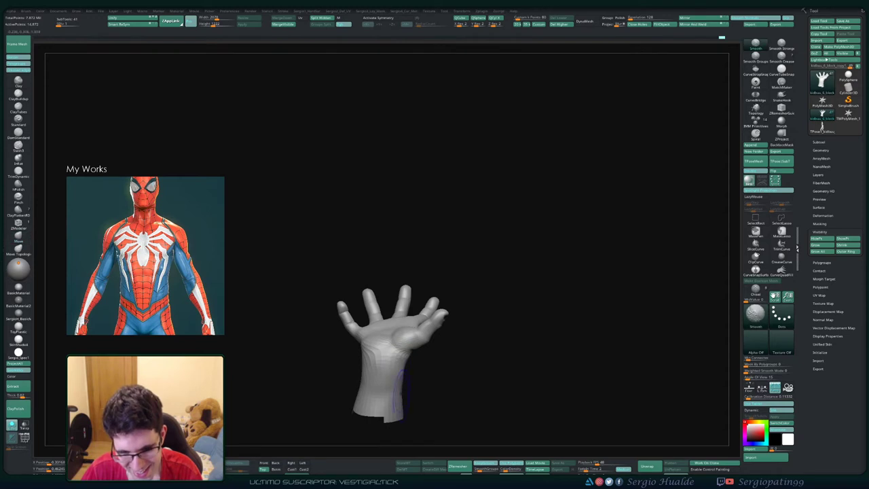
mouse_move(412, 401)
left_mouse_down()
mouse_move(360, 402)
mouse_move(363, 384)
left_mouse_up()
left_click_drag(448, 387, 435, 397)
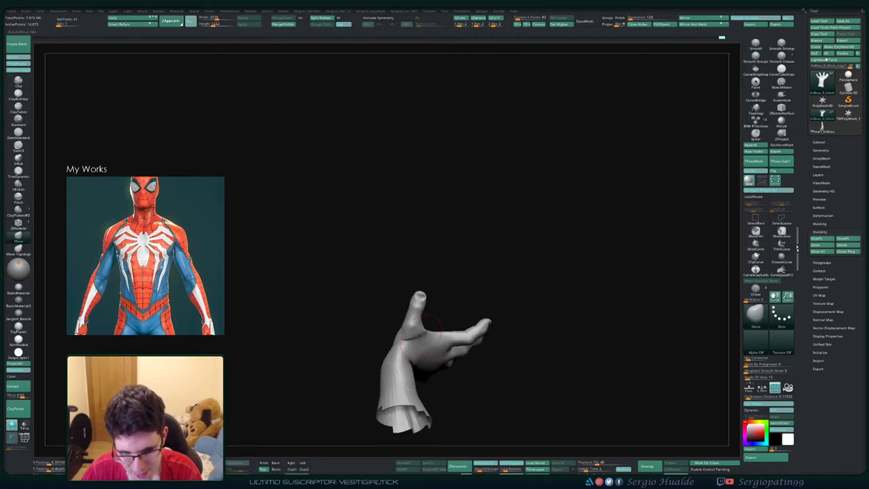
- Adjust and smooth the transition from the thumb's base into the wrist with the Move brush
key("ctrl")
right_click_drag(419, 339, 420, 367, "ctrl")
mouse_move(420, 367)
right_mouse_down()
mouse_move(414, 349)
mouse_move(407, 364)
right_mouse_up()
key("b")
key("c")
key("l")
key("b")
key("m")
key("v")
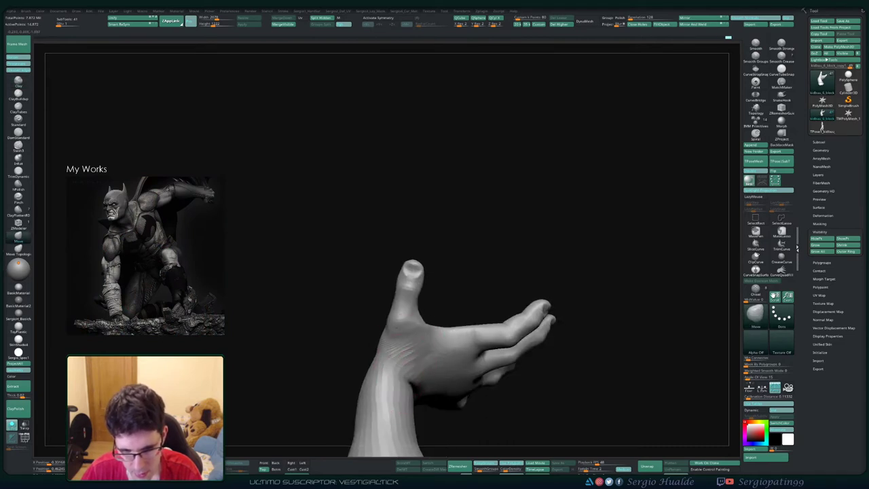
mouse_move(390, 369)
left_mouse_down("shift")
mouse_move(404, 346)
mouse_move(394, 376)
left_mouse_up("shift")
mouse_move(394, 375)
right_mouse_down()
mouse_move(371, 355)
mouse_move(368, 325)
right_mouse_up()
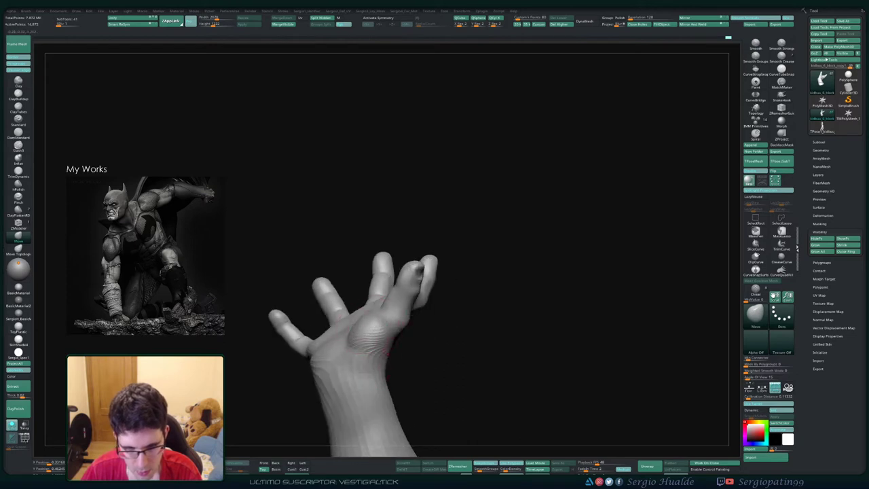
- Build up the thumb's base toward the wrist with a resized Clay brush and smooth the surface
right_click_drag(379, 358, 388, 355)
key("b")
key("c")
key("l")
key("s")
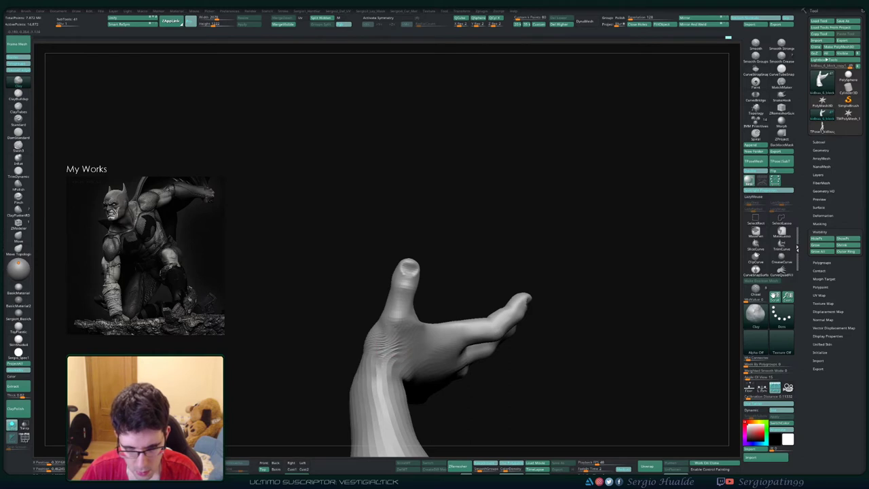
mouse_move(394, 349)
right_mouse_down()
mouse_move(402, 354)
mouse_move(406, 346)
right_mouse_up()
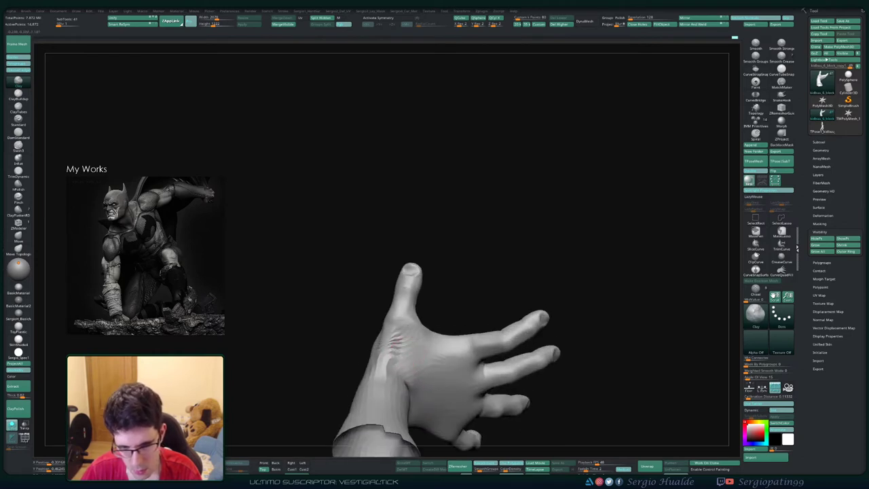
right_click_drag(403, 381, 402, 349)
left_click_drag(404, 347, 388, 397, "shift")
- Unhide the rest of the figure and hide the sphere held beside the other hand
right_click_drag(407, 394, 435, 292, "ctrl")
left_click(445, 335, "ctrl+shift")
mouse_move(434, 292)
right_mouse_down()
mouse_move(459, 289)
mouse_move(391, 370)
right_mouse_up()
right_click_drag(390, 370, 450, 337)
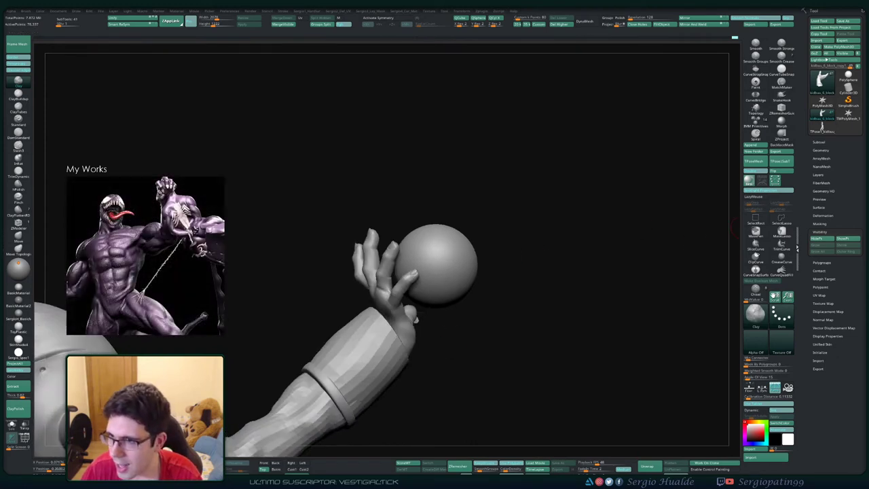
left_click(820, 142)
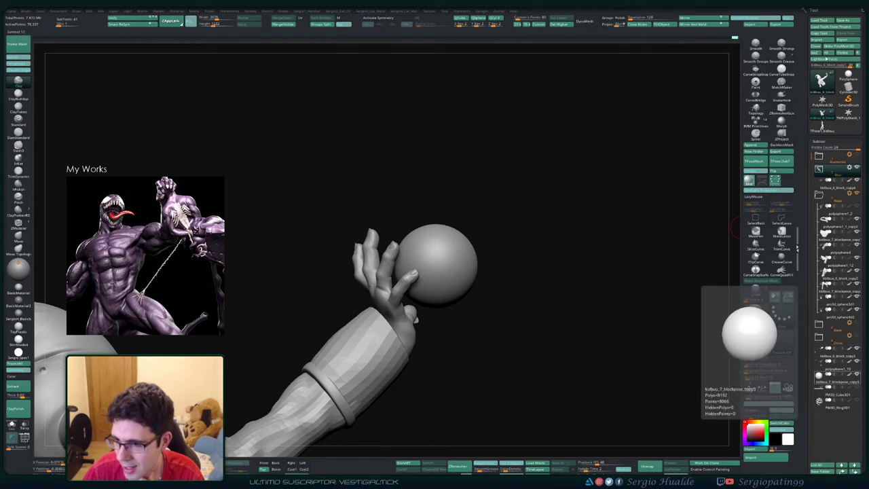
left_click(857, 375)
- Select the nails subtool, mask all nails except the thumb's, and move the thumbnail onto the thumb tip
right_click_drag(579, 340, 428, 353)
left_click(425, 317, "alt")
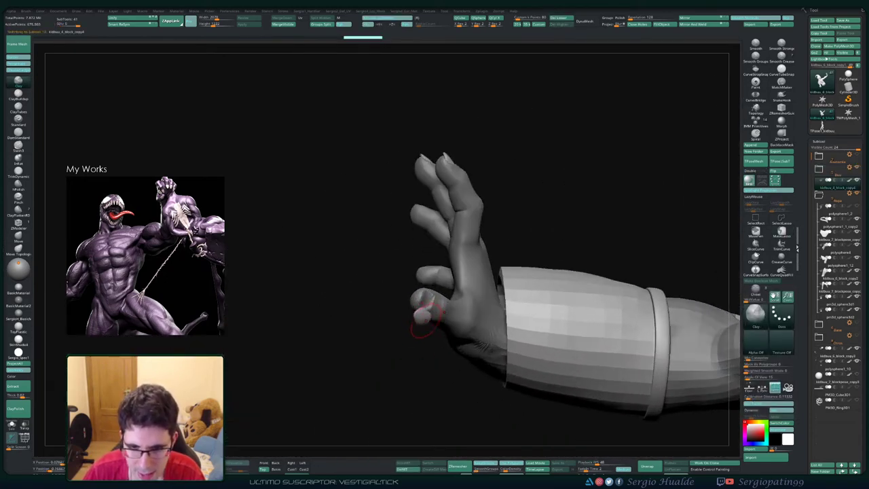
right_click_drag(435, 321, 426, 340)
key("w")
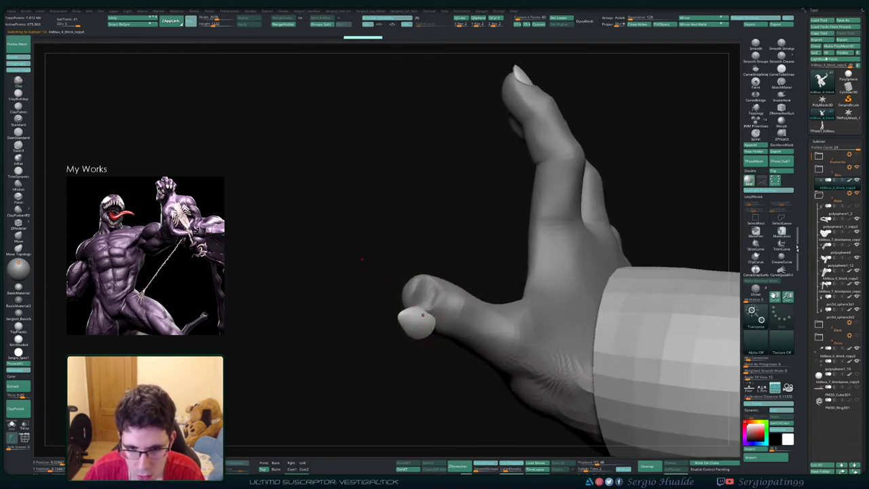
key("x")
left_click(417, 320)
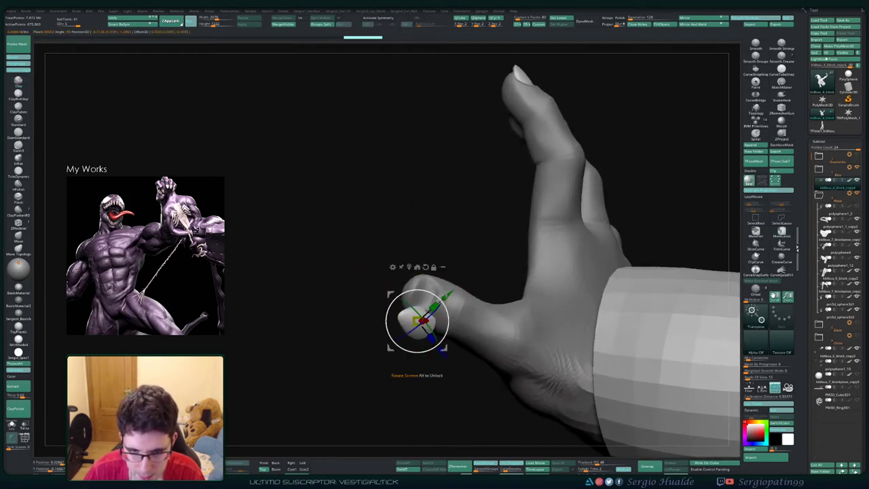
left_click(417, 320, "ctrl+shift")
left_click_drag(332, 304, 426, 241, "ctrl")
left_click(427, 241, "ctrl")
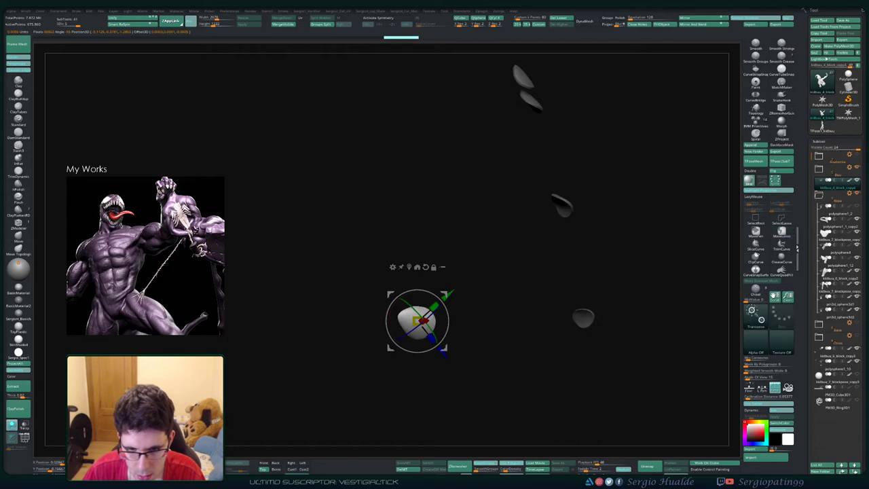
key("alt+s")
left_click_drag(445, 295, 453, 269)
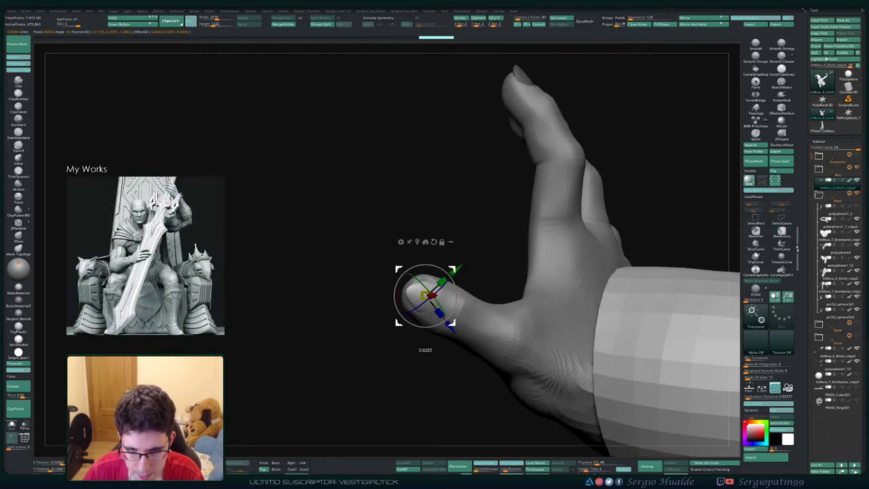
- Rotate and nudge the thumbnail with the gizmo until it sits flush on the reshaped thumb tip
left_click_drag(486, 227, 500, 242)
left_click_drag(476, 293, 472, 313)
left_click_drag(499, 234, 707, 231)
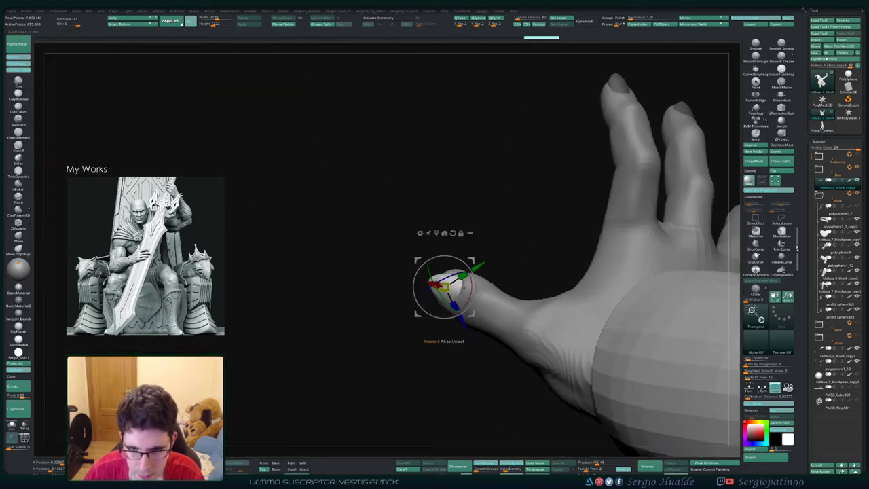
left_click_drag(474, 294, 475, 314)
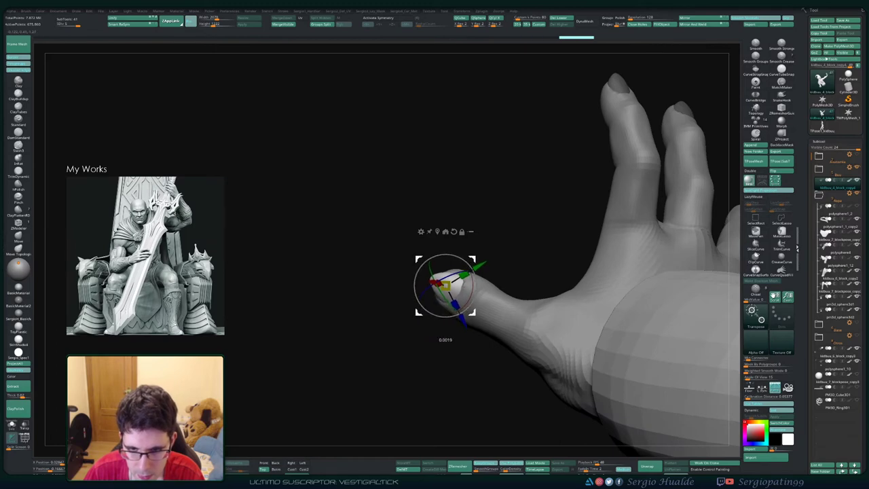
key("q")
mouse_move(476, 313)
right_mouse_down("ctrl")
mouse_move(476, 244)
mouse_move(570, 241)
mouse_move(570, 203)
right_mouse_up("ctrl")
right_click_drag(571, 204, 611, 204)
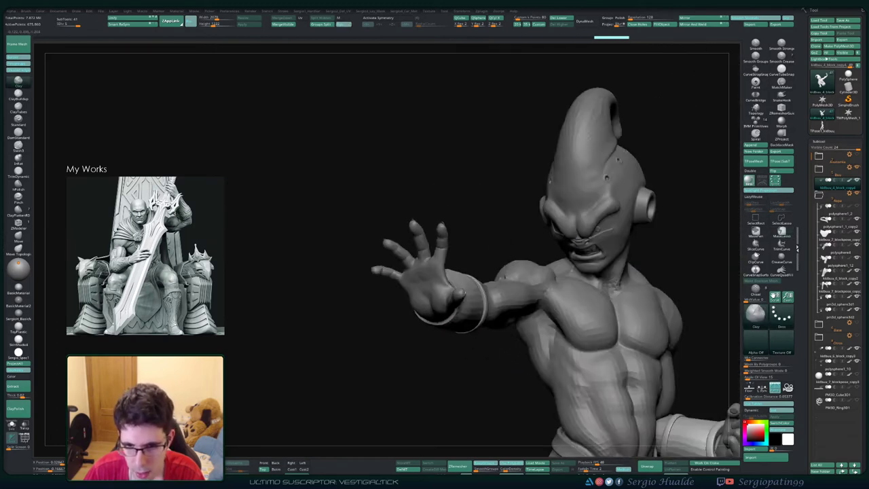
- Select the body mesh and adjust the outer heel of the palm with a resized Move brush
right_click_drag(434, 272, 597, 337)
left_click(424, 288, "alt")
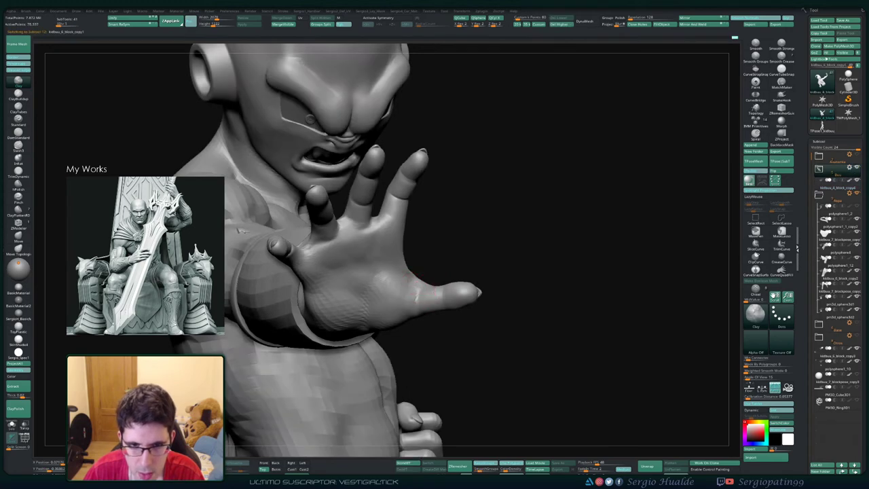
mouse_move(424, 288)
right_mouse_down()
mouse_move(366, 367)
mouse_move(378, 332)
right_mouse_up()
key("b")
key("m")
key("v")
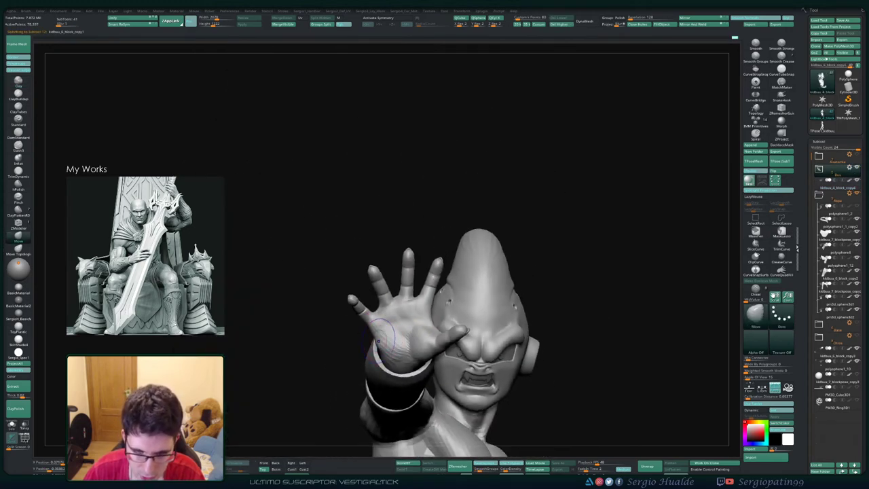
key("s")
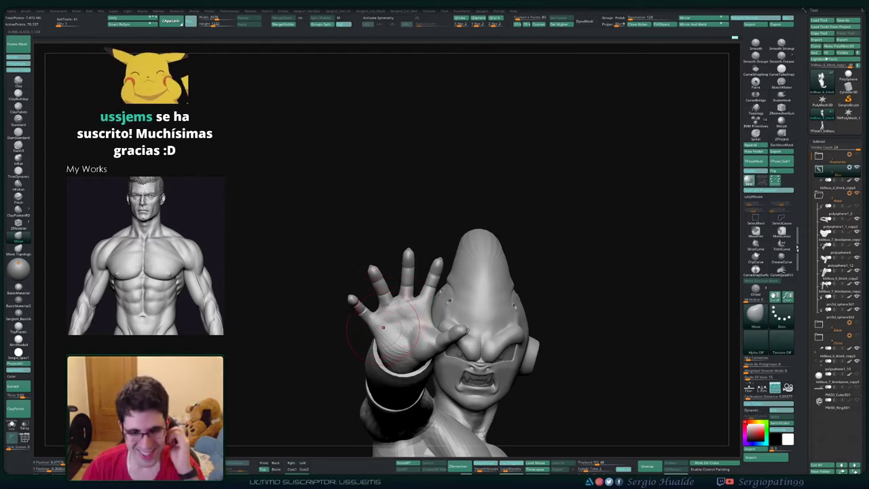
- Show the polygroups and mask the body, leaving the little-finger side of the raised hand free
right_click_drag(363, 311, 360, 364)
key("shift+f")
mouse_move(350, 272)
left_mouse_down("ctrl")
mouse_move(367, 320)
mouse_move(272, 282)
mouse_move(336, 268)
left_mouse_up("ctrl")
mouse_move(304, 336)
right_mouse_down()
mouse_move(445, 333)
mouse_move(438, 350)
mouse_move(375, 354)
right_mouse_up()
left_click(430, 341, "ctrl")
left_click(385, 345, "ctrl")
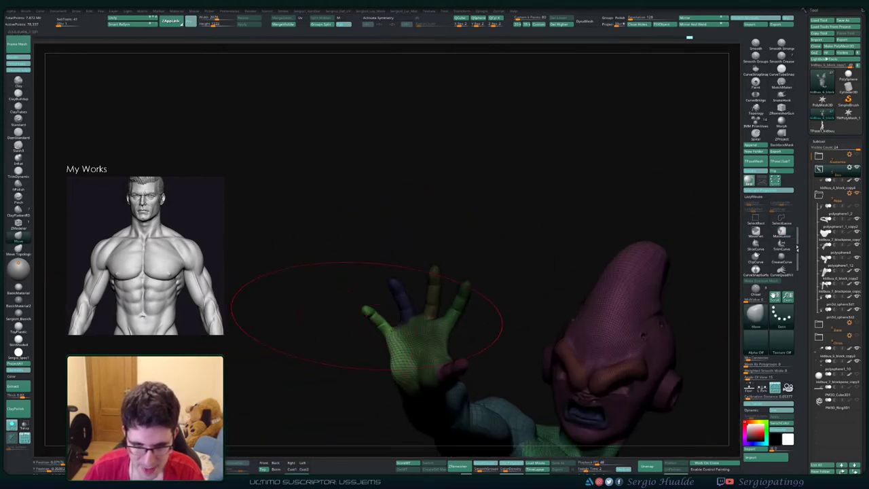
- Resize the Move brush and adjust the unmasked little-finger edge of the palm
key("s")
right_click_drag(395, 342, 379, 312)
key("s")
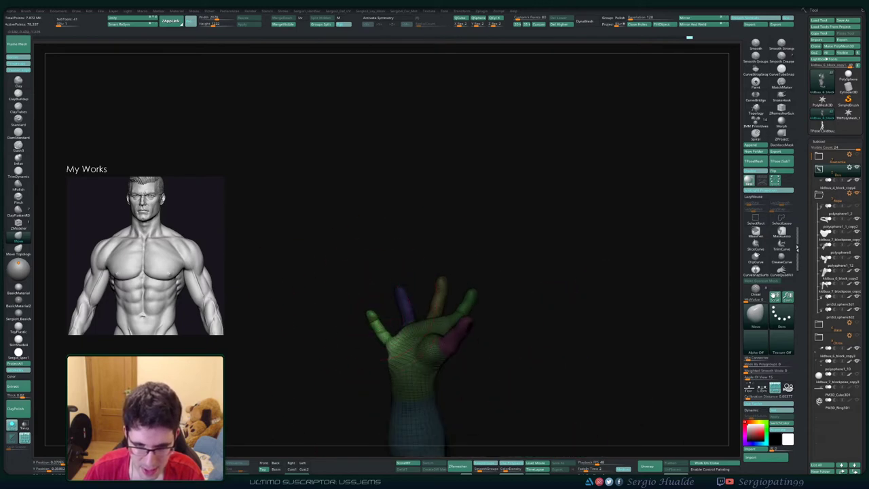
mouse_move(353, 340)
right_mouse_down()
mouse_move(415, 339)
mouse_move(408, 347)
right_mouse_up()
right_click_drag(408, 347, 403, 368, "ctrl")
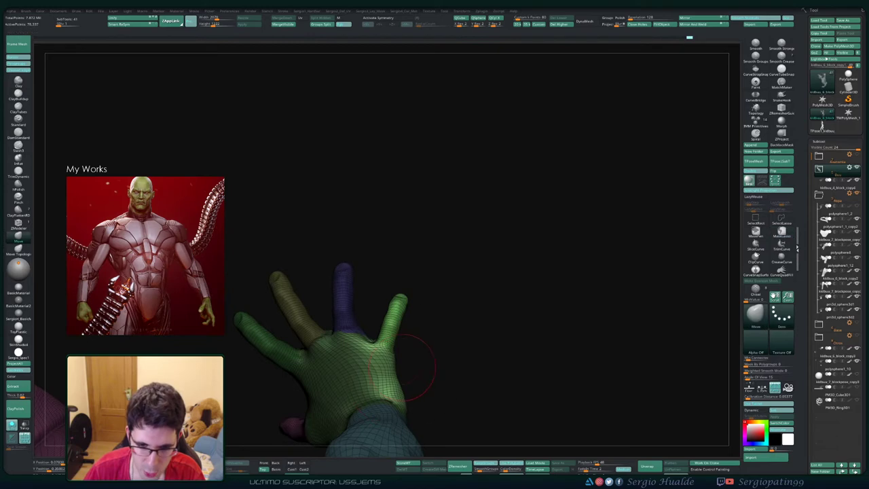
- Soften the mask around the little finger and turn off solo display to show the bracer and nails
mouse_move(446, 345)
right_mouse_down()
mouse_move(453, 355)
mouse_move(422, 364)
right_mouse_up()
left_click(450, 356, "ctrl")
left_click(399, 367, "ctrl")
left_click(413, 363, "ctrl")
key("alt+s")
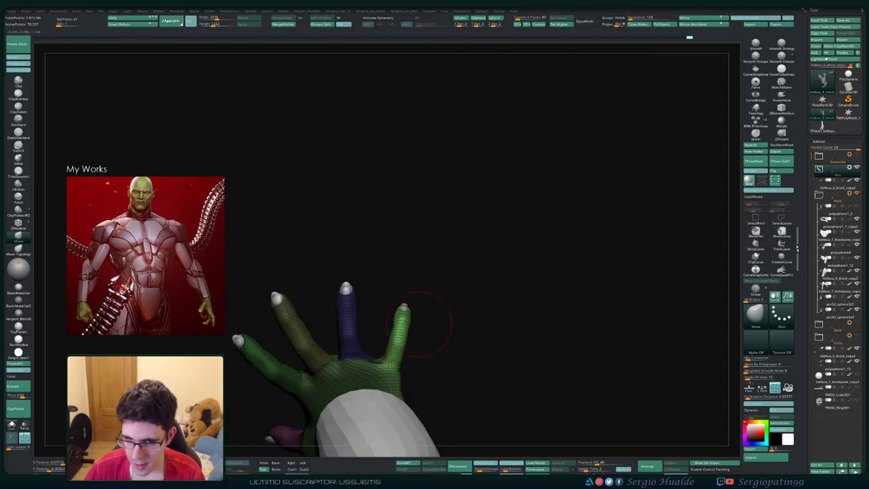
- Enable transposing of all selected subtools and limit the selection to the body and nails, excluding the bracer
right_click_drag(419, 324, 411, 299)
key("w")
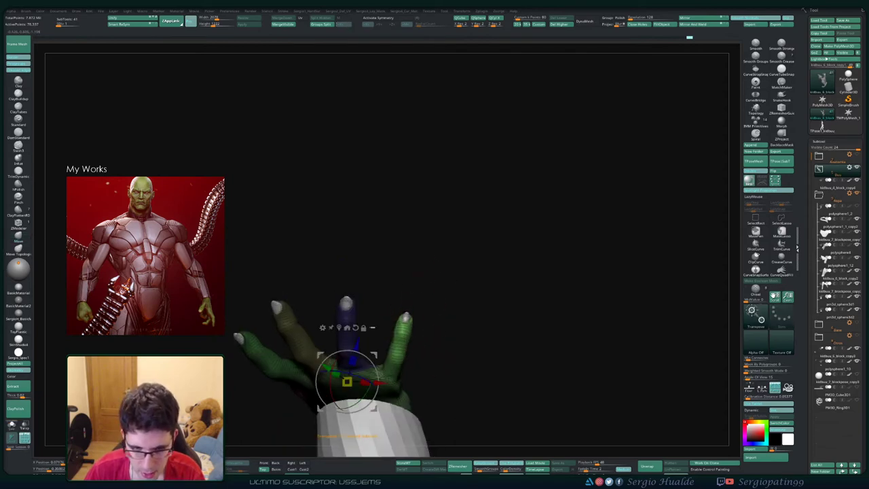
left_click(372, 328)
left_click(438, 340, "ctrl+shift")
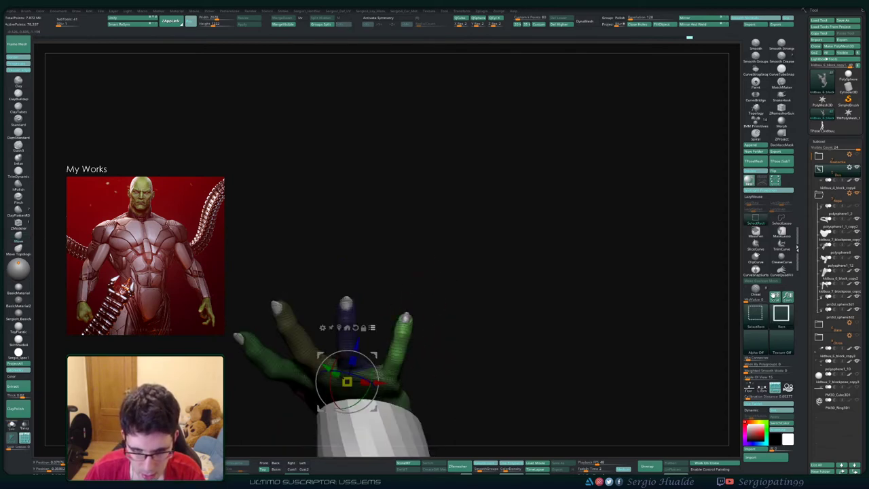
left_click(406, 318, "ctrl+shift")
left_click(402, 341, "ctrl+shift")
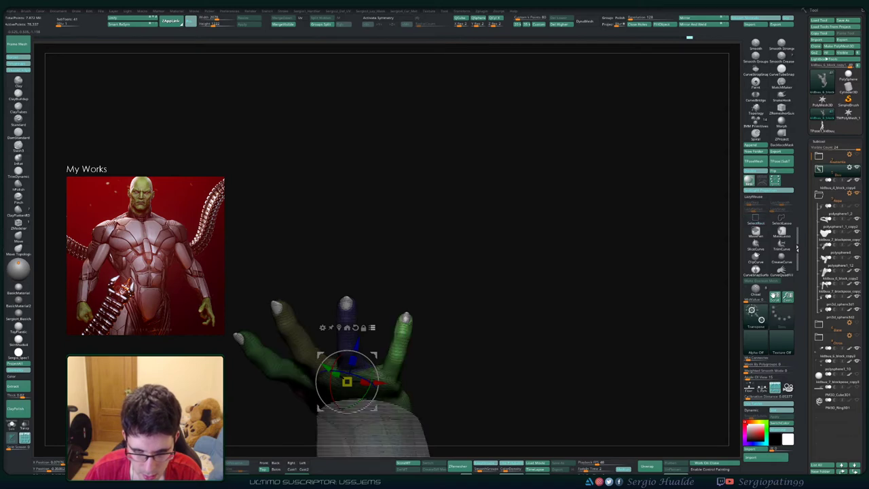
right_click_drag(407, 342, 409, 360)
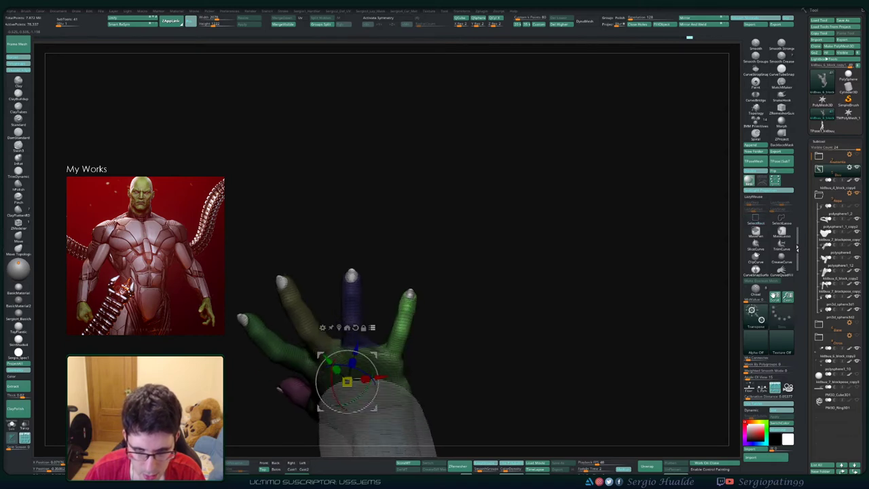
key("q")
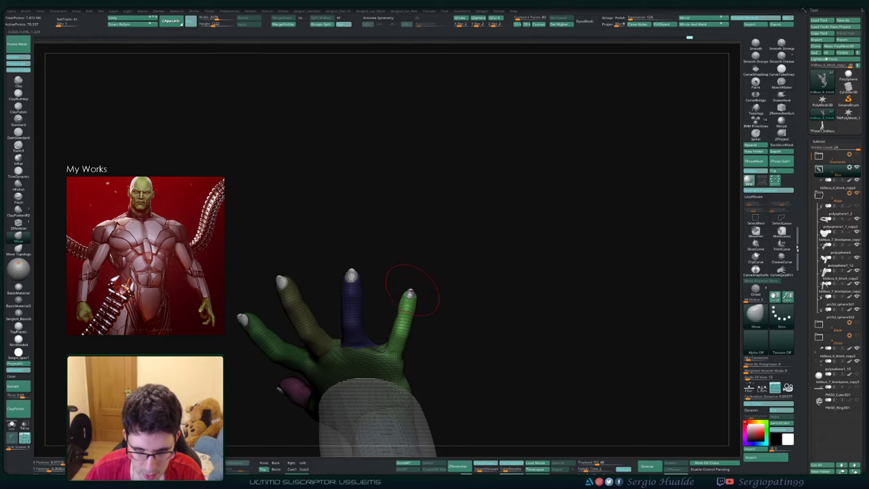
- Mask every nail except the little finger's, and make the body the active subtool again
left_click(410, 294, "alt")
mouse_move(402, 271)
left_mouse_down("ctrl")
mouse_move(432, 288)
mouse_move(437, 280)
left_mouse_up("ctrl")
left_click(442, 299, "ctrl")
mouse_move(402, 277)
left_mouse_down("ctrl")
mouse_move(398, 270)
mouse_move(432, 293)
left_mouse_up("ctrl")
left_click(432, 303, "ctrl")
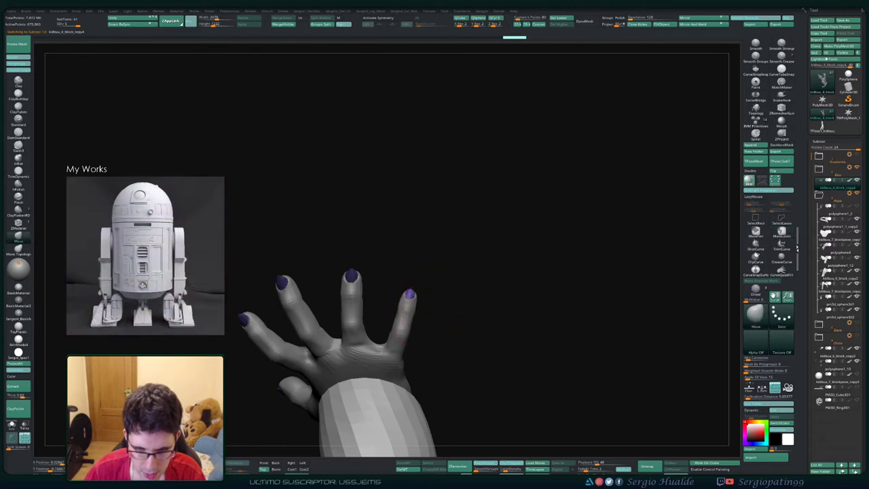
key("ctrl+z")
left_click(411, 319, "alt")
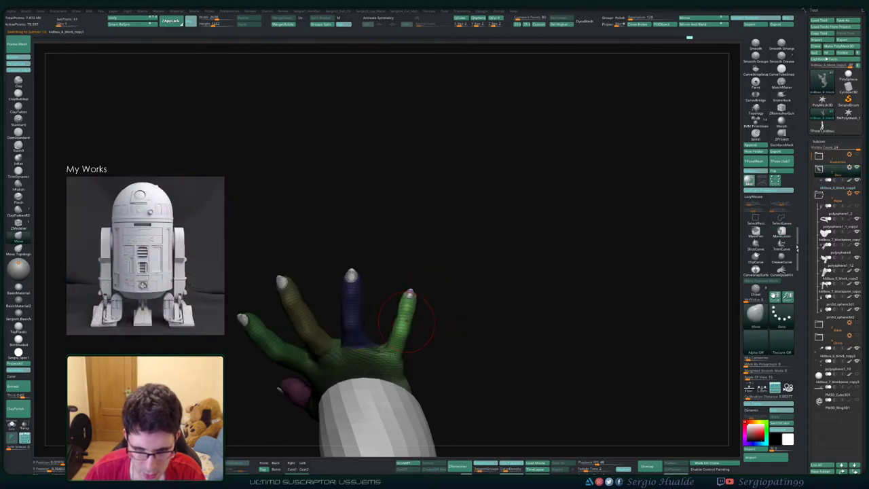
- Reposition the little finger together with its nail using the Transpose gizmo
key("w")
left_click_drag(320, 354, 343, 332)
right_click_drag(343, 332, 345, 276, "alt")
right_click_drag(345, 275, 303, 266)
right_click_drag(302, 267, 323, 370, "ctrl")
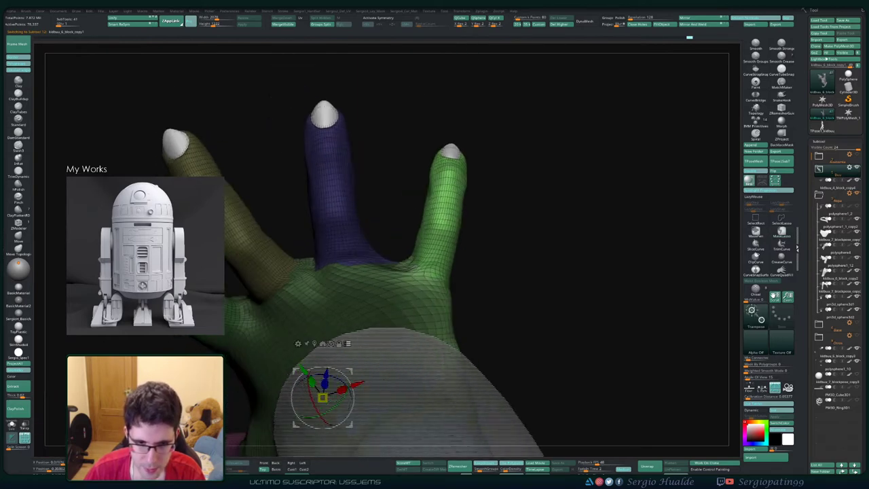
mouse_move(323, 368)
left_mouse_down()
mouse_move(378, 340)
mouse_move(446, 286)
mouse_move(438, 296)
left_mouse_up()
key("q")
mouse_move(494, 323)
right_mouse_down("ctrl")
mouse_move(500, 274)
mouse_move(400, 333)
mouse_move(427, 324)
right_mouse_up("ctrl")
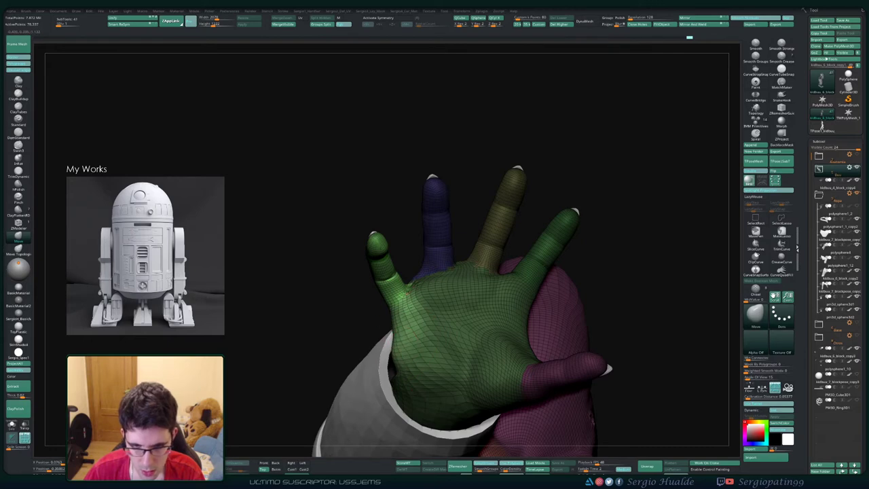
right_click_drag(398, 312, 423, 269, "ctrl")
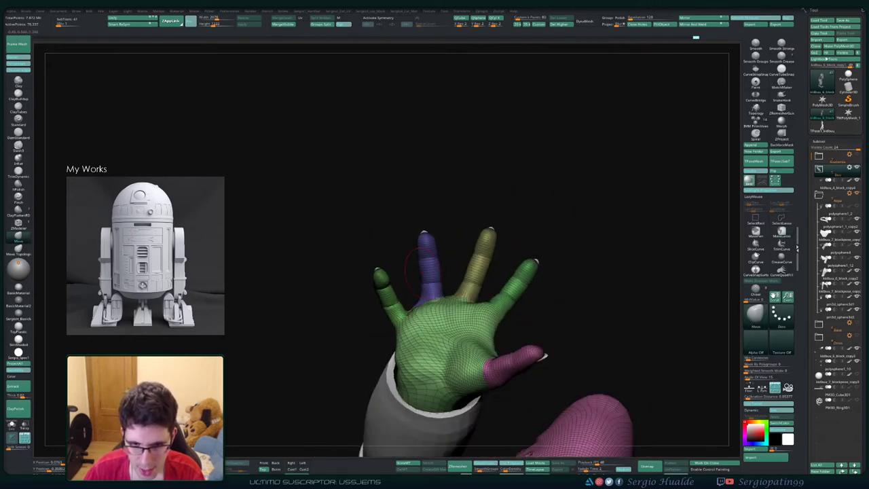
- Isolate the body in solo display and make the Move brush active for adjusting the raised hand
key("alt+s")
right_click_drag(416, 331, 436, 349)
key("1")
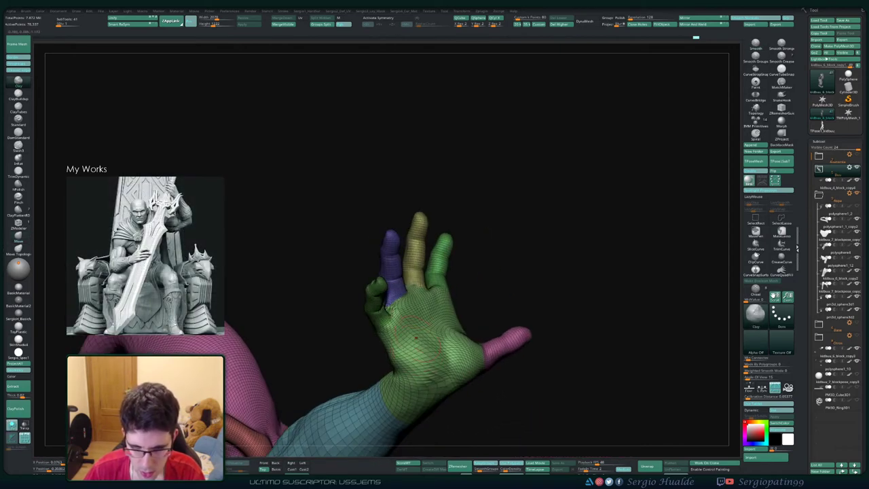
right_click_drag(381, 345, 417, 343)
key("2")
key("s")
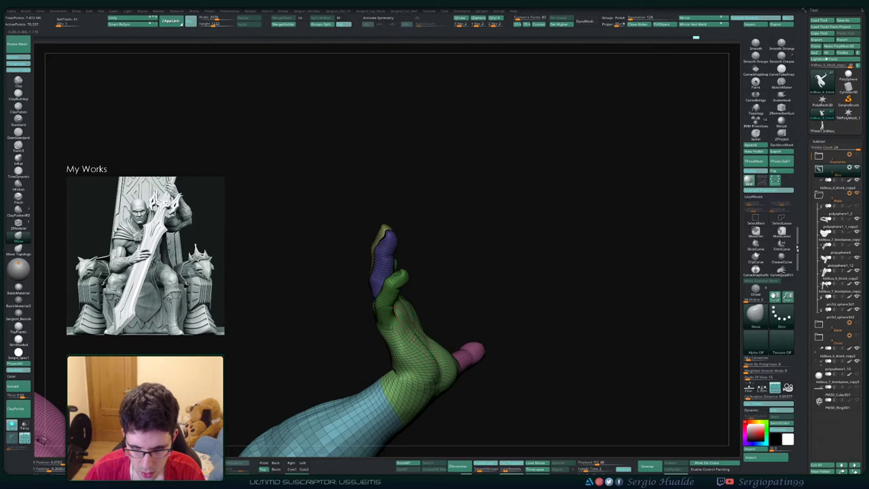
- Smooth the stretched mesh in the webbing between the ring and little fingers of the raised hand
right_click_drag(416, 344, 425, 357)
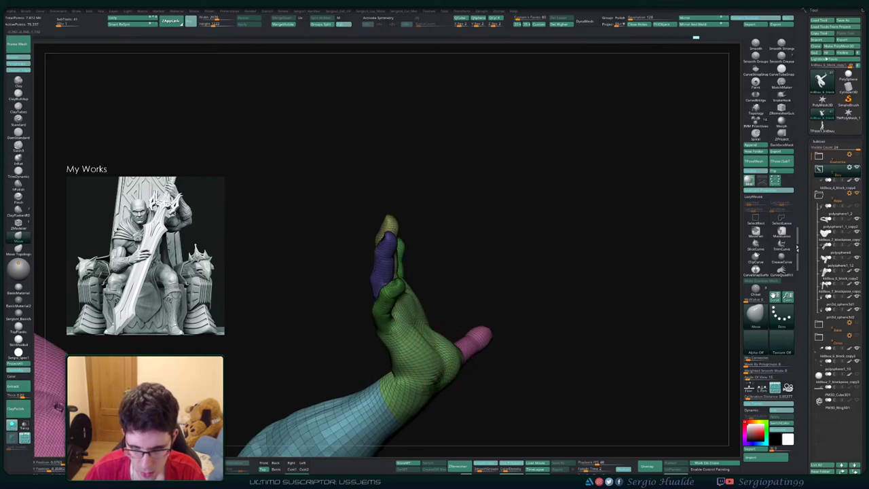
right_click_drag(417, 319, 453, 307)
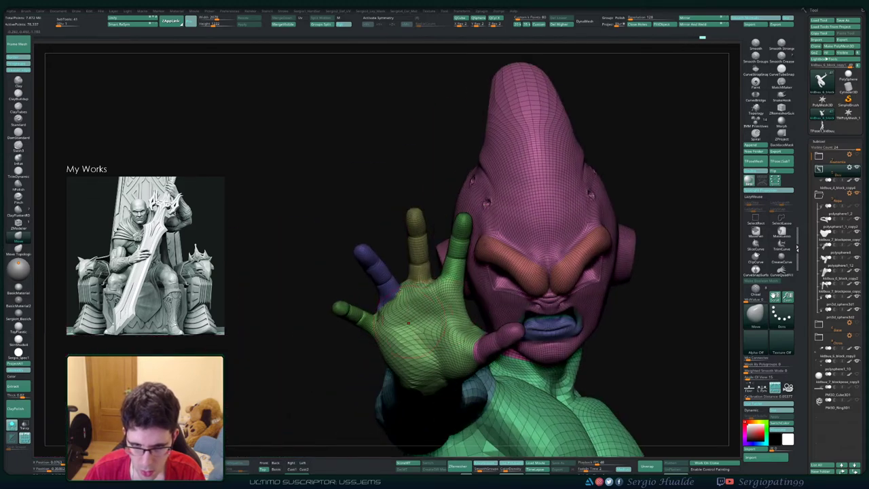
right_click_drag(406, 311, 372, 310, "ctrl")
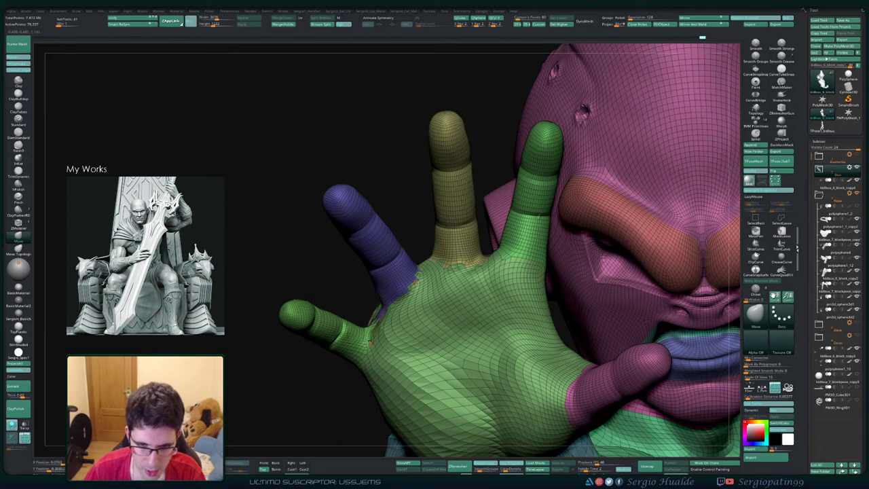
right_click_drag(342, 302, 379, 293)
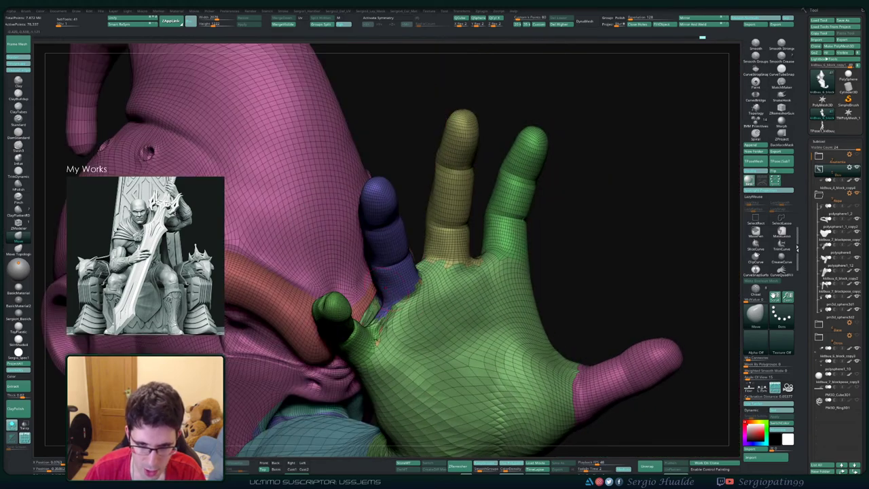
left_click_drag(379, 313, 425, 275)
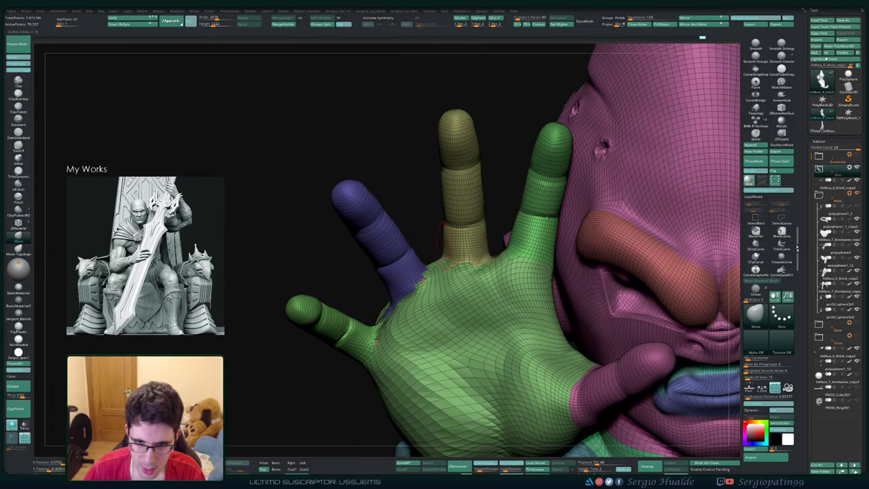
right_click_drag(428, 282, 479, 289)
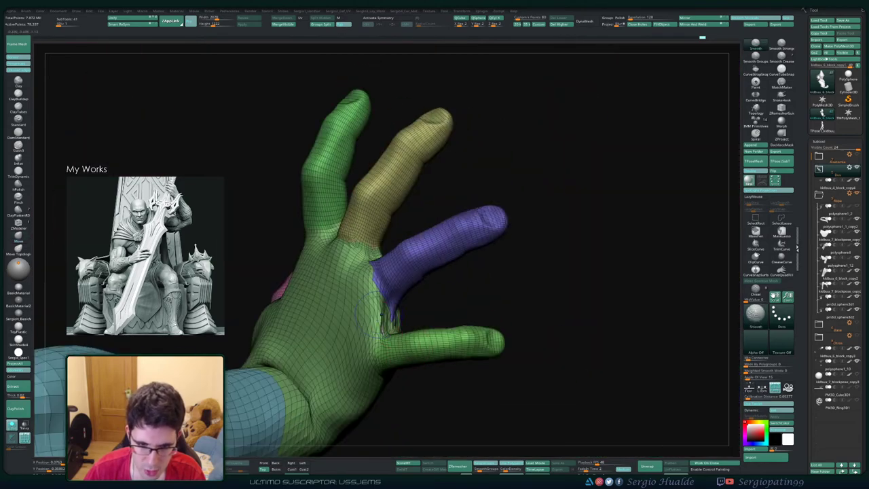
left_click_drag(382, 331, 381, 333, "shift")
right_click_drag(380, 333, 366, 284)
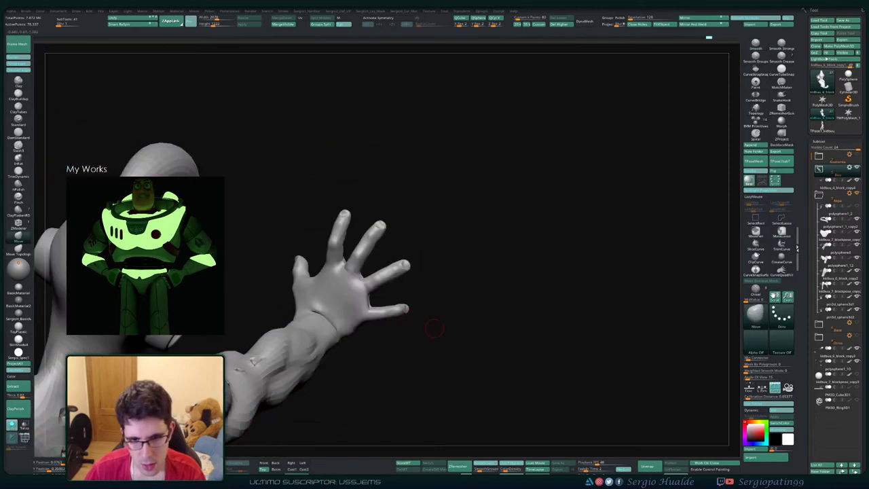
- Compare earlier states of the body in the undo history with the current sculpt and return to the latest state
left_click_drag(381, 305, 404, 297)
mouse_move(372, 318)
right_mouse_down()
mouse_move(390, 323)
mouse_move(415, 301)
mouse_move(377, 306)
mouse_move(411, 306)
mouse_move(400, 309)
mouse_move(397, 292)
mouse_move(416, 299)
mouse_move(421, 324)
mouse_move(440, 321)
mouse_move(441, 335)
mouse_move(361, 328)
right_mouse_up()
left_click_drag(378, 324, 387, 256)
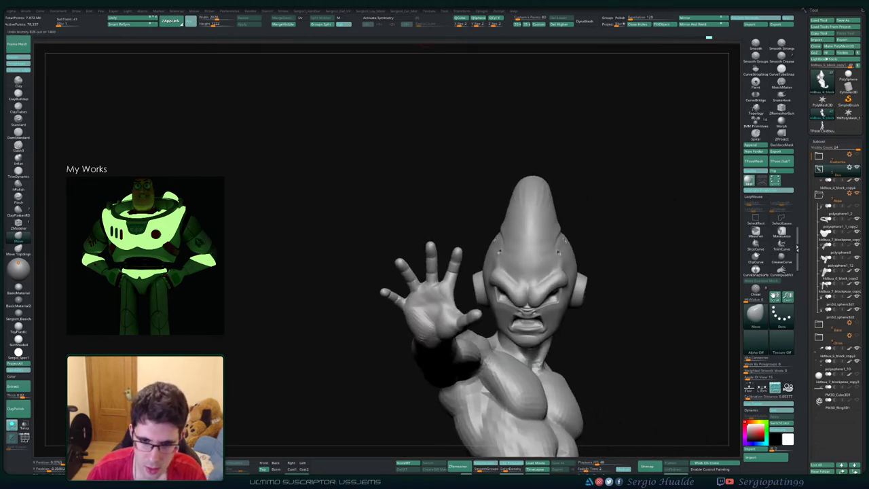
left_click(418, 37)
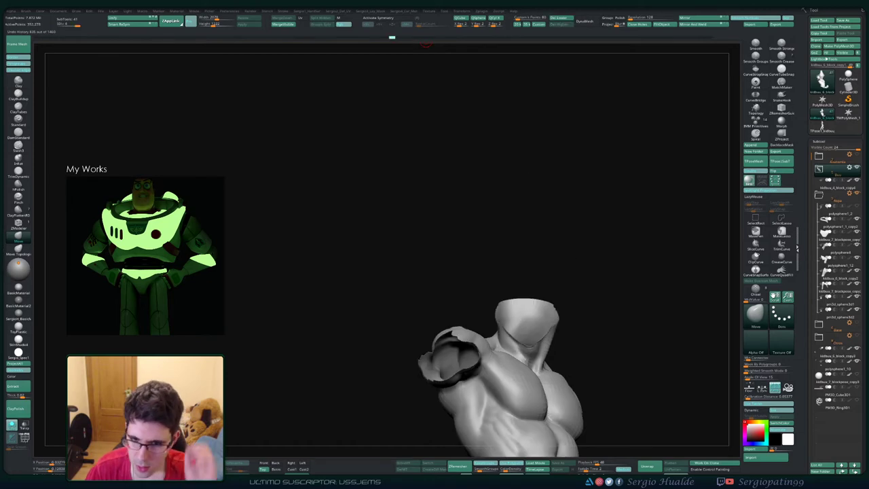
left_click(496, 38)
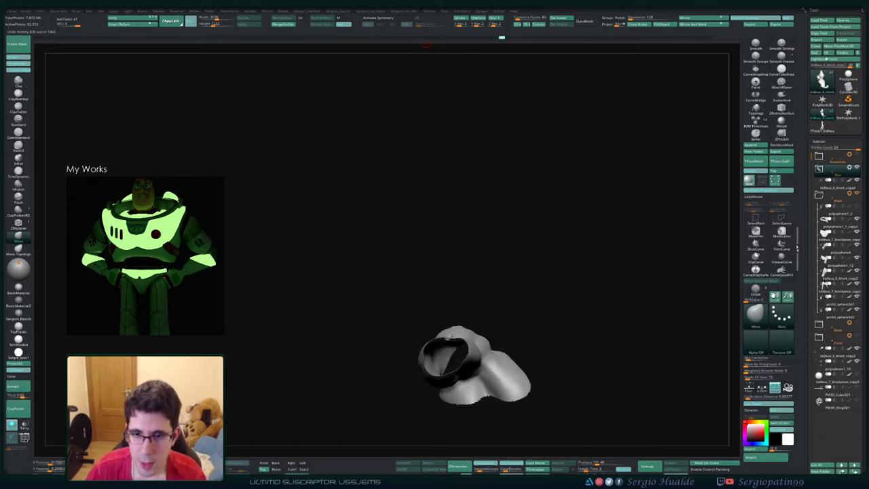
left_click(541, 37)
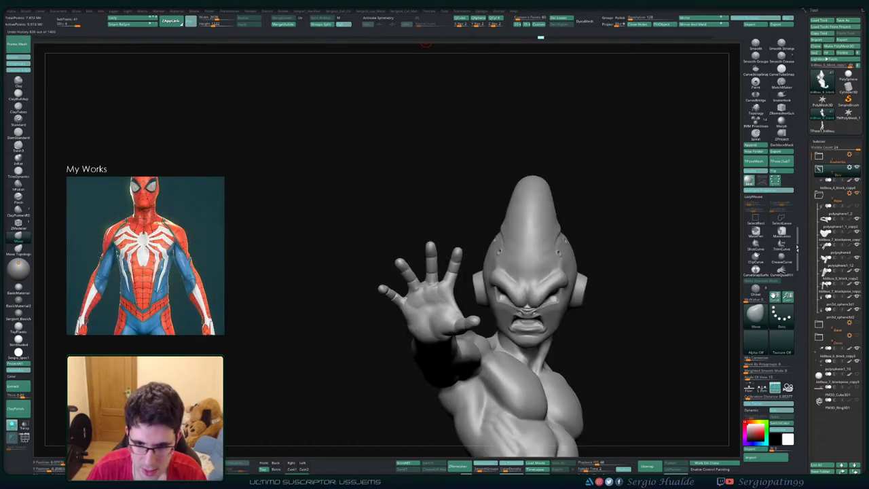
left_click(573, 38)
left_click(579, 38)
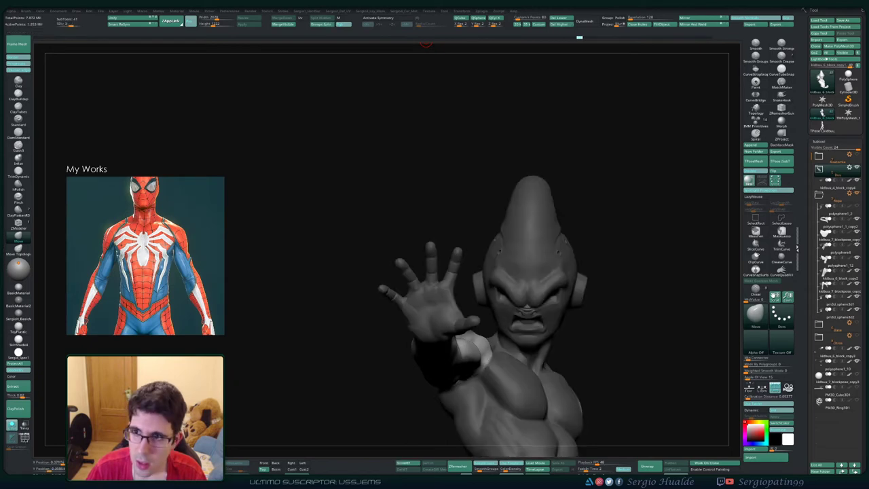
left_click(710, 38)
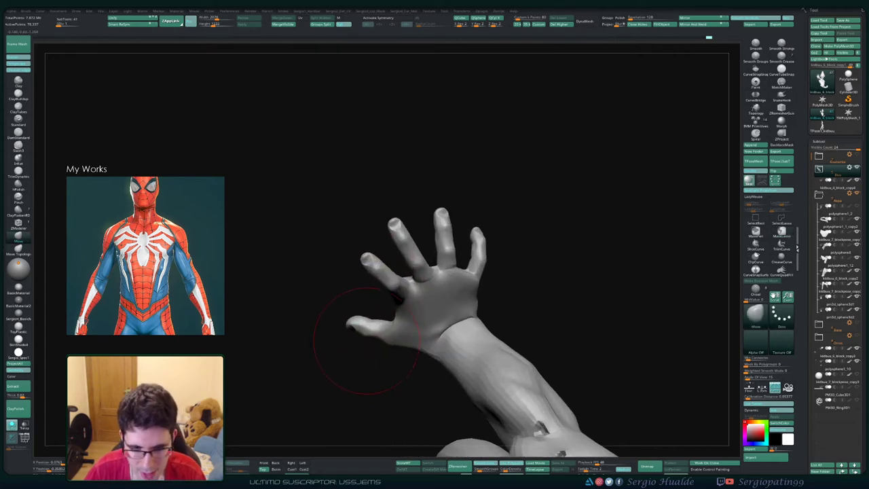
- Turn off solo display and review the raised arm and hand against the full figure
right_click_drag(397, 309, 411, 282)
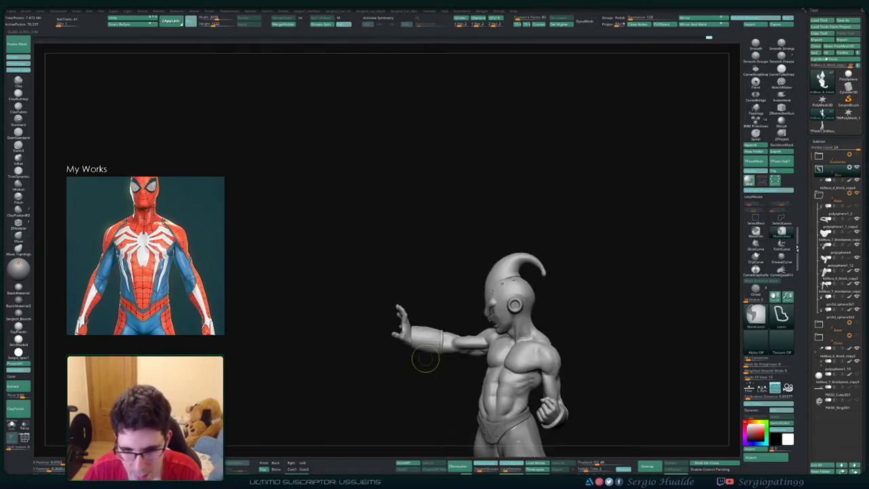
right_click_drag(424, 354, 432, 387, "ctrl")
right_click_drag(438, 335, 416, 287, "ctrl")
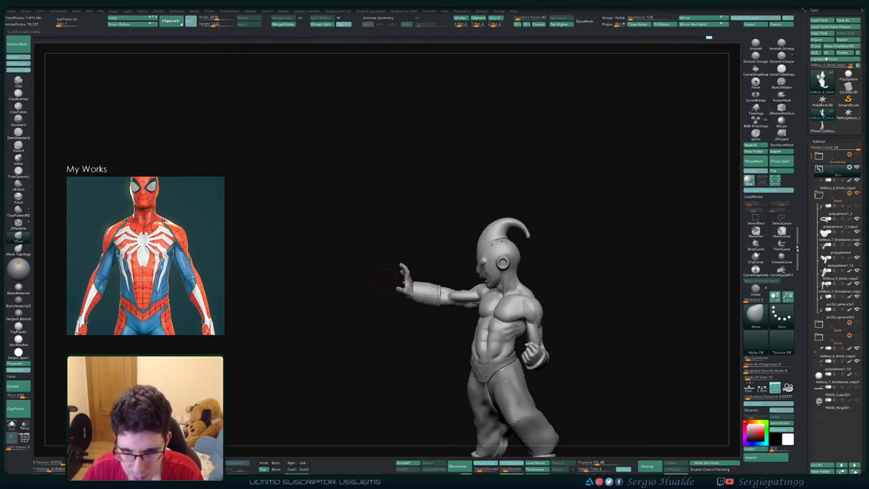
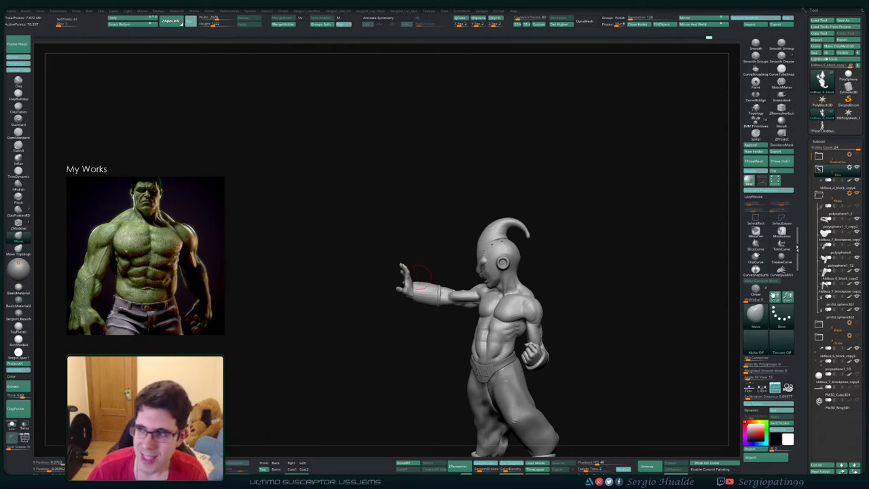
mouse_move(419, 285)
right_mouse_down()
mouse_move(442, 287)
mouse_move(421, 310)
mouse_move(405, 272)
mouse_move(406, 299)
mouse_move(408, 282)
right_mouse_up()
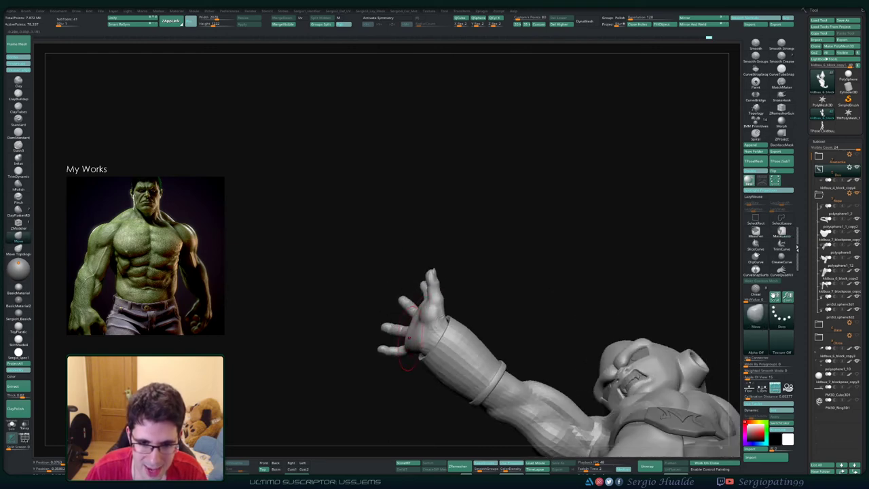
left_click_drag(406, 314, 437, 307)
key("ctrl+z")
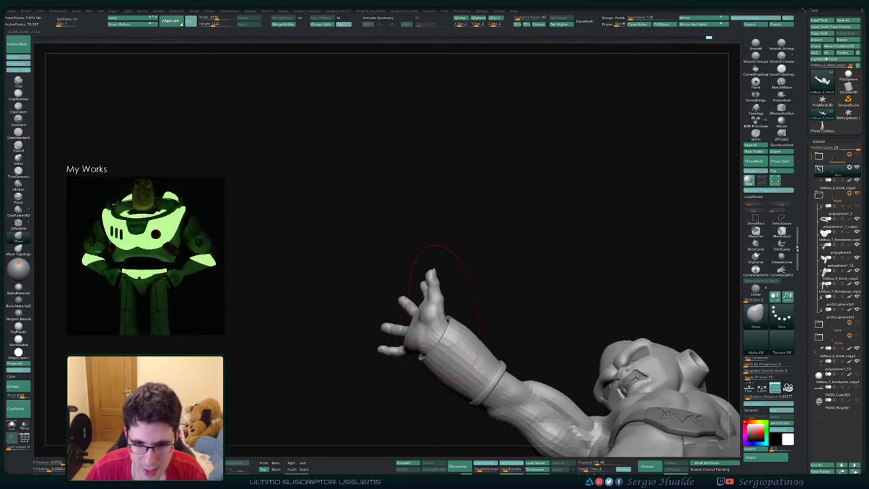
key("w")
left_click(443, 320, "ctrl+shift")
key("q")
key("w")
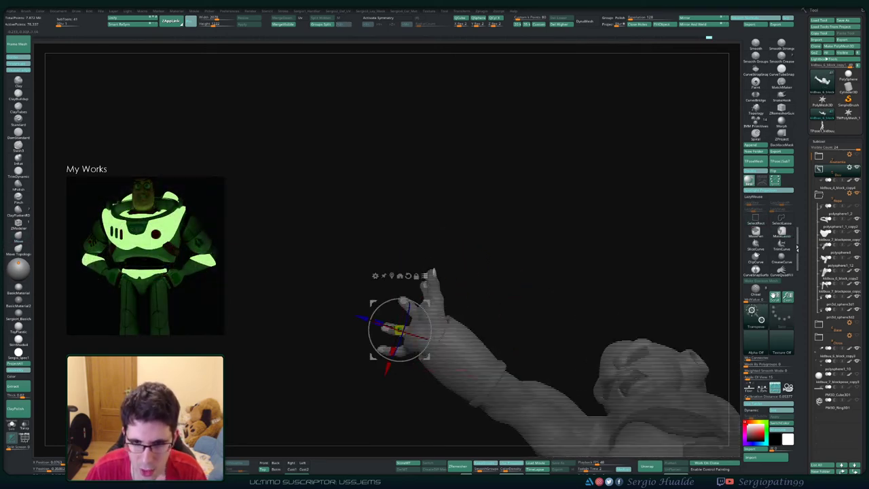
left_click(426, 276)
key("q")
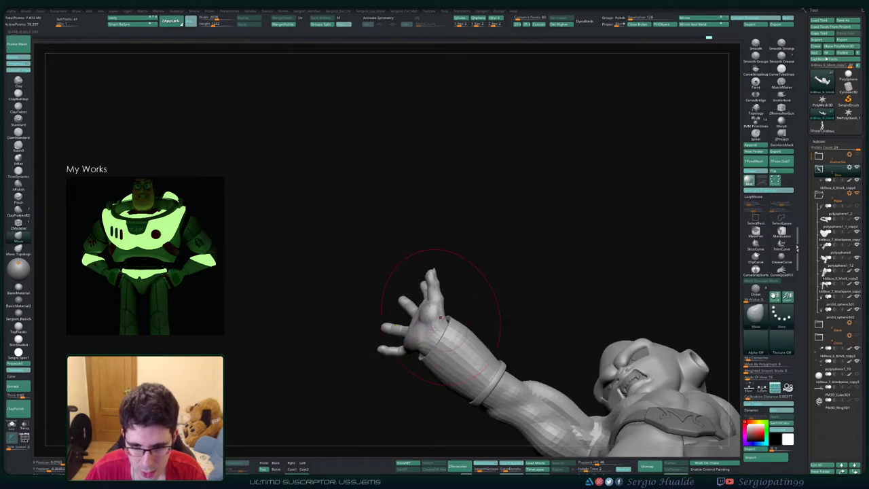
key("w")
key("q")
- Adjust the thumb base, palm edge and wrist of the raised hand with the Move brush
left_click_drag(436, 300, 442, 297)
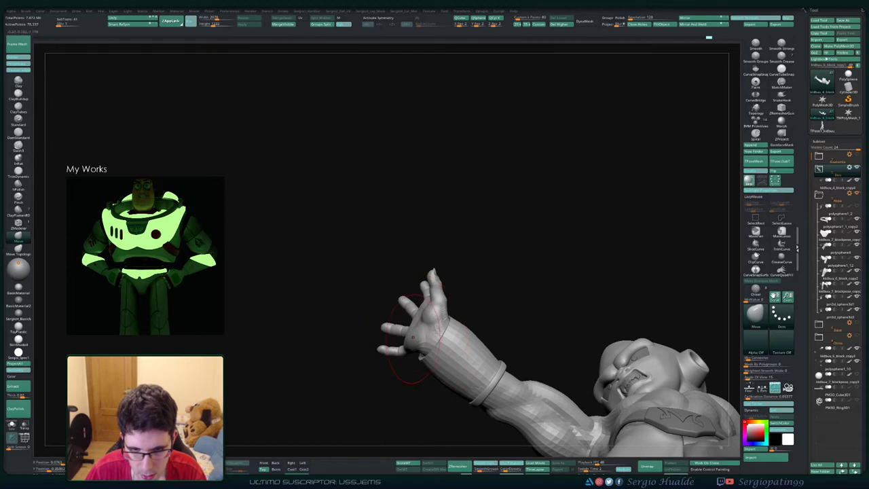
left_click_drag(417, 337, 414, 337)
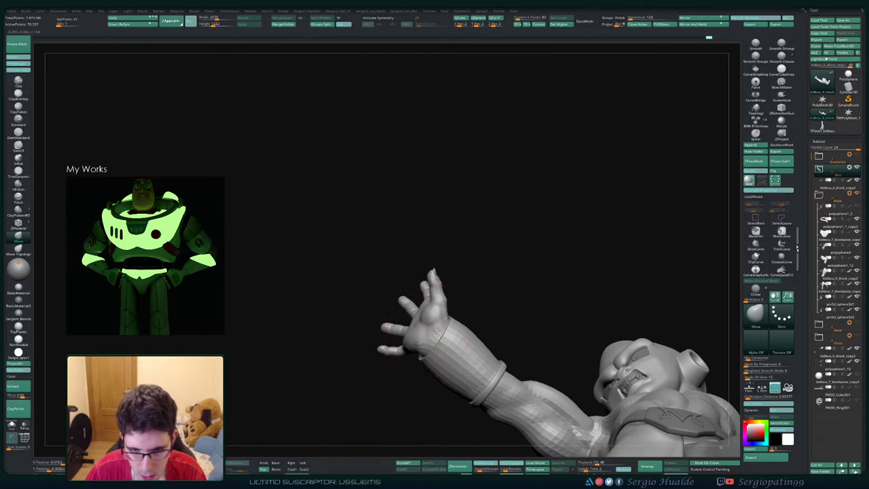
mouse_move(326, 299)
left_mouse_down()
mouse_move(387, 309)
mouse_move(557, 299)
left_mouse_up()
left_click_drag(475, 309, 506, 306)
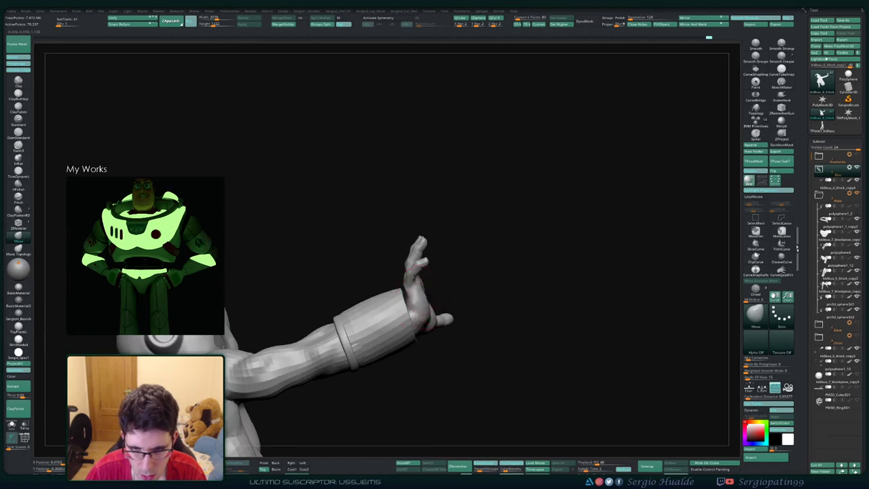
left_click_drag(412, 301, 408, 298)
mouse_move(441, 339)
left_mouse_down()
mouse_move(486, 333)
mouse_move(428, 333)
left_mouse_up()
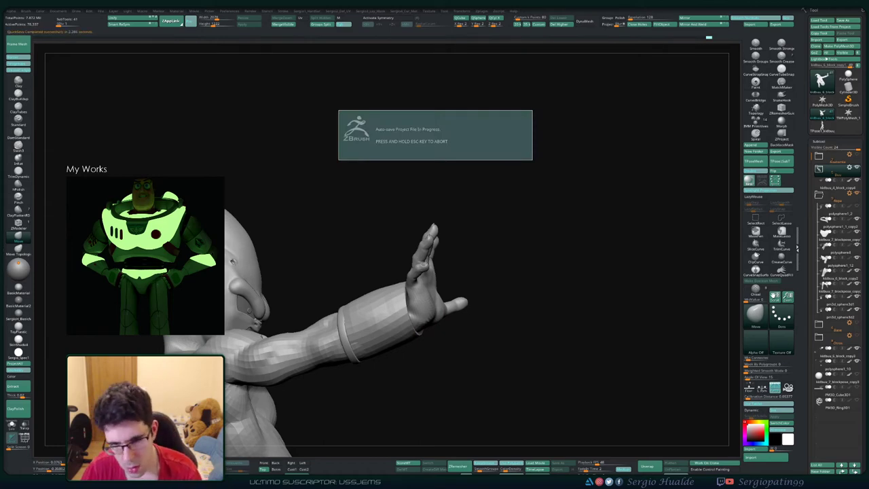
- Switch to the Standard brush and smooth the palm between the index finger and thumb of the raised hand
left_click_drag(564, 306, 442, 305)
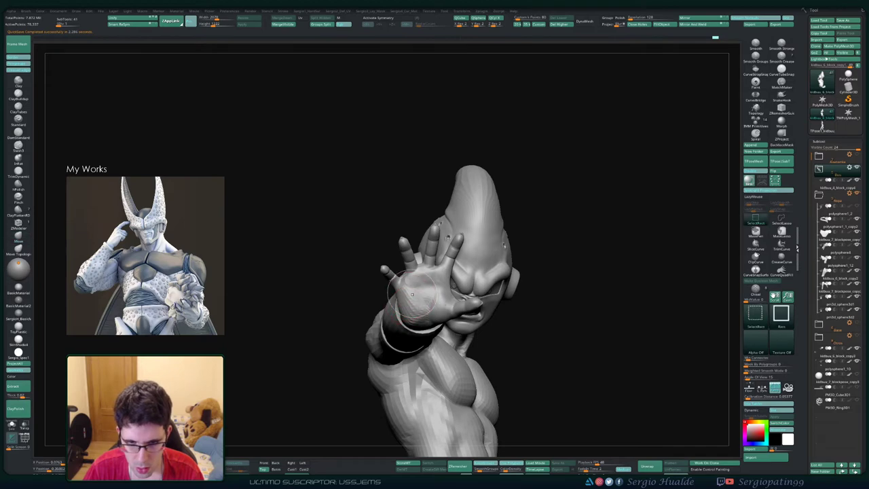
key("b")
key("d")
key("s")
right_click_drag(423, 288, 376, 296)
mouse_move(429, 305)
right_mouse_down()
mouse_move(432, 339)
mouse_move(427, 297)
right_mouse_up()
key("b")
key("s")
key("t")
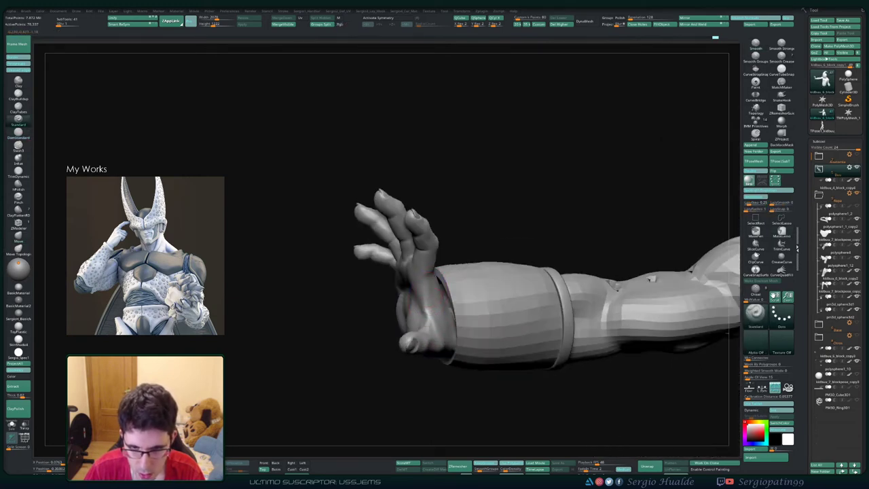
key("shift")
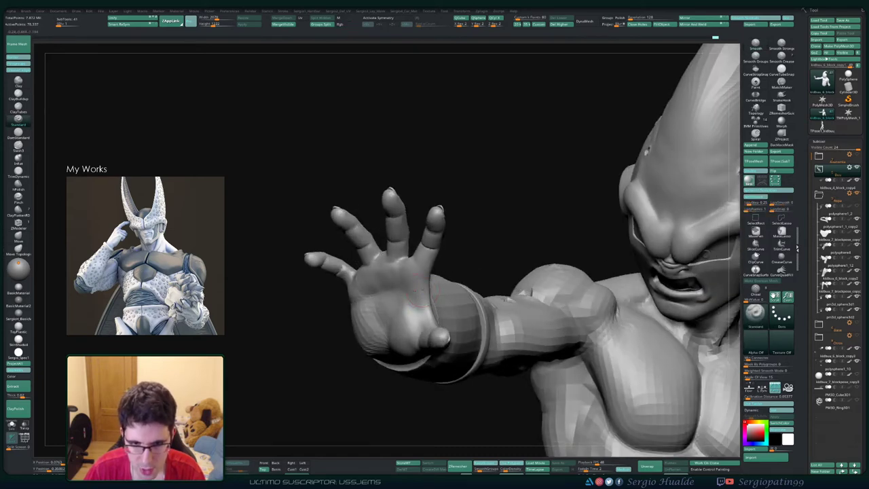
left_click_drag(413, 292, 422, 299, "shift")
mouse_move(422, 299)
right_mouse_down()
mouse_move(380, 296)
mouse_move(434, 315)
right_mouse_up()
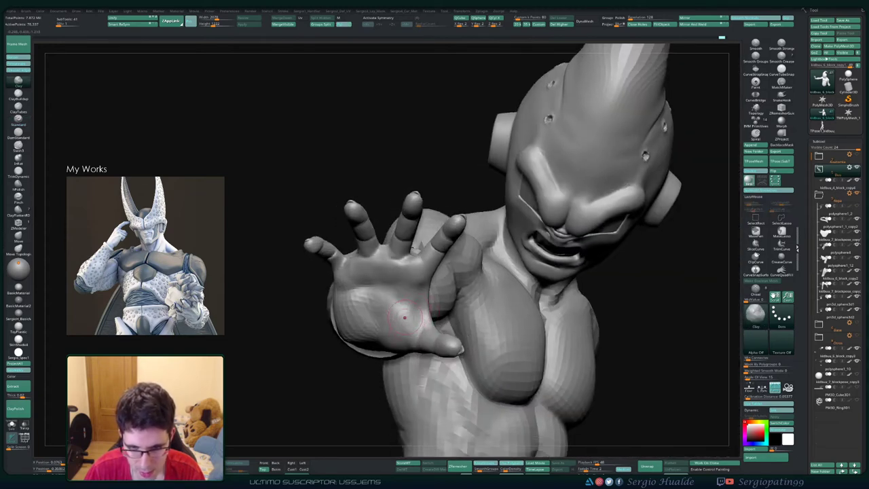
- Select the Clay brush and examine the extended arm, shoulder and back from behind and from the side
key("b")
key("c")
key("l")
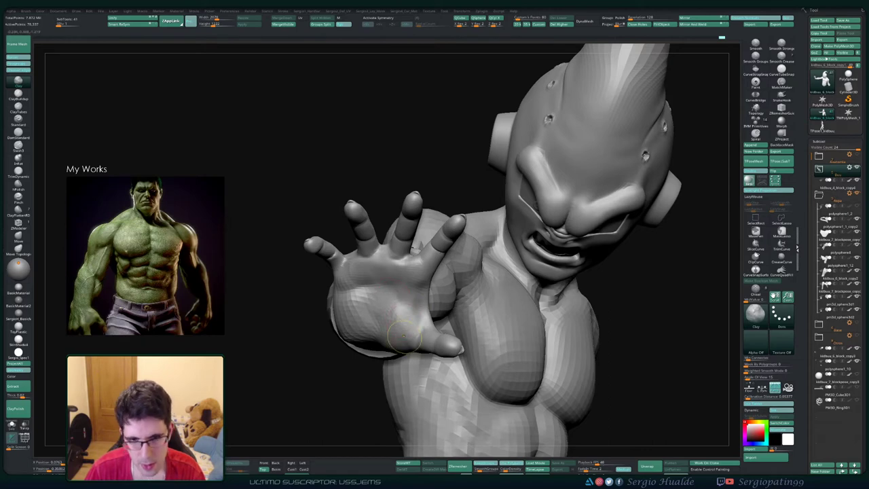
right_click_drag(404, 337, 404, 278, "ctrl")
mouse_move(405, 279)
right_mouse_down()
mouse_move(428, 268)
mouse_move(404, 326)
mouse_move(440, 330)
mouse_move(450, 291)
mouse_move(494, 295)
right_mouse_up()
right_click_drag(431, 314, 428, 273, "ctrl")
mouse_move(428, 273)
right_mouse_down()
mouse_move(413, 269)
mouse_move(424, 267)
right_mouse_up()
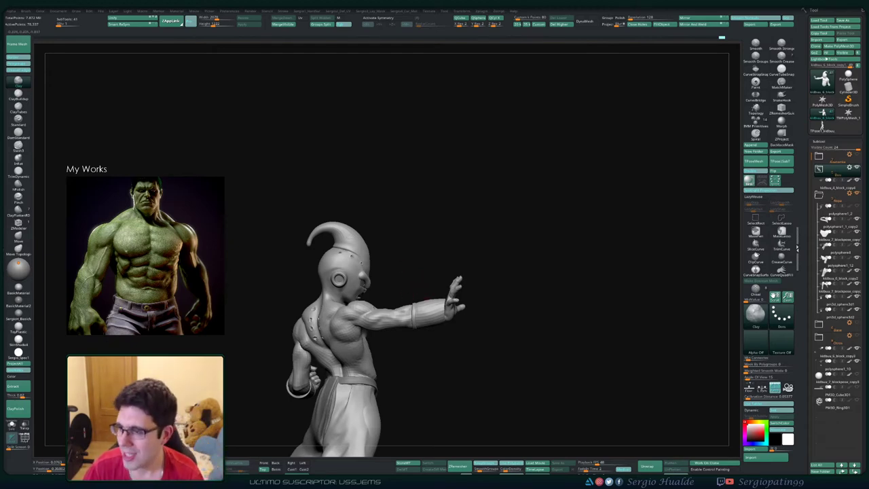
right_click_drag(419, 315, 448, 282, "ctrl")
mouse_move(449, 283)
right_mouse_down()
mouse_move(437, 279)
mouse_move(420, 297)
mouse_move(433, 294)
mouse_move(427, 286)
mouse_move(399, 307)
mouse_move(432, 311)
mouse_move(422, 288)
mouse_move(429, 318)
right_mouse_up()
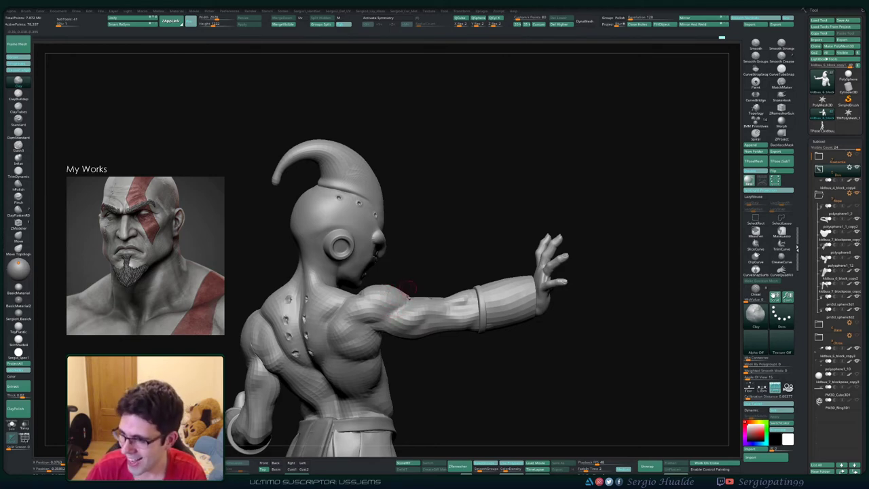
mouse_move(439, 339)
right_mouse_down("ctrl")
mouse_move(435, 299)
mouse_move(452, 303)
mouse_move(427, 299)
mouse_move(430, 317)
mouse_move(423, 297)
right_mouse_up("ctrl")
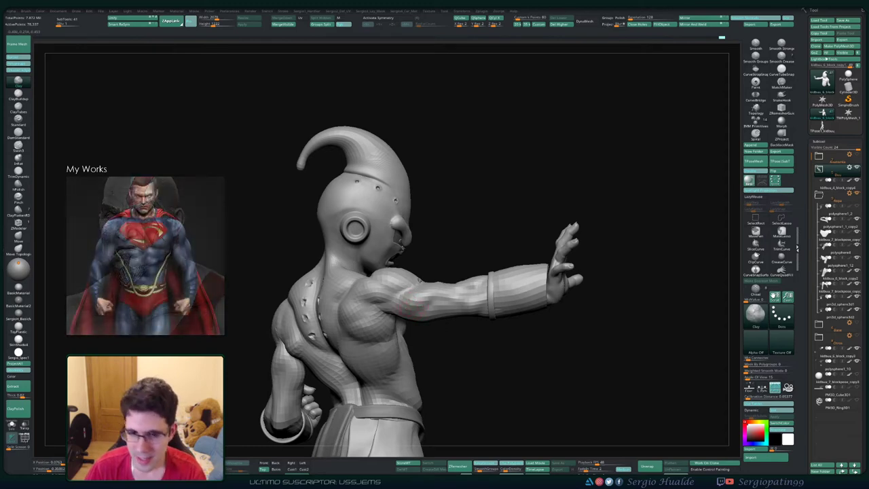
right_click_drag(406, 309, 435, 311)
right_click_drag(431, 346, 429, 320, "ctrl")
mouse_move(430, 321)
right_mouse_down("alt")
mouse_move(427, 287)
mouse_move(440, 332)
mouse_move(426, 334)
right_mouse_up("alt")
right_click_drag(431, 303, 430, 292, "alt")
- Raise the body to a higher subdivision level
left_click_drag(432, 299, 454, 320)
left_click_drag(414, 285, 389, 280)
key("d")
key("d")
key("d")
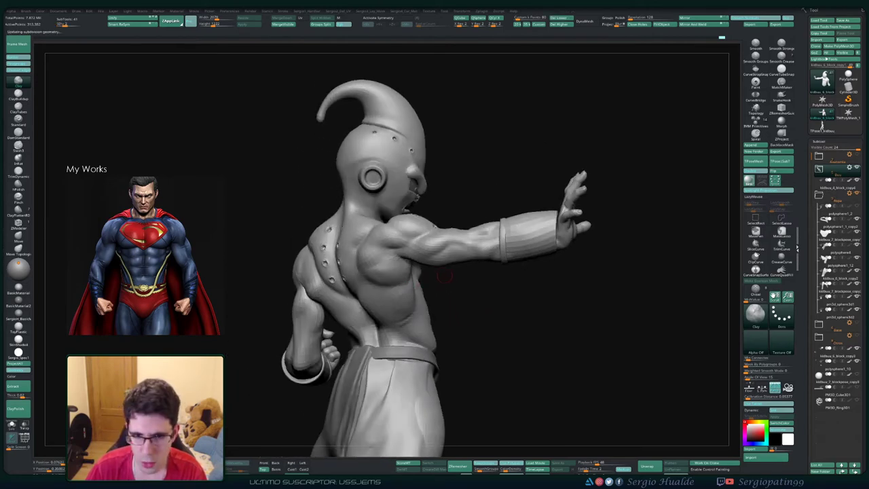
- Adjust the front of the bent arm's shoulder near the armpit with the Move brush
left_click_drag(489, 284, 424, 287)
mouse_move(459, 287)
right_mouse_down()
mouse_move(436, 280)
mouse_move(442, 250)
right_mouse_up()
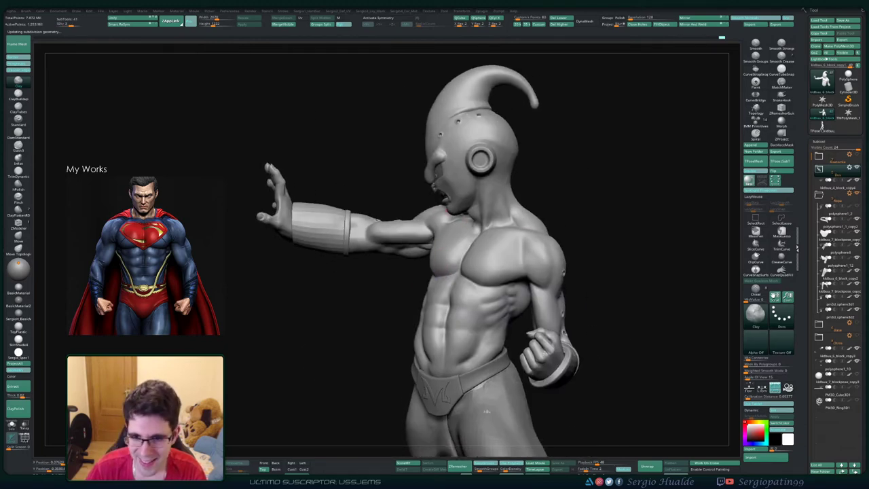
mouse_move(524, 218)
right_mouse_down()
mouse_move(470, 231)
mouse_move(466, 271)
mouse_move(486, 277)
right_mouse_up()
key("b")
key("m")
key("v")
key("s")
left_click_drag(487, 278, 491, 279)
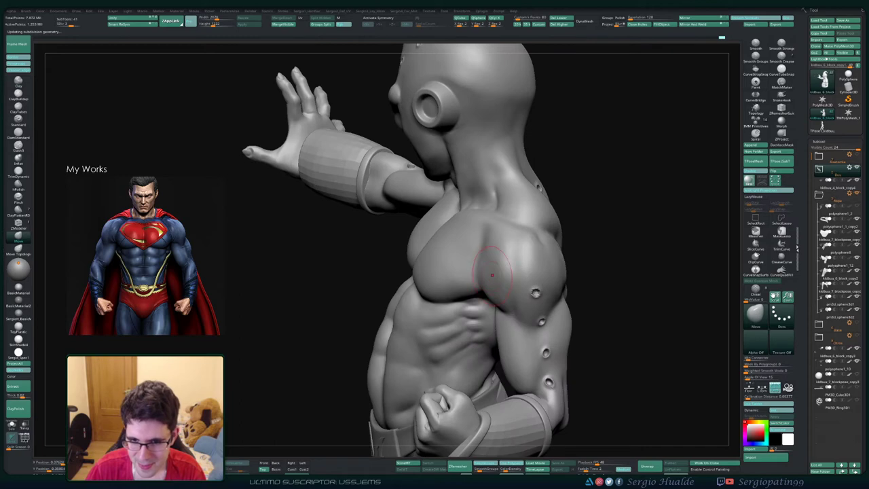
- Build up the bent arm's deltoid with the Clay brush and smooth its surface
right_click_drag(470, 275, 499, 283)
key("s")
key("b")
key("c")
key("l")
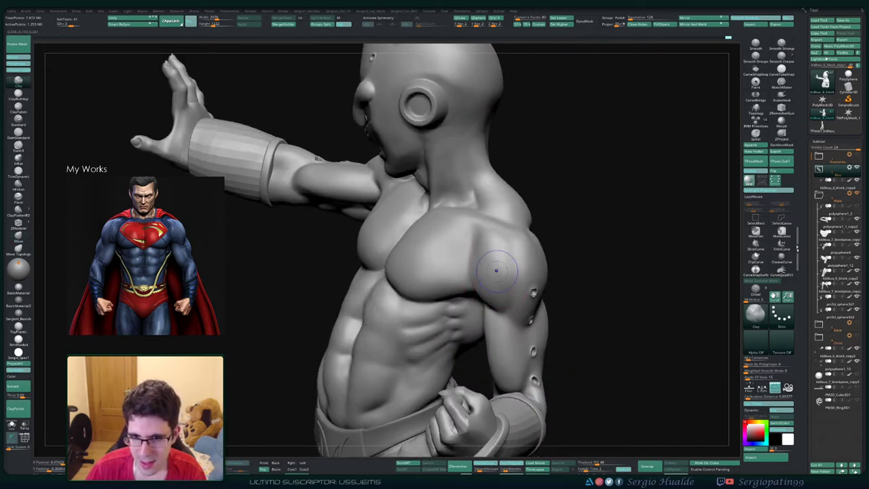
key("shift")
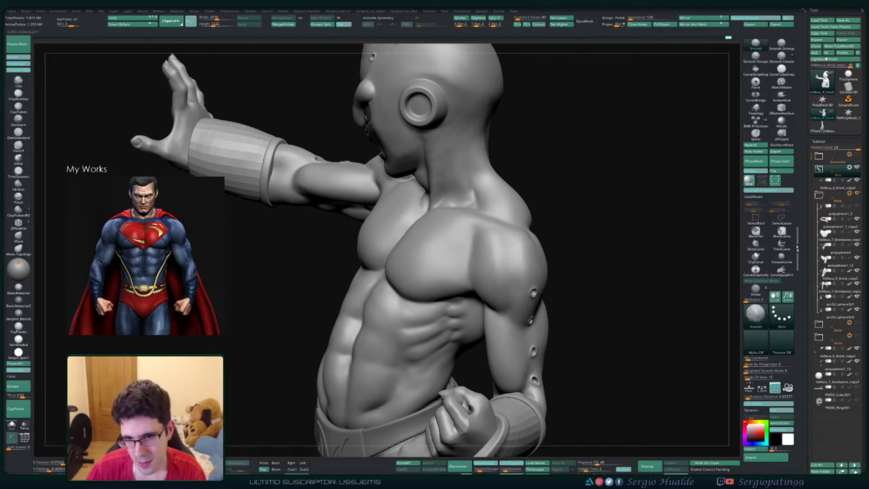
right_click_drag(571, 248, 525, 257)
left_click_drag(523, 253, 533, 234)
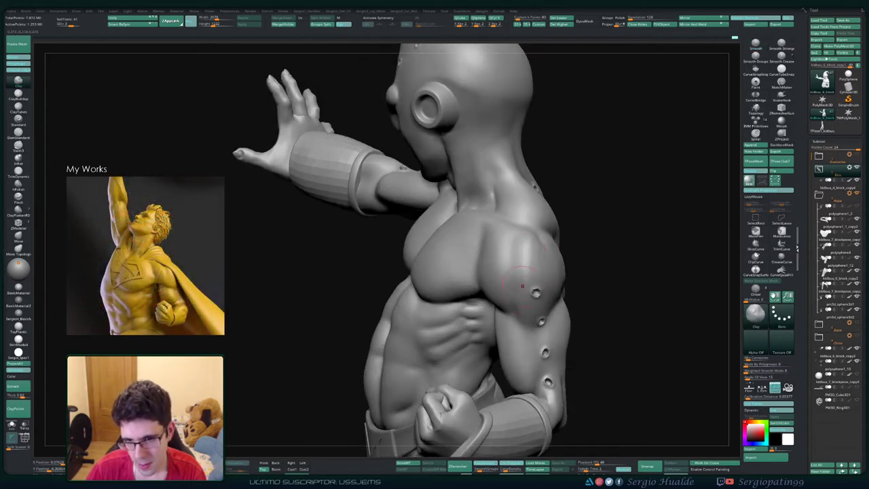
key("shift")
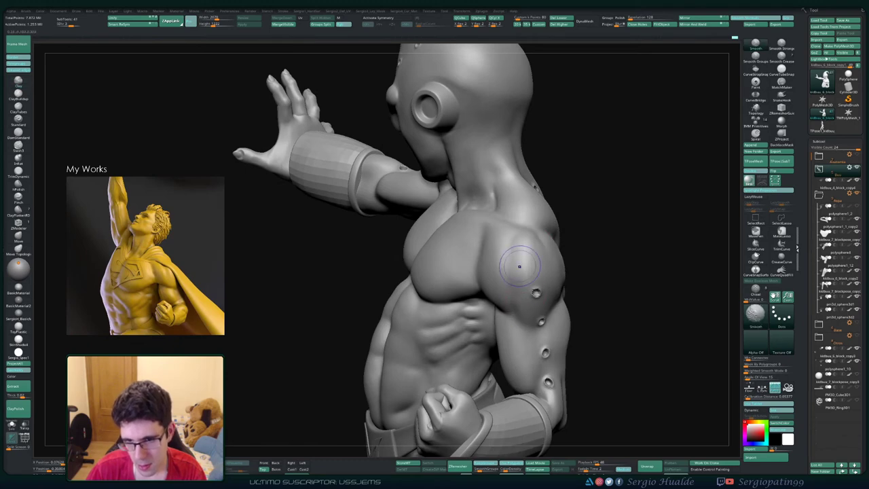
- Carve the muscle separations on the rear deltoid of the bent arm with the DamStandard brush and soften them
mouse_move(621, 285)
right_mouse_down()
mouse_move(547, 251)
mouse_move(506, 253)
right_mouse_up()
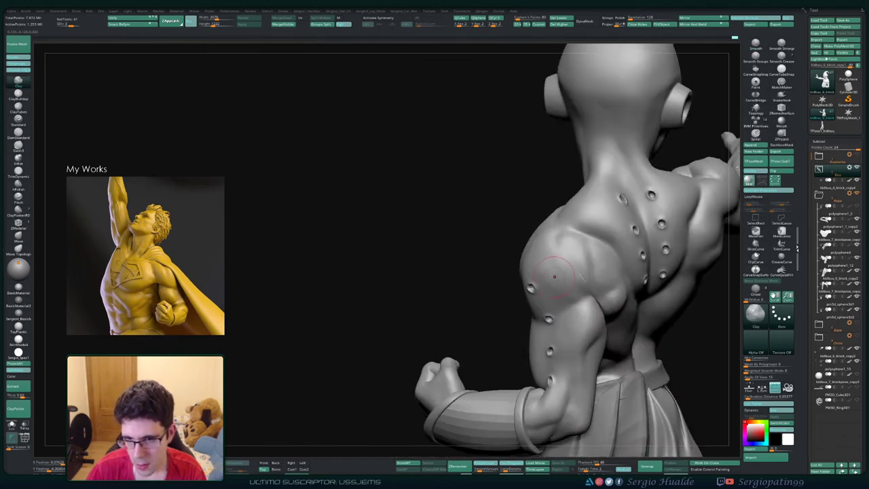
key("b")
key("d")
key("s")
left_click_drag(563, 262, 559, 241)
right_click_drag(561, 252, 610, 253)
left_click_drag(565, 238, 547, 248)
right_click_drag(624, 249, 585, 250)
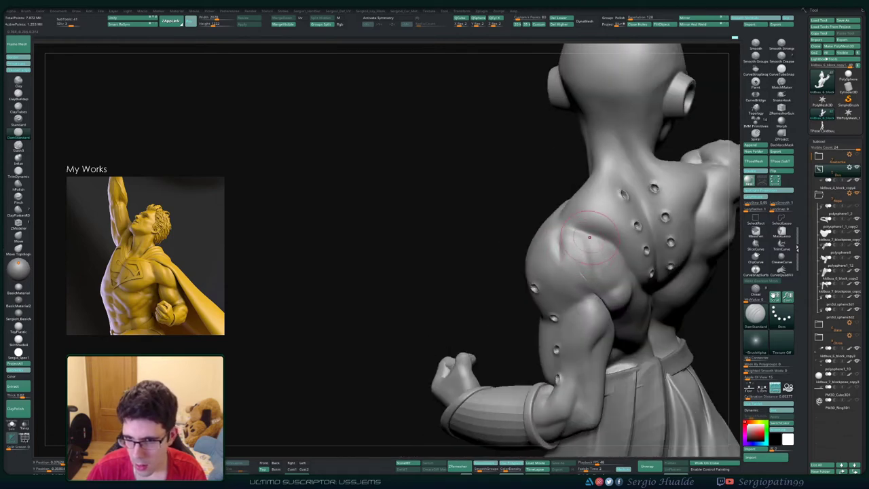
left_click_drag(594, 242, 575, 271)
key("shift")
right_click_drag(543, 268, 583, 288)
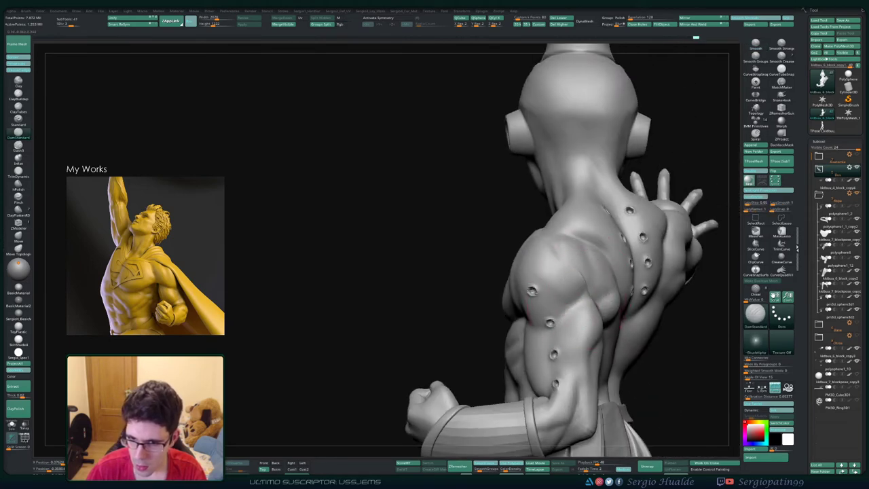
- Deepen the groove behind the deltoid, then fill and smooth the surrounding muscle with the Clay brush
mouse_move(576, 296)
right_mouse_down()
mouse_move(595, 297)
mouse_move(547, 292)
right_mouse_up()
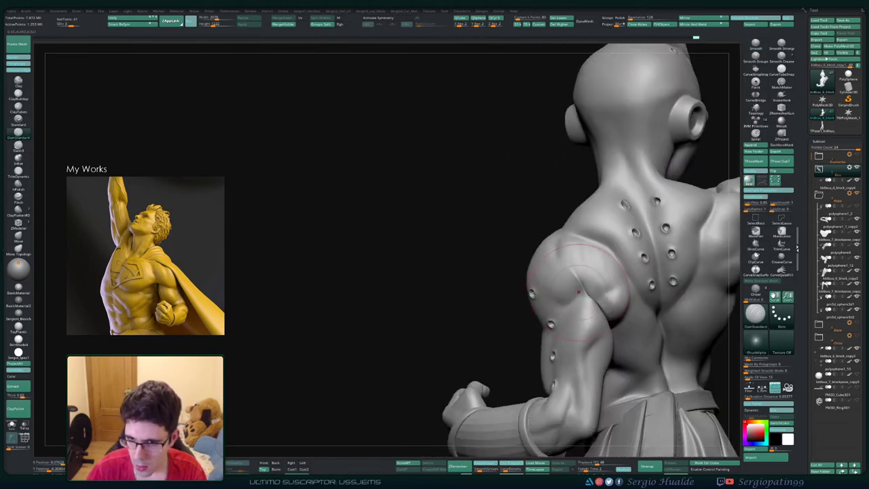
left_click_drag(574, 274, 574, 290)
key("b")
key("c")
key("l")
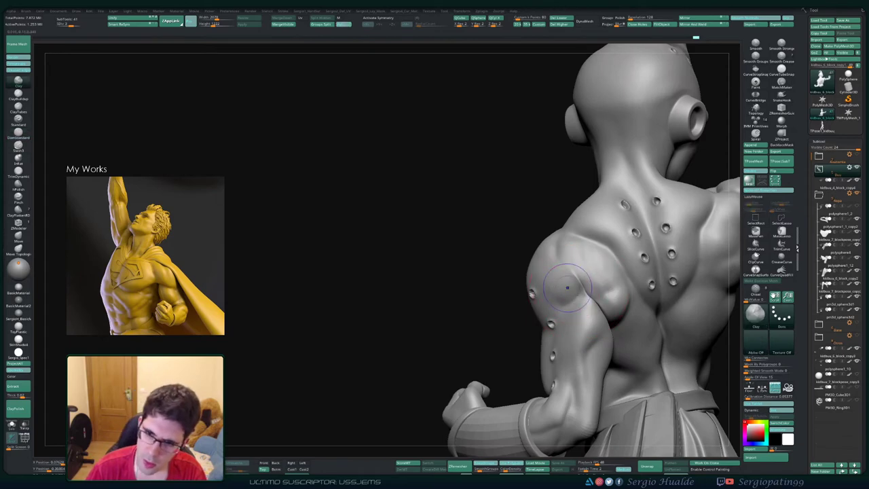
key("shift")
mouse_move(558, 280)
right_mouse_down()
mouse_move(594, 303)
mouse_move(570, 303)
mouse_move(587, 292)
right_mouse_up()
- Reshape the bent arm's rear shoulder with the Move brush and smooth it
key("b")
key("m")
key("v")
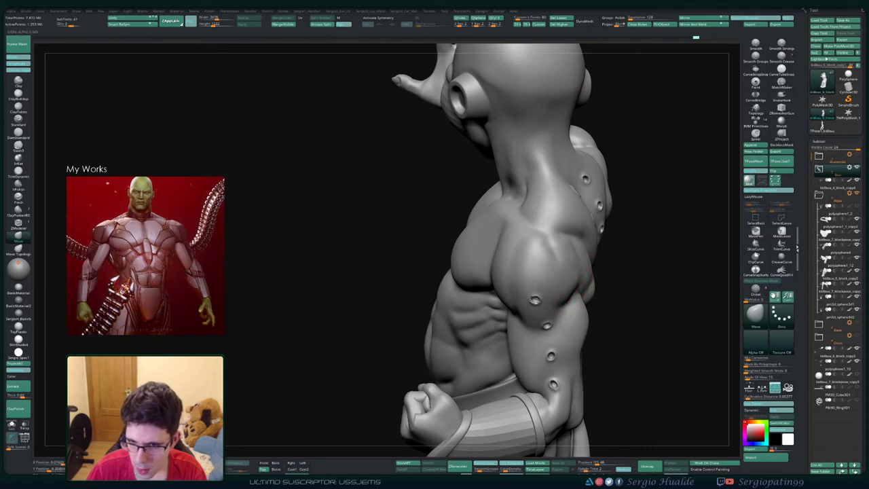
mouse_move(578, 291)
right_mouse_down()
mouse_move(569, 291)
mouse_move(569, 262)
mouse_move(558, 268)
right_mouse_up()
right_click_drag(559, 268, 577, 299, "ctrl")
key("1")
left_click_drag(576, 286, 579, 298, "shift")
key("ctrl+shift+d")
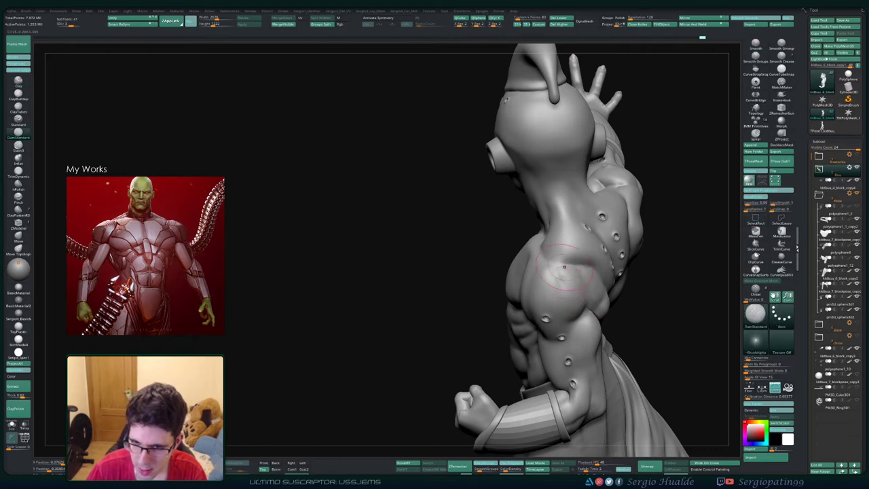
- Smooth the crease across the top of the bent arm's shoulder
right_click_drag(565, 267, 587, 264)
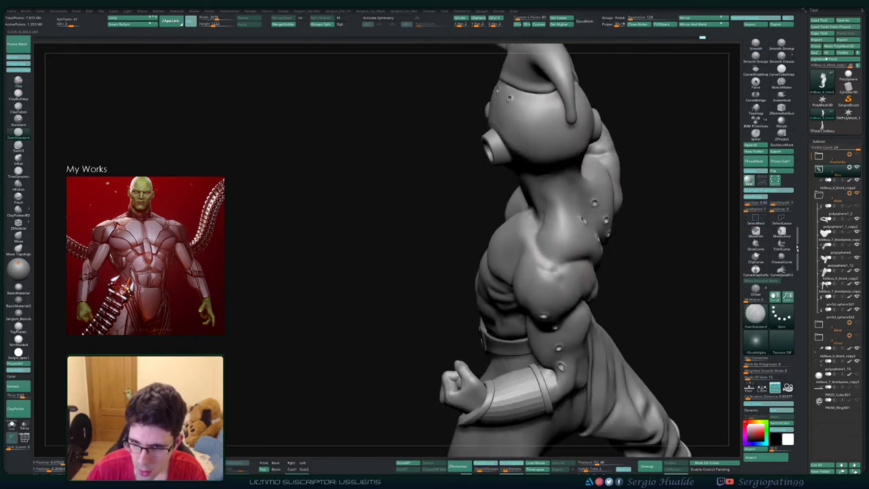
right_click_drag(584, 259, 555, 269)
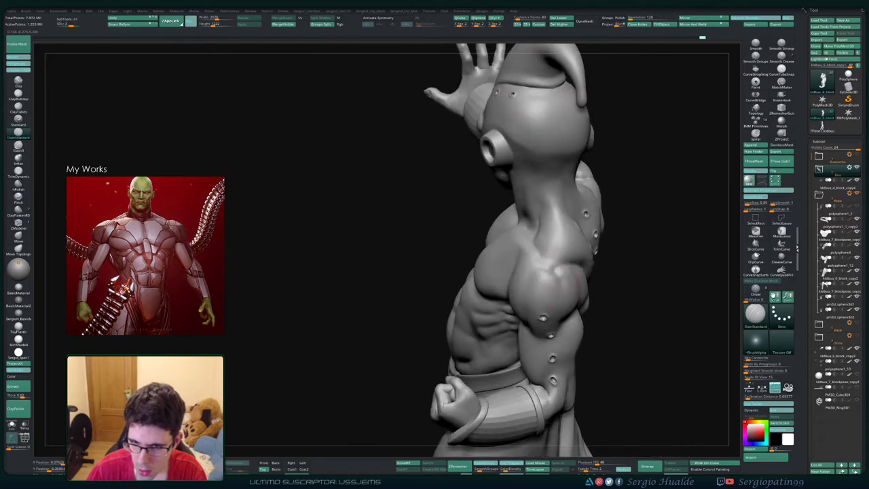
mouse_move(549, 299)
right_mouse_down()
mouse_move(585, 299)
mouse_move(553, 298)
right_mouse_up()
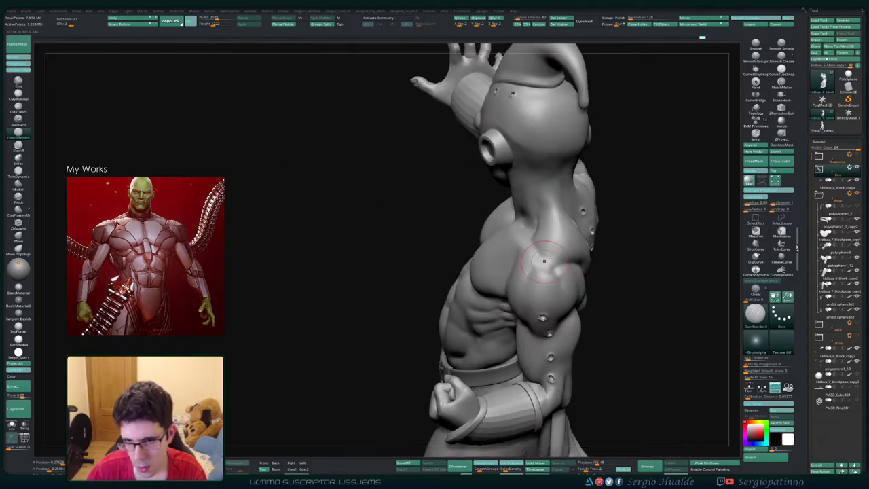
mouse_move(554, 286)
left_mouse_down("shift")
mouse_move(551, 276)
mouse_move(568, 268)
left_mouse_up("shift")
key("s")
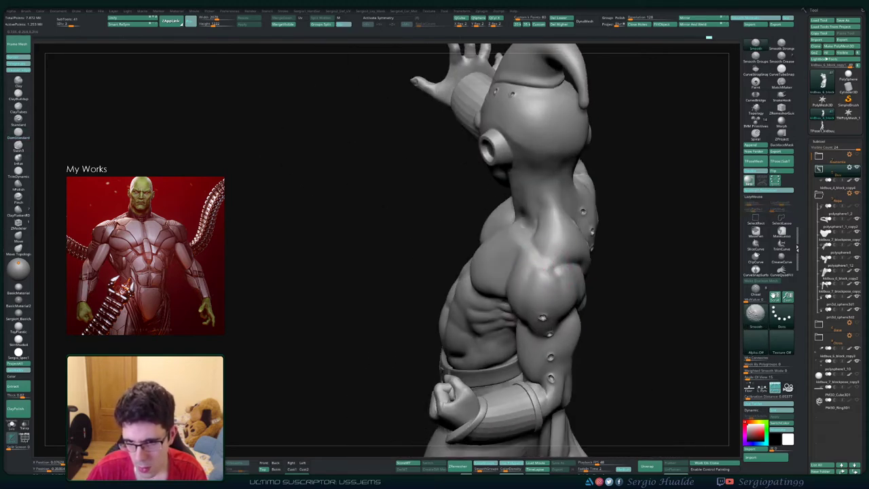
- Show the polygroups and mask the whole body except the index finger of the closed fist
right_click_drag(561, 270, 611, 224, "ctrl")
right_click_drag(611, 271, 604, 245, "ctrl")
right_click_drag(604, 244, 530, 387)
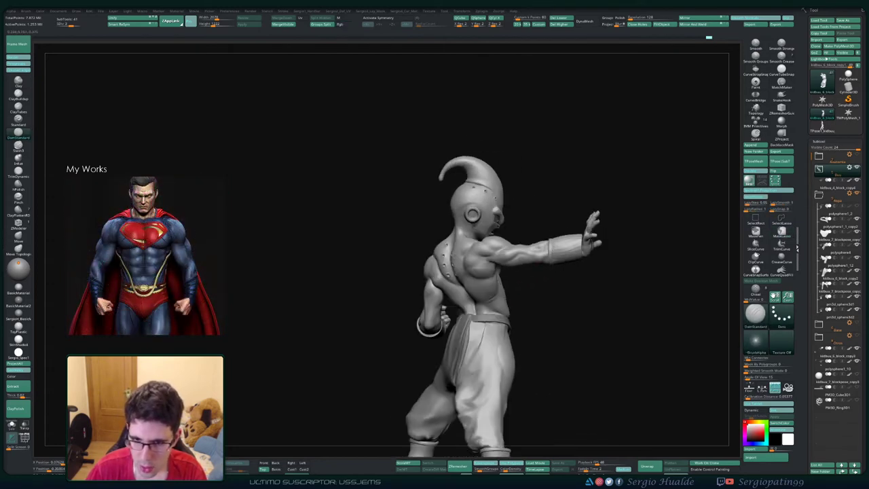
mouse_move(534, 246)
right_mouse_down()
mouse_move(574, 301)
mouse_move(588, 302)
mouse_move(479, 301)
mouse_move(507, 288)
mouse_move(501, 313)
mouse_move(522, 297)
mouse_move(498, 257)
mouse_move(501, 267)
mouse_move(541, 283)
right_mouse_up()
right_click_drag(503, 246, 506, 272)
right_click_drag(469, 231, 460, 264, "ctrl")
key("shift+f")
key("w")
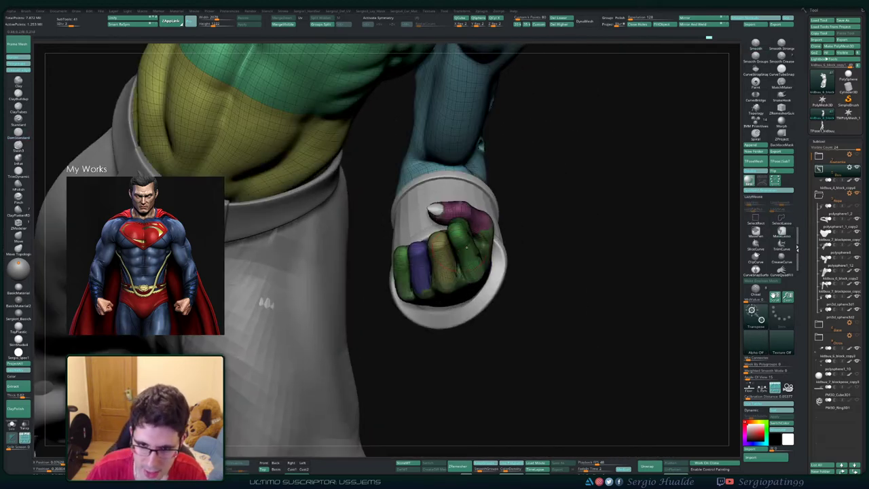
left_click(463, 243, "ctrl")
key("q")
right_click_drag(523, 272, 549, 252)
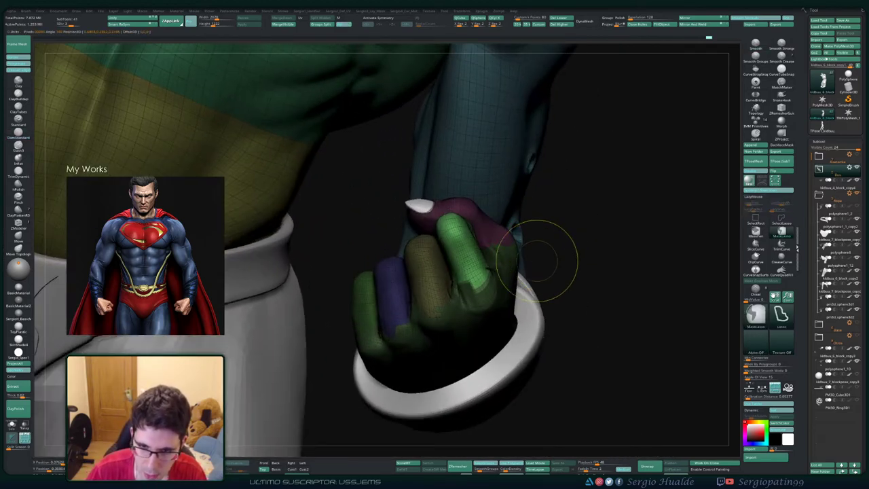
- Hide the polygroup display, change the body's subdivision level and soften the mask edge at the index finger's base
key("shift+f")
key("shift+d")
key("shift+d")
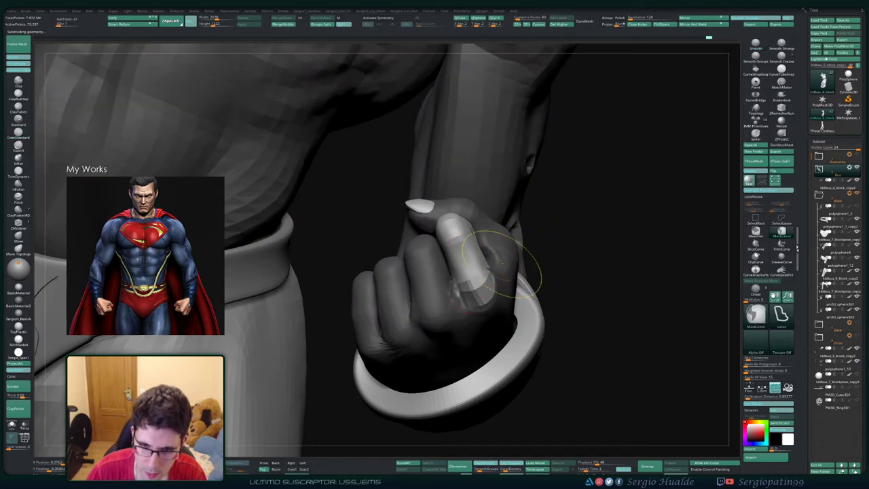
key("d")
left_click(479, 293, "ctrl")
left_click(480, 293, "ctrl")
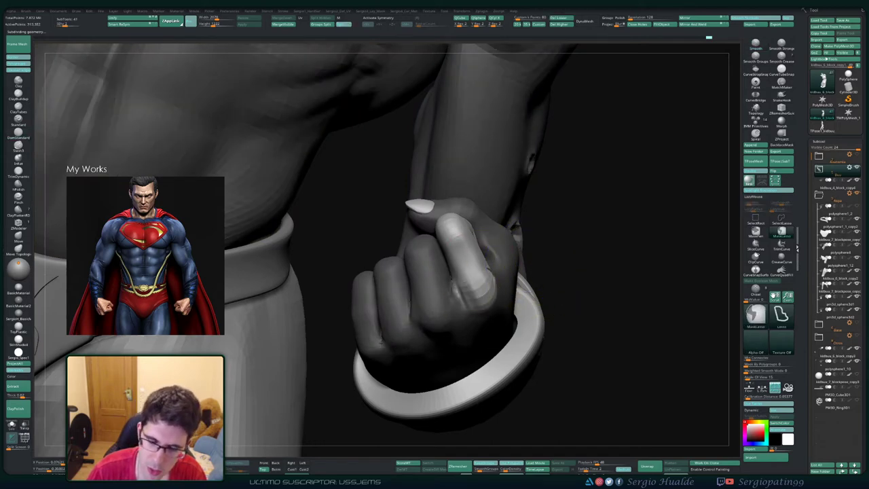
left_click(551, 274, "ctrl")
left_click(551, 274, "ctrl")
- Reshape the curled index finger of the fist with a resized Move brush
key("s")
left_click_drag(465, 252, 476, 252)
key("s")
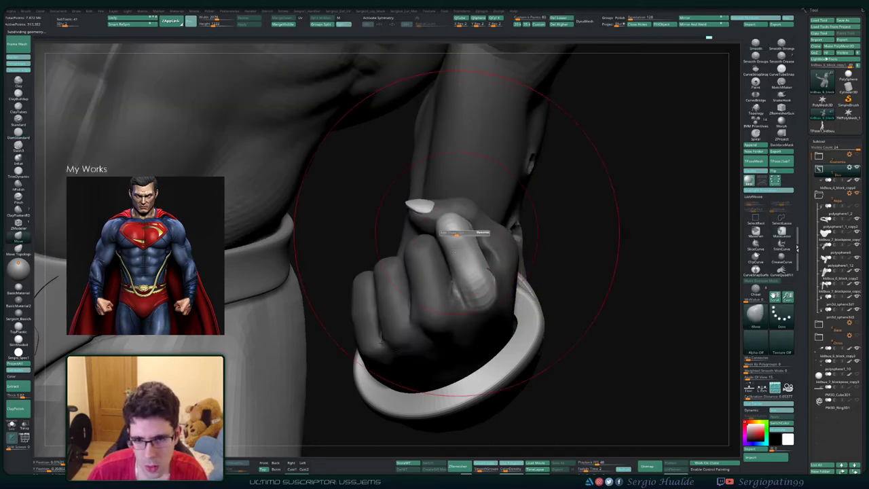
left_click_drag(448, 215, 458, 229)
left_click_drag(605, 292, 469, 271)
left_click_drag(474, 229, 479, 237)
right_click_drag(503, 256, 425, 256)
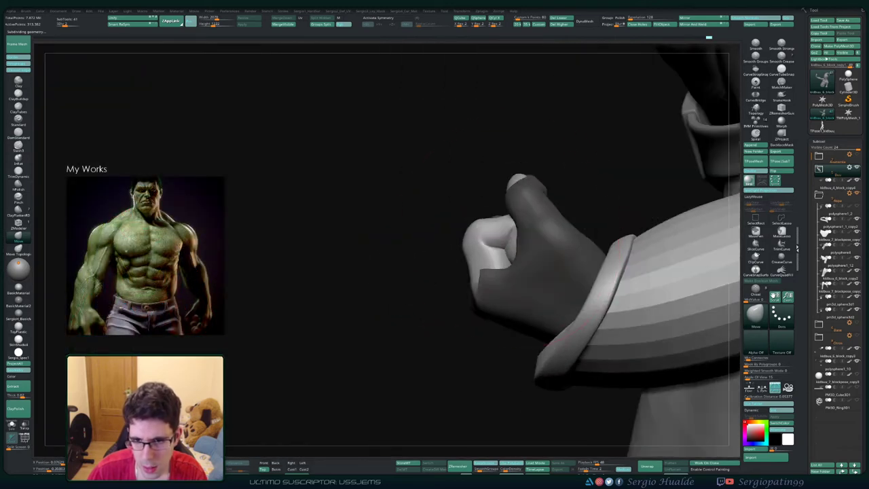
right_click_drag(502, 247, 635, 272)
right_click_drag(508, 224, 577, 248)
- Clear the mask, mask everything except the fist's thumb and shift the thumb slightly with the gizmo
left_click_drag(621, 266, 630, 277, "ctrl")
key("w")
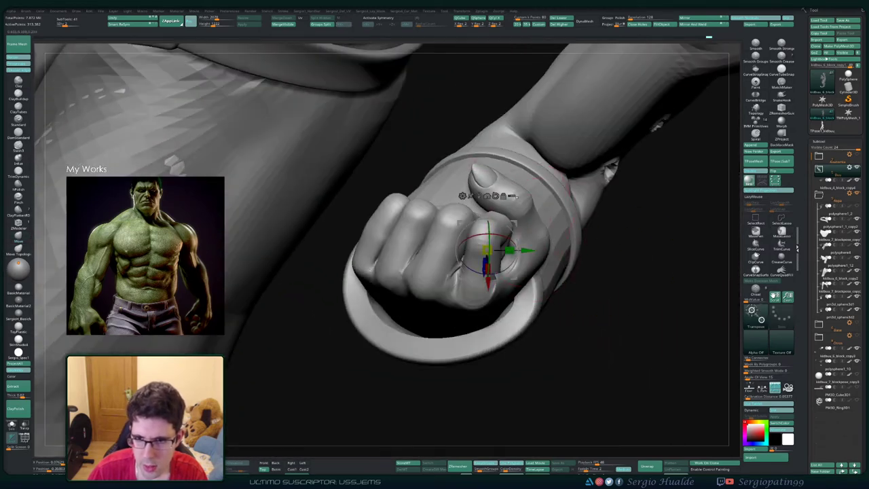
left_click(531, 214, "ctrl")
key("q")
right_click_drag(577, 232, 508, 244)
left_click(557, 249, "ctrl")
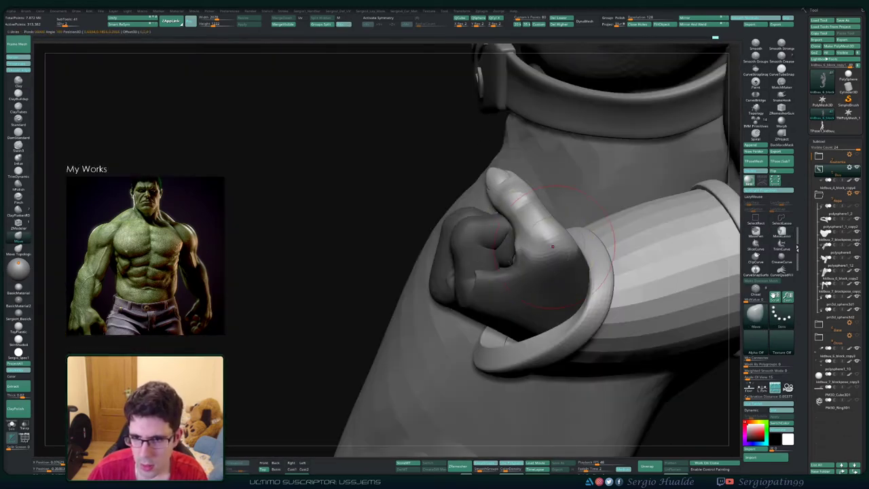
key("w")
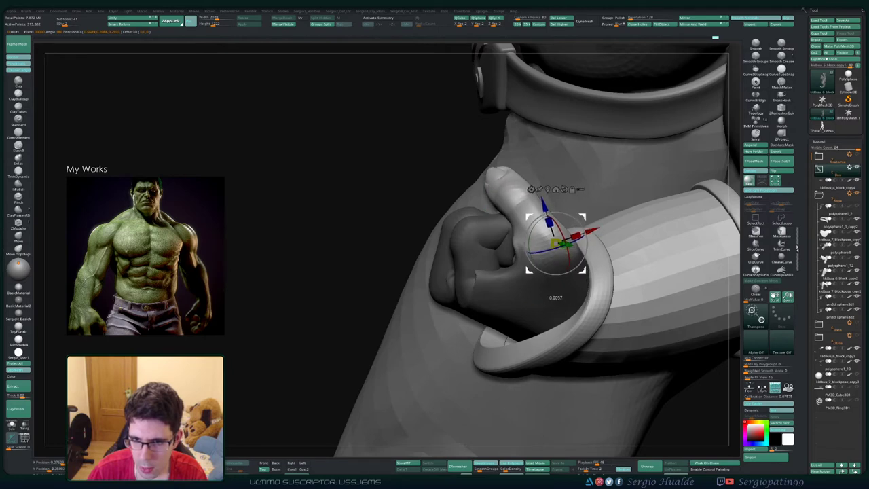
- Isolate the fist in Solo mode by hiding the rest of the body
key("q")
mouse_move(518, 203)
right_mouse_down("ctrl")
mouse_move(499, 248)
mouse_move(516, 292)
mouse_move(476, 262)
mouse_move(468, 224)
mouse_move(510, 228)
mouse_move(521, 211)
mouse_move(485, 326)
mouse_move(563, 224)
mouse_move(479, 310)
mouse_move(443, 295)
mouse_move(521, 287)
mouse_move(496, 259)
mouse_move(435, 286)
mouse_move(523, 262)
mouse_move(520, 252)
right_mouse_up("ctrl")
key("alt+shift+s")
right_click_drag(559, 301, 513, 258)
right_click_drag(512, 258, 450, 201, "ctrl")
left_click_drag(449, 200, 559, 350, "ctrl+shift")
right_click_drag(559, 350, 565, 397, "ctrl")
right_click_drag(565, 397, 489, 292)
- Rotate the unmasked thumb at its base with the gizmo to sit against the curled fingers
key("w")
right_click_drag(565, 262, 595, 257)
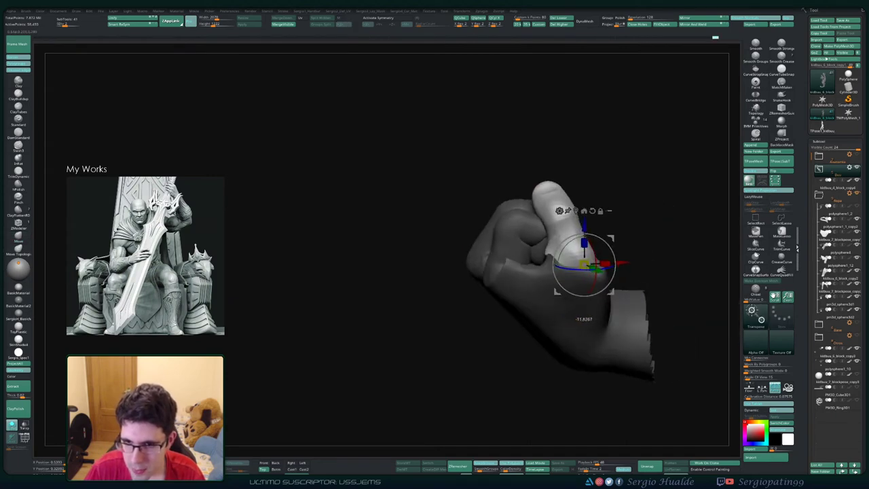
key("ctrl+z")
right_click_drag(557, 291, 508, 318, "alt")
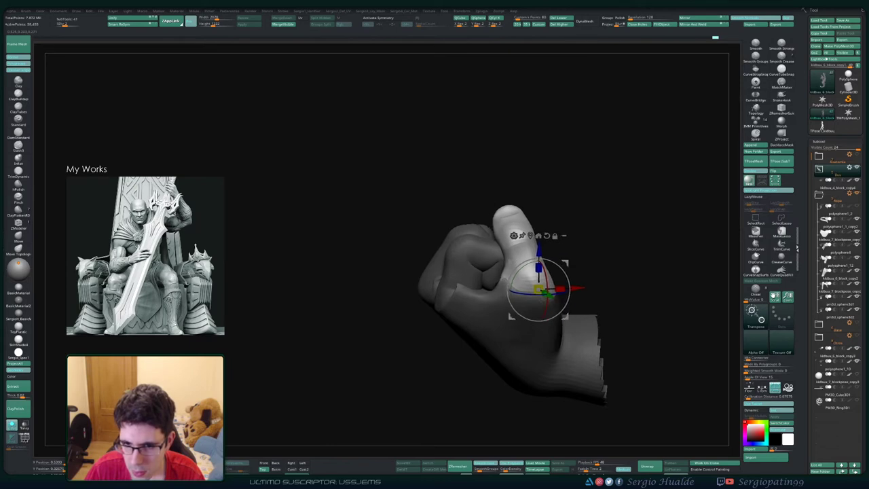
right_click_drag(570, 312, 515, 312)
left_click_drag(517, 314, 523, 318)
right_click_drag(523, 317, 575, 332)
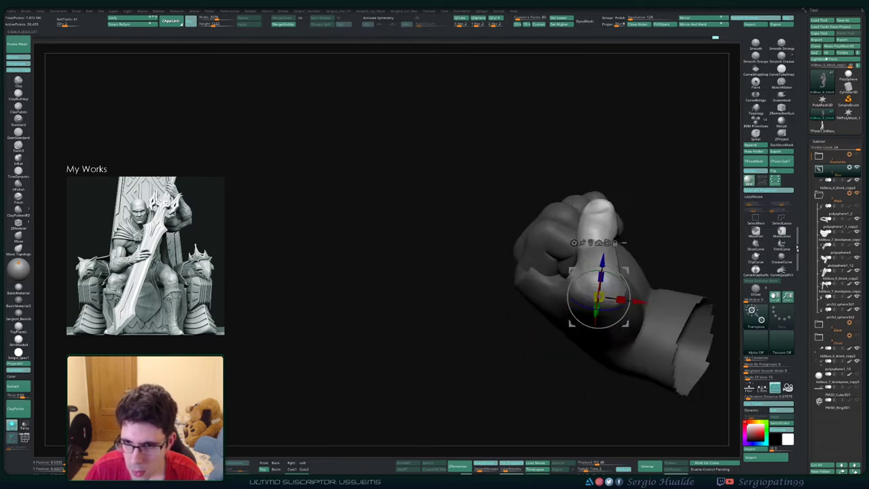
key("q")
- Clear the thumb mask, unhide the body and leave Solo mode
right_click_drag(617, 277, 603, 193, "ctrl")
left_click_drag(604, 193, 613, 203, "ctrl")
left_click(597, 206, "ctrl+shift")
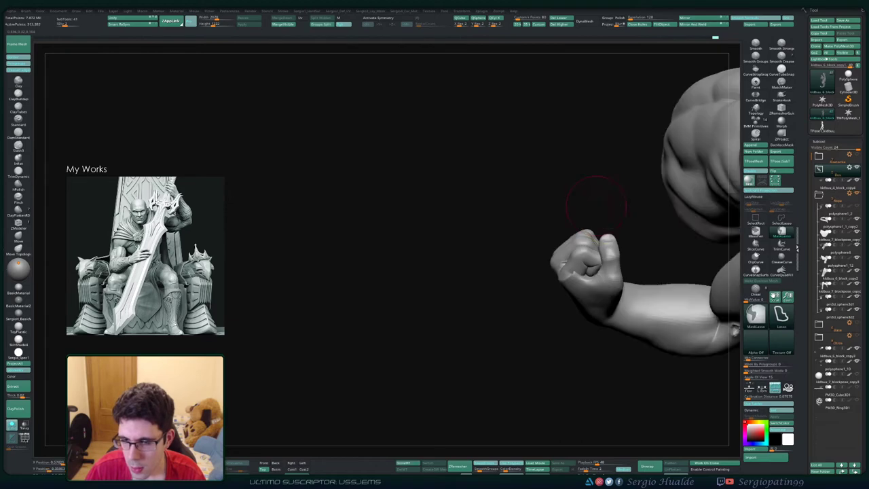
key("alt+s")
- Select the fingernails subtool and mask all nails except the one on the fist's thumb
right_click_drag(606, 221, 601, 272, "ctrl")
left_click(602, 189, "alt")
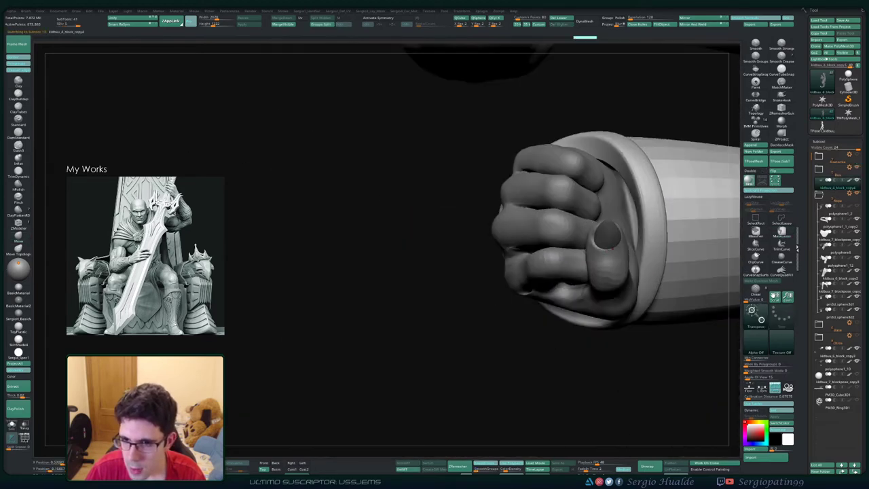
right_click_drag(577, 340, 481, 376, "alt")
left_click_drag(482, 375, 491, 386, "ctrl")
key("alt+s")
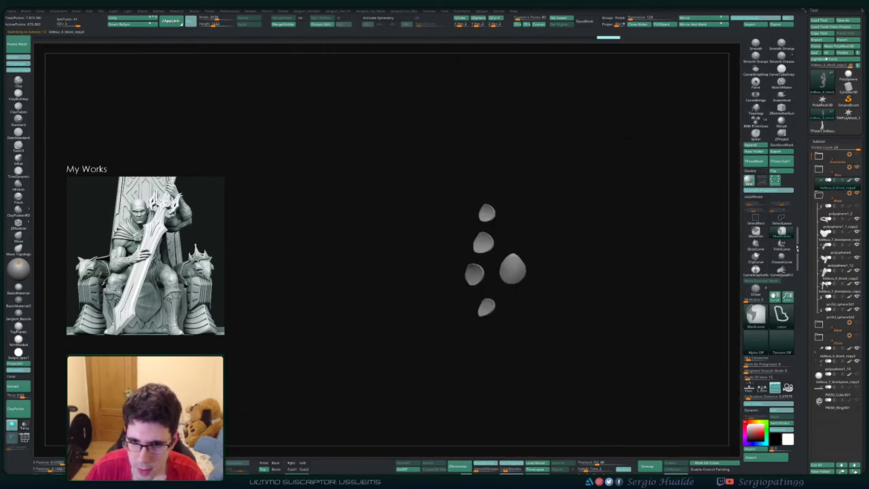
mouse_move(491, 385)
right_mouse_down()
mouse_move(277, 442)
mouse_move(415, 321)
right_mouse_up()
mouse_move(466, 244)
left_mouse_down("ctrl")
mouse_move(420, 245)
mouse_move(468, 292)
left_mouse_up("ctrl")
left_click(486, 292, "ctrl")
mouse_move(486, 292)
right_mouse_down()
mouse_move(584, 286)
mouse_move(557, 271)
right_mouse_up()
key("alt+s")
- Move and rotate the unmasked thumb nail with the gizmo to seat it on the tip of the fist's thumb
right_click_drag(557, 272, 482, 184, "alt")
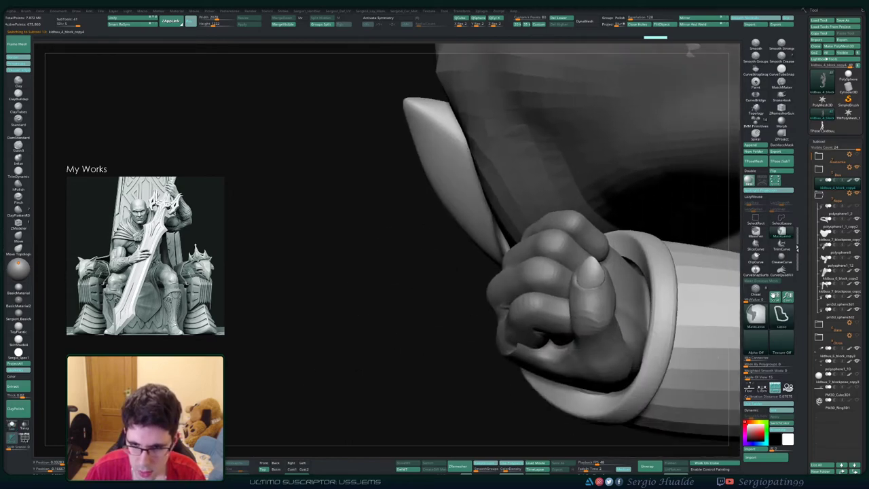
key("w")
key("f")
right_click_drag(286, 383, 455, 292, "alt")
right_click_drag(407, 197, 408, 242, "ctrl")
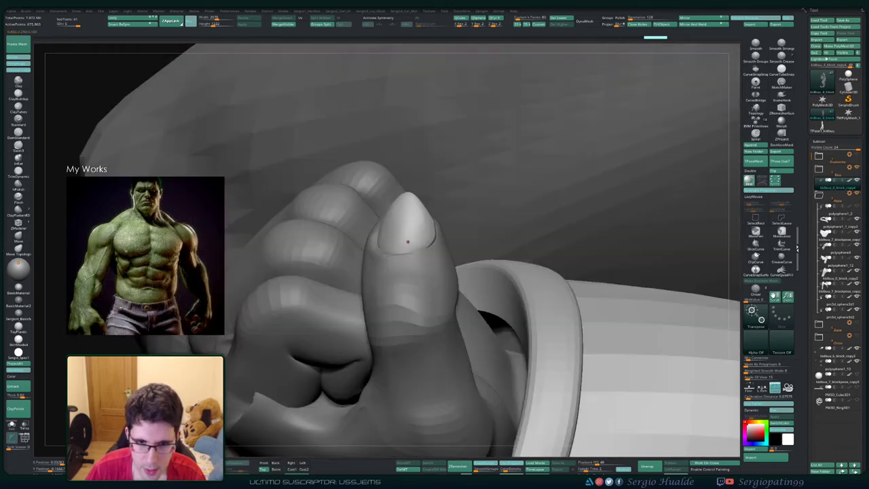
left_click(403, 233)
left_click_drag(432, 222, 400, 218)
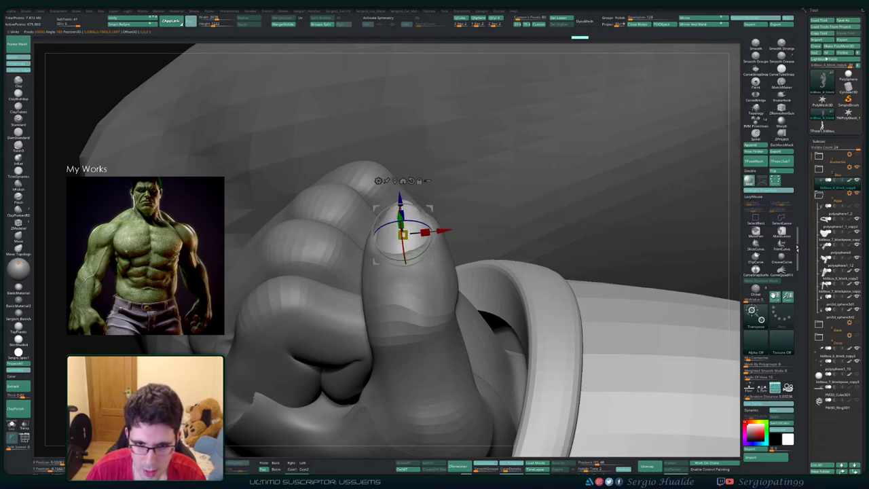
mouse_move(403, 235)
right_mouse_down()
mouse_move(553, 234)
mouse_move(431, 281)
mouse_move(414, 183)
right_mouse_up()
key("q")
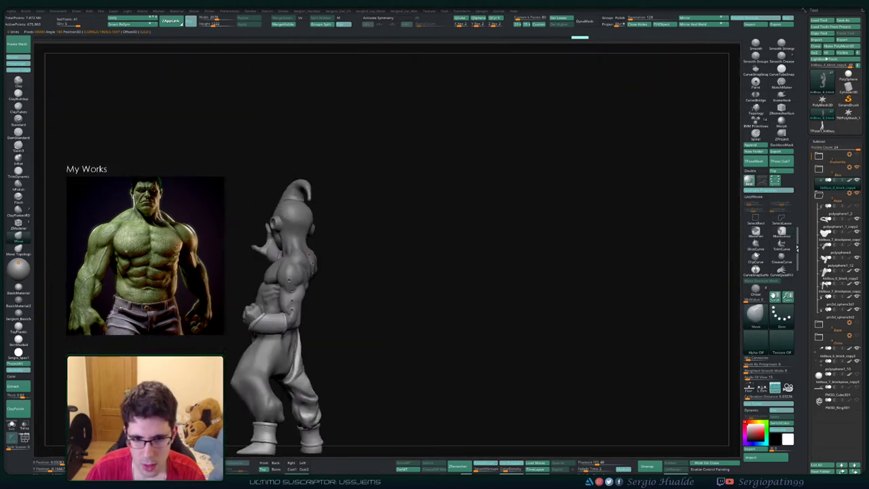
- Examine the full figure's pose and silhouette from the side, front and outstretched-arm angles
right_click_drag(381, 224, 659, 207)
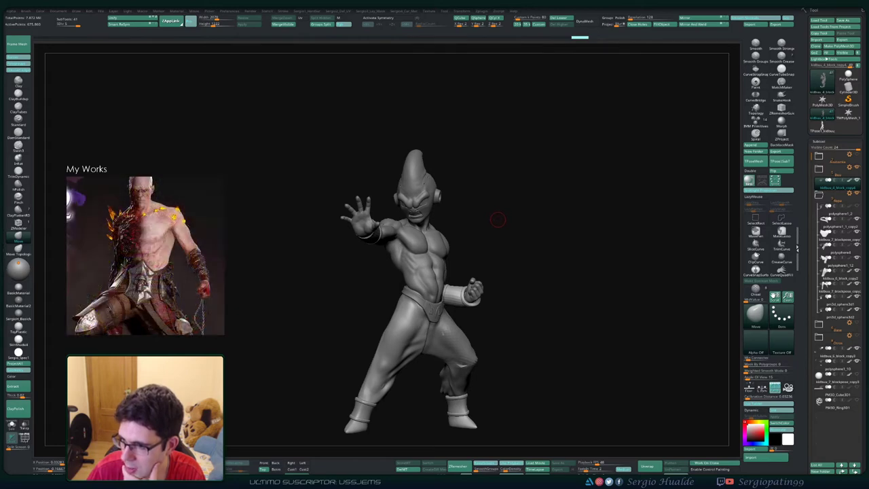
right_click_drag(515, 211, 421, 298)
right_click_drag(506, 263, 533, 248, "ctrl")
right_click_drag(533, 248, 484, 275)
right_click_drag(484, 275, 479, 197)
right_click_drag(480, 197, 487, 205)
right_click_drag(408, 373, 558, 309, "ctrl")
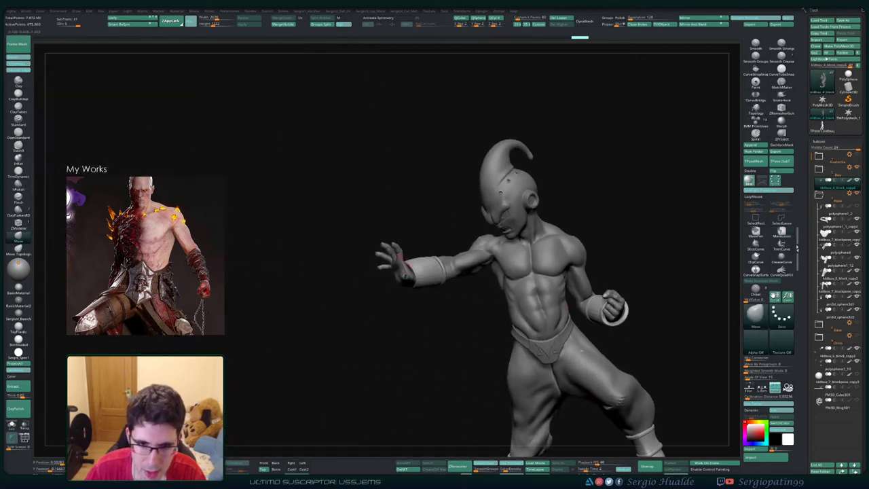
right_click_drag(407, 261, 441, 319)
- Select the wristbands' trim rings and inspect them in Solo mode
left_click(556, 294, "alt")
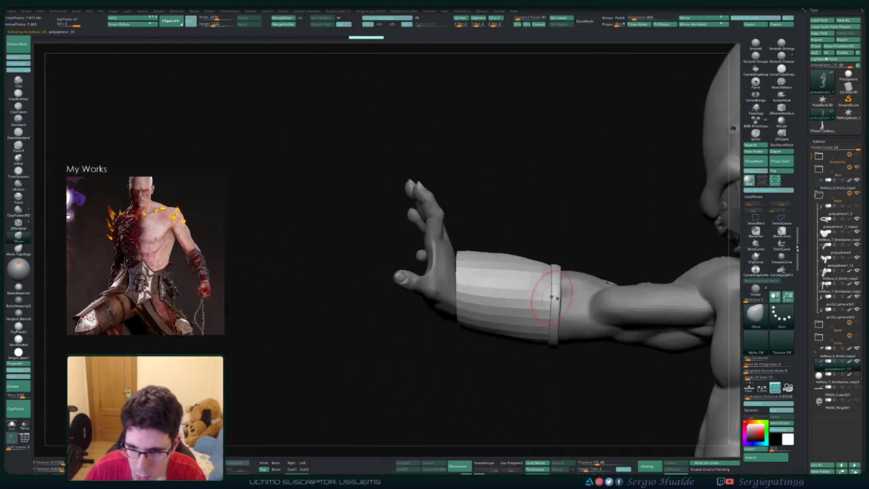
key("alt+s")
right_click_drag(516, 296, 485, 263)
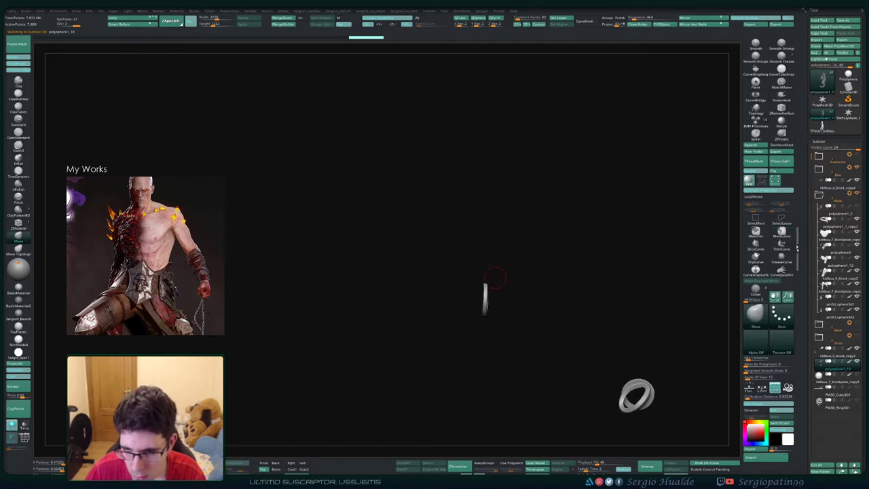
key("alt+1")
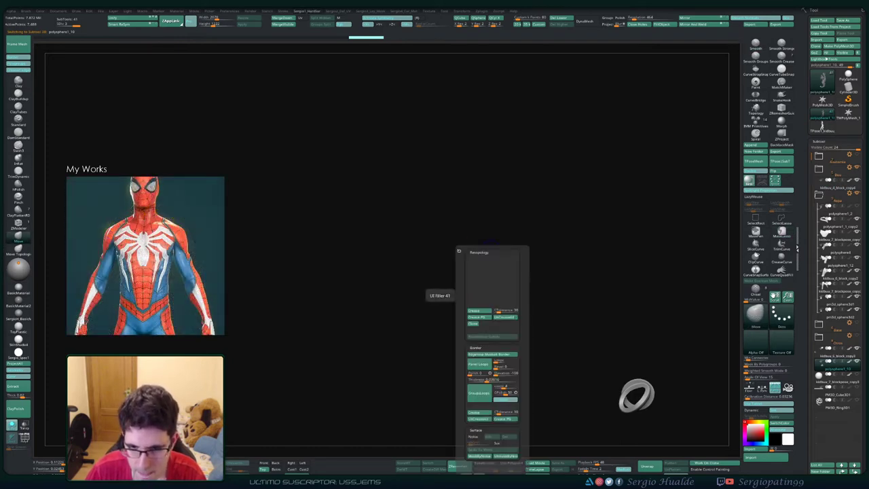
right_click_drag(525, 227, 499, 354, "ctrl")
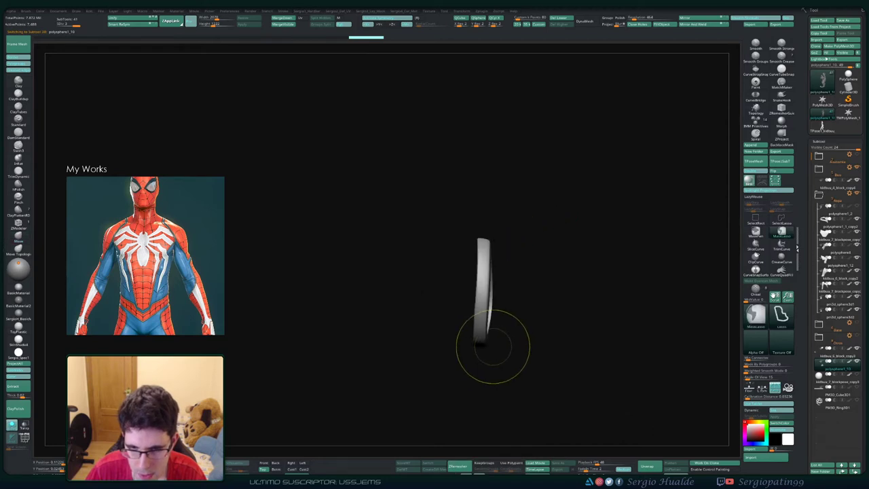
key("alt+s")
mouse_move(459, 319)
right_mouse_down("ctrl")
mouse_move(458, 252)
mouse_move(463, 291)
mouse_move(452, 255)
mouse_move(443, 267)
mouse_move(459, 287)
mouse_move(453, 259)
right_mouse_up("ctrl")
- Isolate the wristbands subtool in Solo mode and undo its most recent changes
left_click(447, 287, "alt")
key("alt+s")
key("ctrl+z")
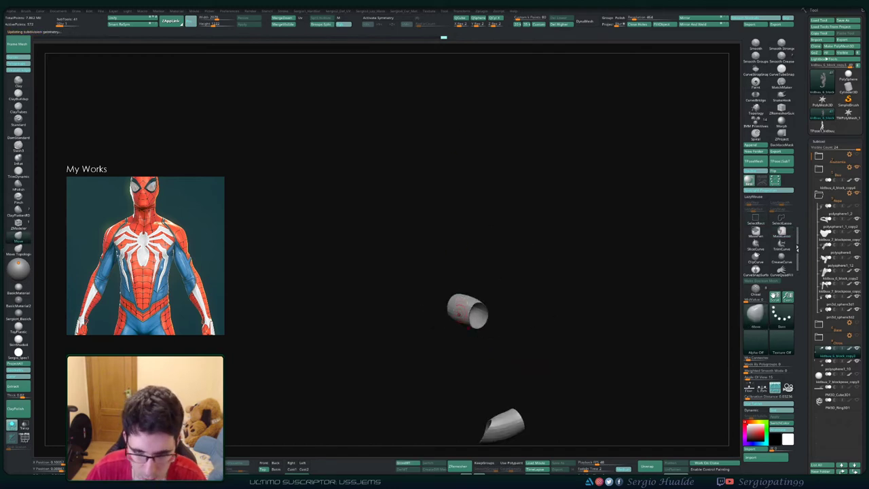
mouse_move(464, 316)
right_mouse_down("ctrl")
mouse_move(471, 393)
mouse_move(468, 331)
right_mouse_up("ctrl")
right_click_drag(494, 290, 479, 285)
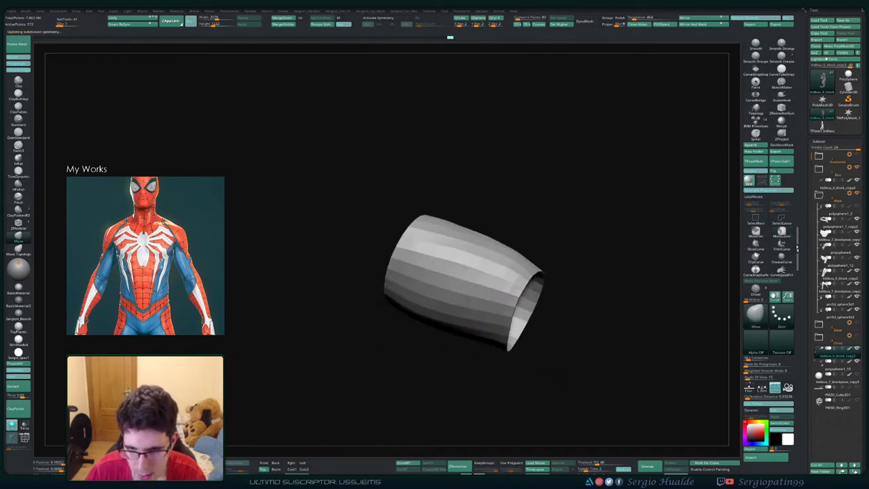
left_click_drag(519, 280, 524, 270)
mouse_move(506, 286)
right_mouse_down()
mouse_move(491, 303)
mouse_move(502, 303)
right_mouse_up()
key("ctrl+z")
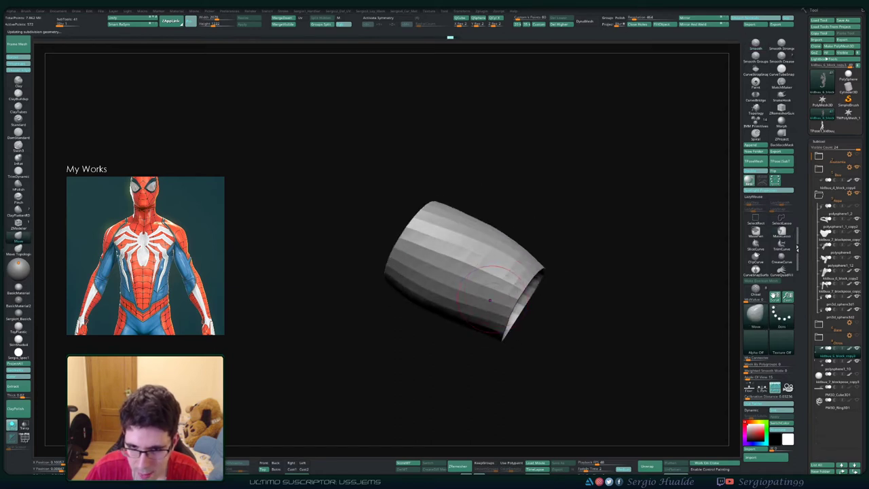
- Smooth the wristband shells with the Polish By Features deformation and leave Solo mode
key("b")
key("s")
key("t")
right_click_drag(480, 355, 480, 332)
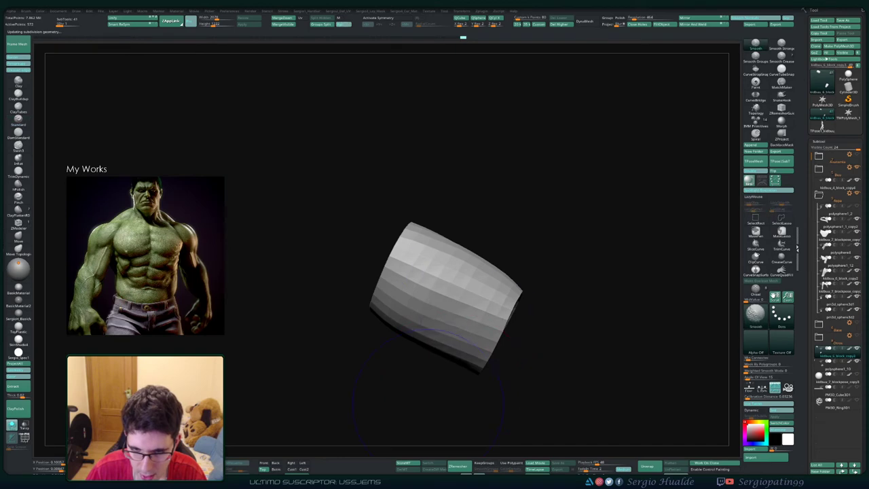
key("shift+2")
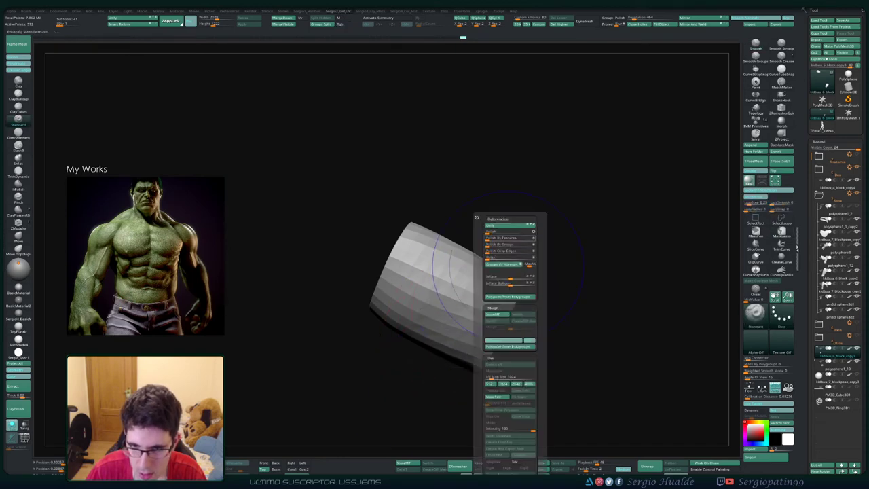
left_click_drag(489, 238, 497, 239)
right_click_drag(444, 264, 533, 299, "ctrl")
key("alt+s")
right_click_drag(533, 299, 399, 270, "ctrl")
right_click_drag(488, 220, 574, 226, "ctrl")
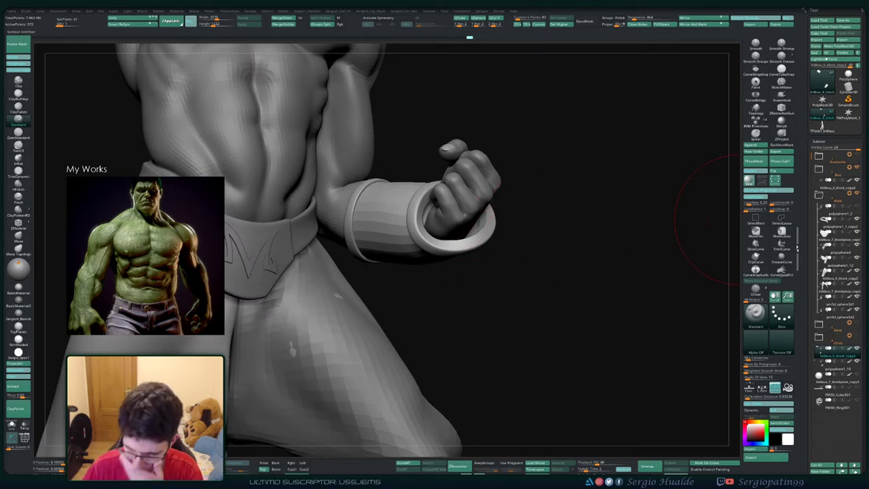
- Hide the trim rings and reshape the wristband's opening around the fist with the Move brush
left_click(857, 361)
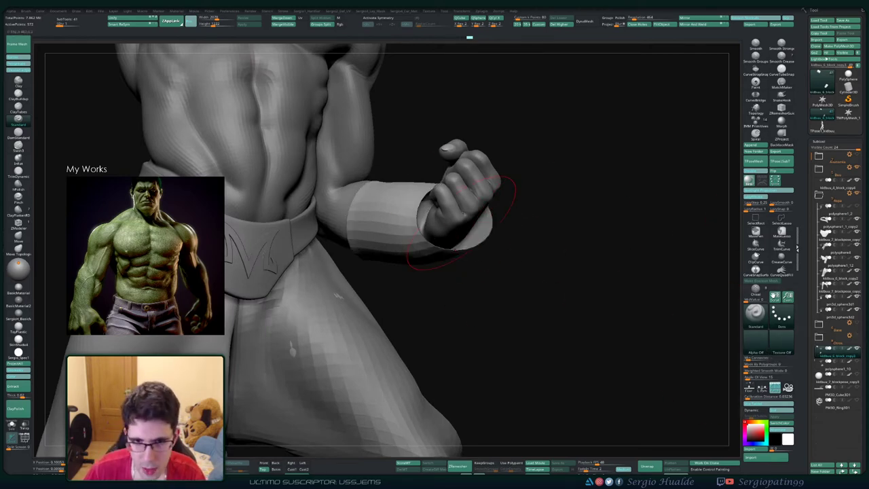
mouse_move(461, 223)
right_mouse_down()
mouse_move(427, 228)
mouse_move(428, 246)
right_mouse_up()
key("b")
key("m")
key("v")
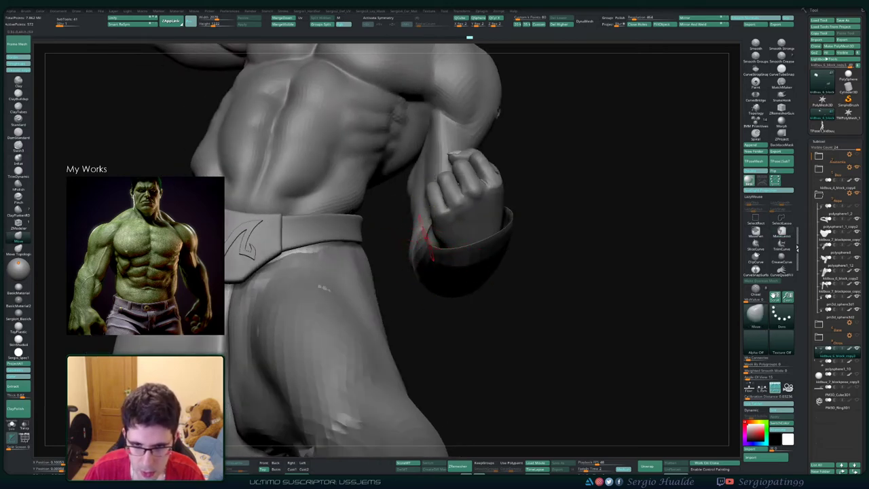
right_click_drag(545, 208, 506, 216)
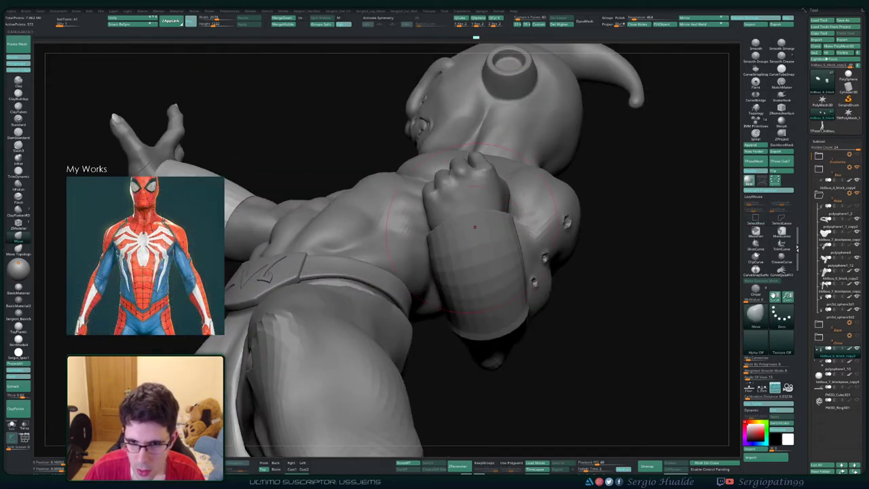
mouse_move(508, 151)
right_mouse_down()
mouse_move(499, 195)
mouse_move(456, 215)
mouse_move(508, 209)
right_mouse_up()
- Isolate the wristbands, give the shells thickness with Panel Loops, and bring back the full figure
key("shift+alt+s")
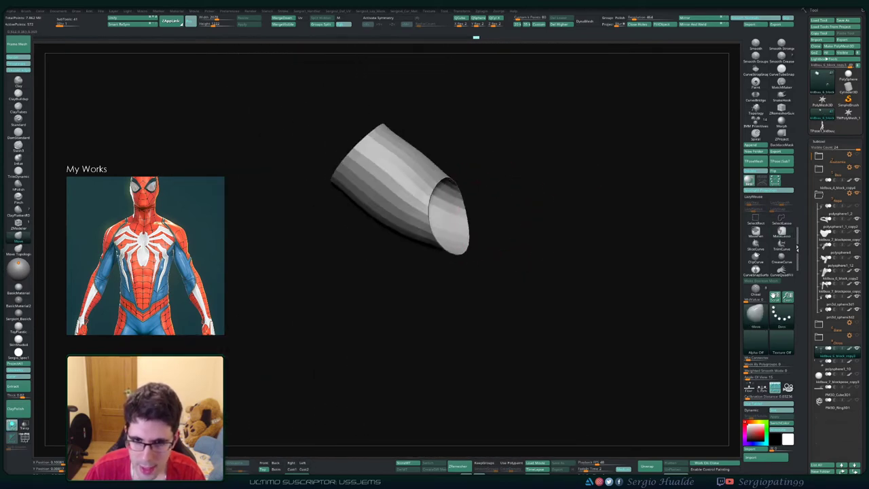
key("shift")
key("shift+1")
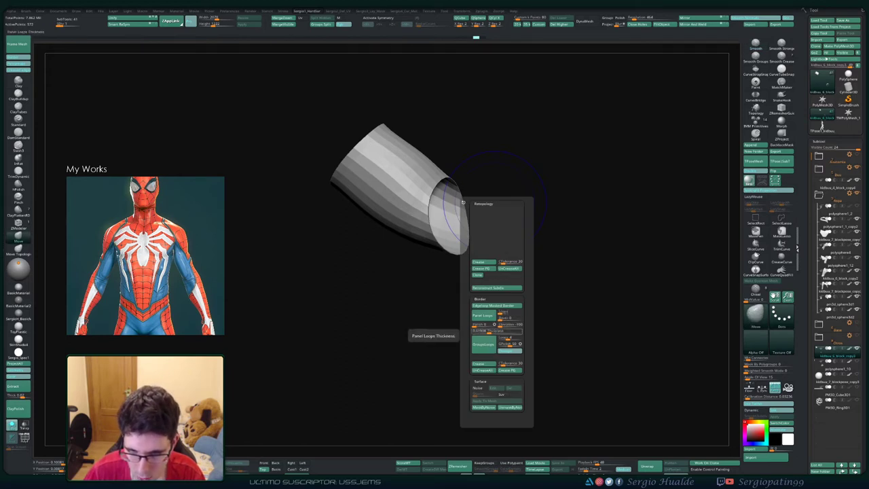
left_click(484, 315)
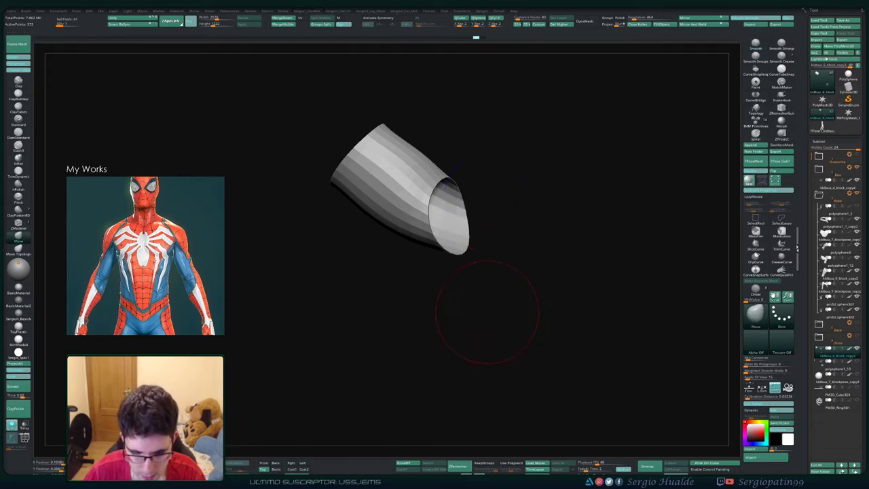
key("1")
key("shift+1")
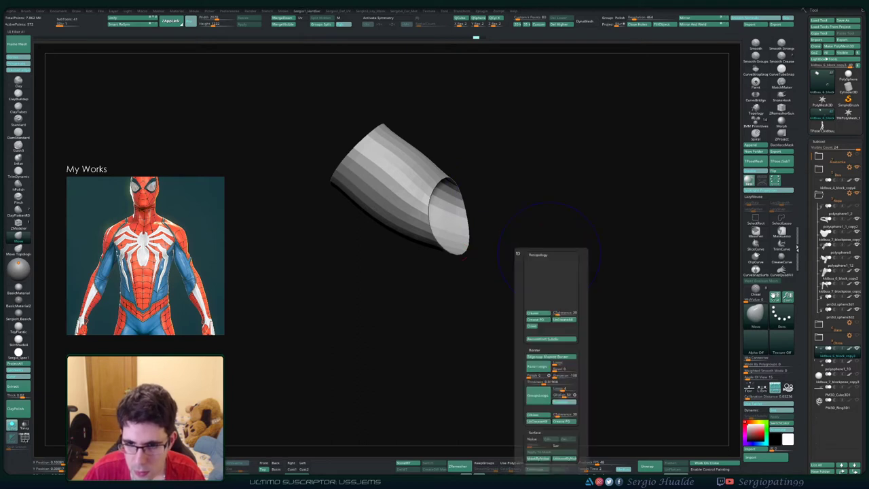
left_click(538, 396)
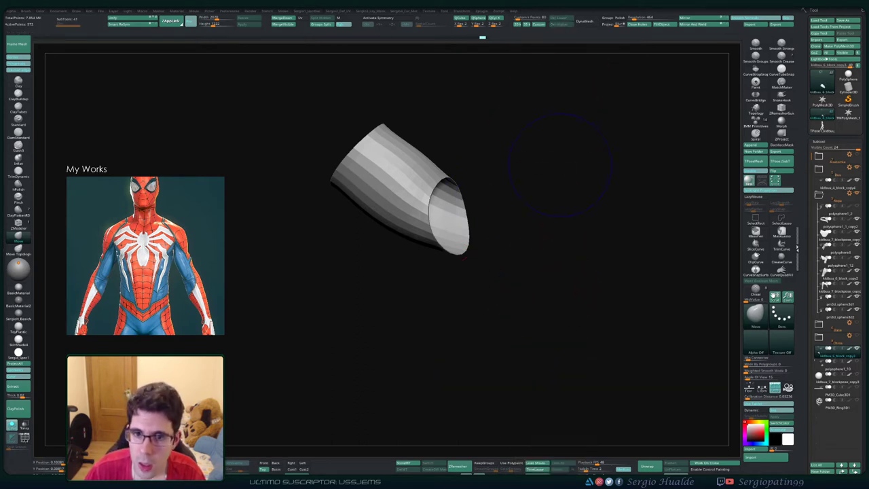
key("r")
left_click(546, 280)
left_click_drag(500, 269, 472, 210)
key("s")
right_click_drag(413, 243, 395, 203)
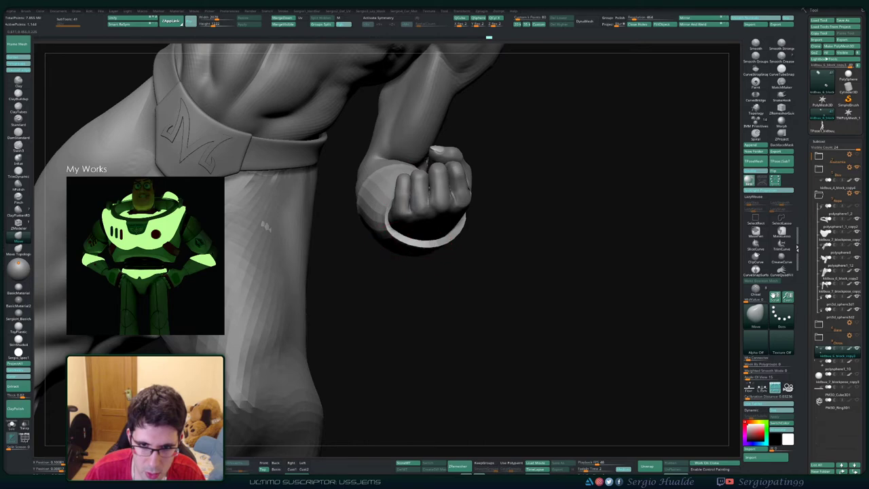
- Undo the last change and push the wristband's lower rim in toward the fist with the Move brush
key("ctrl+z")
key("s")
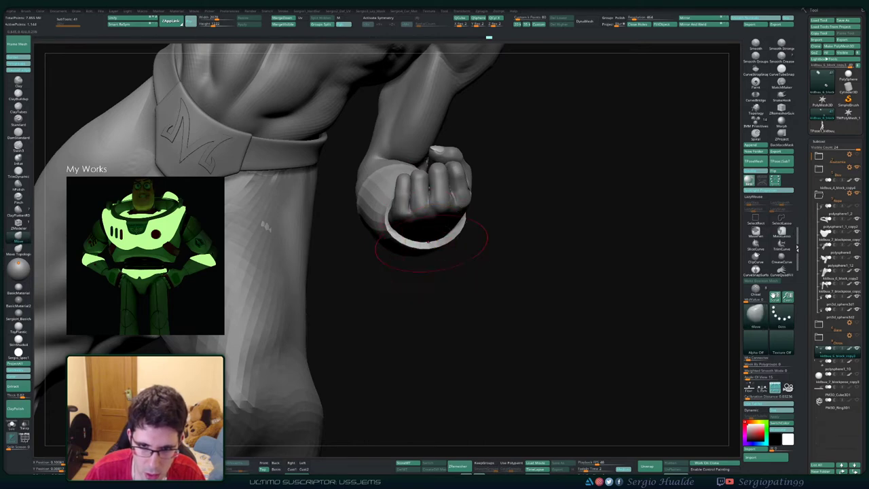
left_click_drag(429, 241, 427, 235)
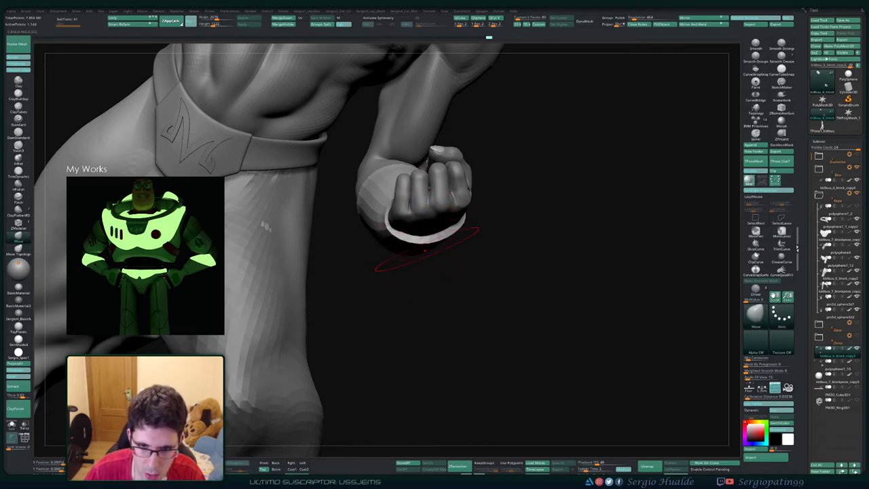
right_click_drag(425, 250, 440, 249)
key("s")
left_click_drag(446, 249, 435, 249)
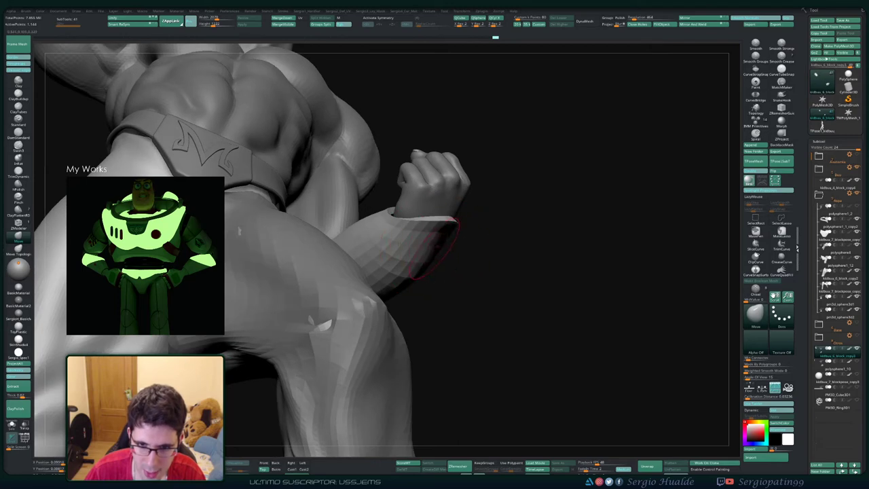
- Refine the wristband's rim around the wrist with the Move brush from the front, thumb and knuckle sides
mouse_move(411, 246)
right_mouse_down()
mouse_move(437, 249)
mouse_move(421, 250)
mouse_move(400, 224)
mouse_move(408, 211)
right_mouse_up()
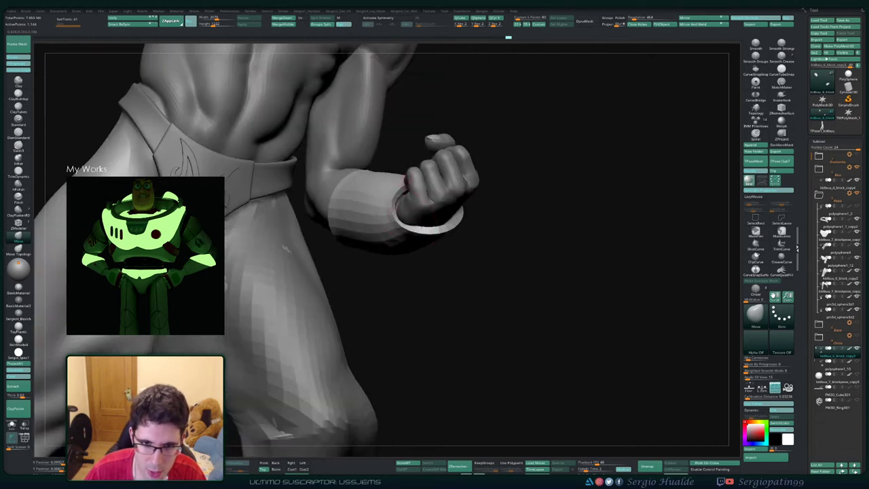
mouse_move(516, 193)
right_mouse_down()
mouse_move(476, 182)
mouse_move(469, 161)
right_mouse_up()
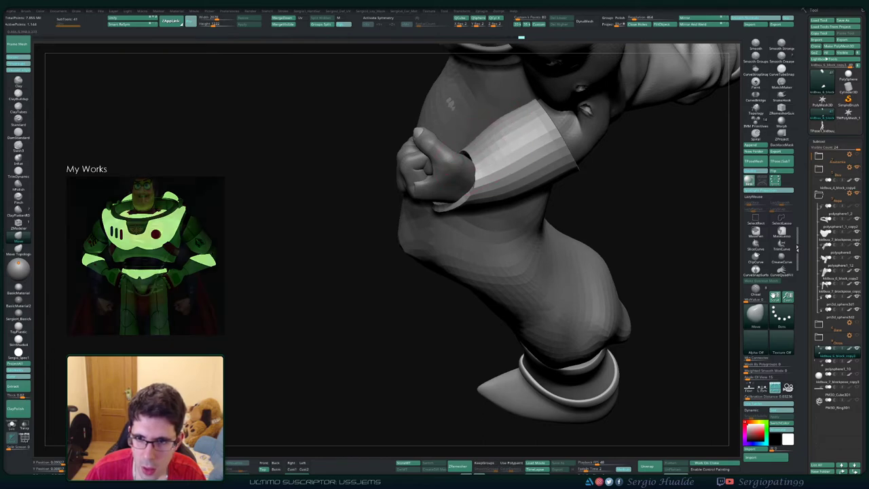
mouse_move(508, 128)
right_mouse_down()
mouse_move(496, 158)
mouse_move(506, 181)
mouse_move(500, 197)
right_mouse_up()
key("s")
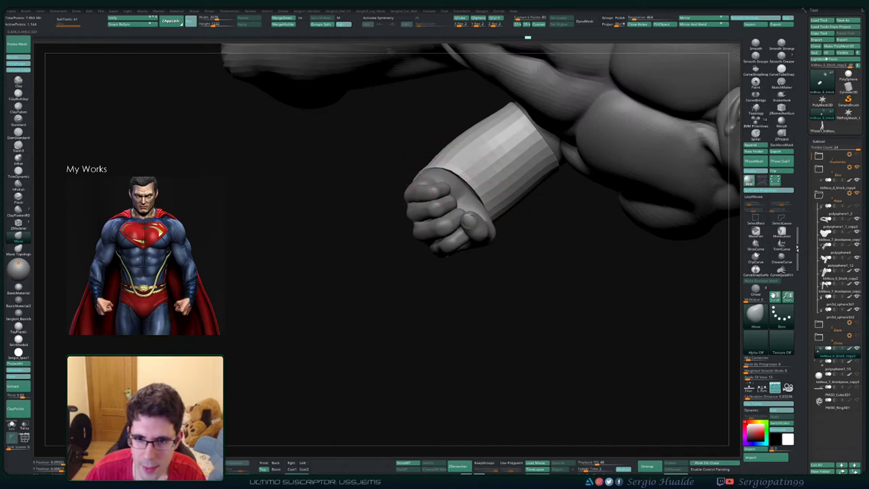
right_click_drag(445, 170, 459, 267)
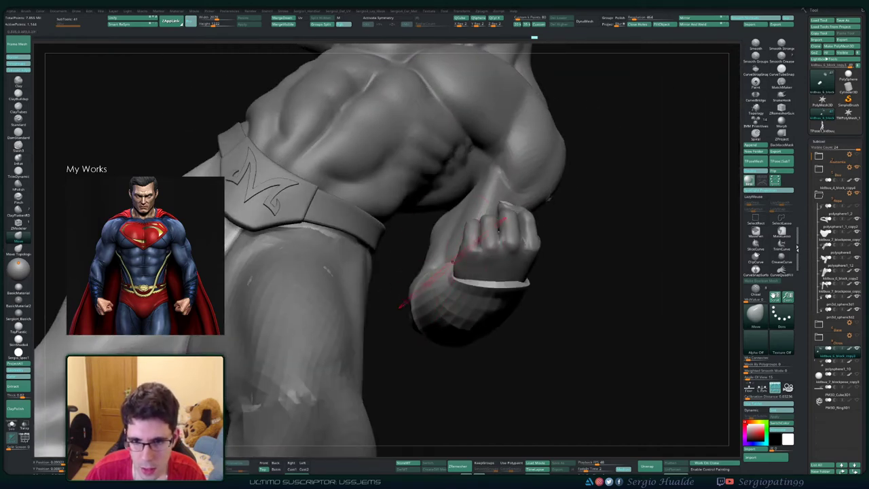
key("s")
mouse_move(448, 275)
right_mouse_down()
mouse_move(468, 271)
mouse_move(454, 284)
right_mouse_up()
- Switch to the Standard brush and adjust its size to work on the wristband's rim below the fist
key("b")
key("s")
key("t")
key("s")
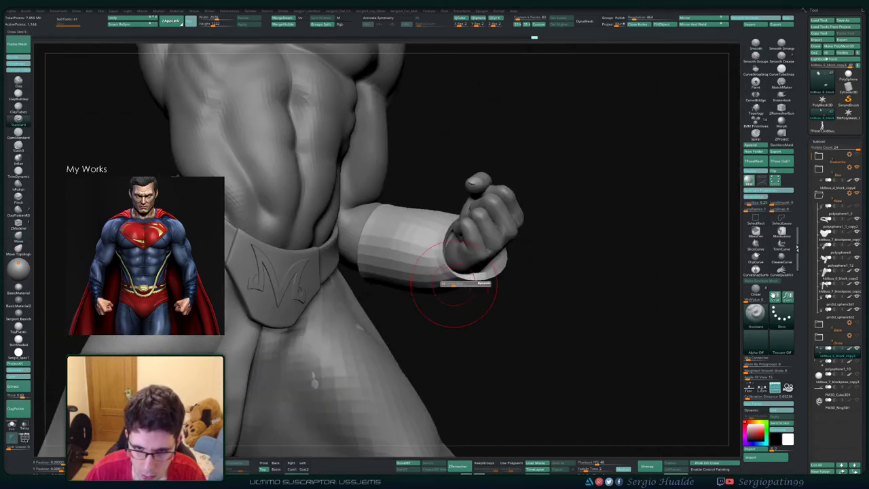
left_click_drag(455, 284, 439, 274)
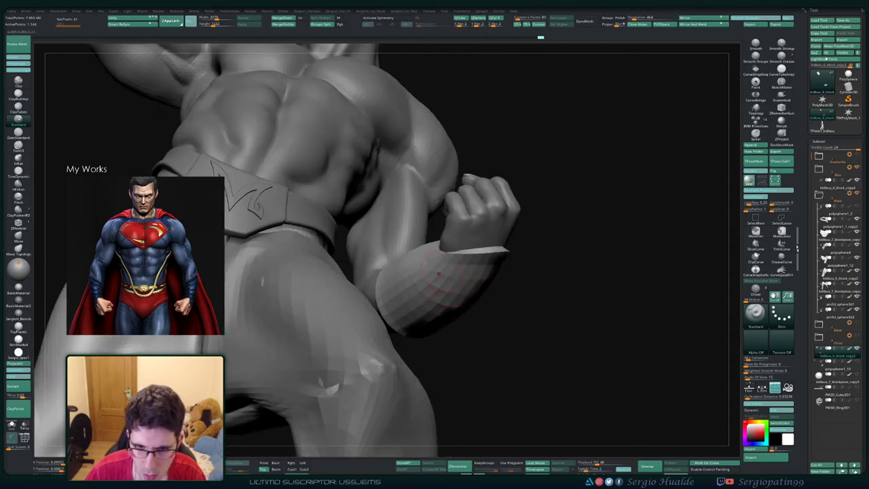
- Smooth the bent arm's wristband below the fist, checking its rim from the front and the knuckle side
key("b")
key("m")
key("v")
mouse_move(469, 282)
right_mouse_down()
mouse_move(450, 266)
mouse_move(450, 253)
right_mouse_up()
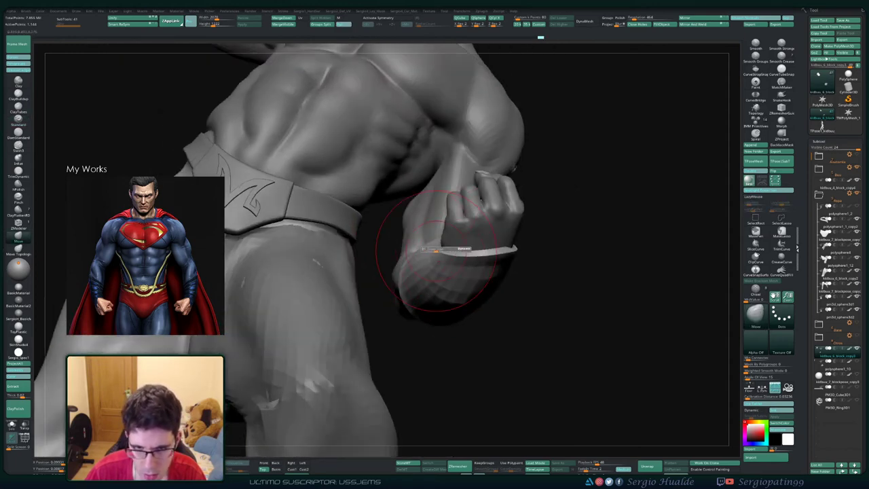
left_click_drag(422, 259, 435, 258, "shift")
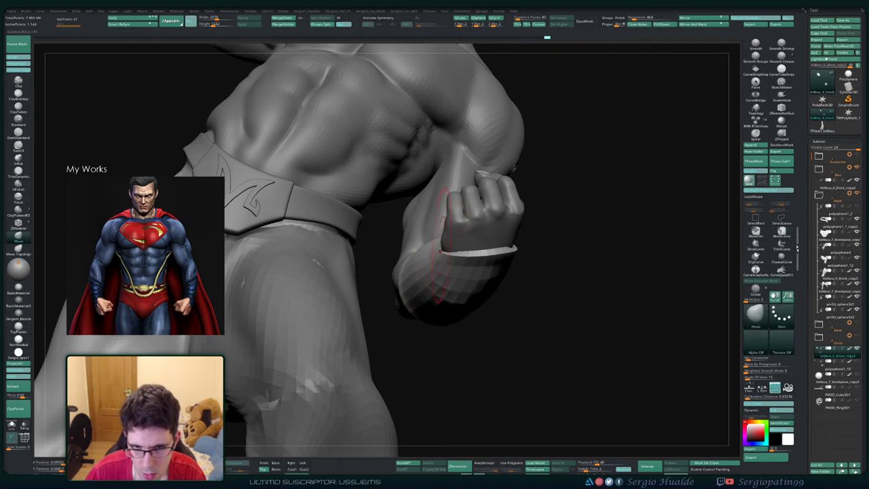
right_click_drag(428, 254, 427, 239)
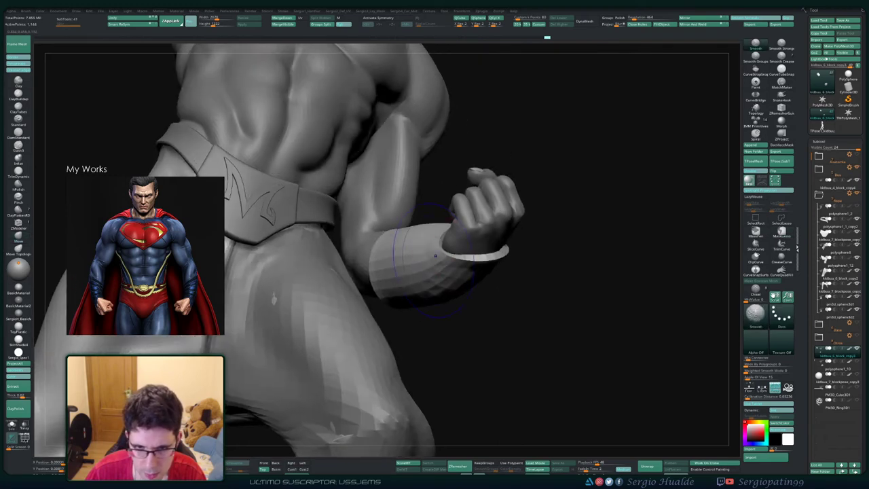
key("b")
key("s")
key("t")
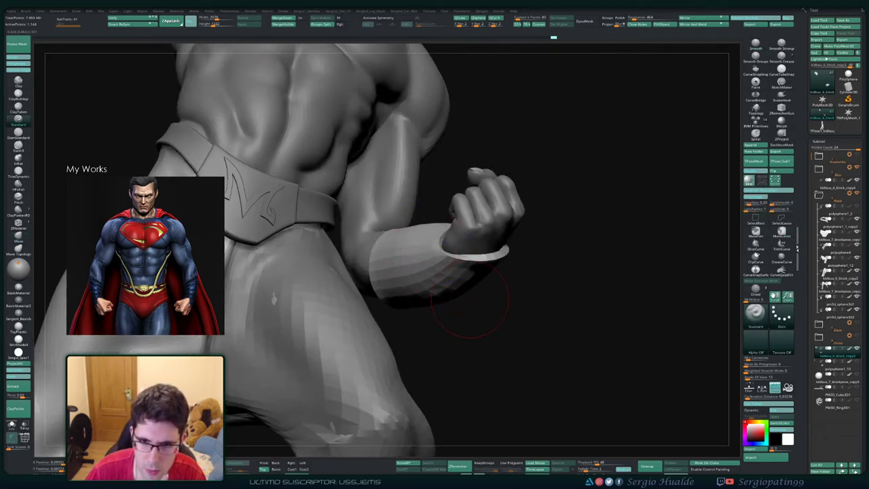
mouse_move(480, 303)
right_mouse_down()
mouse_move(478, 256)
mouse_move(510, 252)
right_mouse_up()
- Reshape the wristband's rim around the fist with the Move brush, working on the knuckle and thumb sides
key("b")
key("m")
key("v")
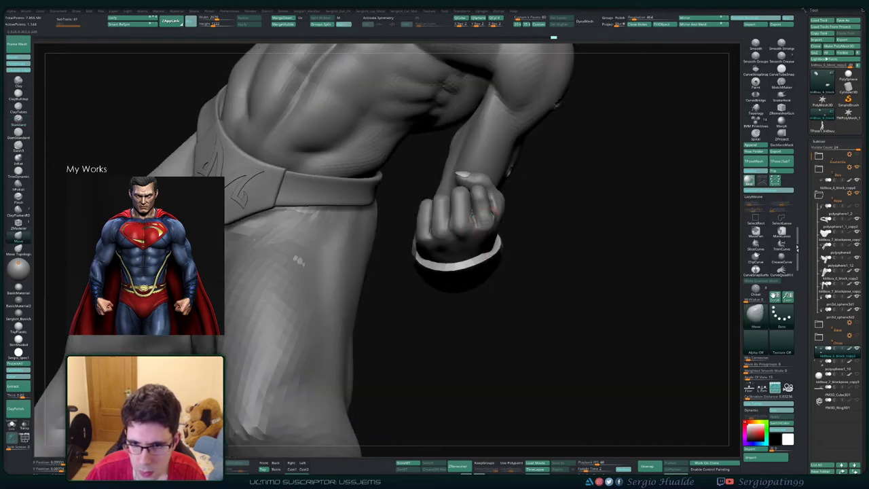
right_click_drag(482, 223, 451, 257)
left_click_drag(451, 257, 443, 255)
right_click_drag(443, 255, 437, 251)
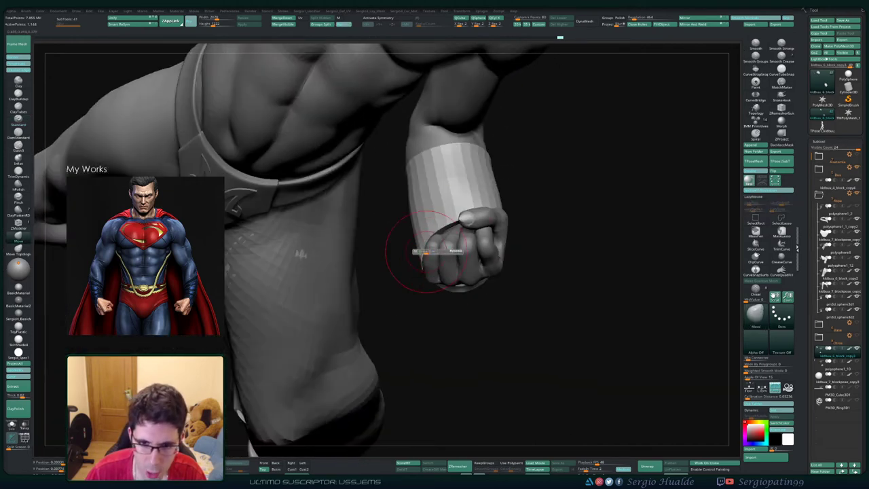
left_click_drag(438, 251, 423, 261)
right_click_drag(422, 261, 457, 223)
key("s")
left_click_drag(452, 222, 459, 219)
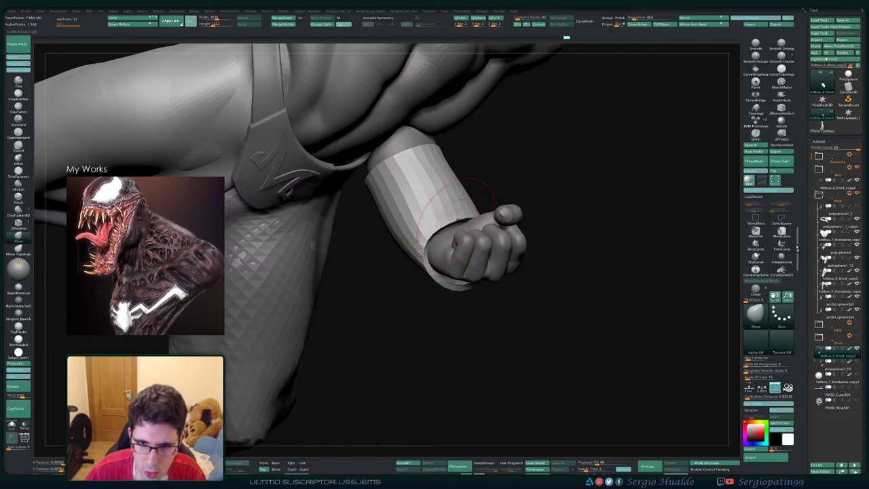
- Adjust the elbow end of the bent arm's wristband from behind with the Move brush
mouse_move(474, 206)
right_mouse_down()
mouse_move(463, 197)
mouse_move(463, 177)
mouse_move(471, 233)
mouse_move(501, 205)
mouse_move(510, 170)
right_mouse_up()
right_click_drag(509, 170, 521, 198)
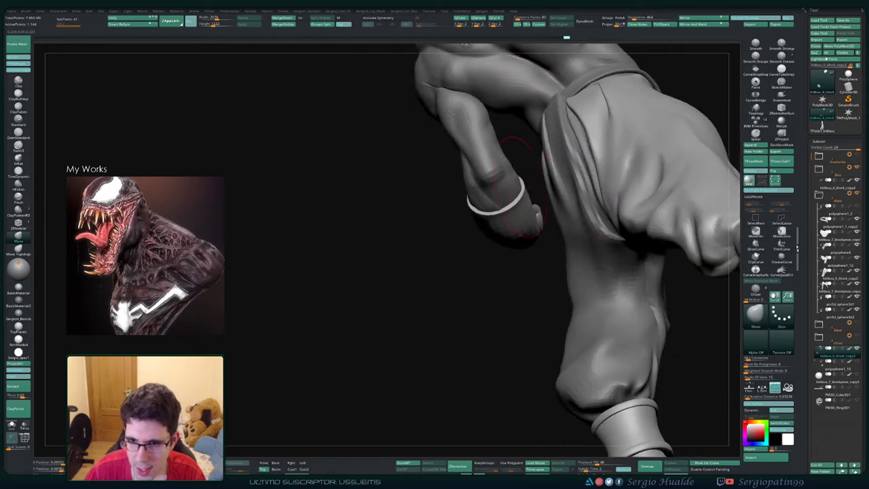
left_click_drag(522, 185, 472, 207)
right_click_drag(471, 207, 467, 178)
left_click_drag(483, 185, 510, 223)
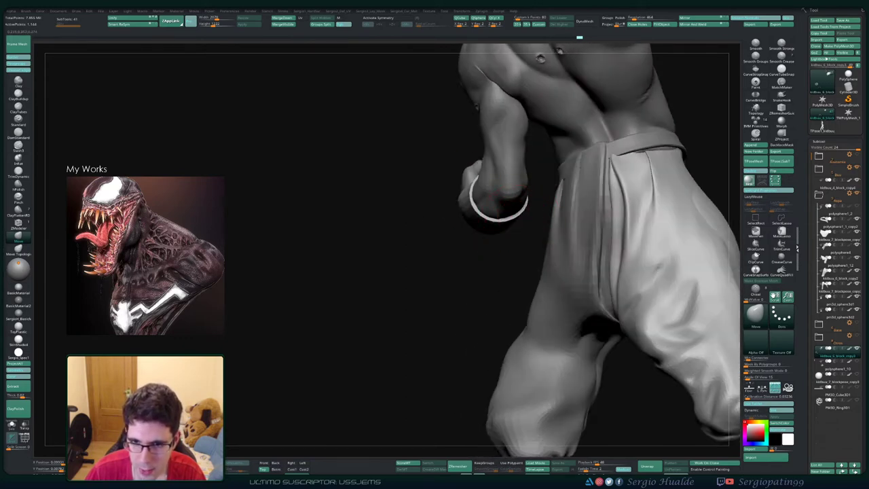
mouse_move(475, 214)
right_mouse_down()
mouse_move(491, 237)
mouse_move(490, 210)
right_mouse_up()
right_click_drag(490, 210, 503, 218)
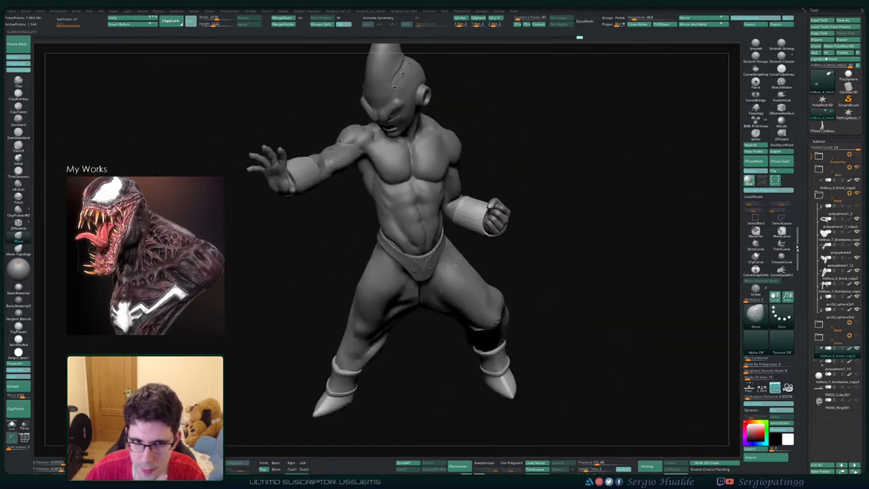
- Fit the elbow-side rim of the outstretched arm's wristband around the forearm with the Move brush
mouse_move(455, 266)
right_mouse_down()
mouse_move(478, 265)
mouse_move(457, 263)
mouse_move(459, 288)
mouse_move(454, 267)
mouse_move(414, 272)
mouse_move(471, 254)
mouse_move(476, 219)
mouse_move(537, 248)
right_mouse_up()
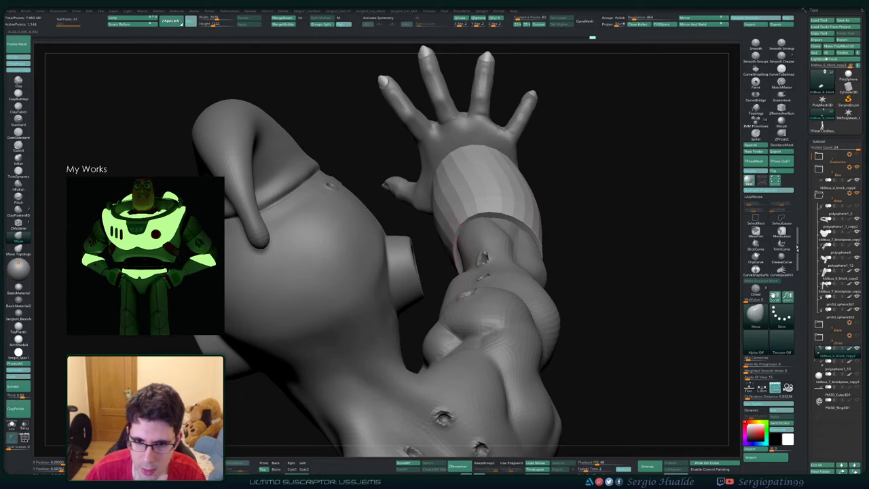
mouse_move(515, 247)
right_mouse_down()
mouse_move(456, 232)
mouse_move(467, 264)
mouse_move(523, 290)
mouse_move(468, 216)
mouse_move(336, 261)
mouse_move(499, 246)
right_mouse_up()
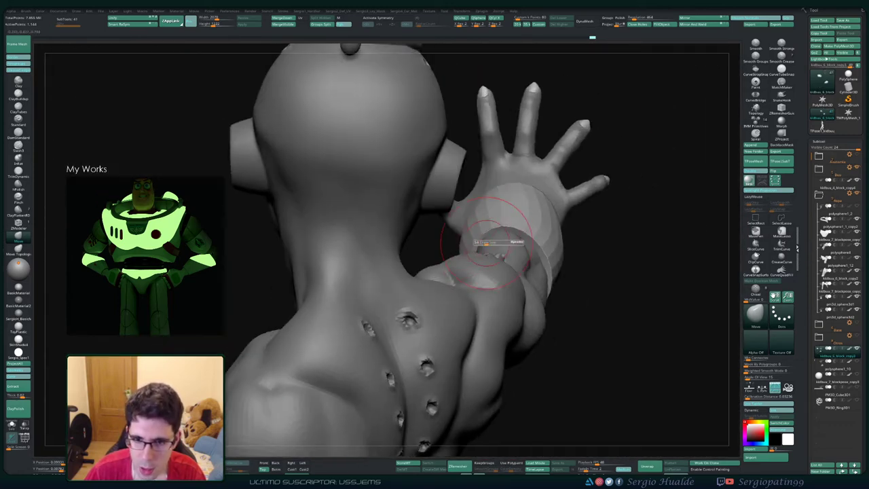
left_click_drag(487, 246, 490, 237)
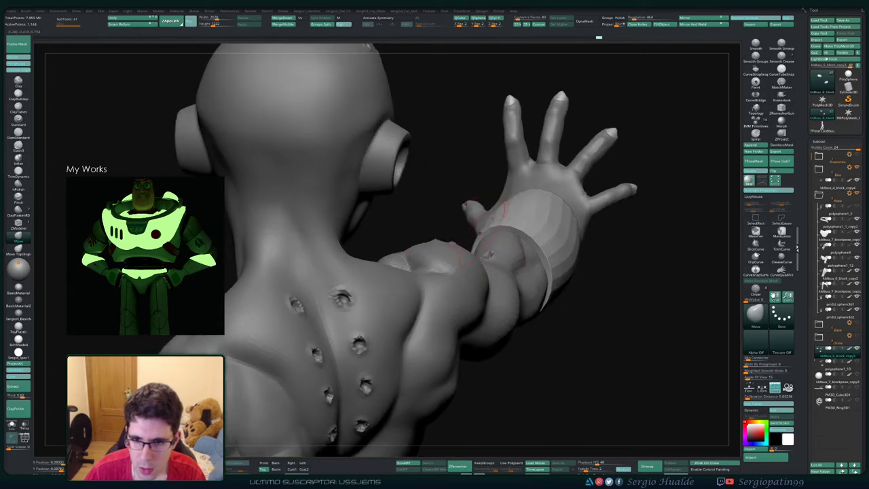
mouse_move(481, 233)
right_mouse_down()
mouse_move(462, 178)
mouse_move(497, 233)
mouse_move(525, 251)
right_mouse_up()
key("s")
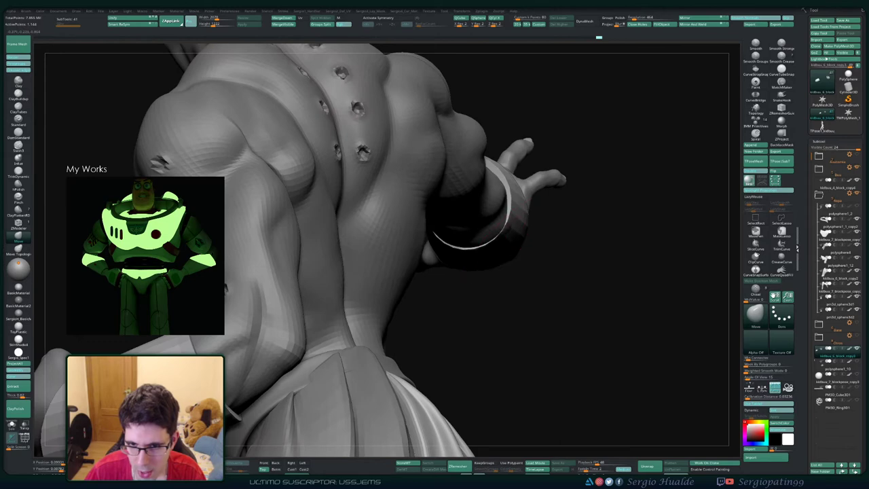
left_click_drag(507, 227, 510, 226)
right_click_drag(511, 225, 476, 229)
left_click_drag(499, 229, 495, 234)
- Select the body, check it without the clothing, and nudge the outstretched forearm inside the wristband with the Move brush
left_click(483, 198, "alt")
right_click_drag(484, 231, 496, 239)
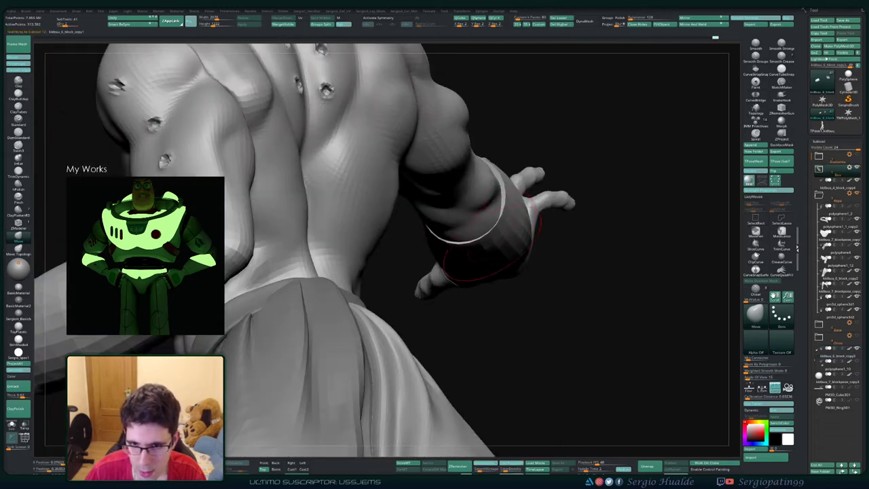
key("shift+s")
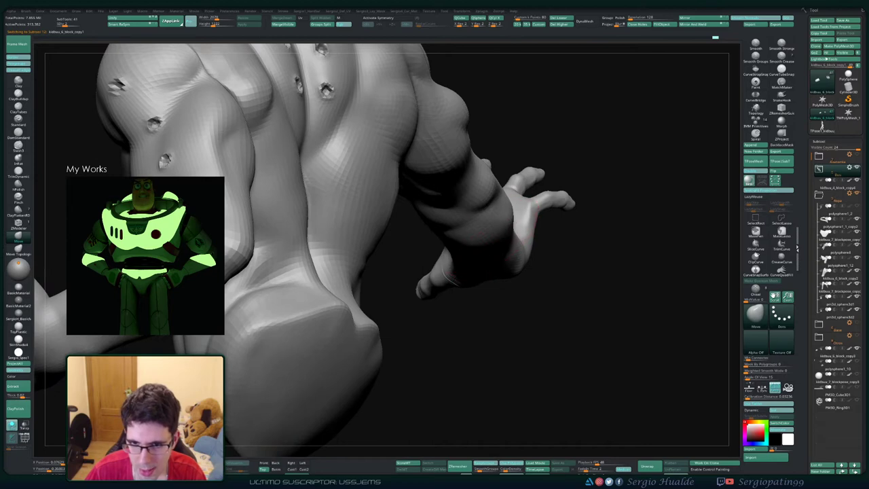
key("shift+s")
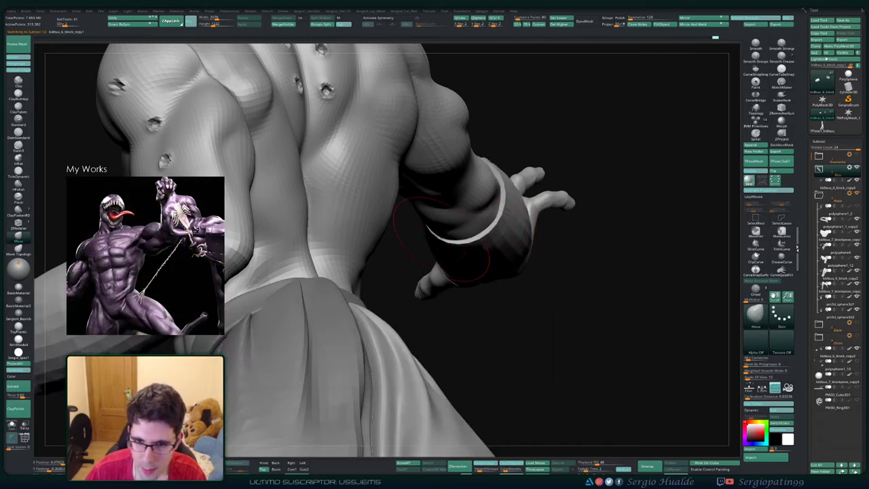
left_click_drag(441, 240, 444, 234)
right_click_drag(447, 234, 475, 174)
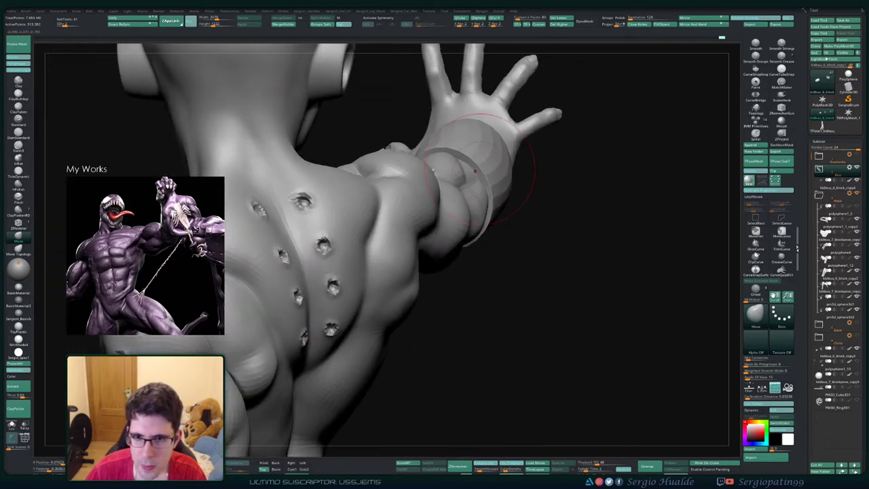
mouse_move(486, 229)
right_mouse_down("ctrl")
mouse_move(492, 204)
mouse_move(444, 204)
right_mouse_up("ctrl")
- Examine the outstretched arm's wristband and the overall pose from the side, front and back
key("s")
mouse_move(537, 224)
left_mouse_down()
mouse_move(551, 223)
mouse_move(539, 179)
left_mouse_up()
key("alt+s")
key("s")
key("s")
key("alt+s")
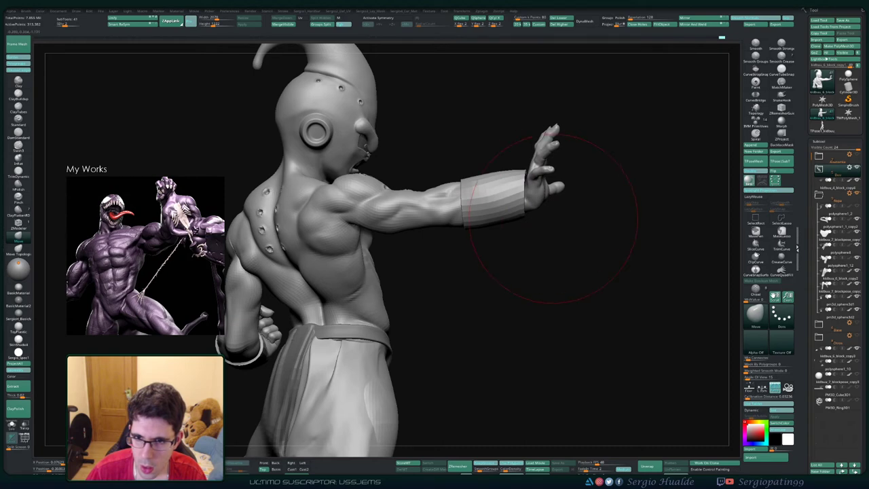
left_click_drag(554, 218, 455, 214)
left_click_drag(592, 199, 550, 215)
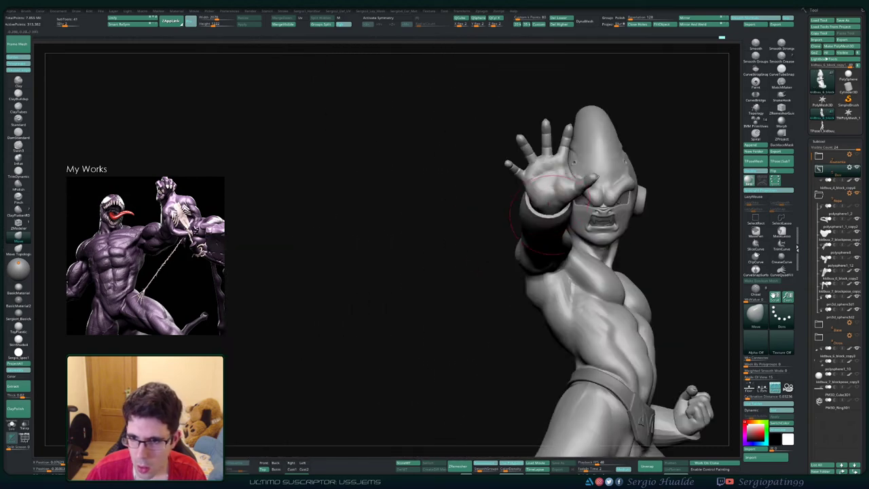
right_click_drag(548, 214, 588, 195)
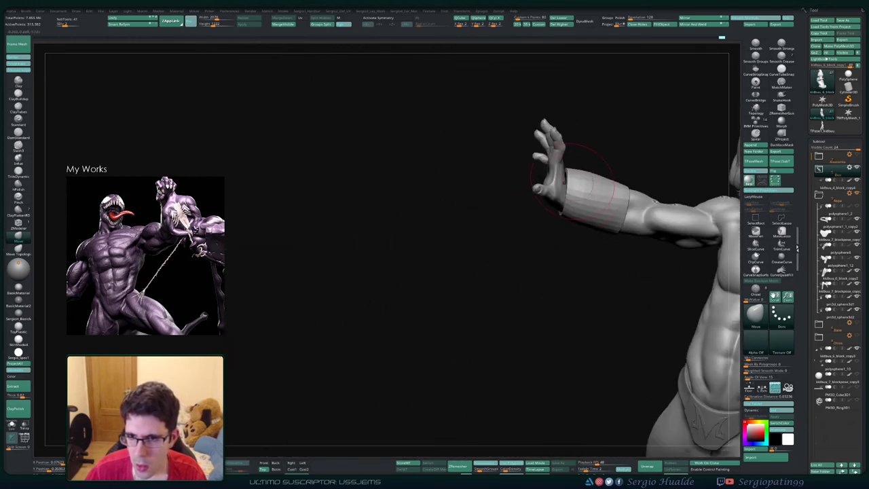
right_click_drag(514, 205, 624, 182)
right_click_drag(544, 193, 570, 204, "ctrl")
right_click_drag(346, 318, 402, 304, "alt")
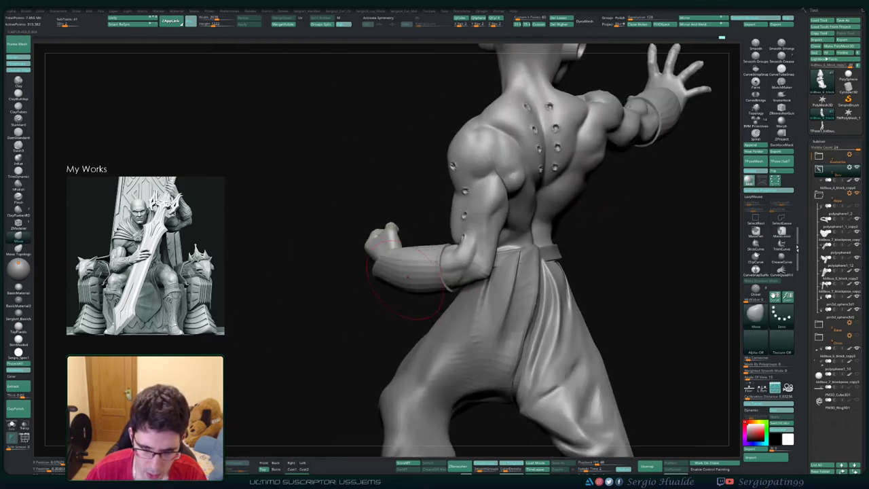
- Switch to the Standard brush and adjust its size over the bent arm's wristband
right_click_drag(353, 289, 390, 281)
key("b")
key("s")
key("t")
key("s")
left_click_drag(386, 283, 378, 285)
right_click_drag(367, 299, 395, 305)
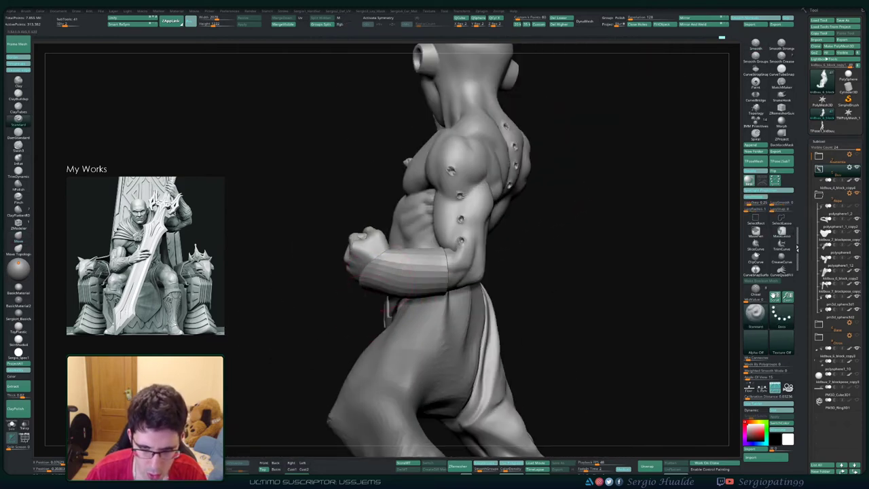
- Select the bent arm's wristband and examine its fit and the full figure's silhouette from several angles
left_click(379, 280, "alt")
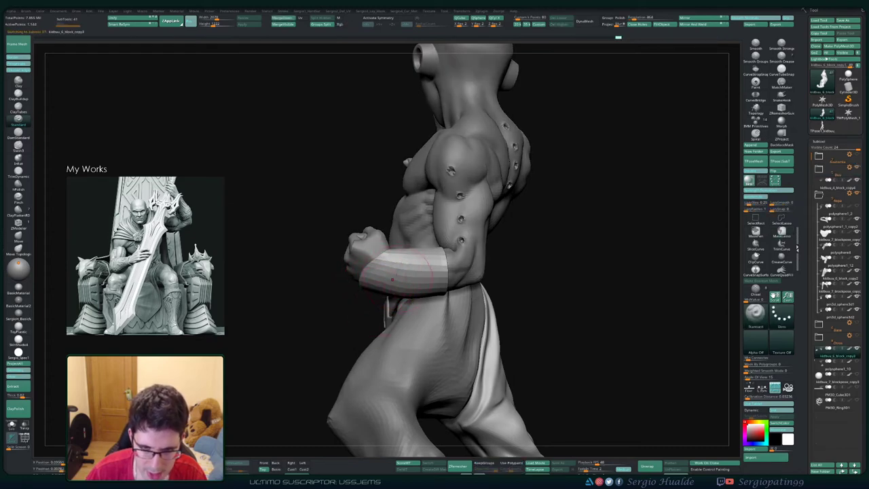
mouse_move(405, 275)
right_mouse_down()
mouse_move(392, 303)
mouse_move(400, 337)
right_mouse_up()
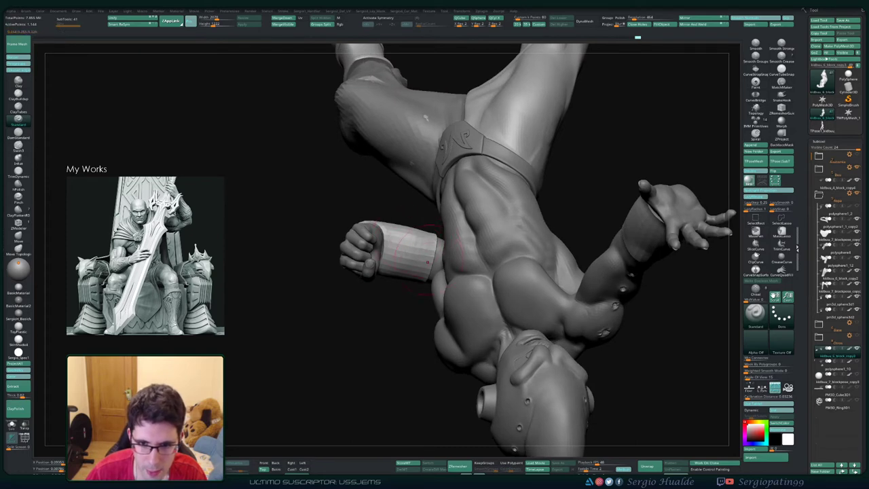
right_click_drag(428, 262, 414, 326)
right_click_drag(414, 326, 408, 279, "ctrl")
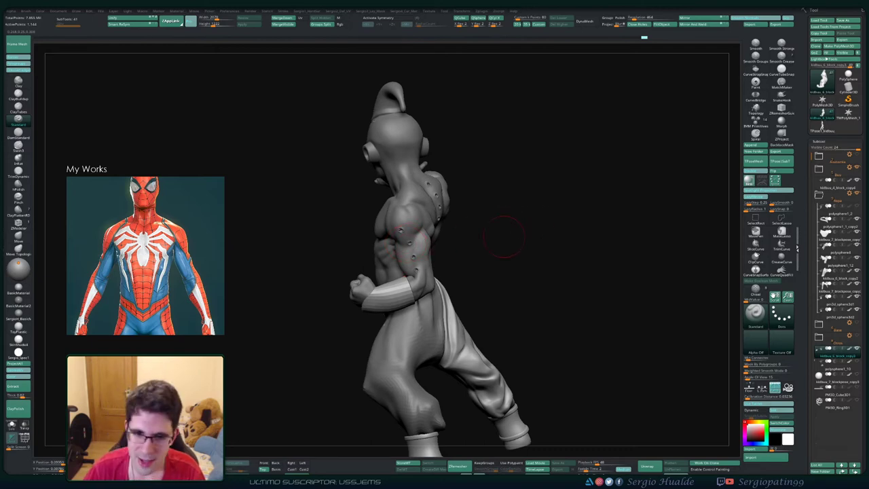
left_click_drag(504, 236, 591, 243)
left_click_drag(479, 247, 536, 250)
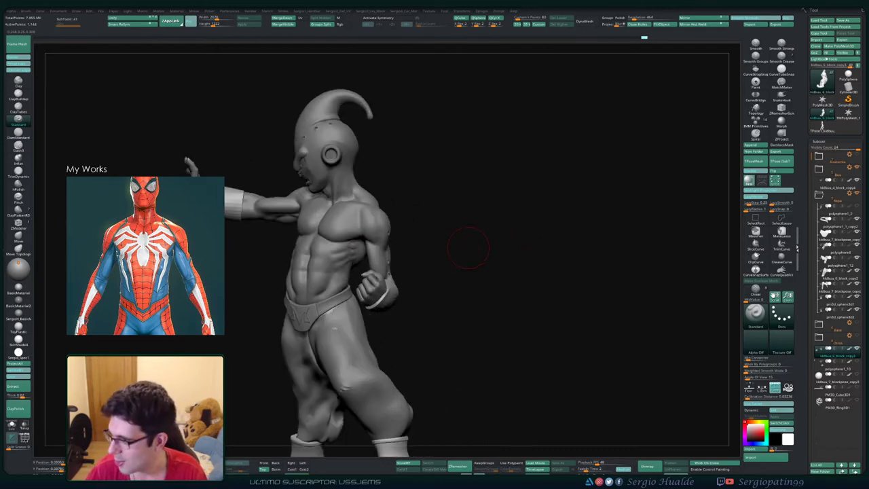
right_click_drag(469, 248, 506, 246)
mouse_move(380, 238)
right_mouse_down()
mouse_move(416, 233)
mouse_move(418, 285)
mouse_move(429, 257)
right_mouse_up()
right_click_drag(429, 256, 459, 286)
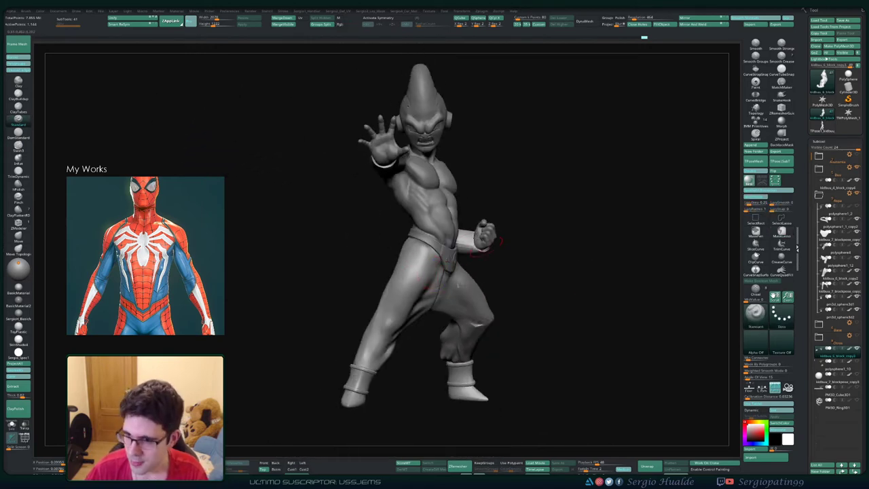
- Hide the trousers, select the leg mesh underneath and activate the Move brush
left_click(857, 258)
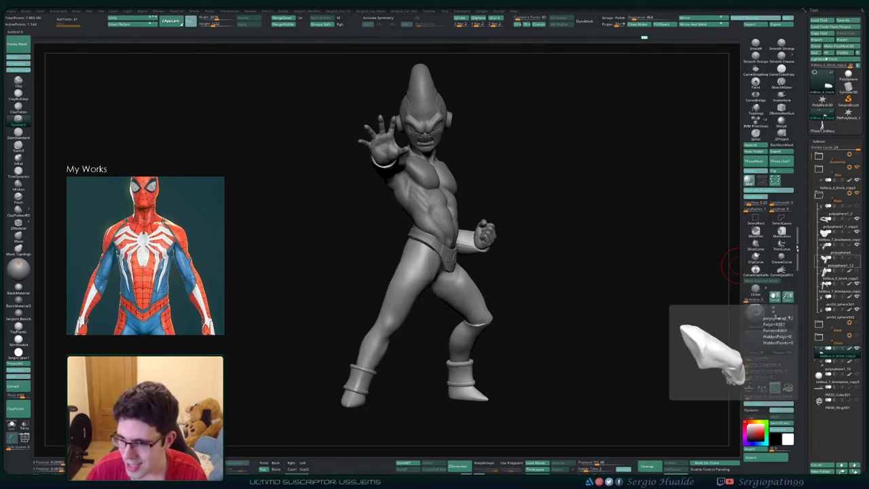
left_click(840, 249)
left_click(840, 288)
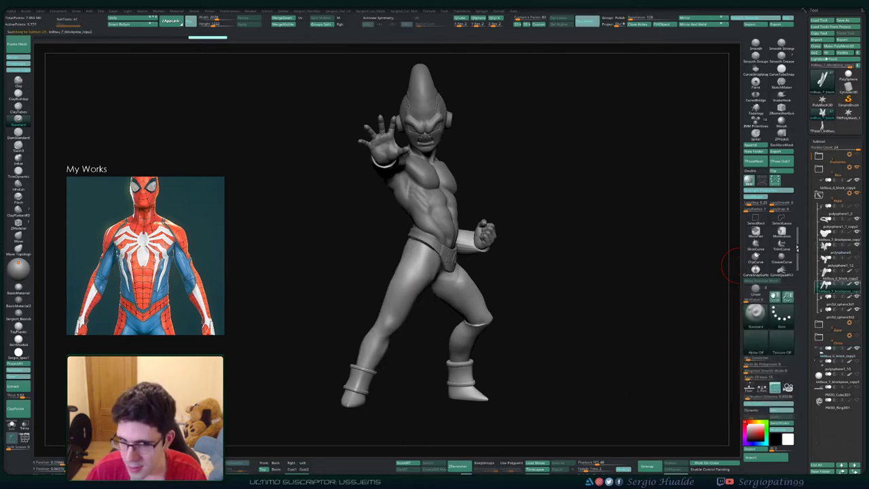
key("b")
key("m")
key("v")
- Reshape the bent leg's hip, thigh and knee with the Move brush from the back and front
right_click_drag(447, 264, 501, 265)
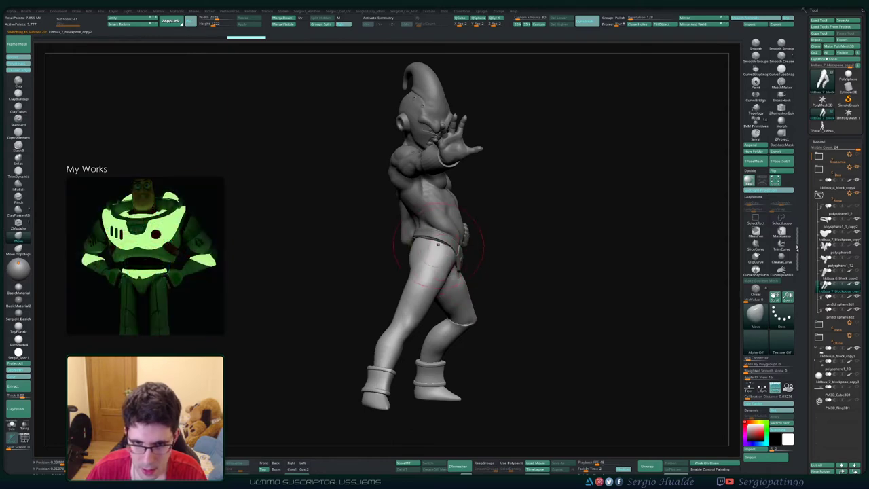
right_click_drag(445, 264, 550, 264)
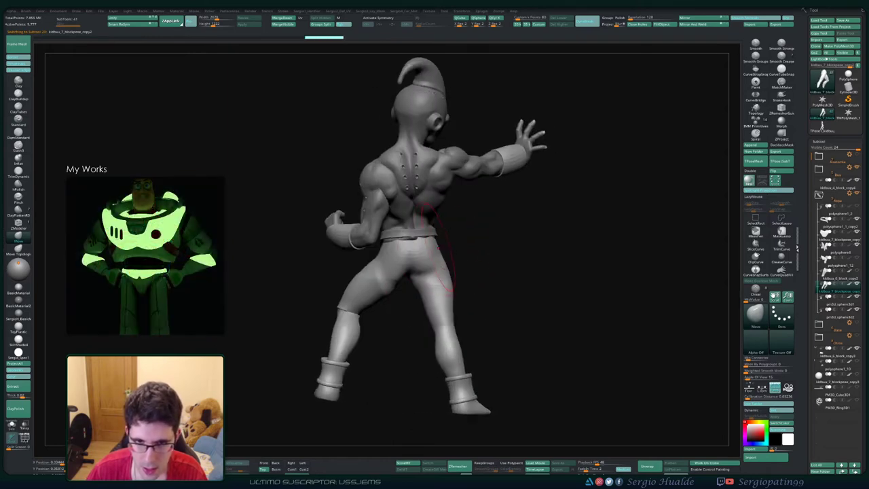
mouse_move(390, 254)
left_mouse_down()
mouse_move(372, 257)
mouse_move(359, 279)
left_mouse_up()
right_click_drag(364, 281, 349, 274)
left_click_drag(392, 286, 367, 299)
right_click_drag(360, 303, 475, 304)
right_click_drag(359, 317, 368, 328)
mouse_move(366, 319)
left_mouse_down()
mouse_move(340, 294)
mouse_move(352, 318)
mouse_move(344, 307)
mouse_move(368, 293)
mouse_move(364, 273)
left_mouse_up()
mouse_move(375, 299)
right_mouse_down()
mouse_move(367, 285)
mouse_move(400, 298)
mouse_move(394, 319)
right_mouse_up()
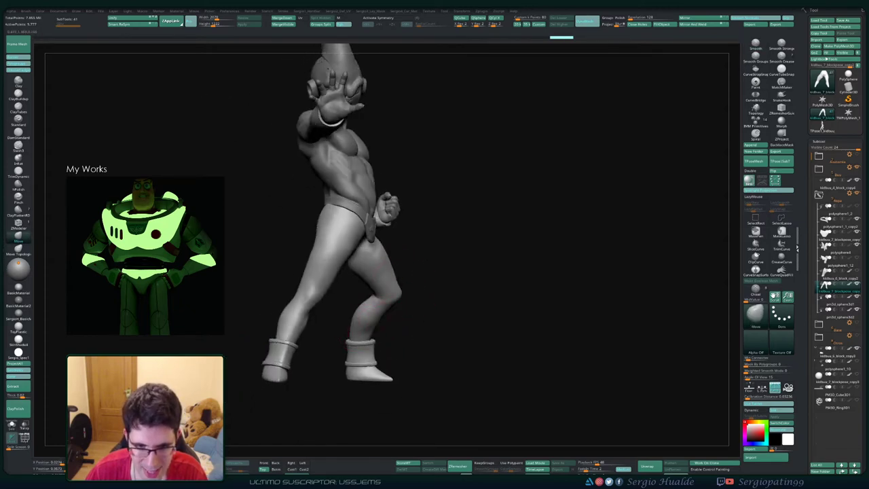
- Refine the bent leg's knee and upper shin with the Move brush, and smooth the knee area
left_click_drag(374, 325, 371, 325)
right_click_drag(394, 328, 368, 332)
left_click_drag(375, 331, 378, 330)
right_click_drag(400, 329, 373, 328)
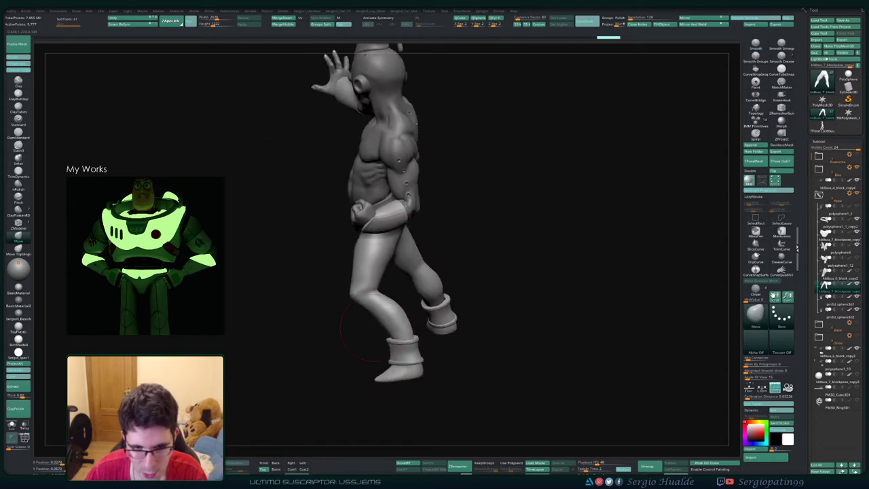
left_click_drag(372, 297, 375, 303, "shift")
mouse_move(377, 302)
right_mouse_down()
mouse_move(405, 296)
mouse_move(391, 291)
right_mouse_up()
mouse_move(391, 291)
right_mouse_down("ctrl")
mouse_move(393, 319)
mouse_move(363, 303)
right_mouse_up("ctrl")
- Activate the Clay brush and try a carving stroke near the bent leg's knee
key("1")
left_click_drag(359, 296, 394, 317, "alt")
key("ctrl+z")
key("space")
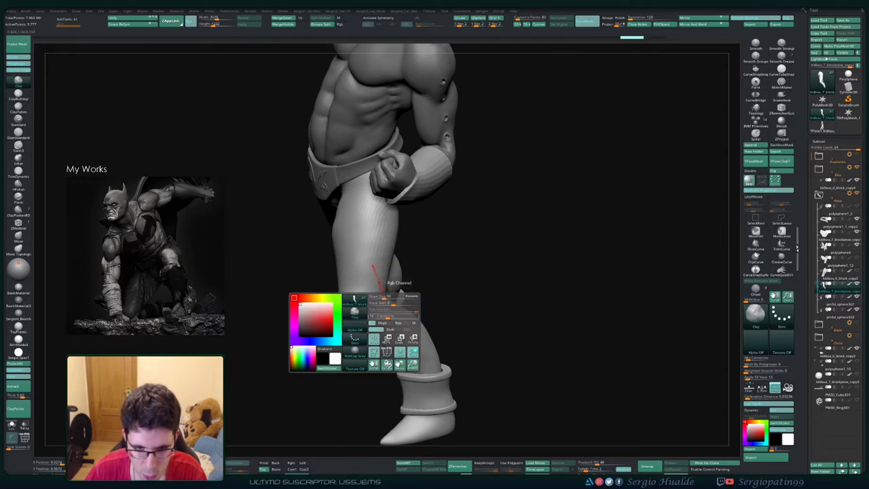
key("ctrl+shift+z")
key("ctrl+shift+z")
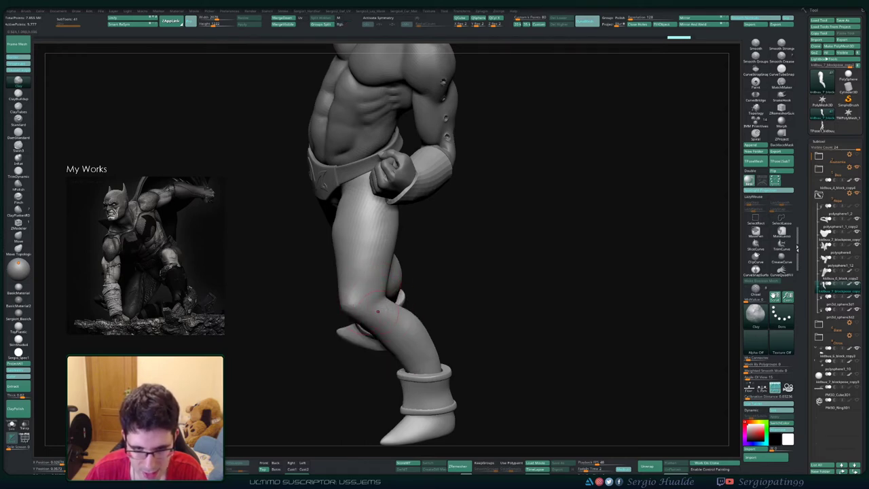
- Shape the bent leg's outer calf below the knee with Clay brush strokes from several angles
left_click_drag(476, 302, 400, 319)
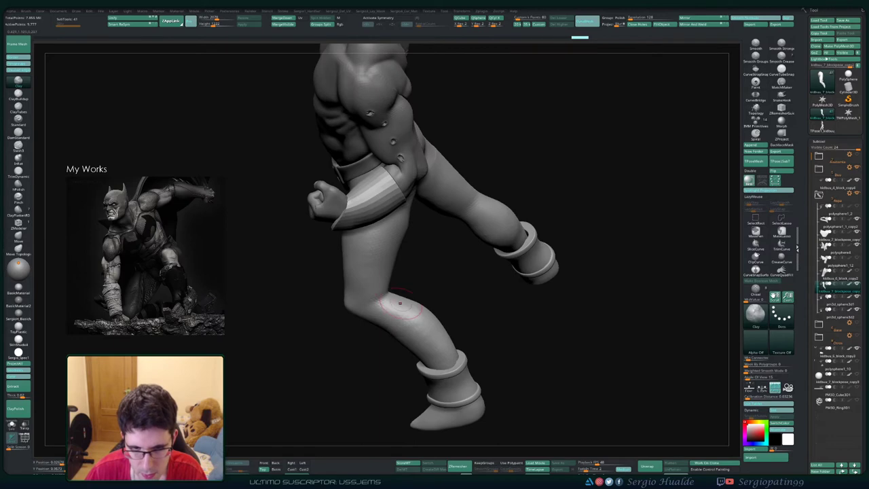
mouse_move(309, 319)
left_mouse_down()
mouse_move(406, 322)
mouse_move(393, 328)
mouse_move(402, 319)
mouse_move(493, 321)
mouse_move(465, 325)
left_mouse_up()
left_click_drag(410, 333, 406, 319)
left_click_drag(493, 321, 400, 322)
left_click_drag(409, 344, 404, 319)
mouse_move(469, 325)
left_mouse_down()
mouse_move(414, 324)
mouse_move(425, 322)
left_mouse_up()
left_click_drag(412, 333, 411, 322)
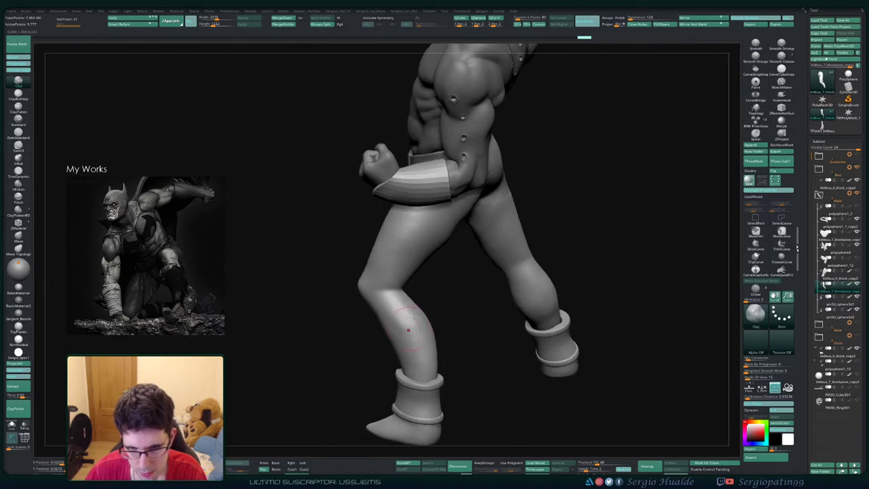
- Smooth the back of the bent leg's calf and activate the DamStandard brush
key("ctrl+shift+z")
key("ctrl+shift+z")
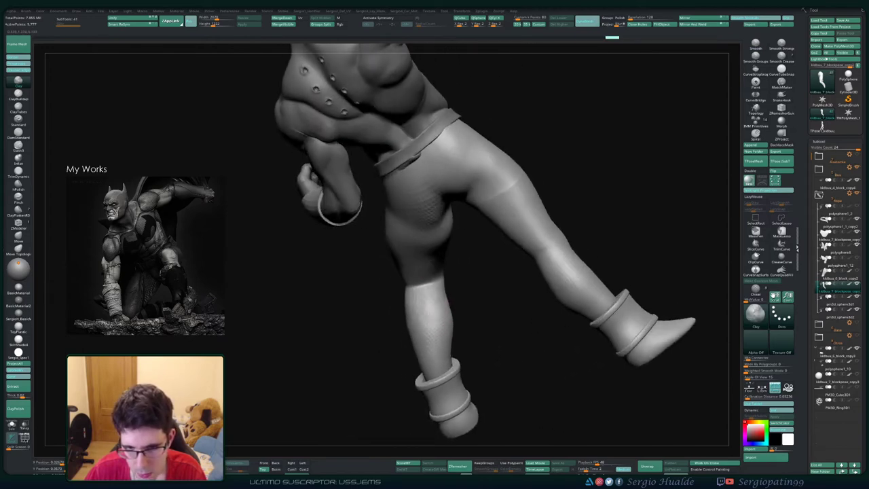
key("ctrl+shift+z")
left_click_drag(432, 342, 447, 327, "shift")
right_click_drag(448, 328, 448, 344)
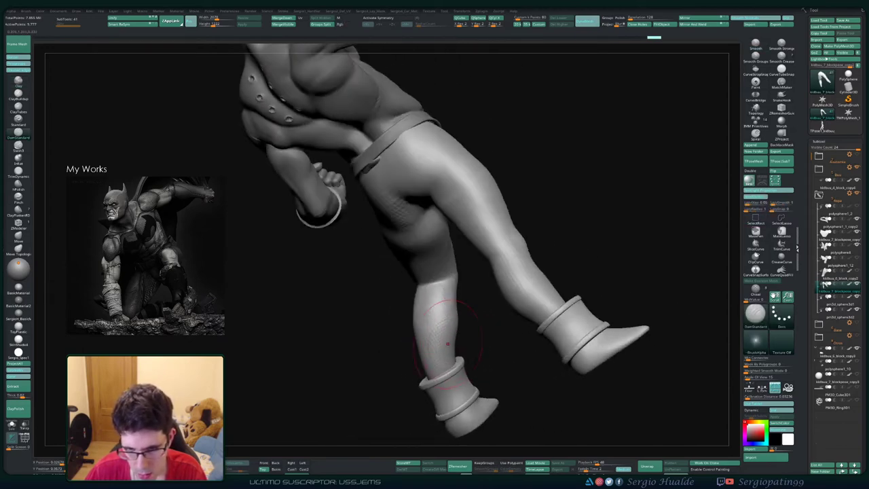
key("ctrl+shift+z")
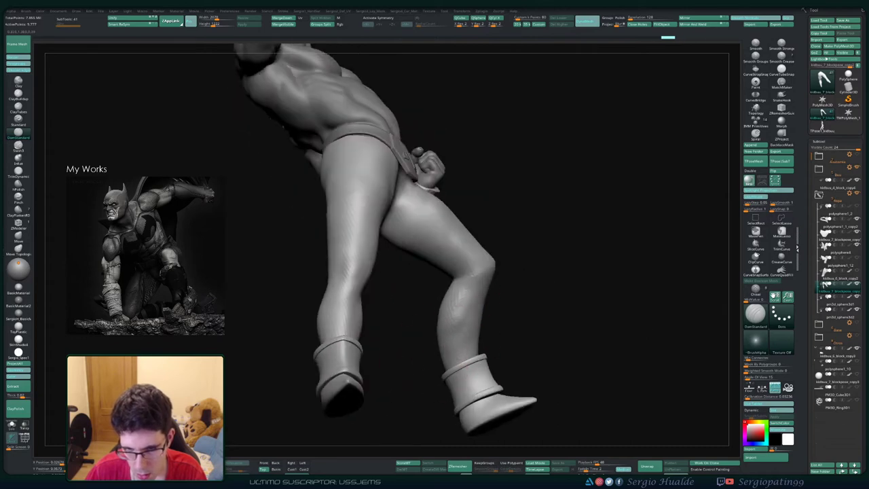
- Carve the muscle separation on the bent leg's inner calf with the DamStandard brush
key("ctrl+shift+z")
key("ctrl+shift+z")
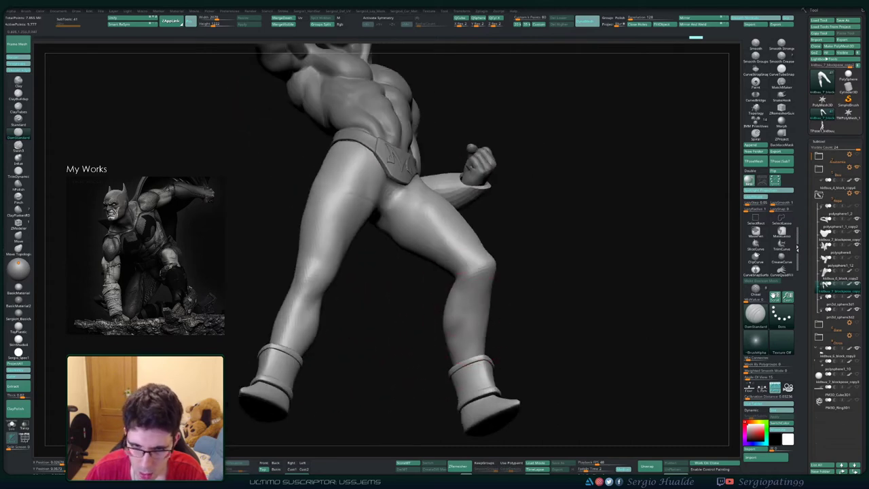
right_click_drag(434, 299, 466, 292)
left_click_drag(463, 309, 466, 326)
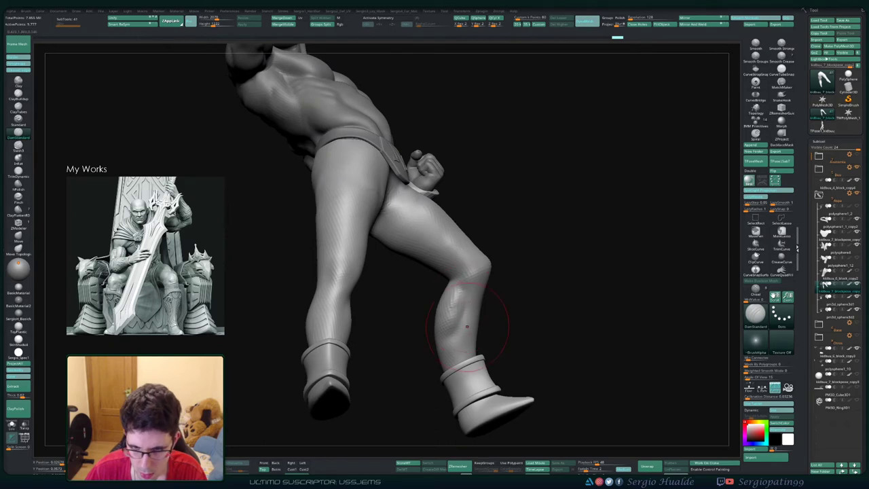
right_click_drag(469, 326, 448, 327)
left_click_drag(474, 329, 475, 336)
right_click_drag(476, 319, 468, 340)
- Build up the bent leg's inner calf muscle with the Clay brush
key("b")
key("c")
key("l")
left_click_drag(472, 331, 455, 309)
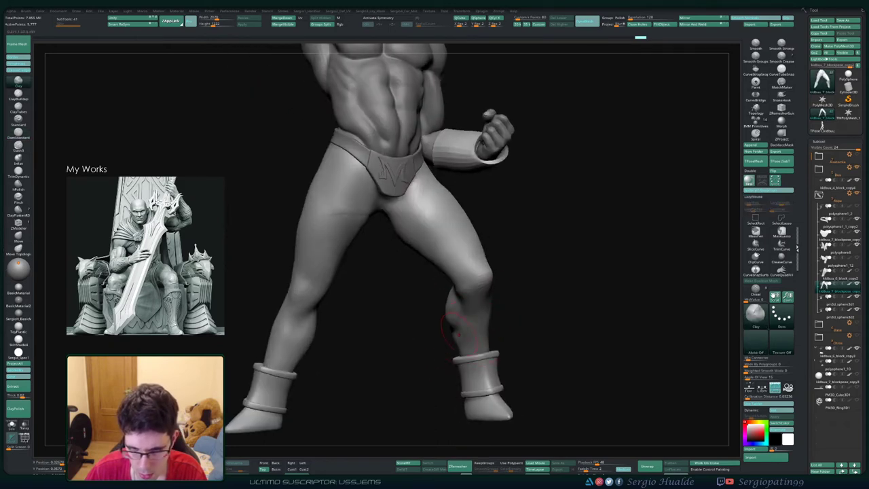
right_click_drag(455, 309, 506, 313)
left_click_drag(463, 318, 456, 338)
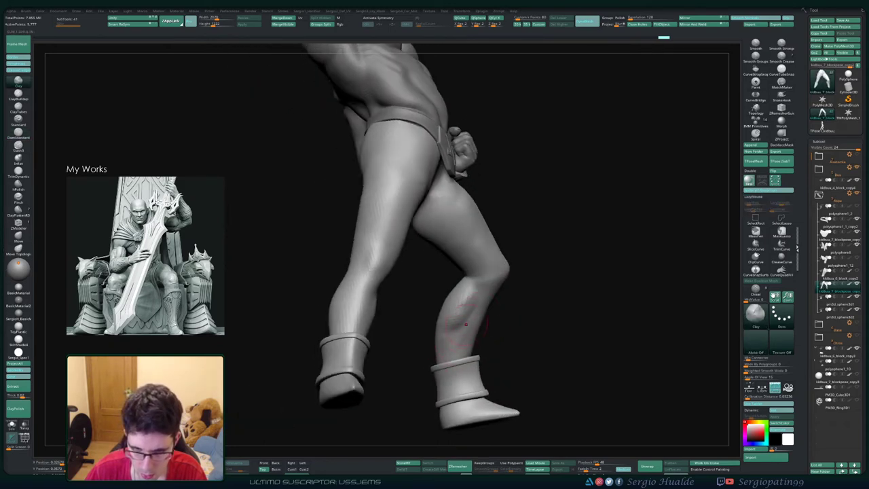
mouse_move(464, 294)
right_mouse_down()
mouse_move(440, 293)
mouse_move(475, 280)
right_mouse_up()
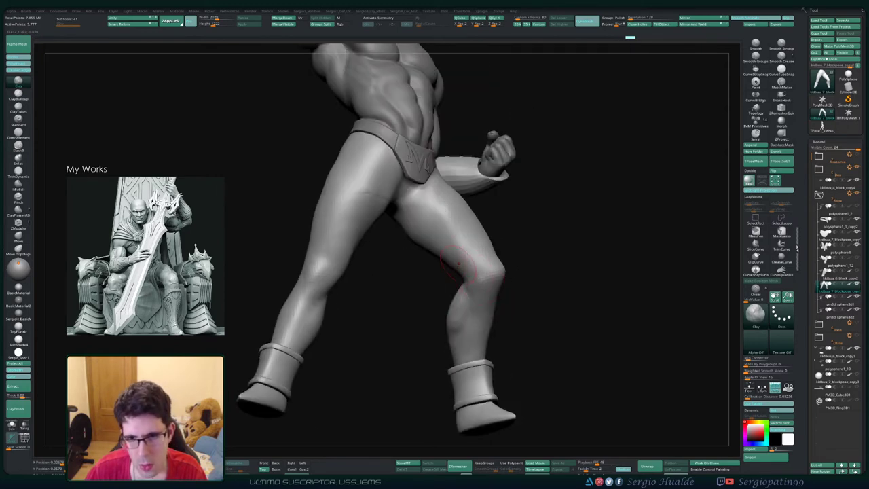
- Flatten the front plane of the bent leg's thigh with the TrimDynamic brush and smooth the area above the knee
mouse_move(435, 252)
right_mouse_down()
mouse_move(402, 239)
mouse_move(426, 238)
right_mouse_up()
key("s")
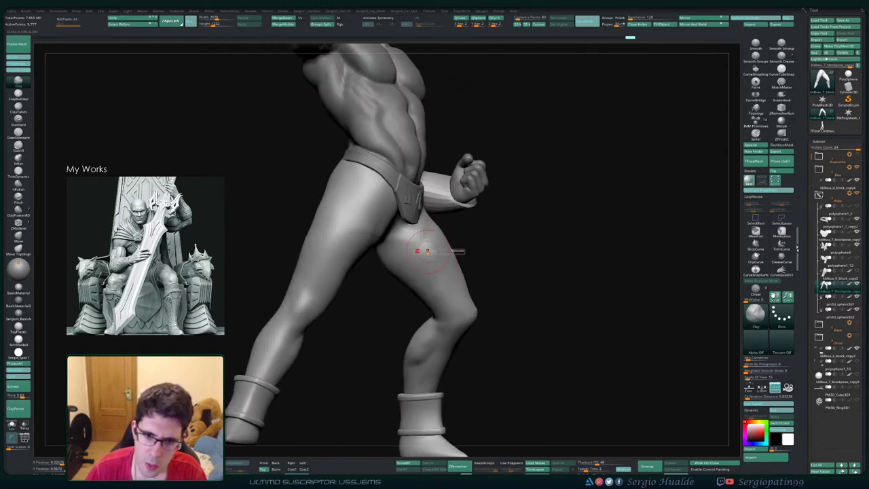
key("b")
key("t")
key("d")
key("s")
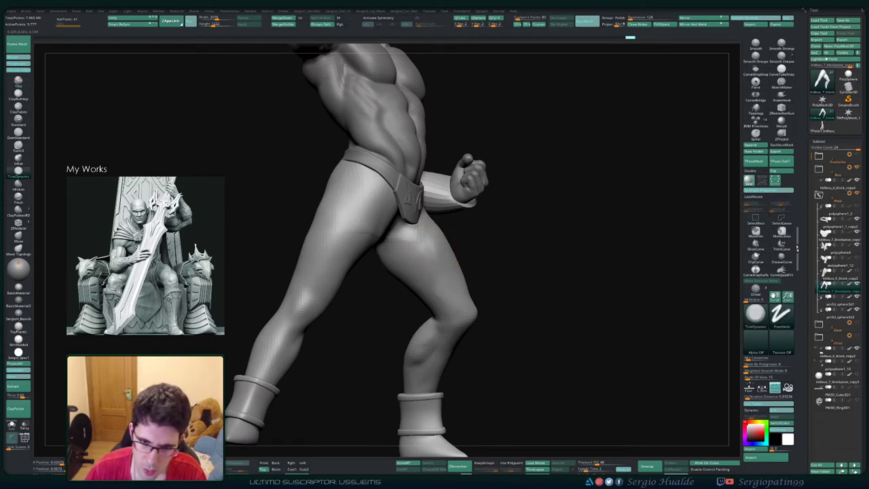
right_click_drag(460, 312, 434, 292)
right_click_drag(448, 251, 419, 261)
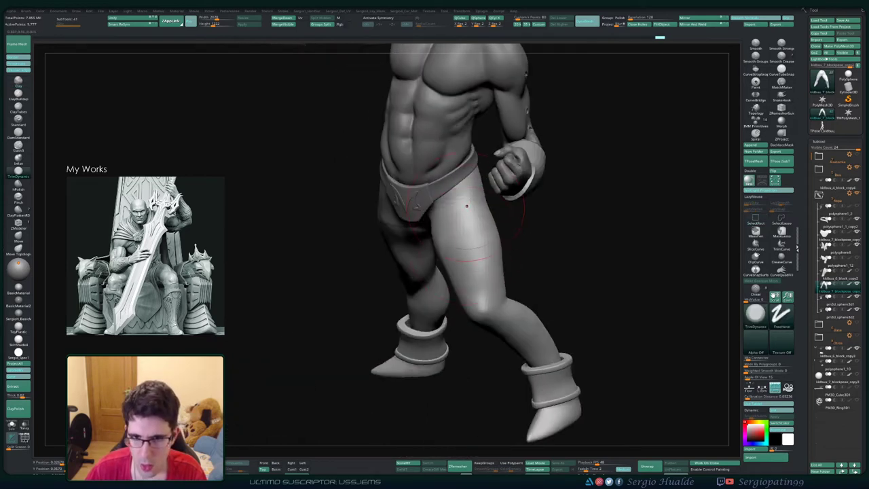
mouse_move(467, 207)
left_mouse_down()
mouse_move(484, 253)
mouse_move(478, 272)
left_mouse_up()
right_click_drag(456, 272, 501, 277)
key("s")
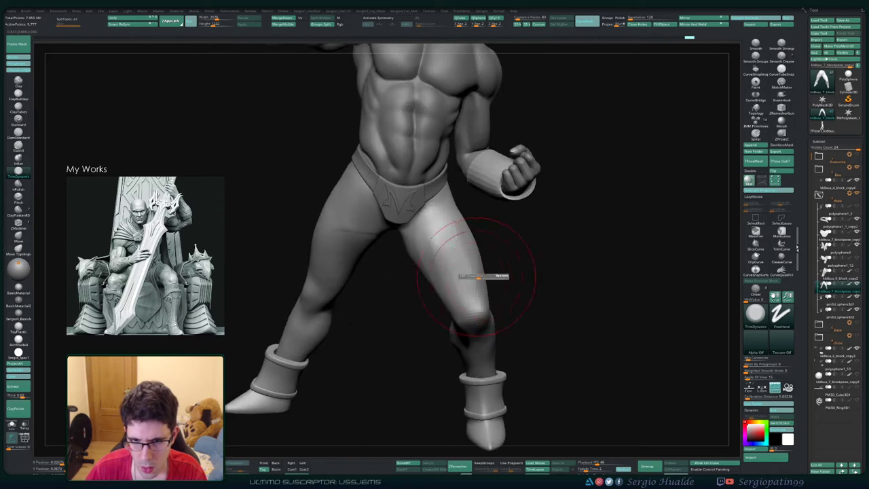
left_click_drag(487, 300, 490, 309, "shift")
mouse_move(491, 305)
right_mouse_down("ctrl")
mouse_move(486, 275)
mouse_move(499, 299)
mouse_move(523, 298)
right_mouse_up("ctrl")
right_click_drag(523, 299, 524, 343, "ctrl")
right_click_drag(525, 343, 516, 299)
- Adjust the contour of the bent leg's inner thigh with the Move brush
key("b")
key("m")
key("v")
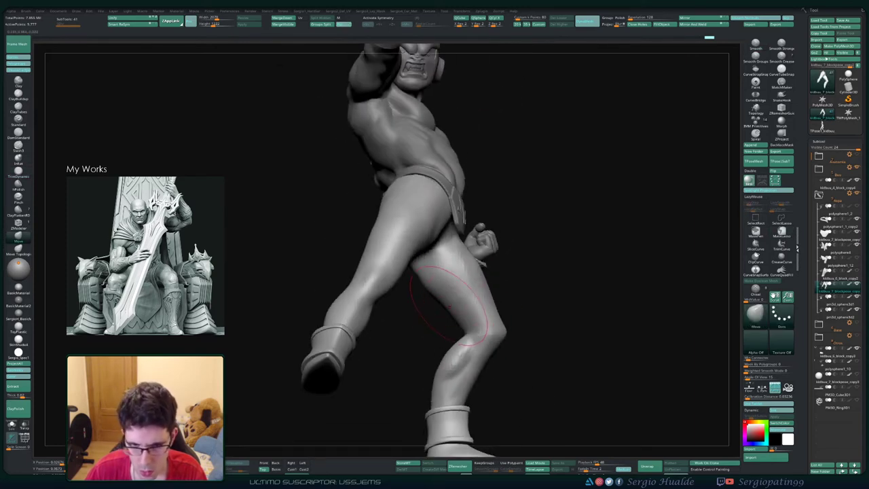
mouse_move(461, 299)
left_mouse_down()
mouse_move(470, 303)
mouse_move(467, 293)
mouse_move(468, 302)
left_mouse_up()
mouse_move(564, 299)
right_mouse_down()
mouse_move(506, 295)
mouse_move(483, 241)
right_mouse_up()
- Add volume to the upper thigh and hip area with the Clay brush
key("b")
key("c")
key("l")
mouse_move(490, 252)
left_mouse_down()
mouse_move(475, 245)
mouse_move(486, 238)
left_mouse_up()
mouse_move(516, 299)
right_mouse_down()
mouse_move(500, 295)
mouse_move(510, 284)
mouse_move(501, 314)
right_mouse_up()
mouse_move(501, 314)
right_mouse_down()
mouse_move(614, 314)
mouse_move(598, 314)
right_mouse_up()
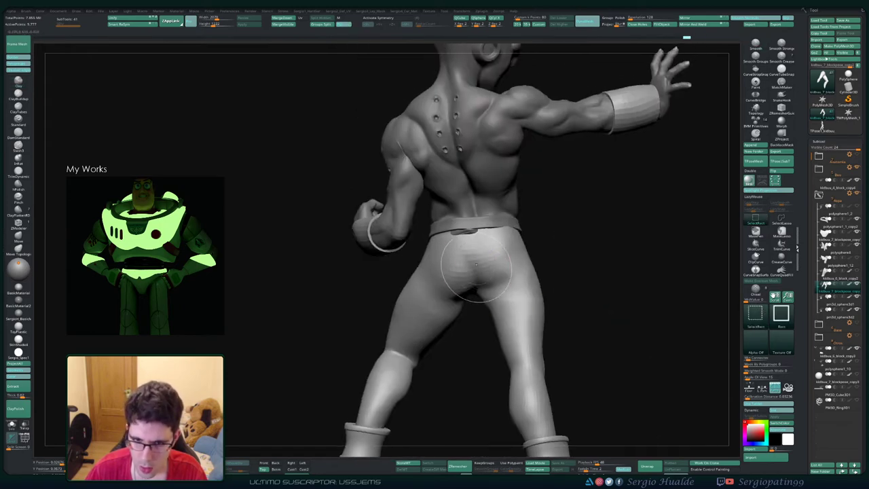
- Carve the cleft between the buttocks and the fold beneath them with the DamStandard brush
key("b")
key("d")
key("s")
left_click_drag(478, 292, 475, 261)
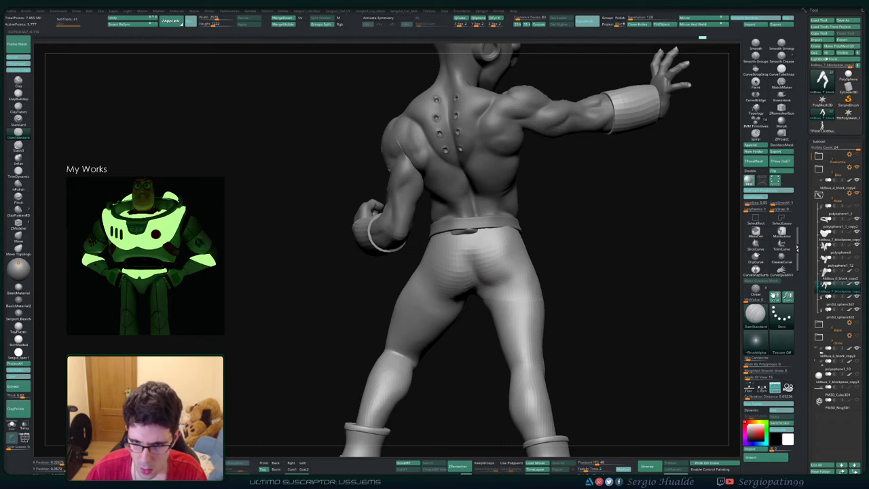
left_click_drag(512, 314, 512, 277)
- Reshape the buttocks and the top of the rear thighs with the Move brush from behind
mouse_move(536, 299)
right_mouse_down()
mouse_move(567, 299)
mouse_move(560, 299)
right_mouse_up()
key("b")
key("m")
key("v")
left_click_drag(483, 282, 496, 287)
right_click_drag(578, 292, 554, 292)
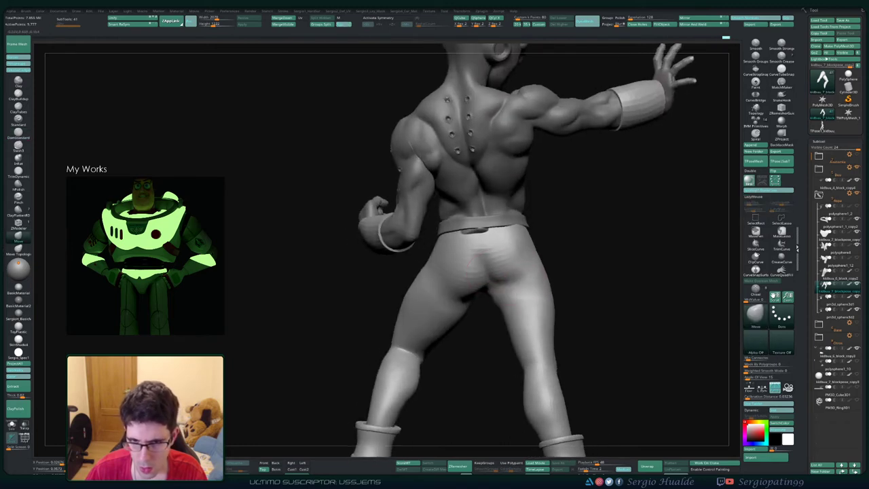
right_click_drag(473, 265, 484, 265)
left_click_drag(527, 286, 523, 290)
mouse_move(523, 299)
right_mouse_down("ctrl")
mouse_move(475, 271)
mouse_move(512, 298)
mouse_move(487, 302)
mouse_move(506, 254)
mouse_move(458, 345)
right_mouse_up("ctrl")
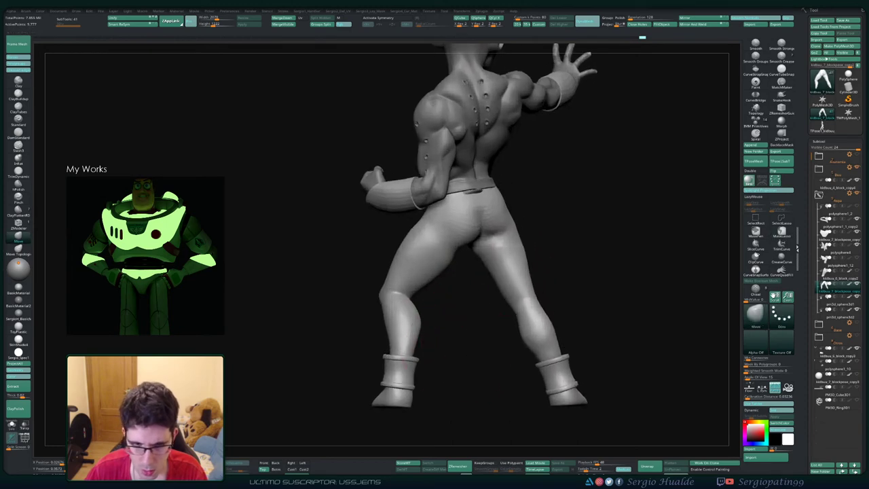
- Adjust the bent leg's calf and ankle contour with the Move brush from the back and side
right_click_drag(406, 365, 373, 365)
left_click_drag(406, 356, 395, 355)
left_click_drag(399, 323, 389, 322)
mouse_move(391, 347)
right_mouse_down()
mouse_move(442, 360)
mouse_move(426, 318)
mouse_move(446, 329)
mouse_move(469, 318)
mouse_move(443, 311)
mouse_move(465, 314)
mouse_move(417, 385)
mouse_move(418, 340)
right_mouse_up()
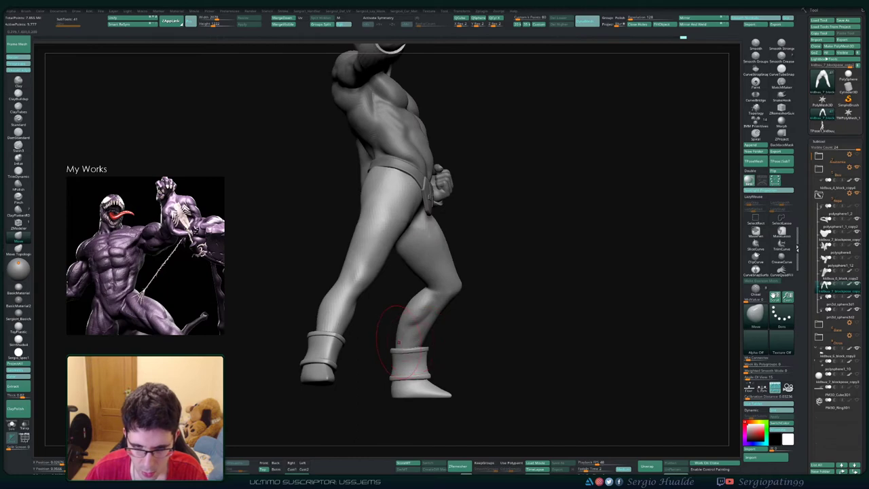
left_click_drag(396, 337, 399, 337)
mouse_move(399, 337)
right_mouse_down()
mouse_move(360, 345)
mouse_move(379, 295)
mouse_move(407, 330)
right_mouse_up()
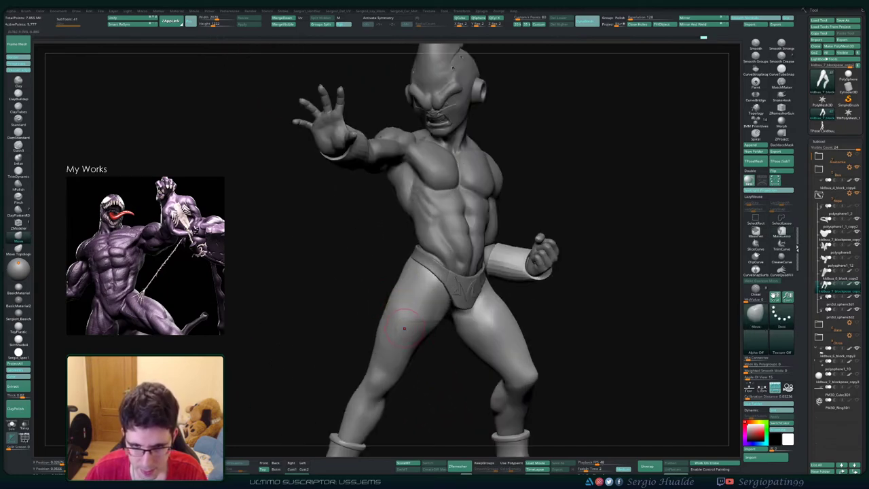
- Smooth the straight leg's thigh and adjust the groin area beside the loincloth with the Move brush
left_click_drag(409, 338, 416, 355, "shift")
right_click_drag(415, 355, 432, 318)
key("s")
left_click_drag(434, 317, 427, 318)
left_click_drag(440, 317, 448, 307)
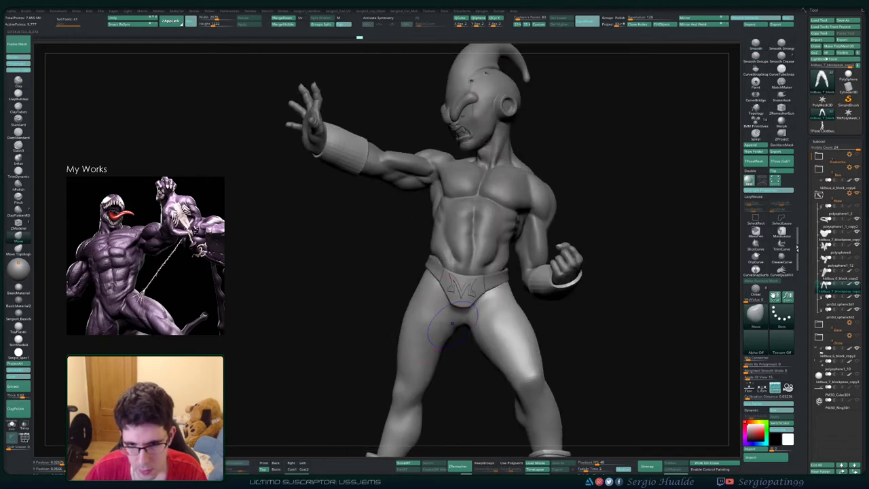
- Carve the crease between the inner thigh and groin with the DamStandard brush, working from the front and below
key("b")
key("d")
key("s")
mouse_move(448, 340)
right_mouse_down()
mouse_move(463, 321)
mouse_move(456, 309)
right_mouse_up()
left_click_drag(447, 296, 451, 314)
right_click_drag(452, 331, 471, 284)
right_click_drag(461, 317, 468, 300)
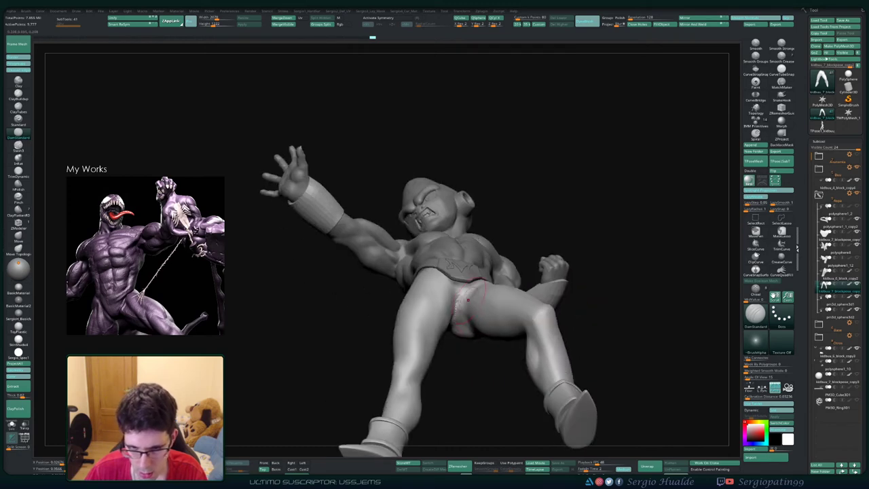
left_click_drag(458, 308, 466, 290)
mouse_move(467, 294)
right_mouse_down()
mouse_move(475, 328)
mouse_move(468, 313)
mouse_move(506, 269)
right_mouse_up()
- Reshape the hip contours below the belt with the Move brush from the front and back
key("b")
key("m")
key("v")
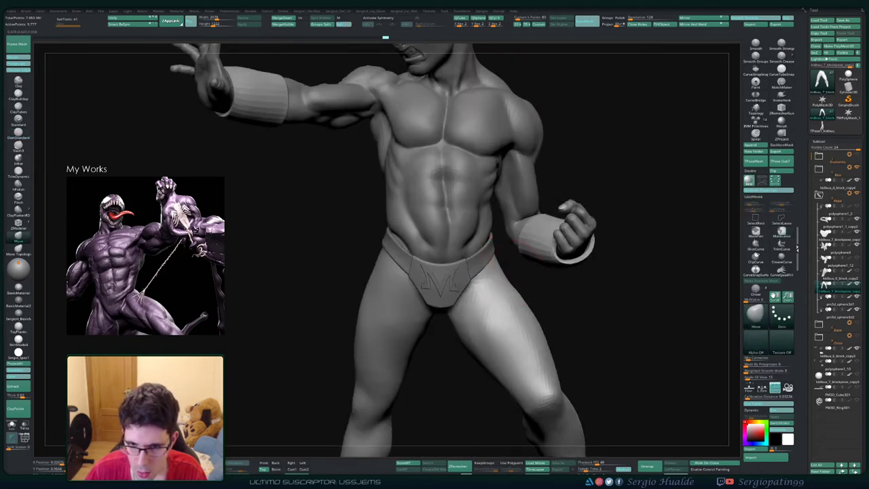
left_click_drag(514, 248, 520, 252)
mouse_move(566, 287)
right_mouse_down()
mouse_move(514, 290)
mouse_move(558, 306)
mouse_move(581, 264)
mouse_move(549, 278)
mouse_move(519, 261)
right_mouse_up()
right_click_drag(519, 260, 535, 295, "ctrl")
left_click_drag(536, 299, 542, 295)
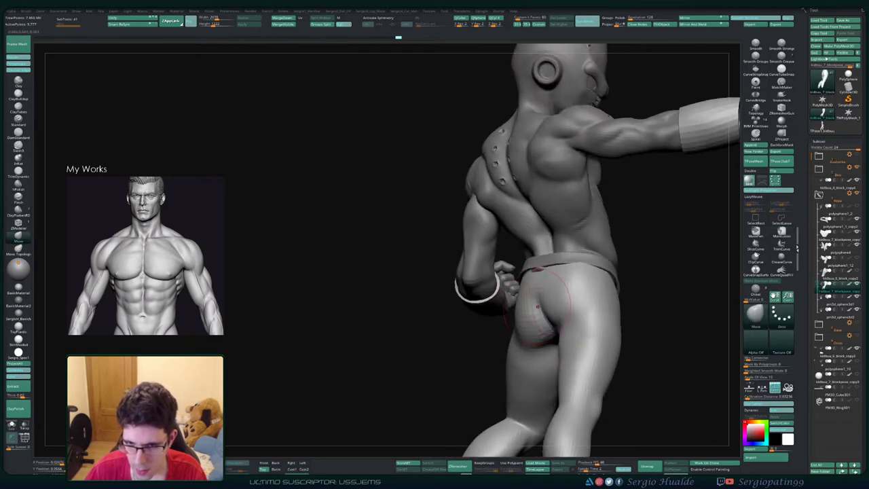
- Refine the straight leg's buttock profile with the Move brush from the side and rear
right_click_drag(550, 295, 521, 290)
right_click_drag(521, 290, 563, 284, "alt")
left_click_drag(567, 286, 572, 288)
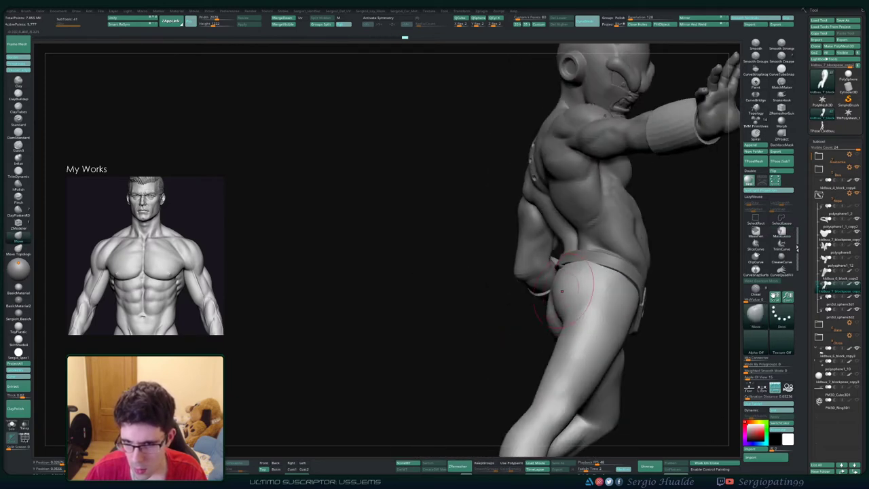
right_click_drag(585, 290, 567, 287)
left_click_drag(569, 286, 575, 285)
right_click_drag(538, 282, 565, 275)
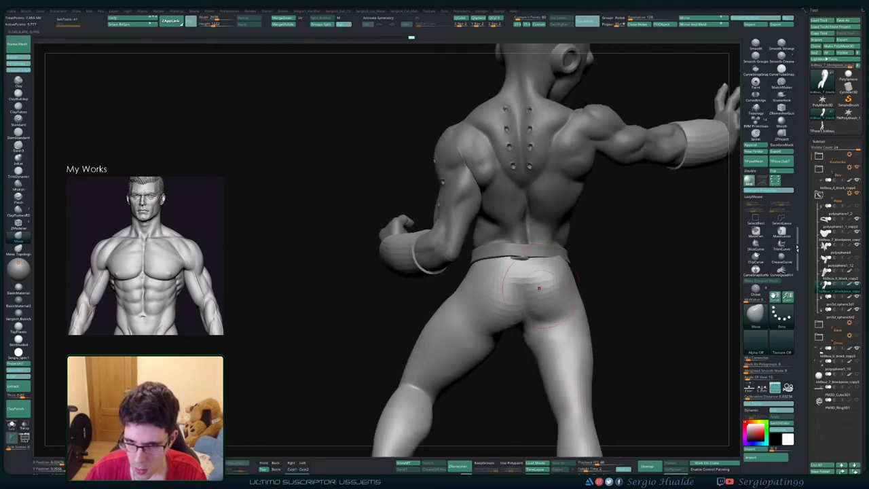
- Build up the straight leg's buttock with the Clay brush
key("1")
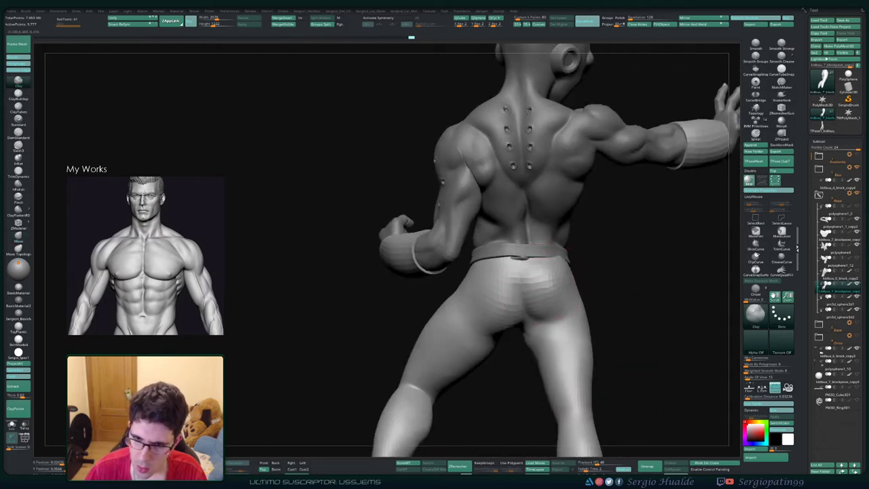
mouse_move(547, 277)
left_mouse_down()
mouse_move(546, 288)
mouse_move(575, 306)
left_mouse_up()
right_click_drag(574, 306, 549, 292)
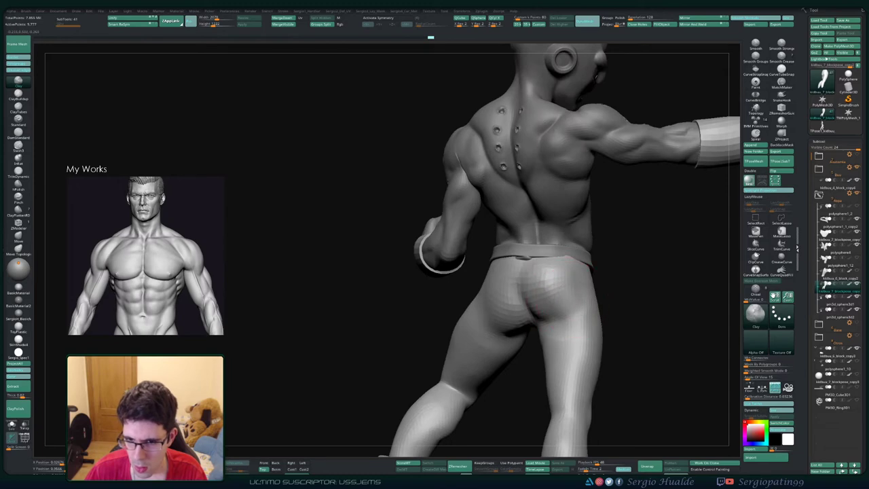
mouse_move(430, 248)
right_mouse_down()
mouse_move(571, 281)
mouse_move(554, 328)
mouse_move(603, 292)
mouse_move(613, 311)
mouse_move(466, 285)
mouse_move(520, 319)
right_mouse_up()
- Activate the torso subtool with the Move brush and examine how the waist and lower back meet the legs from the rear and sides
key("b")
key("m")
key("v")
key("s")
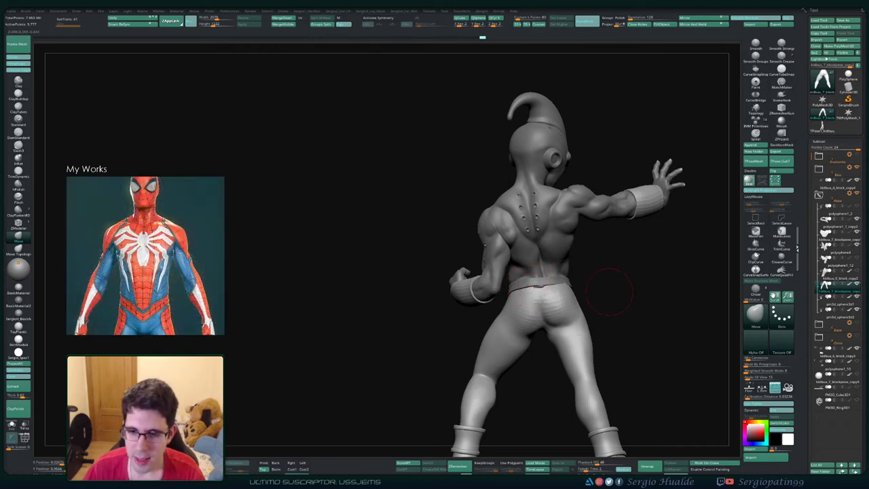
right_click_drag(609, 292, 573, 302)
left_click(575, 255, "alt")
right_click_drag(576, 255, 546, 257)
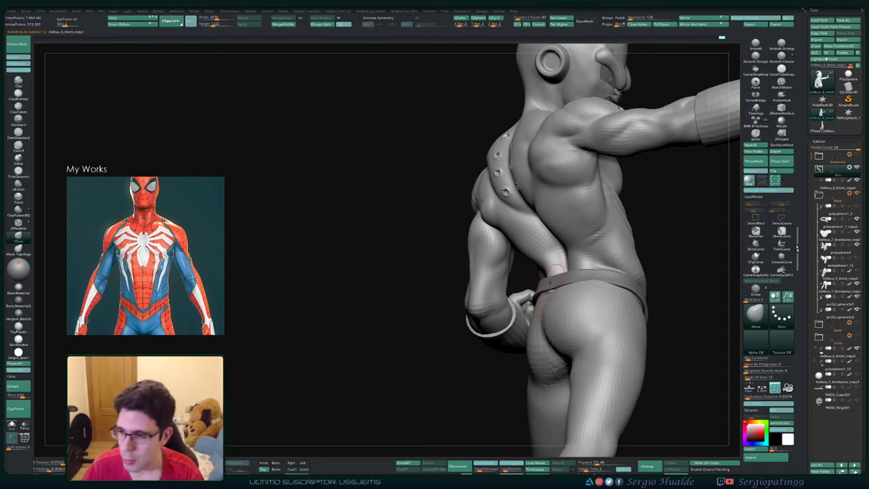
mouse_move(501, 277)
right_mouse_down()
mouse_move(549, 293)
mouse_move(537, 286)
mouse_move(543, 262)
right_mouse_up()
mouse_move(583, 288)
right_mouse_down()
mouse_move(549, 299)
mouse_move(559, 300)
right_mouse_up()
key("s")
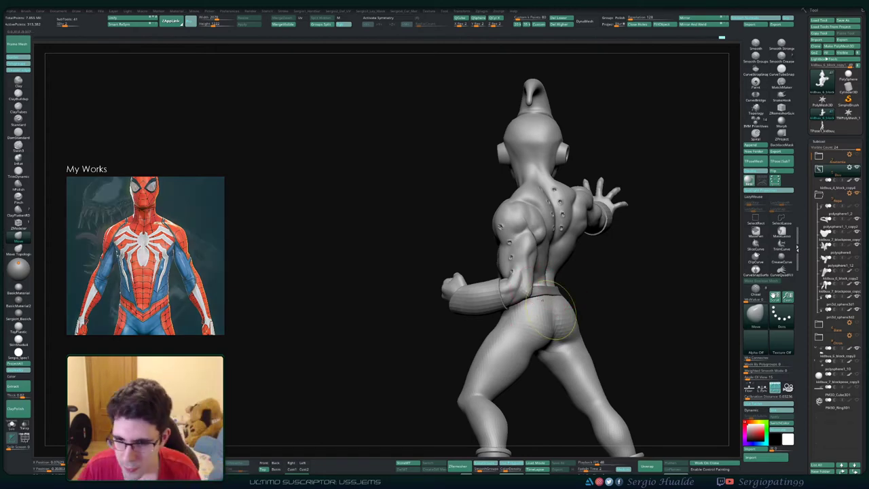
right_click_drag(551, 310, 551, 327, "ctrl")
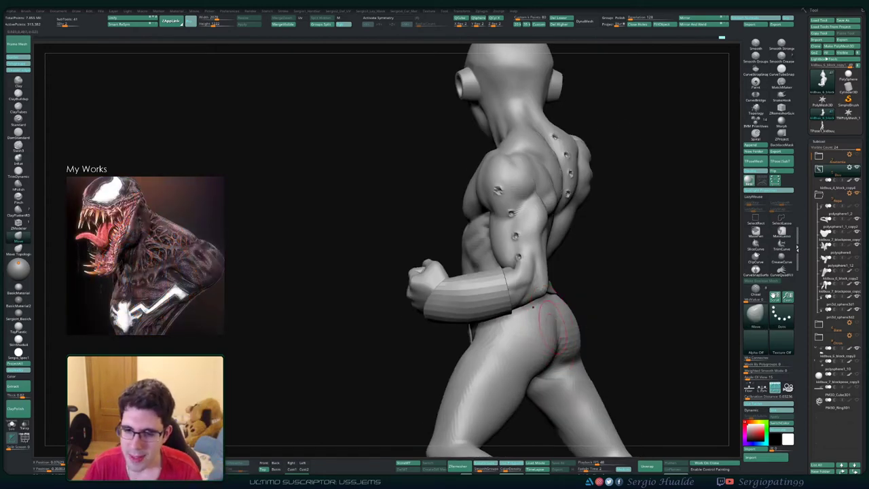
- Reselect the legs, build up the bent leg's lower buttock with the Clay brush and smooth the added volume
left_click(552, 326, "alt")
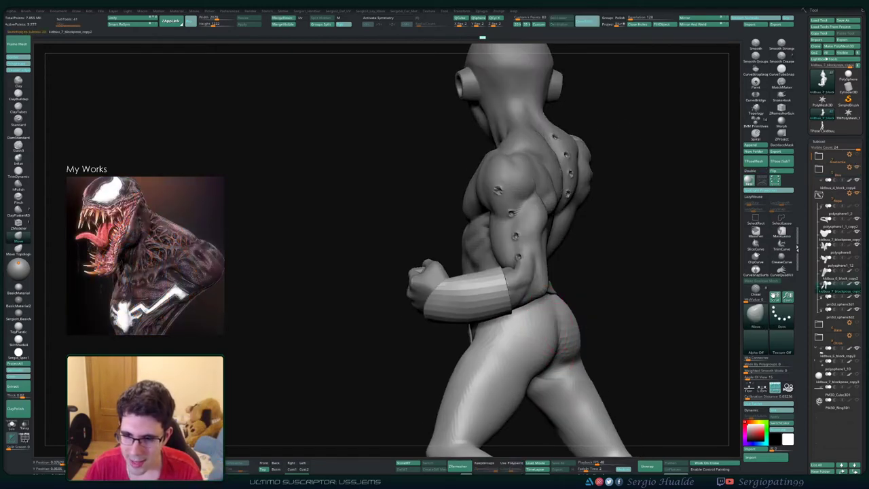
mouse_move(558, 333)
right_mouse_down()
mouse_move(511, 331)
mouse_move(556, 336)
mouse_move(521, 347)
right_mouse_up()
key("s")
key("s")
key("1")
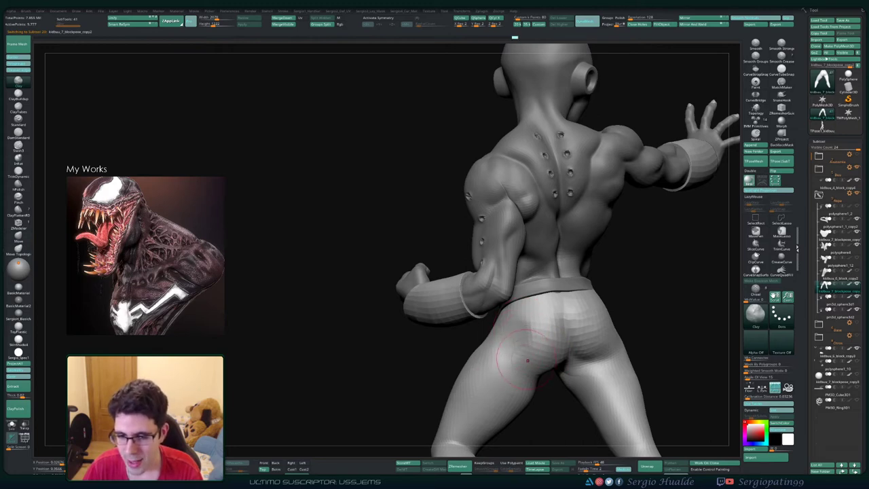
left_click_drag(525, 352, 540, 333)
right_click_drag(571, 352, 538, 349)
mouse_move(539, 349)
left_mouse_down("shift")
mouse_move(528, 332)
mouse_move(527, 360)
mouse_move(536, 353)
left_mouse_up("shift")
right_click_drag(570, 373, 564, 364)
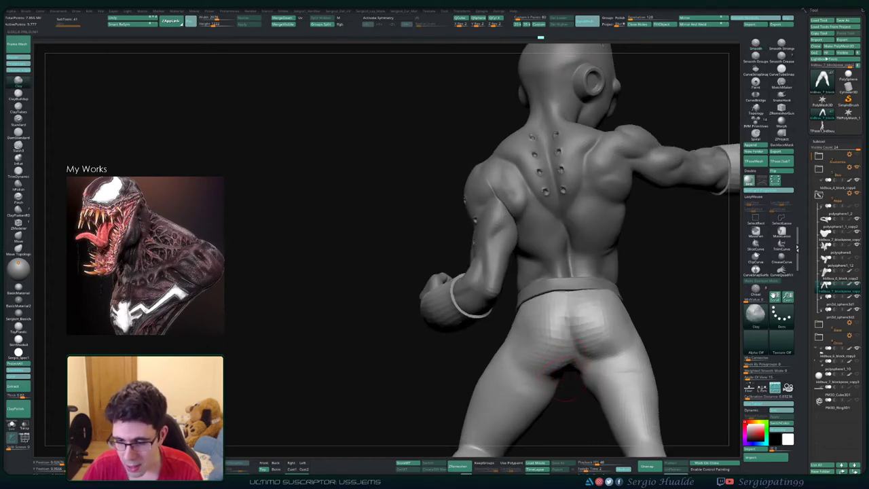
left_click_drag(566, 374, 557, 367)
right_click_drag(559, 370, 563, 365)
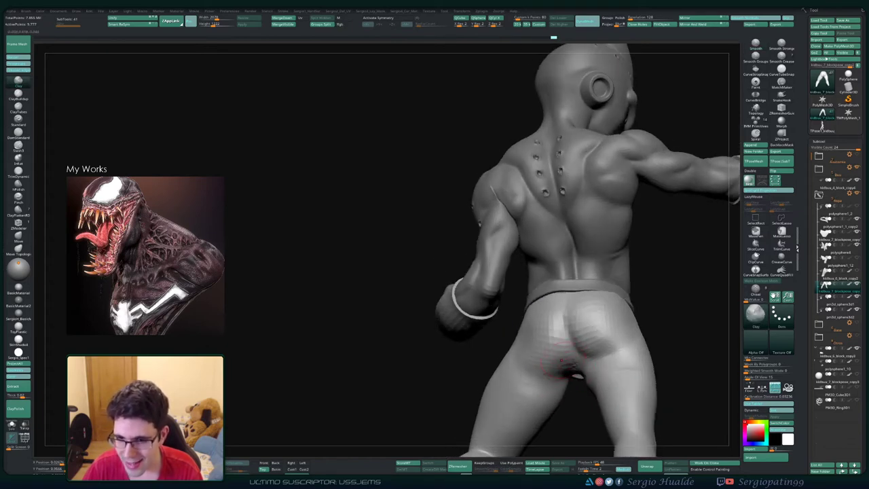
left_click_drag(562, 360, 559, 360, "shift")
mouse_move(557, 370)
right_mouse_down("ctrl")
mouse_move(551, 329)
mouse_move(578, 359)
right_mouse_up("ctrl")
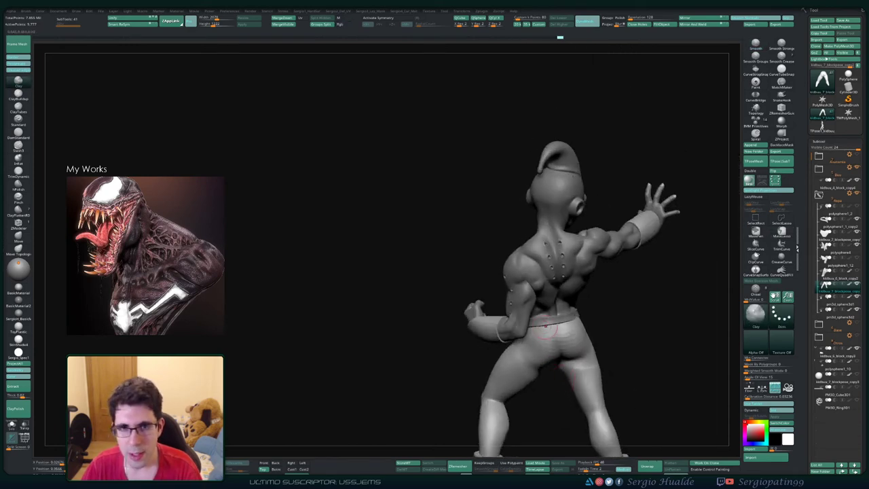
- Adjust the straight leg's outer hip contour below the belt with the Move brush, working from the rear
mouse_move(540, 317)
right_mouse_down()
mouse_move(547, 349)
mouse_move(518, 325)
mouse_move(475, 324)
mouse_move(478, 353)
right_mouse_up()
right_click_drag(591, 302, 567, 294)
key("b")
key("m")
key("v")
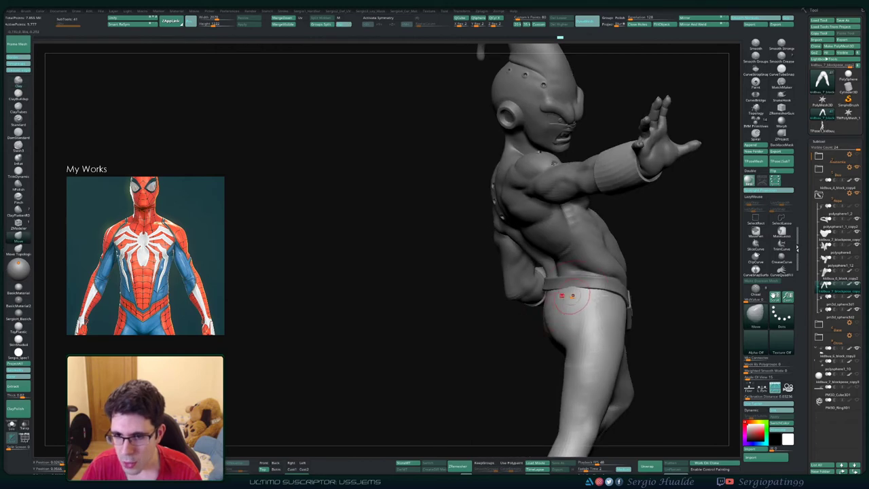
mouse_move(628, 297)
right_mouse_down()
mouse_move(578, 300)
mouse_move(642, 299)
right_mouse_up()
right_click_drag(581, 306, 603, 306)
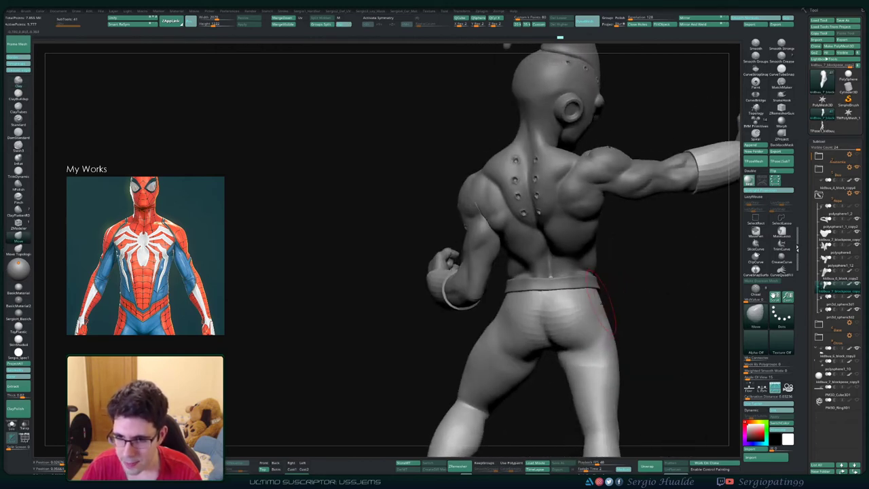
key("s")
left_click_drag(604, 306, 602, 307)
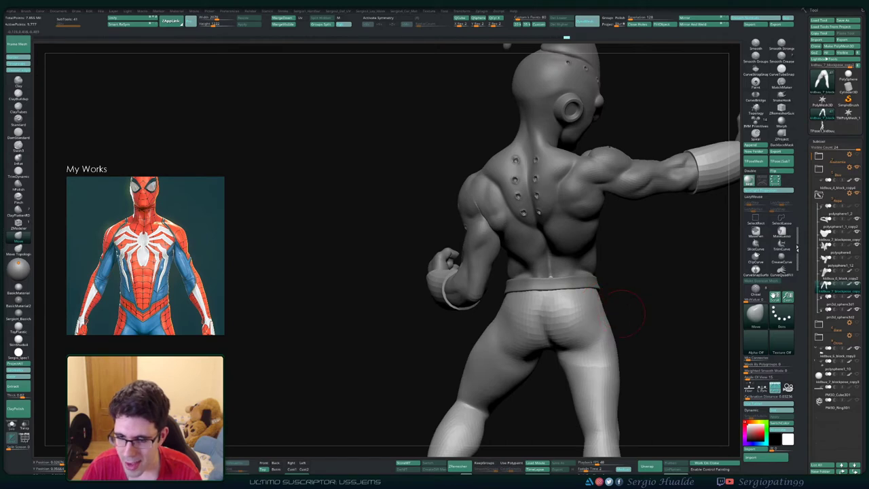
right_click_drag(622, 313, 615, 315)
key("s")
left_click_drag(623, 320, 628, 321)
mouse_move(628, 318)
right_mouse_down()
mouse_move(602, 317)
mouse_move(620, 319)
mouse_move(608, 308)
mouse_move(544, 330)
mouse_move(514, 317)
right_mouse_up()
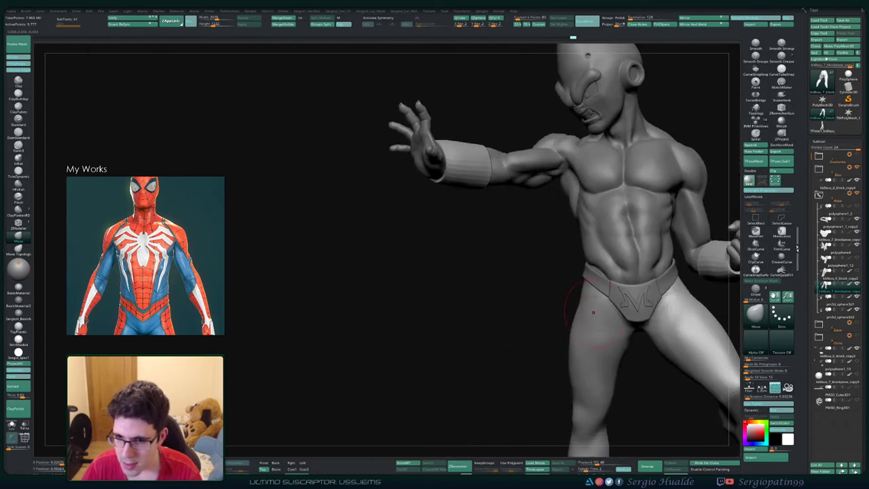
- Build up the straight leg's upper front thigh with the Clay brush, isolating the legs, and smooth the strokes
right_click_drag(593, 304, 613, 309)
key("ctrl+2")
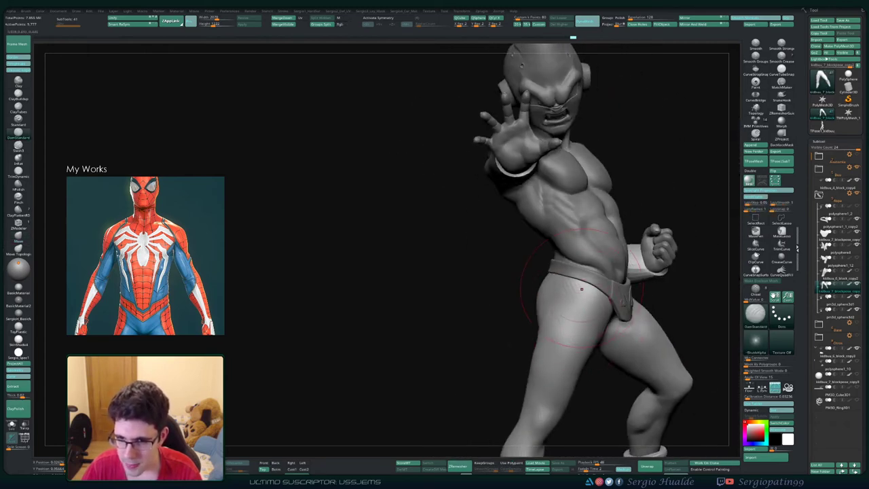
right_click_drag(566, 322, 548, 318)
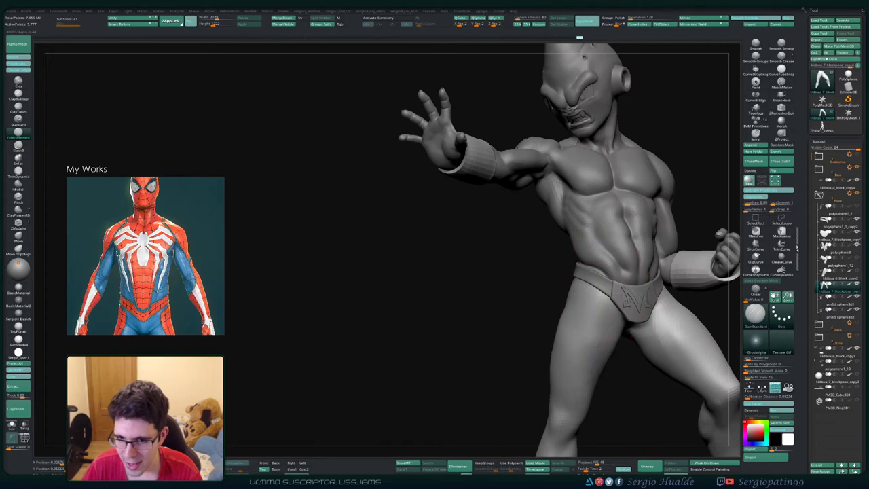
mouse_move(603, 295)
right_mouse_down()
mouse_move(582, 321)
mouse_move(582, 298)
right_mouse_up()
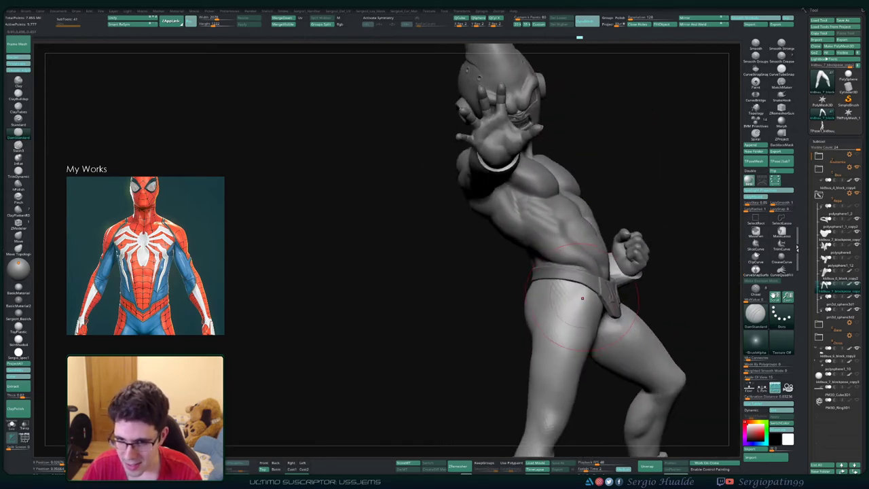
right_click_drag(542, 326, 565, 317)
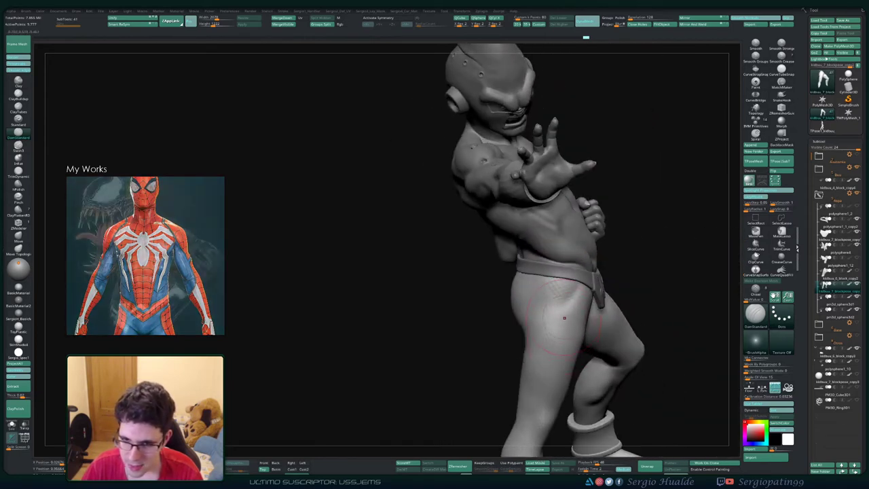
key("alt+s")
key("b")
key("c")
key("l")
mouse_move(579, 279)
left_mouse_down()
mouse_move(551, 281)
mouse_move(561, 249)
mouse_move(569, 289)
left_mouse_up()
right_click_drag(569, 289, 578, 302)
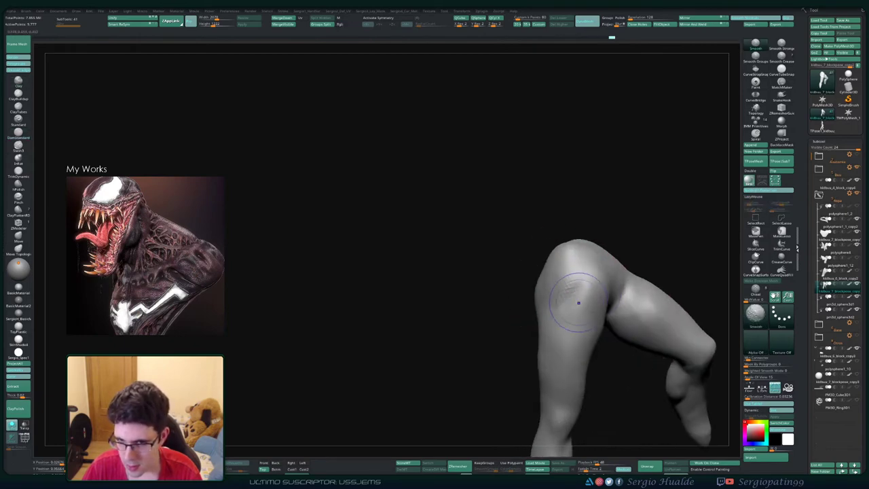
left_click_drag(578, 303, 596, 285, "shift")
right_click_drag(574, 299, 572, 295)
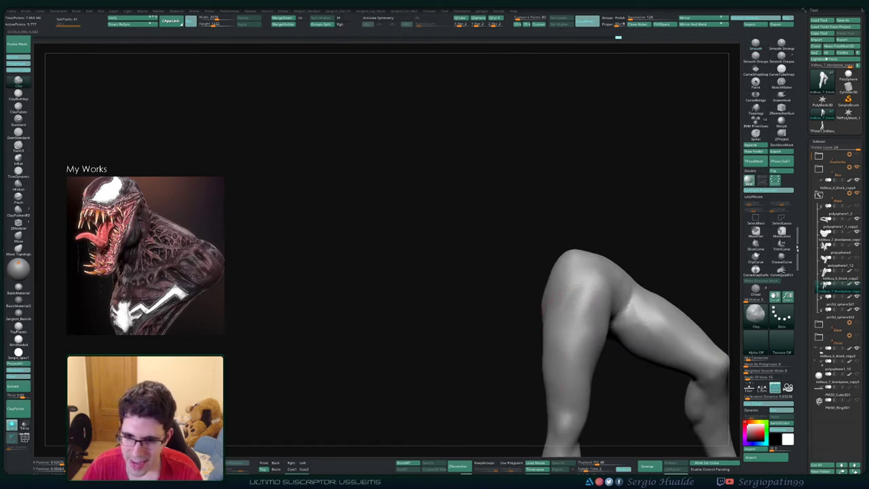
- Add volume above the straight leg's knee with the Clay brush and smooth it into the front thigh
left_click_drag(559, 399, 563, 386)
right_click_drag(563, 385, 590, 276)
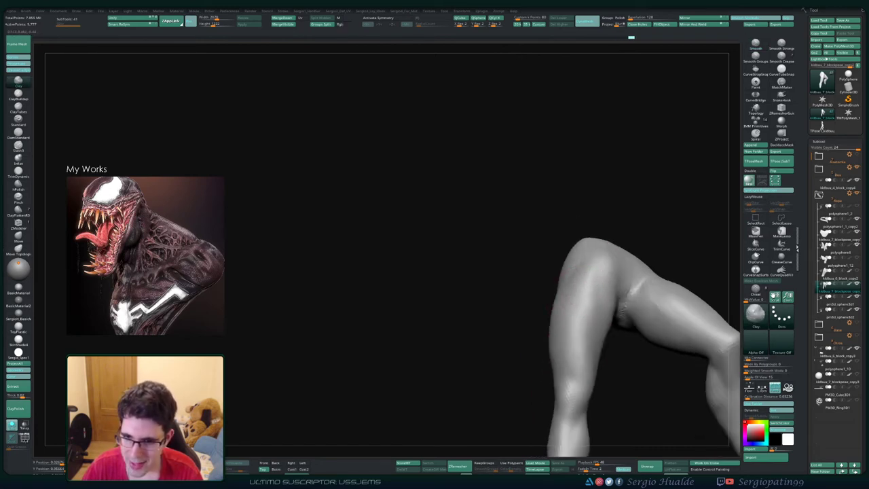
right_click_drag(587, 359, 589, 349)
left_click_drag(590, 349, 585, 368)
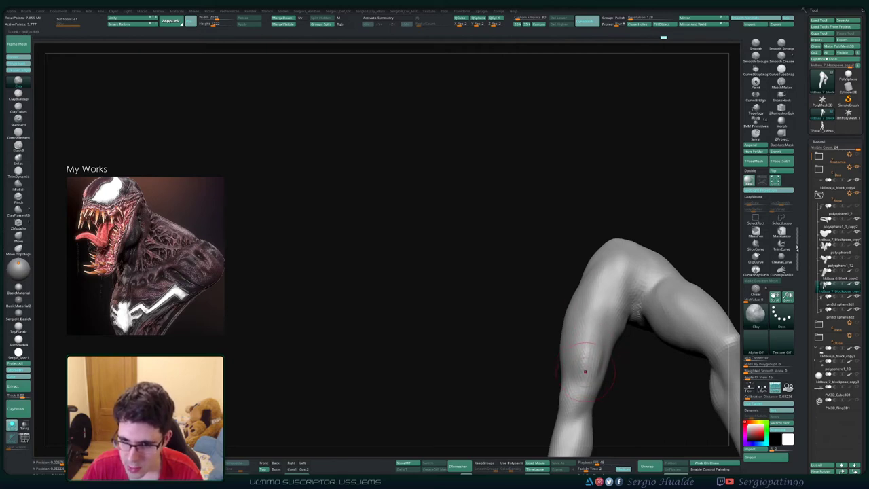
left_click_drag(574, 390, 575, 386)
right_click_drag(575, 386, 580, 357)
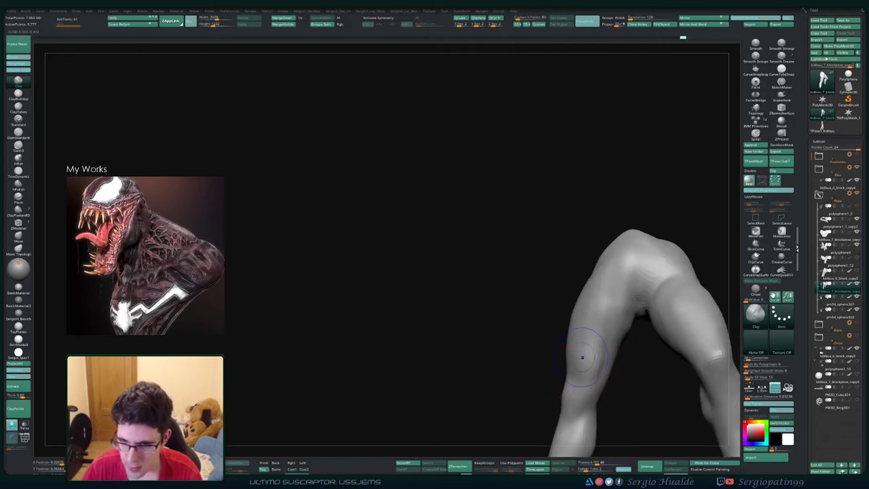
left_click_drag(584, 299, 582, 370, "shift")
right_click_drag(586, 344, 589, 341)
left_click_drag(588, 342, 577, 344, "shift")
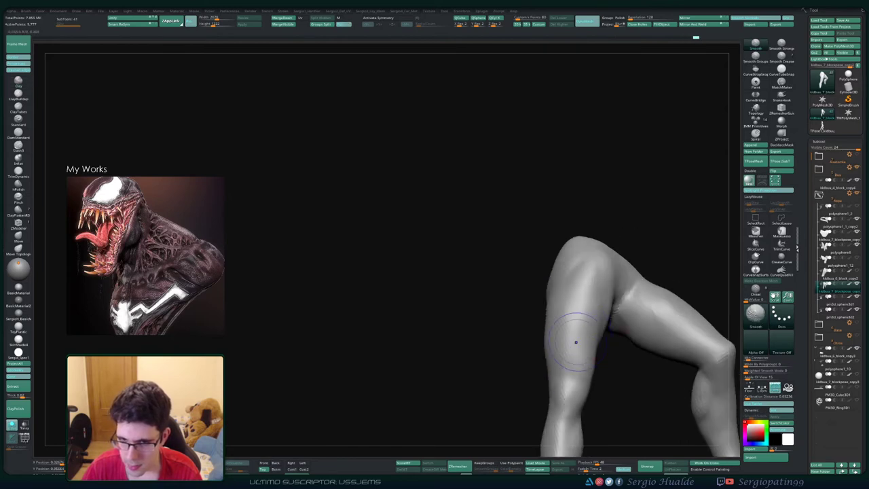
- Remesh the legs with ZRemesher and inspect the new topology with the polyframe
right_click_drag(620, 307, 572, 266)
mouse_move(537, 354)
right_mouse_down("ctrl")
mouse_move(557, 310)
mouse_move(598, 272)
mouse_move(659, 268)
mouse_move(615, 265)
mouse_move(641, 330)
right_mouse_up("ctrl")
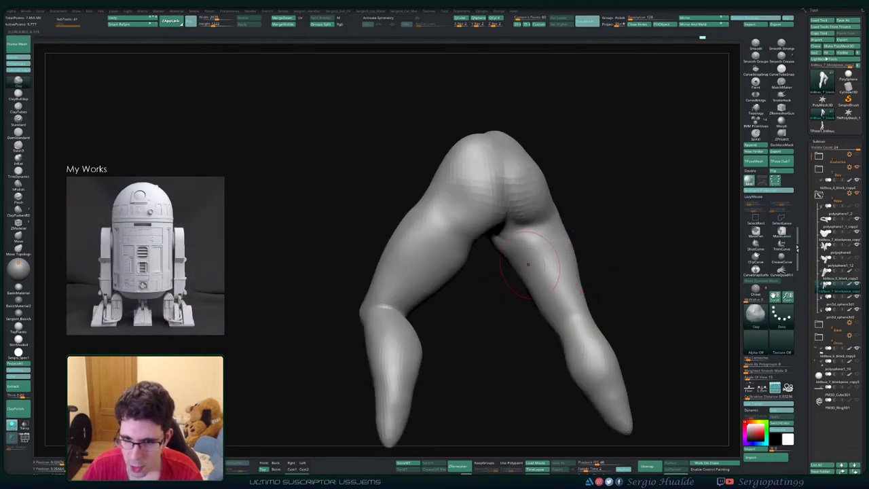
mouse_move(527, 299)
right_mouse_down()
mouse_move(536, 259)
mouse_move(534, 293)
right_mouse_up()
left_click(460, 466)
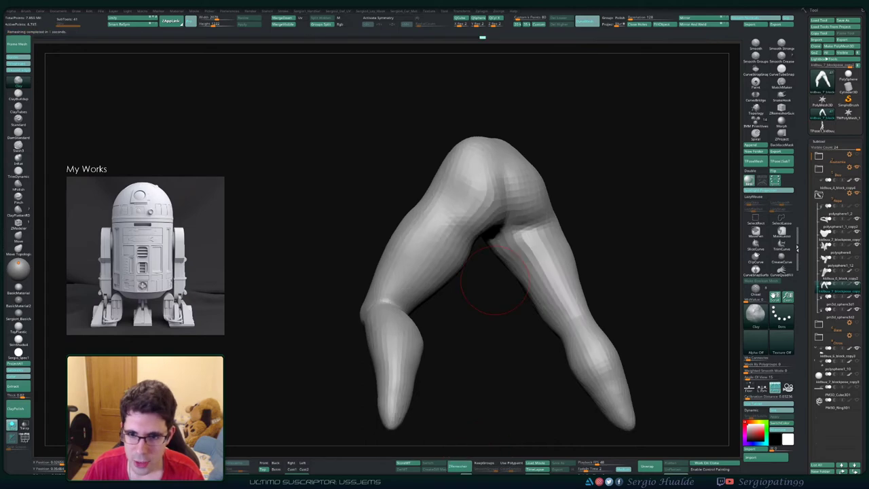
key("shift+f")
right_click_drag(623, 243, 547, 265)
key("shift+f")
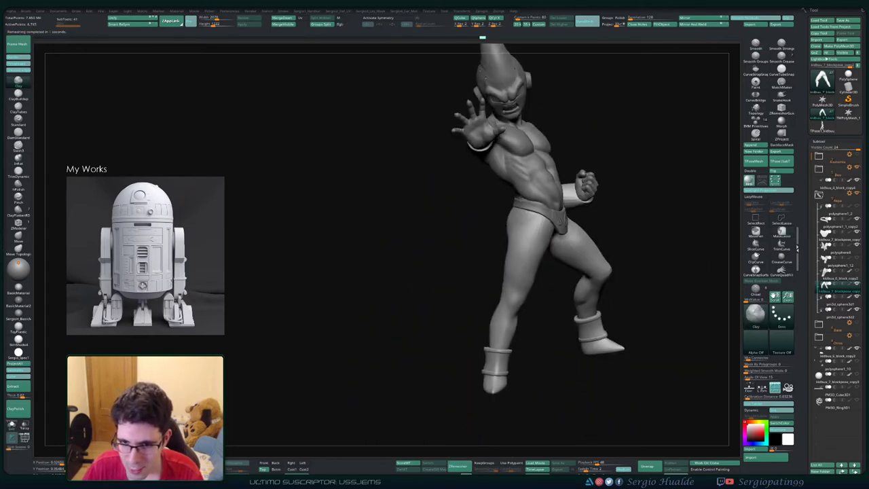
- Reshape the straight leg's shin and calf above the boot with the Move brush, then smooth the area
mouse_move(611, 271)
right_mouse_down()
mouse_move(544, 271)
mouse_move(537, 289)
right_mouse_up()
key("b")
key("m")
key("v")
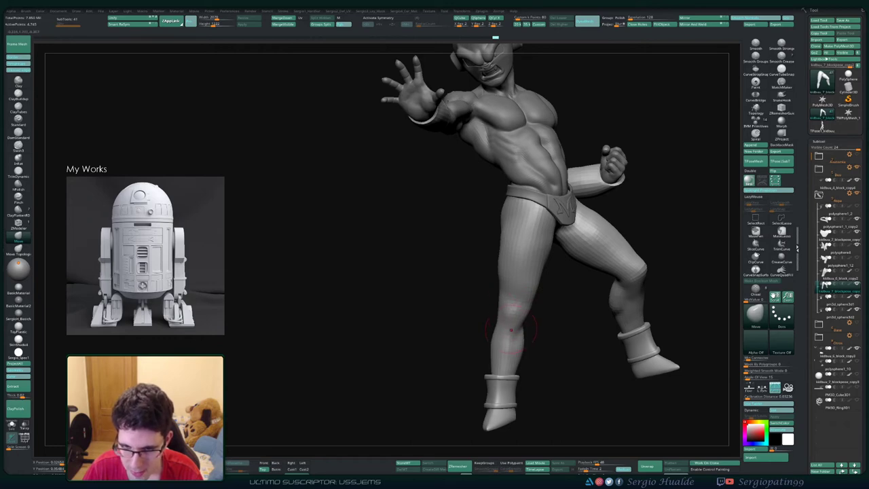
right_click_drag(512, 330, 527, 339)
left_click_drag(508, 362, 496, 360)
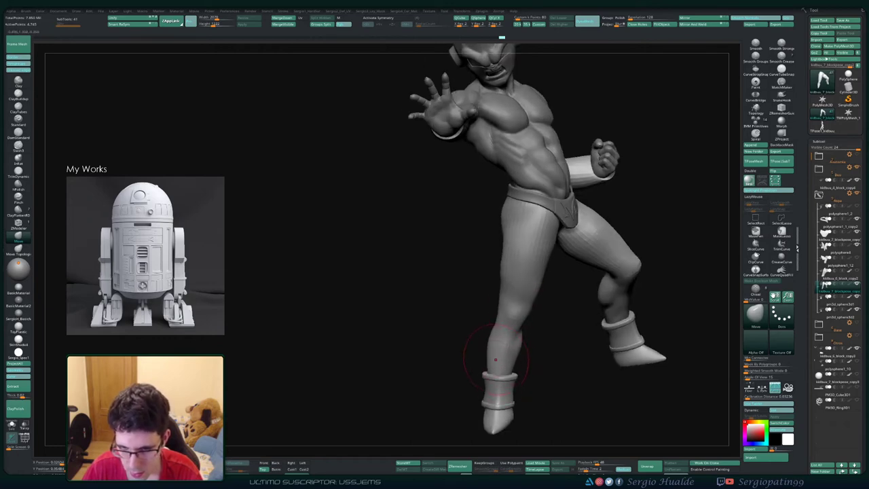
mouse_move(501, 360)
right_mouse_down()
mouse_move(484, 359)
mouse_move(504, 369)
mouse_move(490, 379)
right_mouse_up()
key("s")
mouse_move(490, 379)
left_mouse_down()
mouse_move(480, 367)
mouse_move(508, 370)
left_mouse_up()
key("s")
right_click_drag(508, 368, 511, 360)
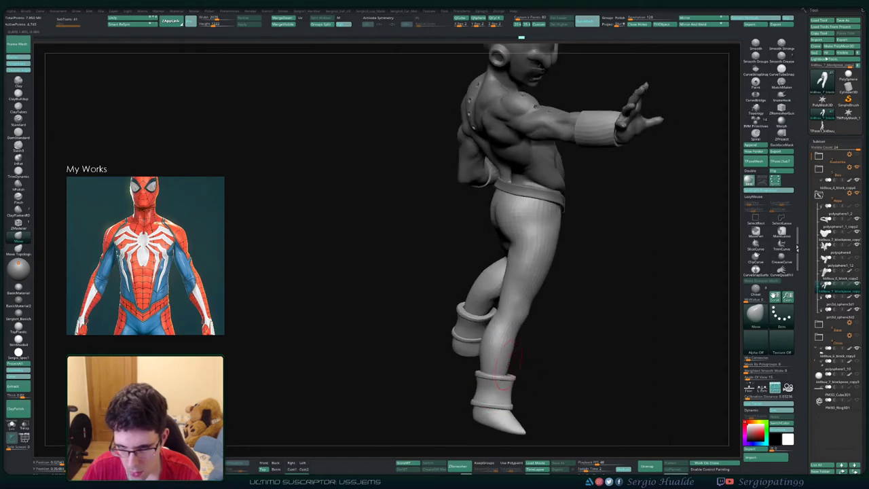
mouse_move(510, 351)
left_mouse_down("shift")
mouse_move(503, 345)
mouse_move(508, 350)
left_mouse_up("shift")
- Mask all of the legs except the straight leg's thigh and knee with a lasso, and soften the mask's edges
mouse_move(537, 351)
right_mouse_down()
mouse_move(506, 349)
mouse_move(506, 298)
mouse_move(544, 289)
right_mouse_up()
mouse_move(547, 280)
left_mouse_down("ctrl")
mouse_move(466, 305)
mouse_move(538, 342)
left_mouse_up("ctrl")
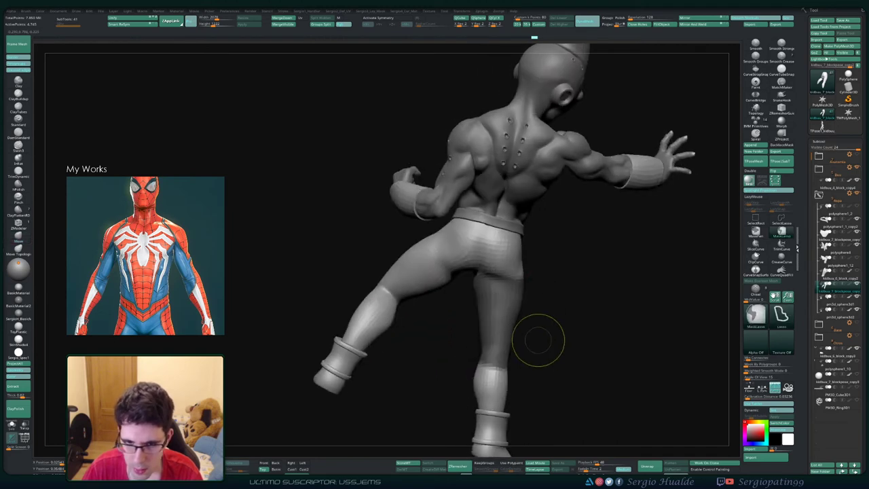
left_click(547, 330, "ctrl")
right_click_drag(549, 327, 511, 311)
key("s")
left_click_drag(511, 311, 509, 310)
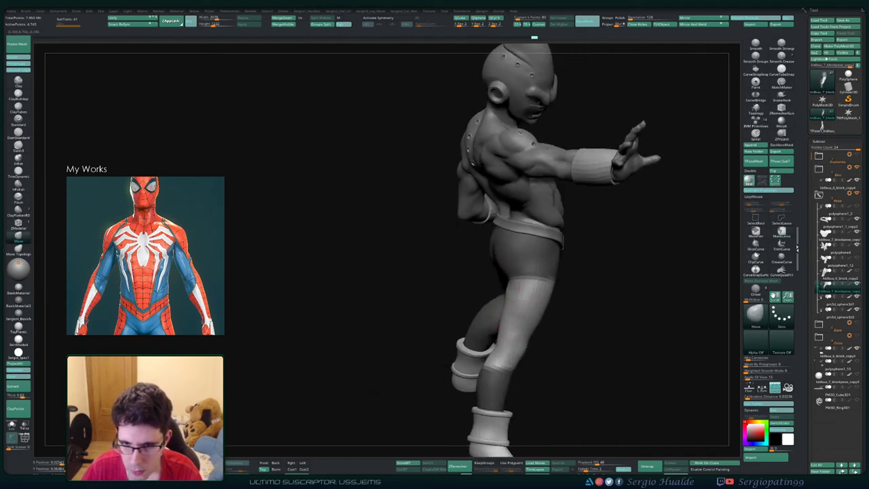
left_click(507, 293, "ctrl")
right_click_drag(507, 293, 540, 307)
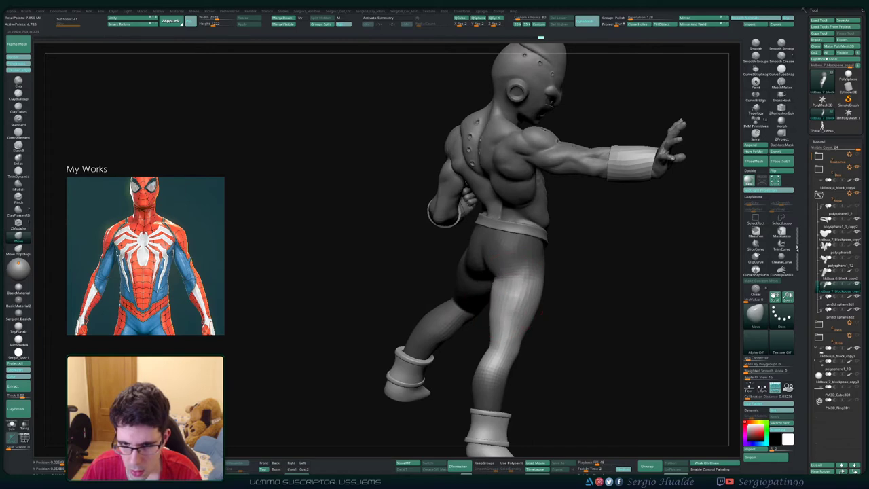
- Reshape the unmasked back of the straight leg's thigh and knee with the Move brush and smooth the upper thigh
left_click_drag(497, 316, 490, 317)
right_click_drag(486, 317, 512, 310)
mouse_move(505, 304)
left_mouse_down()
mouse_move(519, 299)
mouse_move(485, 292)
left_mouse_up()
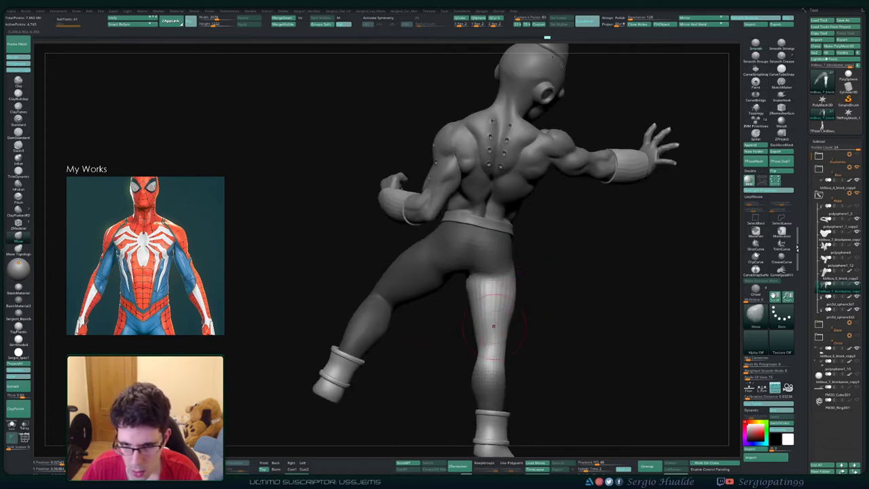
right_click_drag(491, 293, 511, 284)
left_click_drag(508, 271, 489, 280, "shift")
right_click_drag(527, 316, 501, 329)
left_click_drag(508, 334, 505, 333)
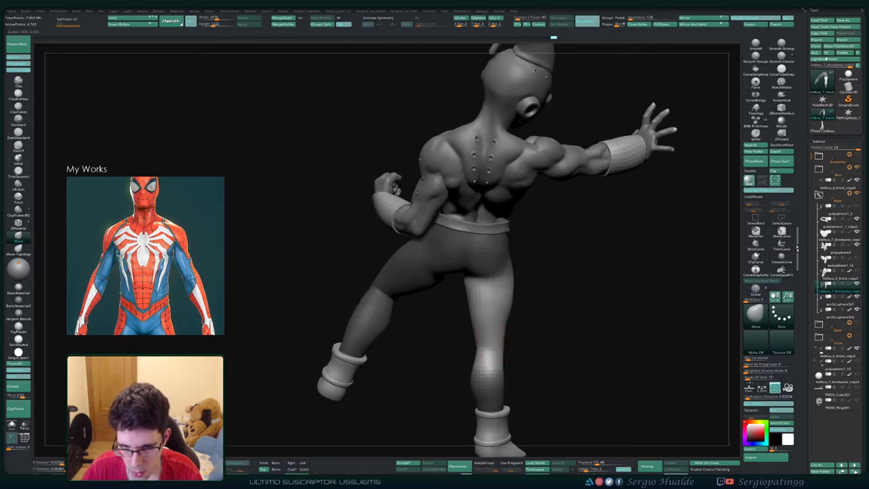
right_click_drag(496, 334, 529, 335)
key("b")
key("c")
key("l")
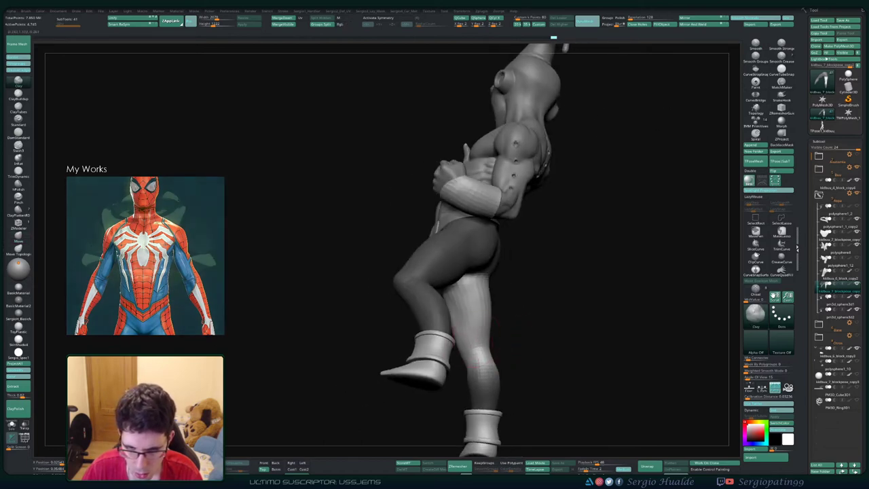
right_click_drag(409, 307, 495, 319)
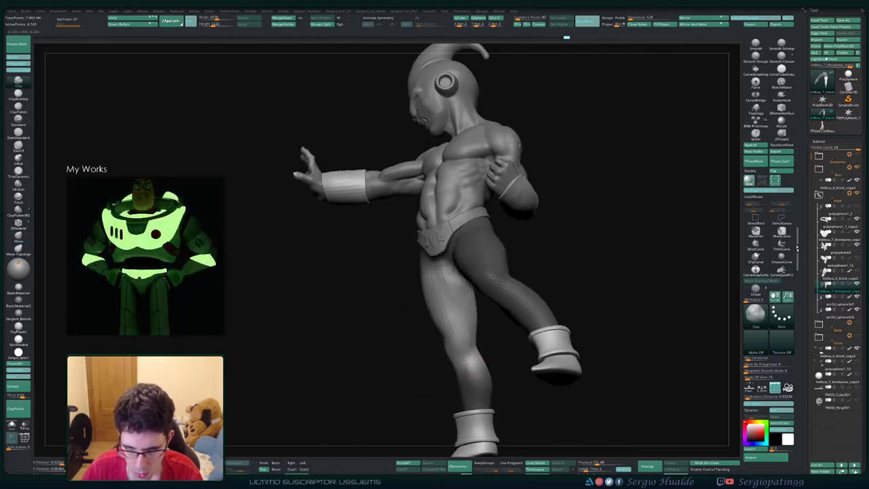
right_click_drag(460, 357, 508, 355)
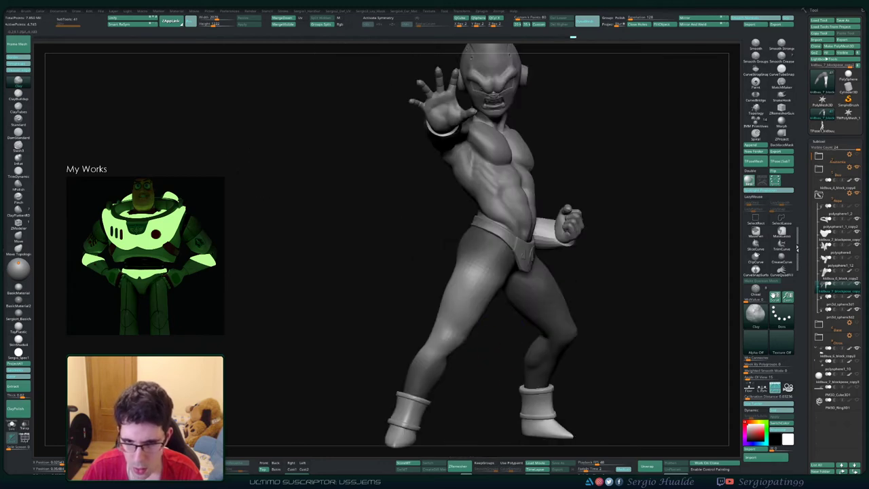
- Clear the mask and reshape the straight leg's outer thigh and hip with the Move brush
key("b")
key("m")
key("v")
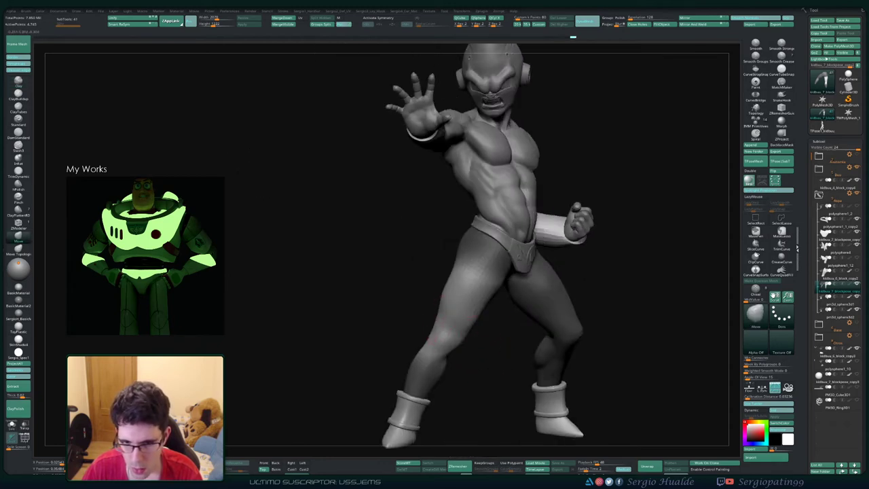
key("shift+d")
left_click_drag(453, 280, 438, 289)
right_click_drag(438, 290, 506, 283)
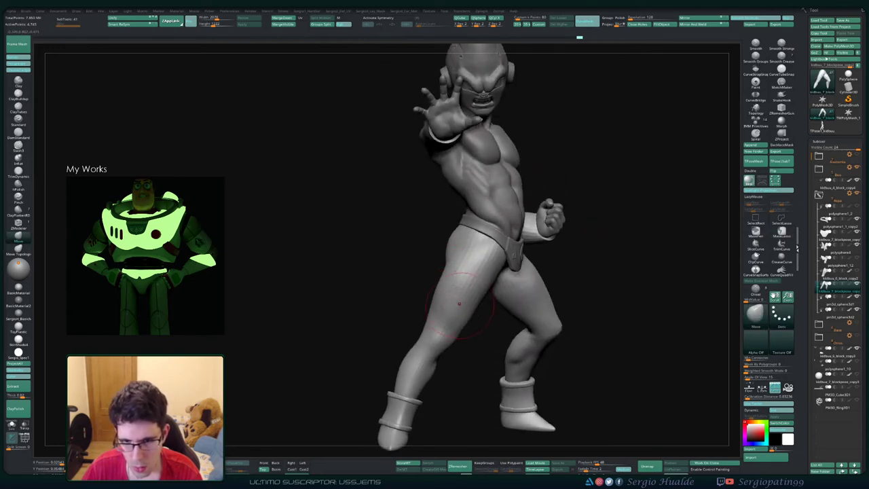
right_click_drag(460, 303, 428, 302)
left_click_drag(478, 269, 486, 262)
mouse_move(474, 359)
right_mouse_down("ctrl")
mouse_move(468, 330)
mouse_move(497, 326)
mouse_move(518, 309)
mouse_move(514, 282)
mouse_move(452, 307)
mouse_move(449, 278)
mouse_move(520, 290)
mouse_move(501, 286)
mouse_move(492, 307)
mouse_move(466, 302)
mouse_move(471, 298)
right_mouse_up("ctrl")
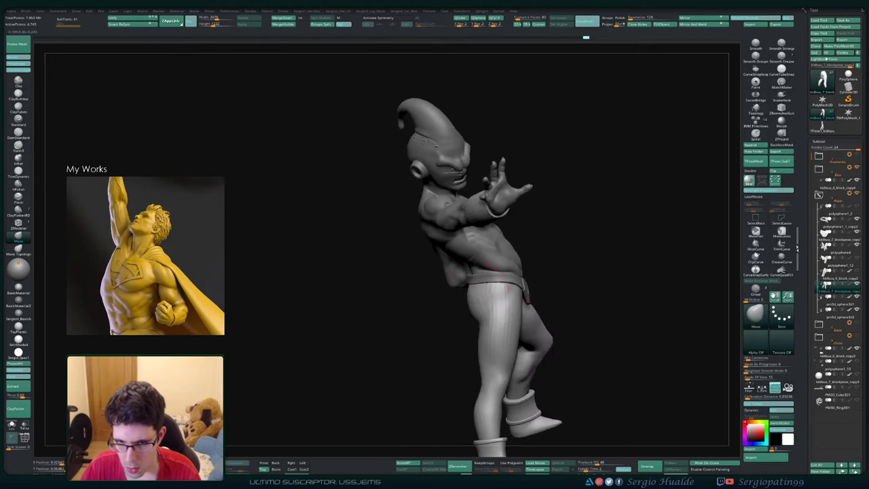
- Adjust the straight leg's rear silhouette along the thigh, knee and outer calf with the Move brush
mouse_move(506, 335)
right_mouse_down("ctrl")
mouse_move(504, 318)
mouse_move(523, 313)
mouse_move(519, 321)
mouse_move(517, 307)
mouse_move(492, 309)
mouse_move(501, 307)
mouse_move(506, 319)
mouse_move(461, 346)
right_mouse_up("ctrl")
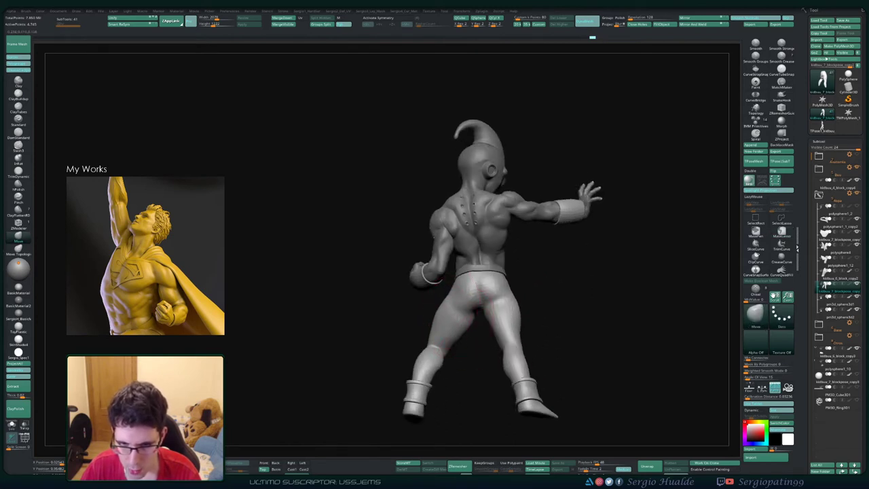
left_click_drag(503, 312, 499, 307)
right_click_drag(500, 310, 514, 315)
left_click_drag(502, 330, 496, 332)
right_click_drag(512, 342, 550, 357)
left_click_drag(538, 363, 532, 364)
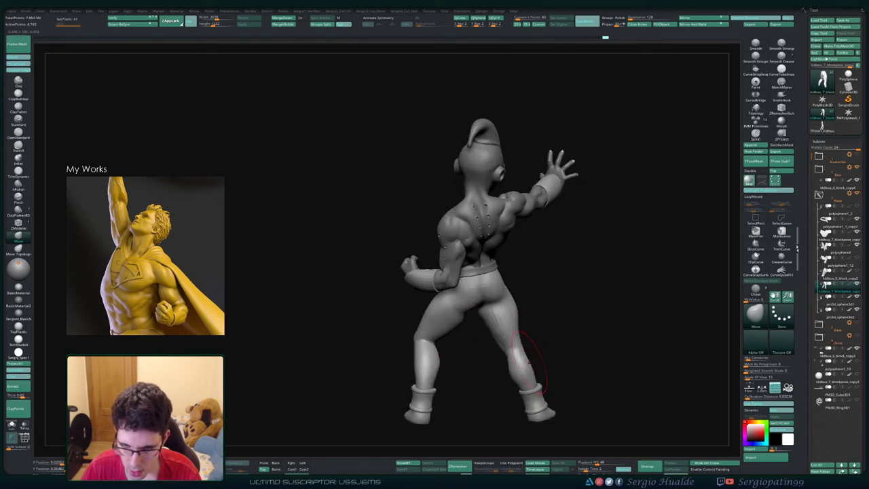
- Resize the Move brush and refine the back contour of the straight leg's calf above the boot
key("s")
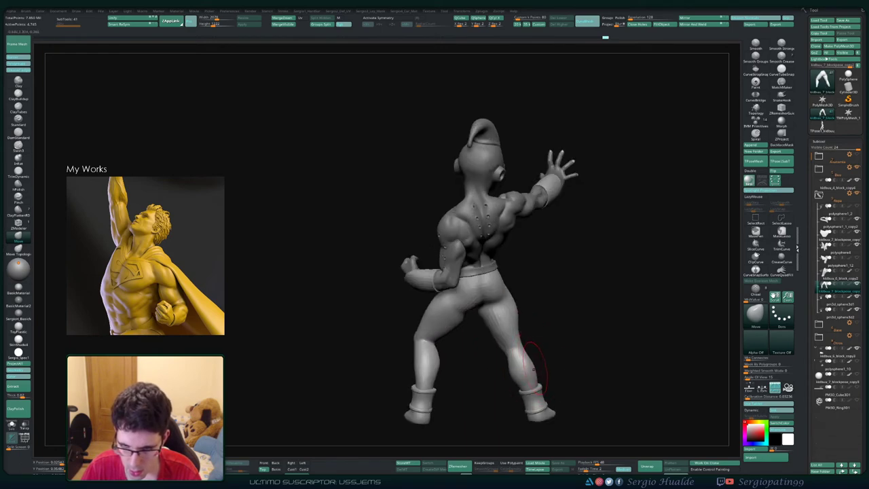
right_click_drag(565, 352, 502, 356)
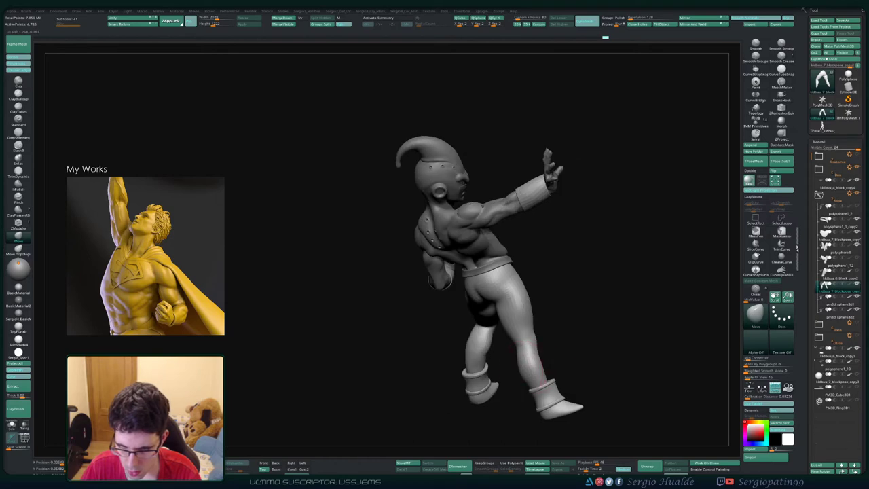
left_click_drag(527, 364, 521, 365)
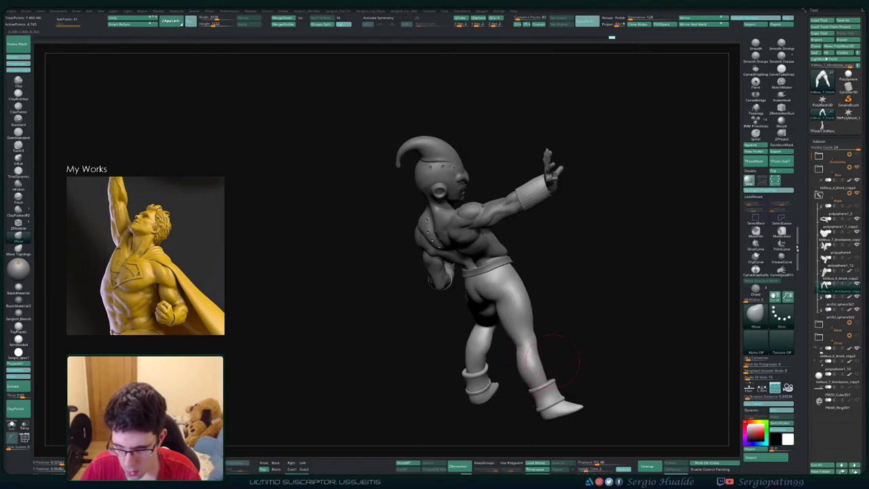
right_click_drag(553, 362, 534, 371)
left_click_drag(523, 368, 527, 366)
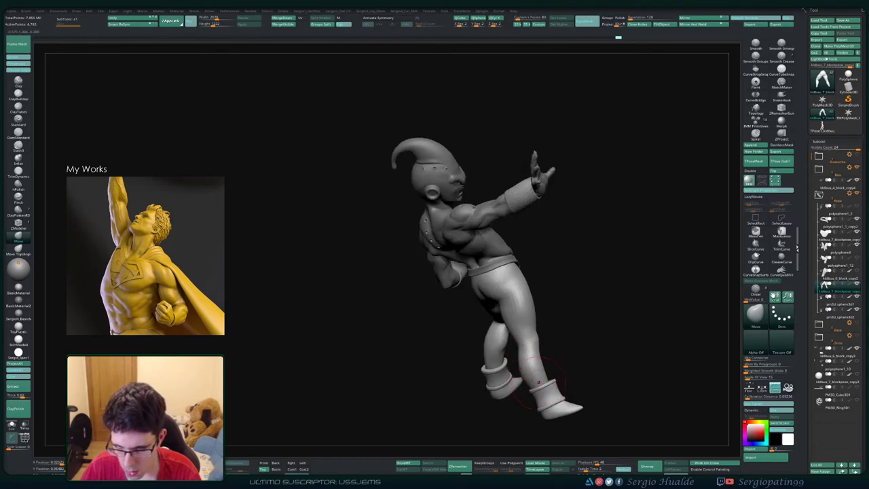
right_click_drag(575, 367, 521, 378)
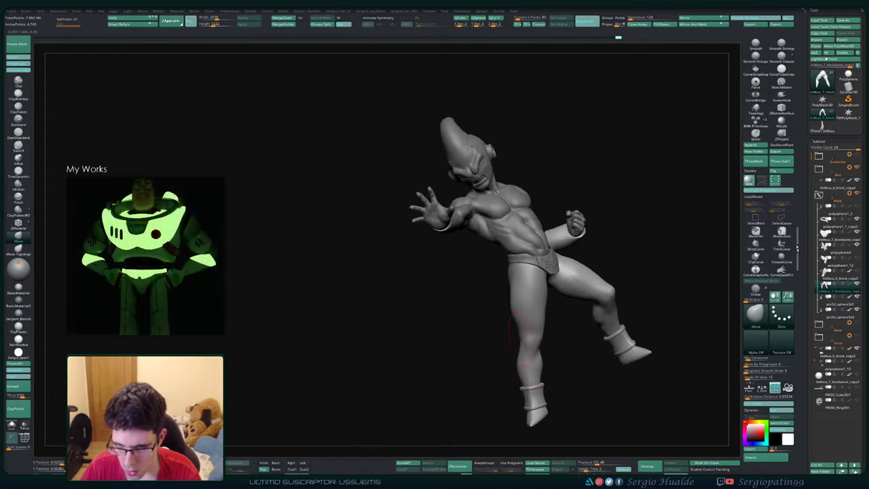
- Refine the volume and outline of the figure's right thigh with the Clay and Move brushes
mouse_move(515, 293)
right_mouse_down()
mouse_move(508, 299)
mouse_move(561, 307)
right_mouse_up()
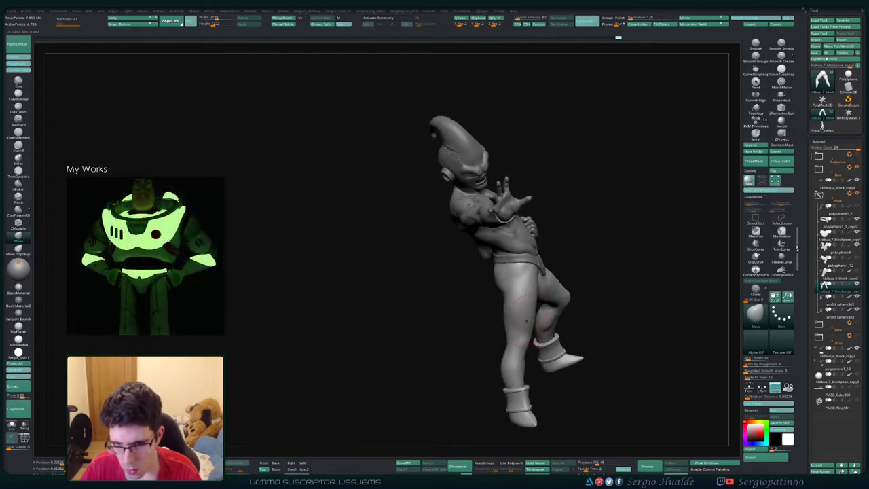
key("1")
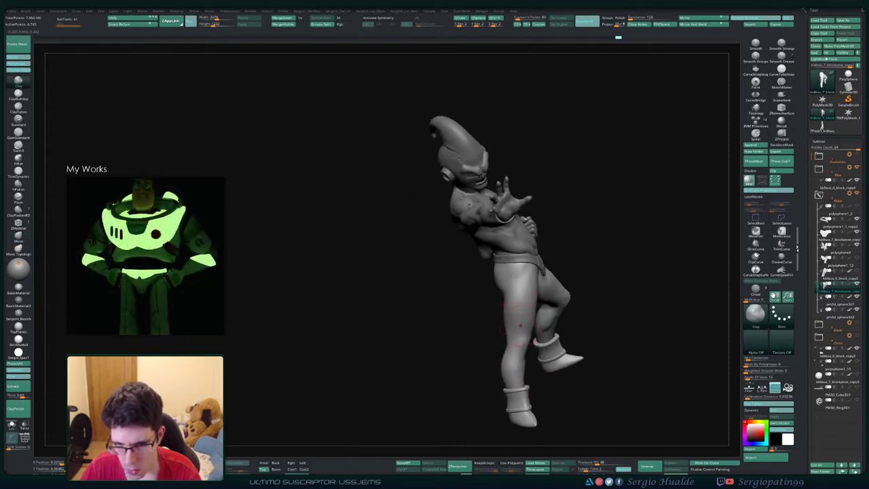
key("shift")
right_click_drag(518, 339, 467, 286)
mouse_move(527, 267)
right_mouse_down()
mouse_move(517, 299)
mouse_move(598, 279)
right_mouse_up()
key("2")
mouse_move(517, 250)
right_mouse_down("ctrl")
mouse_move(521, 282)
mouse_move(592, 284)
right_mouse_up("ctrl")
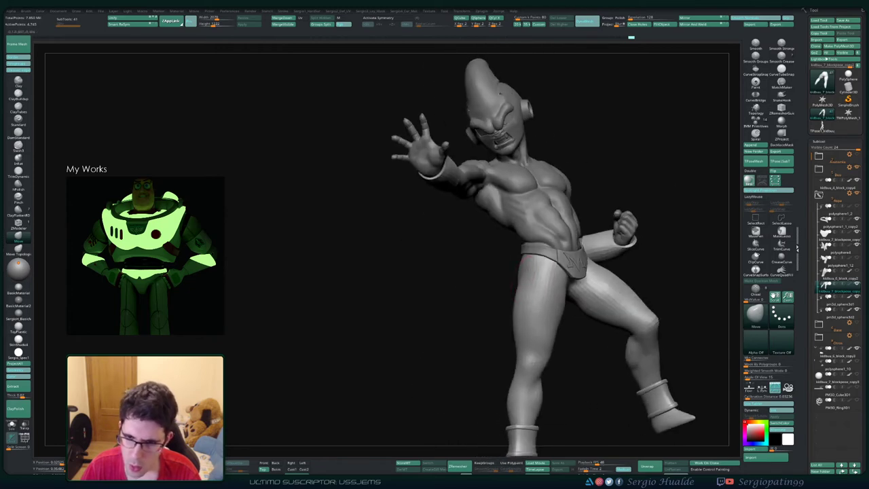
mouse_move(537, 309)
right_mouse_down("ctrl")
mouse_move(530, 278)
mouse_move(521, 309)
mouse_move(525, 318)
mouse_move(541, 309)
mouse_move(524, 251)
right_mouse_up("ctrl")
right_click_drag(524, 252, 491, 272)
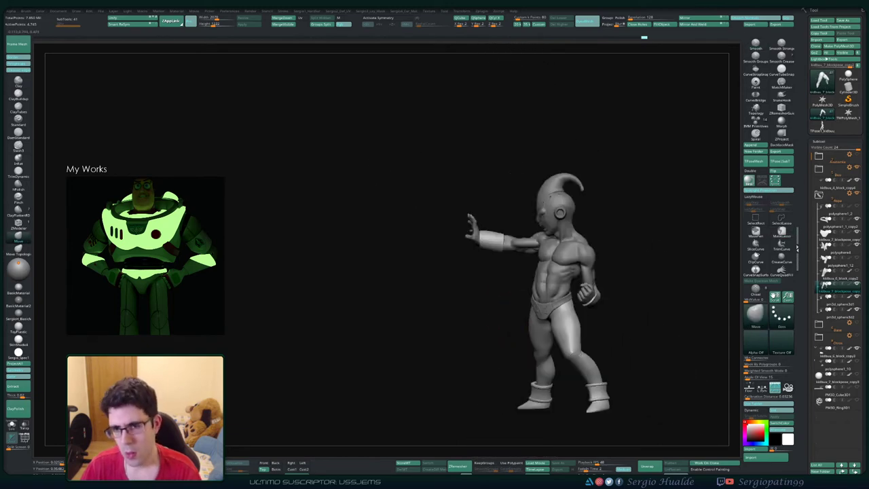
mouse_move(531, 320)
right_mouse_down("alt")
mouse_move(515, 292)
mouse_move(573, 306)
mouse_move(607, 329)
mouse_move(620, 322)
right_mouse_up("alt")
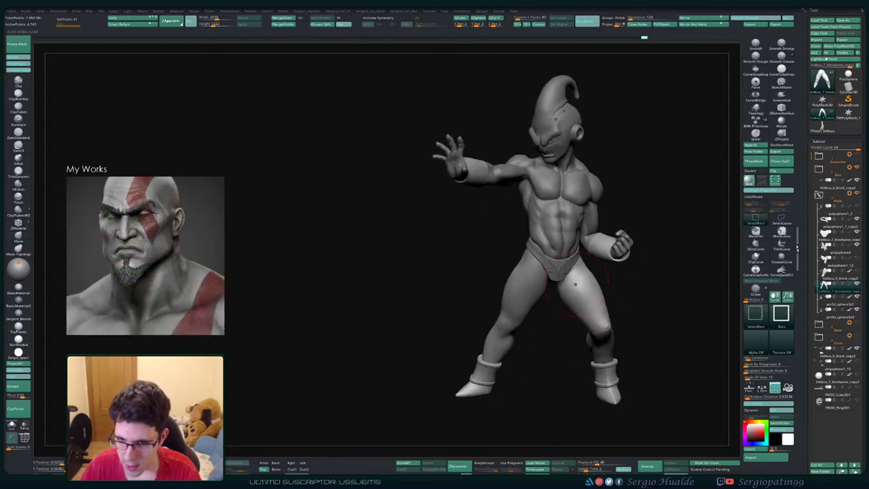
- Define the front of the figure's left thigh with DamStandard and smooth the strokes down toward the knee
key("ctrl+shift+d")
right_click_drag(563, 282, 572, 278)
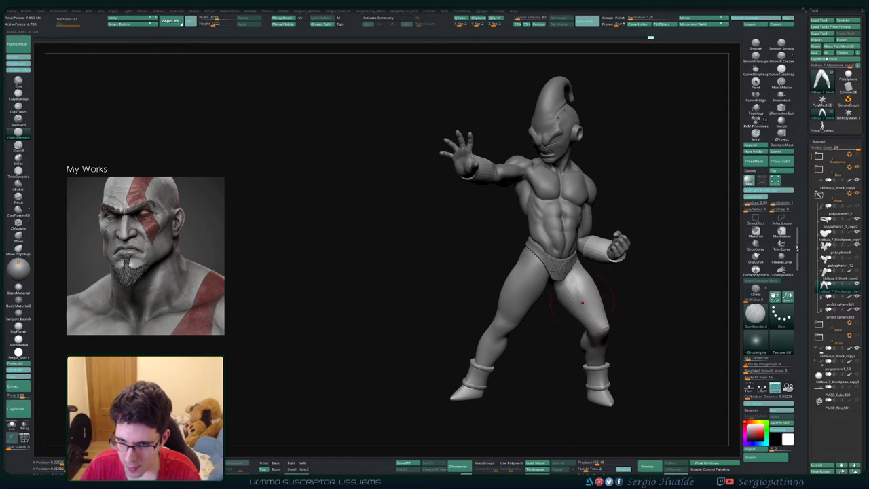
right_click_drag(599, 363, 585, 349)
left_click_drag(577, 292, 588, 317, "shift")
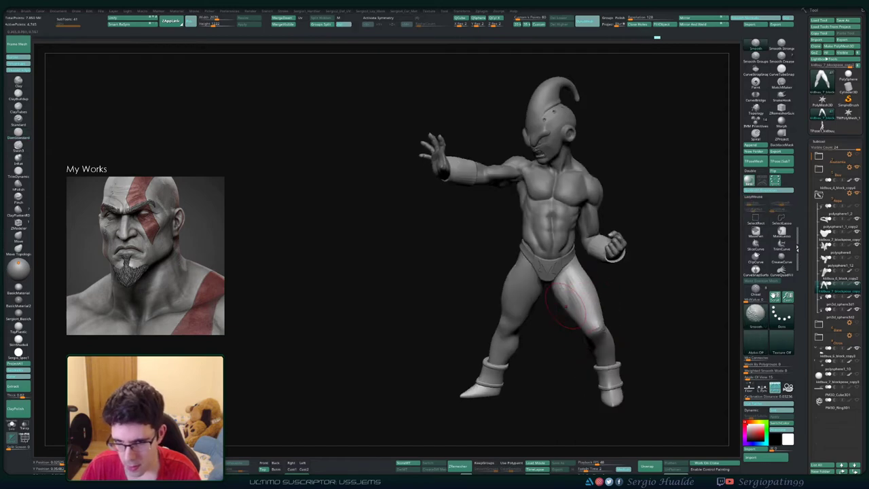
mouse_move(563, 286)
left_mouse_down("shift")
mouse_move(573, 274)
mouse_move(584, 307)
left_mouse_up("shift")
mouse_move(590, 333)
right_mouse_down()
mouse_move(606, 336)
mouse_move(609, 314)
right_mouse_up()
mouse_move(609, 314)
right_mouse_down()
mouse_move(629, 311)
mouse_move(614, 276)
right_mouse_up()
right_click_drag(615, 275, 611, 312, "ctrl")
- Reshape the figure's left upper thigh and hip contour with the Move brush
key("b")
key("m")
key("v")
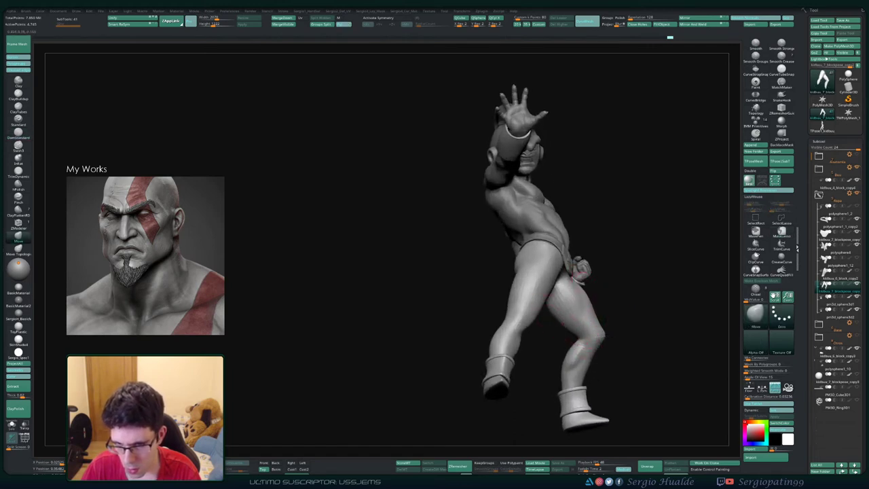
mouse_move(613, 299)
right_mouse_down()
mouse_move(599, 313)
mouse_move(576, 304)
right_mouse_up()
left_click_drag(601, 275, 609, 270)
mouse_move(591, 292)
right_mouse_down()
mouse_move(614, 293)
mouse_move(579, 316)
right_mouse_up()
key("s")
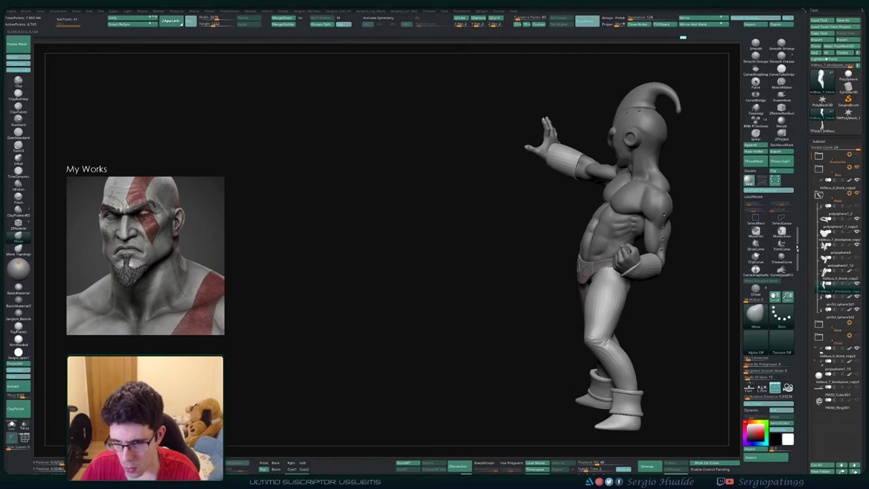
mouse_move(592, 281)
right_mouse_down()
mouse_move(586, 287)
mouse_move(602, 295)
right_mouse_up()
- Adjust the left thigh and knee profile in side view with the Move brush, undoing an unwanted stroke
left_click_drag(602, 307, 598, 311)
mouse_move(598, 311)
right_mouse_down()
mouse_move(589, 315)
mouse_move(610, 340)
mouse_move(612, 330)
right_mouse_up()
mouse_move(611, 330)
right_mouse_down()
mouse_move(603, 329)
mouse_move(615, 346)
mouse_move(627, 343)
mouse_move(552, 335)
mouse_move(600, 346)
right_mouse_up()
key("ctrl+z")
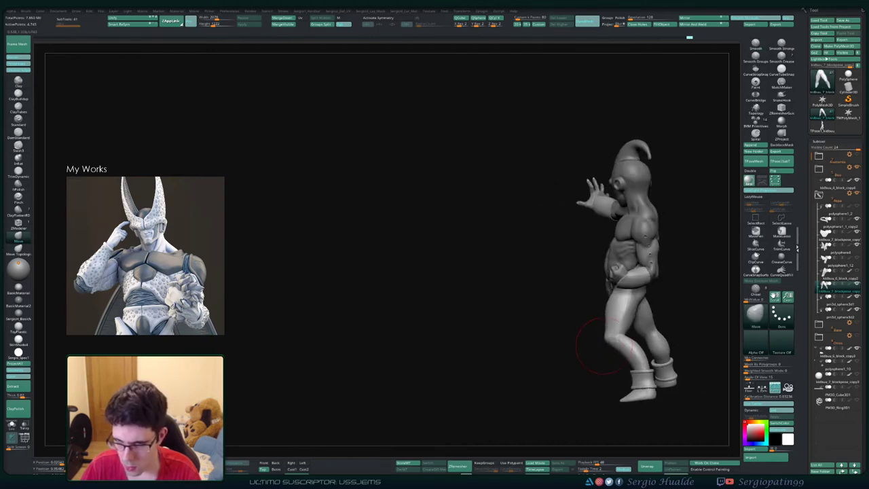
left_click_drag(610, 344, 616, 331)
mouse_move(616, 333)
right_mouse_down()
mouse_move(672, 334)
mouse_move(608, 324)
mouse_move(598, 342)
mouse_move(598, 325)
right_mouse_up()
right_click_drag(598, 325, 565, 322)
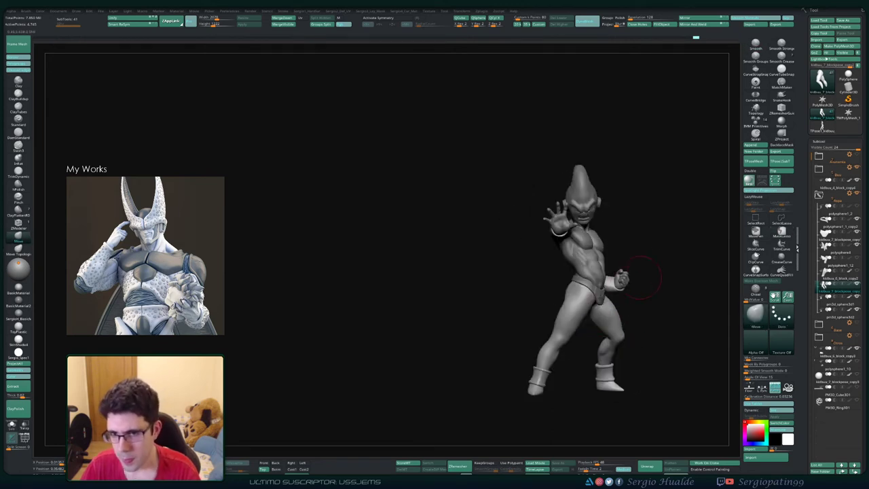
right_click_drag(642, 277, 602, 241)
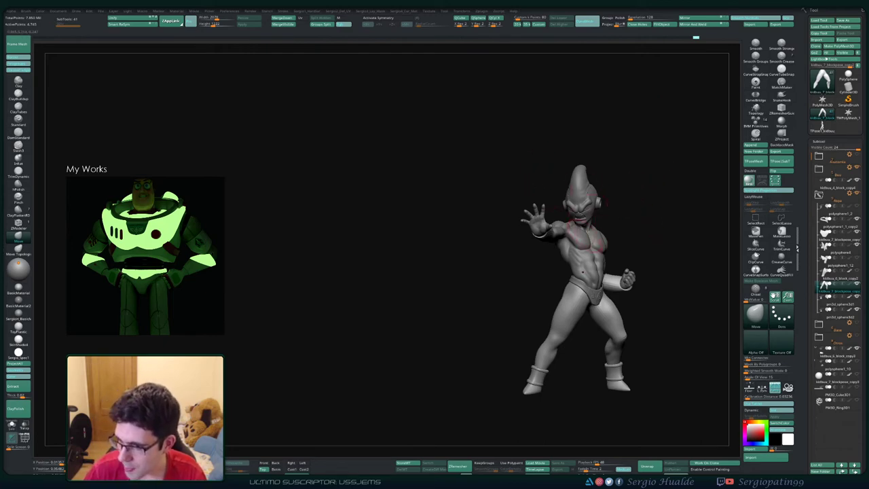
- Isolate the leg mesh and build up the area between the thighs with the Clay brush
mouse_move(656, 184)
left_mouse_down()
mouse_move(634, 219)
mouse_move(597, 218)
mouse_move(611, 221)
left_mouse_up()
mouse_move(532, 289)
right_mouse_down("ctrl")
mouse_move(533, 306)
mouse_move(499, 287)
mouse_move(526, 313)
mouse_move(513, 298)
mouse_move(508, 309)
mouse_move(531, 305)
mouse_move(543, 316)
right_mouse_up("ctrl")
key("alt+s")
key("b")
key("d")
key("s")
key("b")
key("c")
key("l")
left_click_drag(532, 312, 538, 303)
right_click_drag(538, 303, 551, 310)
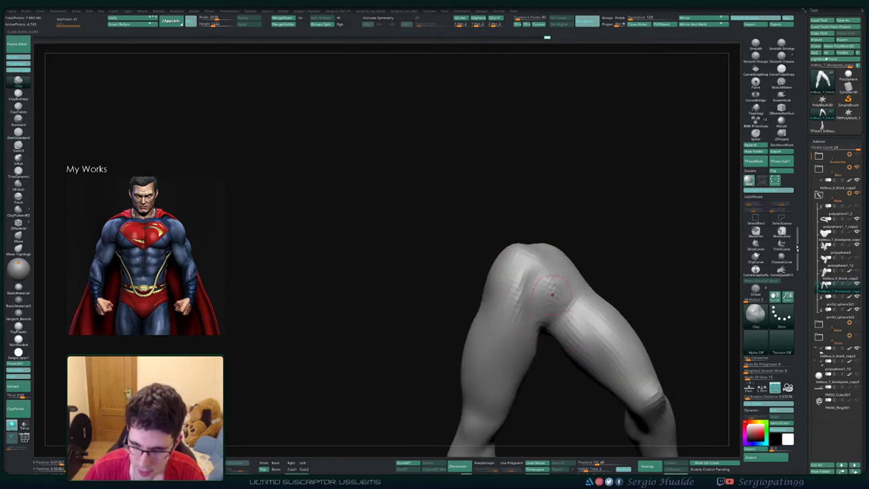
- Smooth the crotch area and the inner side of the right thigh
mouse_move(553, 295)
left_mouse_down("shift")
mouse_move(552, 286)
mouse_move(524, 314)
left_mouse_up("shift")
right_click_drag(524, 314, 525, 351)
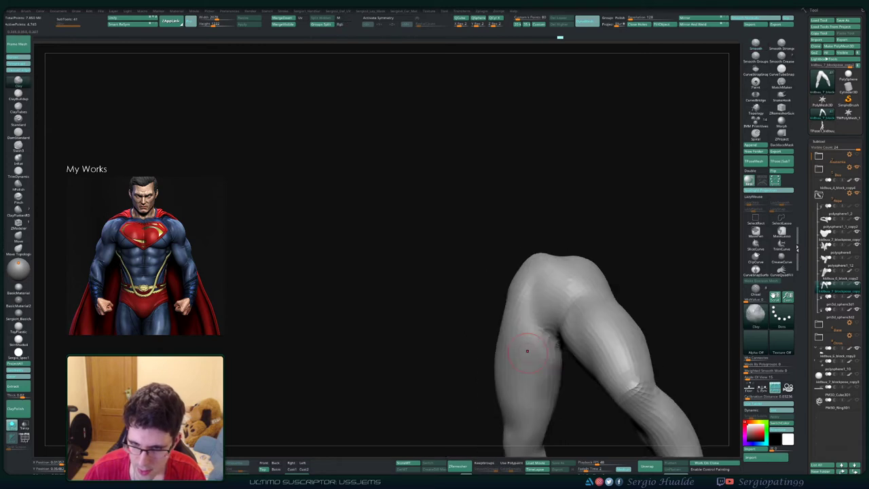
left_click_drag(533, 343, 537, 340, "shift")
mouse_move(537, 339)
right_mouse_down()
mouse_move(562, 372)
mouse_move(548, 337)
mouse_move(534, 340)
mouse_move(528, 328)
mouse_move(540, 333)
right_mouse_up()
- Adjust the inner right thigh with the Move brush and show the whole figure again
key("b")
key("m")
key("v")
mouse_move(540, 333)
right_mouse_down()
mouse_move(588, 342)
mouse_move(535, 344)
right_mouse_up()
key("alt+shift+s")
mouse_move(535, 344)
right_mouse_down("ctrl")
mouse_move(535, 358)
mouse_move(546, 358)
mouse_move(520, 348)
right_mouse_up("ctrl")
- Refine the upper front of the figure's right thigh with Clay and smooth its surface
key("b")
key("d")
key("s")
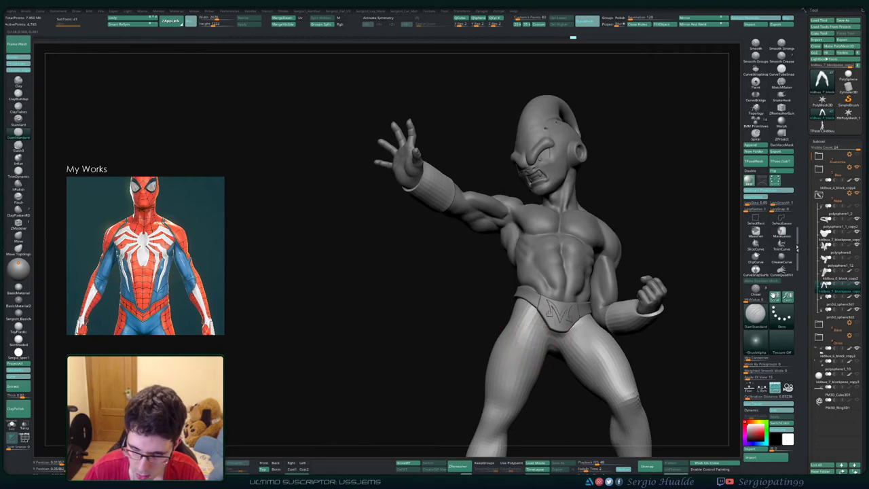
right_click_drag(527, 404, 532, 368, "alt")
right_click_drag(571, 346, 545, 330)
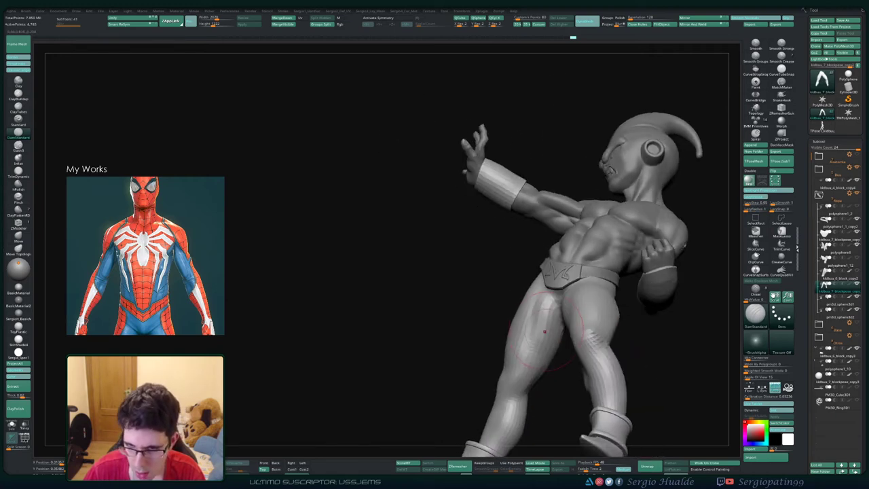
key("b")
key("m")
key("v")
key("b")
key("c")
key("l")
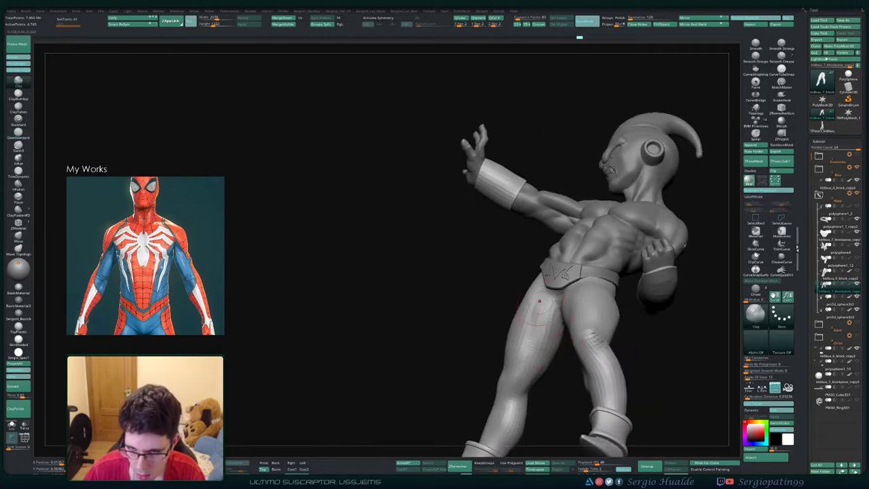
left_click_drag(551, 343, 543, 315, "shift")
right_click_drag(543, 319, 576, 333)
mouse_move(576, 333)
right_mouse_down("ctrl")
mouse_move(576, 318)
mouse_move(548, 327)
mouse_move(548, 367)
right_mouse_up("ctrl")
mouse_move(548, 367)
right_mouse_down()
mouse_move(539, 366)
mouse_move(556, 379)
right_mouse_up()
- Adjust the contour around the figure's right knee and lower thigh with the Move brush
key("b")
key("d")
key("s")
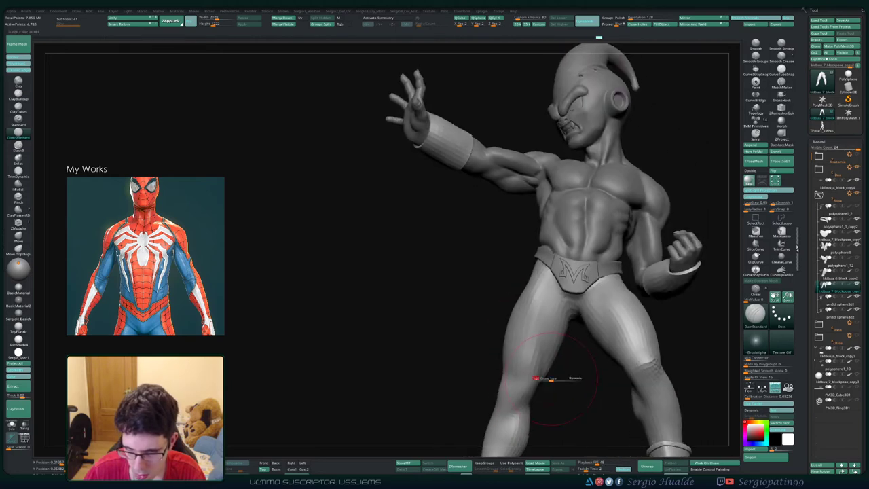
key("b")
key("m")
key("v")
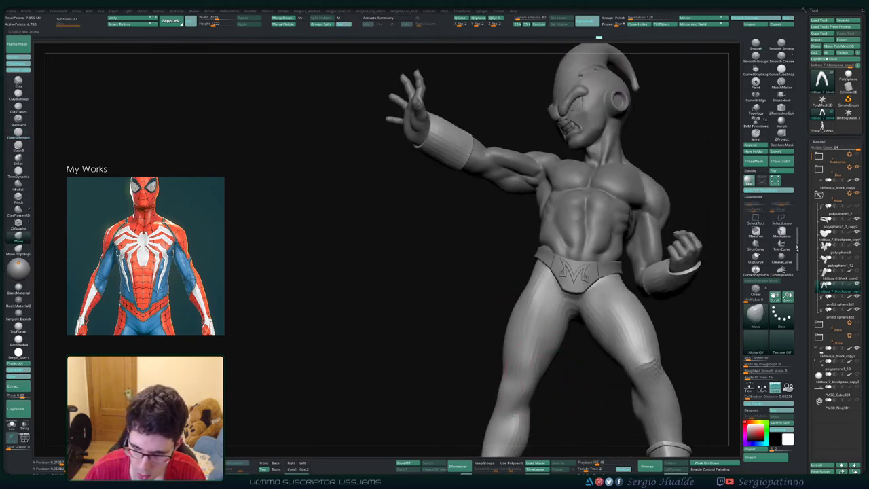
right_click_drag(546, 377, 539, 386)
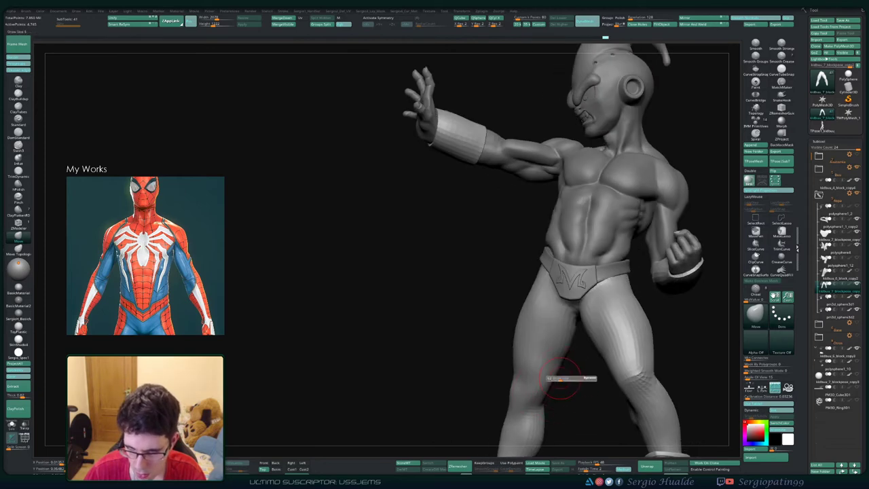
right_click_drag(567, 378, 495, 387)
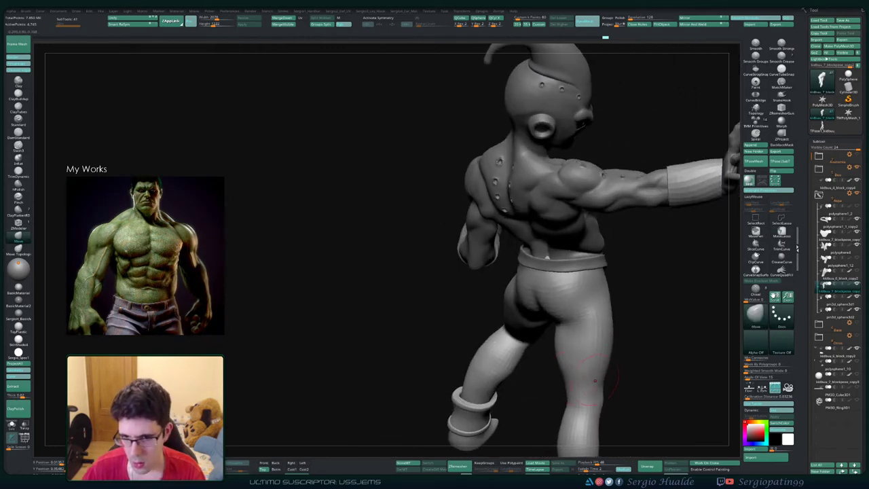
mouse_move(589, 402)
right_mouse_down("ctrl")
mouse_move(598, 361)
mouse_move(563, 304)
mouse_move(637, 324)
mouse_move(496, 283)
mouse_move(430, 294)
right_mouse_up("ctrl")
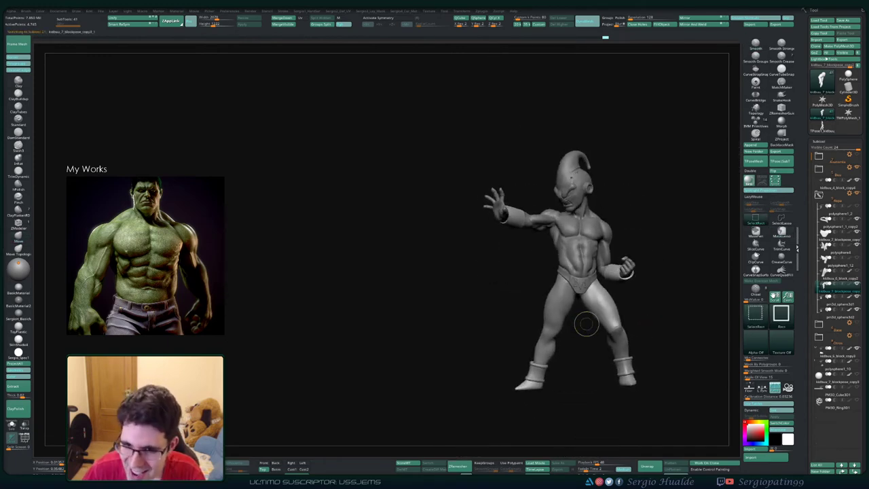
- Duplicate the leg subtool and reselect the original
key("ctrl+shift+d")
right_click_drag(578, 336, 561, 359)
left_click(830, 288)
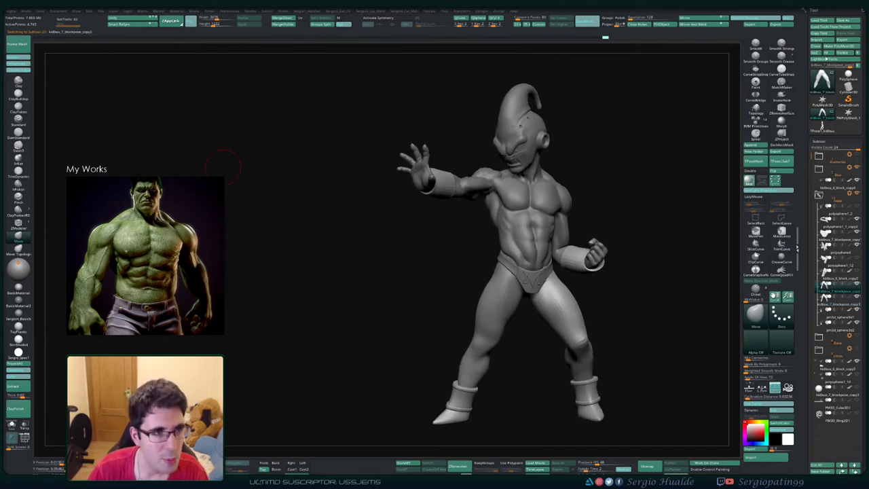
- Roll the leg subtool back to the start of its undo history, duplicate that early version, and return to the original's latest state
left_click(43, 38)
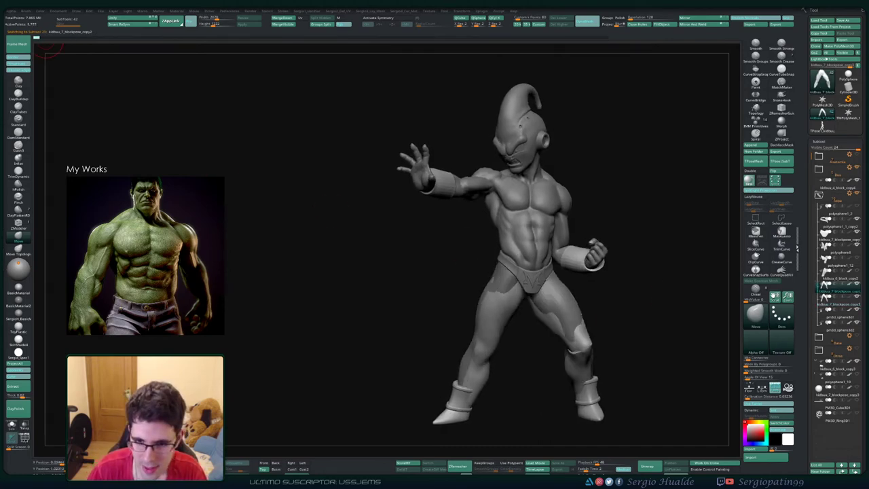
key("ctrl+shift+d")
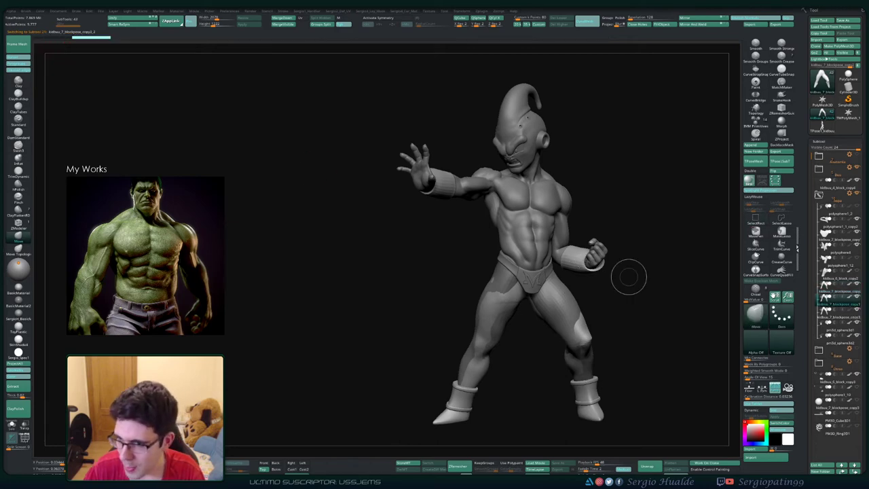
left_click(838, 287)
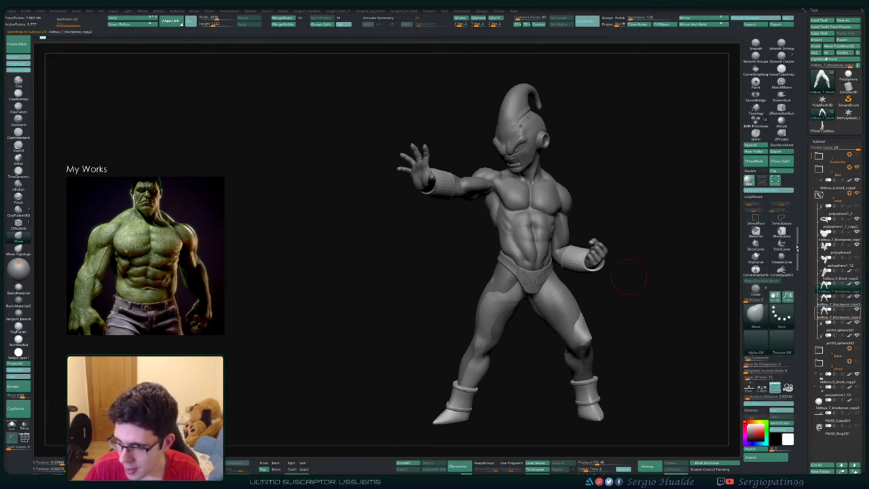
left_click(857, 310)
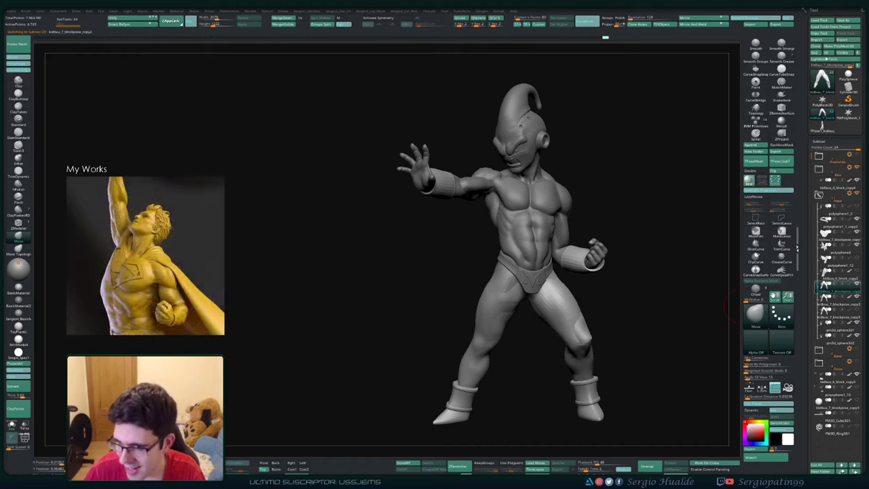
- Compare the current legs with the duplicated early version by switching between the two subtools
key("alt+Down")
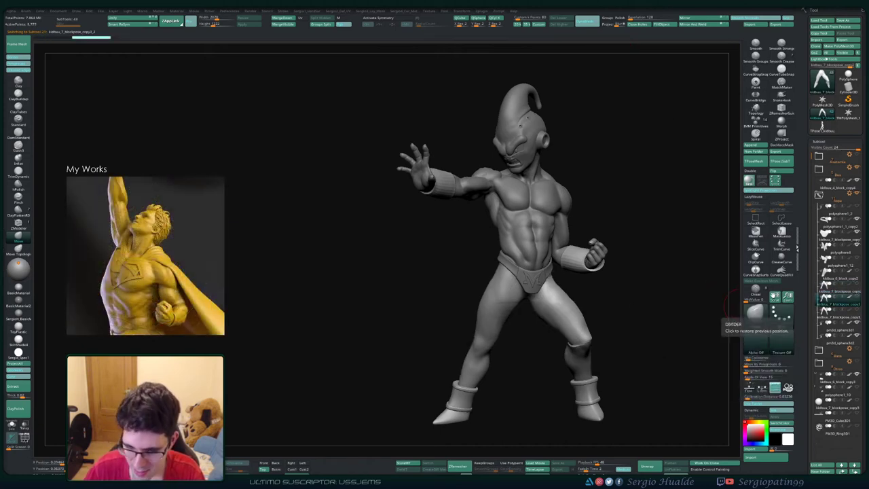
key("Up")
key("Down")
key("Up")
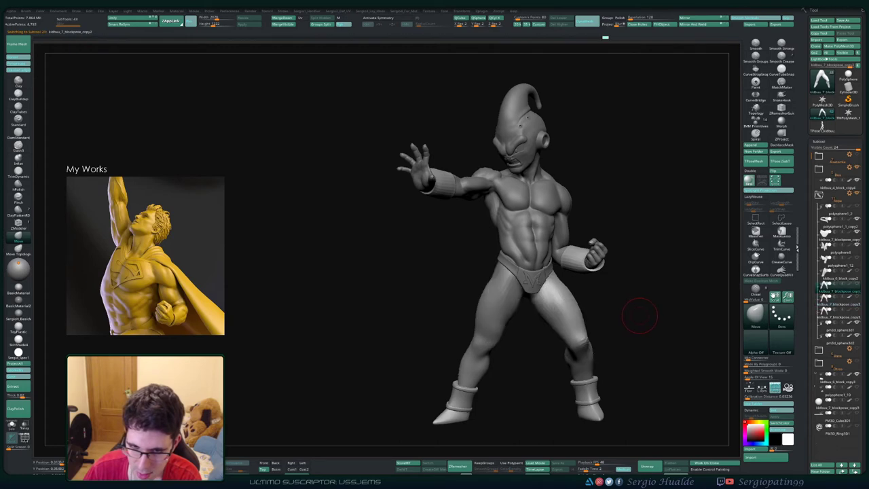
left_click_drag(634, 318, 643, 324)
- Compare the current legs with the kidbuu_6_block_copy2 pants and the early leg copy from front, side and back views
key("Down")
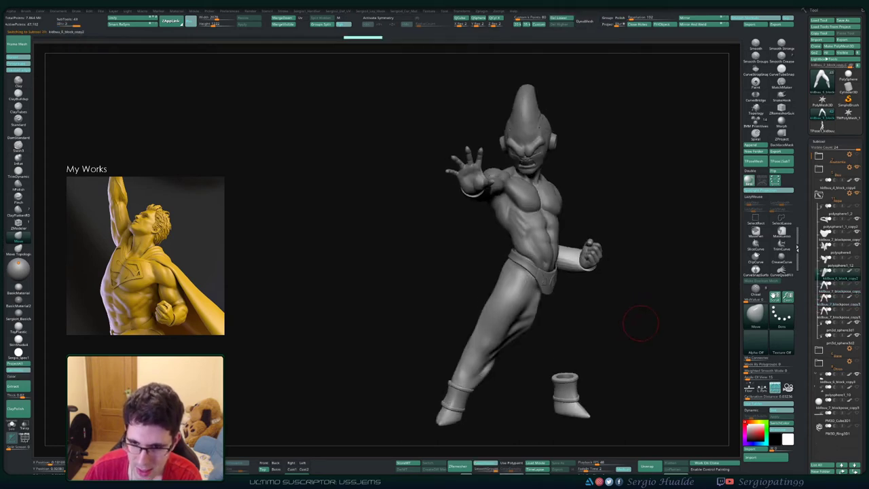
key("Up")
key("Down")
key("Up")
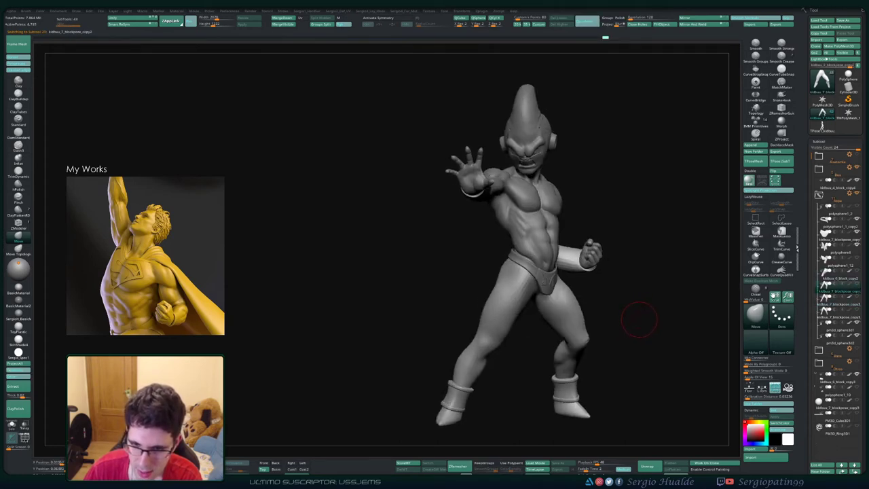
left_click_drag(639, 320, 652, 321)
key("Up")
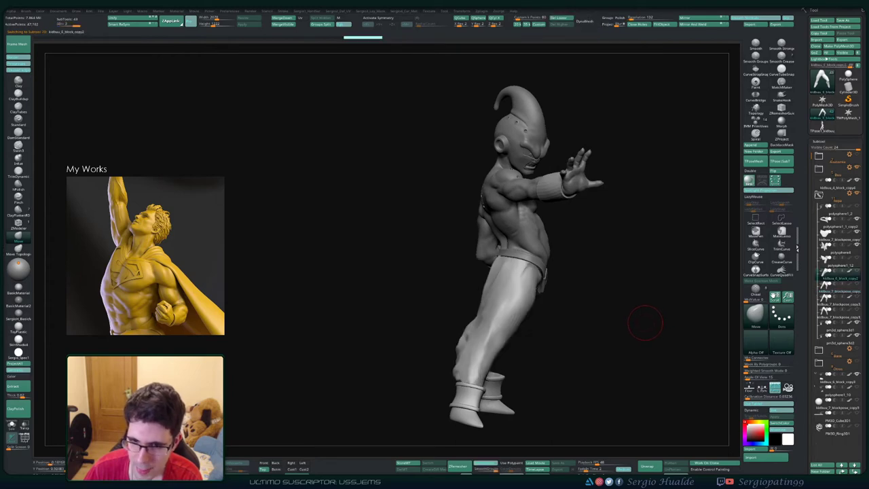
key("Down")
key("Down")
key("Up")
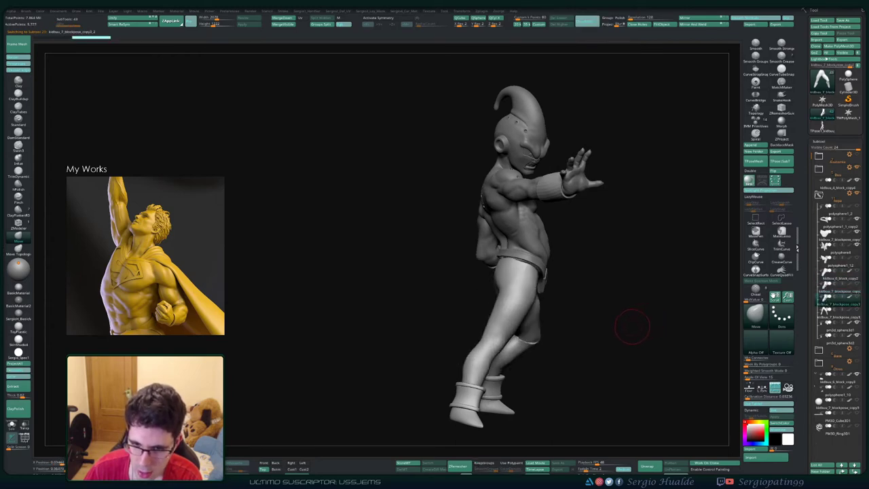
left_click_drag(627, 326, 657, 331)
key("Up")
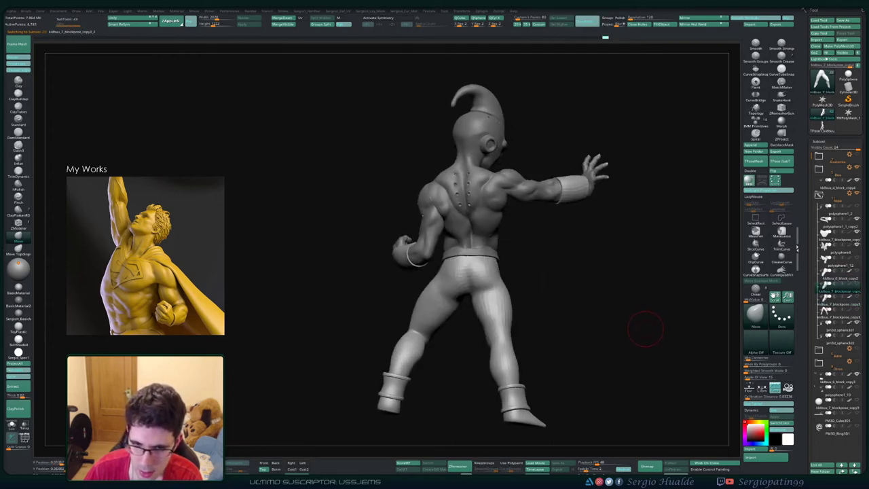
key("Up")
key("Down")
key("Up")
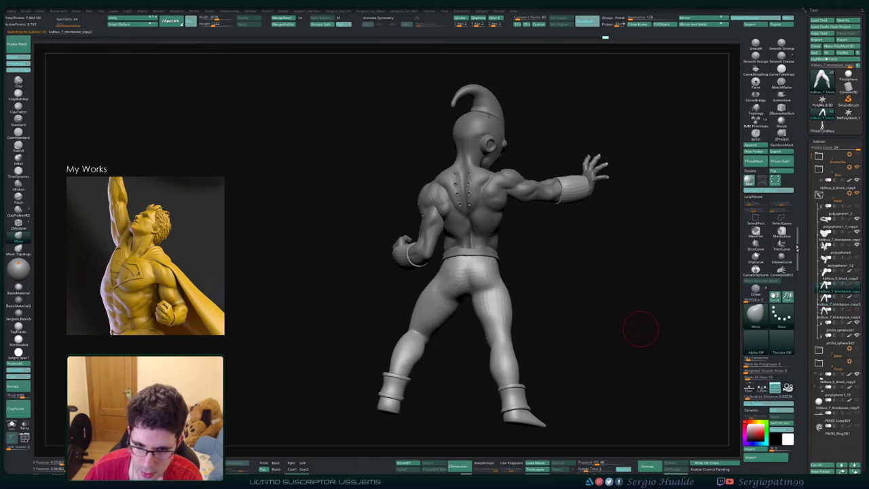
- Compare the leg versions from the front and move the selected leg copy out of its folder to the end of the subtool list
mouse_move(640, 329)
left_mouse_down()
mouse_move(585, 328)
mouse_move(637, 322)
left_mouse_up()
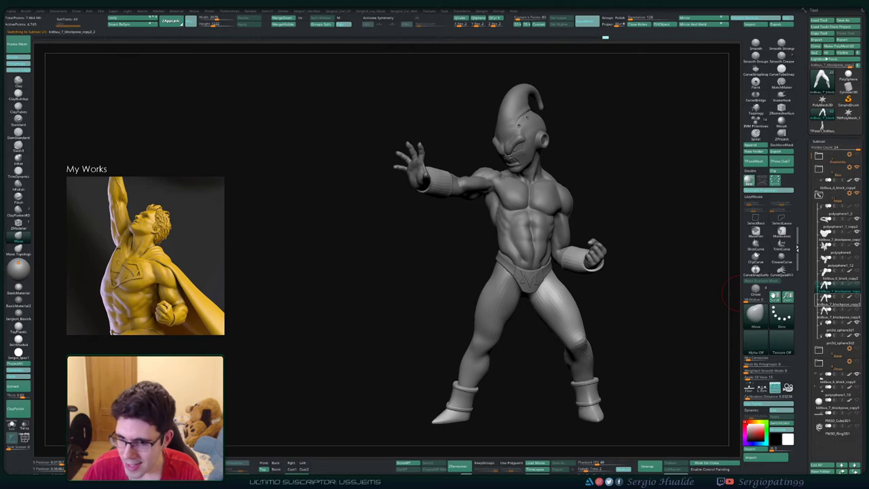
key("alt+Down")
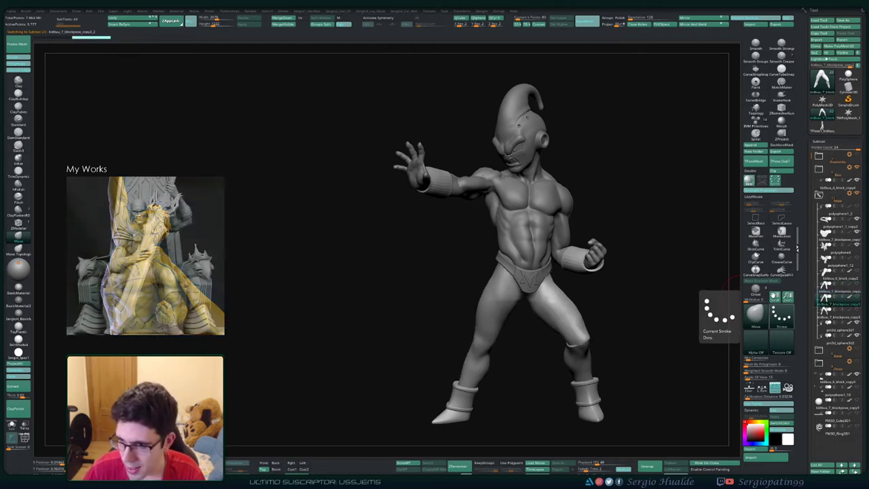
mouse_move(656, 334)
left_mouse_down()
mouse_move(639, 337)
mouse_move(658, 339)
left_mouse_up()
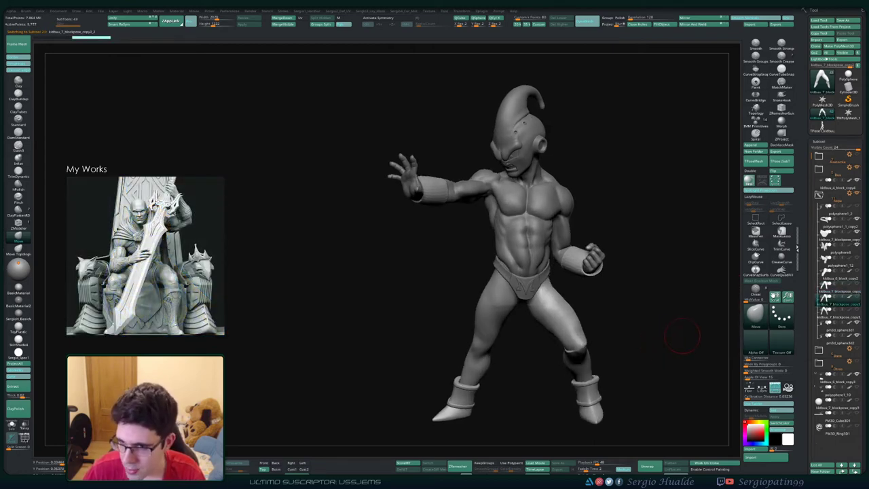
left_click_drag(838, 301, 838, 442)
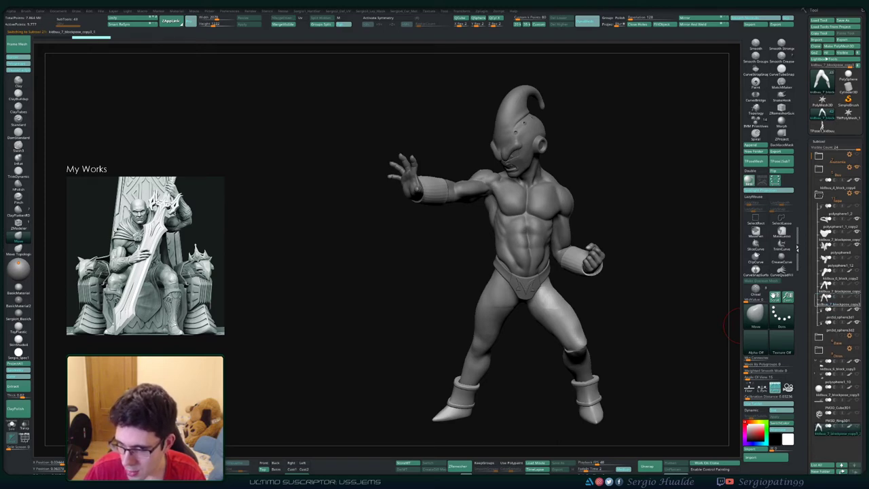
- Delete the redundant duplicate leg subtool from the folder and skip further delete confirmations until the next restart
left_click(839, 301)
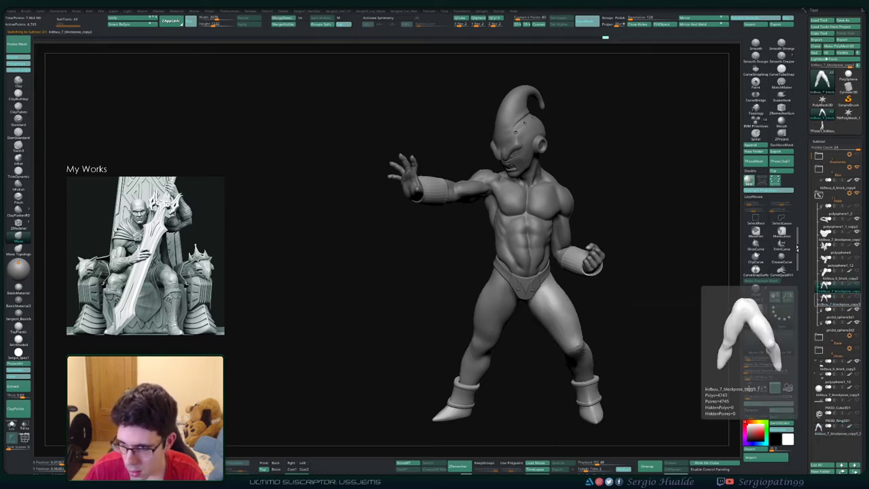
key("Delete")
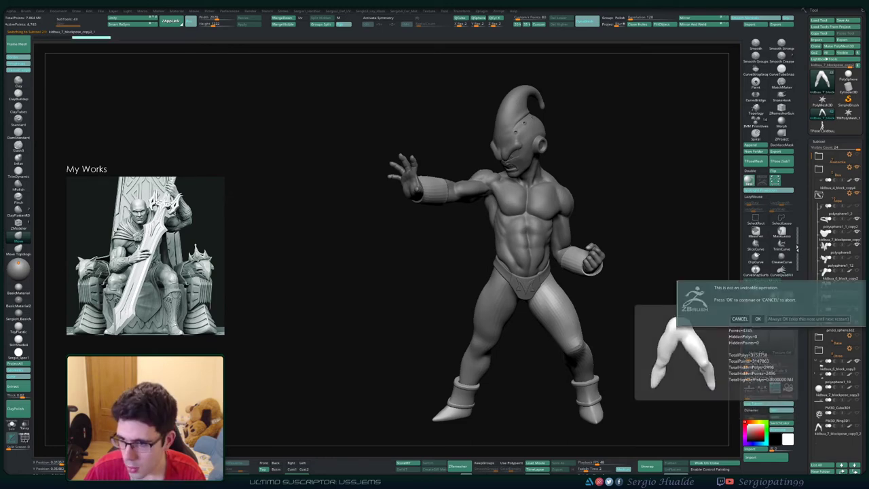
left_click(809, 319)
left_click(840, 287)
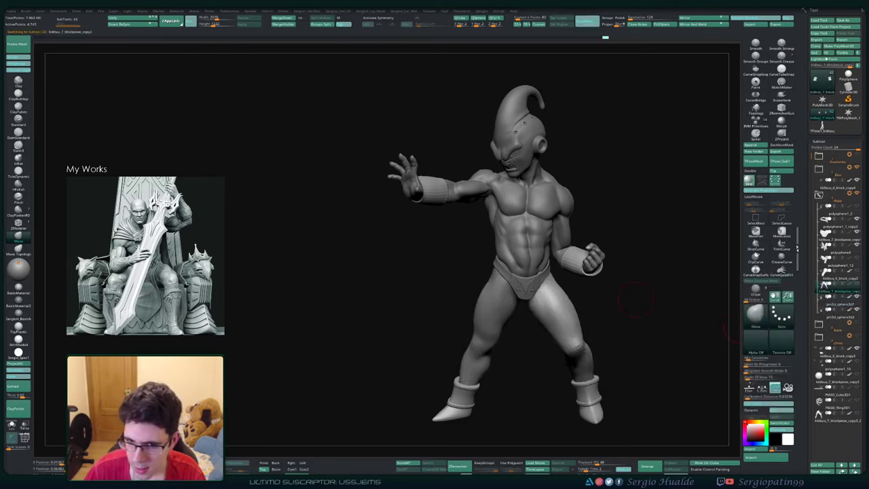
- Select the briefs subtool and make the remaining leg subtool visible on the figure
mouse_move(605, 360)
right_mouse_down("ctrl")
mouse_move(581, 310)
mouse_move(604, 290)
mouse_move(633, 292)
mouse_move(634, 334)
mouse_move(603, 328)
mouse_move(583, 340)
mouse_move(616, 338)
right_mouse_up("ctrl")
left_click(523, 307, "alt")
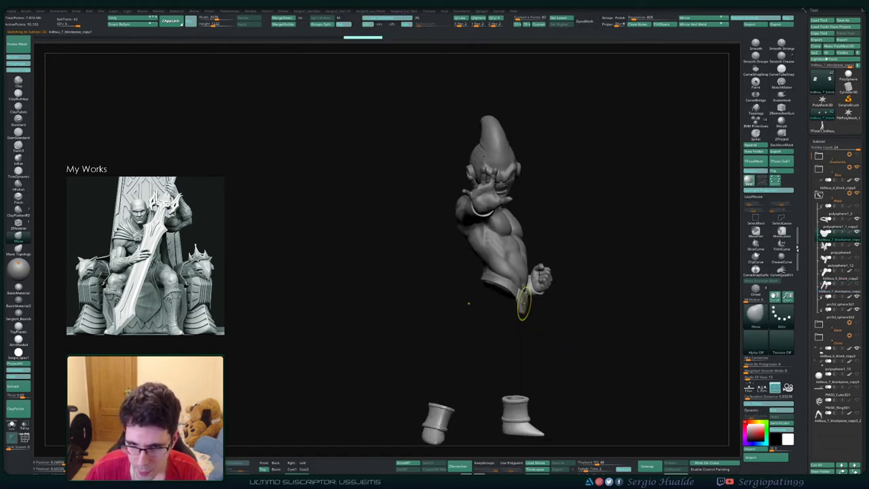
right_click_drag(468, 303, 732, 309, "ctrl")
left_click(732, 309, "ctrl+shift")
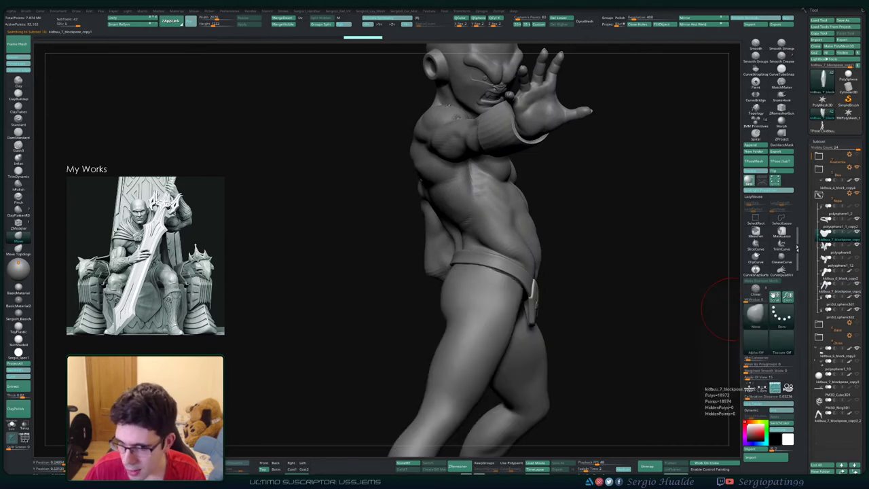
- Save the project and build a combined Transpose Master mesh of the visible figure
right_click_drag(640, 316, 596, 306)
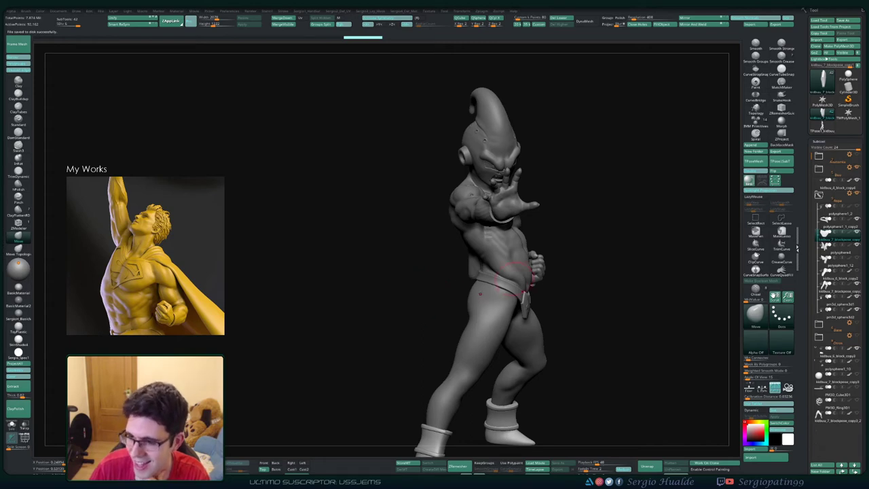
left_click_drag(571, 277, 706, 193)
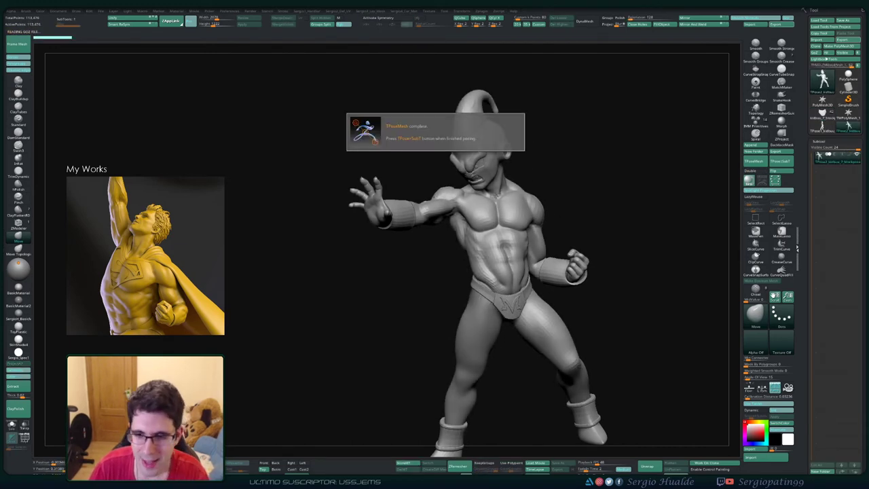
mouse_move(553, 319)
right_mouse_down("alt")
mouse_move(552, 264)
mouse_move(525, 275)
mouse_move(567, 265)
right_mouse_up("alt")
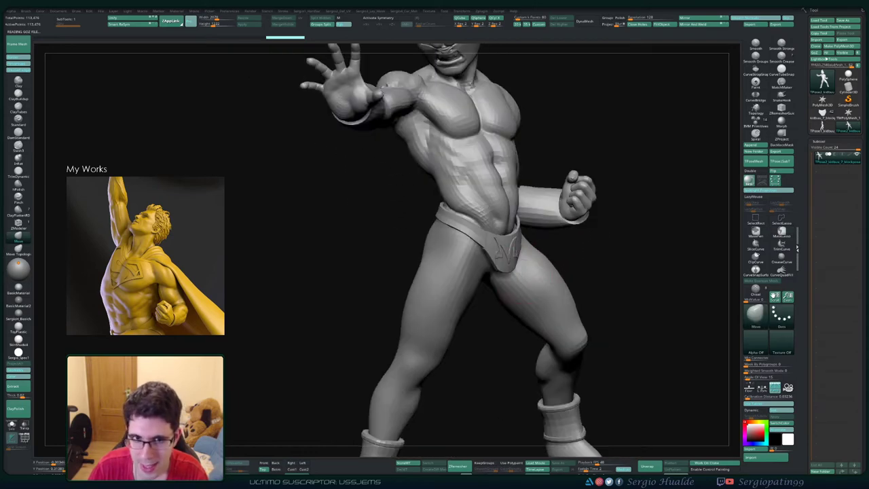
- Mask the whole figure except the briefs and the M emblem, using polygroup visibility, and unhide everything
left_click(485, 250, "ctrl+shift")
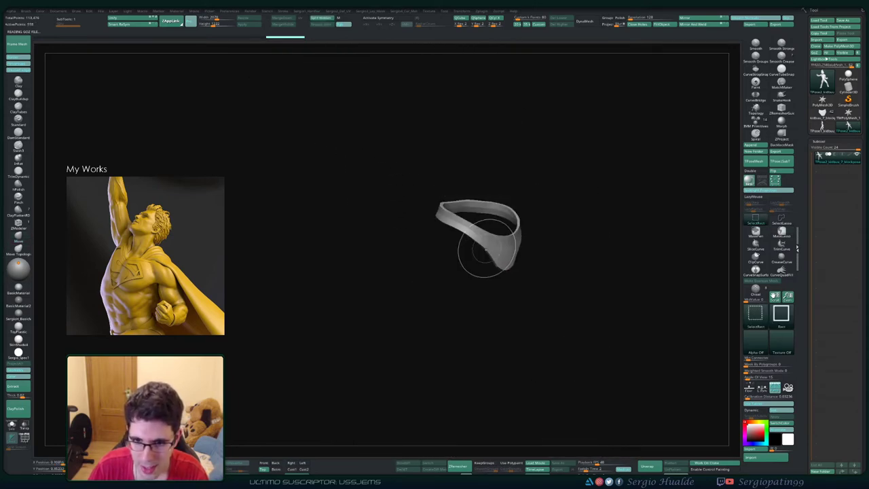
left_click(495, 245, "ctrl+shift")
left_click(500, 252, "ctrl+shift")
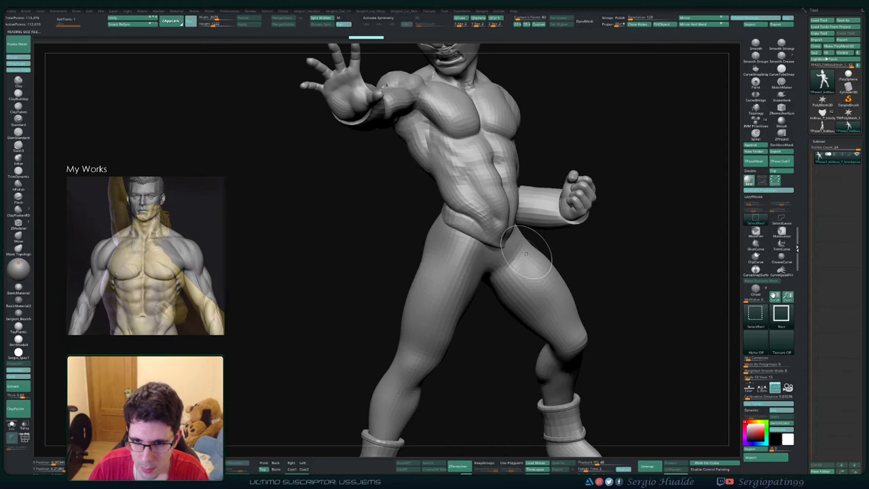
left_click(594, 256, "ctrl")
left_click(595, 257, "ctrl+shift")
right_click_drag(594, 256, 669, 262)
- Reshape the front of the unmasked briefs in side view with the Move brush
right_click_drag(551, 254, 519, 267, "ctrl")
left_click_drag(521, 267, 510, 275)
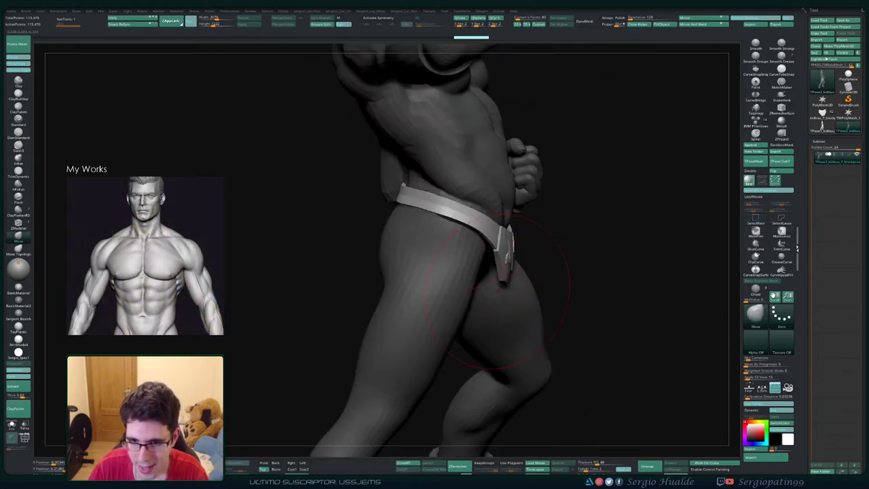
right_click_drag(498, 291, 514, 284)
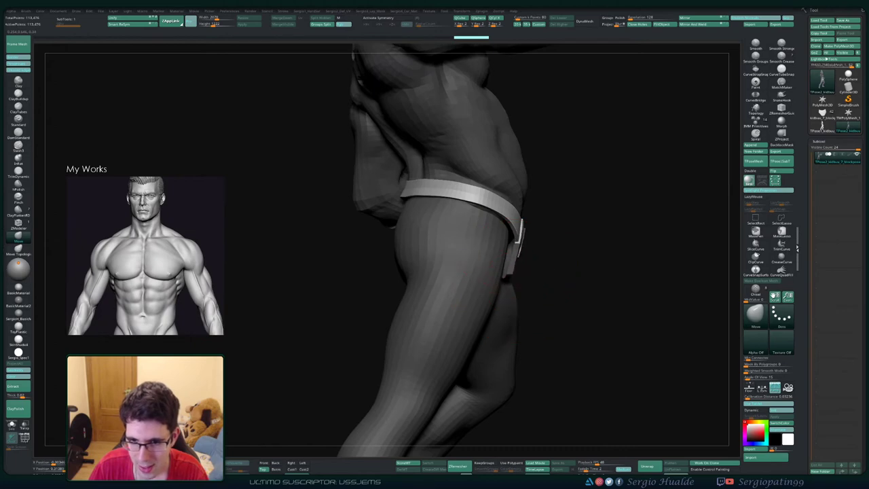
right_click_drag(536, 275, 529, 265)
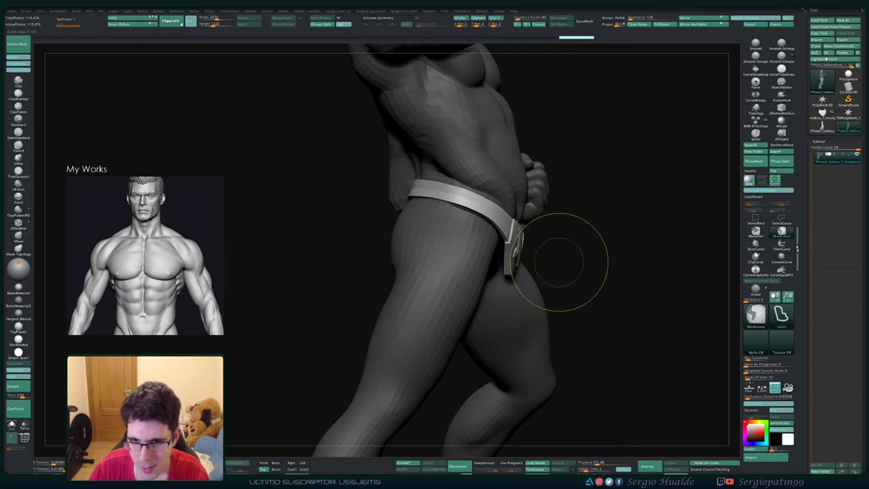
- Undo the most recent Move brush strokes on the briefs, keeping the first reshaping
key("ctrl+z")
key("ctrl+z")
key("ctrl+z")
key("ctrl+z")
key("ctrl+shift+z")
mouse_move(565, 262)
right_mouse_down("ctrl")
mouse_move(553, 193)
mouse_move(571, 179)
right_mouse_up("ctrl")
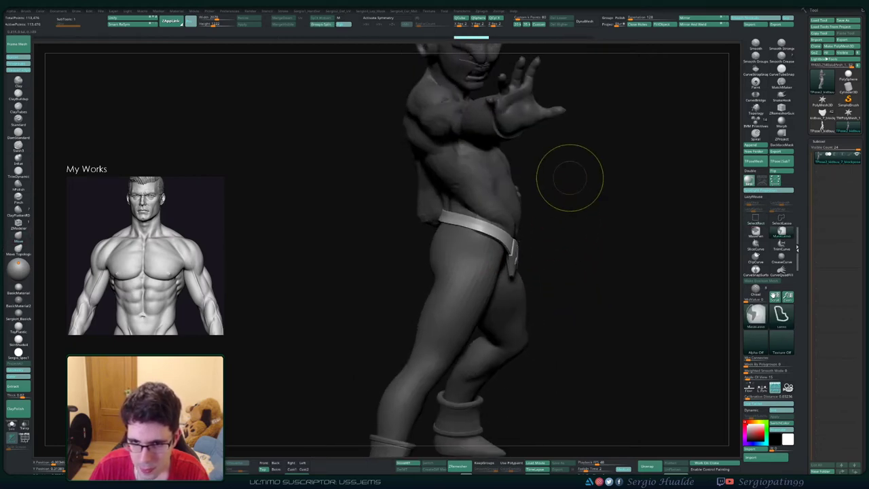
- Lasso-mask the side of the belt at the hip and adjust the mask so the briefs' front stays editable
mouse_move(571, 179)
left_mouse_down("ctrl")
mouse_move(513, 193)
mouse_move(572, 191)
left_mouse_up("ctrl")
mouse_move(572, 191)
right_mouse_down()
mouse_move(438, 195)
mouse_move(515, 191)
mouse_move(475, 197)
right_mouse_up()
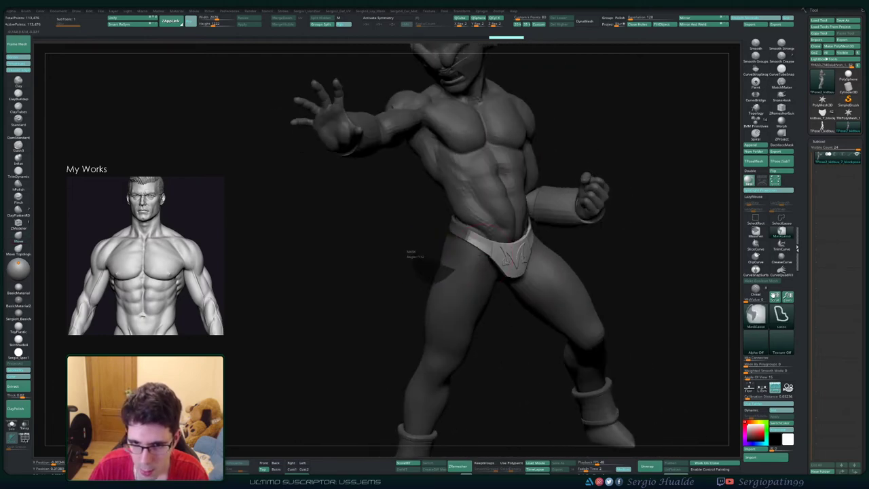
left_click_drag(455, 269, 469, 250, "ctrl")
left_click(590, 246, "ctrl")
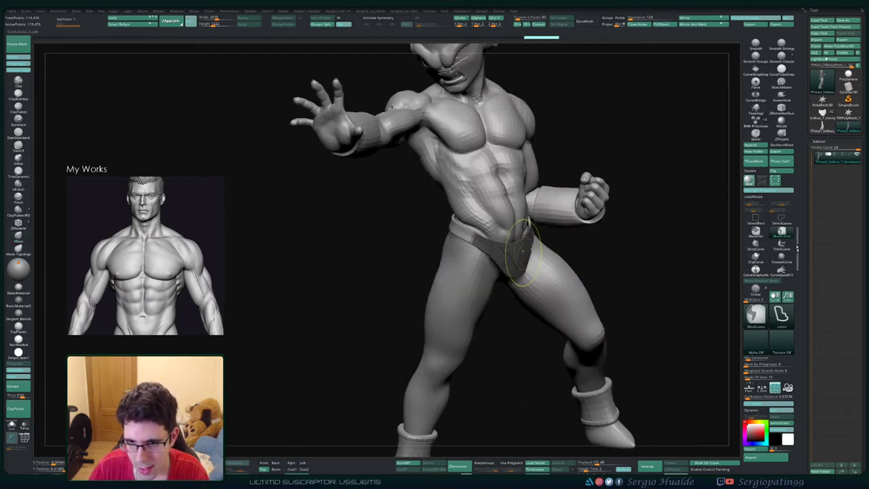
left_click(584, 244, "ctrl")
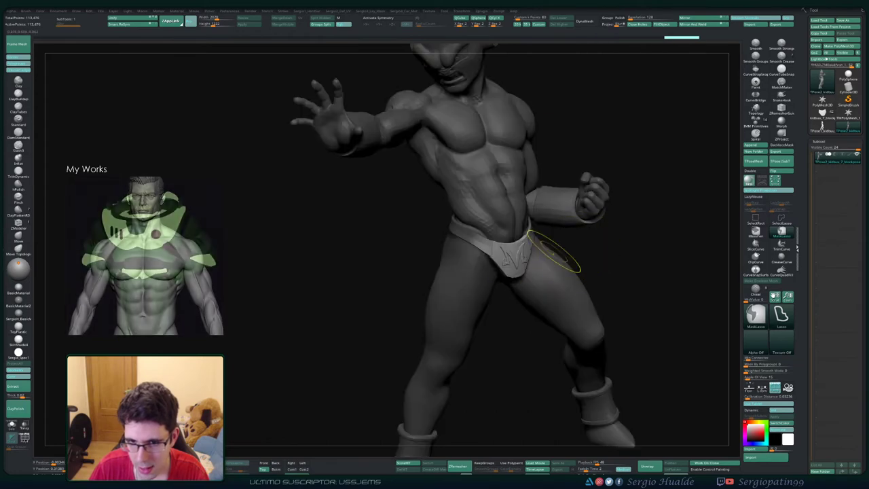
- Rotate the unmasked front of the briefs and emblem slightly in side view with the gizmo
mouse_move(514, 248)
right_mouse_down()
mouse_move(594, 250)
mouse_move(546, 246)
mouse_move(564, 249)
right_mouse_up()
key("w")
key("y")
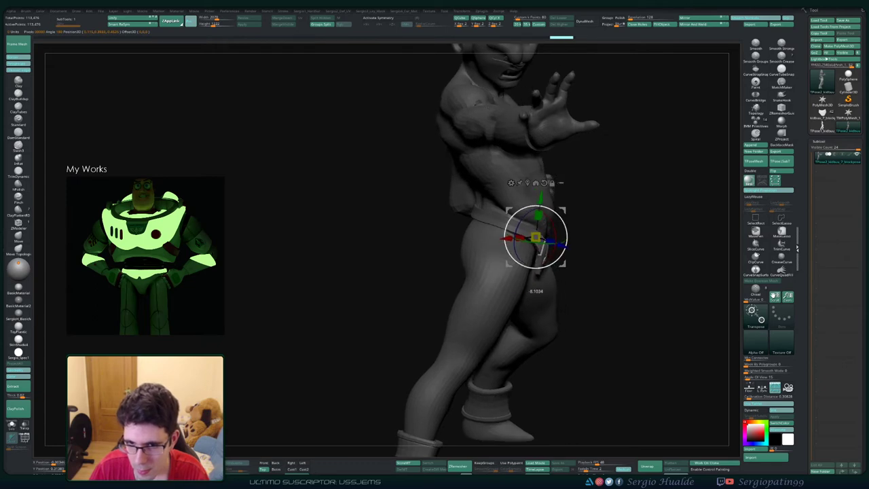
left_click_drag(536, 238, 537, 238)
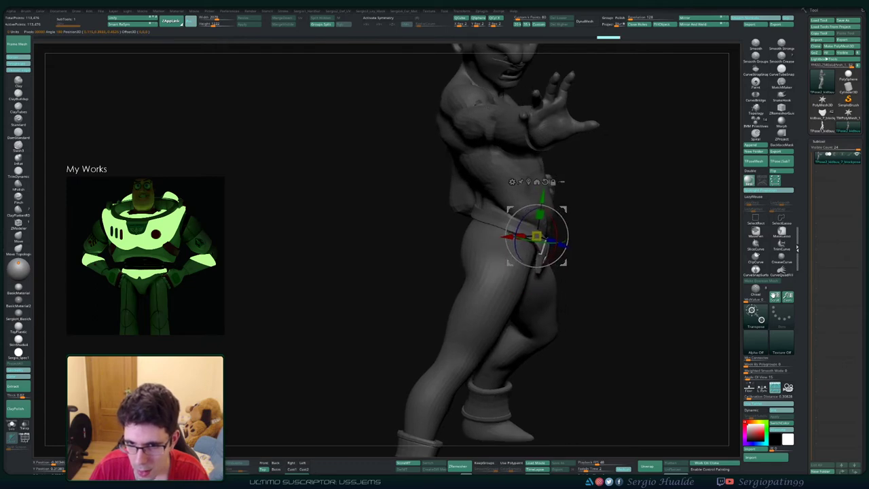
right_click_drag(538, 238, 479, 239)
key("q")
- Clear the mask and transfer the adjusted Transpose Master mesh back to the individual subtools
mouse_move(557, 264)
right_mouse_down()
mouse_move(606, 271)
mouse_move(558, 272)
right_mouse_up()
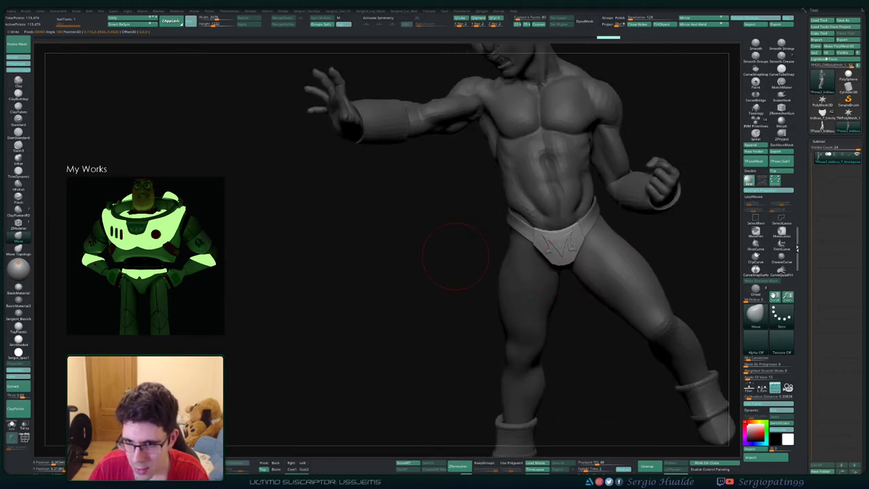
right_click_drag(456, 257, 435, 272)
right_click_drag(435, 272, 477, 270)
left_click_drag(478, 270, 502, 302, "ctrl")
right_click_drag(501, 302, 606, 269)
right_click_drag(606, 269, 520, 268)
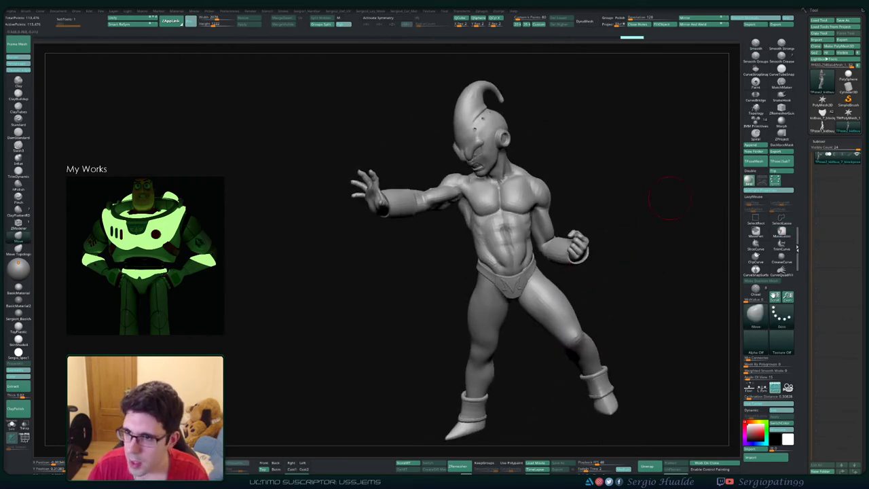
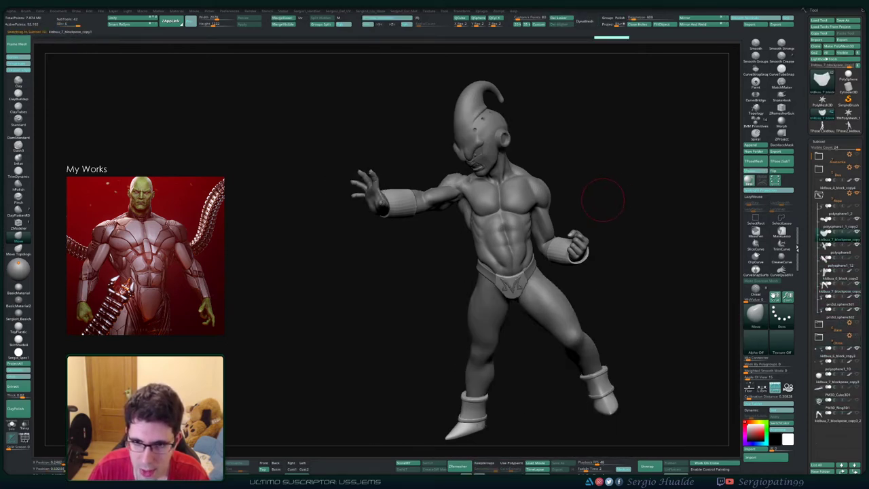
- Make both pants pieces visible over the legs of the figure
left_click_drag(602, 204, 656, 211)
left_click_drag(598, 279, 576, 252, "alt")
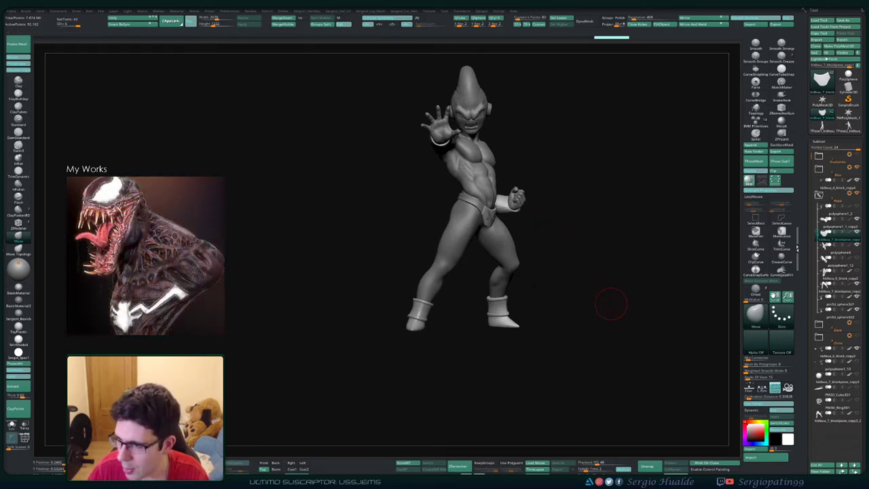
left_click_drag(613, 303, 591, 307)
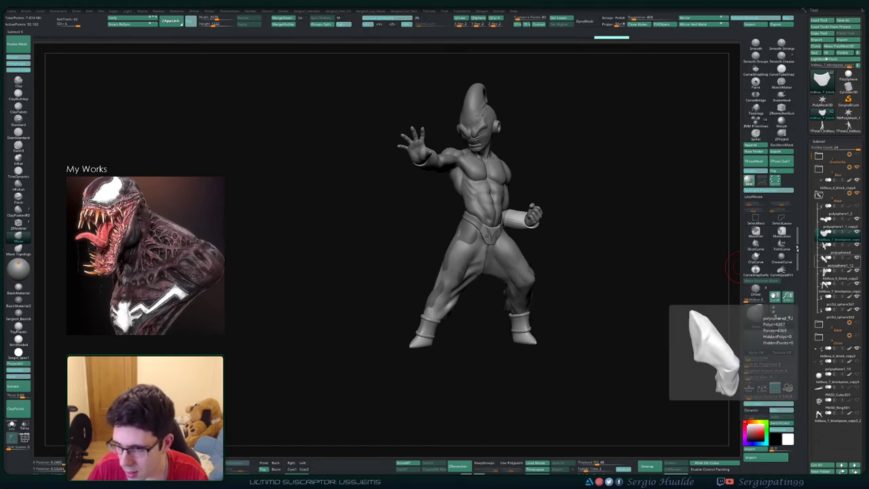
left_click(840, 262)
left_click(840, 249)
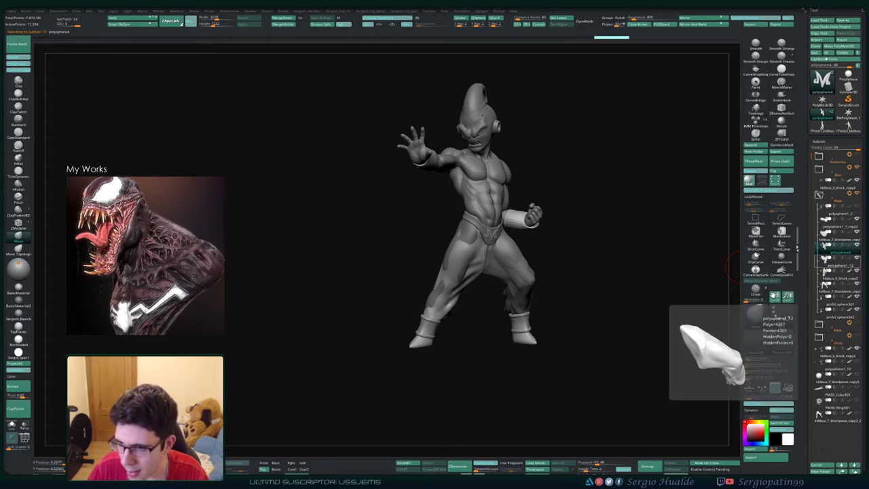
left_click(822, 275)
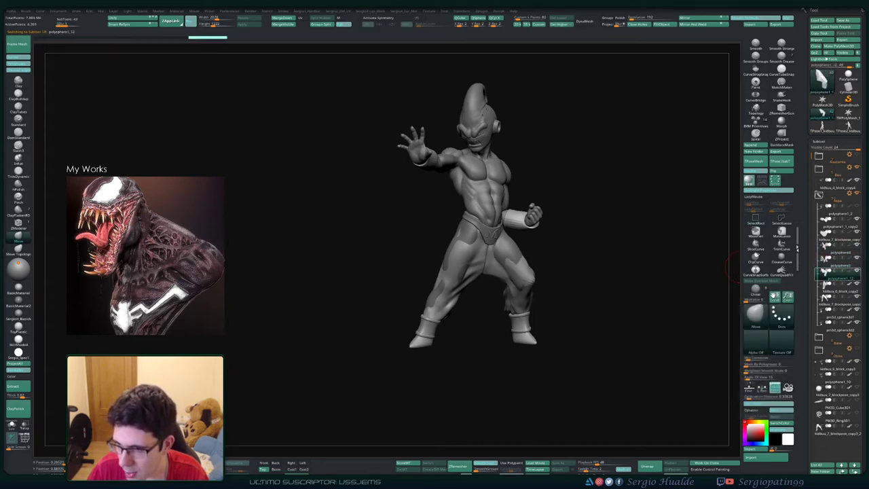
left_click(824, 262)
key("alt+s")
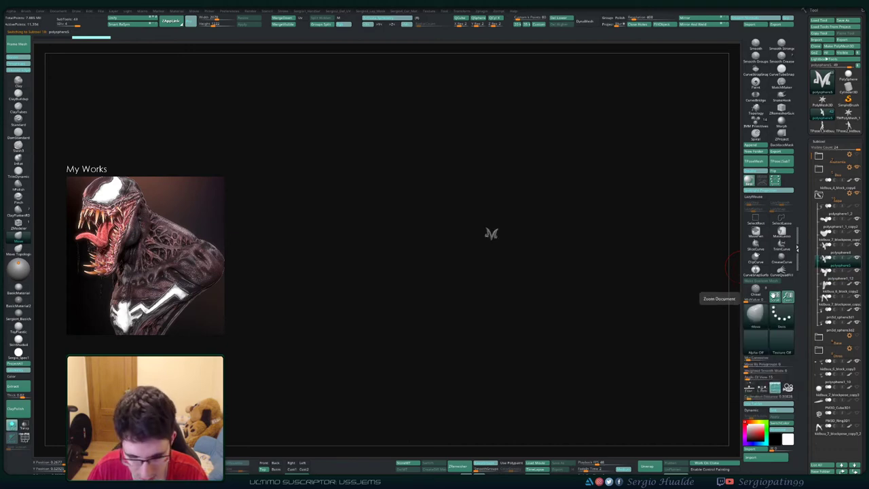
key("Delete")
- Duplicate the pants piece polysphere1_12 and place the copy below kidbuu_6_block_copy2 in the subtool list
left_click(824, 274)
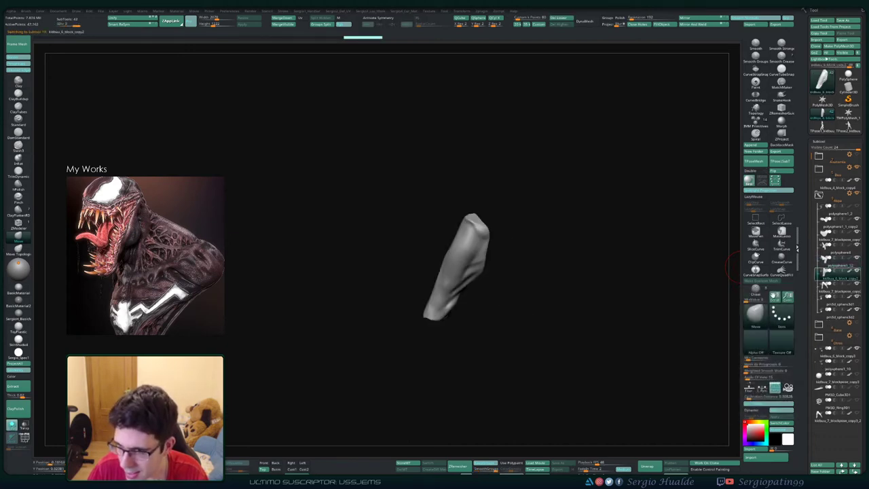
left_click(825, 262)
key("ctrl+shift+d")
left_click_drag(825, 274, 824, 288)
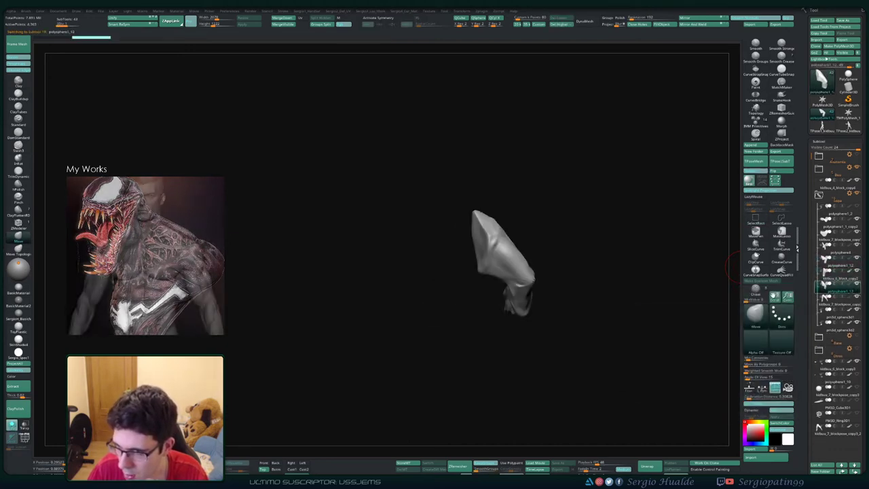
- Duplicate the pants piece kidbuu_6_block_copy2 and move the copy to the end of the subtool list
left_click(838, 275)
key("ctrl+shift+d")
left_click(838, 290)
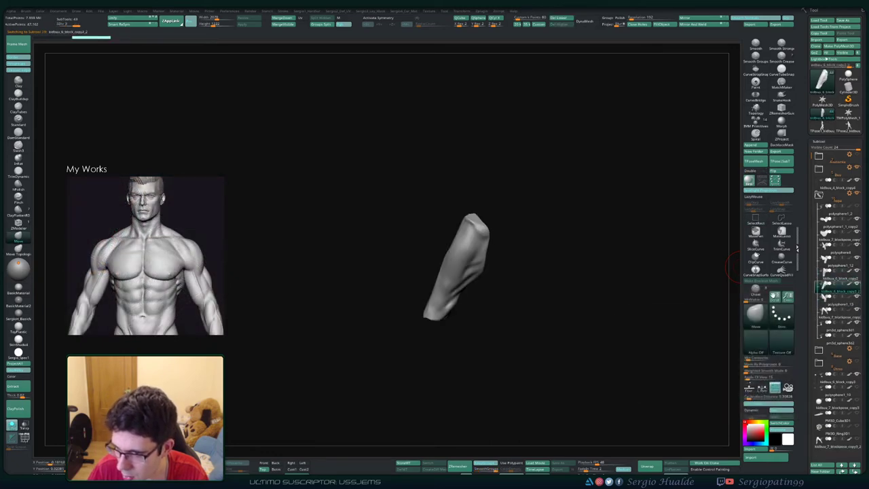
left_click_drag(838, 288, 839, 442)
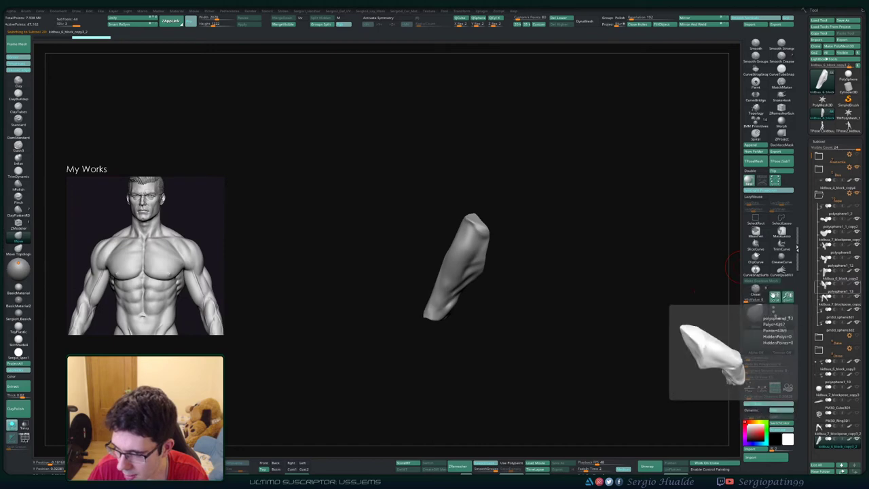
- Move polysphere1_12 to the end of the subtool list and merge the other leg piece, polysphere1_13, down into kidbuu_6_block_copy2
left_click_drag(838, 261, 838, 443)
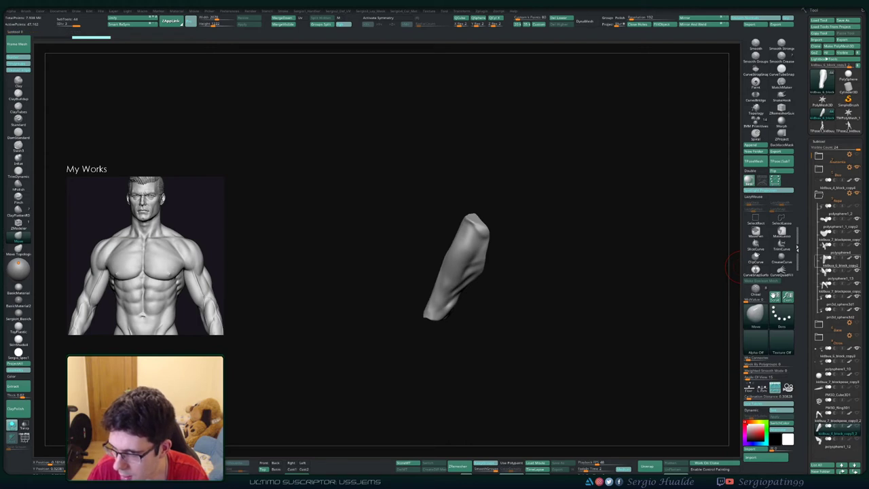
left_click(838, 275)
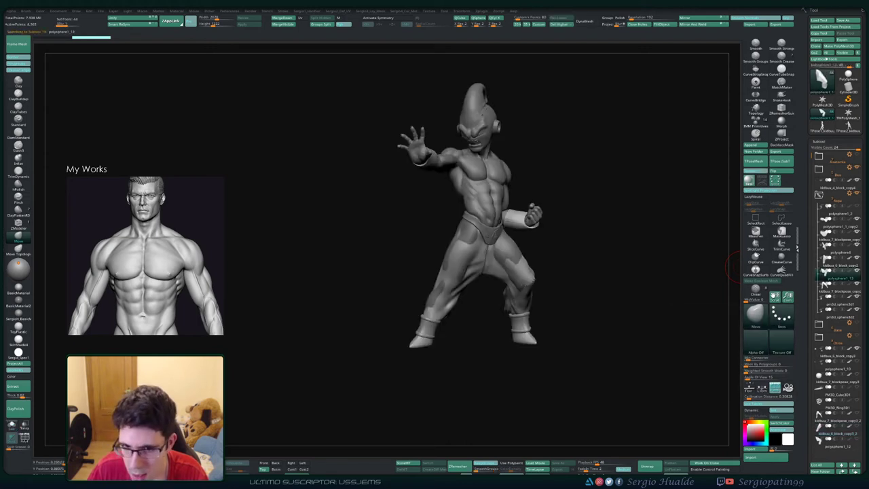
left_click(838, 263)
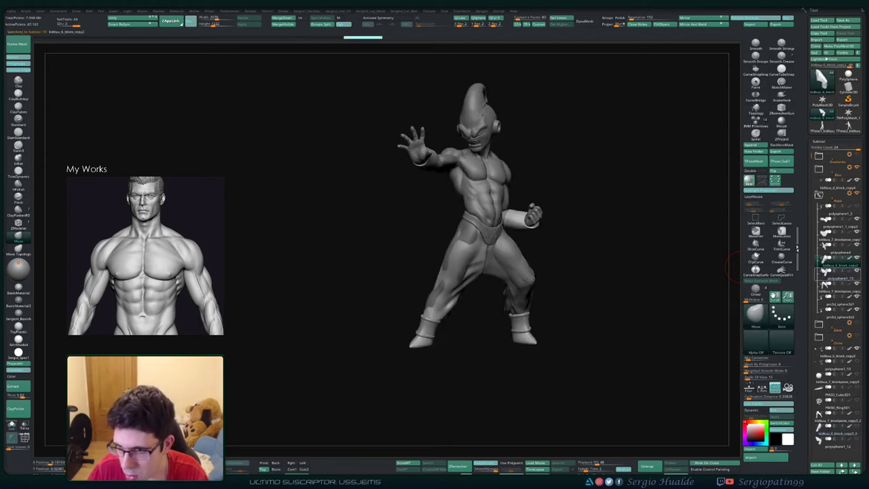
right_click_drag(519, 252, 522, 274, "ctrl")
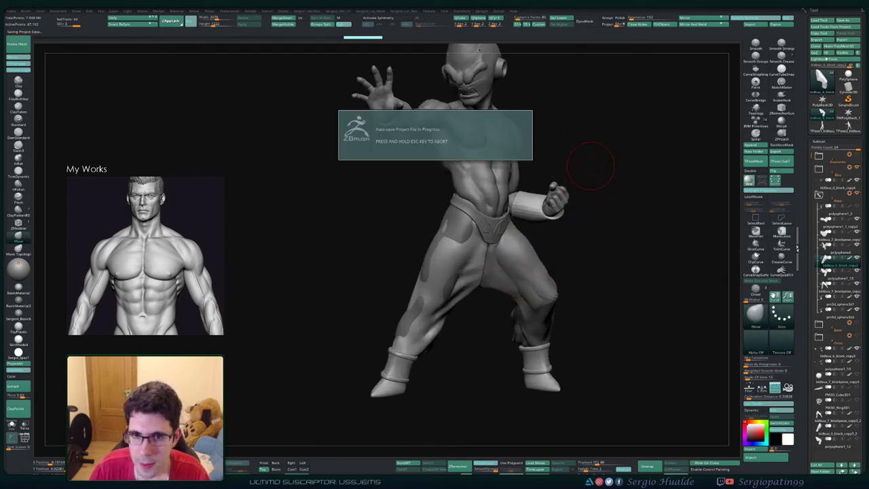
key("alt+s")
right_click_drag(533, 185, 533, 237)
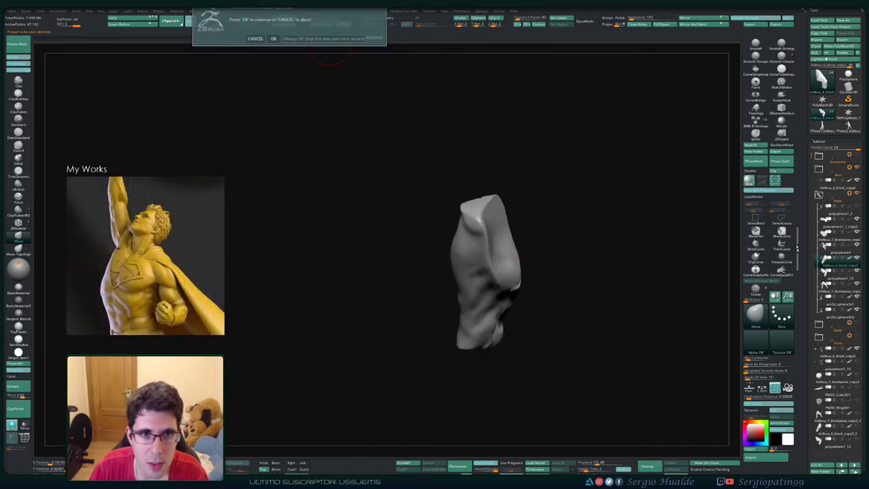
left_click(274, 39)
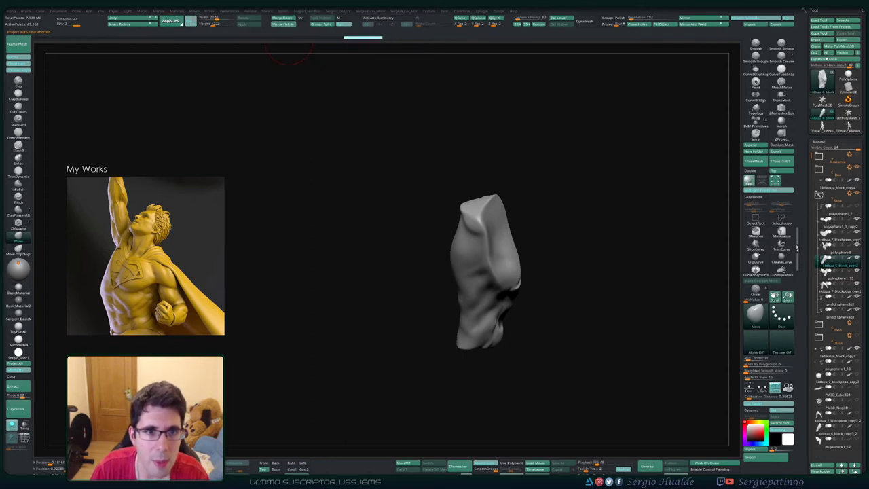
- Pull the rear waist edges of the two merged pants legs together with the Move Topological brush
mouse_move(537, 224)
right_mouse_down()
mouse_move(499, 228)
mouse_move(499, 248)
right_mouse_up()
mouse_move(500, 248)
right_mouse_down()
mouse_move(514, 238)
mouse_move(494, 235)
right_mouse_up()
key("b")
key("m")
key("t")
left_click_drag(507, 227, 485, 219)
right_click_drag(496, 186, 511, 205)
left_click_drag(513, 206, 493, 177)
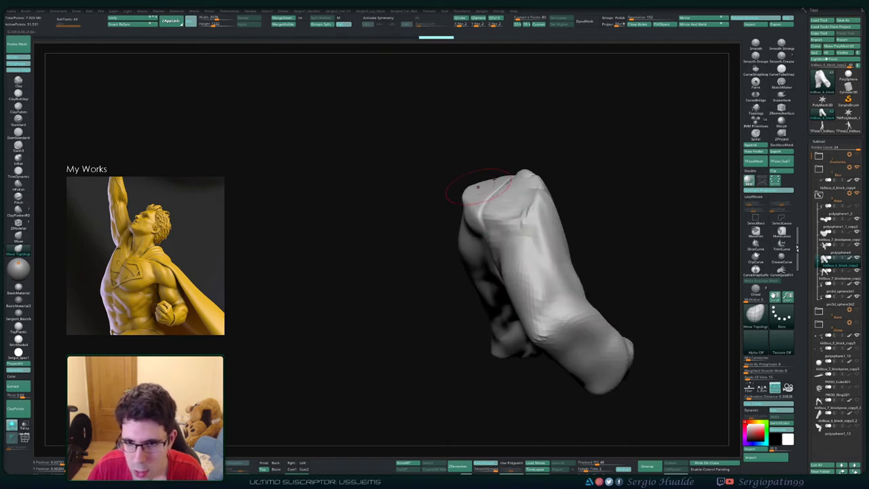
right_click_drag(497, 170, 511, 190)
left_click_drag(512, 190, 508, 175)
key("d")
key("Escape")
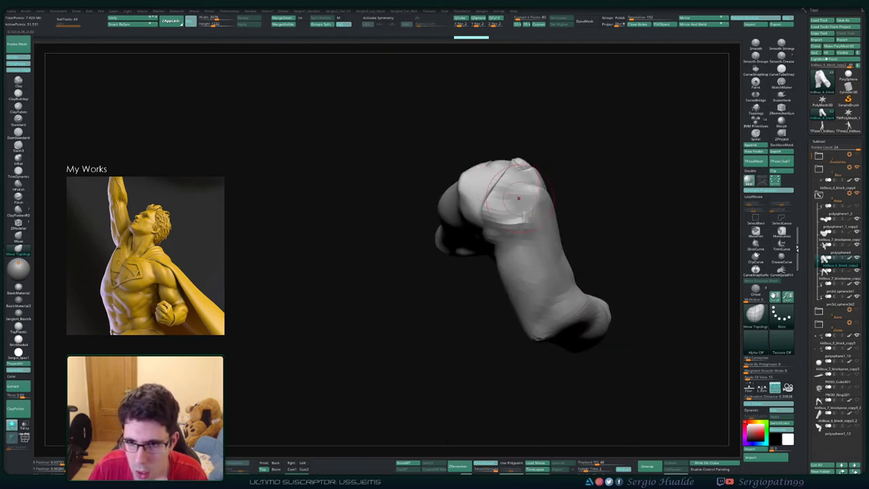
- Adjust where the pants legs meet along the front waist and the rear seam using the Move Topological brush
right_click_drag(497, 197, 554, 152)
left_click_drag(554, 151, 552, 144)
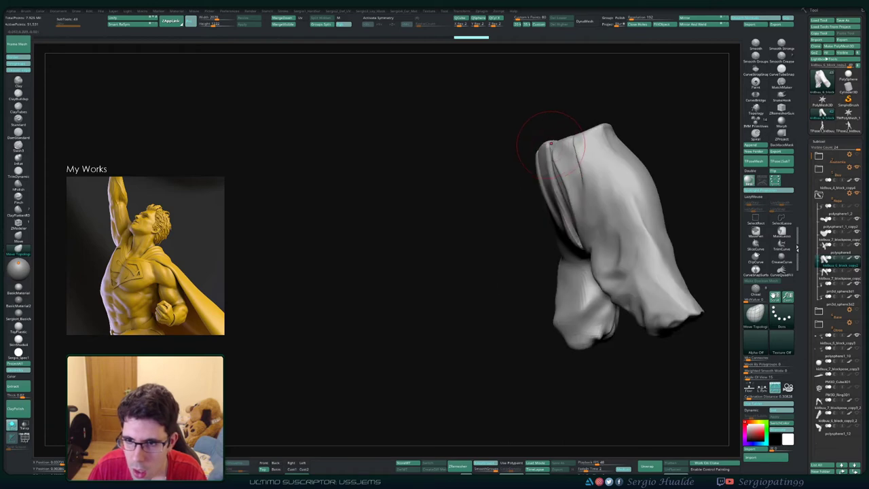
right_click_drag(555, 155, 560, 152)
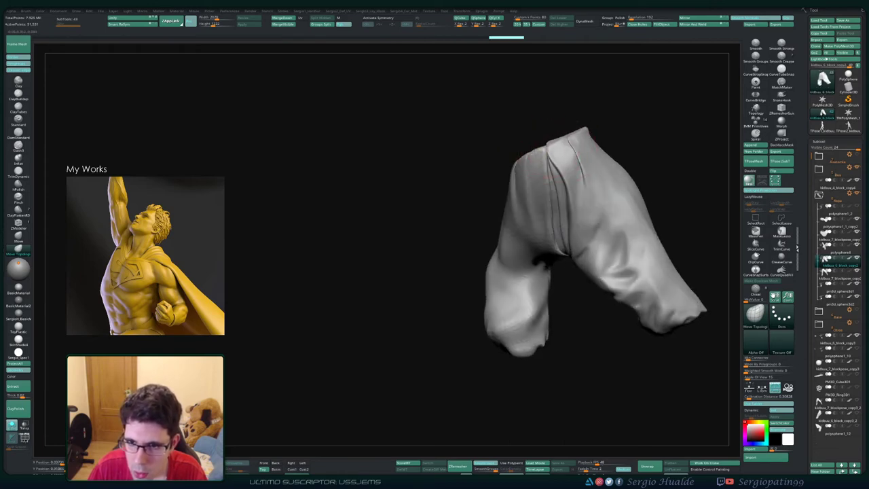
left_click_drag(549, 162, 552, 155)
right_click_drag(537, 131, 568, 151)
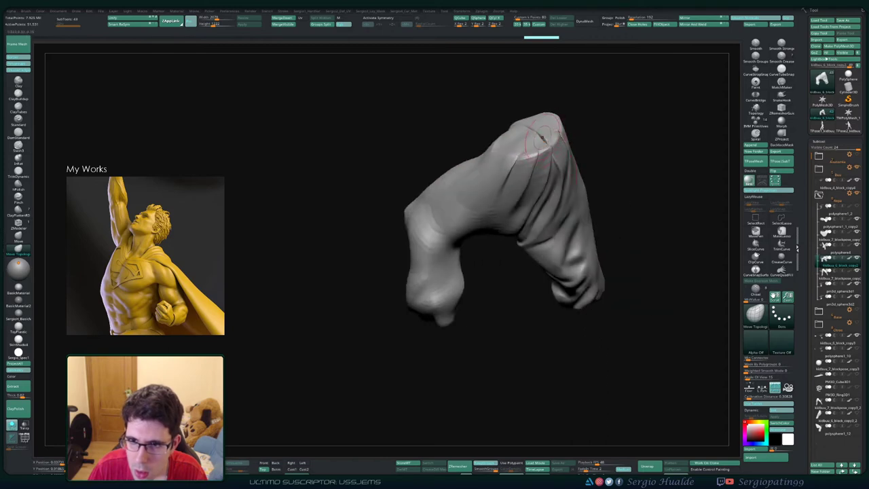
left_click_drag(548, 160, 551, 153)
mouse_move(550, 154)
right_mouse_down()
mouse_move(549, 143)
mouse_move(546, 182)
right_mouse_up()
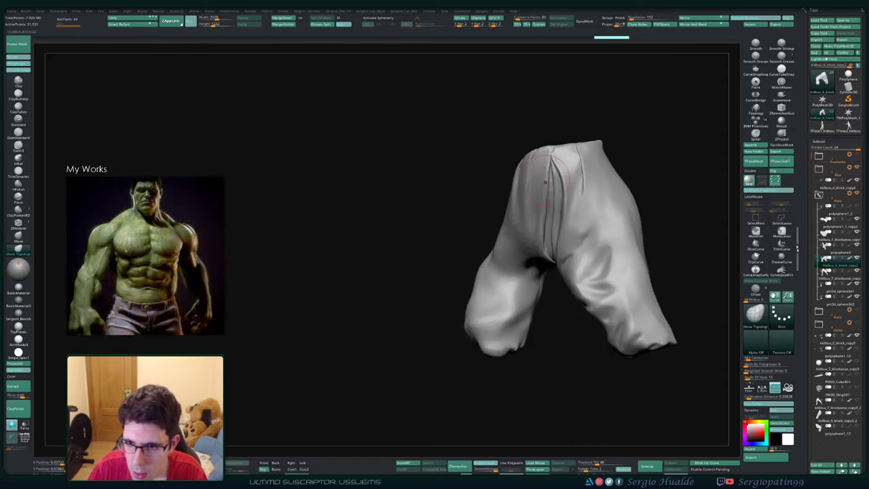
mouse_move(539, 235)
right_mouse_down()
mouse_move(597, 235)
mouse_move(524, 226)
right_mouse_up()
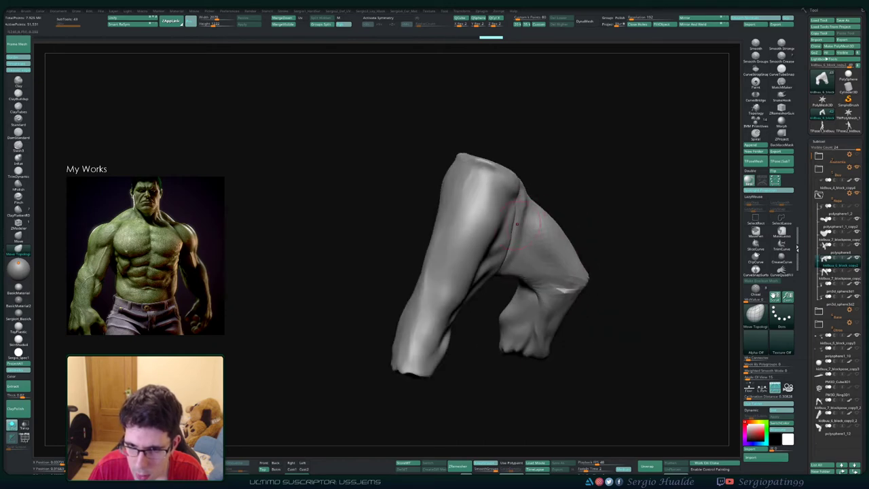
left_click_drag(518, 222, 524, 221)
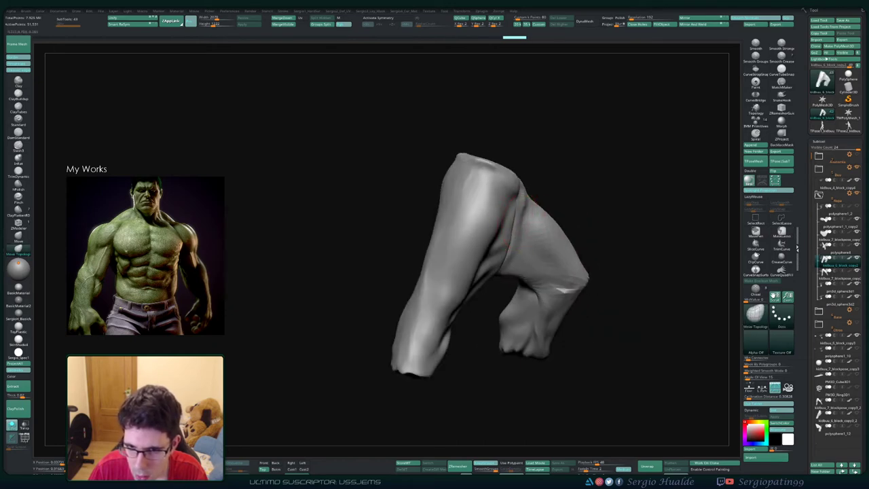
mouse_move(504, 254)
right_mouse_down()
mouse_move(497, 235)
mouse_move(523, 265)
mouse_move(519, 229)
mouse_move(519, 266)
right_mouse_up()
- Set the DynaMesh resolution to 376 and fuse the merged pants legs into one mesh with DynaMesh
right_click_drag(519, 266, 576, 96)
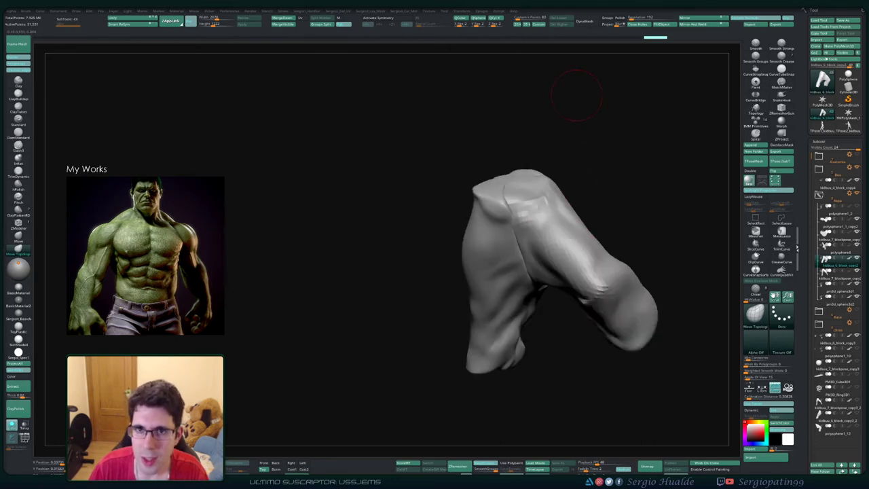
key("Return")
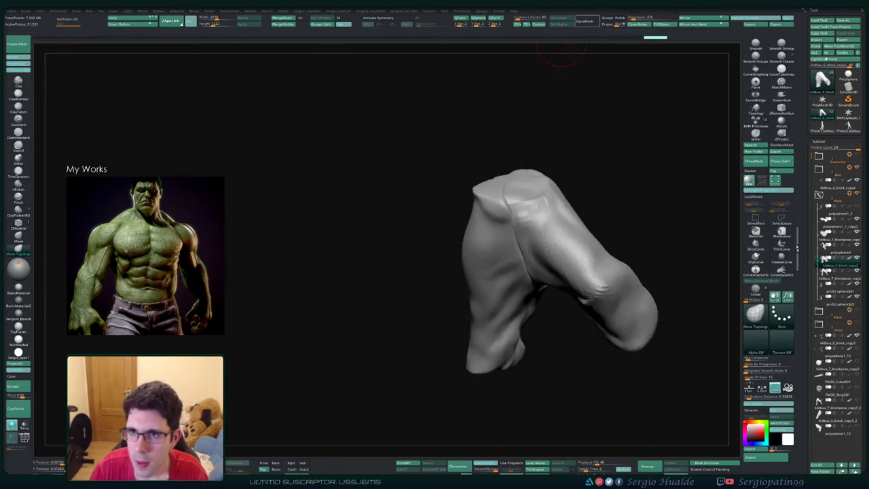
left_click(587, 22)
- Flatten and smooth the fused seam between the pants legs at the back and front waist with TrimDynamic and Smooth
key("shift")
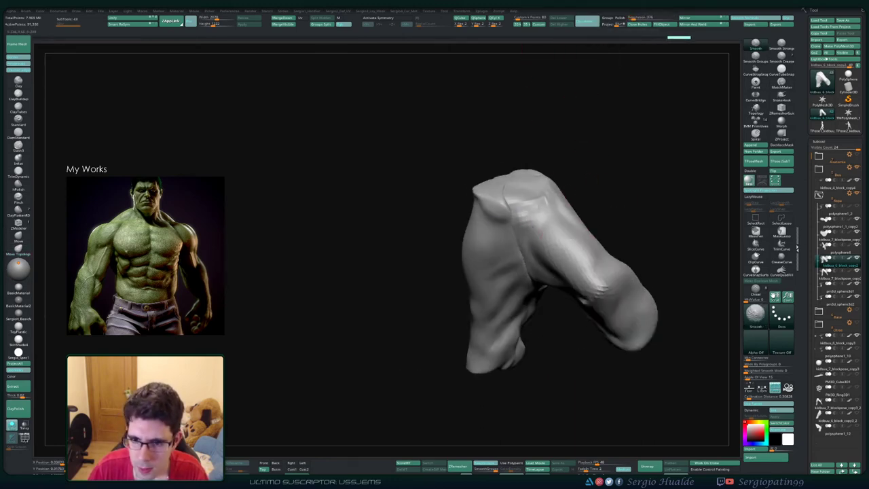
mouse_move(490, 201)
right_mouse_down()
mouse_move(523, 200)
mouse_move(502, 217)
right_mouse_up()
key("ctrl+t")
left_click_drag(497, 209, 531, 214)
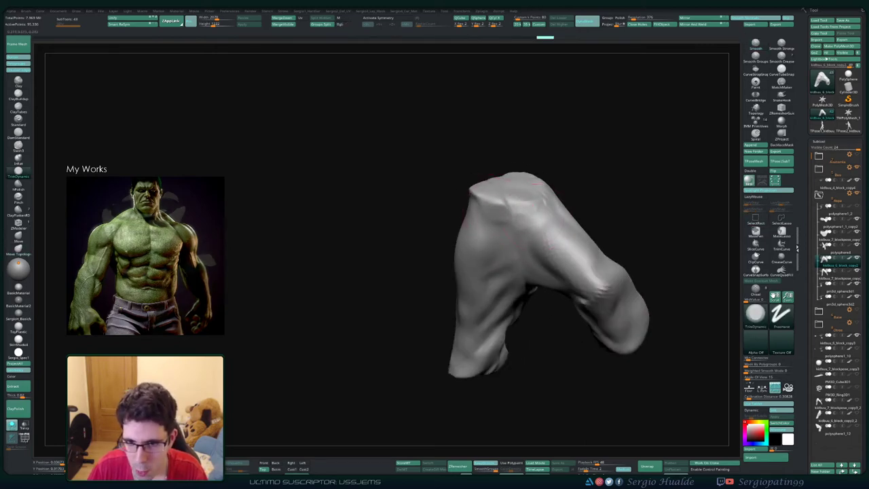
right_click_drag(437, 197, 472, 203)
left_click_drag(472, 204, 472, 211)
right_click_drag(472, 209, 447, 207)
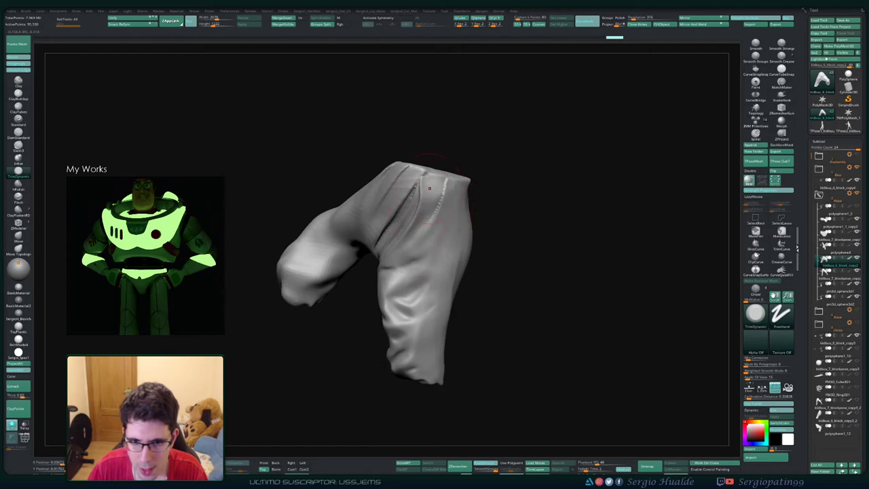
left_click_drag(429, 188, 422, 204)
left_click_drag(428, 191, 422, 203)
mouse_move(422, 203)
right_mouse_down("alt")
mouse_move(450, 233)
mouse_move(419, 218)
mouse_move(487, 210)
right_mouse_up("alt")
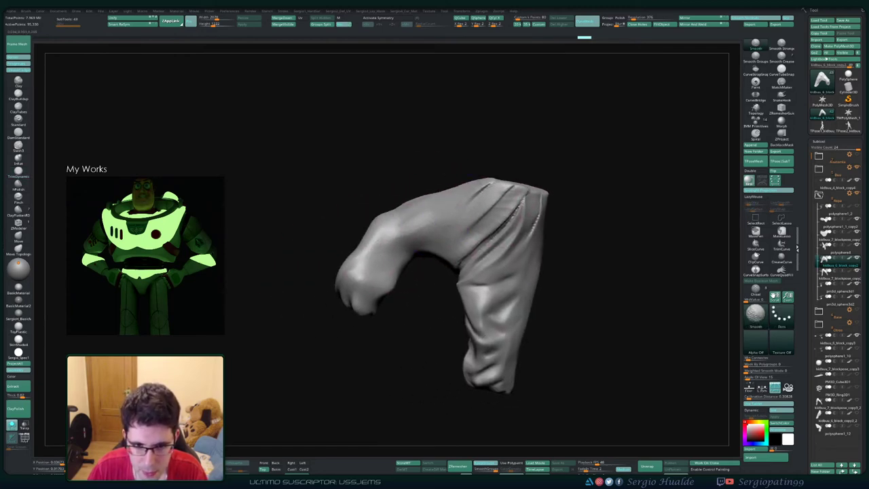
- Smooth the surface of the bent pants leg around the knee and lower leg
left_click_drag(344, 297, 344, 306, "shift")
right_click_drag(345, 302, 414, 288)
left_click_drag(393, 302, 388, 291, "shift")
right_click_drag(388, 291, 463, 339, "alt")
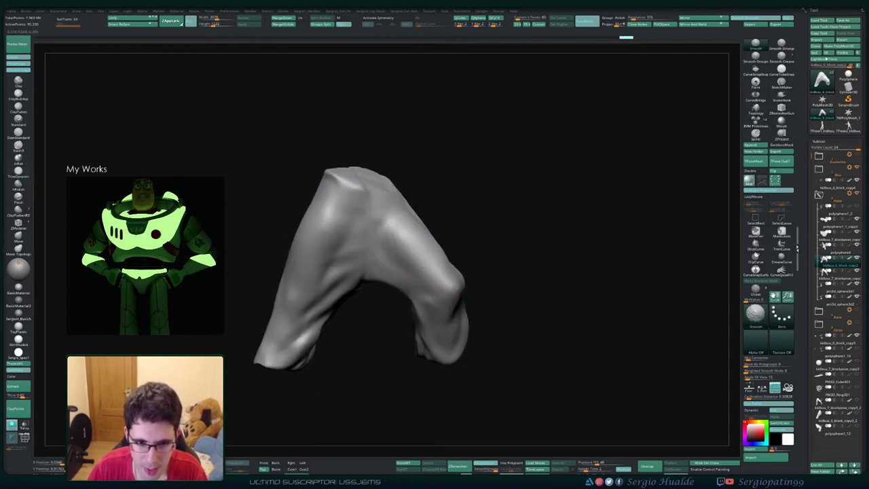
left_click_drag(463, 293, 460, 299, "shift")
right_click_drag(461, 299, 567, 292)
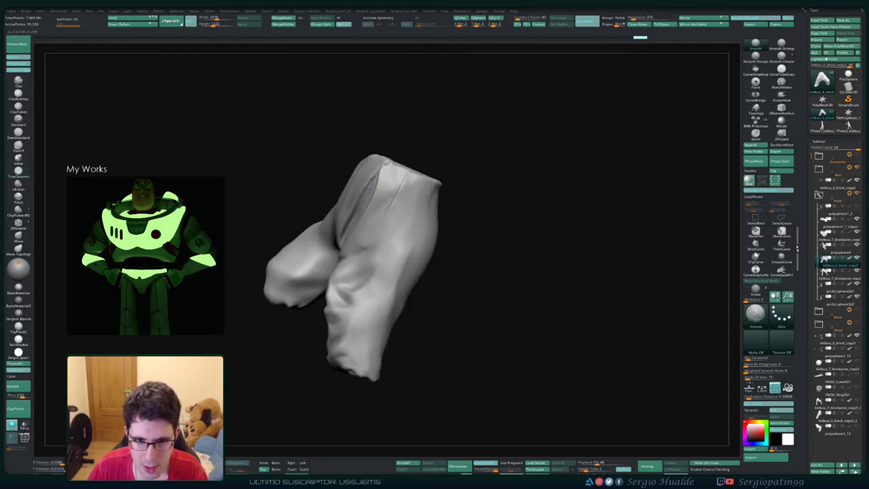
- Smooth the inner thigh of the bent pants leg and the folds near the crotch
key("ctrl+shift+z")
key("ctrl+shift+z")
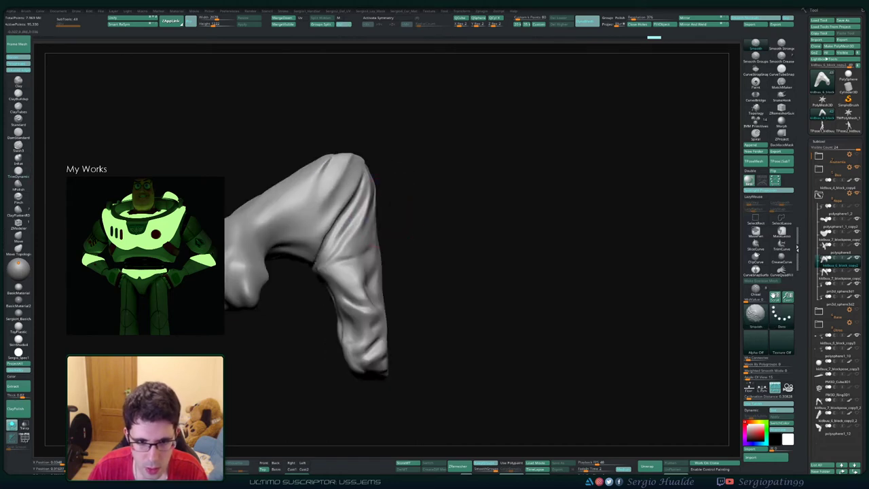
key("ctrl+shift+z")
key("ctrl+shift+z")
key("ctrl+shift+z")
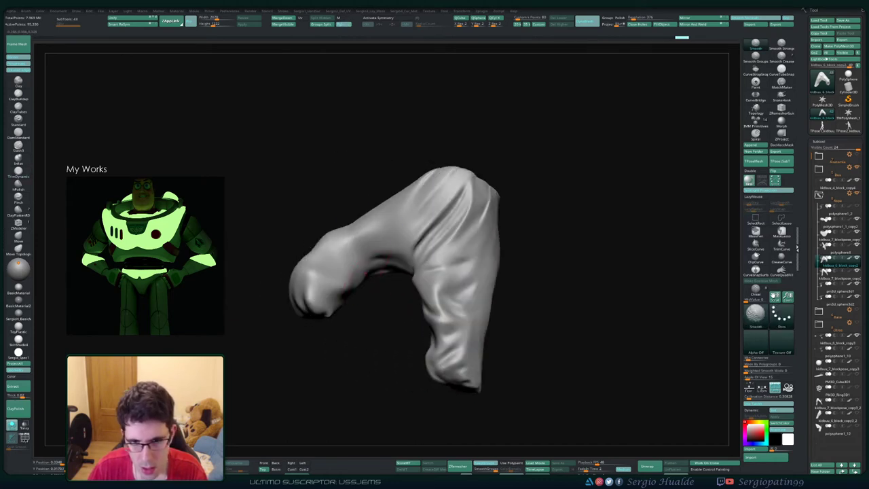
left_click_drag(370, 270, 382, 267, "shift")
right_click_drag(382, 299, 489, 292)
left_click_drag(437, 206, 445, 227, "shift")
- Show the whole figure again and reshape the pants around the bent knee with the Move brush
left_click(11, 425)
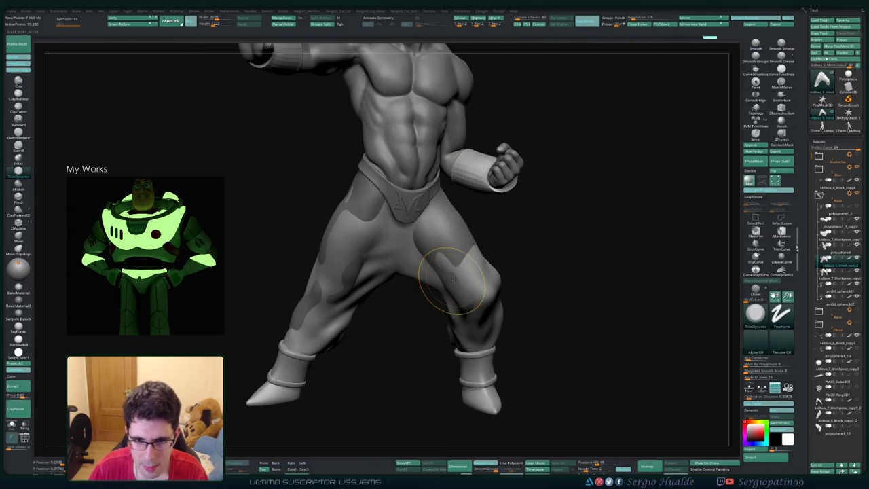
right_click_drag(452, 280, 453, 228, "ctrl")
right_click_drag(454, 228, 483, 232)
right_click_drag(483, 232, 481, 299, "ctrl")
key("b")
key("m")
key("v")
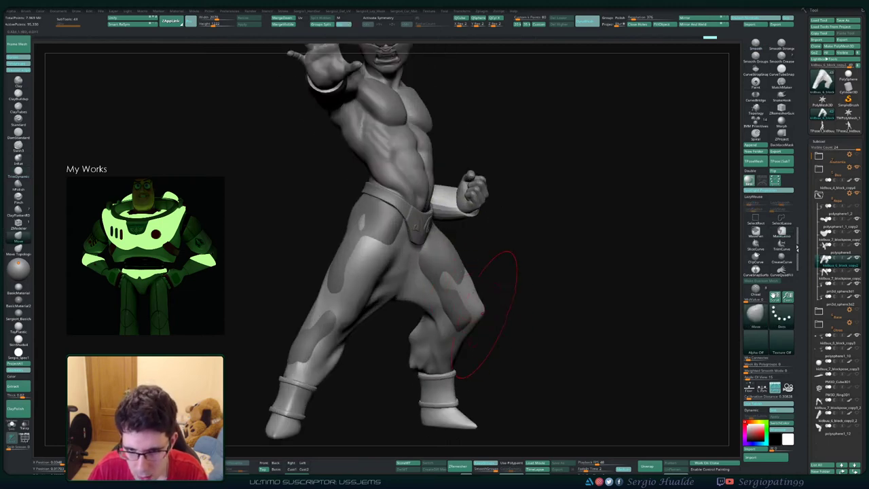
left_click_drag(482, 313, 474, 311)
- Pull the pants outward over the exposed upper thigh of the bent leg, up toward the belt, with the Move brush
right_click_drag(485, 317, 411, 309)
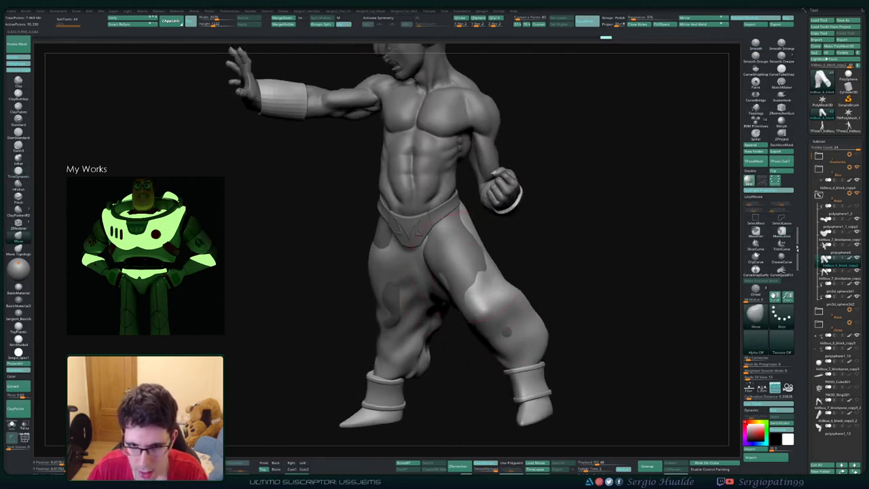
right_click_drag(454, 268, 397, 270)
left_click_drag(481, 266, 474, 271)
right_click_drag(414, 272, 465, 257)
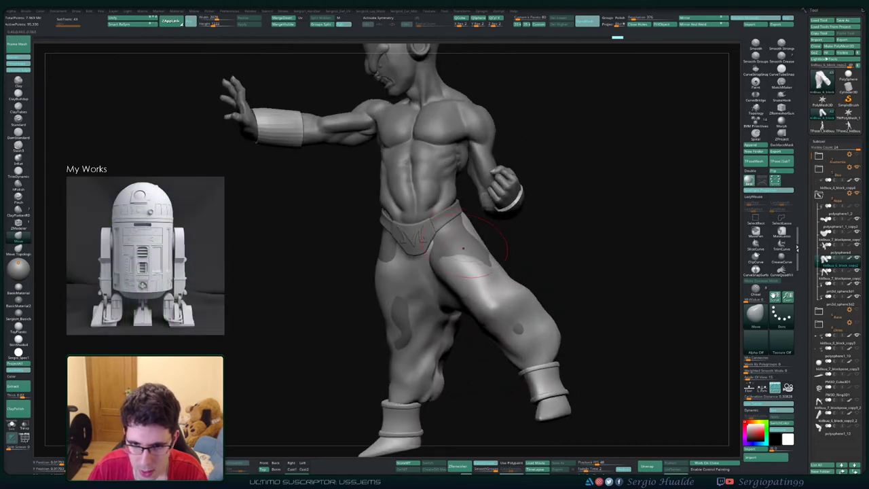
left_click_drag(464, 249, 467, 243)
right_click_drag(467, 244, 417, 247)
left_click_drag(469, 243, 478, 236)
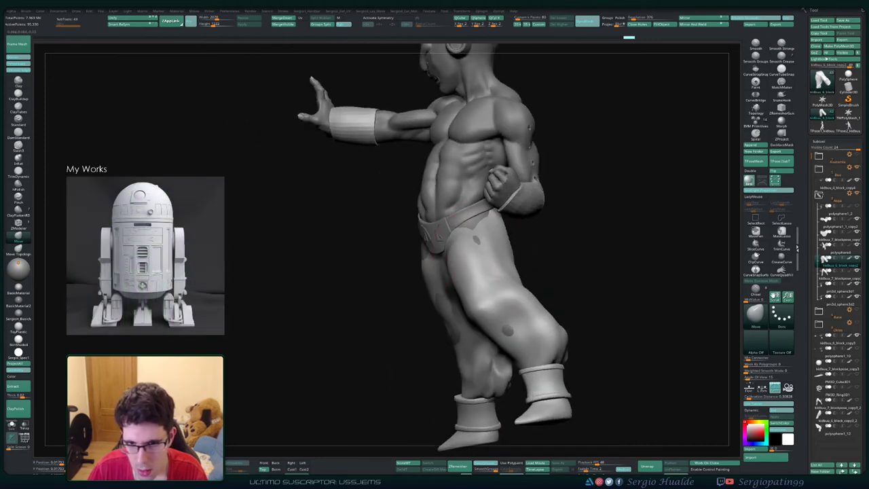
- Move the pants surface out over the skin showing along the bent leg's thigh near the knee
key("ctrl+shift+z")
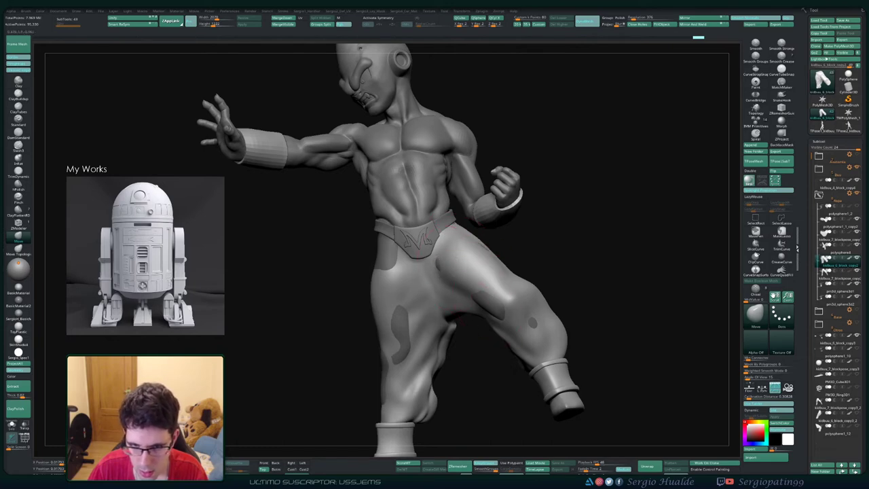
right_click_drag(477, 286, 435, 273)
left_click_drag(477, 270, 470, 261)
right_click_drag(468, 272, 524, 286)
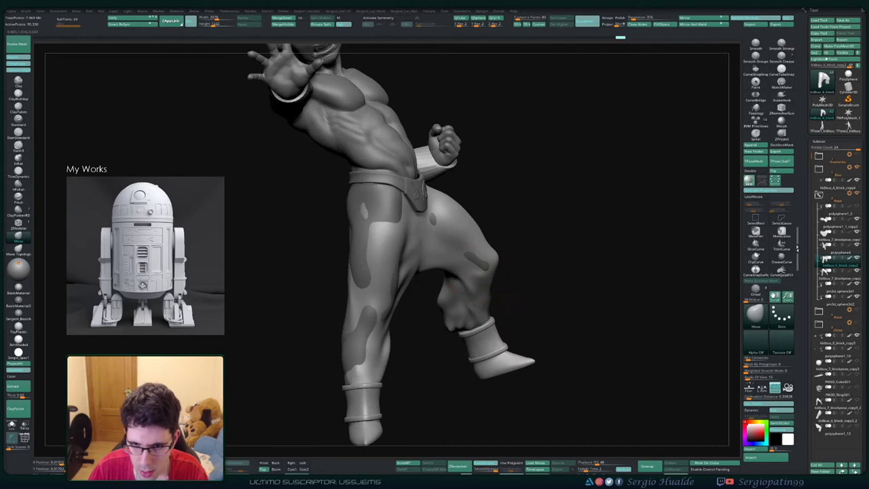
key("ctrl+shift+z")
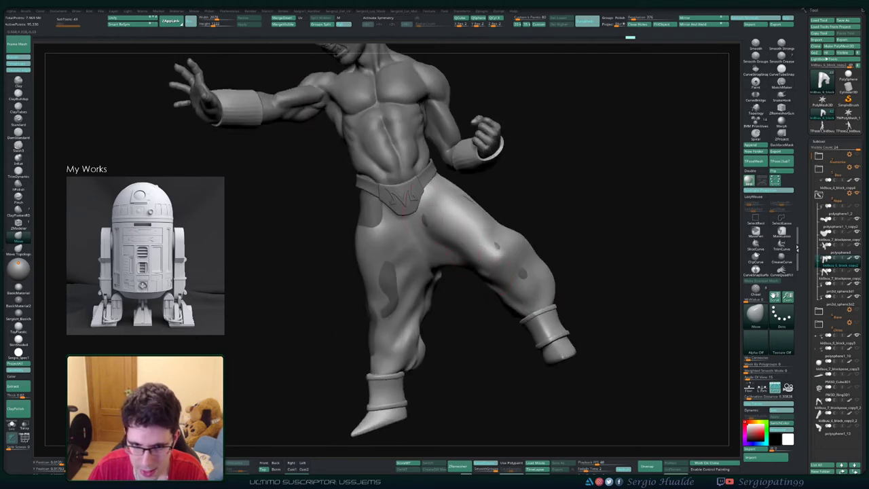
- Resize the Move brush and pull the pants outward over the exposed shin of the straight leg
right_click_drag(370, 275, 393, 278)
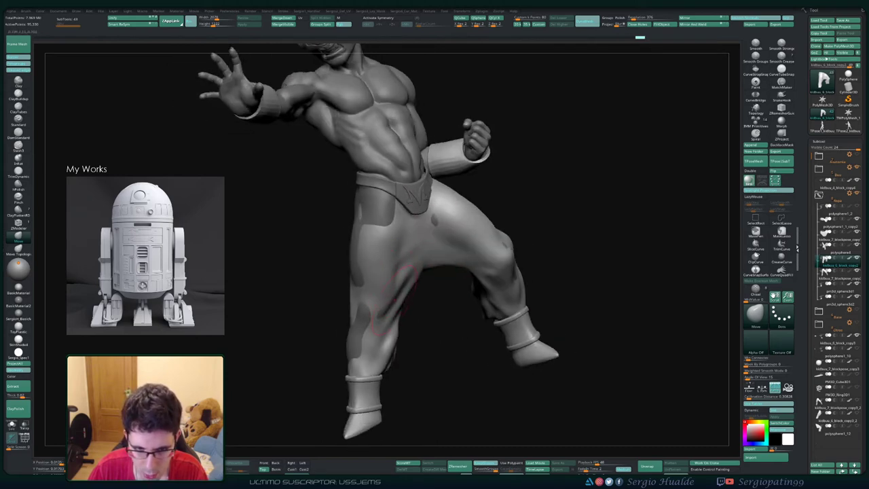
right_click_drag(370, 328, 351, 333)
key("s")
left_click_drag(363, 339, 352, 339)
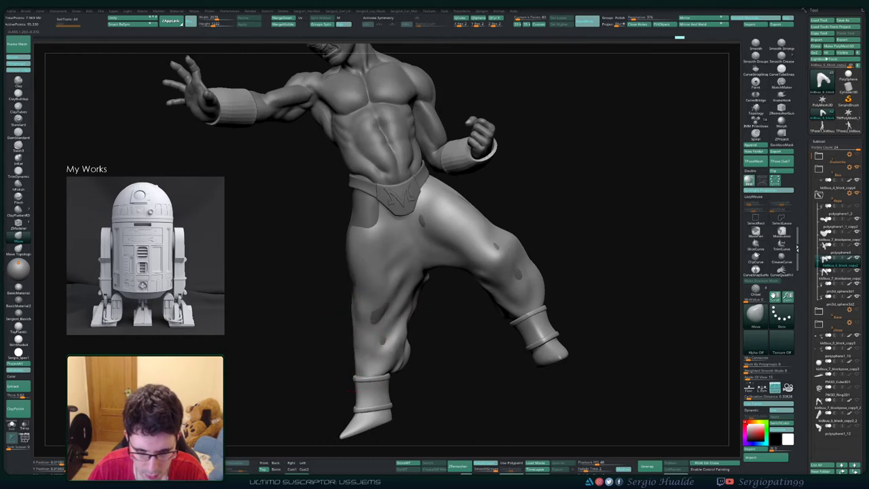
key("ctrl+shift+z")
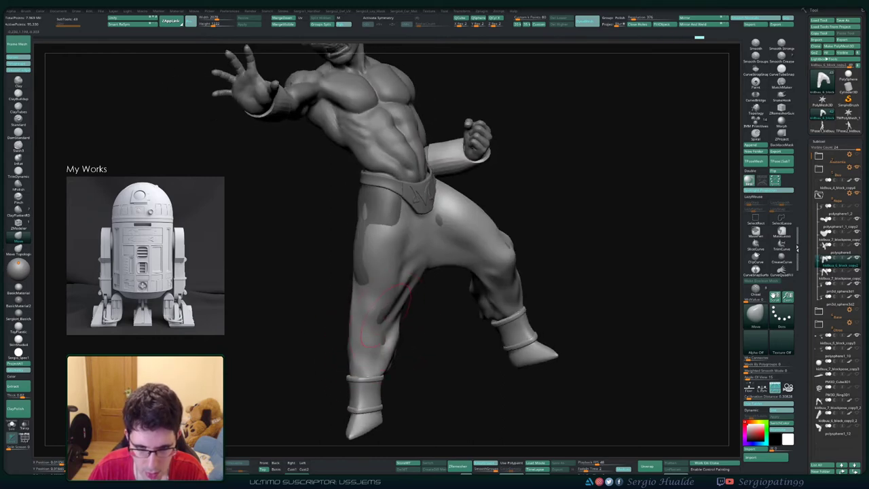
- Pull the pants outward over the skin showing along the straight leg's outer side, up to the hip, with the Move brush
left_click_drag(372, 273, 365, 269)
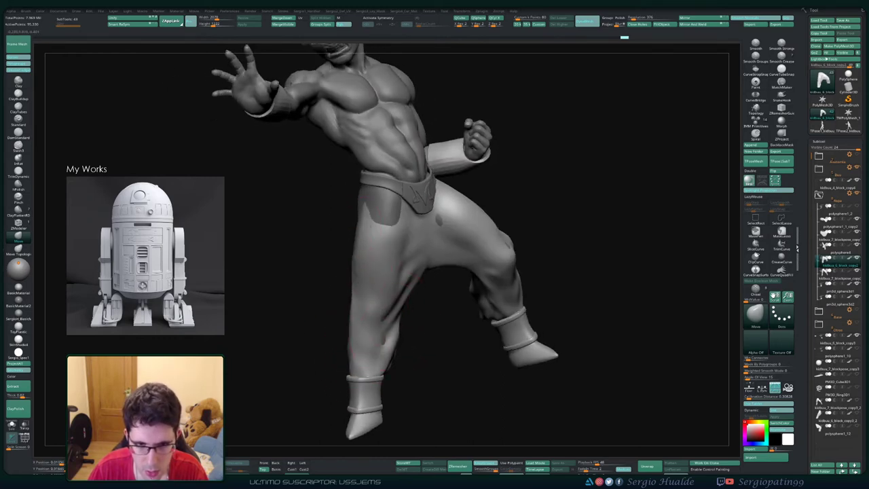
right_click_drag(384, 339, 416, 333)
left_click_drag(360, 230, 350, 229)
mouse_move(340, 231)
right_mouse_down()
mouse_move(444, 208)
mouse_move(366, 216)
right_mouse_up()
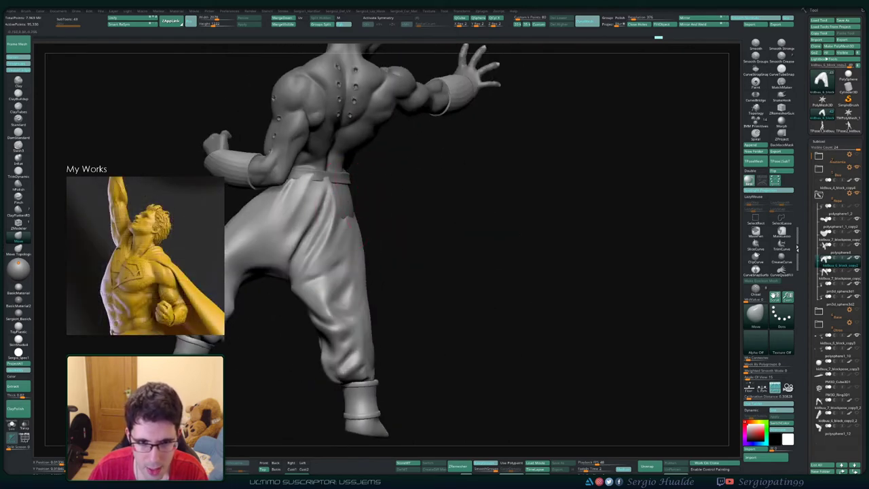
left_click_drag(342, 219, 341, 210)
- Pull the side of the pants outward at the straight leg's hip and lift the seat just below the belt
right_click_drag(367, 216, 307, 220)
left_click_drag(375, 219, 381, 217)
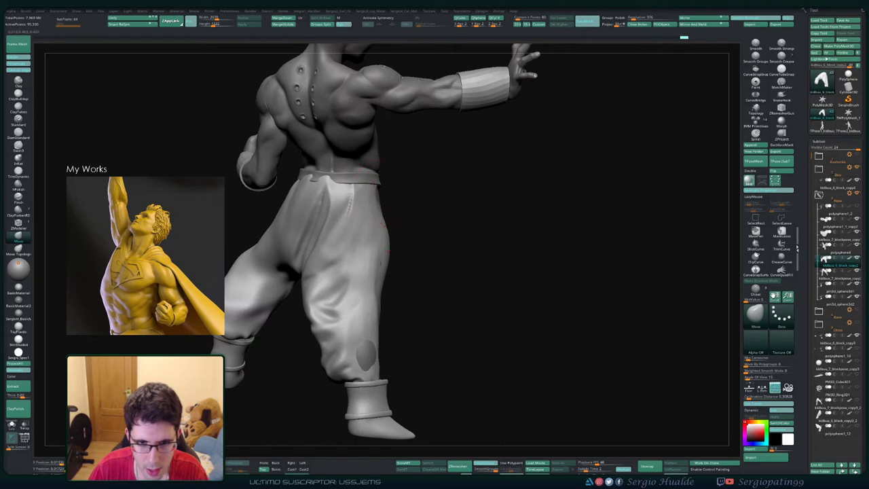
right_click_drag(367, 217, 378, 216)
left_click_drag(339, 210, 334, 210)
right_click_drag(339, 221, 388, 218)
left_click_drag(308, 257, 311, 216)
- Move the back of the pants up and outward over the exposed skin beneath the rear of the belt
mouse_move(299, 229)
right_mouse_down()
mouse_move(322, 228)
mouse_move(325, 207)
mouse_move(370, 221)
mouse_move(356, 232)
right_mouse_up()
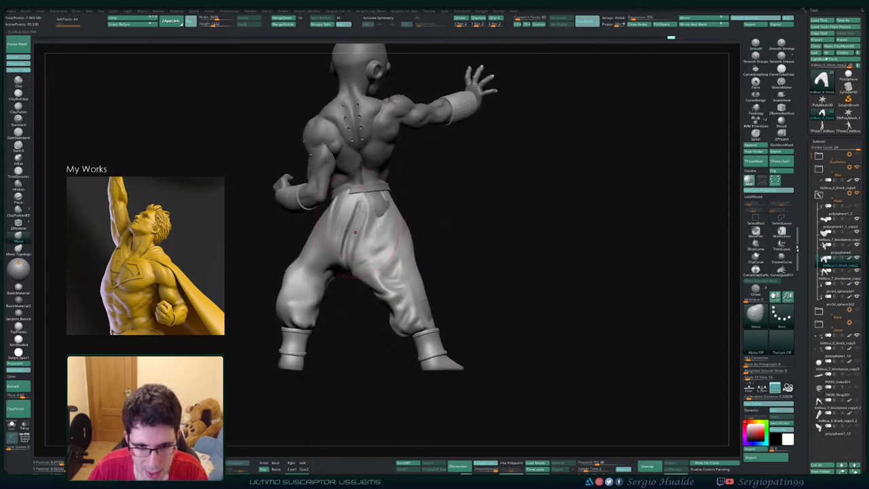
mouse_move(349, 241)
left_mouse_down()
mouse_move(363, 212)
mouse_move(372, 213)
mouse_move(367, 221)
left_mouse_up()
right_click_drag(370, 223, 403, 216)
mouse_move(299, 273)
right_mouse_down()
mouse_move(371, 262)
mouse_move(285, 245)
mouse_move(404, 225)
right_mouse_up()
left_click_drag(410, 207, 413, 212)
mouse_move(417, 217)
right_mouse_down()
mouse_move(380, 269)
mouse_move(396, 265)
right_mouse_up()
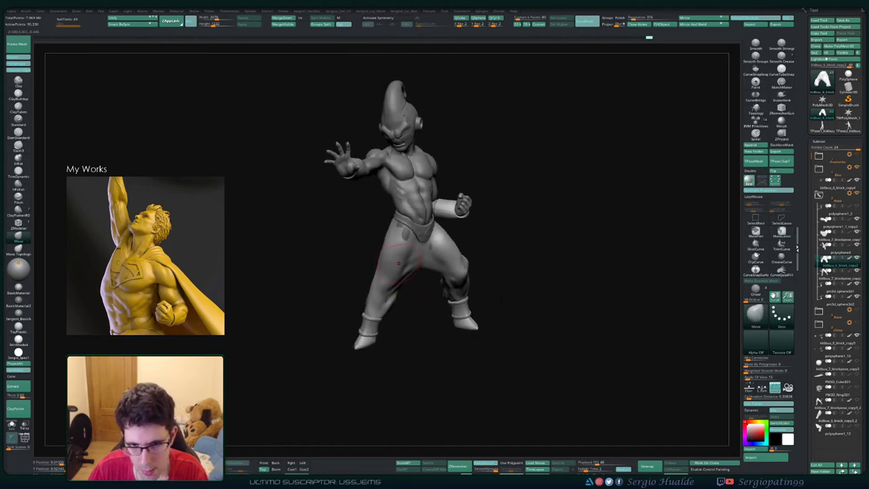
- Adjust the pants on the bent leg and pull the rear waist edge over the skin left exposed below the belt
left_click_drag(443, 279, 449, 283)
mouse_move(456, 288)
right_mouse_down("ctrl")
mouse_move(453, 266)
mouse_move(469, 261)
mouse_move(370, 255)
right_mouse_up("ctrl")
right_click_drag(447, 237, 457, 261, "ctrl")
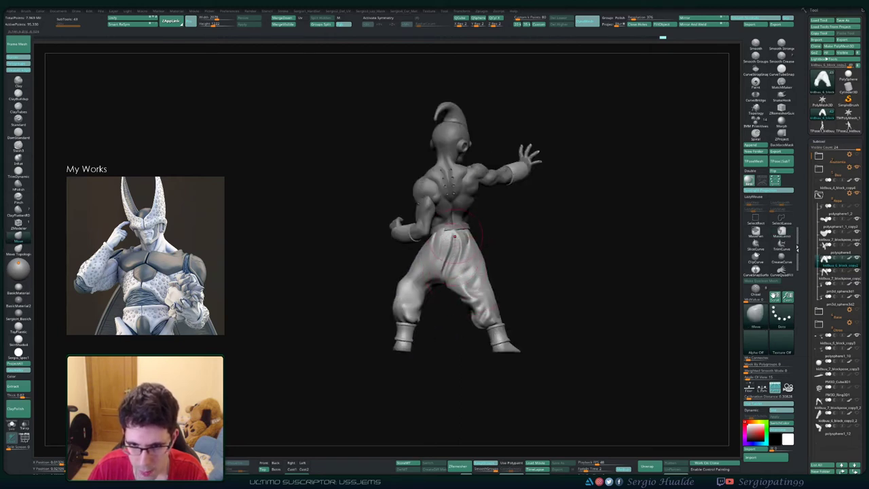
left_click_drag(455, 261, 458, 245)
right_click_drag(468, 243, 428, 236)
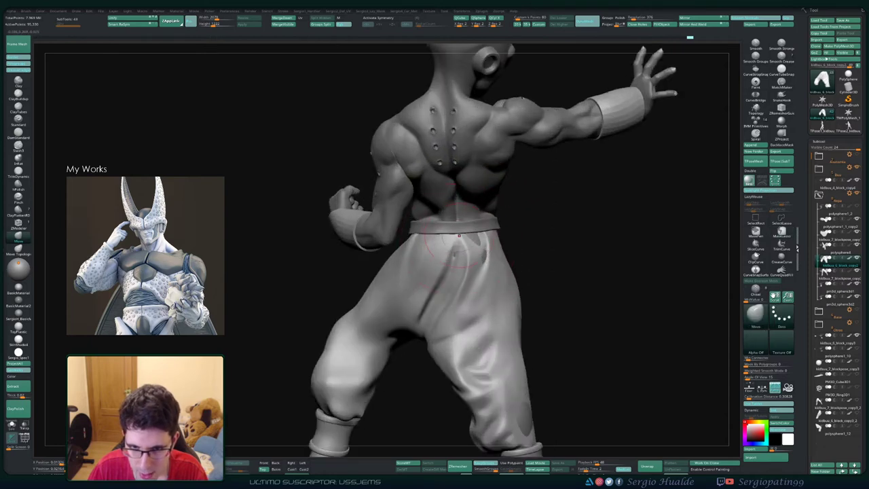
left_click_drag(451, 228, 476, 242)
mouse_move(476, 242)
right_mouse_down()
mouse_move(428, 238)
mouse_move(436, 223)
mouse_move(480, 206)
right_mouse_up()
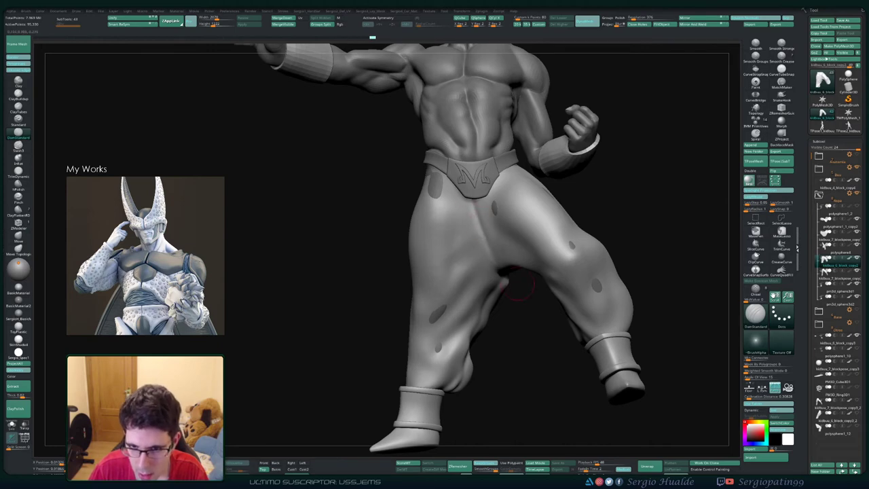
- Stroke the crotch area with DamStandard, then isolate the pants and flatten their capped end with TrimDynamic
mouse_move(520, 286)
right_mouse_down()
mouse_move(495, 254)
mouse_move(514, 243)
mouse_move(534, 262)
mouse_move(508, 264)
mouse_move(511, 248)
right_mouse_up()
left_click_drag(507, 253, 565, 236)
mouse_move(565, 237)
right_mouse_down()
mouse_move(596, 217)
mouse_move(507, 247)
right_mouse_up()
key("alt+s")
key("ctrl+shift+t")
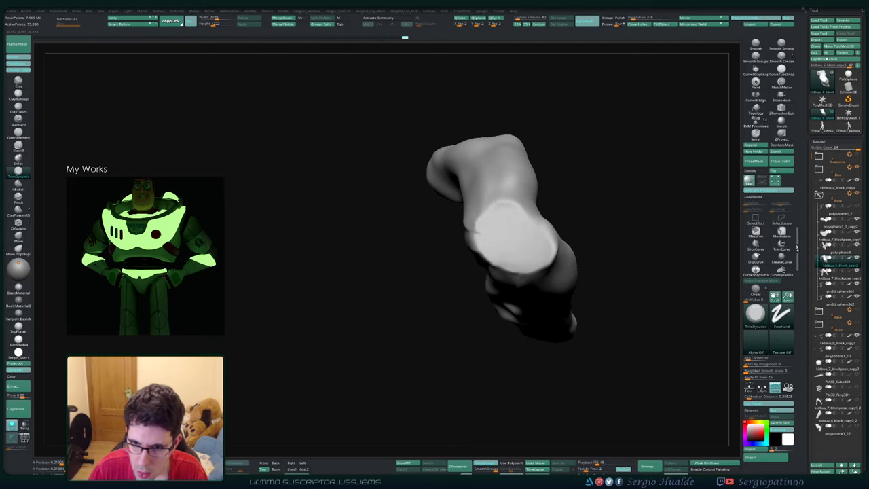
left_click_drag(496, 211, 481, 226)
right_click_drag(486, 235, 506, 170)
key("alt+s")
- Examine the whole figure from the front, back and both sides to judge the pants' silhouette
right_click_drag(520, 295, 523, 251, "ctrl")
mouse_move(523, 258)
right_mouse_down()
mouse_move(590, 268)
mouse_move(540, 273)
mouse_move(553, 258)
right_mouse_up()
key("b")
key("m")
key("v")
right_click_drag(553, 258, 576, 213)
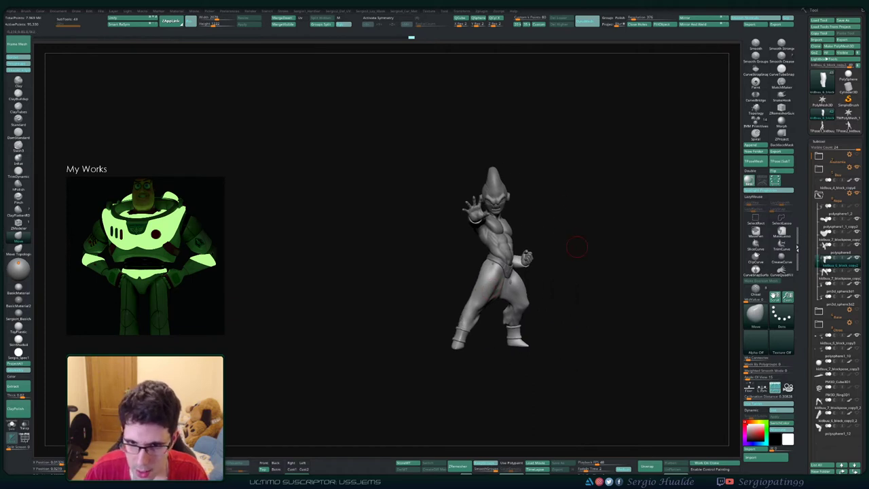
mouse_move(578, 247)
right_mouse_down()
mouse_move(554, 247)
mouse_move(578, 247)
mouse_move(574, 292)
right_mouse_up()
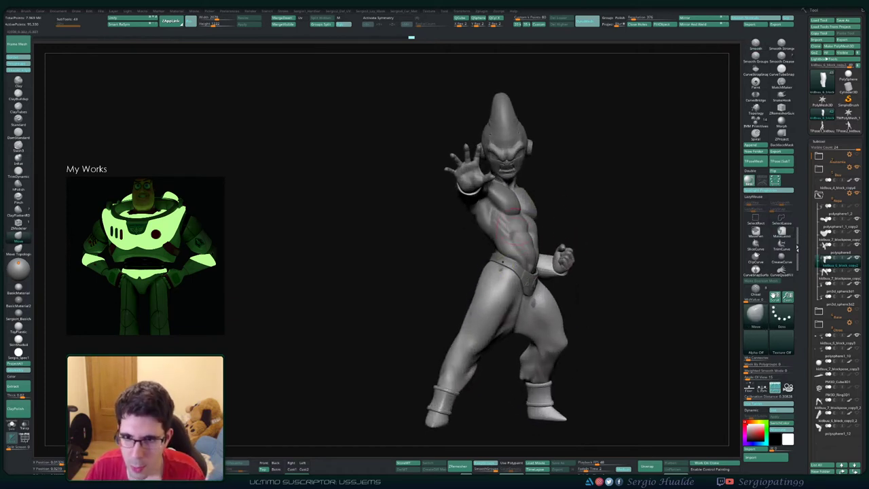
right_click_drag(517, 228, 518, 270, "alt")
right_click_drag(470, 251, 540, 243)
left_click(534, 233, "alt")
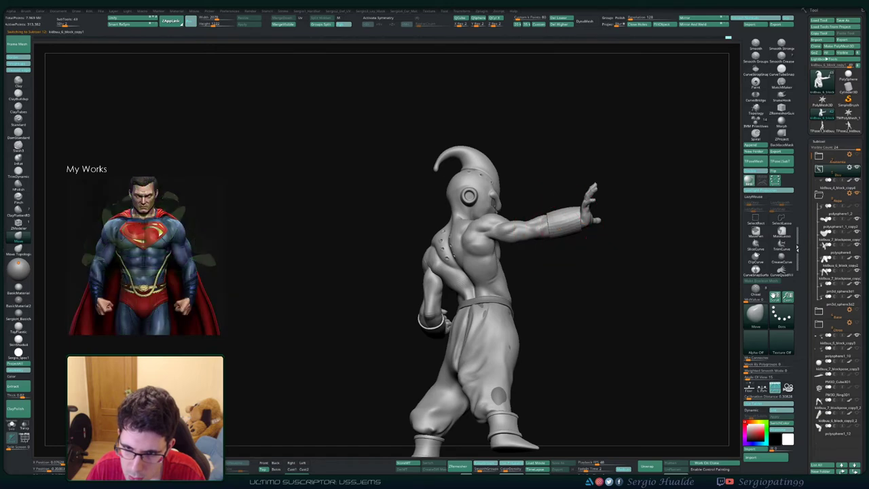
mouse_move(559, 243)
right_mouse_down()
mouse_move(579, 255)
mouse_move(495, 263)
mouse_move(598, 268)
mouse_move(570, 265)
right_mouse_up()
mouse_move(569, 264)
right_mouse_down("ctrl")
mouse_move(571, 253)
mouse_move(533, 267)
right_mouse_up("ctrl")
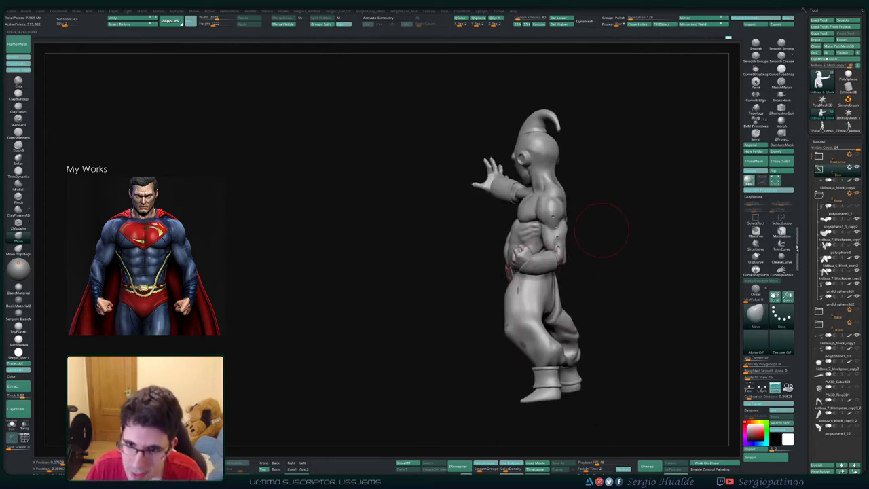
right_click_drag(601, 231, 584, 235)
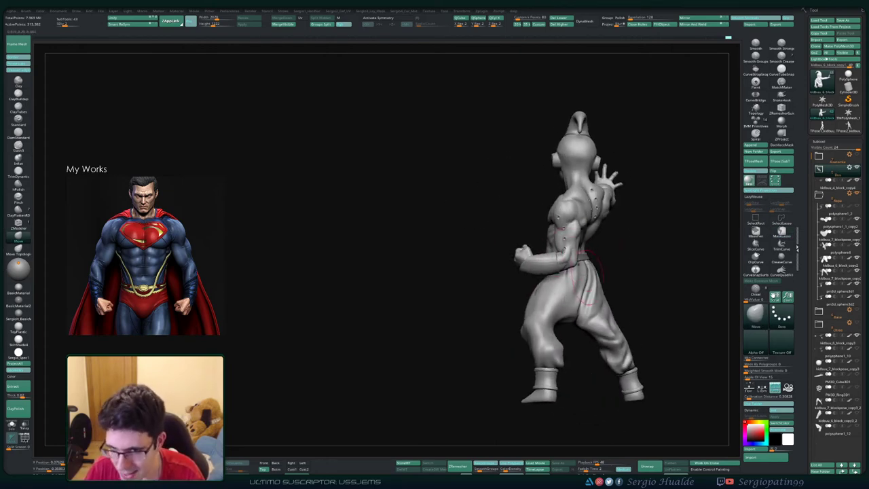
right_click_drag(571, 268, 570, 292, "ctrl")
mouse_move(517, 282)
right_mouse_down()
mouse_move(539, 284)
mouse_move(543, 294)
mouse_move(544, 286)
right_mouse_up()
- Select the pants, push the bent leg's hip outward with the Move brush and smooth the waist area beside the belt
left_click(540, 294, "alt")
left_click_drag(541, 291, 528, 293)
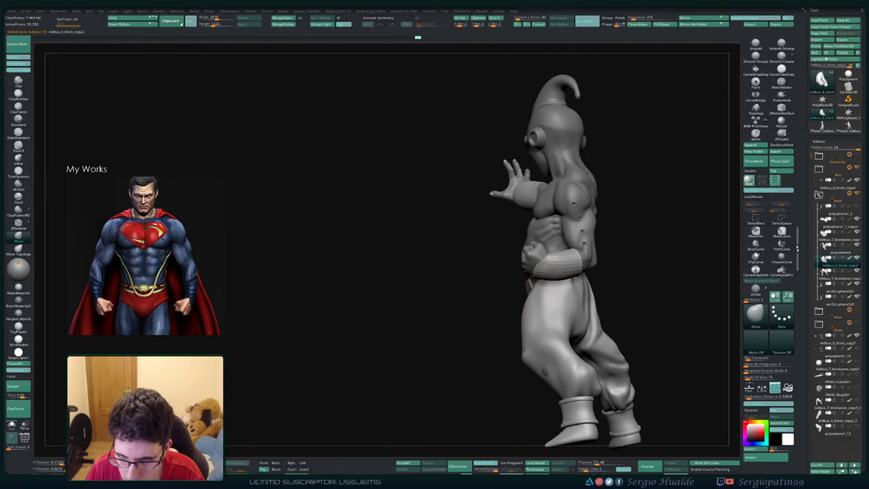
right_click_drag(531, 297, 547, 296)
left_click_drag(520, 297, 514, 293, "shift")
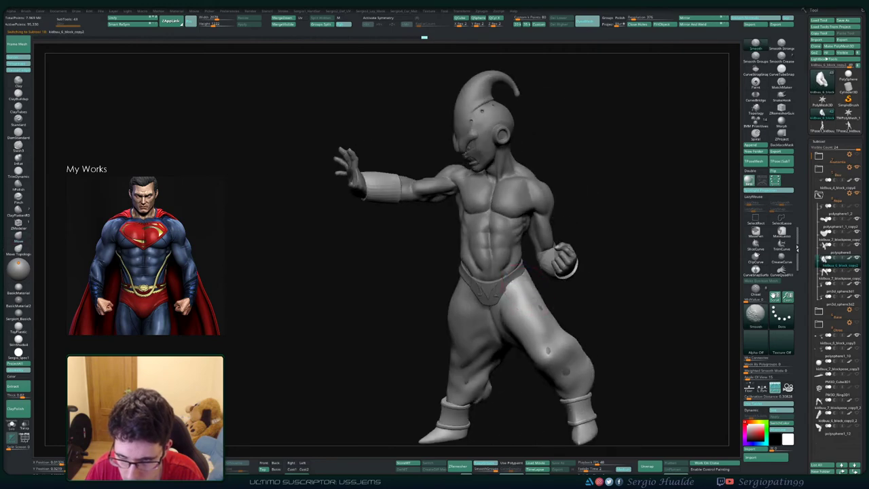
right_click_drag(515, 286, 520, 274)
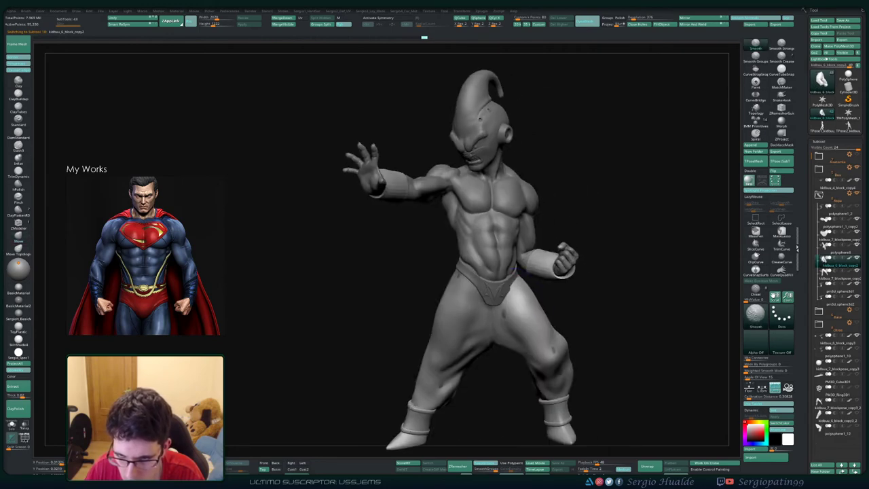
left_click_drag(519, 274, 524, 284, "shift")
- Create a combined low-resolution TPose mesh of the whole figure with Transpose Master
mouse_move(580, 300)
right_mouse_down()
mouse_move(565, 299)
mouse_move(564, 273)
right_mouse_up()
mouse_move(563, 273)
right_mouse_down()
mouse_move(494, 265)
mouse_move(541, 282)
mouse_move(541, 200)
mouse_move(588, 221)
mouse_move(577, 296)
mouse_move(559, 305)
right_mouse_up()
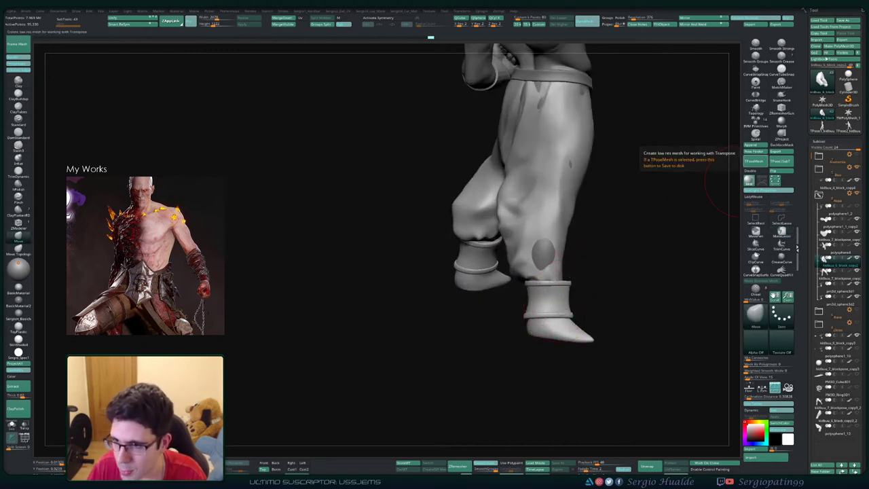
left_click(752, 161)
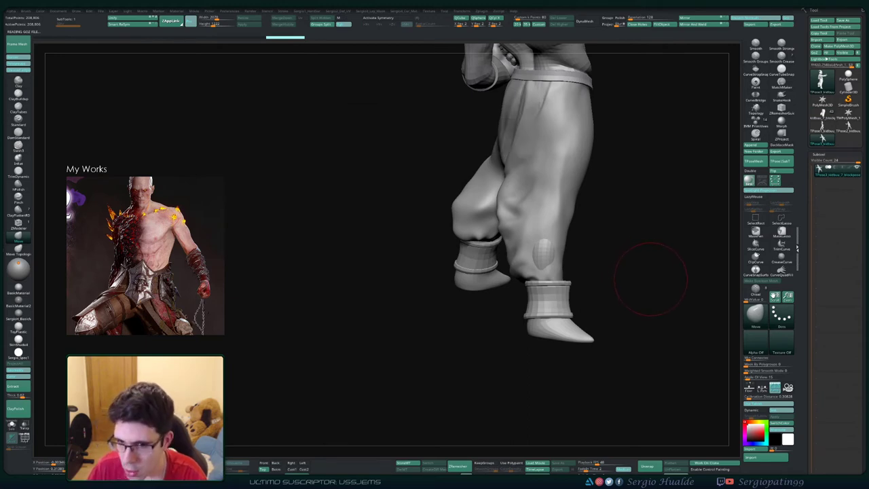
- Mask the entire figure except the straight leg's foot and ankle cuff
left_click(559, 309, "ctrl+shift")
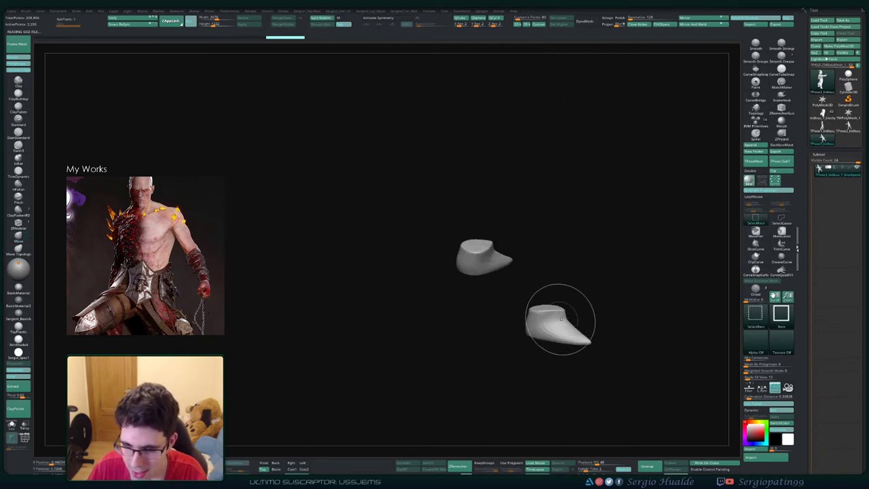
left_click(562, 319, "ctrl+shift")
left_click(562, 317, "ctrl+shift")
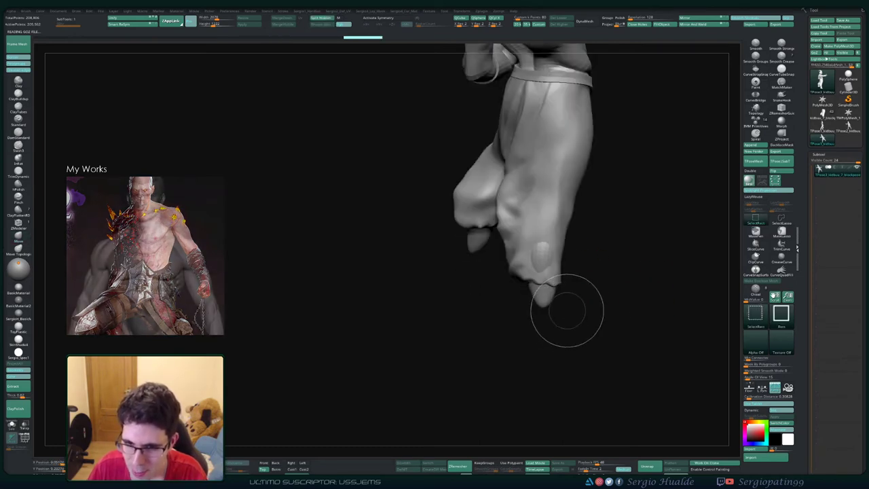
left_click(604, 289, "ctrl")
left_click(601, 299, "ctrl+shift")
left_click_drag(600, 301, 578, 306, "alt")
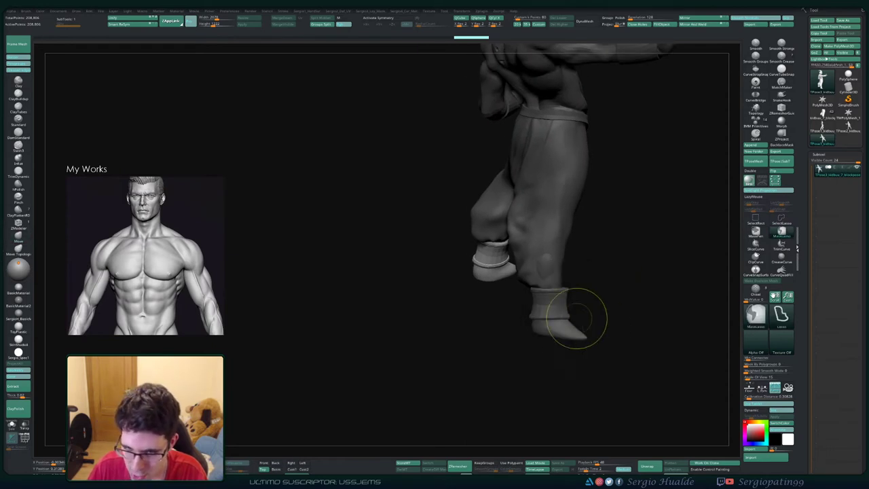
mouse_move(474, 308)
left_mouse_down()
mouse_move(406, 328)
mouse_move(529, 328)
left_mouse_up()
- Center the Transpose gizmo on the straight leg's ankle cuff and adjust the placement of the foot and cuff
key("w")
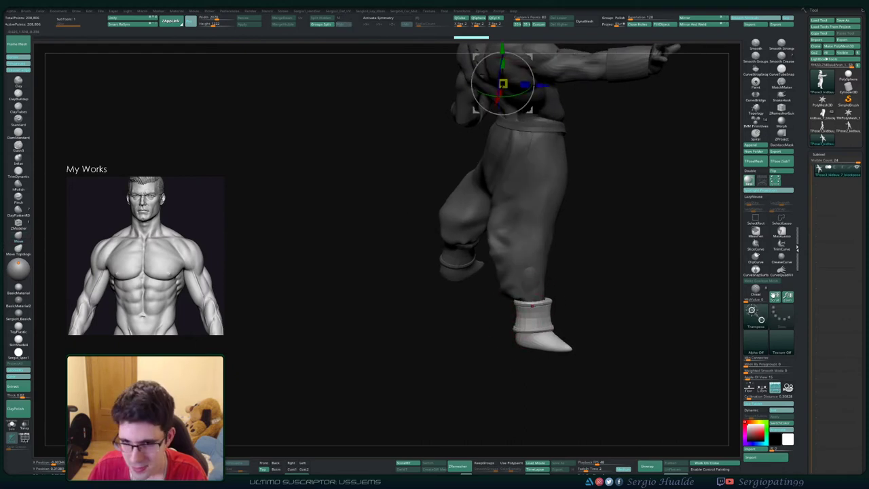
left_click(536, 310, "alt")
left_click_drag(572, 307, 498, 307)
key("q")
- Clear the mask and mask the entire figure except the bent leg's foot and ankle cuff
mouse_move(587, 334)
right_mouse_down("ctrl")
mouse_move(601, 327)
mouse_move(408, 316)
right_mouse_up("ctrl")
right_click_drag(525, 311, 531, 331, "ctrl")
mouse_move(531, 332)
right_mouse_down()
mouse_move(577, 326)
mouse_move(601, 305)
right_mouse_up()
right_click_drag(601, 306, 620, 335, "alt")
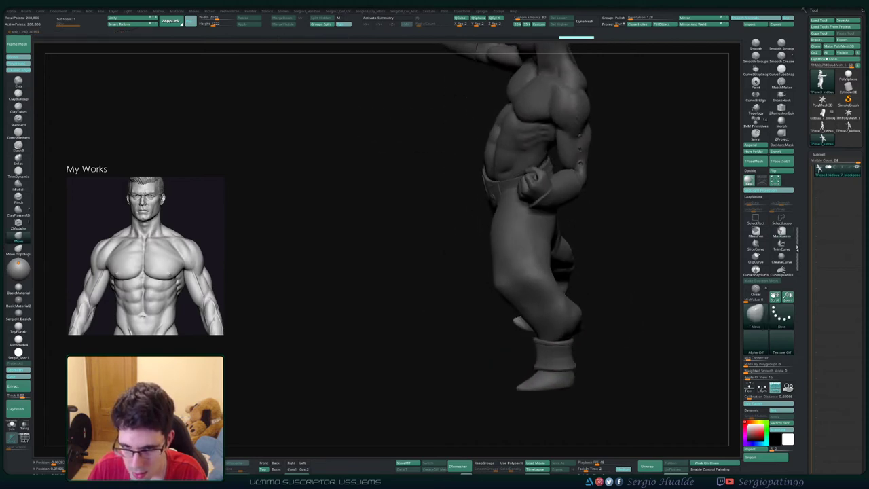
left_click_drag(619, 333, 623, 339, "ctrl")
left_click(565, 362, "ctrl+alt+shift")
left_click(566, 375, "ctrl+alt+shift")
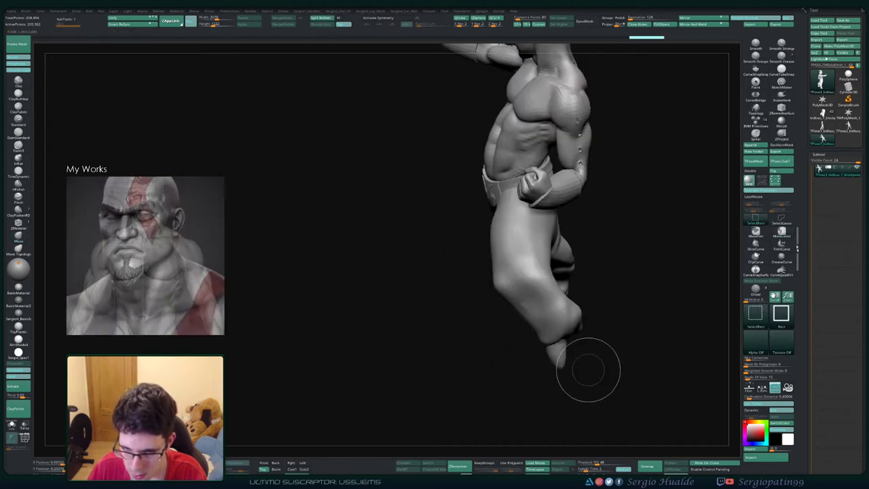
left_click(597, 361, "ctrl")
left_click(601, 362, "ctrl+shift")
key("w")
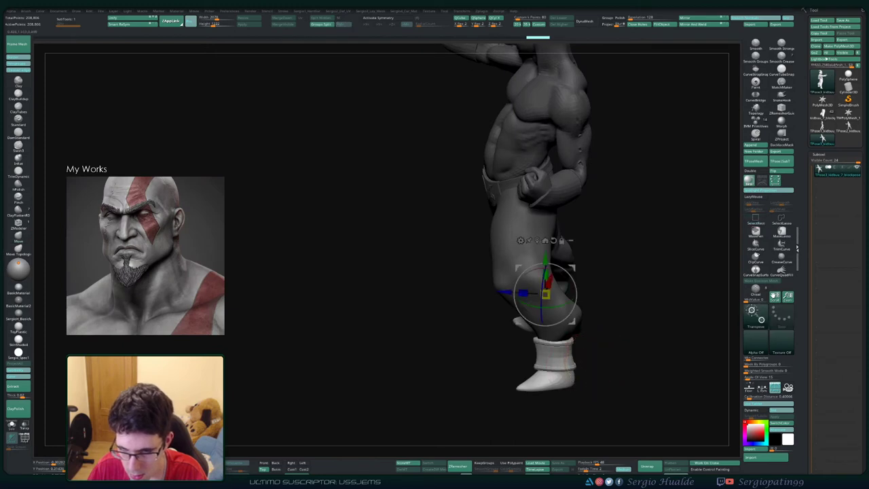
right_click_drag(584, 380, 639, 377)
left_click_drag(546, 361, 578, 326, "ctrl")
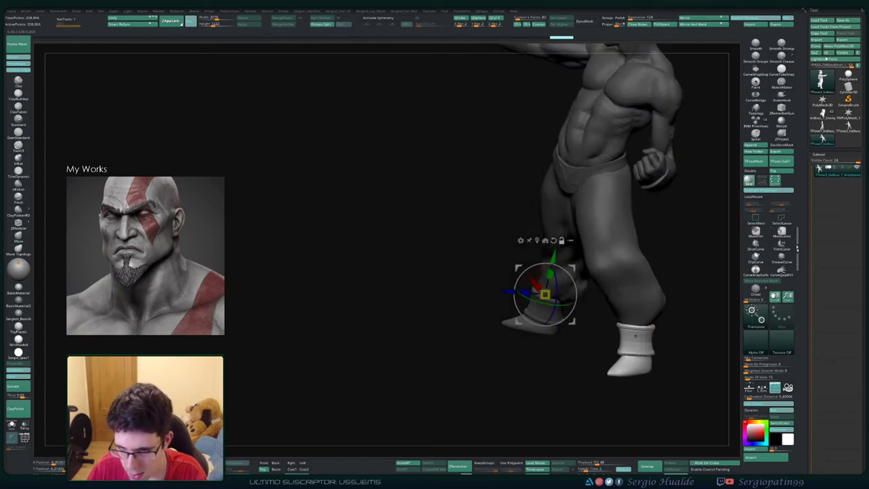
- Center the gizmo on the bent leg's ankle cuff, shift the foot and cuff slightly, and clear the mask
left_click(639, 338, "alt")
right_click_drag(643, 394, 549, 386, "alt")
right_click_drag(562, 343, 534, 341)
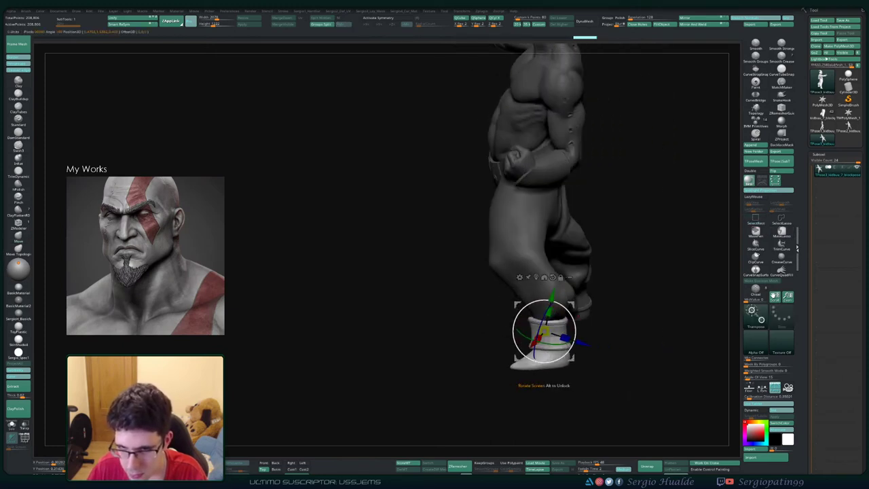
left_click_drag(582, 342, 585, 343)
key("q")
mouse_move(531, 340)
right_mouse_down()
mouse_move(587, 342)
mouse_move(601, 321)
right_mouse_up()
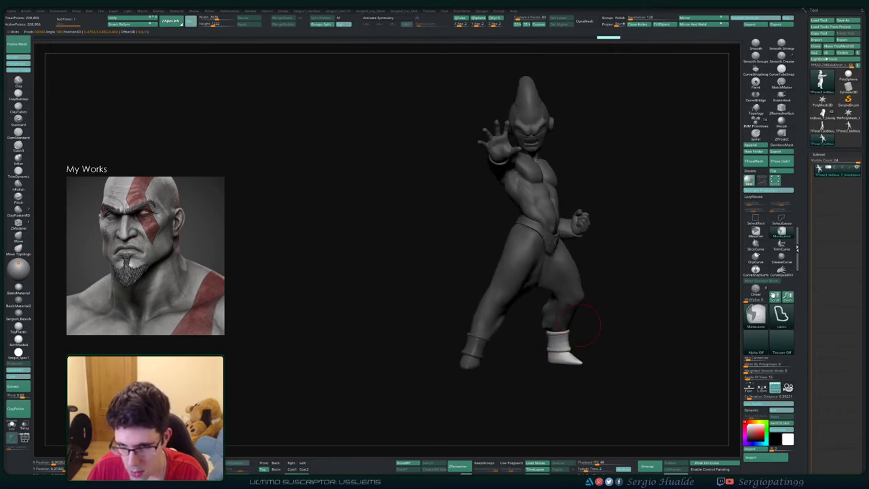
left_click_drag(601, 321, 617, 344, "ctrl")
- Reshape the back of the pants around the crotch and the straight leg's inner thigh with the Move brush
mouse_move(617, 344)
right_mouse_down()
mouse_move(609, 344)
mouse_move(617, 329)
right_mouse_up()
right_click_drag(594, 299, 557, 353, "alt")
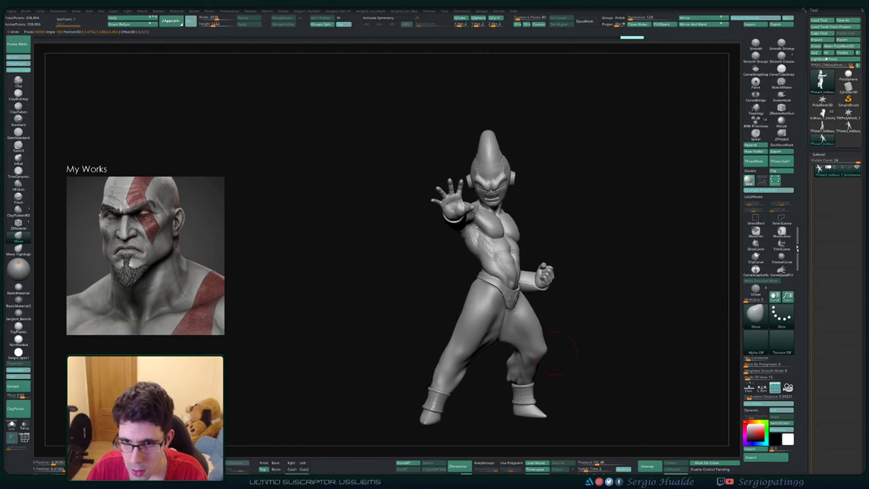
mouse_move(591, 301)
right_mouse_down()
mouse_move(651, 305)
mouse_move(606, 305)
right_mouse_up()
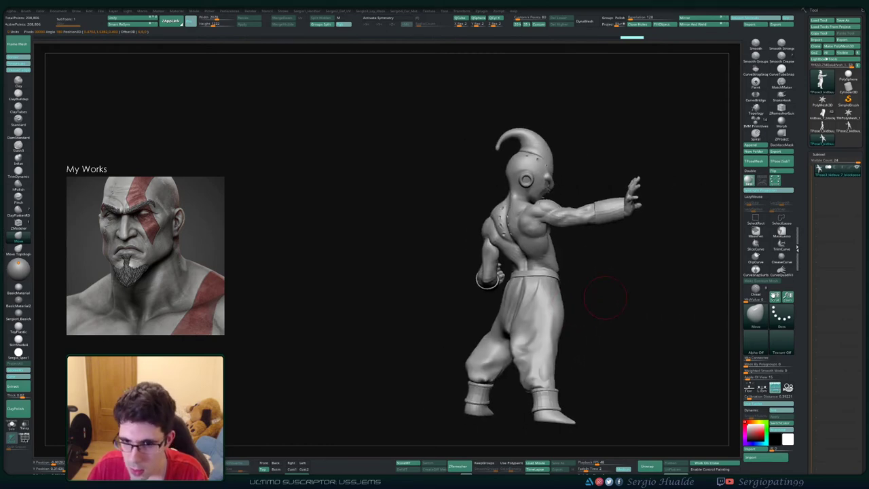
mouse_move(506, 326)
right_mouse_down("ctrl")
mouse_move(500, 341)
mouse_move(512, 333)
right_mouse_up("ctrl")
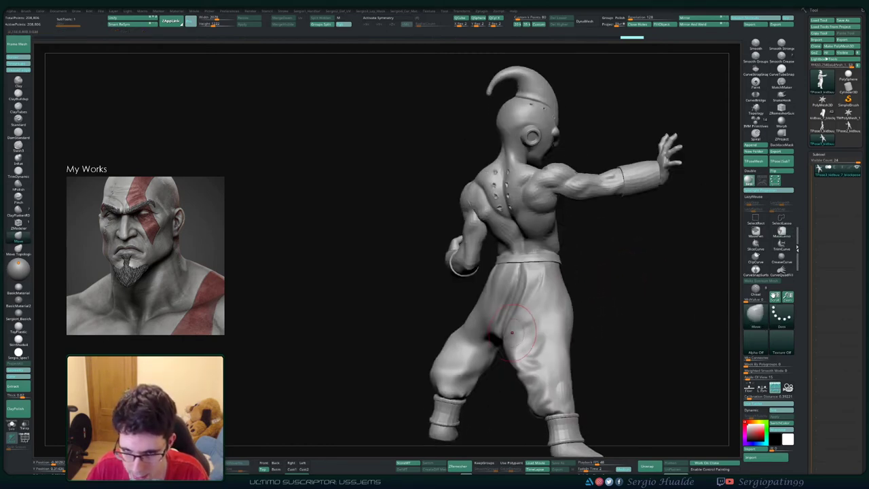
left_click_drag(511, 351, 512, 333)
right_click_drag(514, 312, 504, 311)
left_click_drag(525, 317, 504, 304)
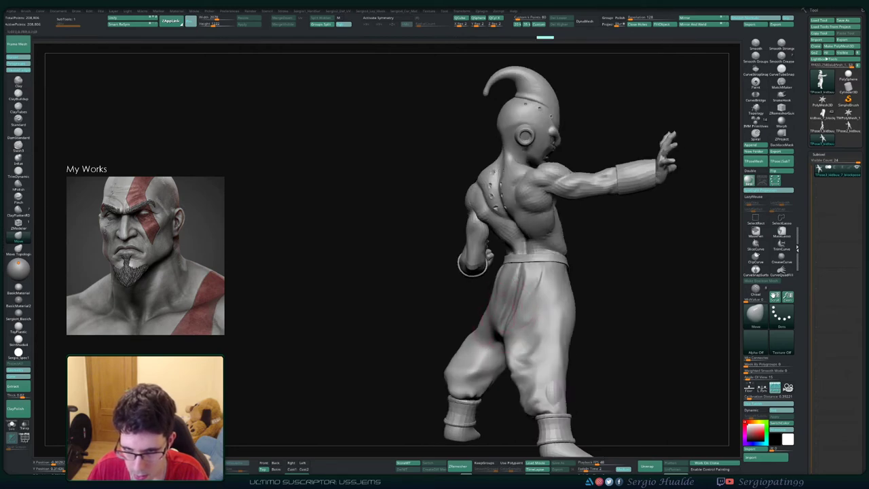
key("ctrl+shift+z")
- Refine the contour of the pants along the bent leg's thigh with short Move brush strokes
mouse_move(501, 318)
right_mouse_down("ctrl")
mouse_move(510, 281)
mouse_move(627, 242)
right_mouse_up("ctrl")
mouse_move(500, 348)
right_mouse_down()
mouse_move(469, 299)
mouse_move(481, 324)
right_mouse_up()
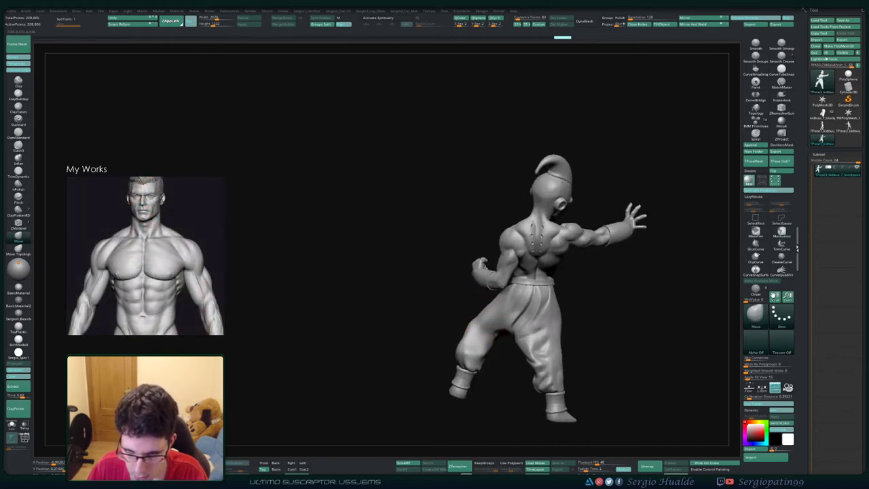
left_click_drag(486, 317, 483, 308)
left_click_drag(476, 322, 472, 315)
right_click_drag(462, 340, 605, 333)
left_click_drag(366, 214, 368, 207)
mouse_move(441, 326)
right_mouse_down()
mouse_move(499, 356)
mouse_move(523, 339)
right_mouse_up()
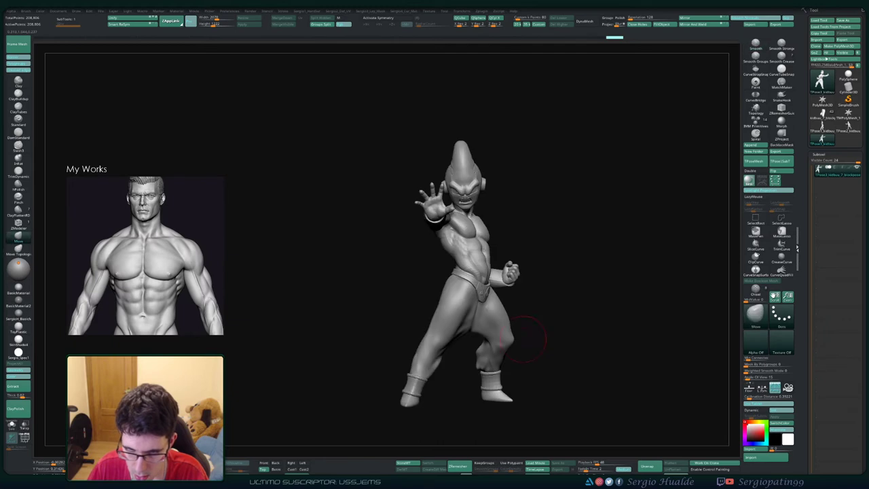
- Try to sculpt fabric folds around the bent leg's knee with the Standard brush, softening them and the inner thigh with Smooth
mouse_move(520, 327)
left_mouse_down()
mouse_move(485, 324)
mouse_move(520, 308)
mouse_move(521, 333)
mouse_move(565, 330)
left_mouse_up()
right_click_drag(557, 325, 499, 331)
mouse_move(499, 332)
right_mouse_down("ctrl")
mouse_move(499, 350)
mouse_move(519, 331)
right_mouse_up("ctrl")
key("1")
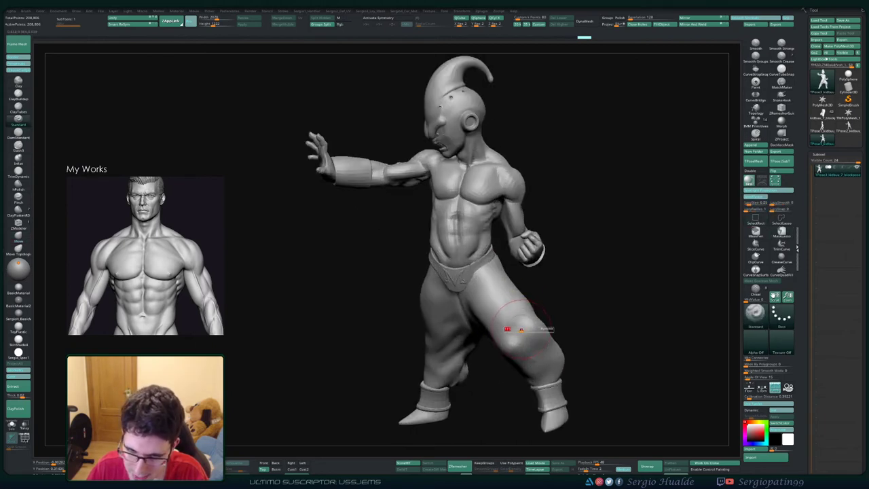
mouse_move(507, 323)
left_mouse_down()
mouse_move(524, 313)
mouse_move(504, 301)
left_mouse_up()
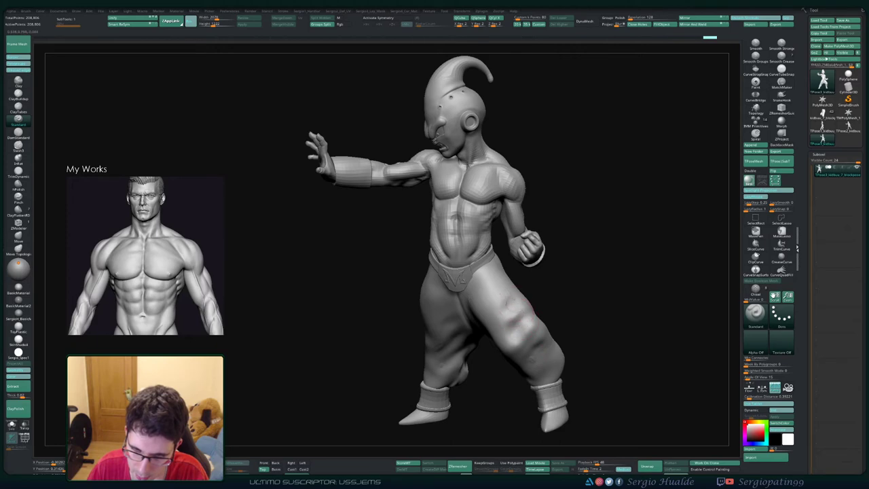
right_click_drag(516, 291, 552, 292)
left_click_drag(522, 307, 497, 339, "shift")
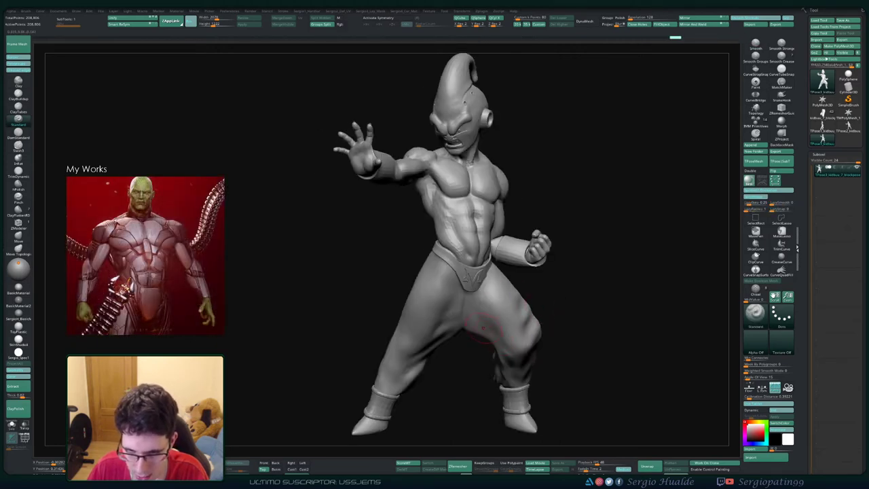
left_click_drag(485, 330, 497, 341, "shift")
mouse_move(486, 348)
right_mouse_down()
mouse_move(508, 337)
mouse_move(502, 370)
right_mouse_up()
- Undo the sculpted folds on the bent leg, stepping back through the earlier pose edits and forward again
key("ctrl+z")
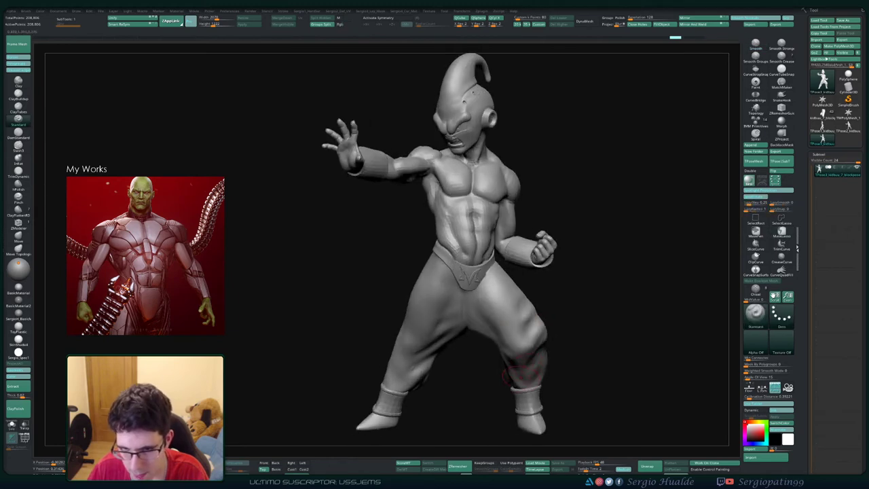
key("ctrl+z")
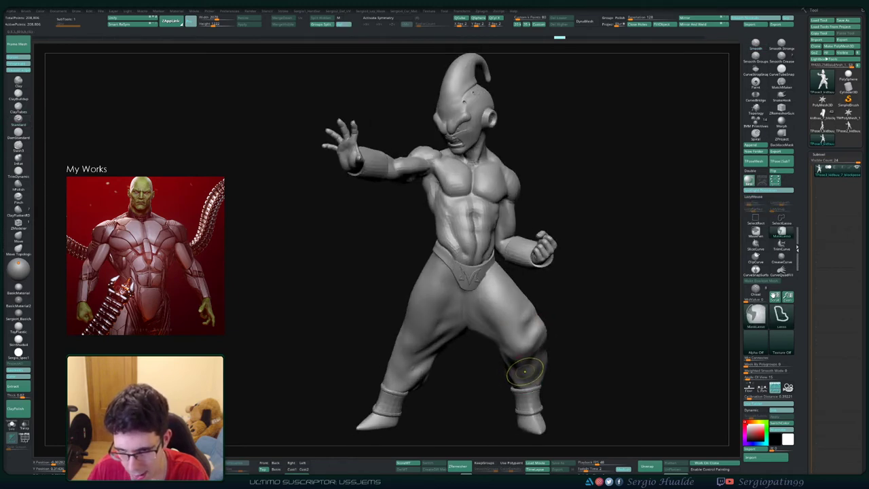
key("ctrl+z")
key("ctrl+z")
key("ctrl+z")
key("ctrl+z")
key("ctrl+z")
key("ctrl+z")
key("ctrl+z")
key("ctrl+z")
key("ctrl+z")
key("ctrl+z")
key("ctrl+z")
key("ctrl+z")
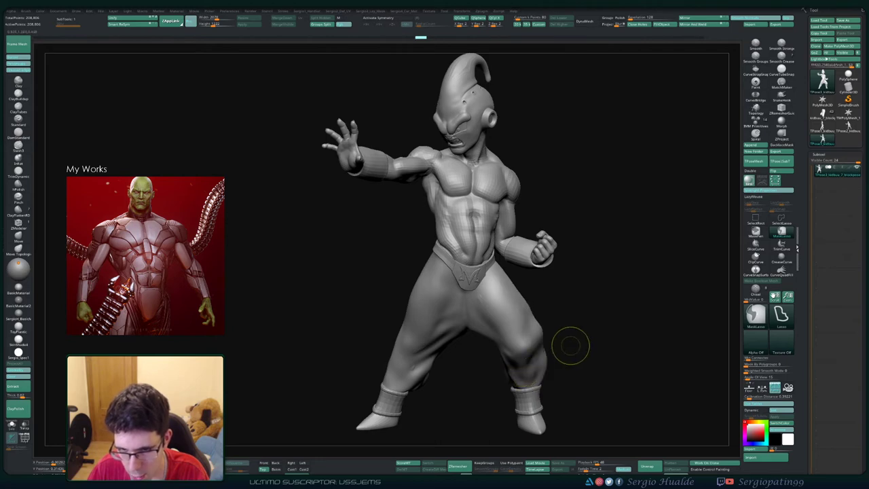
key("ctrl+z")
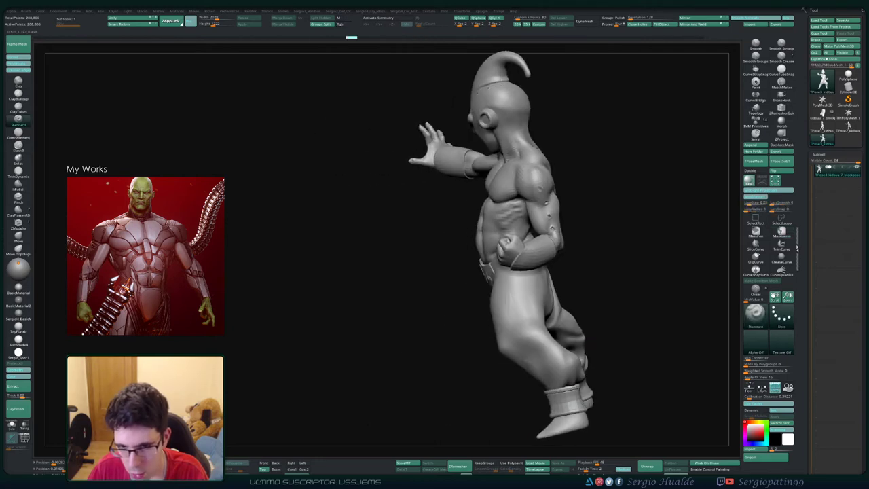
key("ctrl+z")
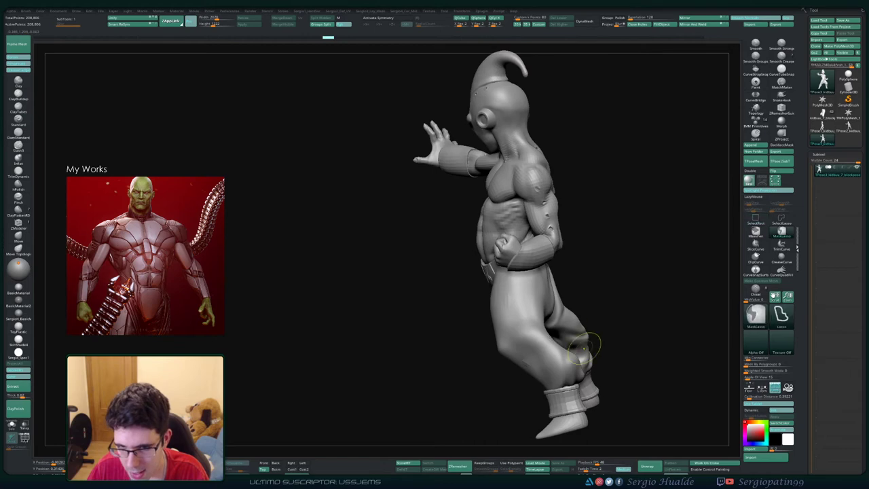
key("ctrl+shift+z")
- Transfer the adjusted pose from the Transpose Master mesh back to the original subtools and check the figure from several sides
left_click(781, 162)
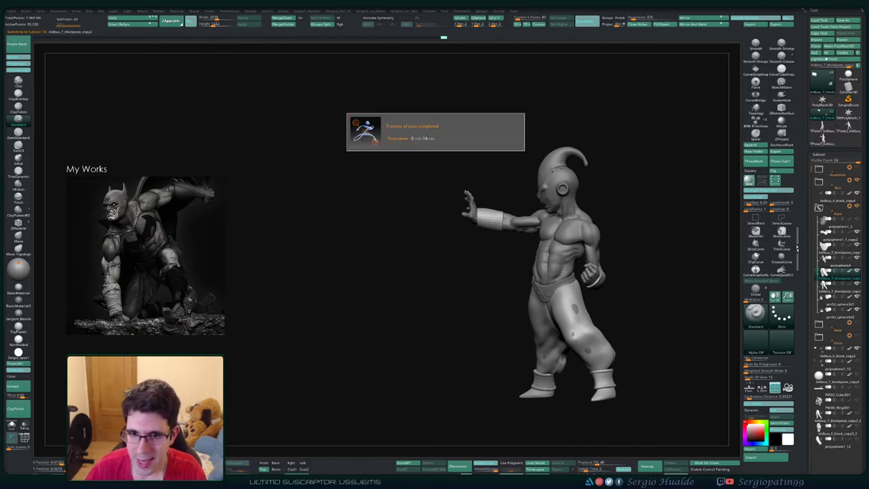
left_click_drag(380, 285, 540, 288)
left_click_drag(485, 297, 512, 298)
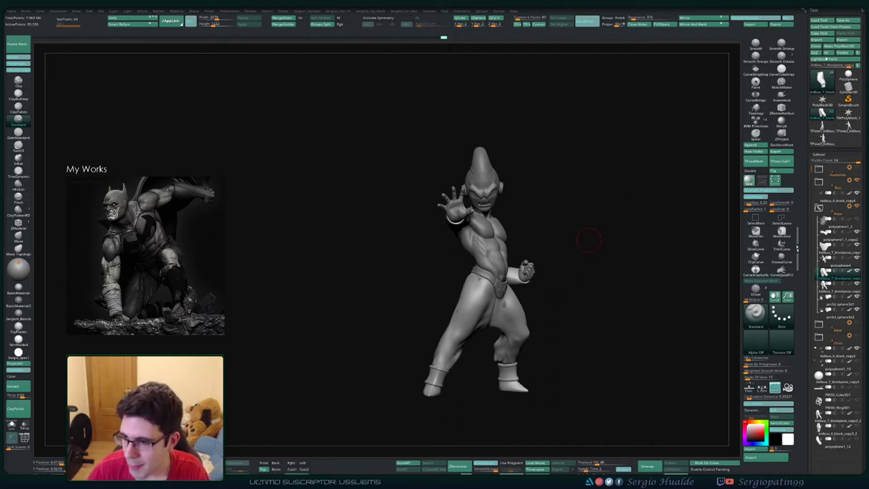
right_click_drag(590, 240, 519, 244)
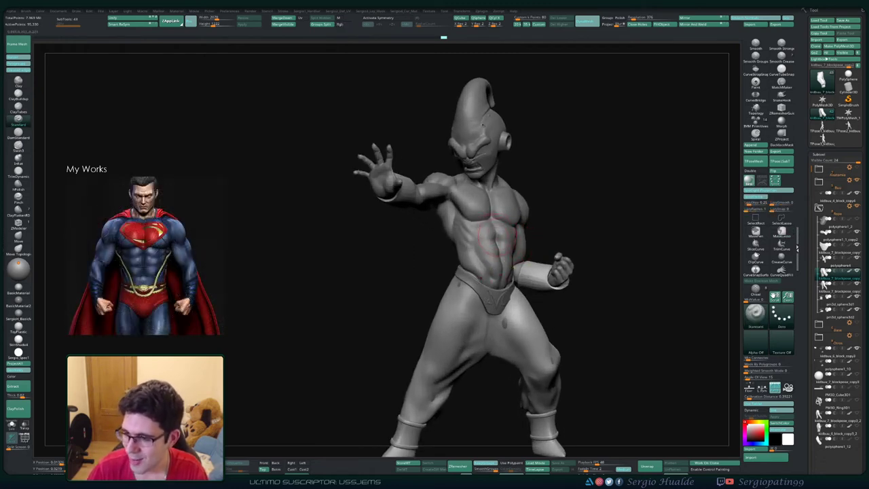
right_click_drag(501, 231, 489, 242)
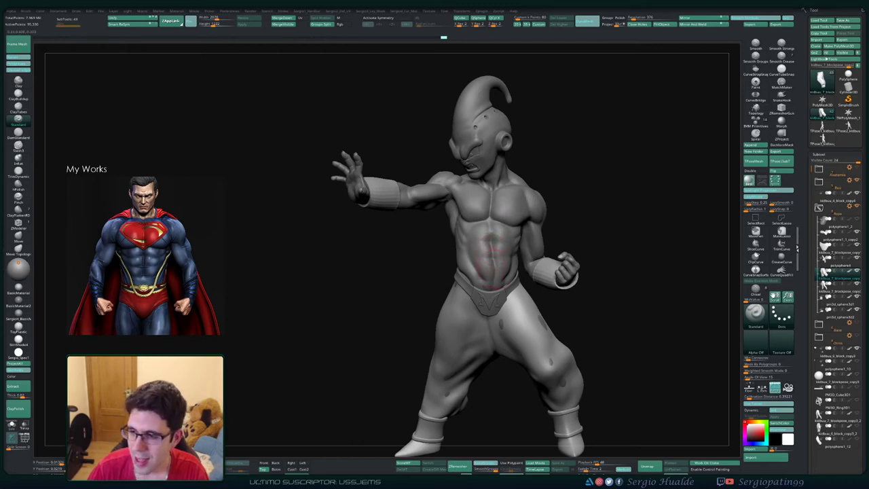
mouse_move(492, 263)
right_mouse_down()
mouse_move(500, 262)
mouse_move(465, 254)
right_mouse_up()
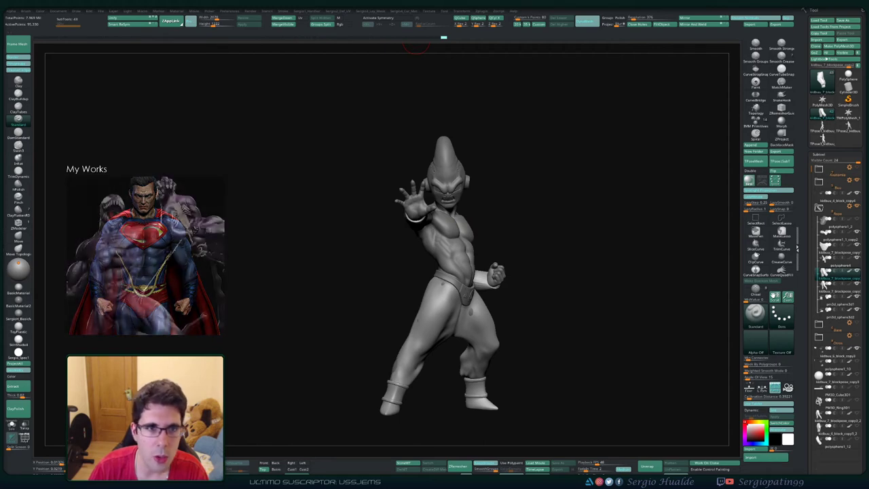
left_click(283, 11)
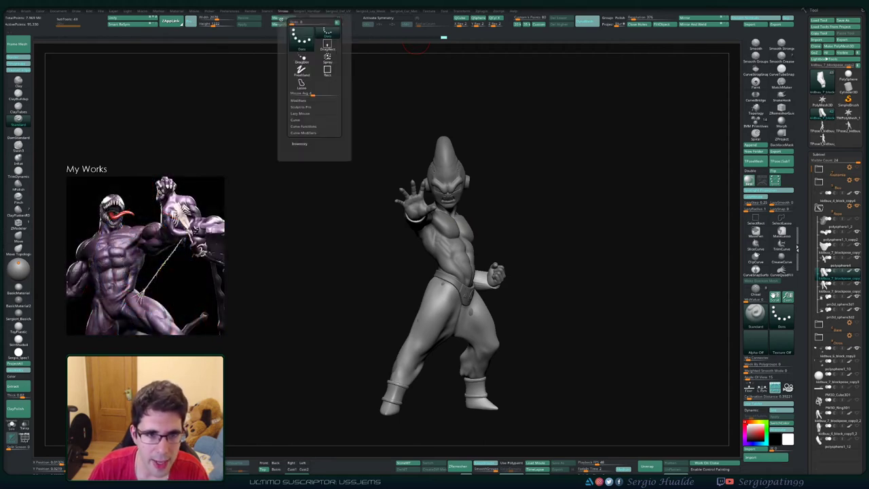
left_click(301, 107)
left_click(301, 107)
left_click(296, 120)
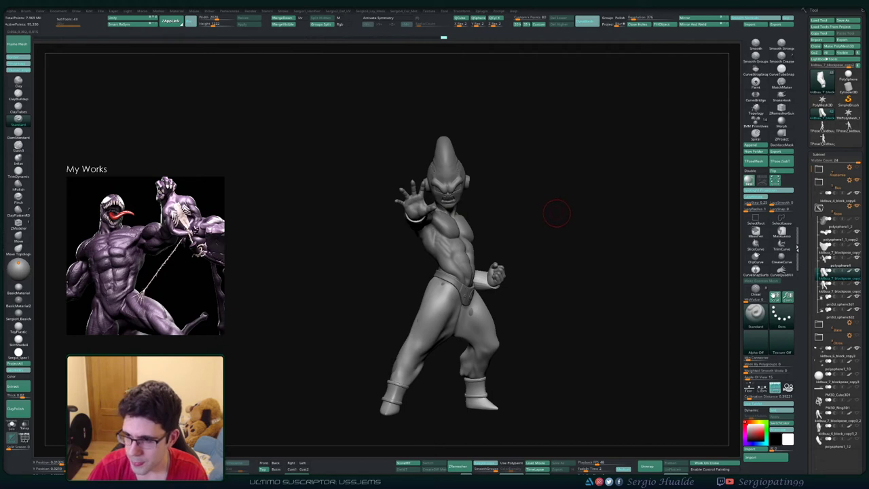
left_click_drag(557, 213, 511, 219)
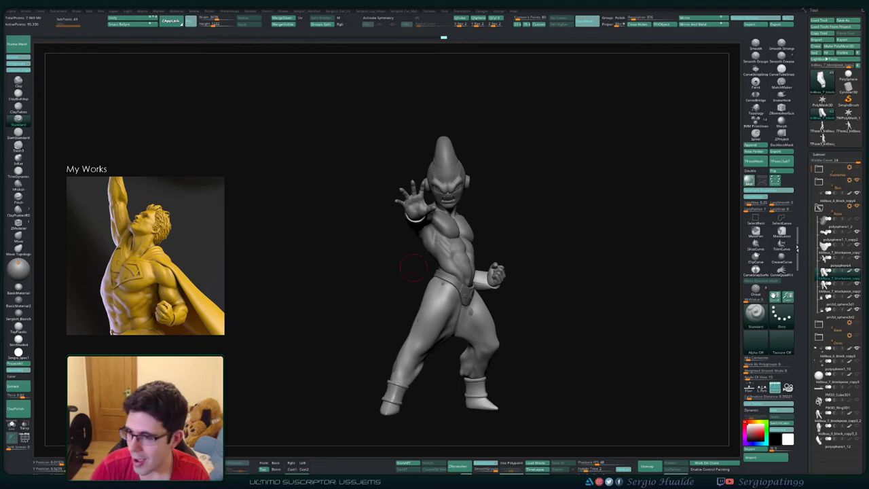
- Select the wristband subtool at the clenched fist, isolate its outer surface and delete the hidden faces
mouse_move(500, 281)
right_mouse_down()
mouse_move(466, 286)
mouse_move(466, 255)
right_mouse_up()
mouse_move(466, 255)
right_mouse_down()
mouse_move(445, 256)
mouse_move(477, 299)
mouse_move(418, 290)
mouse_move(187, 171)
right_mouse_up()
right_click_drag(425, 273, 332, 261)
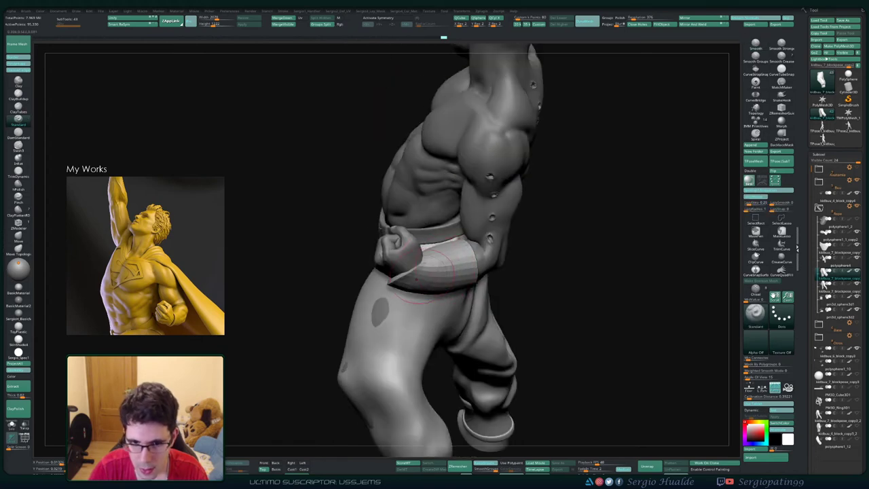
right_click_drag(422, 275, 435, 254, "ctrl")
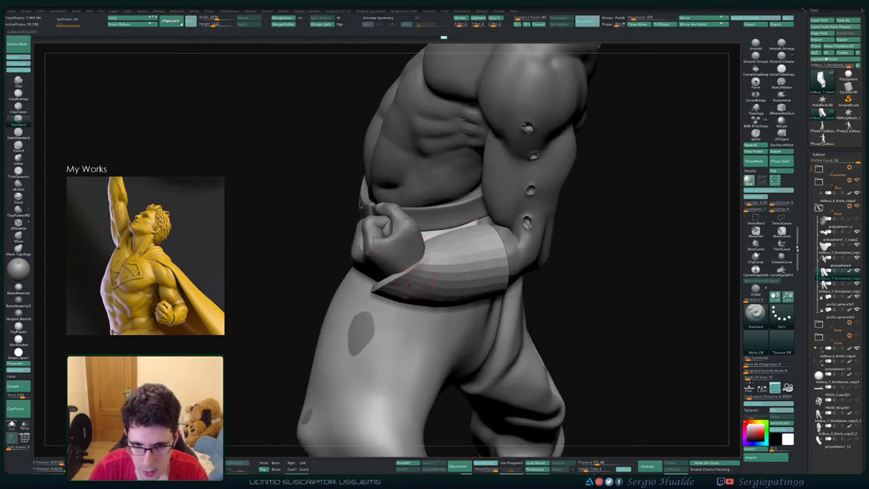
left_click(434, 258, "alt")
mouse_move(436, 256)
right_mouse_down()
mouse_move(417, 277)
mouse_move(438, 310)
mouse_move(454, 305)
mouse_move(473, 352)
mouse_move(420, 277)
mouse_move(431, 271)
right_mouse_up()
left_click(436, 286, "ctrl+shift")
key("Delete")
- Isolate the wristbands, duplicate them as a backup subtool, and give the original thickness with Panel Loops
key("alt+s")
key("3")
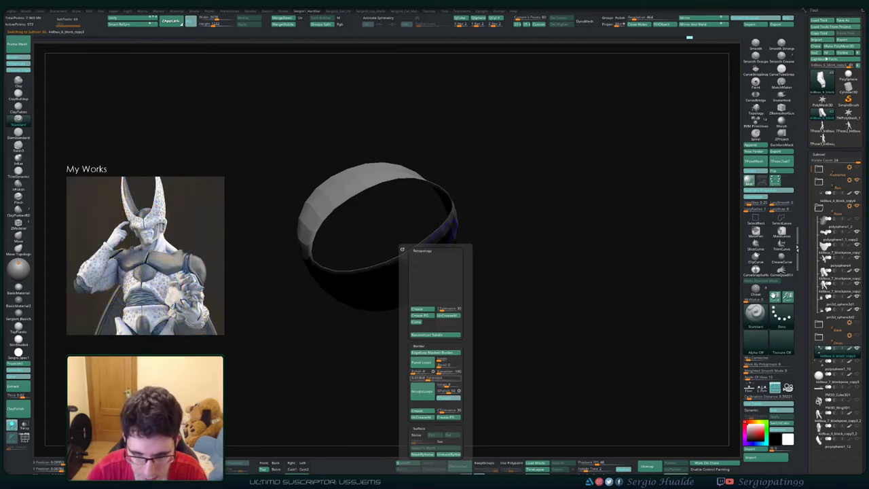
key("Return")
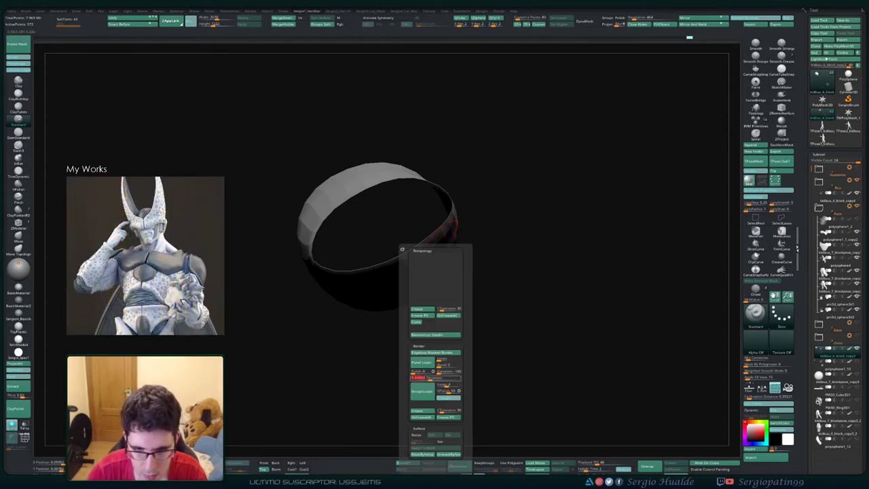
key("ctrl+shift+d")
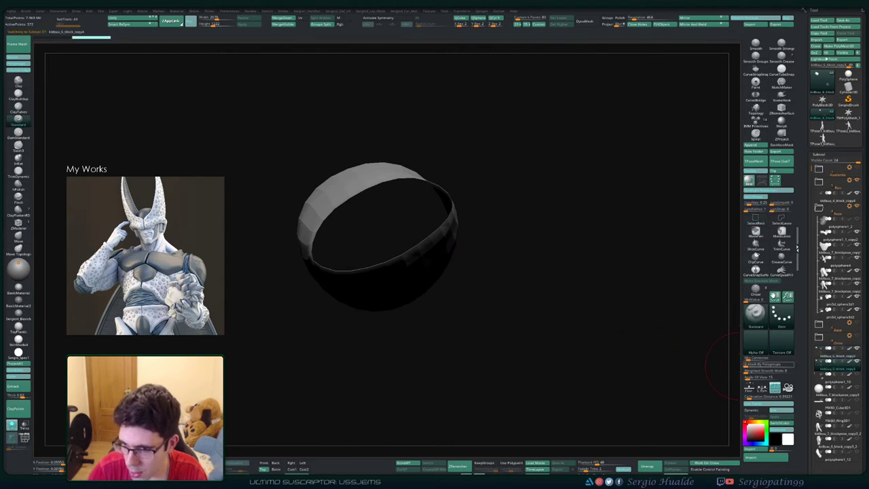
key("shift+r")
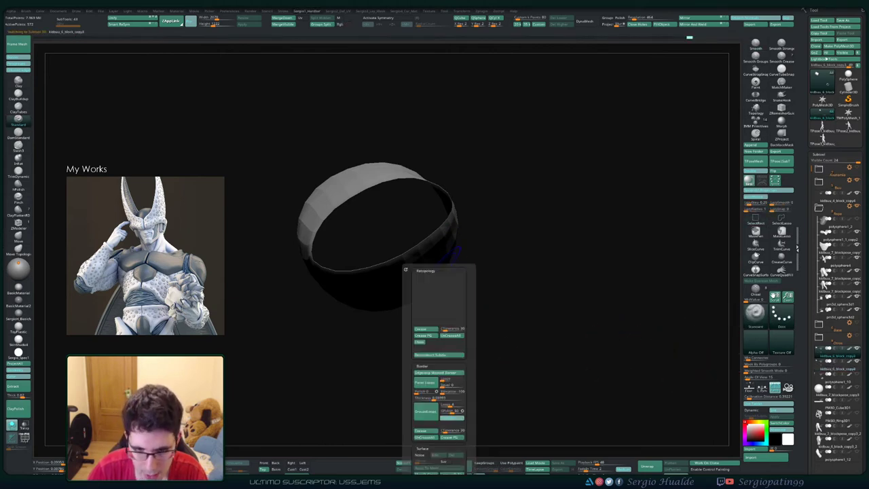
left_click(426, 382)
right_click_drag(370, 319, 383, 291, "ctrl")
mouse_move(382, 291)
right_mouse_down("alt")
mouse_move(448, 353)
mouse_move(477, 328)
mouse_move(454, 380)
right_mouse_up("alt")
key("alt+s")
- Adjust the rim of the wristband under the clenched fist with the Move brush
right_click_drag(454, 380, 383, 370)
key("b")
key("m")
key("v")
right_click_drag(446, 344, 442, 345)
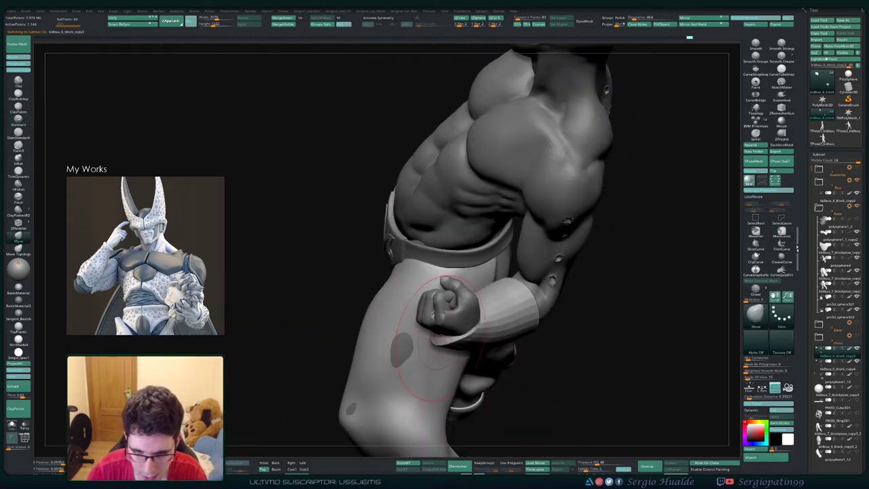
left_click_drag(445, 341, 441, 333)
right_click_drag(440, 334, 452, 331)
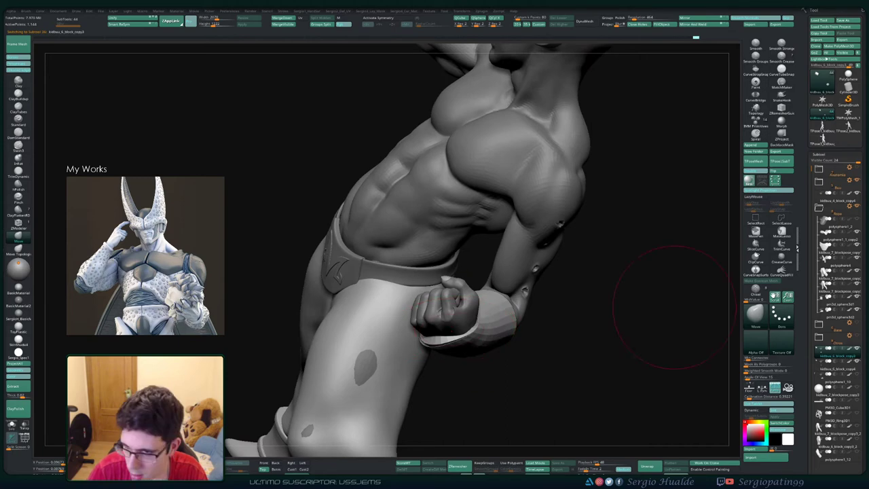
- Delete the backup copy of the wristbands and reselect the thickened wristband subtool
left_click(836, 368)
left_click(835, 355)
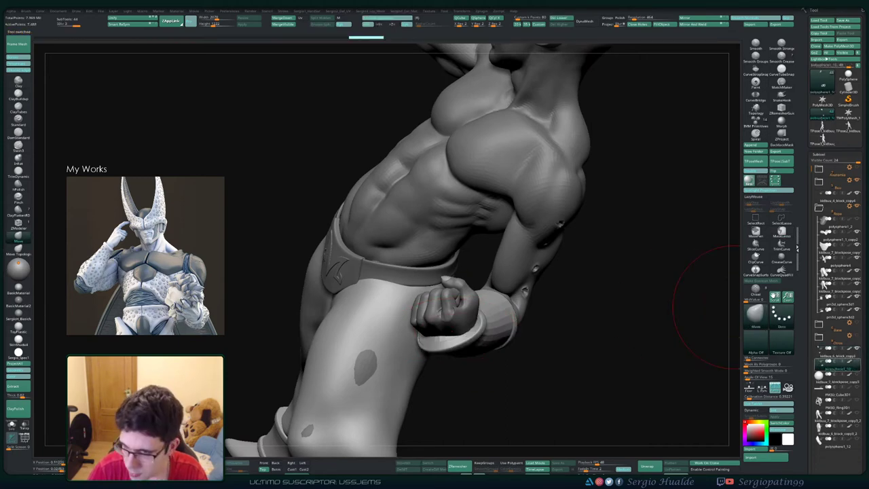
left_click(283, 17)
- Refine the clenched fist's wristband with short Move strokes along its rim and smooth its elbow end
right_click_drag(446, 331, 439, 348)
left_click_drag(438, 349, 440, 340)
mouse_move(441, 349)
right_mouse_down()
mouse_move(448, 341)
mouse_move(478, 345)
right_mouse_up()
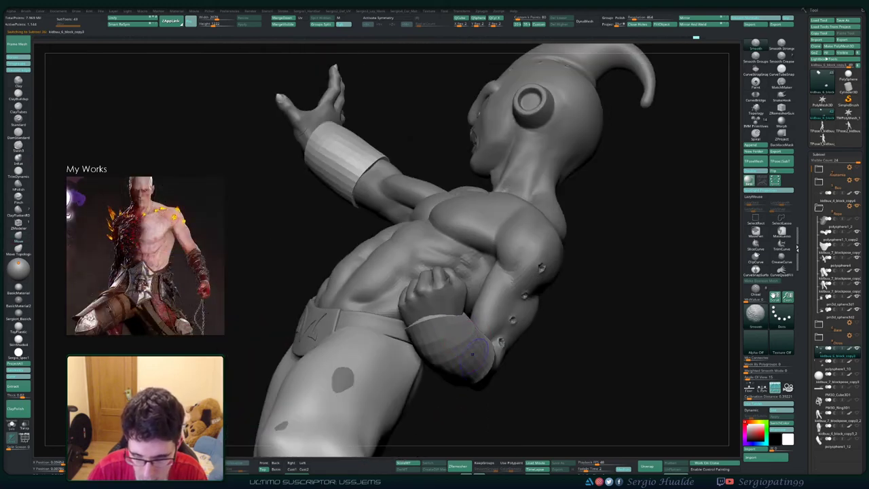
left_click_drag(473, 354, 477, 345, "shift")
right_click_drag(477, 355, 457, 365)
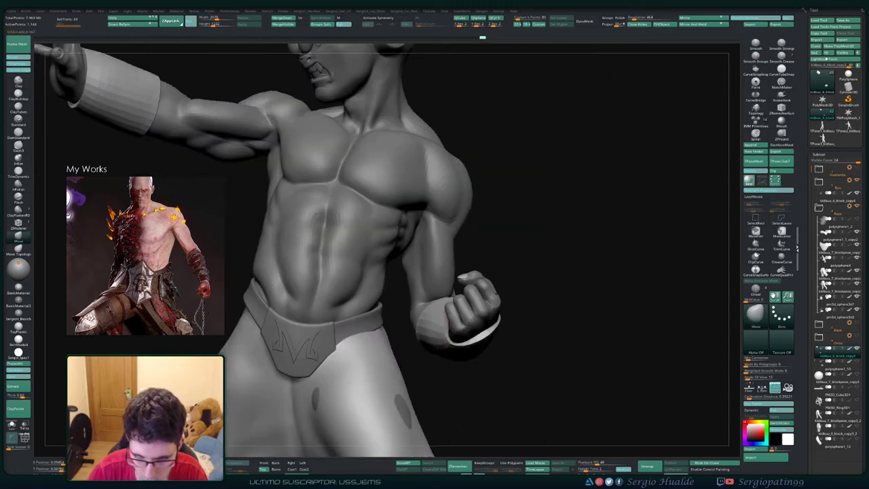
left_click_drag(446, 346, 445, 350)
right_click_drag(445, 350, 457, 393)
- Pull the rim of the outstretched arm's wristband closer to the heel of the open hand with the Move brush
mouse_move(467, 295)
right_mouse_down()
mouse_move(421, 305)
mouse_move(374, 299)
mouse_move(367, 251)
mouse_move(319, 177)
mouse_move(292, 163)
right_mouse_up()
right_click_drag(275, 156, 385, 323, "alt")
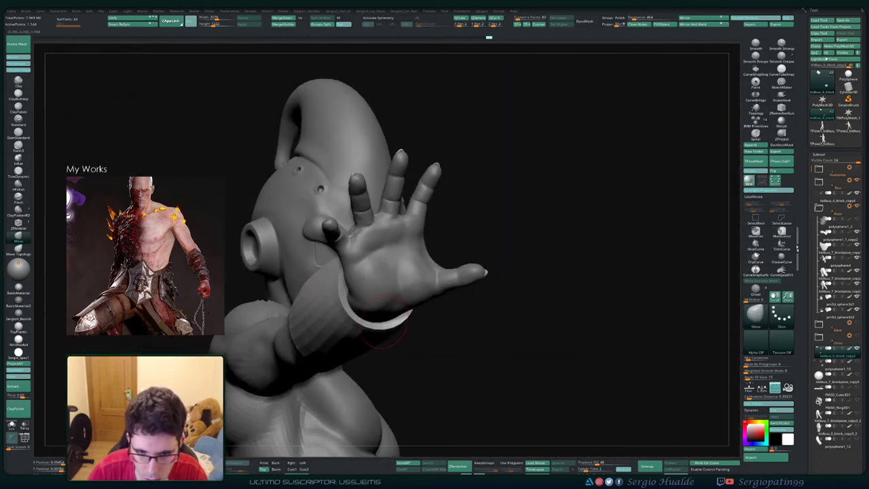
mouse_move(385, 323)
left_mouse_down()
mouse_move(404, 334)
mouse_move(360, 333)
left_mouse_up()
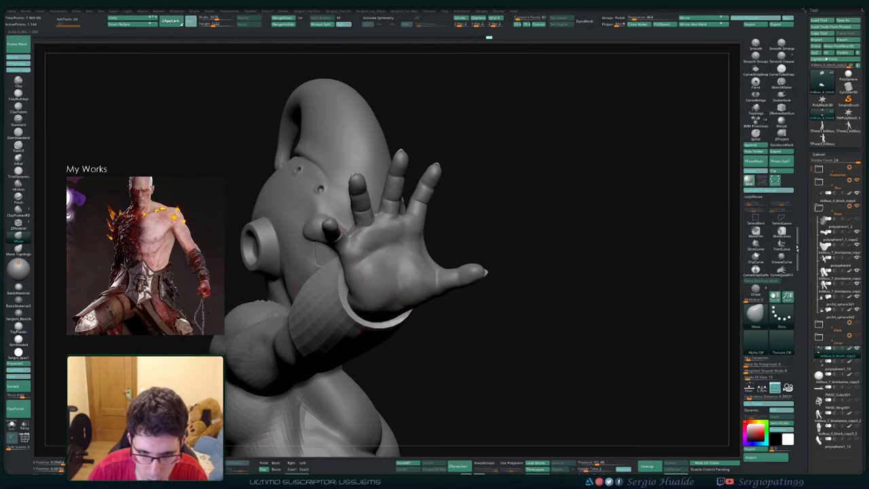
mouse_move(357, 284)
right_mouse_down()
mouse_move(449, 289)
mouse_move(418, 272)
right_mouse_up()
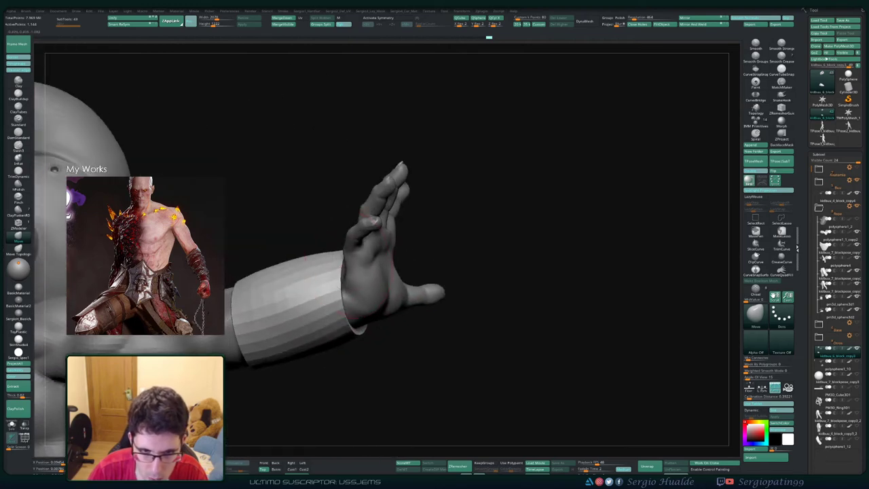
- Isolate the wristbands, reshape the hand-side rim of the outstretched arm's wristband with the Move brush, and show the figure again
key("alt+s")
right_click_drag(360, 273, 316, 283)
key("w")
left_click(377, 291, "ctrl")
key("q")
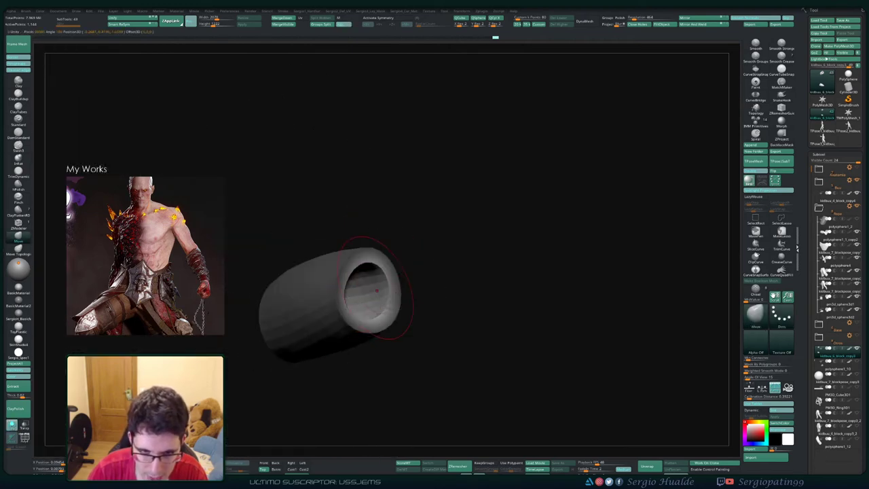
left_click_drag(360, 266, 360, 286)
key("alt+s")
right_click_drag(309, 280, 353, 277)
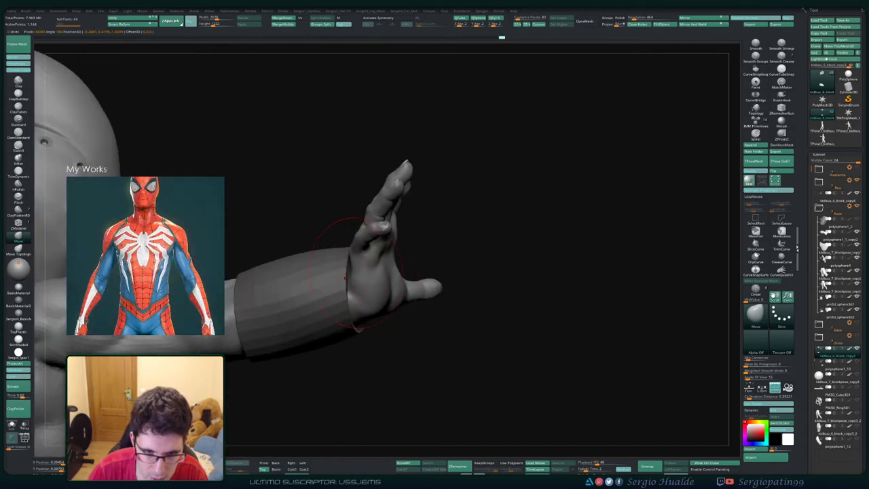
right_click_drag(458, 246, 513, 224, "ctrl")
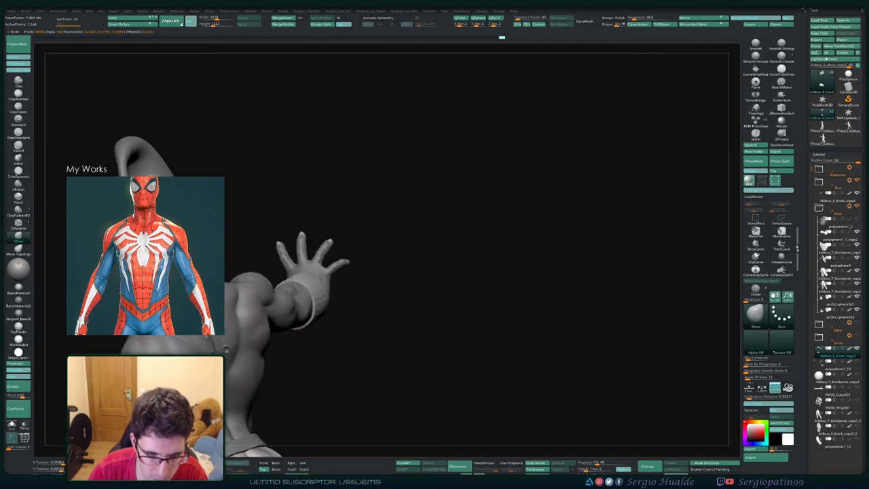
right_click_drag(380, 224, 547, 204)
right_click_drag(547, 204, 499, 207)
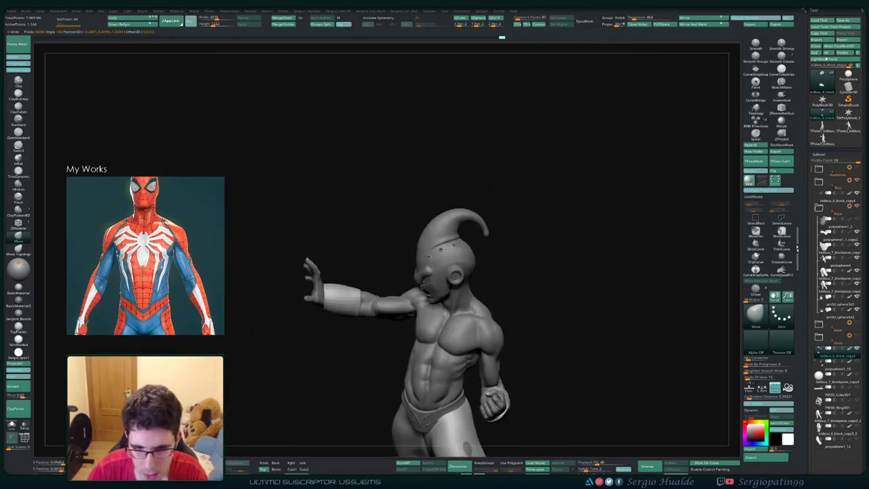
right_click_drag(494, 261, 504, 291, "alt")
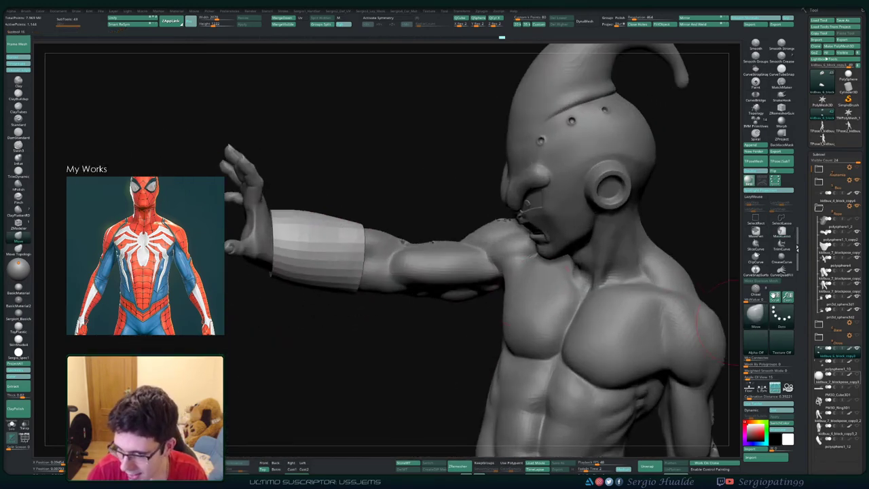
- Check the forearm ring subtool against the outstretched arm's wristband, reselect the wristband subtool and duplicate it
left_click(830, 366)
key("shift+s")
key("shift+s")
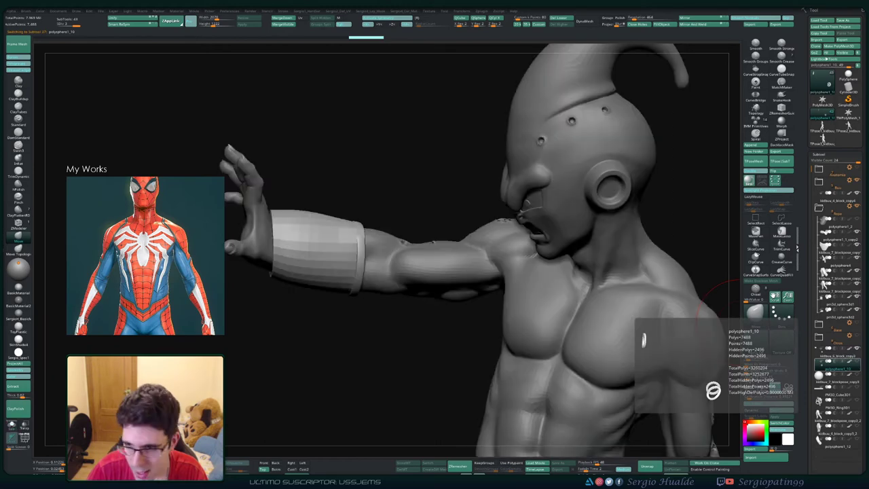
left_click(830, 352)
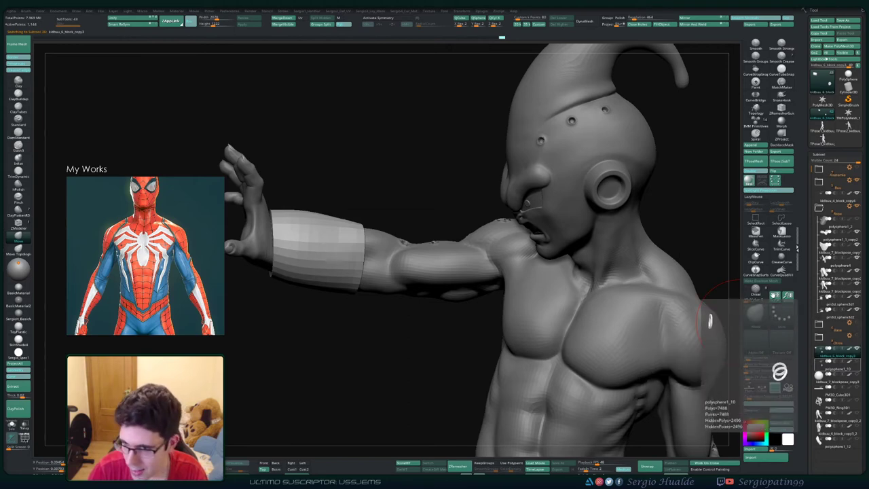
key("ctrl+shift+d")
- Isolate the outer polygroup of the duplicated wristbands and delete their hidden inner geometry
right_click_drag(326, 272, 462, 357, "alt")
key("alt+s")
right_click_drag(416, 318, 417, 365, "ctrl")
key("w")
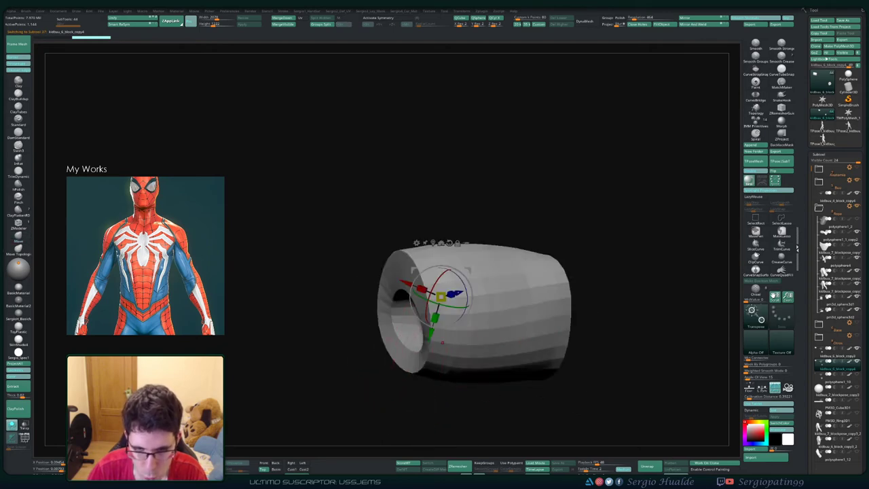
key("alt+s")
key("shift+f")
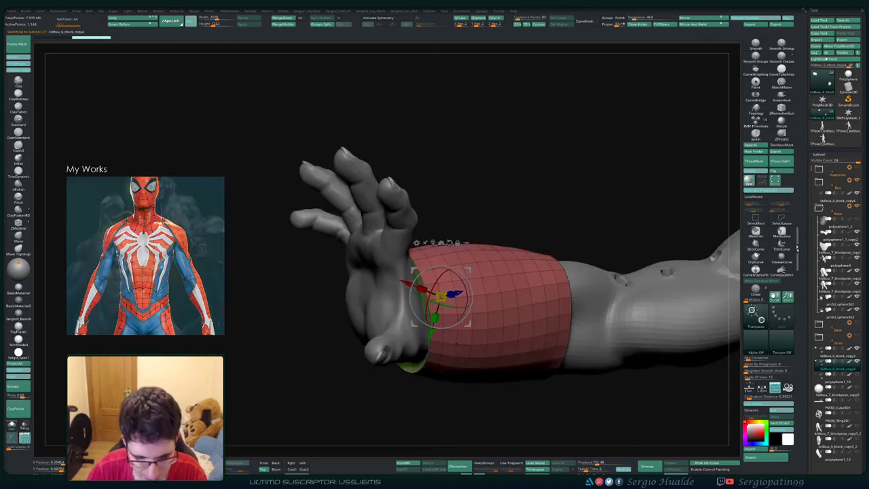
key("q")
right_click_drag(441, 356, 438, 346)
left_click(457, 330, "ctrl+shift")
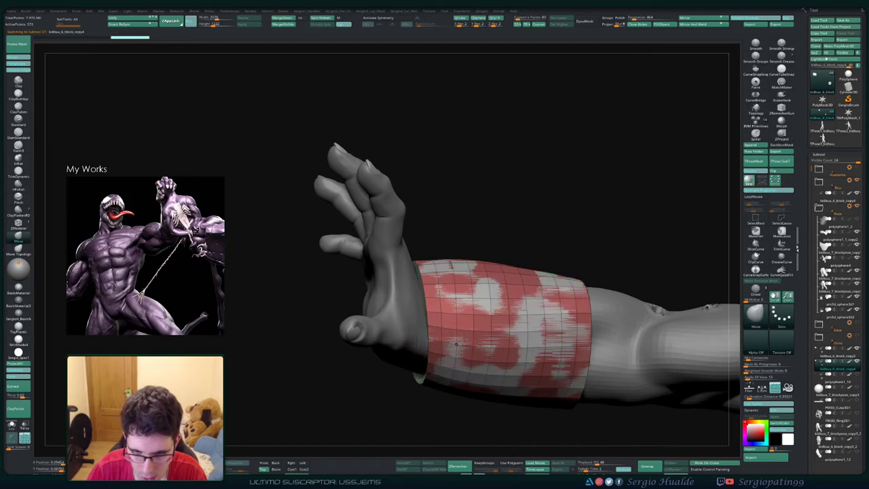
key("alt+s")
key("alt+d")
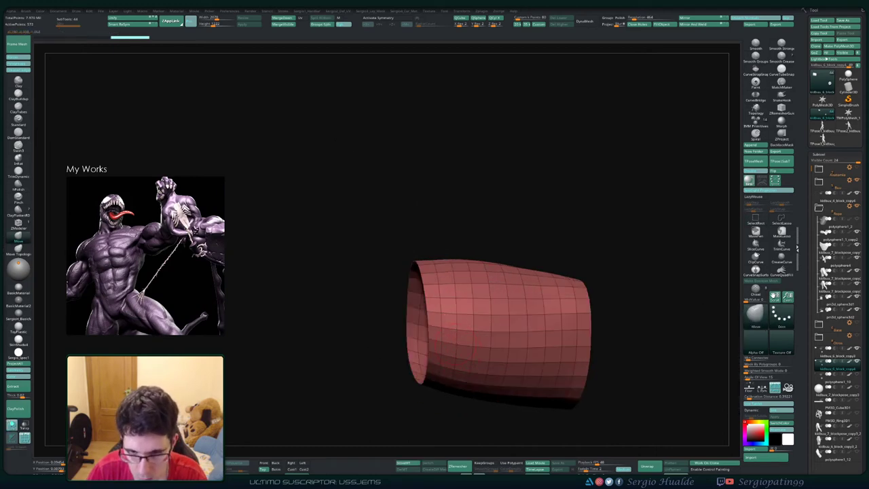
- Adjust the wristband's edge loops with the ZModeler brush, using the Slide edge action on the EdgeLoop Complete target
mouse_move(457, 344)
right_mouse_down("alt")
mouse_move(459, 305)
mouse_move(421, 302)
mouse_move(433, 298)
mouse_move(447, 300)
mouse_move(442, 348)
right_mouse_up("alt")
right_click_drag(442, 347, 446, 311, "alt")
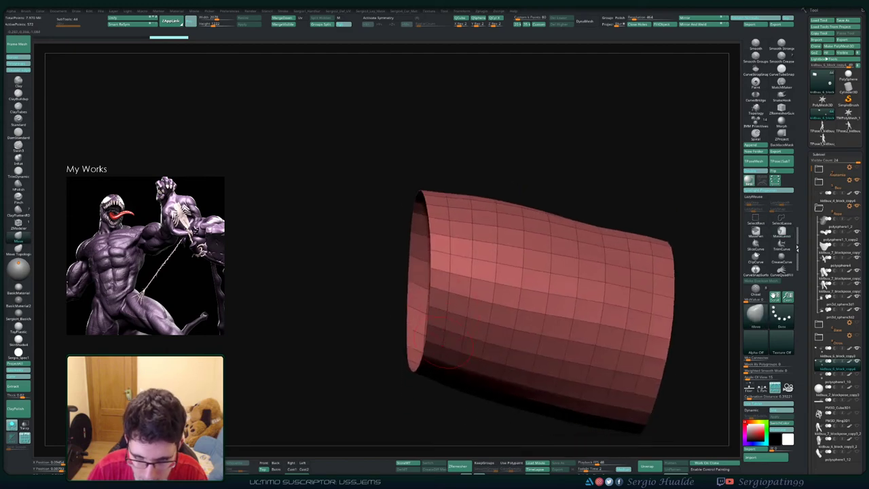
key("b")
key("z")
key("m")
key("space")
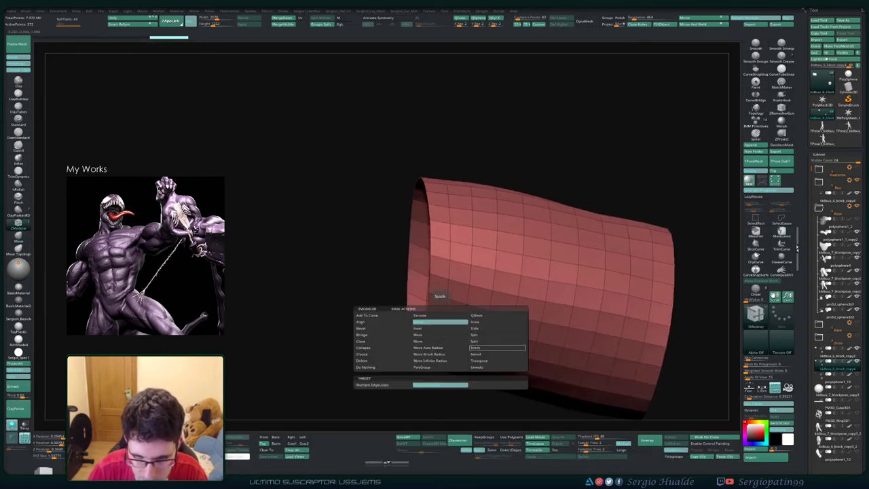
left_click(492, 329)
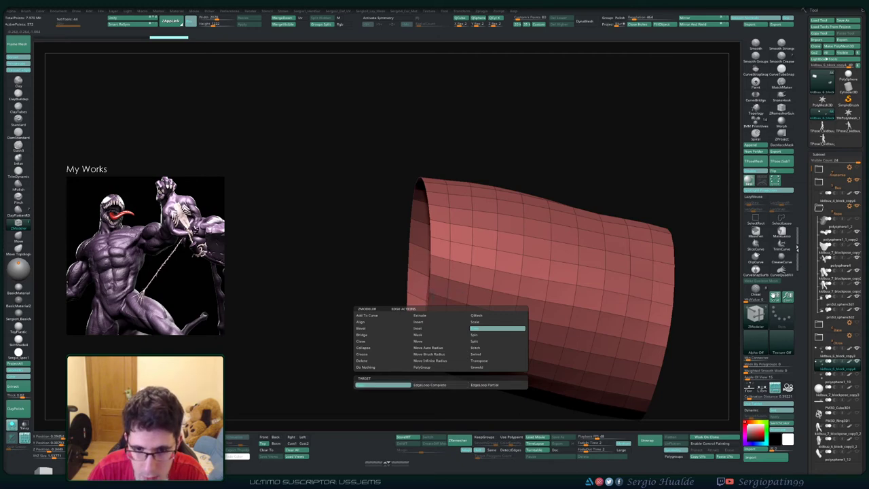
left_click(435, 385)
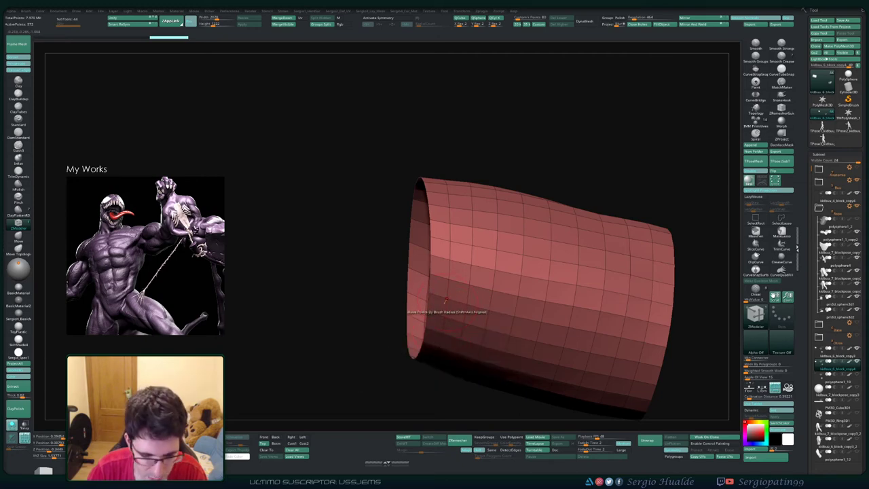
key("ctrl")
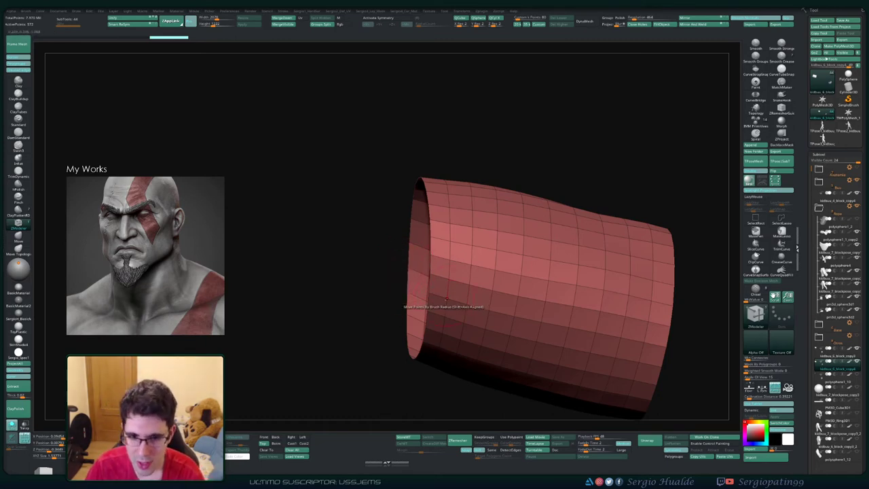
right_click_drag(446, 300, 449, 240)
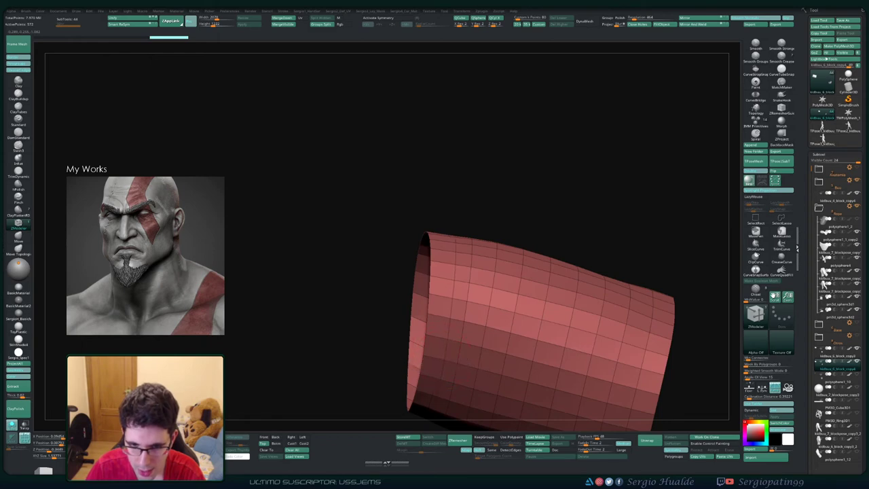
right_click_drag(458, 324, 456, 280, "ctrl")
right_click_drag(458, 346, 460, 296)
right_click_drag(460, 296, 461, 256)
right_click_drag(497, 359, 508, 332)
mouse_move(502, 300)
right_mouse_down()
mouse_move(488, 286)
mouse_move(496, 348)
mouse_move(468, 242)
mouse_move(503, 326)
right_mouse_up()
right_click_drag(503, 326, 459, 288, "alt")
right_click_drag(469, 333, 475, 262, "ctrl")
mouse_move(475, 262)
right_mouse_down()
mouse_move(424, 260)
mouse_move(466, 259)
right_mouse_up()
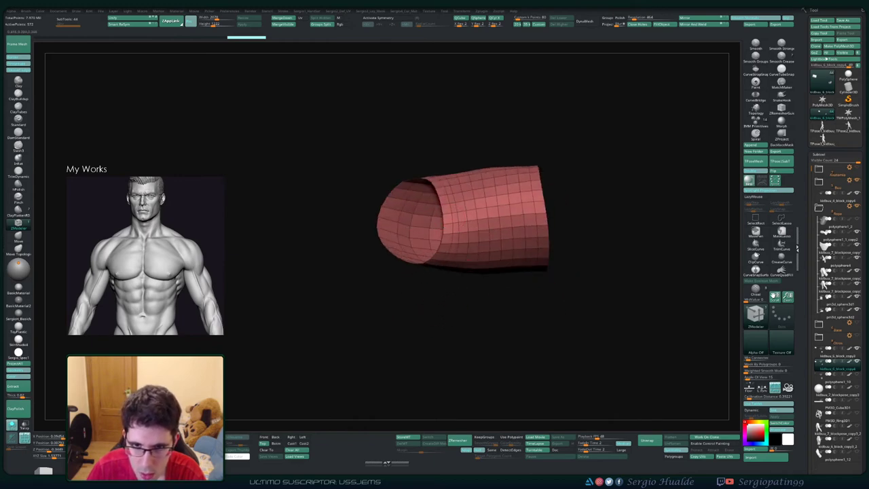
- Switch the ZModeler Slide target to Edge and slide individual edges near the wristband's rim
mouse_move(506, 236)
right_mouse_down()
mouse_move(486, 236)
mouse_move(475, 275)
mouse_move(421, 312)
mouse_move(461, 265)
mouse_move(468, 275)
right_mouse_up()
key("space")
key("space")
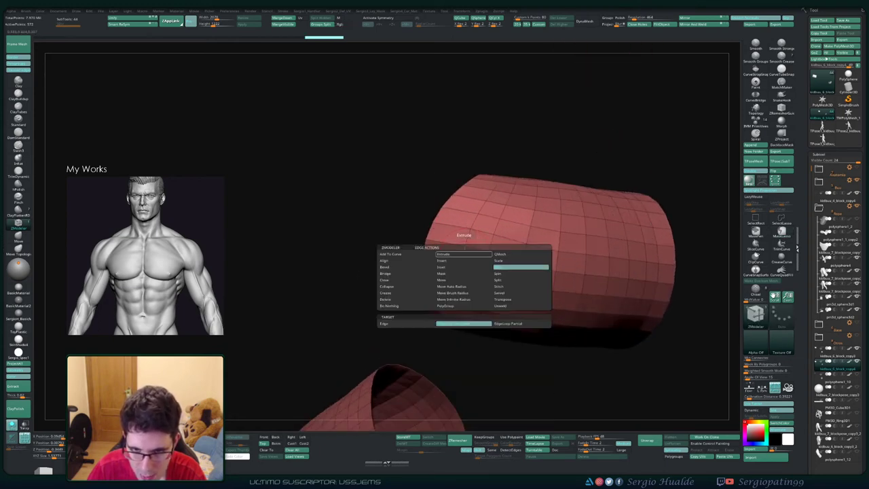
left_click(406, 324)
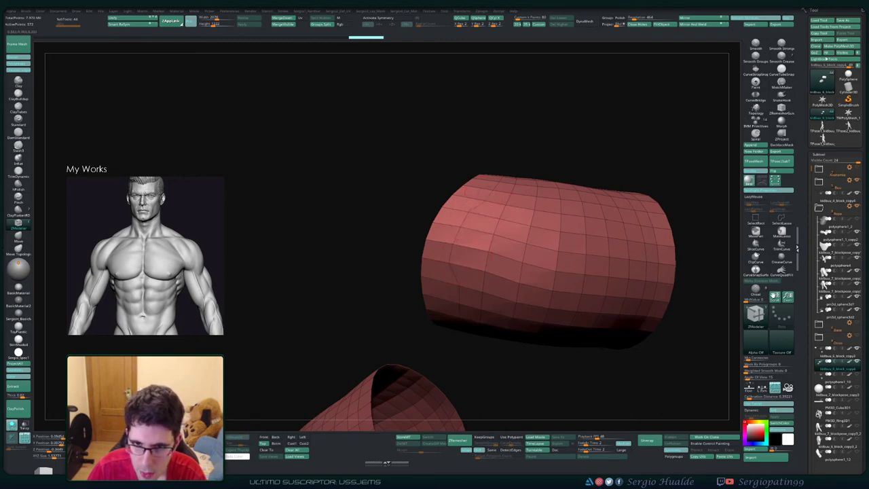
- Set the ZModeler point action to Slide and slide points around the wristband's rim to even out the edge flow
right_click_drag(493, 197, 448, 264, "alt")
key("space")
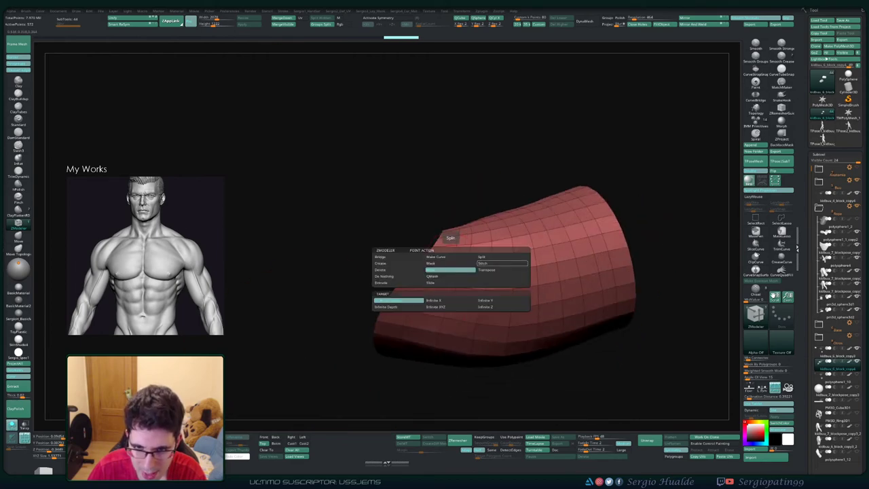
left_click(449, 282)
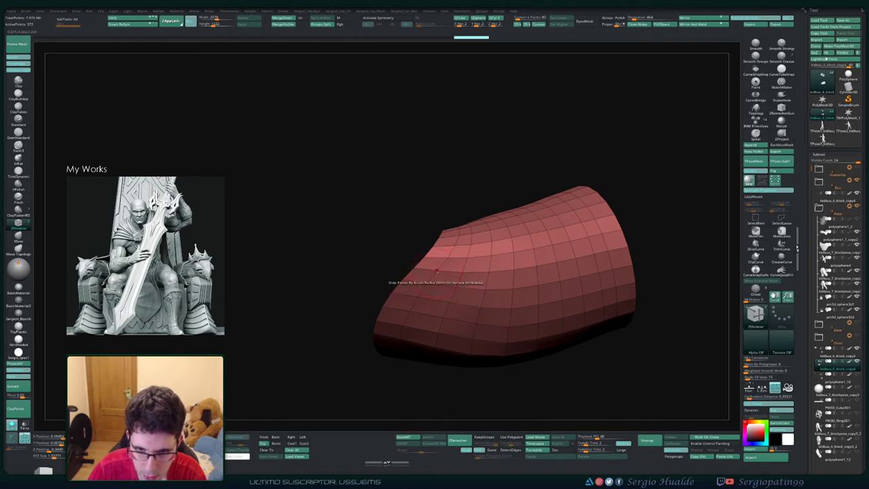
right_click_drag(437, 292, 474, 204, "alt")
mouse_move(474, 205)
right_mouse_down()
mouse_move(442, 262)
mouse_move(442, 283)
right_mouse_up()
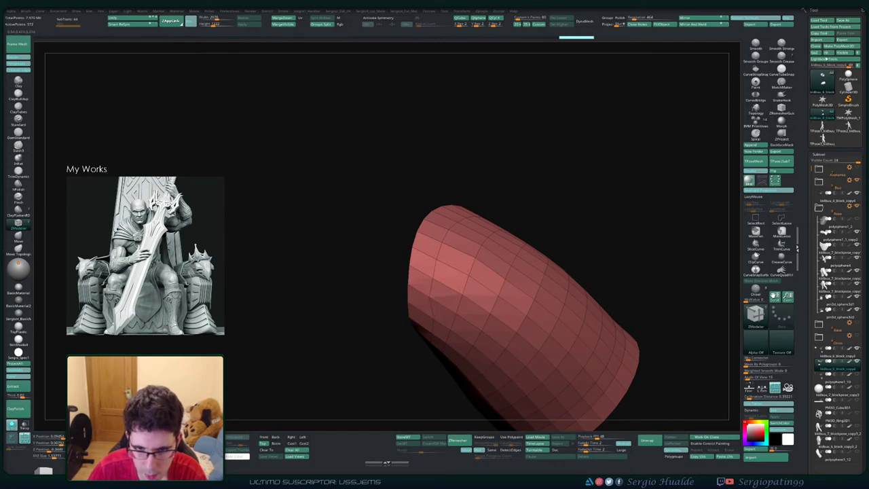
right_click_drag(442, 283, 329, 329)
right_click_drag(328, 329, 470, 343)
right_click_drag(471, 343, 545, 273, "alt")
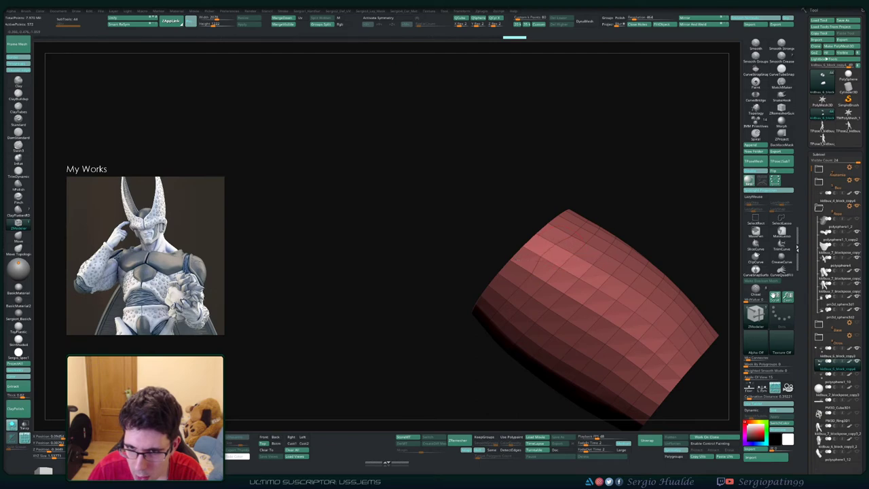
right_click_drag(525, 273, 516, 285)
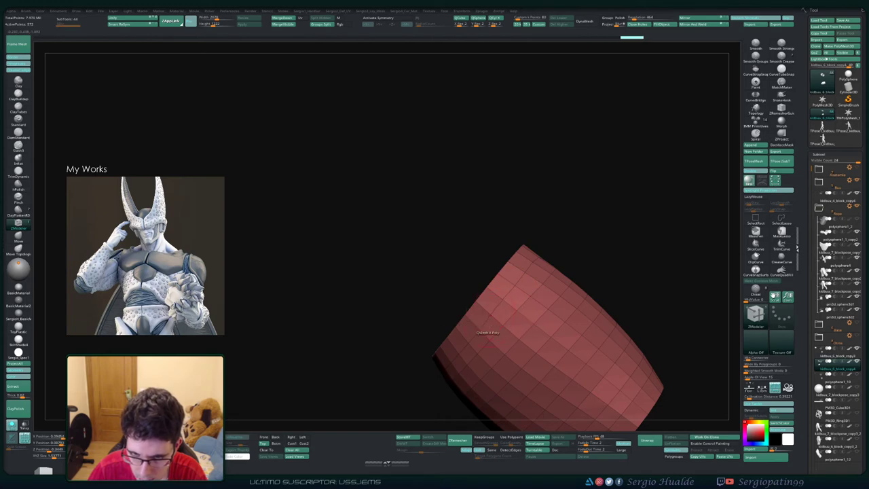
right_click_drag(487, 321, 497, 328)
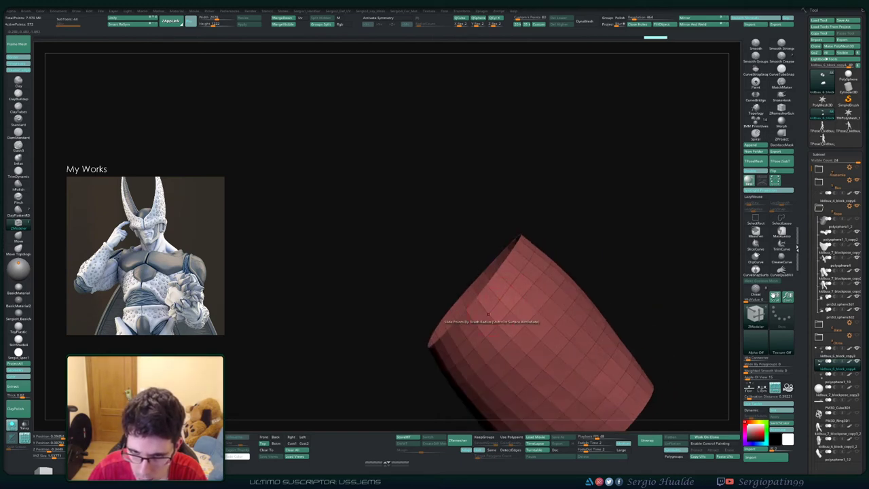
mouse_move(531, 286)
right_mouse_down()
mouse_move(573, 274)
mouse_move(518, 331)
right_mouse_up()
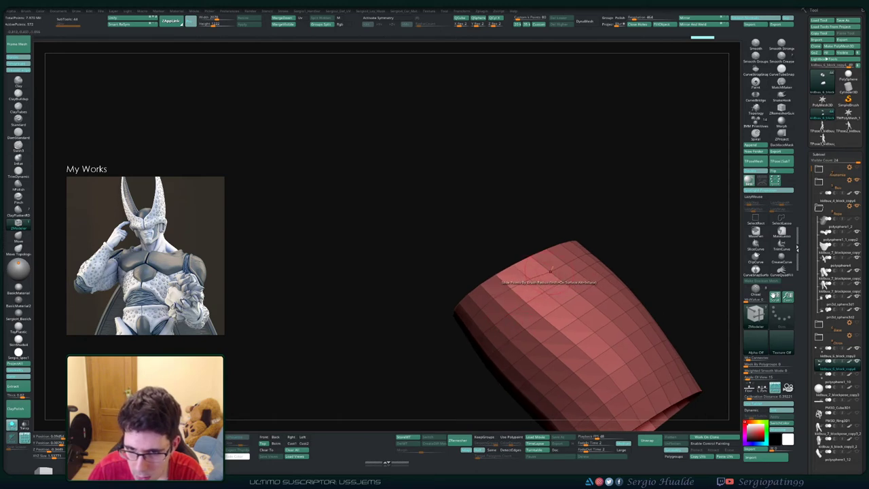
right_click_drag(557, 282, 571, 260)
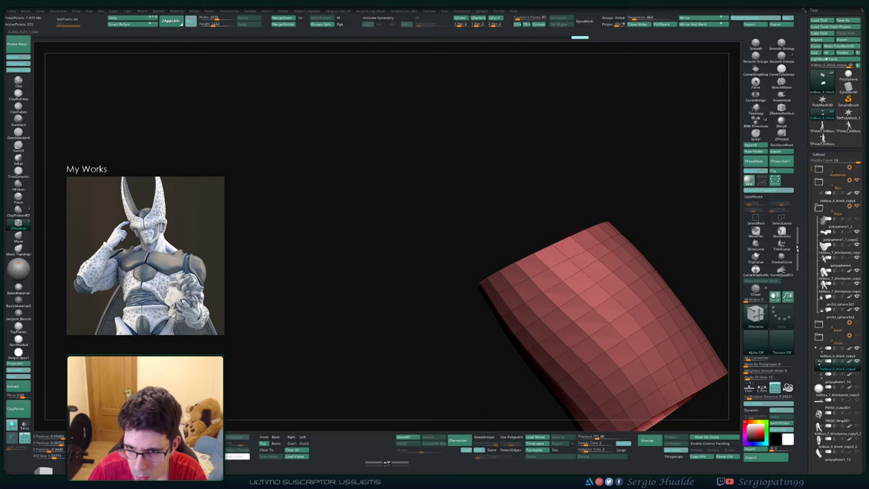
- Hide the outermost polygon row at each end of one wristband with SelectLasso
mouse_move(567, 303)
right_mouse_down("ctrl")
mouse_move(559, 272)
mouse_move(525, 276)
mouse_move(537, 313)
mouse_move(506, 305)
mouse_move(486, 285)
mouse_move(506, 275)
right_mouse_up("ctrl")
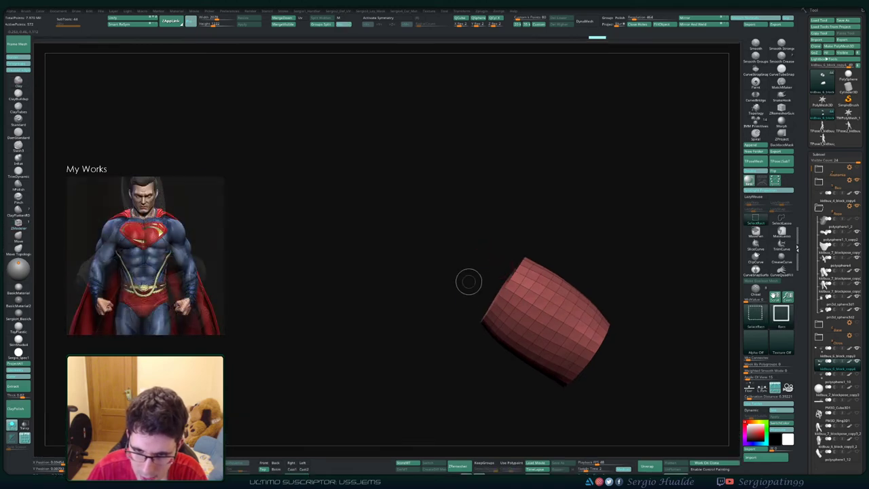
left_click_drag(467, 287, 483, 329, "ctrl+alt+shift")
left_click(781, 220, "ctrl+shift")
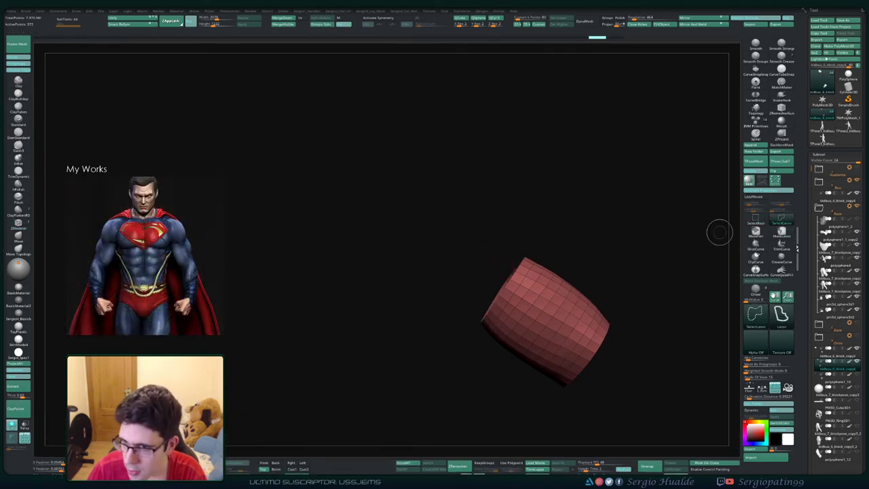
mouse_move(462, 295)
left_mouse_down("ctrl+alt+shift")
mouse_move(484, 319)
mouse_move(527, 261)
left_mouse_up("ctrl+alt+shift")
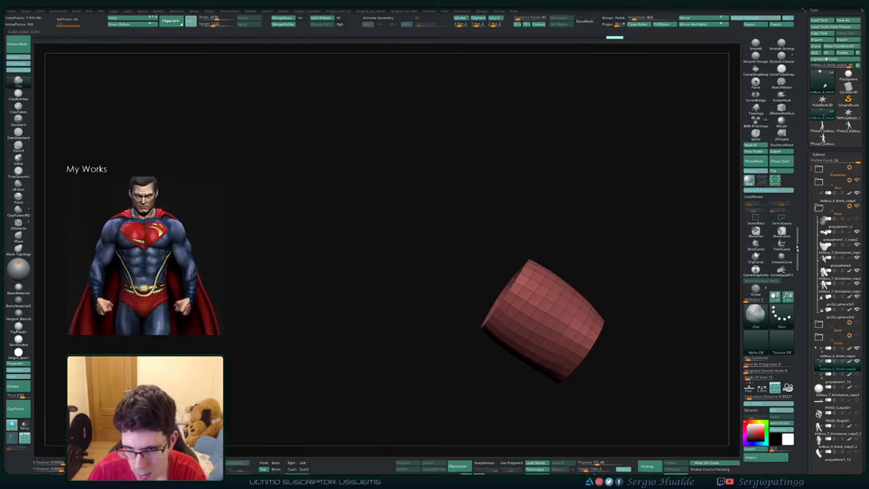
mouse_move(527, 261)
right_mouse_down("alt")
mouse_move(462, 225)
mouse_move(551, 271)
right_mouse_up("alt")
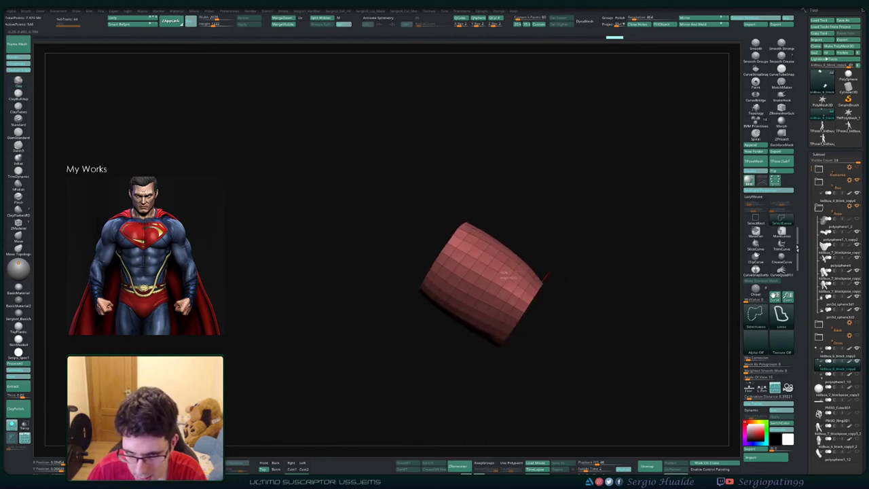
left_click_drag(544, 278, 558, 292, "ctrl+alt+shift")
- Hide the outermost polygon row at both ends of the other wristband with SelectLasso
mouse_move(582, 317)
right_mouse_down("ctrl")
mouse_move(535, 357)
mouse_move(504, 221)
right_mouse_up("ctrl")
right_click_drag(543, 299, 557, 333, "ctrl")
left_click(556, 331, "ctrl+shift")
key("ctrl+z")
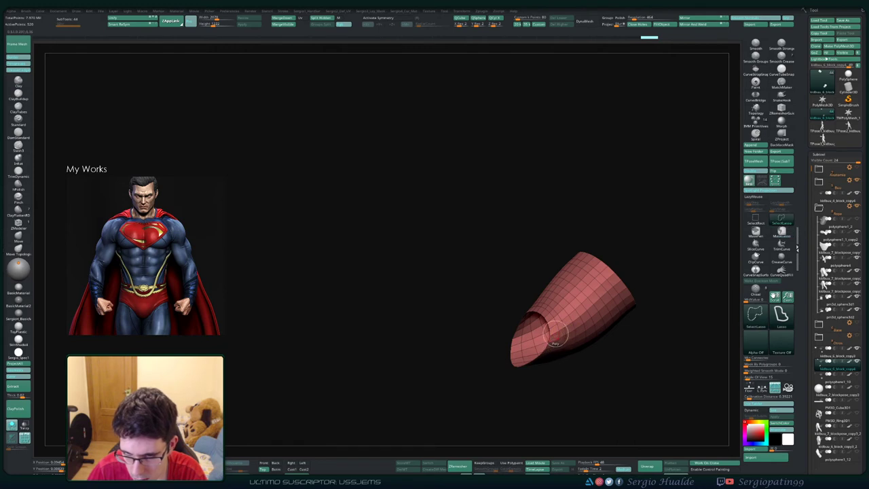
left_click(556, 332, "ctrl+shift")
left_click(618, 289, "ctrl+shift")
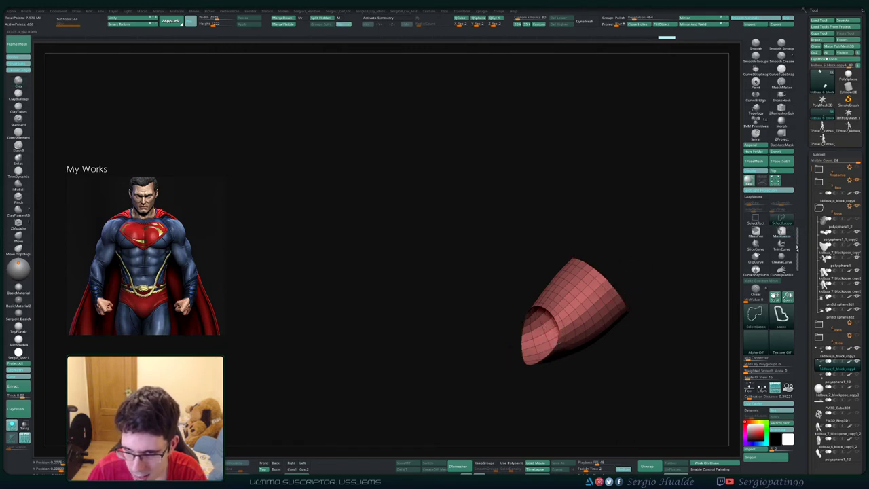
- Invert the visibility to keep only the wristbands' rim strips, delete the hidden geometry and show the whole figure
left_click_drag(644, 318, 652, 330, "ctrl+shift")
mouse_move(614, 312)
right_mouse_down("ctrl")
mouse_move(595, 223)
mouse_move(557, 313)
mouse_move(530, 260)
mouse_move(552, 366)
mouse_move(522, 326)
right_mouse_up("ctrl")
key("ctrl+alt+d")
key("alt+s")
- Try to thicken the wristband rim strips with Panel Loops
key("b")
key("m")
key("v")
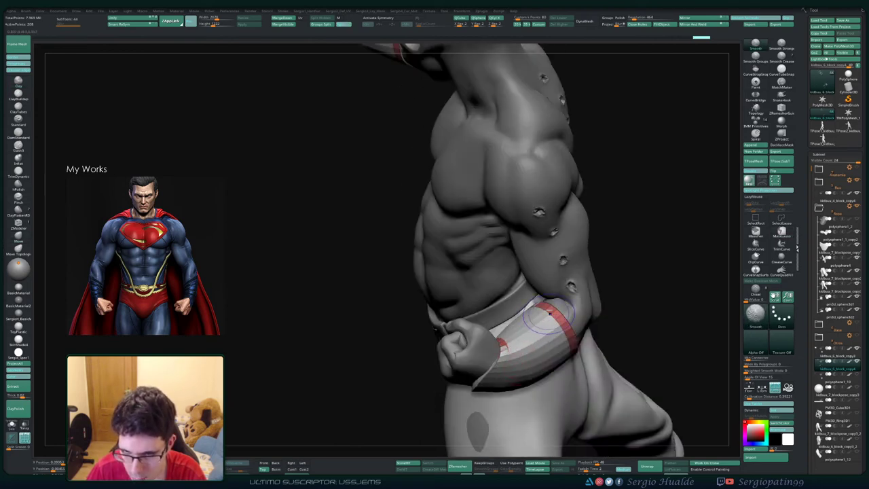
key("shift+q")
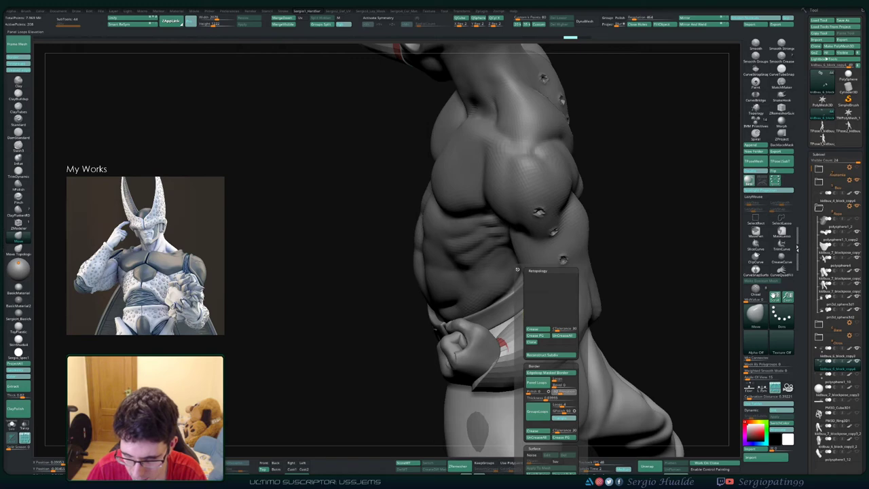
left_click(537, 382)
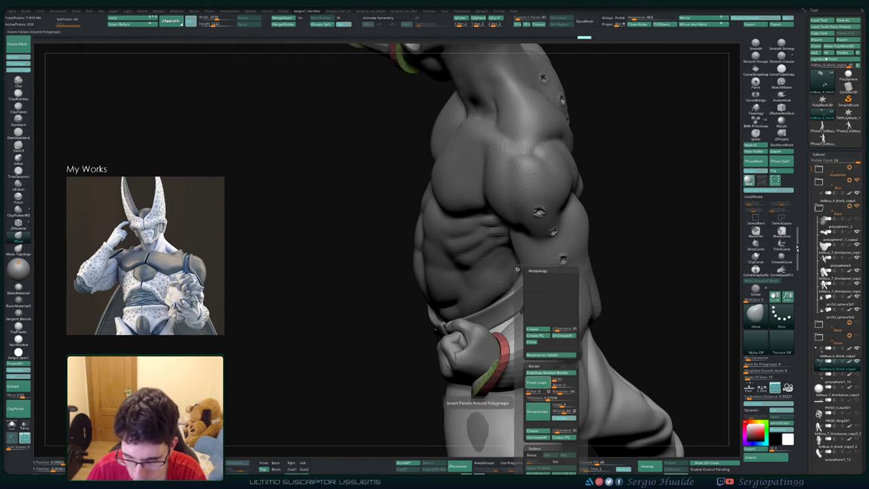
left_click_drag(518, 269, 384, 275)
- Isolate the wristband rim strips, adjust the Panel Loops elevation and apply Panel Loops to thicken them
key("alt+s")
left_click(494, 372, "ctrl+shift")
key("1")
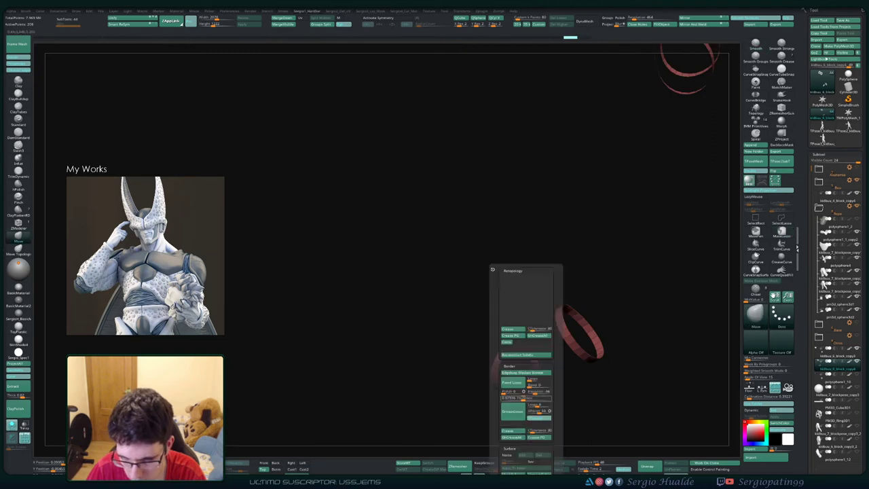
left_click_drag(535, 391, 534, 392)
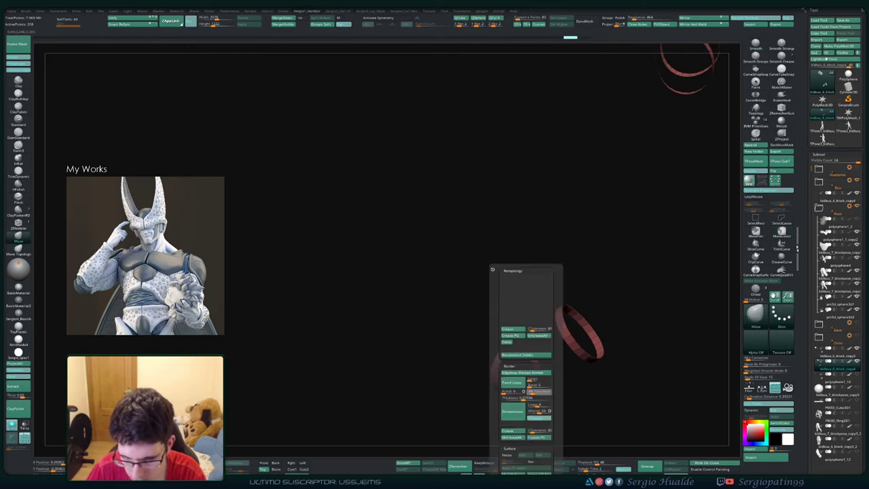
left_click(513, 382)
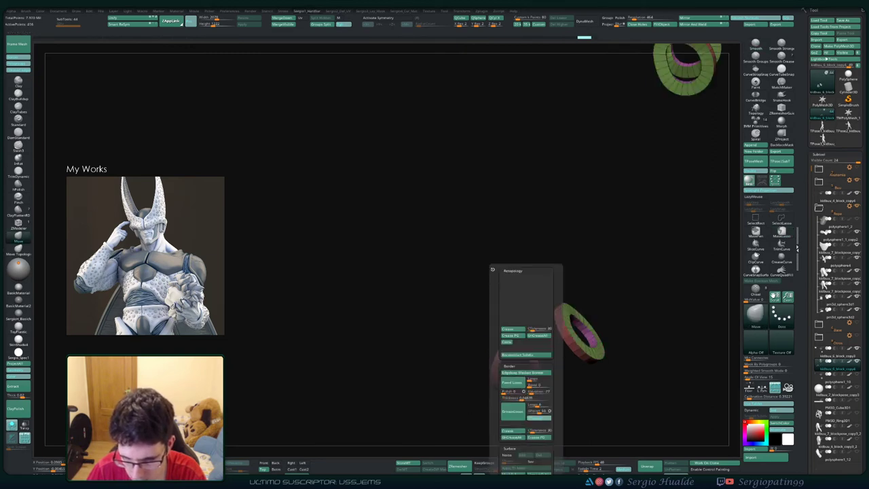
- Examine the thickened wristband rim trims, both in isolation and fitted on the figure's two arms
key("alt+s")
left_click_drag(466, 371, 585, 373)
left_click_drag(486, 299, 340, 333)
right_click_drag(585, 370, 454, 415)
right_click_drag(453, 381, 608, 356)
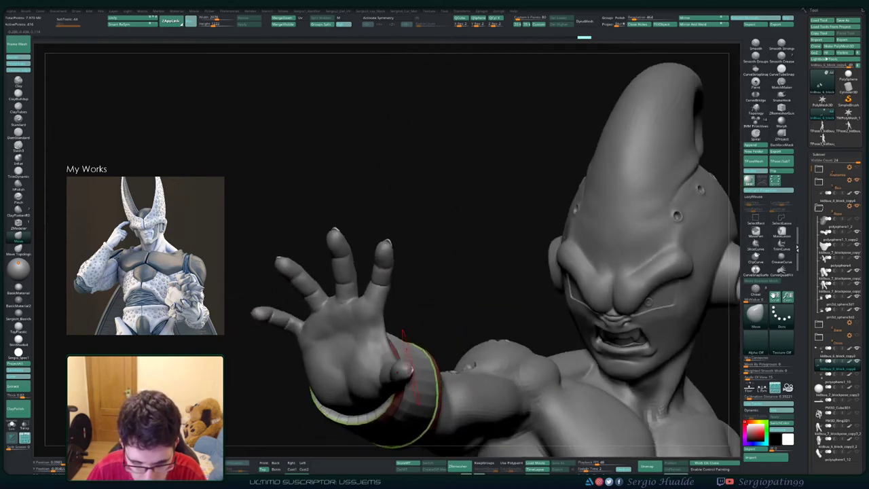
key("alt+s")
key("alt+s")
mouse_move(401, 401)
right_mouse_down("ctrl")
mouse_move(404, 315)
mouse_move(227, 326)
mouse_move(238, 340)
mouse_move(434, 393)
mouse_move(442, 295)
right_mouse_up("ctrl")
right_click_drag(442, 295, 426, 204, "alt")
mouse_move(577, 279)
right_mouse_down()
mouse_move(478, 288)
mouse_move(480, 354)
right_mouse_up()
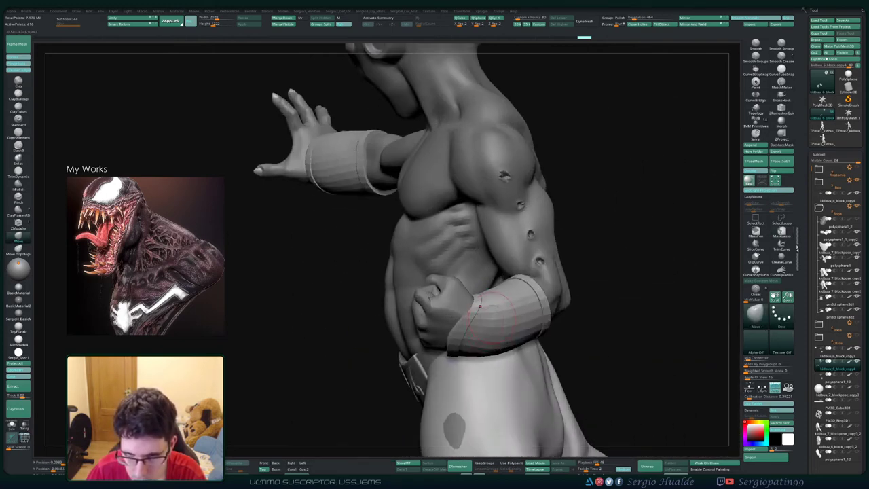
right_click_drag(526, 300, 464, 344)
key("alt+s")
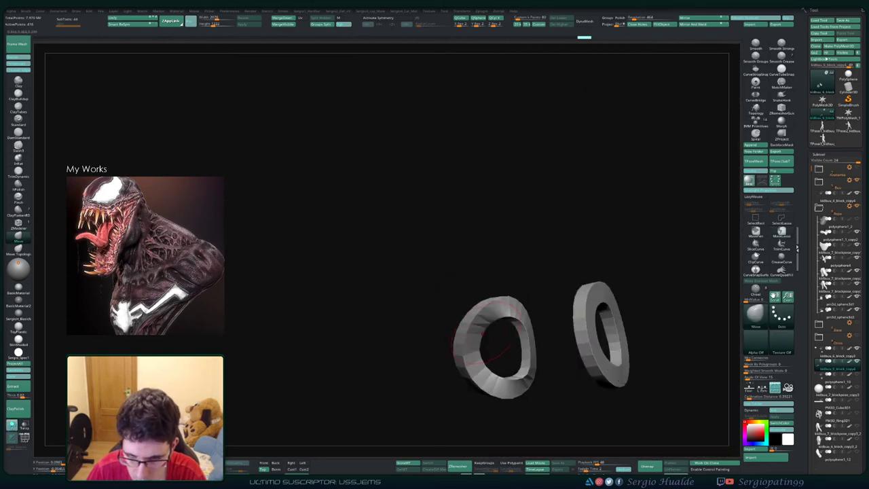
right_click_drag(591, 333, 499, 329, "alt")
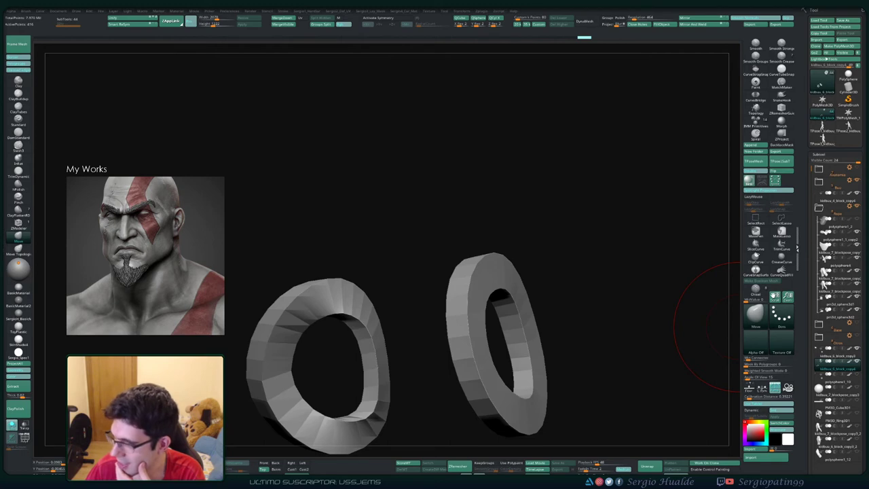
mouse_move(438, 254)
right_mouse_down()
mouse_move(423, 257)
mouse_move(436, 322)
mouse_move(489, 235)
mouse_move(474, 238)
mouse_move(486, 274)
mouse_move(470, 283)
mouse_move(444, 269)
mouse_move(453, 279)
mouse_move(516, 286)
mouse_move(503, 248)
right_mouse_up()
key("alt+s")
right_click_drag(387, 224, 530, 326, "alt")
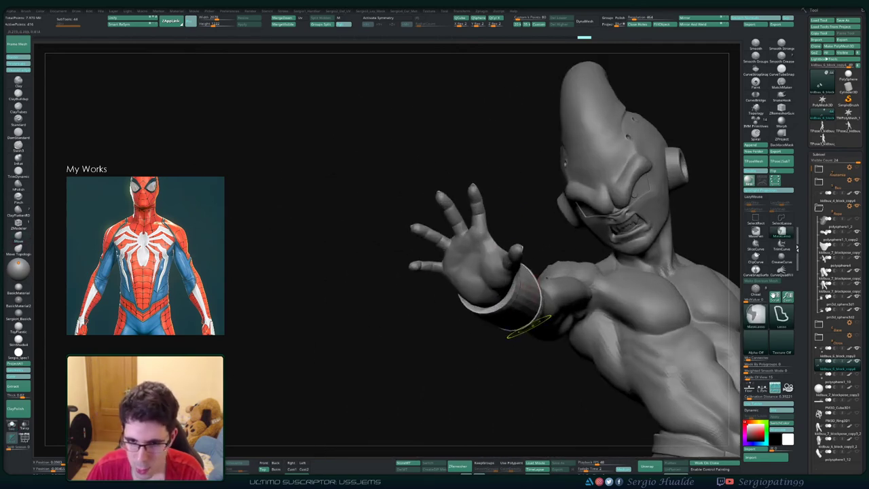
- Isolate the wristbands subtool, crease its edges and subdivide it twice to test the smoothed shape
left_click(517, 316, "alt")
key("alt+s")
right_click_drag(515, 238, 512, 271, "ctrl")
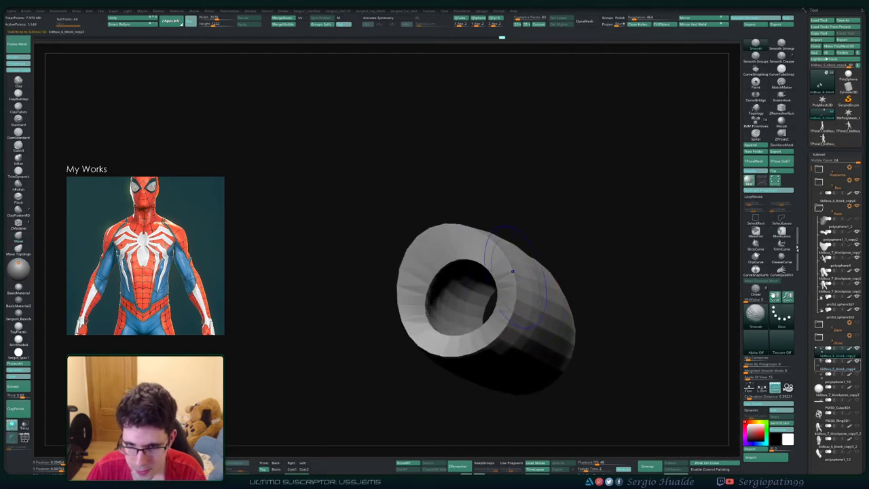
key("1")
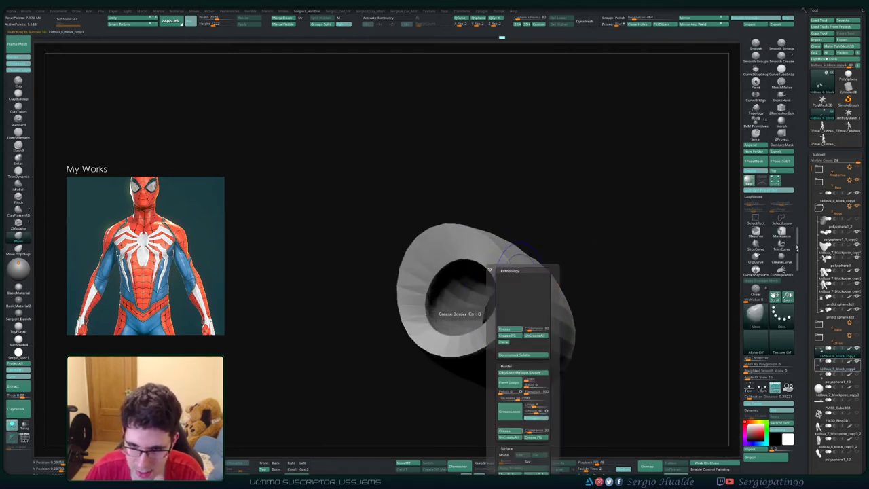
left_click(507, 329)
key("ctrl+d")
key("ctrl+d")
right_click_drag(473, 347, 476, 299, "ctrl")
right_click_drag(629, 378, 450, 322, "alt")
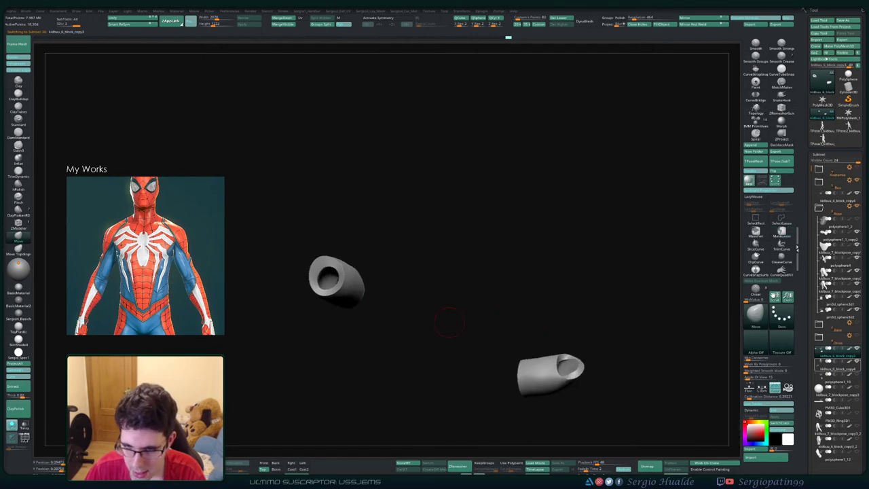
right_click_drag(519, 341, 405, 330)
right_click_drag(475, 306, 496, 374, "ctrl")
right_click_drag(440, 333, 455, 285)
- Undo the wristbands' subdivisions and display their polyframe for close inspection of the opening
key("ctrl+z")
key("ctrl+z")
mouse_move(441, 339)
right_mouse_down()
mouse_move(406, 370)
mouse_move(432, 342)
mouse_move(427, 349)
right_mouse_up()
key("shift+f")
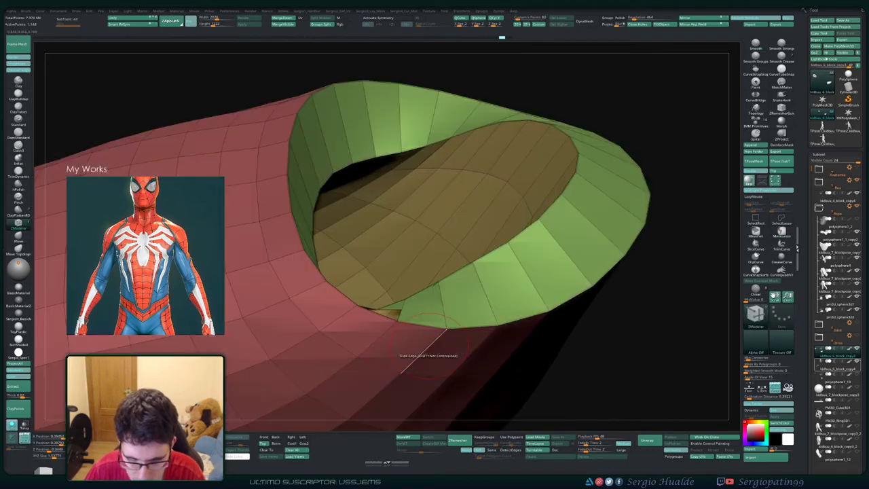
key("space")
left_click(368, 368)
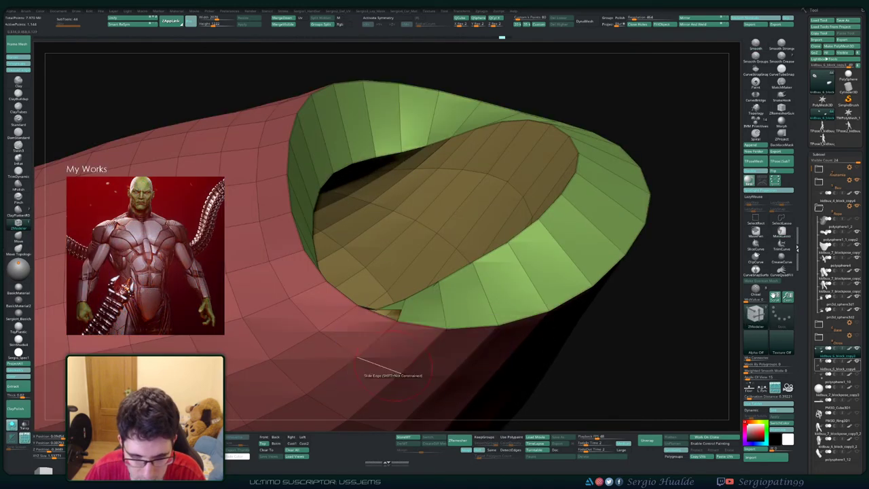
- Crease the wristbands along their polygroup borders, test them with two subdivisions and undo the subdivisions
key("space")
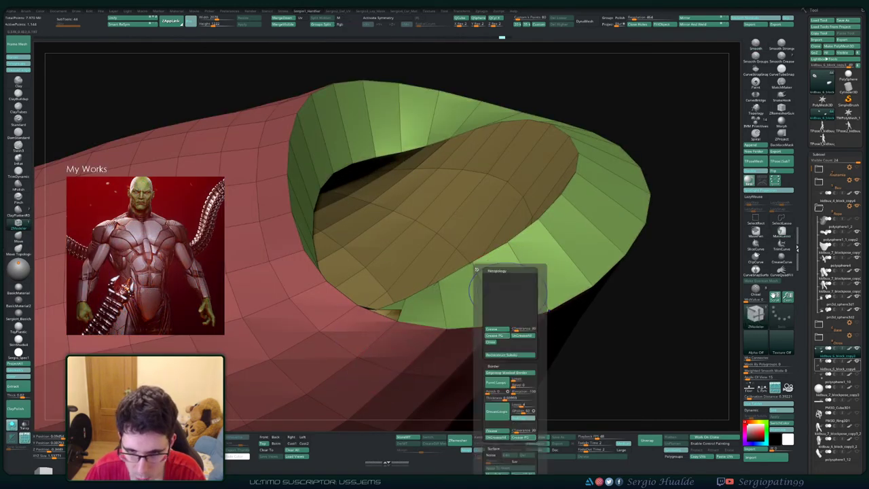
left_click(497, 336)
key("ctrl+d")
key("ctrl+d")
right_click_drag(446, 354, 425, 351, "ctrl")
key("ctrl+z")
key("ctrl+z")
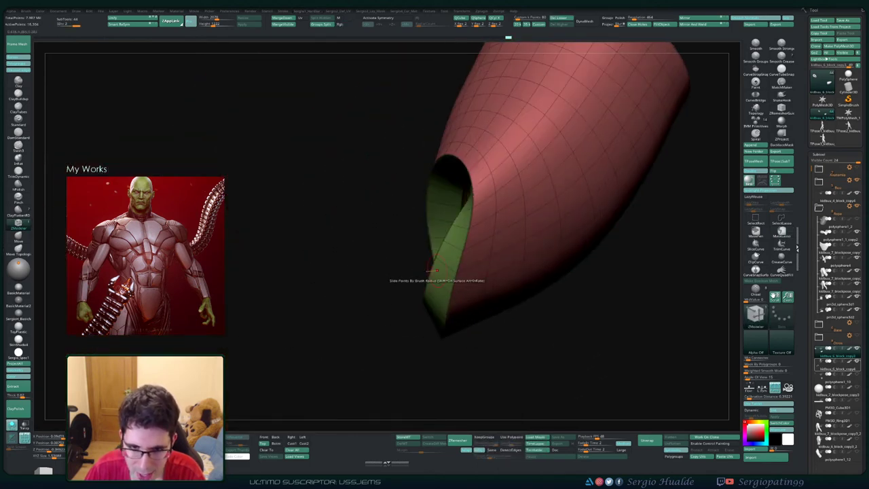
key("ctrl+z")
- Mask one wristband's outer surface and reshape the inner edge of its opening with the Move brush
key("w")
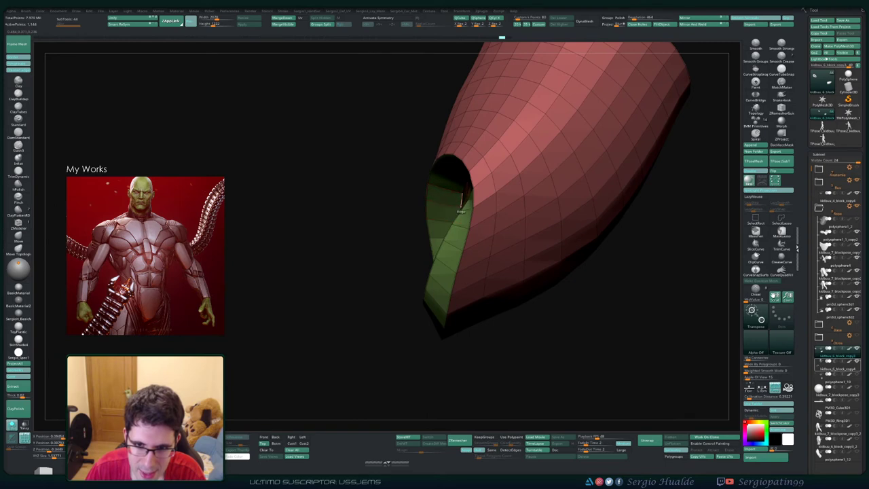
left_click(462, 208, "ctrl")
key("q")
key("b")
key("m")
key("v")
mouse_move(458, 218)
right_mouse_down()
mouse_move(464, 213)
mouse_move(448, 232)
mouse_move(445, 226)
mouse_move(480, 244)
mouse_move(419, 231)
right_mouse_up()
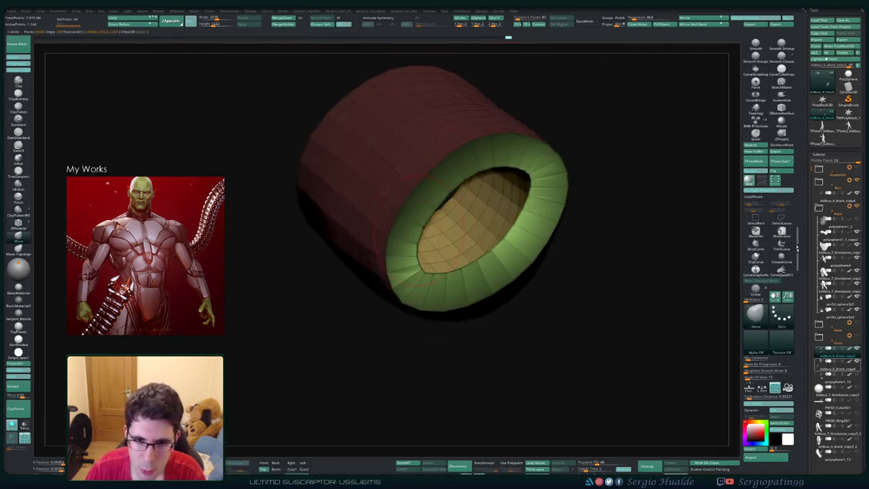
left_click_drag(433, 223, 449, 232)
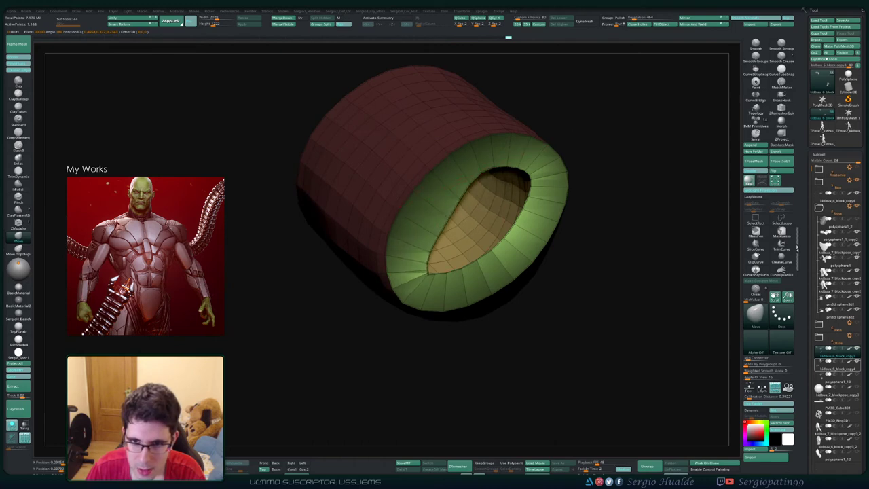
left_click_drag(495, 170, 496, 174)
left_click_drag(499, 179, 495, 187)
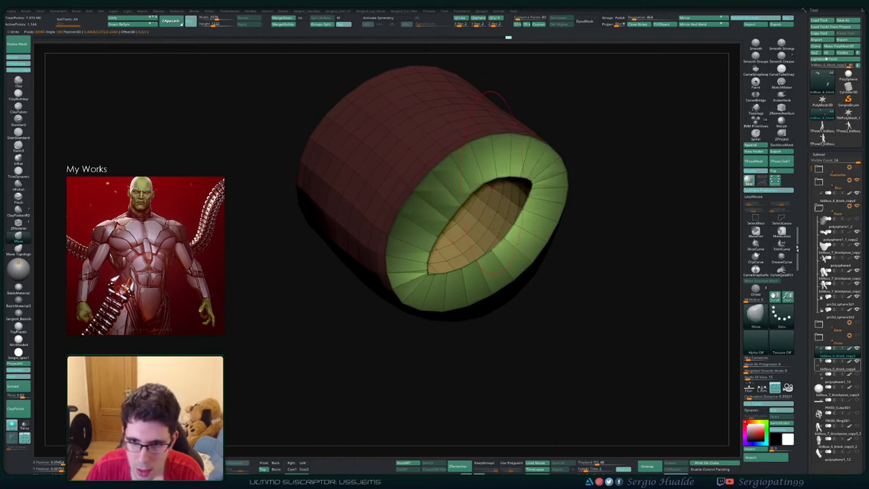
- Even out the rim width around the wristband's opening by moving the inner edge from several angles
mouse_move(496, 187)
right_mouse_down()
mouse_move(646, 177)
mouse_move(496, 274)
mouse_move(526, 263)
mouse_move(456, 268)
right_mouse_up()
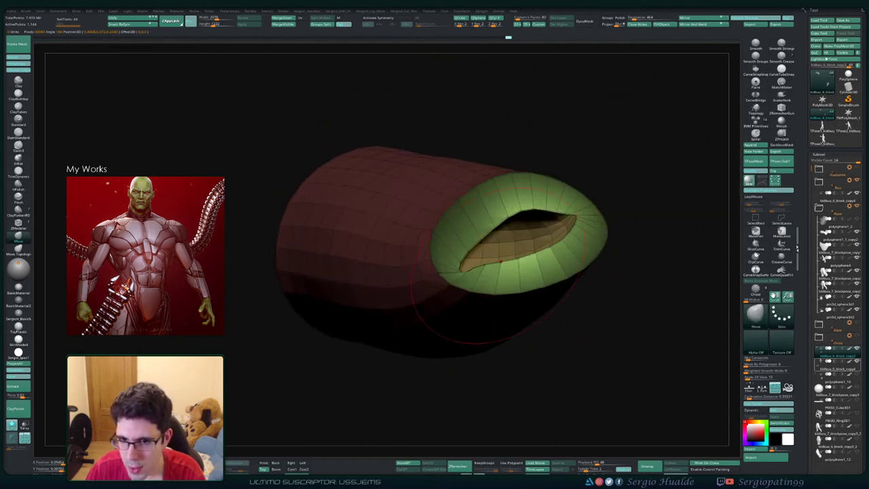
left_click_drag(457, 269, 465, 259)
mouse_move(465, 258)
right_mouse_down()
mouse_move(453, 261)
mouse_move(464, 255)
right_mouse_up()
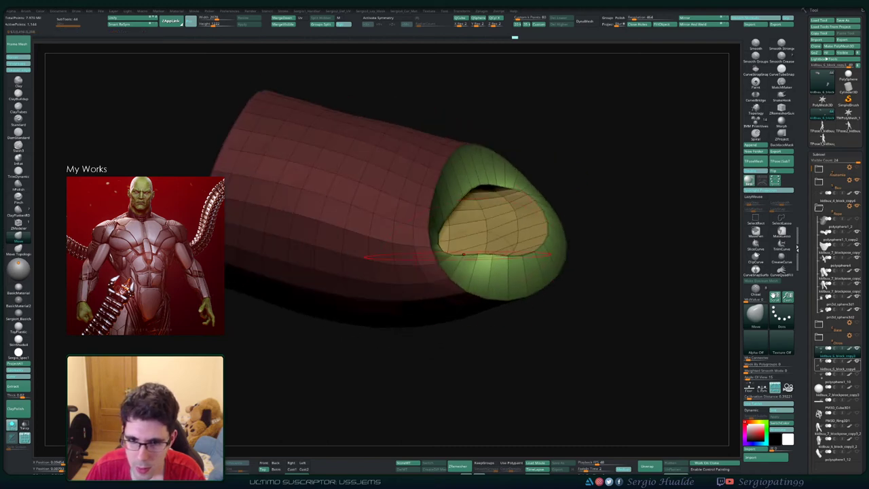
mouse_move(442, 241)
left_mouse_down()
mouse_move(452, 240)
mouse_move(456, 222)
left_mouse_up()
left_click_drag(493, 254, 492, 258)
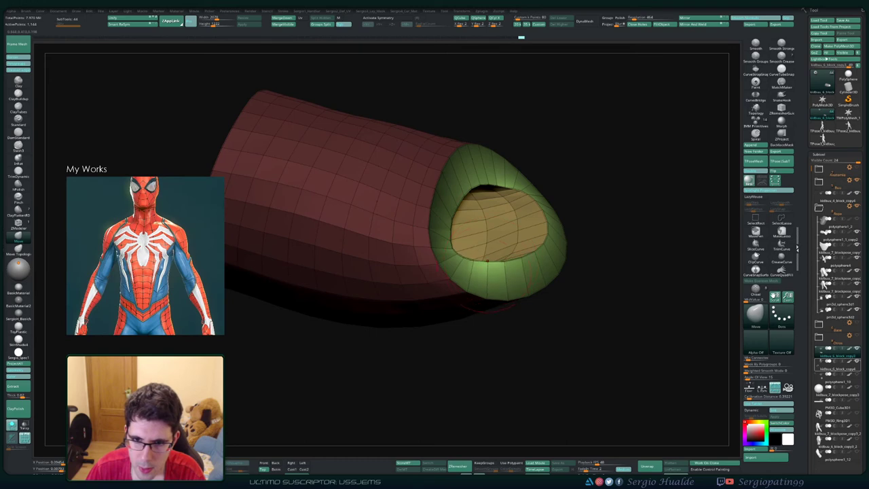
right_click_drag(514, 214, 428, 275)
right_click_drag(488, 196, 514, 212)
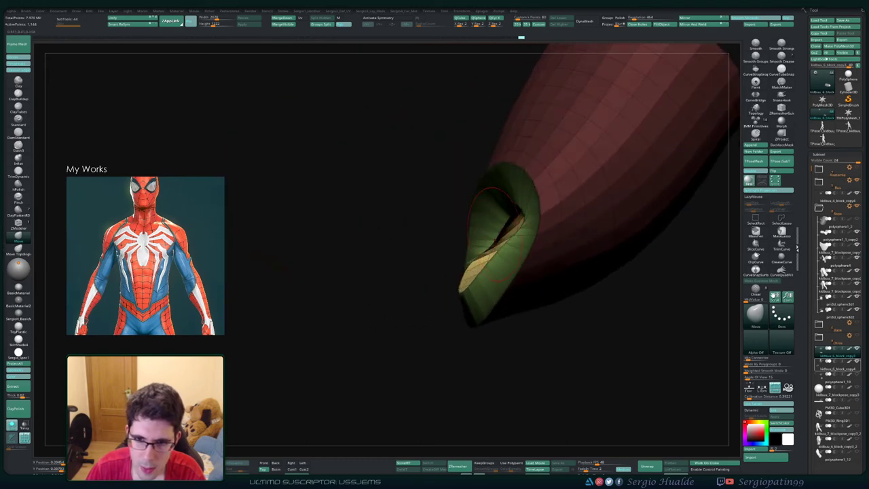
left_click_drag(492, 234, 500, 242)
mouse_move(500, 209)
left_mouse_down()
mouse_move(494, 205)
mouse_move(497, 218)
left_mouse_up()
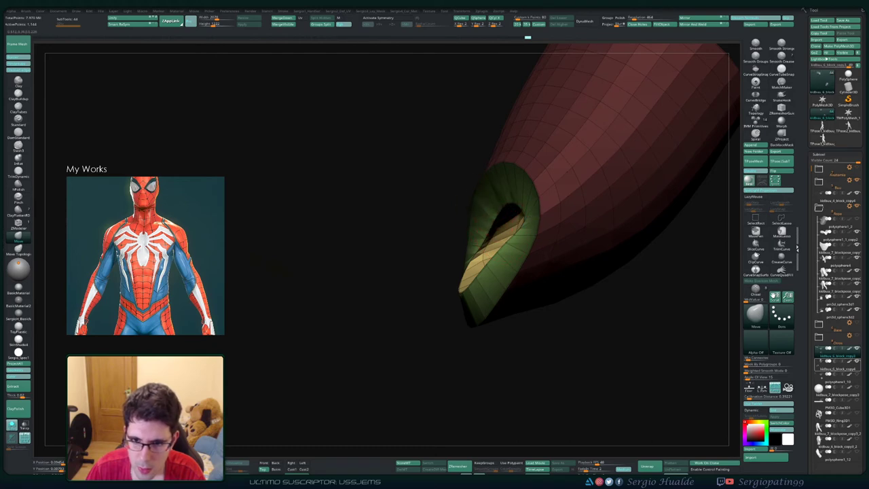
right_click_drag(498, 253, 501, 276)
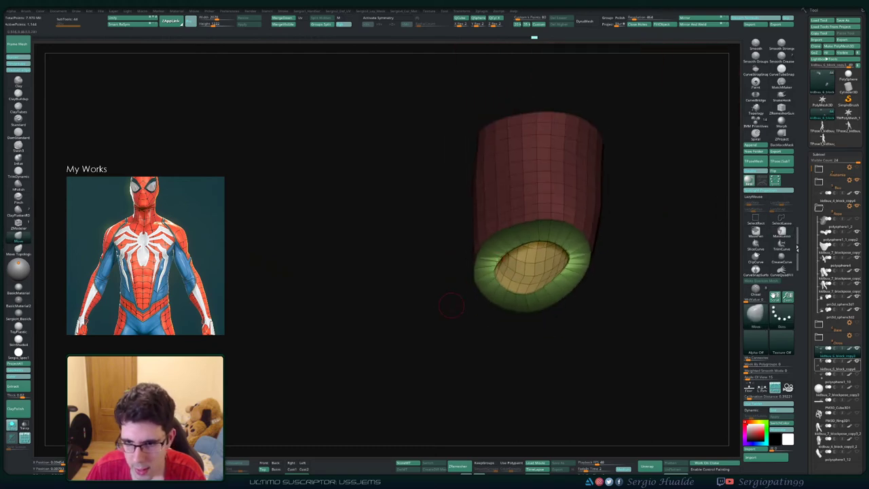
- Clear the mask and subdivide the wristbands with the polyframe hidden, then show the whole figure
left_click_drag(452, 305, 467, 338, "ctrl")
right_click_drag(467, 338, 504, 272, "ctrl")
key("shift+f")
right_click_drag(504, 271, 489, 211, "ctrl")
right_click_drag(489, 210, 522, 243, "alt")
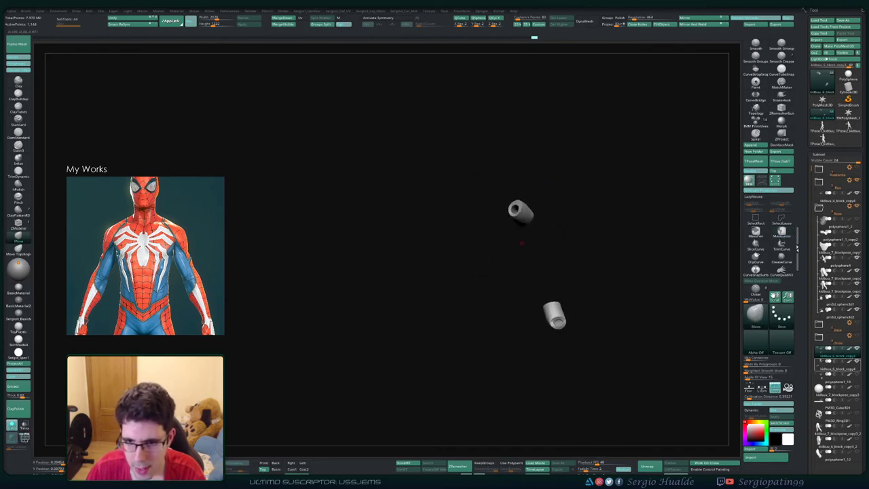
key("ctrl+d")
right_click_drag(558, 330, 509, 280, "ctrl")
key("alt+s")
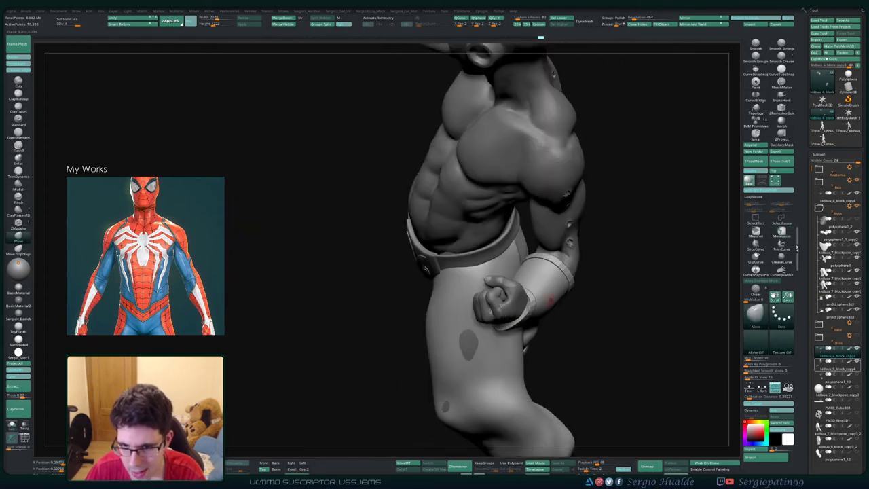
- Select the wristband rim trims and adjust the Move brush size for the trim around the clenched fist's wrist
right_click_drag(551, 300, 524, 334)
key("alt+s")
right_click_drag(524, 334, 524, 312)
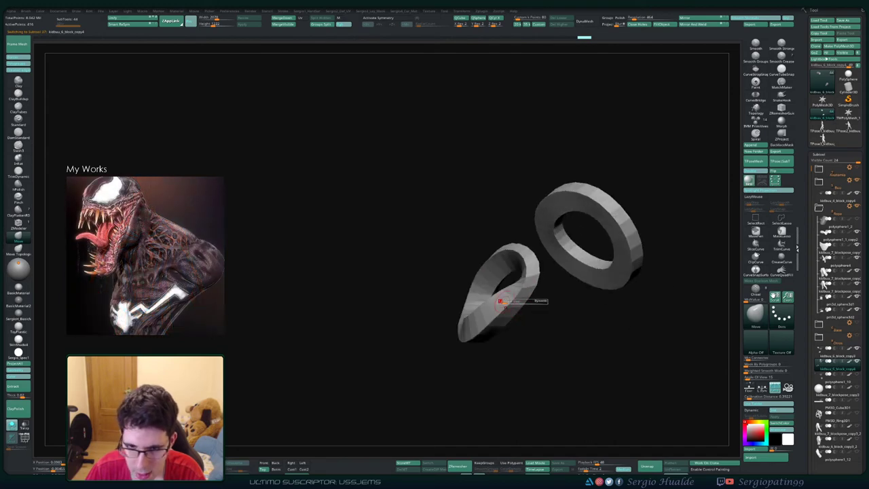
left_click_drag(501, 301, 514, 301)
key("alt+s")
right_click_drag(519, 297, 510, 296)
key("s")
left_click_drag(509, 299, 517, 294)
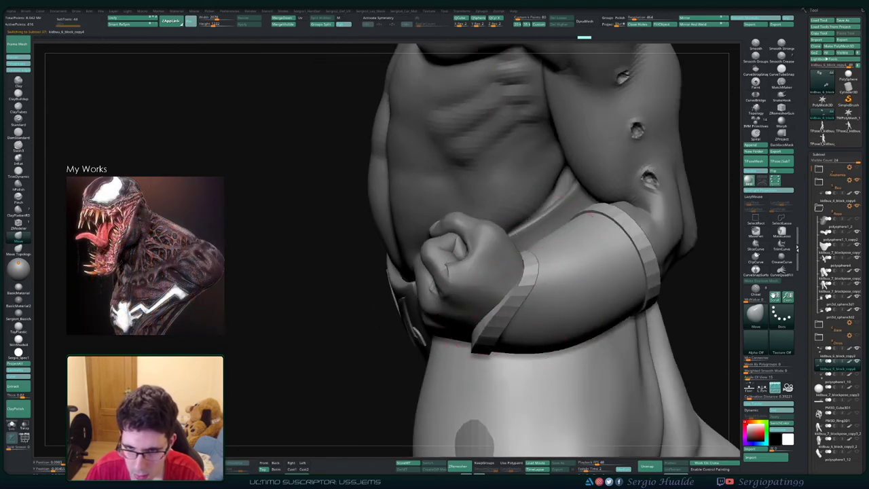
mouse_move(499, 318)
right_mouse_down()
mouse_move(537, 284)
mouse_move(535, 293)
mouse_move(526, 282)
mouse_move(501, 296)
mouse_move(508, 303)
right_mouse_up()
key("s")
key("alt+s")
- Try to mask the clenched-fist trim's remaining surface by hiding its outer polygon loops with SelectLasso
left_click(503, 299, "ctrl+shift")
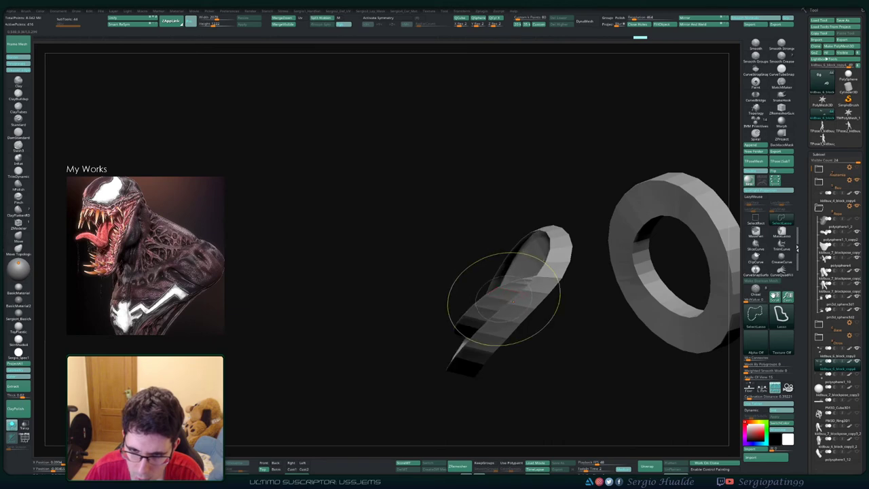
left_click(426, 292, "ctrl")
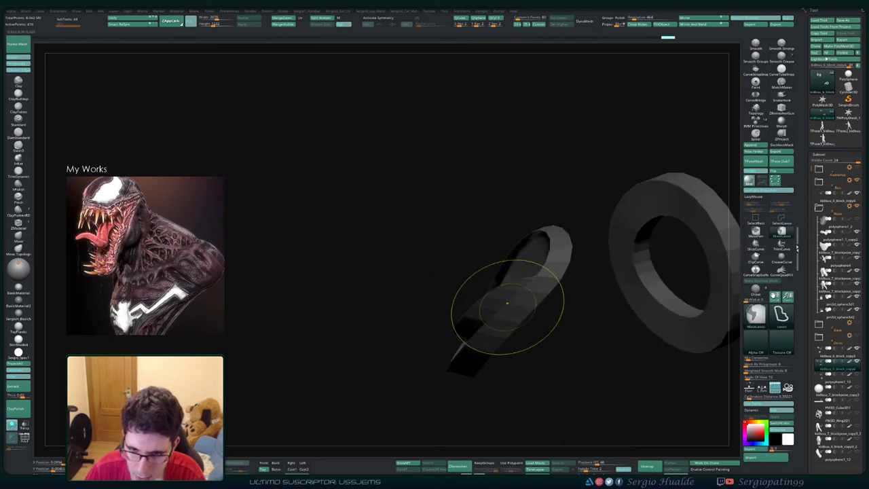
left_click(482, 328, "ctrl+shift")
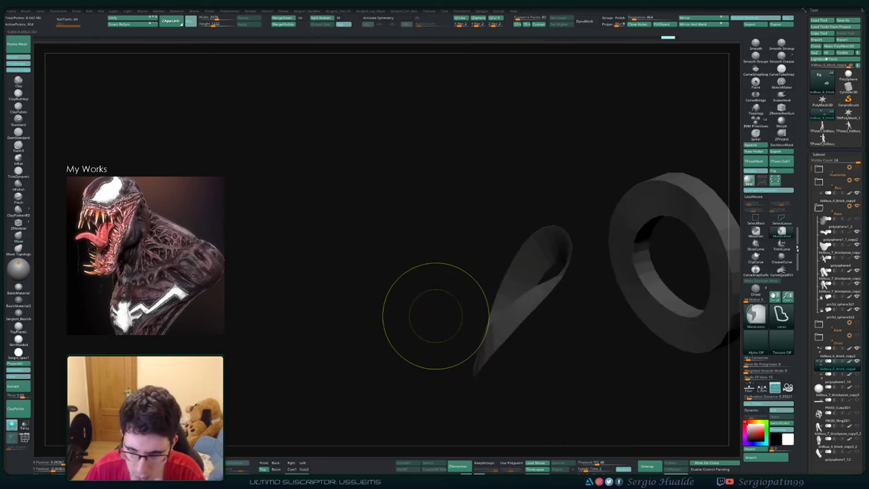
left_click_drag(439, 313, 446, 366, "ctrl")
left_click(440, 332, "ctrl")
left_click(437, 333, "ctrl+shift")
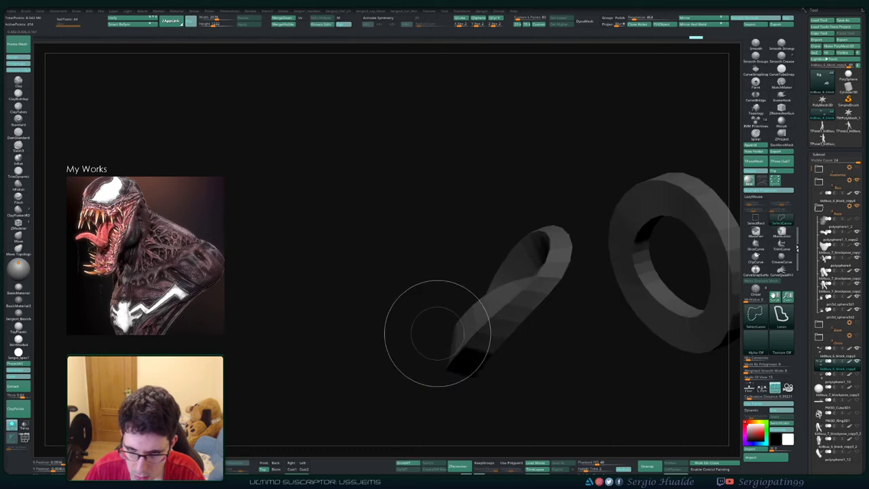
left_click(424, 323, "ctrl")
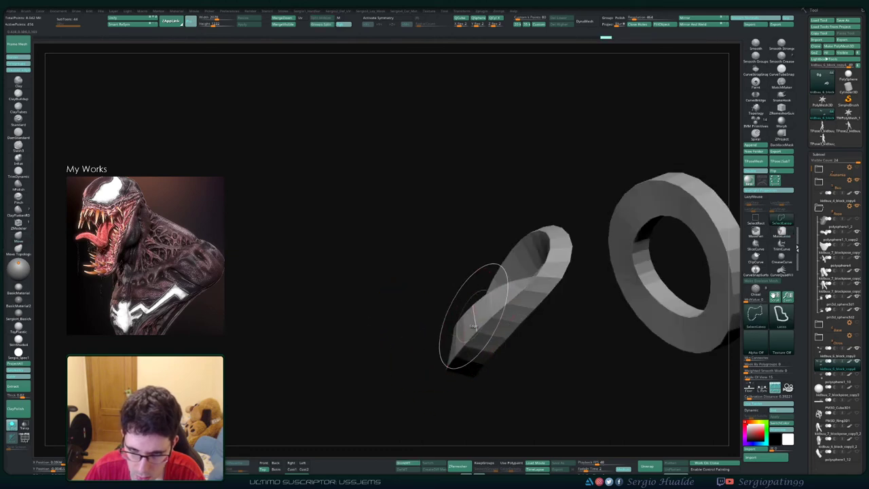
- Hide the outer polygon loops of the clenched-fist trim, mask the visible remainder and restore full visibility
left_click(468, 322, "ctrl+shift")
left_click(466, 324, "ctrl+shift")
left_click(437, 340, "ctrl")
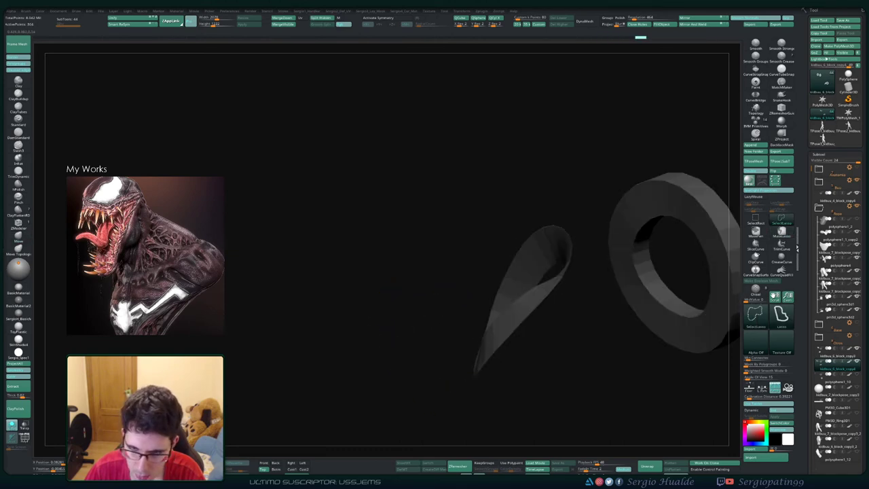
left_click(435, 339, "ctrl+shift")
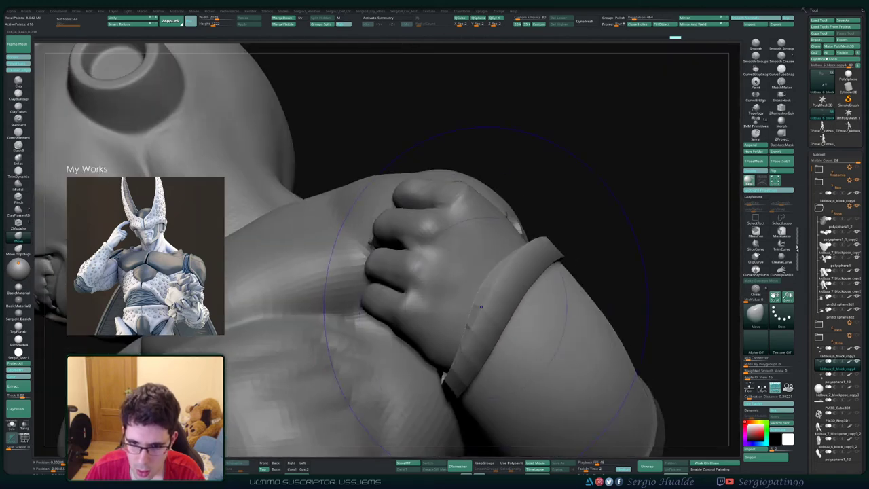
- Adjust the rim trim around the clenched fist's wrist with the Move brush and invert its mask
left_click(442, 376, "alt")
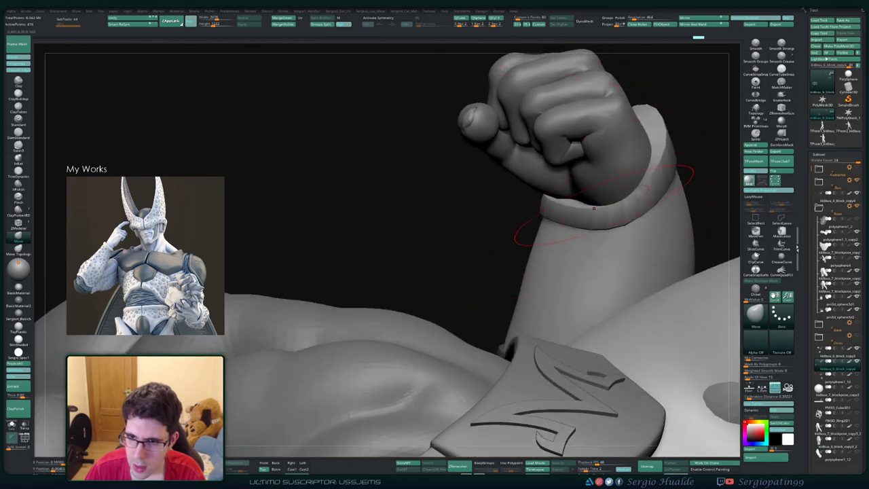
mouse_move(599, 197)
left_mouse_down()
mouse_move(601, 188)
mouse_move(578, 203)
left_mouse_up()
key("s")
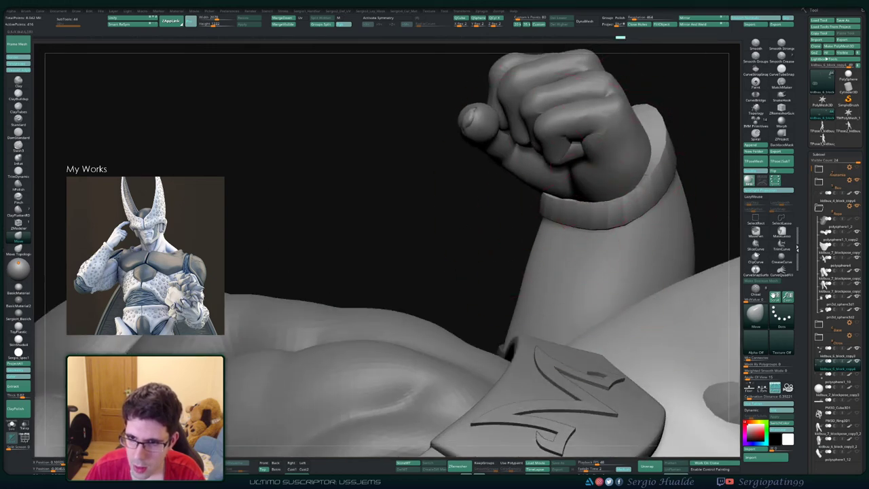
right_click_drag(594, 203, 541, 252)
mouse_move(540, 251)
right_mouse_down()
mouse_move(520, 211)
mouse_move(516, 226)
right_mouse_up()
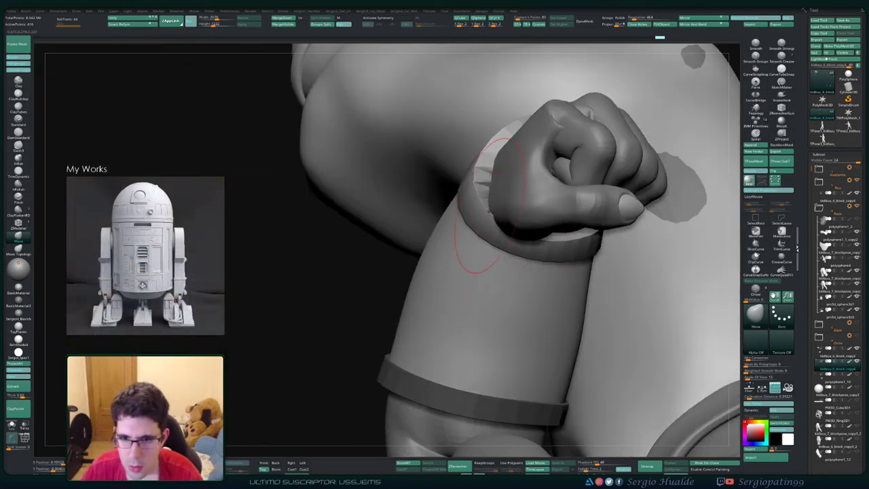
left_click(390, 293, "ctrl")
right_click_drag(391, 293, 489, 271)
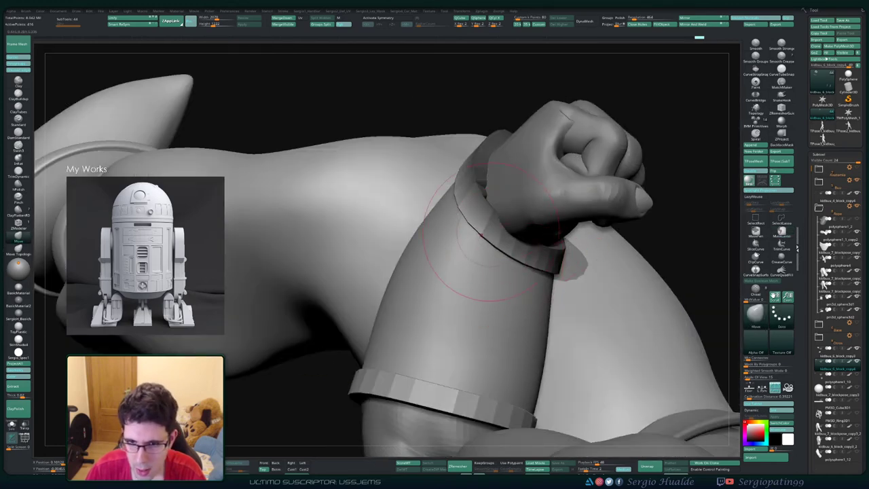
- Isolate the rim trims, hide polygon loops of the clenched-fist arm's elbow-side trim, mask the visible part and restore full visibility
right_click_drag(482, 236, 506, 298, "ctrl")
right_click_drag(542, 224, 524, 271)
mouse_move(524, 272)
right_mouse_down("ctrl")
mouse_move(509, 231)
mouse_move(526, 193)
right_mouse_up("ctrl")
mouse_move(526, 194)
right_mouse_down()
mouse_move(479, 187)
mouse_move(445, 213)
right_mouse_up()
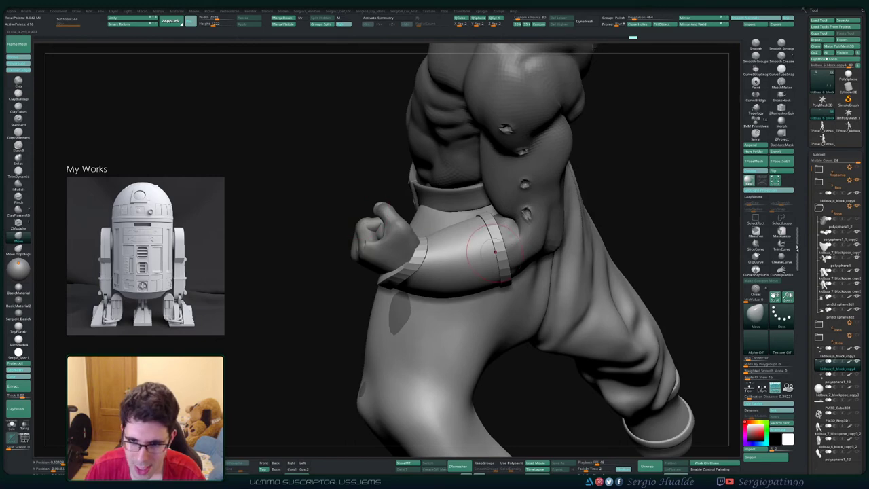
key("alt+s")
right_click_drag(506, 251, 543, 282, "ctrl")
key("w")
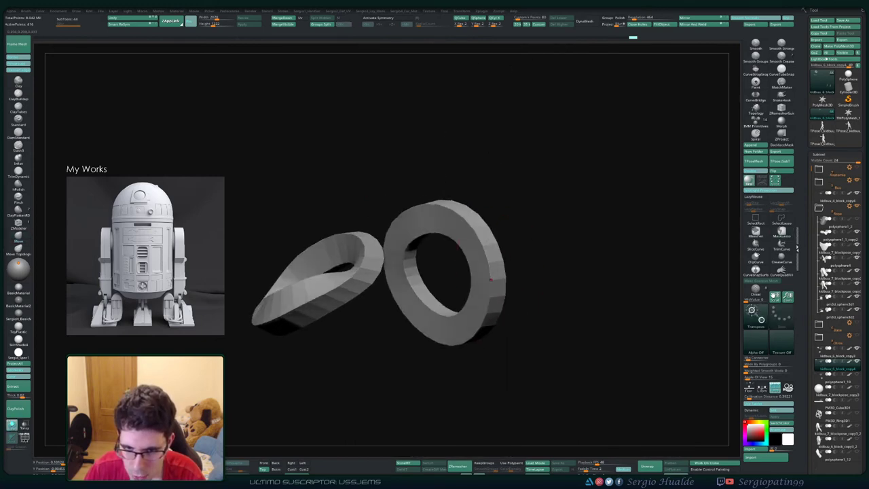
key("q")
mouse_move(500, 262)
right_mouse_down()
mouse_move(532, 273)
mouse_move(507, 280)
right_mouse_up()
left_click(474, 277, "ctrl+shift")
left_click(489, 277, "ctrl+shift")
left_click(470, 277, "ctrl+shift")
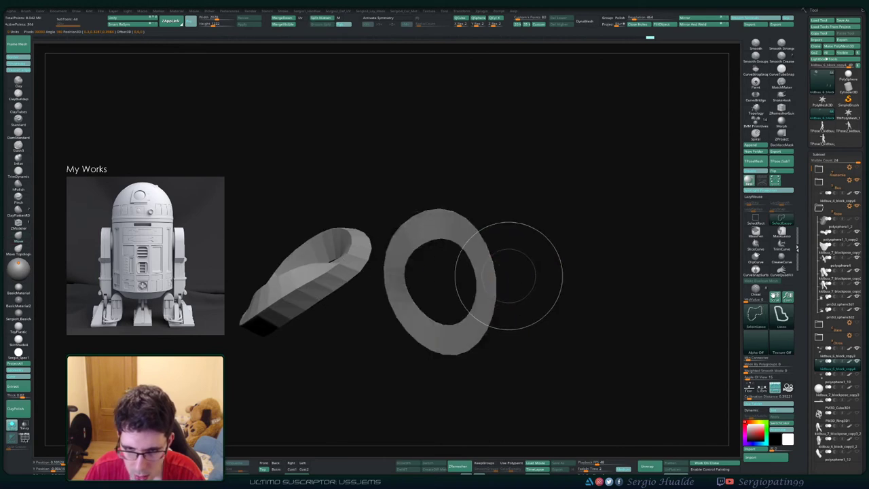
left_click(526, 276, "ctrl")
left_click(533, 276, "ctrl+shift")
- Adjust the Move brush size for the clenched-fist arm's elbow-side trim, bring back the whole figure and clear the trim mask
right_click_drag(534, 276, 499, 293)
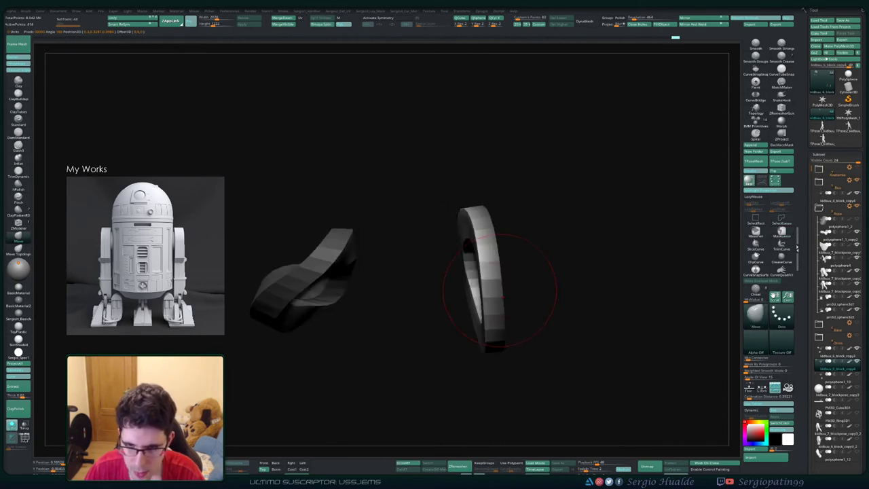
key("s")
left_click_drag(490, 295, 503, 295)
key("alt+s")
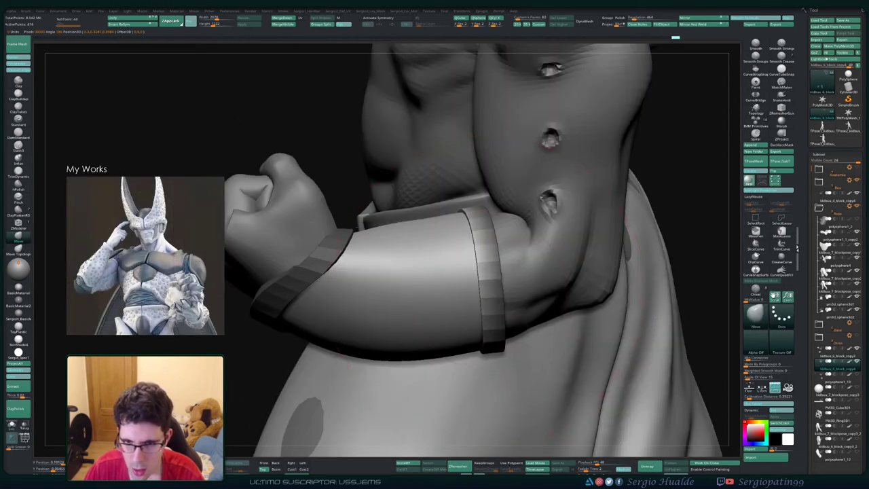
right_click_drag(477, 279, 631, 255)
key("[")
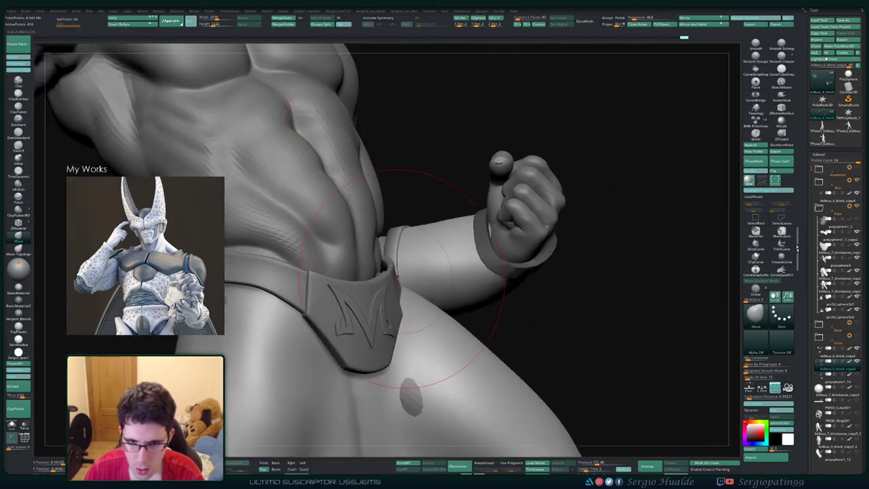
mouse_move(420, 246)
right_mouse_down()
mouse_move(412, 283)
mouse_move(380, 280)
mouse_move(402, 266)
right_mouse_up()
right_click_drag(364, 219, 441, 261)
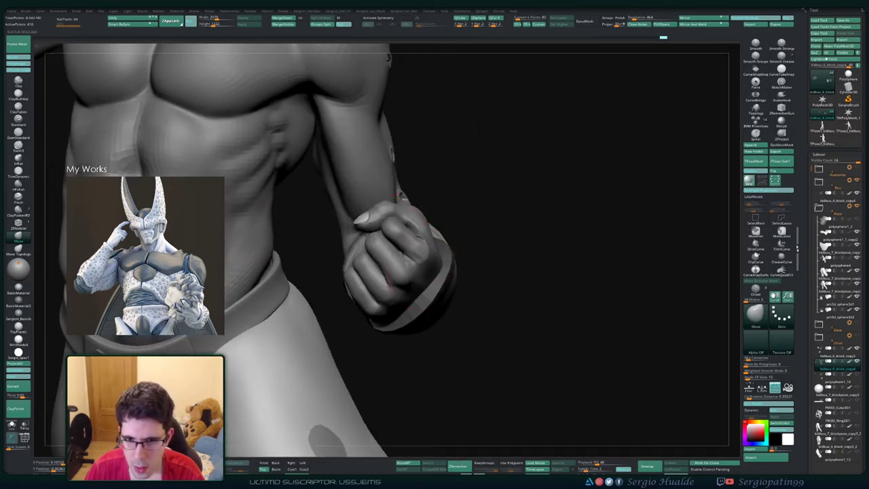
right_click_drag(458, 275, 464, 297)
left_click_drag(466, 297, 459, 279, "ctrl")
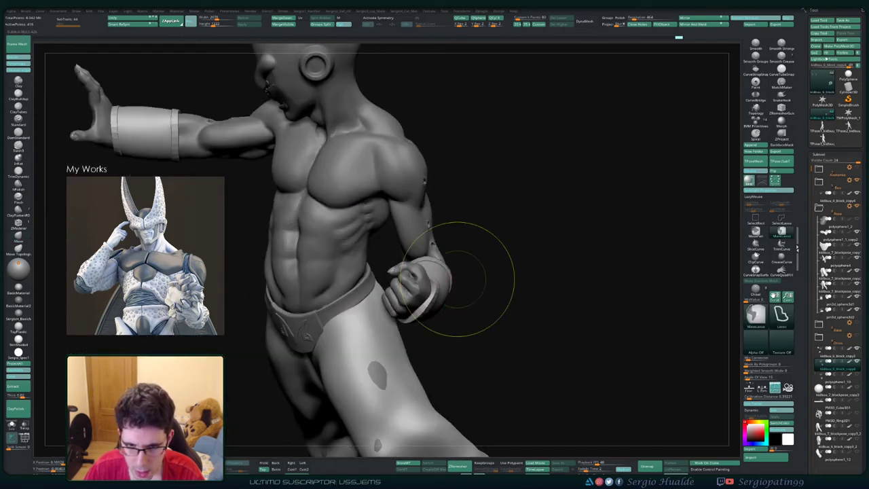
- Isolate the rim trims and hide outer polygon loops of the outstretched arm's hand-side trim with SelectLasso
mouse_move(456, 281)
right_mouse_down()
mouse_move(452, 305)
mouse_move(436, 306)
mouse_move(438, 293)
mouse_move(406, 251)
mouse_move(404, 279)
mouse_move(394, 282)
right_mouse_up()
right_click_drag(393, 282, 513, 283, "alt")
right_click_drag(448, 261, 445, 316, "ctrl")
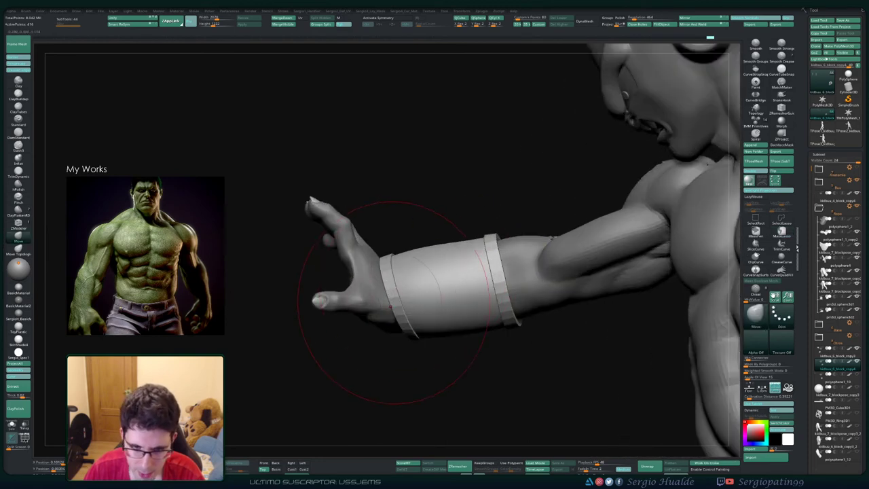
key("alt+s")
right_click_drag(384, 290, 476, 278, "ctrl")
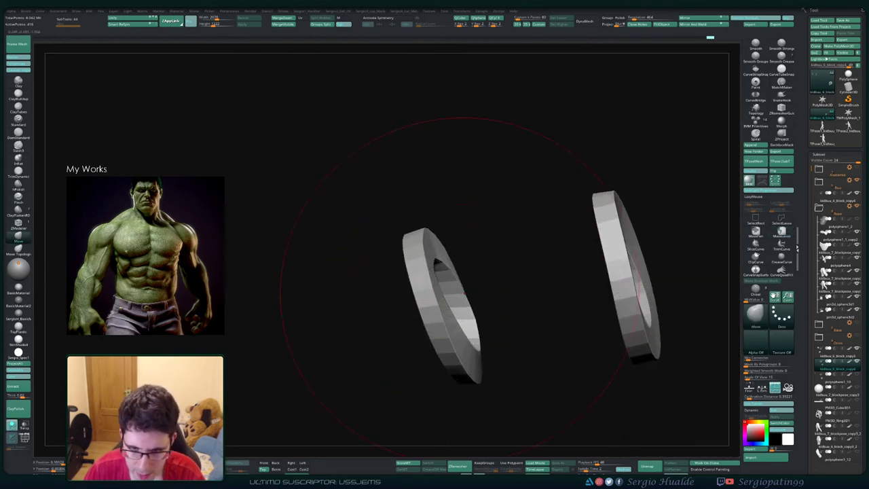
left_click_drag(470, 165, 536, 413, "ctrl+shift")
mouse_move(451, 255)
right_mouse_down("ctrl")
mouse_move(479, 323)
mouse_move(407, 316)
right_mouse_up("ctrl")
left_click(401, 312, "ctrl+shift")
left_click_drag(466, 166, 470, 174, "ctrl+shift")
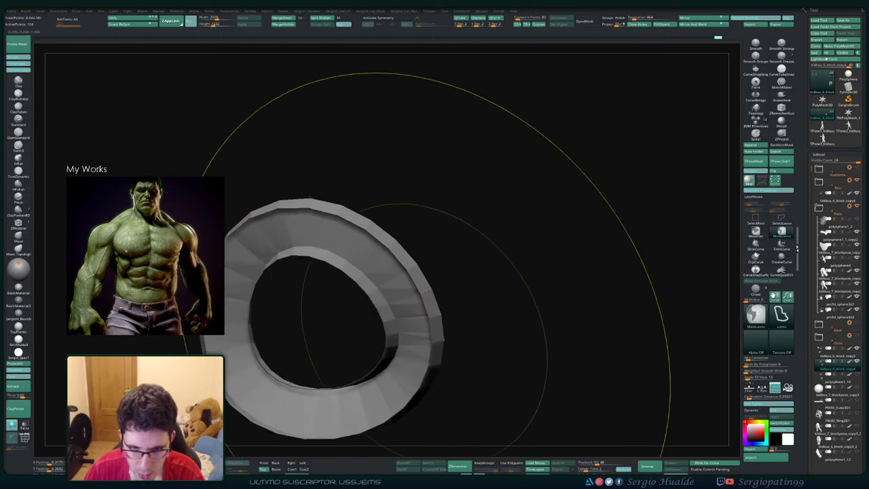
- Mask the visible part of the outstretched arm's hand-side trim, restore full visibility and show the whole figure
right_click_drag(426, 319, 439, 281, "ctrl")
left_click(479, 308, "ctrl")
left_click(490, 307, "ctrl+shift")
left_click(495, 307, "ctrl")
right_click_drag(493, 307, 435, 326)
key("alt+s")
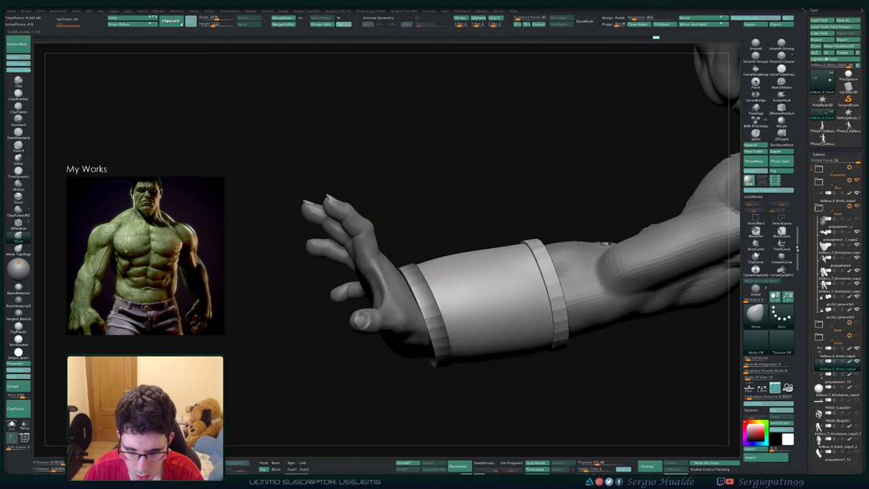
- Invert the mask on the outstretched arm's trims and reduce the Move brush size to fit the hand-side trim
right_click_drag(427, 329, 502, 312)
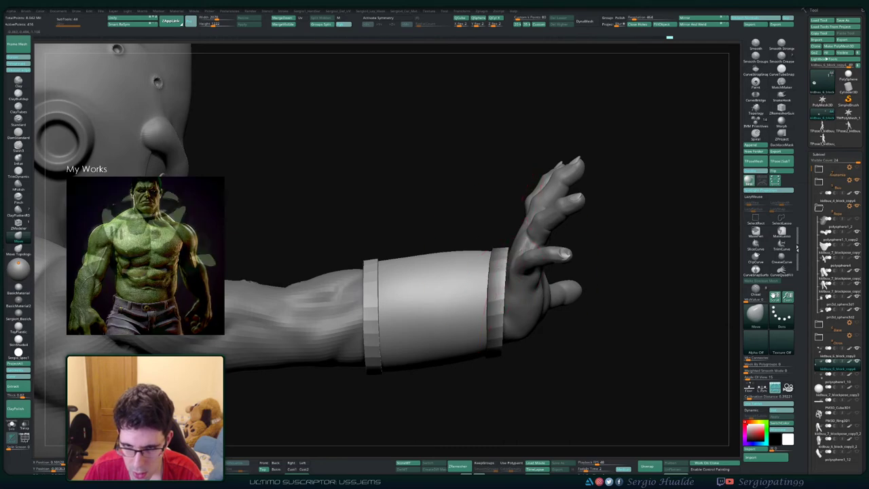
left_click(512, 354, "ctrl")
right_click_drag(500, 280, 495, 243)
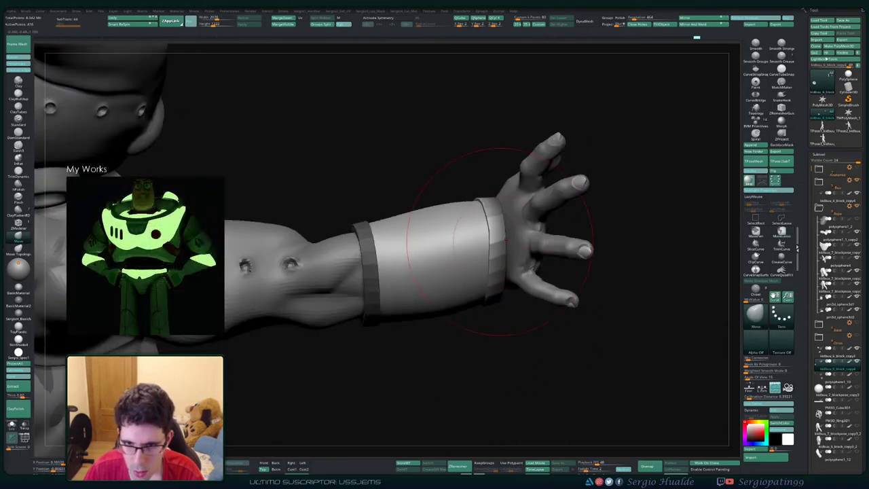
key("s")
left_click_drag(495, 242, 490, 241)
right_click_drag(493, 233, 486, 245)
left_click_drag(491, 285, 496, 290, "ctrl")
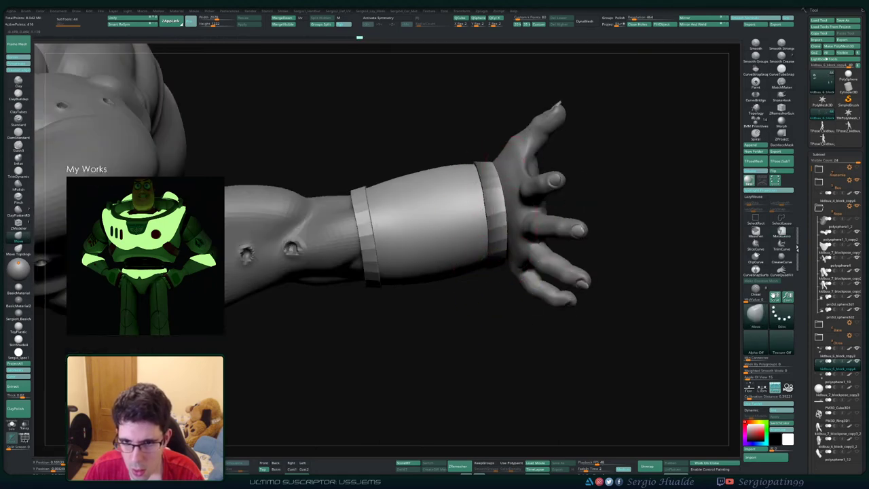
- Invert the mask again, refine the hand-side trim around the open hand's wrist with the Move brush and clear the mask
right_click_drag(499, 226, 490, 273, "alt")
left_click(597, 208, "ctrl")
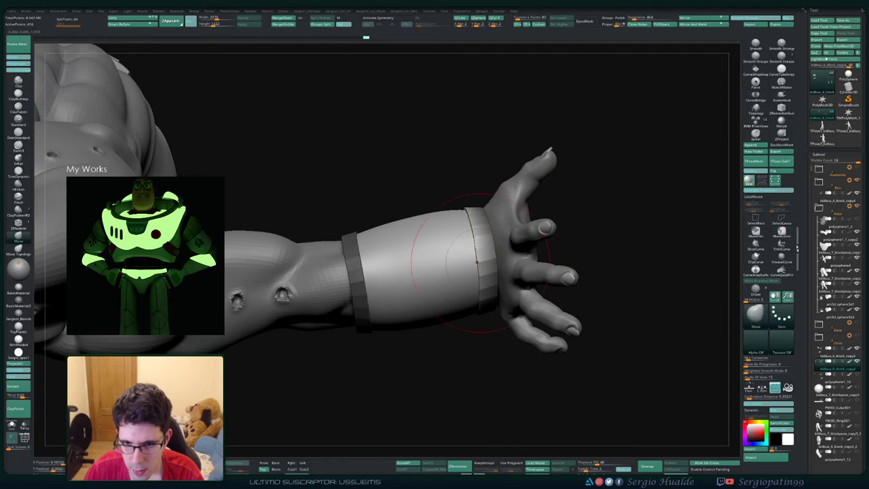
key("s")
mouse_move(492, 263)
left_mouse_down()
mouse_move(478, 262)
mouse_move(483, 288)
left_mouse_up()
key("s")
right_click_drag(484, 278, 418, 306, "ctrl")
right_click_drag(492, 335, 427, 246, "alt")
mouse_move(427, 246)
right_mouse_down()
mouse_move(455, 269)
mouse_move(437, 252)
mouse_move(461, 261)
right_mouse_up()
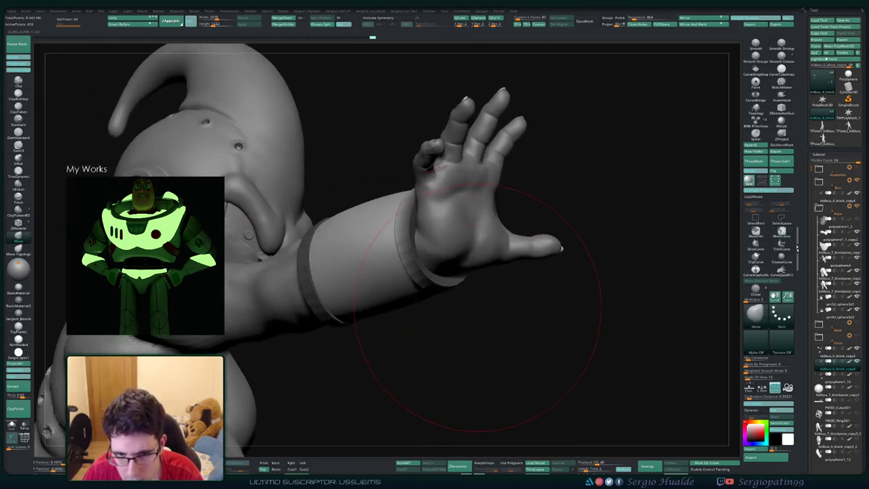
left_click_drag(477, 298, 488, 309, "ctrl")
- Isolate the trims, hide the inner polygon loop of the open-hand wrist trim, mask the remainder and restore all geometry and subtools
key("shift+s")
mouse_move(466, 295)
right_mouse_down()
mouse_move(403, 290)
mouse_move(415, 262)
mouse_move(452, 273)
right_mouse_up()
right_click_drag(452, 273, 454, 311, "ctrl")
key("w")
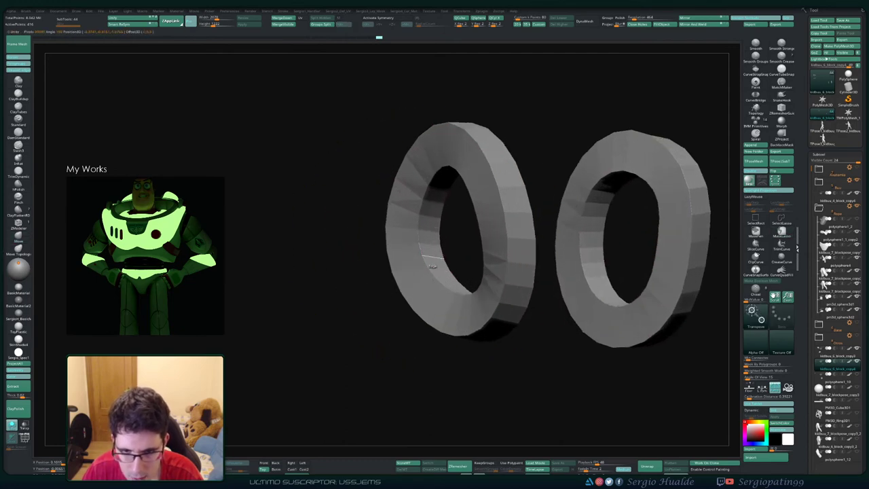
key("q")
left_click(432, 256, "ctrl+shift")
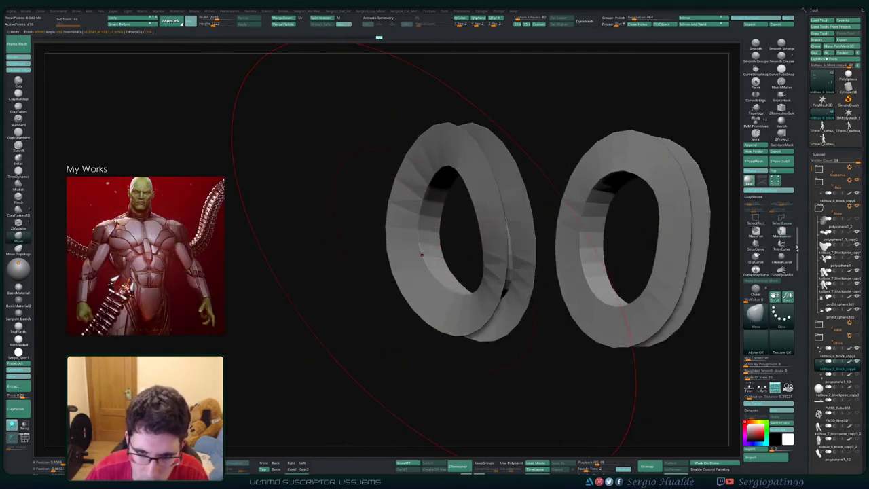
left_click(445, 265, "ctrl+shift")
left_click(433, 261, "ctrl+shift")
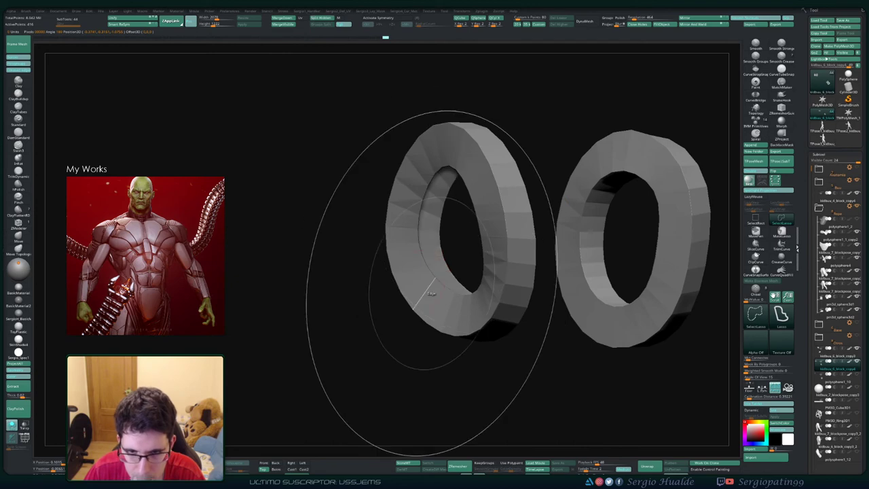
mouse_move(412, 322)
right_mouse_down("ctrl")
mouse_move(396, 307)
mouse_move(432, 320)
mouse_move(437, 332)
right_mouse_up("ctrl")
key("ctrl+shift+s")
left_click(395, 321, "ctrl")
left_click(399, 326, "ctrl+shift")
key("alt+s")
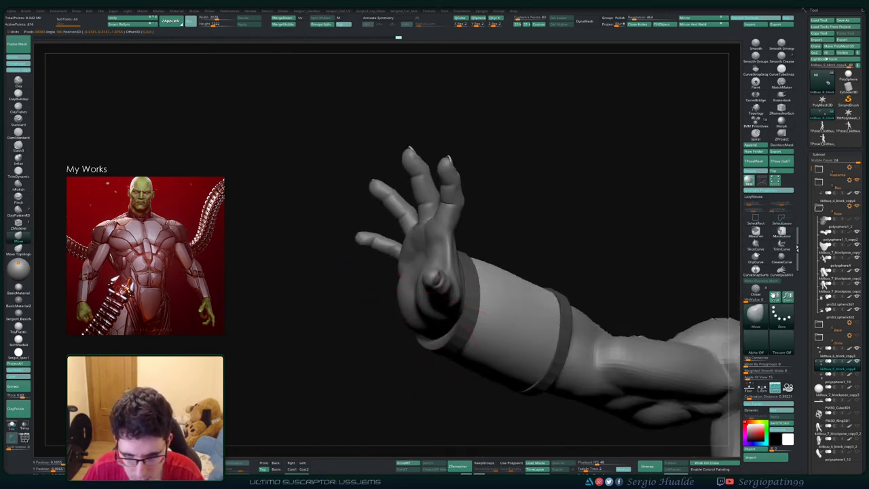
- Reshape the open-hand wrist trim's edge below the palm with small Move brush strokes, clearing the mask before the final stroke
right_click_drag(415, 343, 455, 321)
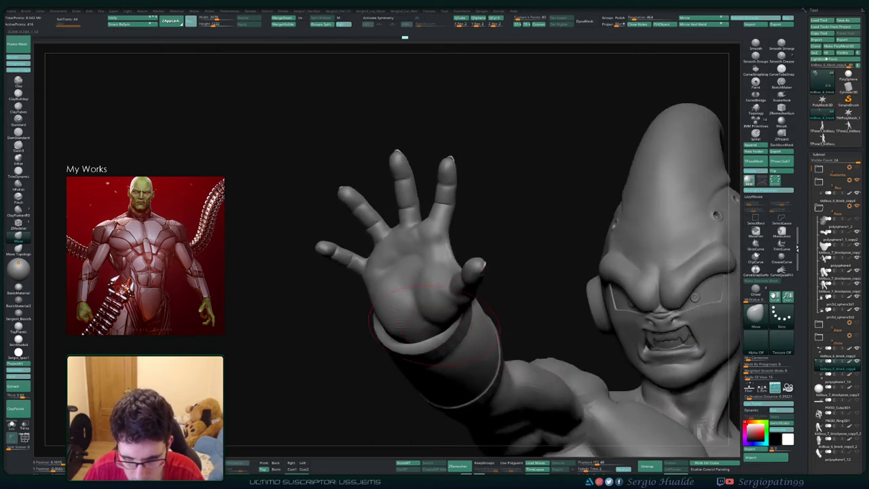
right_click_drag(381, 323, 407, 328)
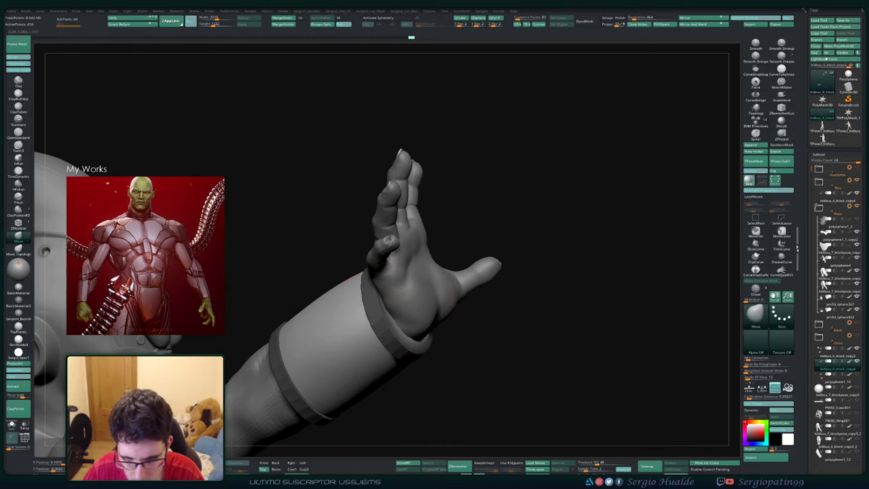
right_click_drag(449, 337, 427, 340)
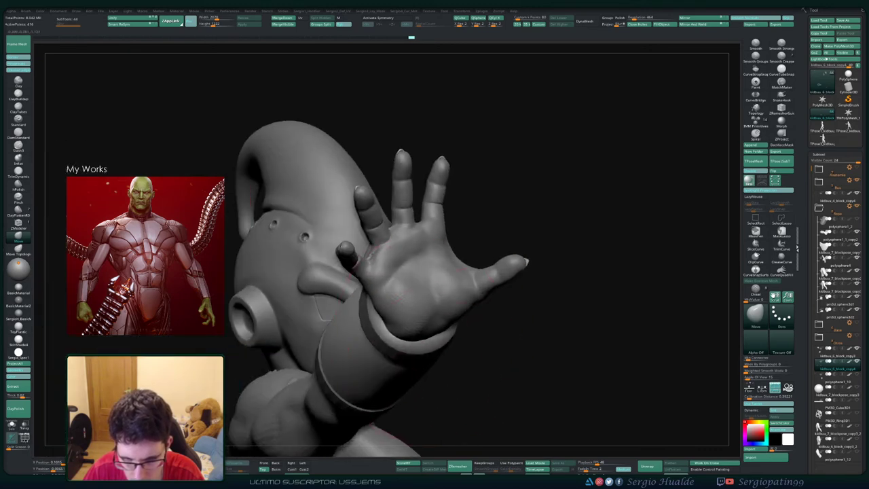
left_click_drag(420, 343, 422, 343)
right_click_drag(421, 343, 449, 344)
mouse_move(448, 345)
right_mouse_down("ctrl")
mouse_move(449, 370)
mouse_move(456, 353)
right_mouse_up("ctrl")
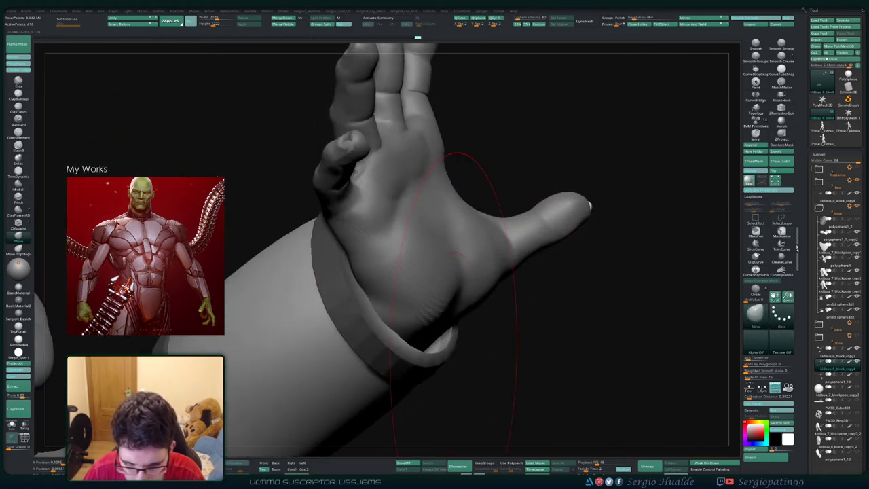
left_click_drag(436, 351, 429, 353)
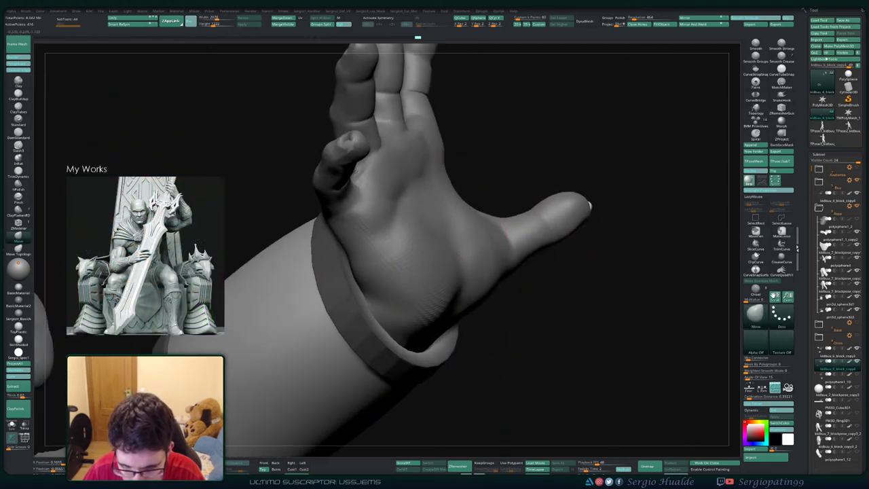
mouse_move(431, 352)
right_mouse_down()
mouse_move(441, 327)
mouse_move(466, 323)
right_mouse_up()
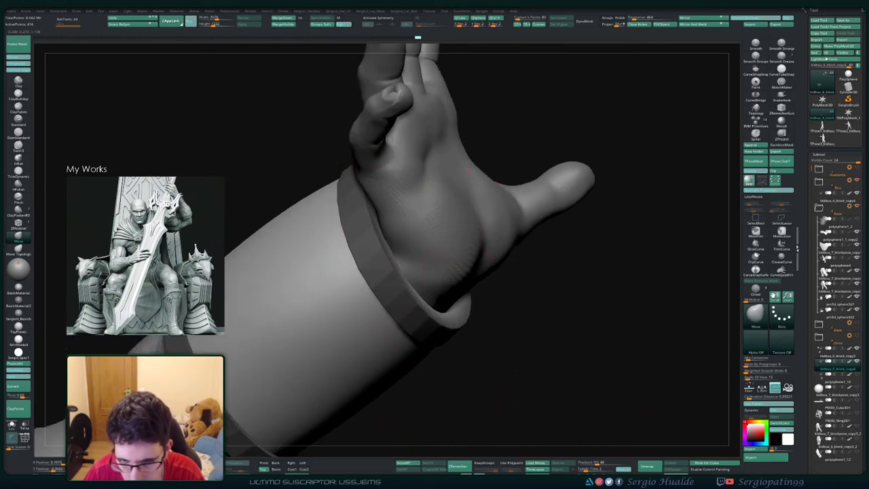
left_click_drag(485, 341, 502, 357, "ctrl")
left_click_drag(467, 302, 464, 305)
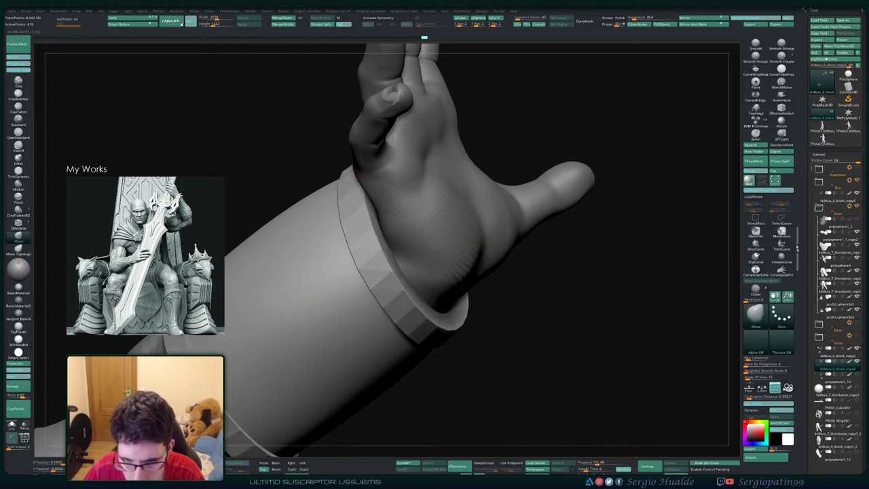
- Isolate the trims, hide polygon loops of the outstretched arm's elbow-side trim, mask the visible part and restore the full view
right_click_drag(509, 323, 479, 292, "ctrl")
mouse_move(483, 333)
right_mouse_down()
mouse_move(414, 343)
mouse_move(438, 323)
mouse_move(390, 331)
right_mouse_up()
mouse_move(500, 364)
right_mouse_down()
mouse_move(427, 367)
mouse_move(510, 335)
right_mouse_up()
key("alt+s")
mouse_move(493, 292)
right_mouse_down("ctrl")
mouse_move(551, 296)
mouse_move(489, 305)
right_mouse_up("ctrl")
key("w")
key("q")
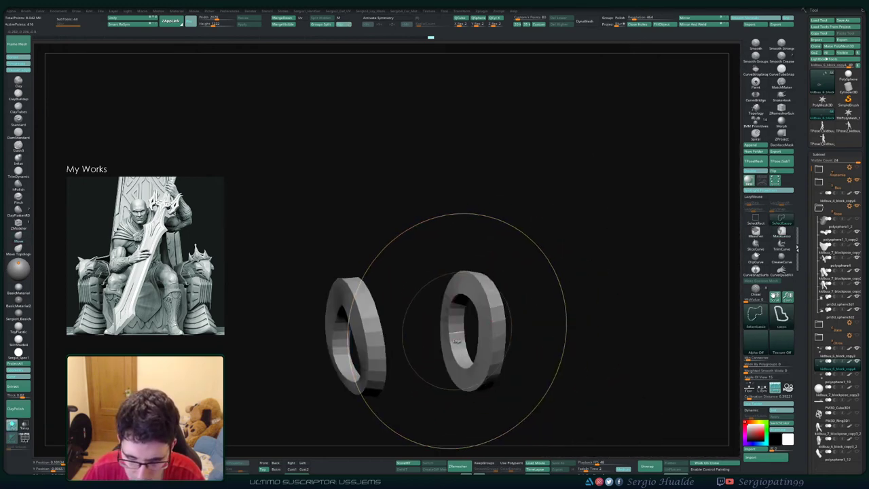
left_click(460, 332, "ctrl+shift")
left_click(452, 346, "ctrl+shift")
right_click_drag(446, 354, 500, 315)
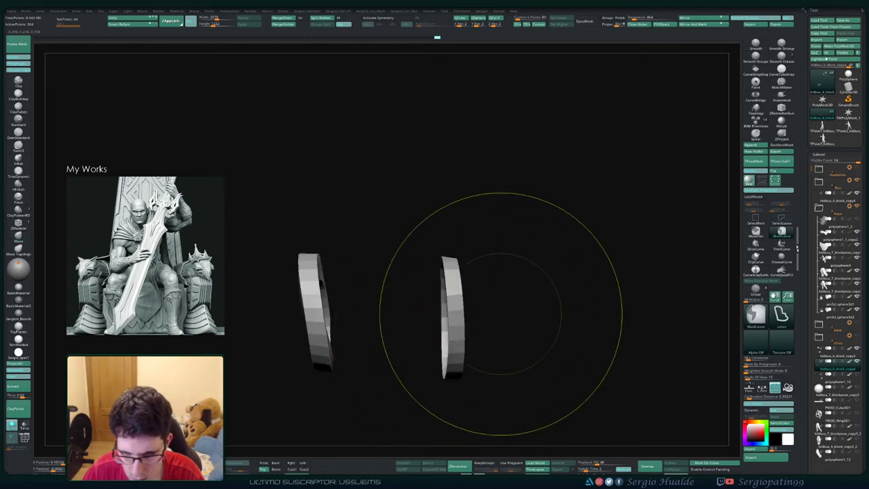
left_click(502, 315, "ctrl")
left_click(505, 315, "ctrl+shift")
key("alt+s")
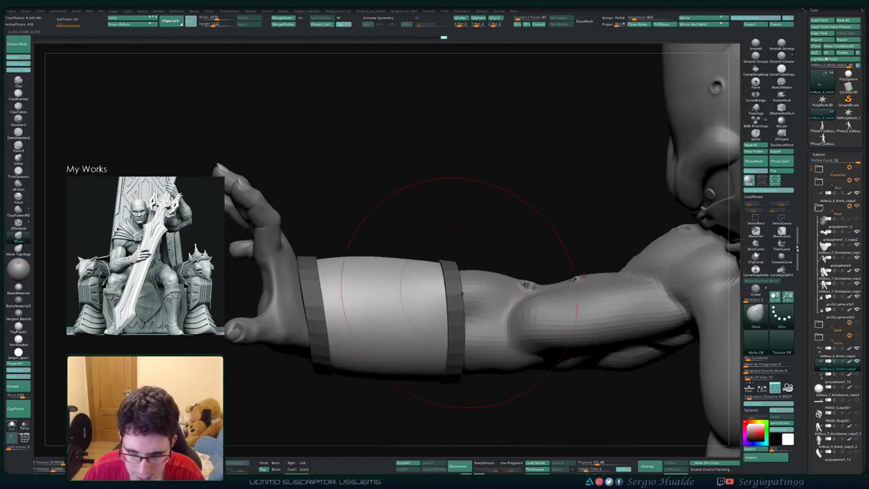
- Redo the elbow-side trim's mask: isolate the trims, clear the mask, show only the trim's end face, mask it and restore the full view
key("alt+s")
left_click(468, 278, "ctrl")
right_click_drag(460, 279, 445, 291)
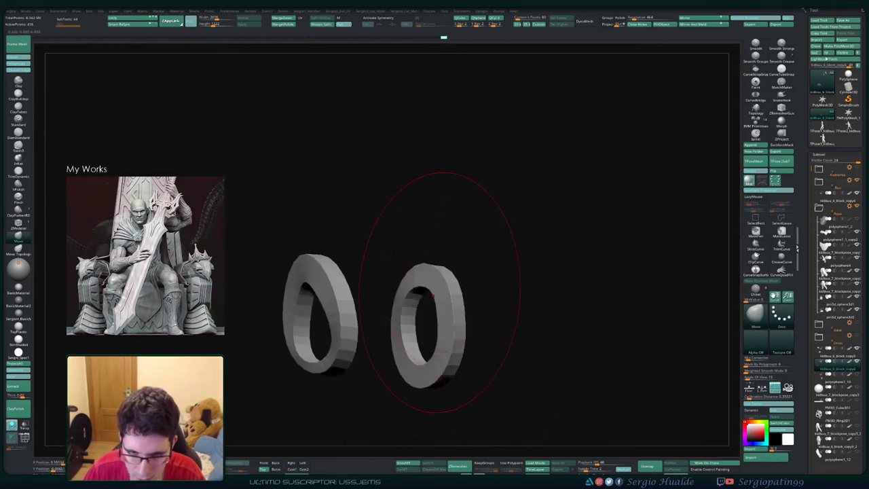
left_click(441, 286, "ctrl+shift")
key("ctrl+shift+s")
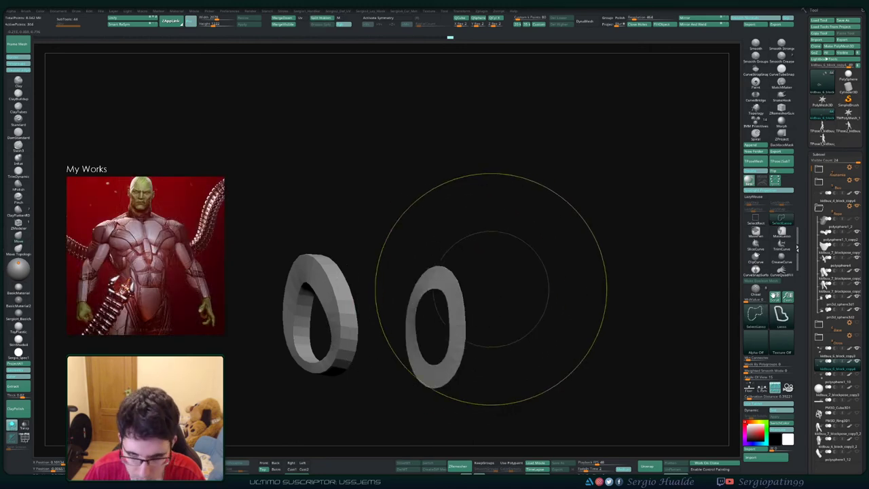
left_click(490, 289, "ctrl")
left_click(490, 290, "ctrl+shift")
right_click_drag(490, 289, 511, 281)
key("alt+s")
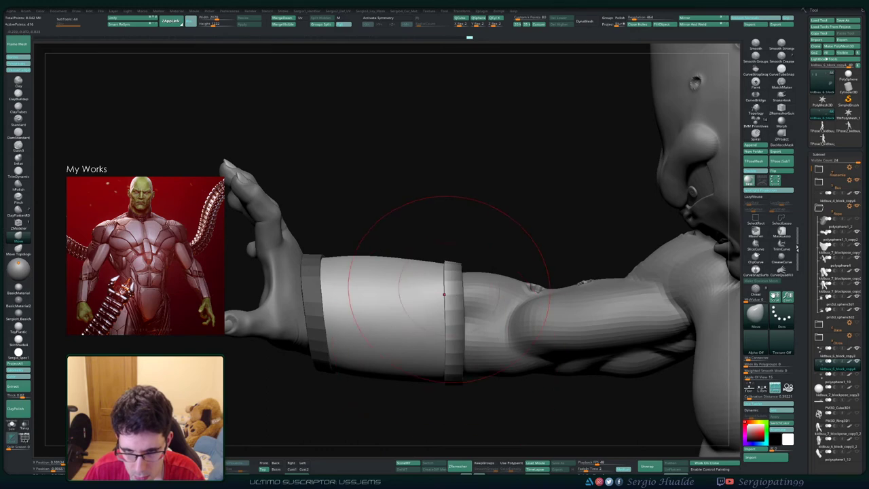
- Try subdividing the trims with and without an edge crease, undoing the subdivision after each test
right_click_drag(445, 295, 443, 319)
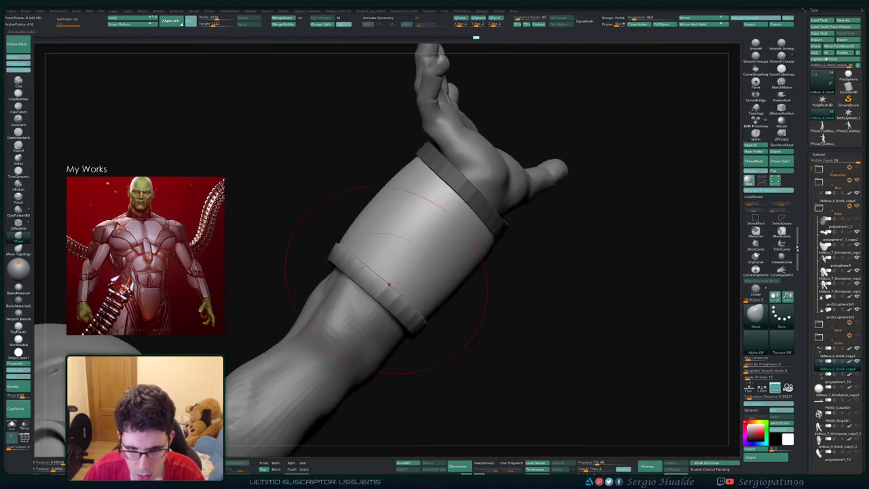
right_click_drag(389, 285, 403, 300)
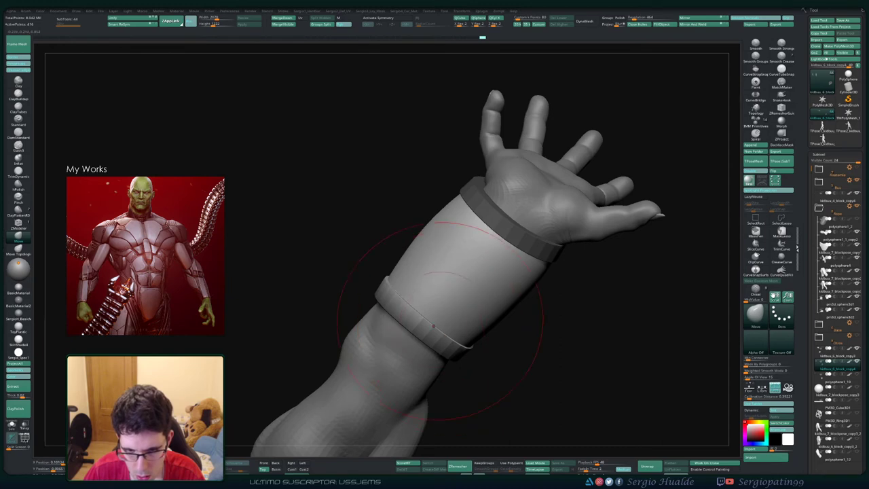
right_click_drag(434, 326, 459, 335, "ctrl")
key("ctrl+d")
key("ctrl+z")
key("alt+s")
key("shift+q")
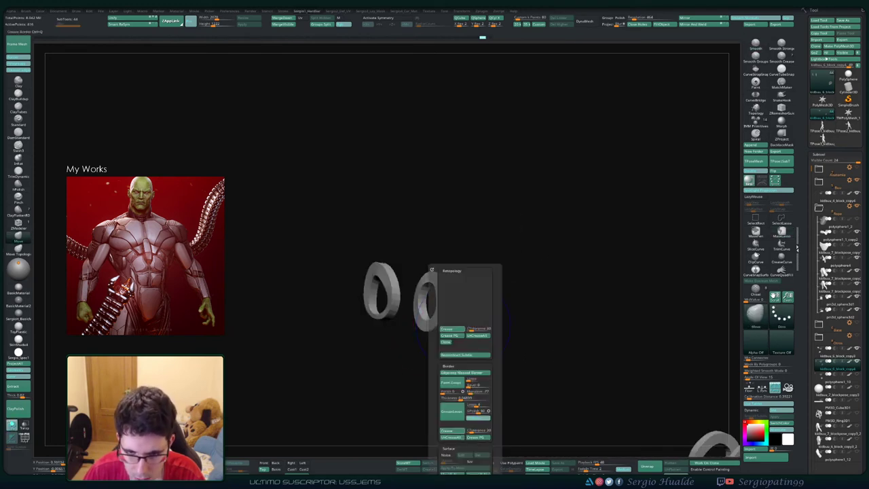
left_click(449, 430)
key("ctrl+d")
key("ctrl+z")
- Crease the trims along their polygroup borders, subdivide them twice and show the whole figure again
key("shift+q")
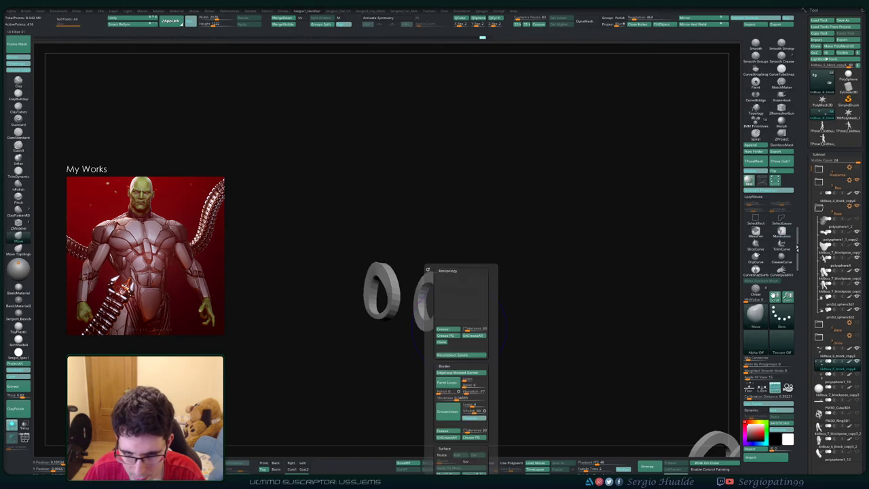
left_click(449, 336)
key("ctrl+d")
key("alt+s")
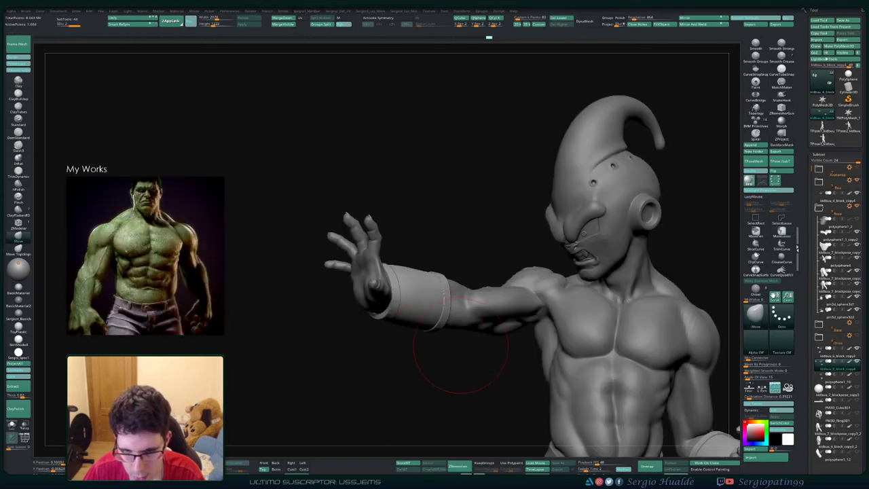
key("ctrl+d")
- Check the smoothed trims on the outstretched arm and undo their last two subdivisions
right_click_drag(466, 351, 359, 294, "ctrl")
right_click_drag(539, 347, 568, 352, "ctrl")
mouse_move(568, 352)
right_mouse_down("ctrl")
mouse_move(565, 292)
mouse_move(598, 299)
mouse_move(547, 316)
right_mouse_up("ctrl")
key("ctrl+z")
key("ctrl+z")
- Examine the full figure's pose and the wristband trims from several angles
right_click_drag(489, 340, 481, 282, "alt")
right_click_drag(480, 282, 555, 299)
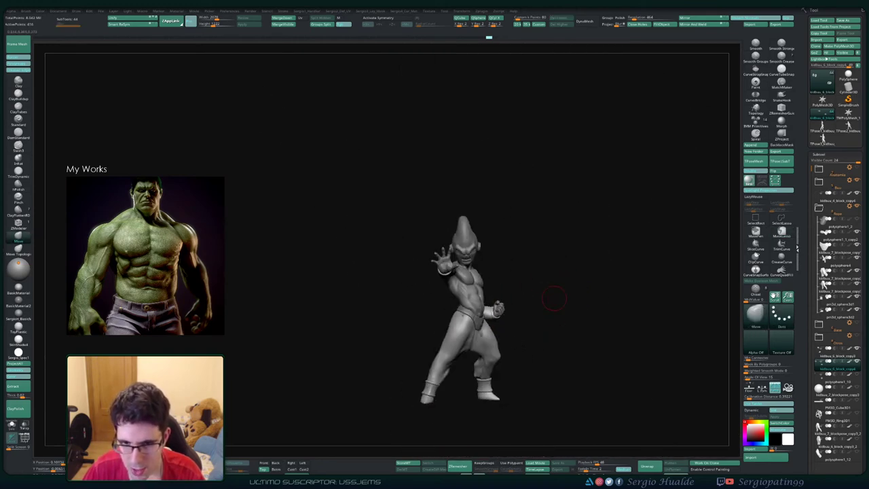
left_click_drag(554, 299, 546, 305)
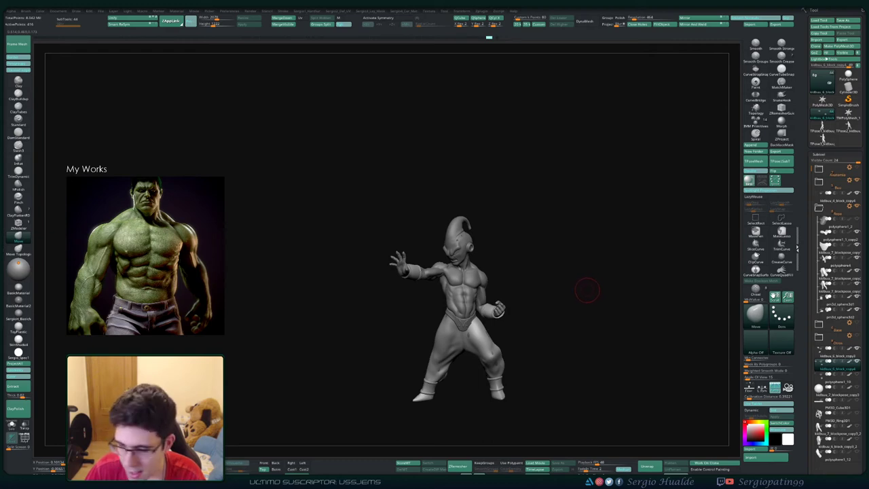
left_click_drag(571, 291, 561, 260)
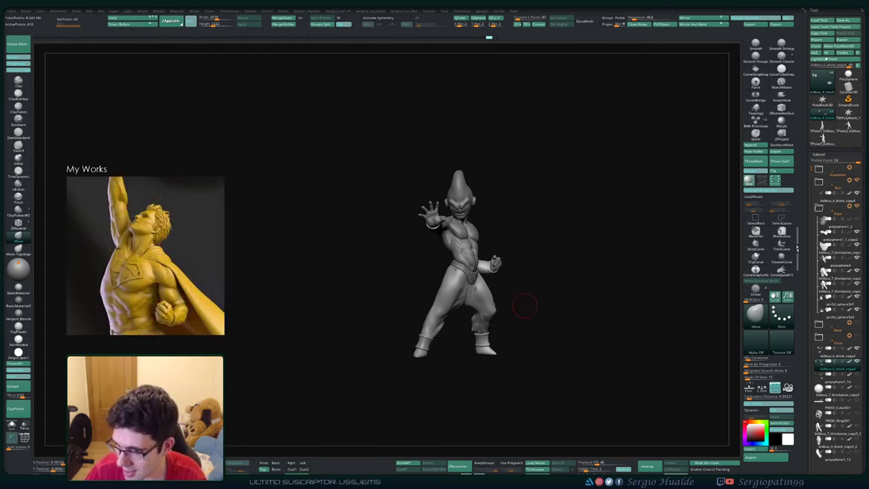
mouse_move(552, 336)
right_mouse_down()
mouse_move(598, 336)
mouse_move(543, 360)
mouse_move(470, 351)
right_mouse_up()
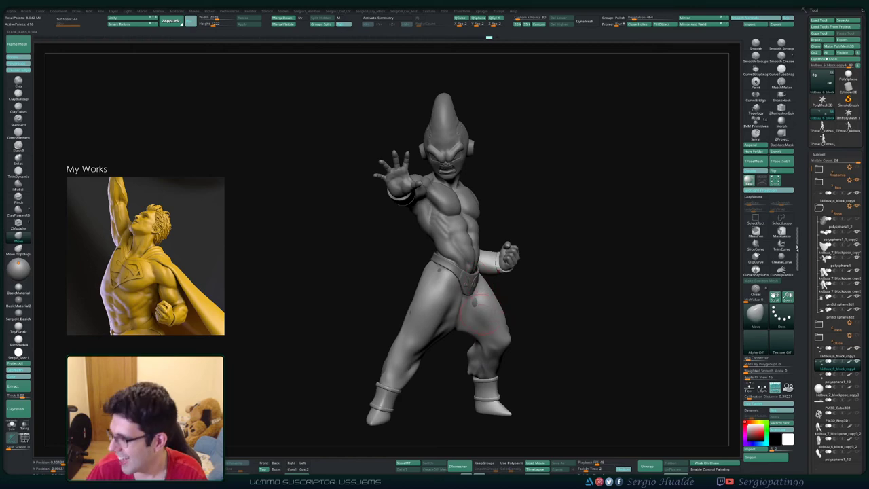
right_click_drag(563, 305, 540, 311)
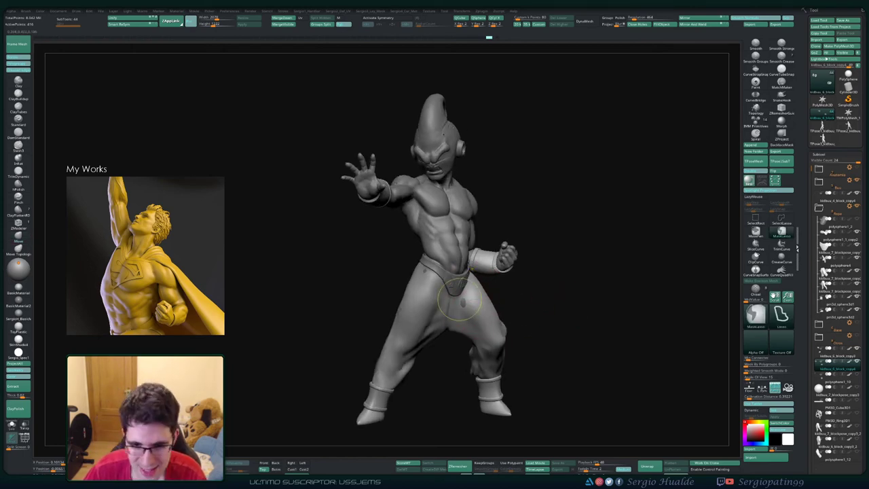
- Select the pants and build up the front of the thigh on the outstretched-arm side with Clay brush strokes
mouse_move(460, 300)
right_mouse_down("ctrl")
mouse_move(410, 337)
mouse_move(438, 345)
mouse_move(394, 325)
right_mouse_up("ctrl")
key("b")
key("c")
key("l")
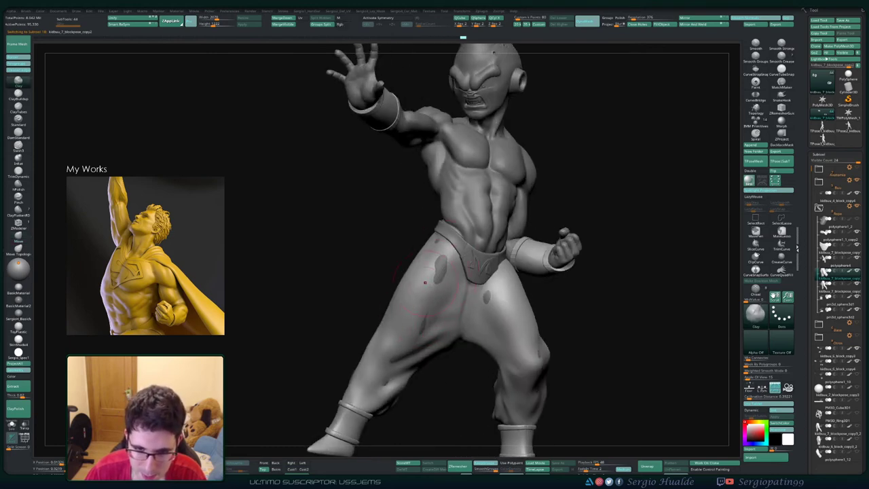
left_click_drag(429, 273, 394, 334)
right_click_drag(402, 311, 435, 314)
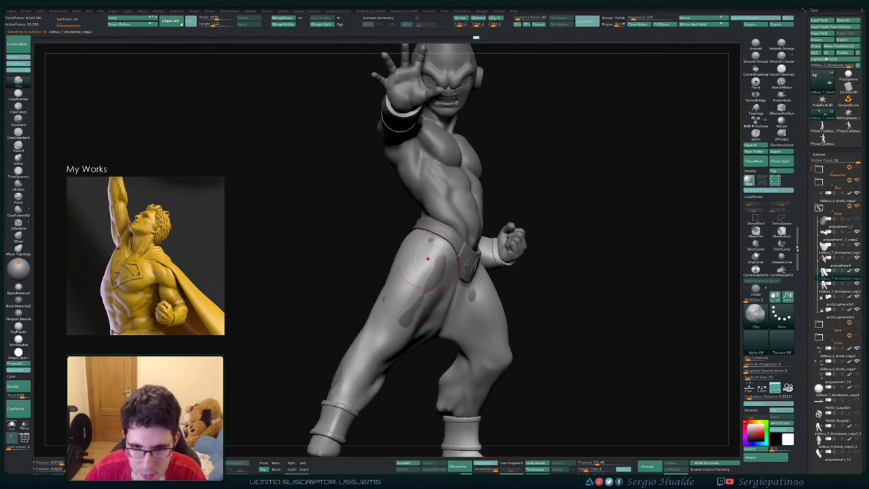
left_click_drag(415, 299, 396, 320)
mouse_move(427, 268)
left_mouse_down()
mouse_move(396, 313)
mouse_move(428, 268)
mouse_move(447, 259)
mouse_move(404, 299)
mouse_move(431, 280)
mouse_move(407, 314)
left_mouse_up()
- Isolate the pants and examine their wireframe and polygroups
key("alt+shift+s")
key("shift+f")
mouse_move(420, 265)
right_mouse_down()
mouse_move(432, 283)
mouse_move(442, 357)
mouse_move(444, 303)
right_mouse_up()
key("shift+f")
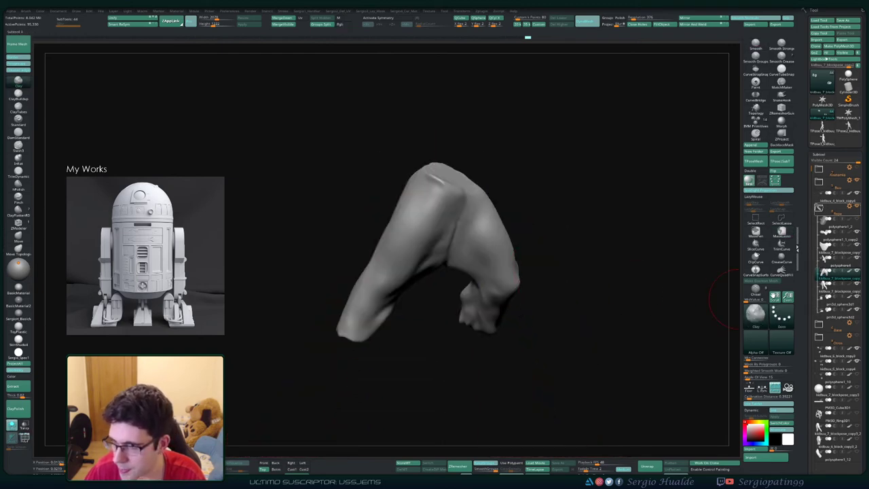
- Move the kidbuu_4_block_copy4 subtool into the Buu folder and collapse the folder
left_click(819, 183)
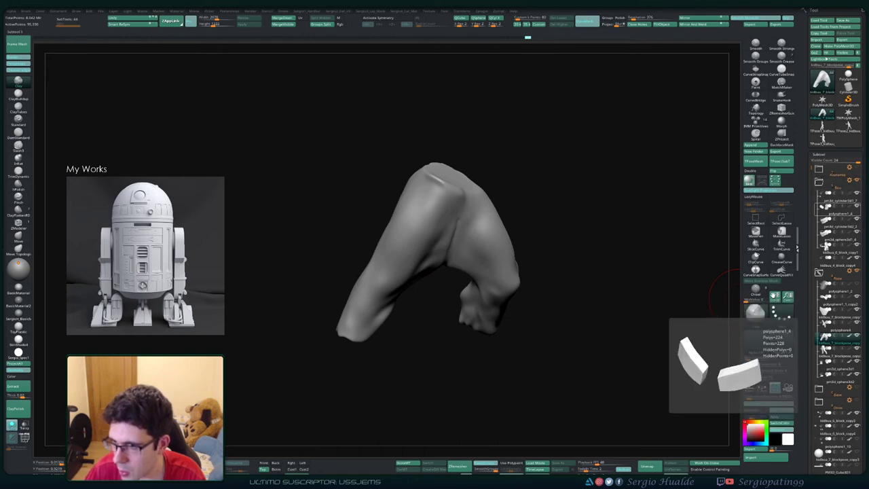
left_click(819, 182)
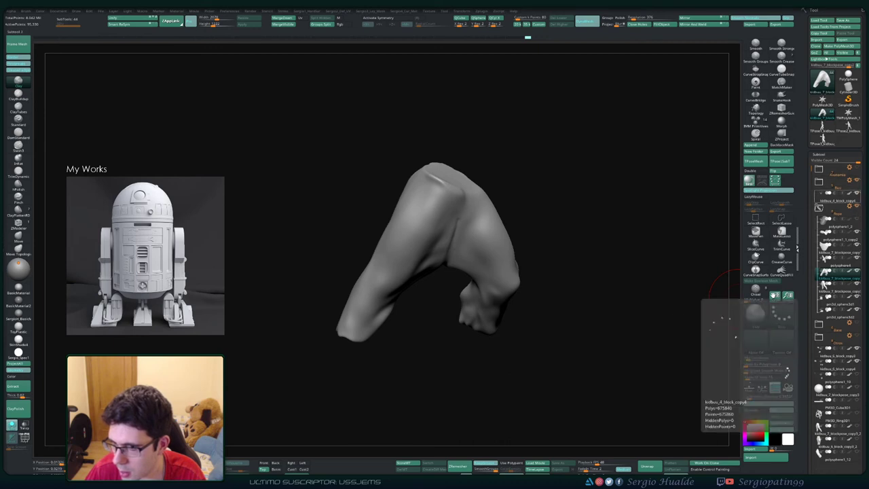
left_click(834, 198)
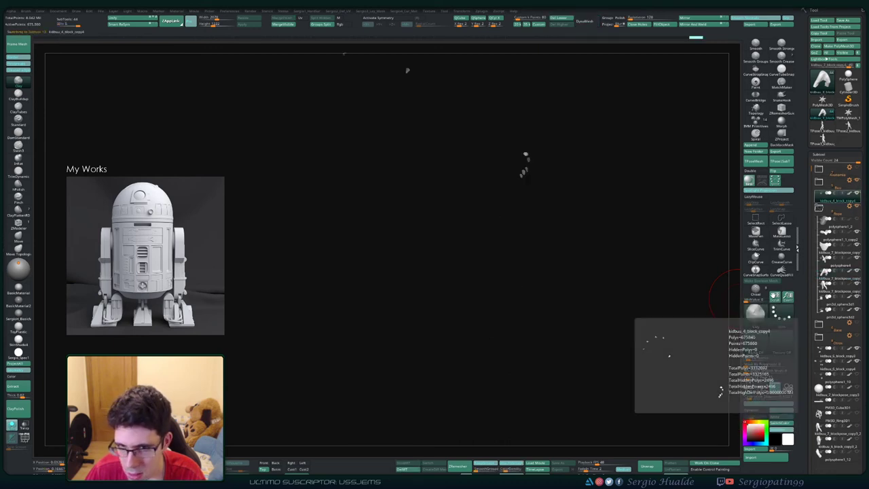
left_click(820, 182)
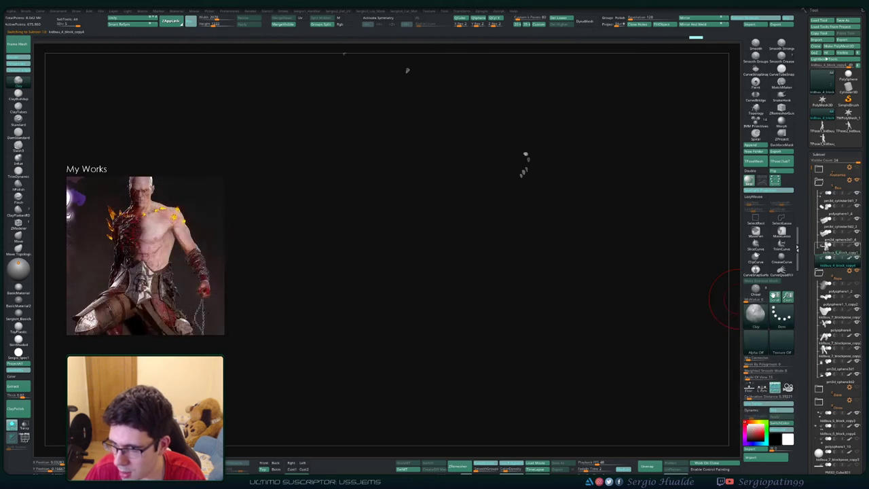
left_click(820, 182)
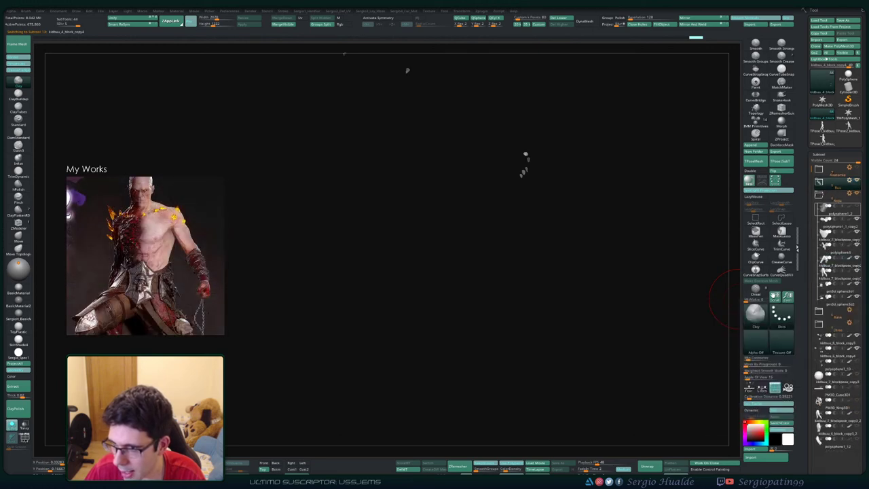
- Move the polysphere1_2 subtool out of the Ropa folder and the lower-resolution legs subtool from Ropa into the Buu folder
left_click(839, 210)
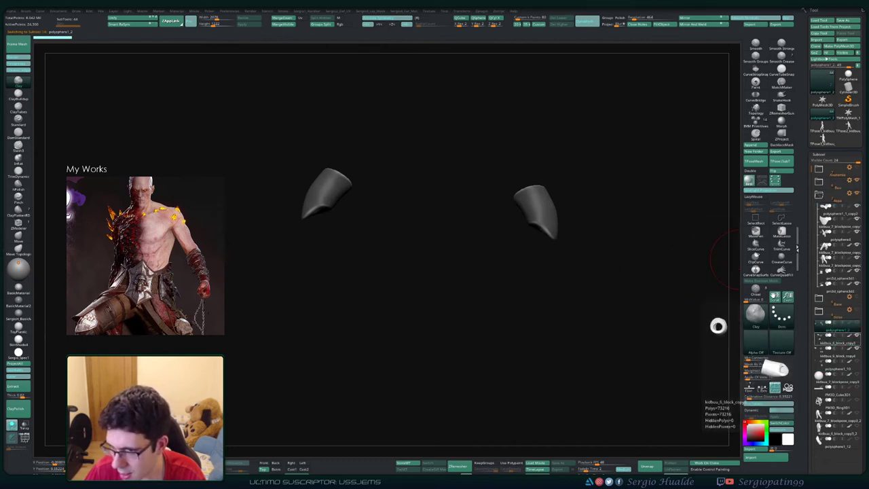
left_click(837, 213)
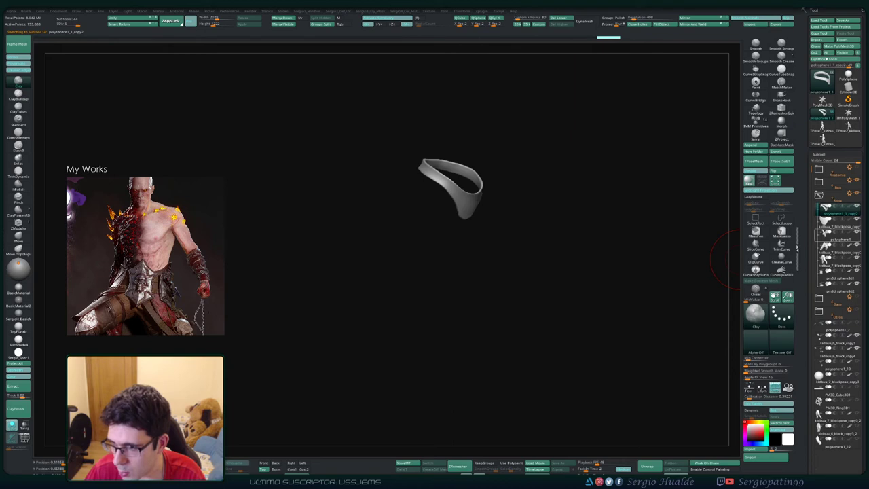
mouse_move(837, 261)
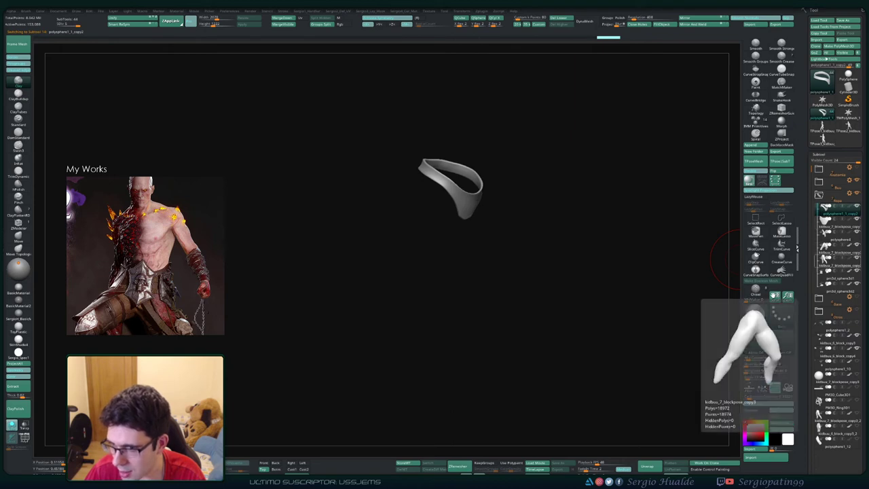
left_click(820, 182)
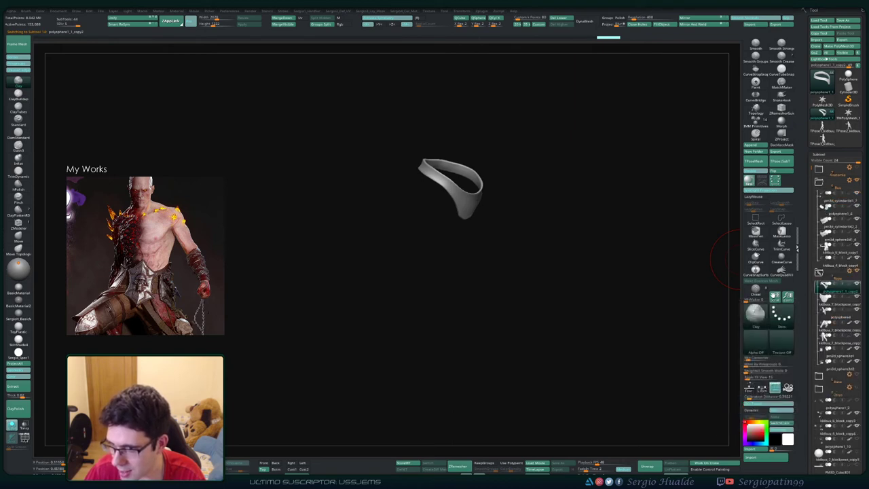
left_click_drag(838, 338, 838, 248)
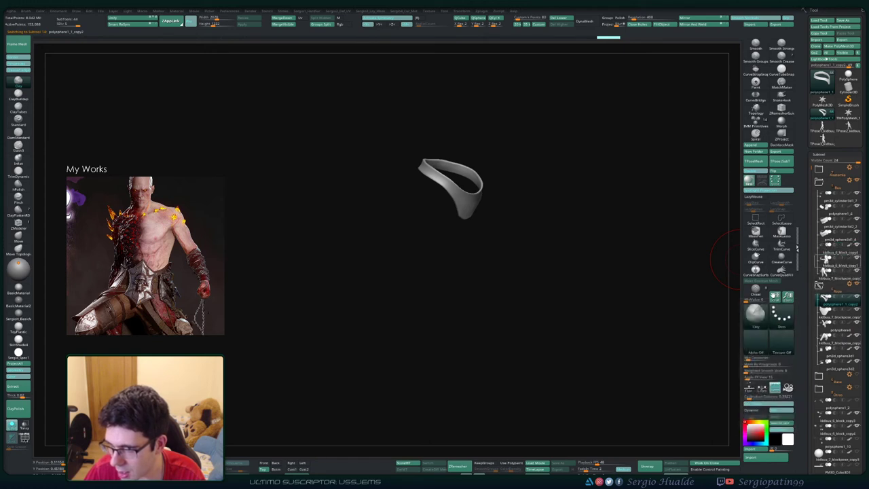
left_click(820, 182)
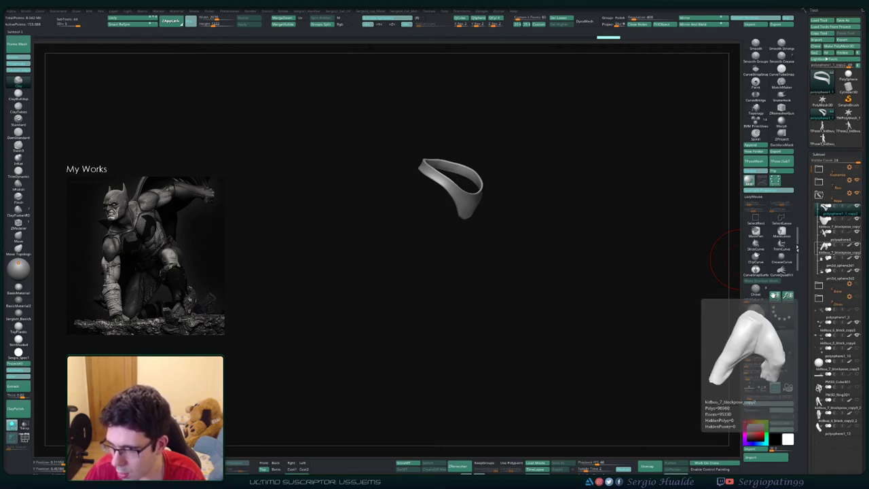
- Move the kidbuu_7_blockpose_copy2 pants out of the Ropa folder and the wristband and trim subtools into it
left_click_drag(840, 248, 840, 304)
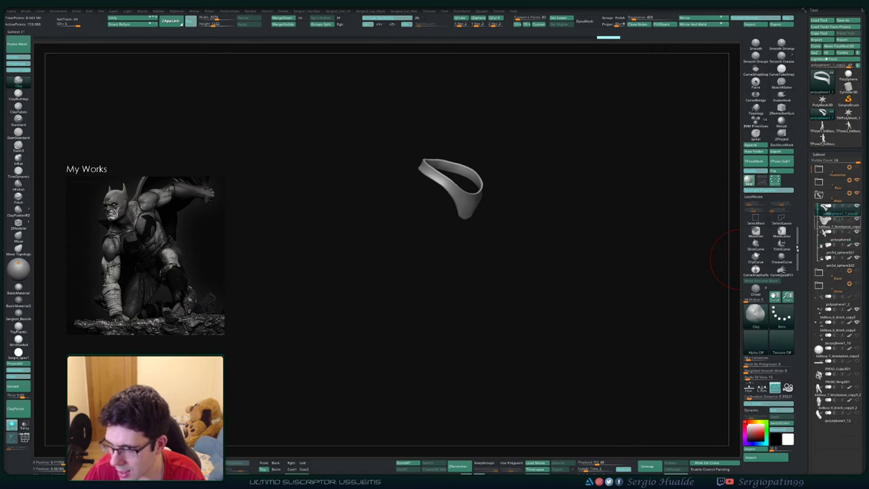
left_click_drag(839, 210, 839, 222)
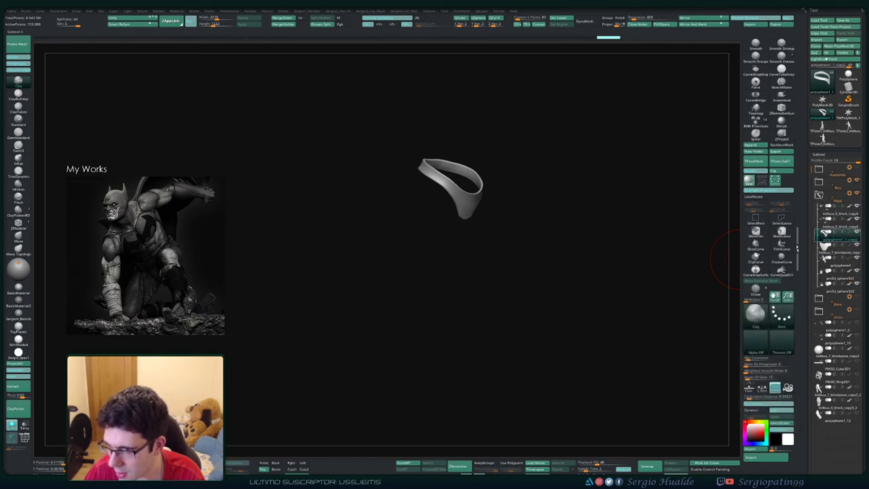
- Look for the pants in the Base and Otros folders and move them out of Otros to below polysphere1_2
mouse_move(837, 326)
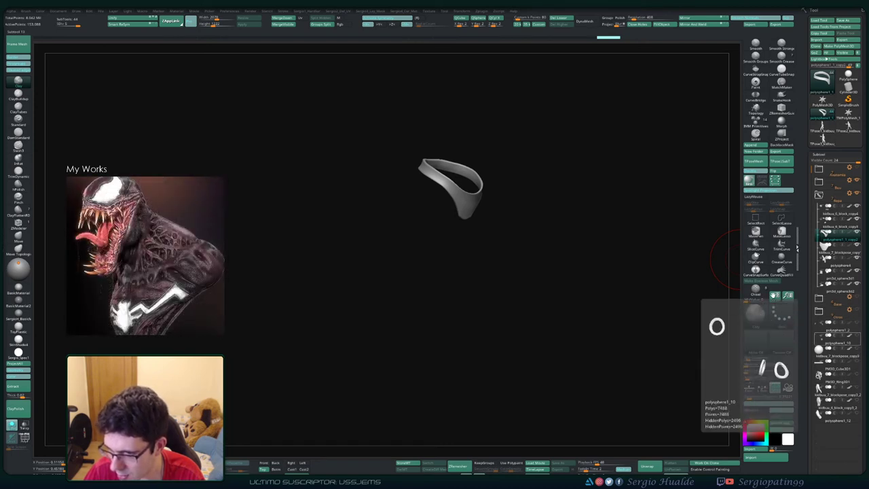
left_click(820, 299)
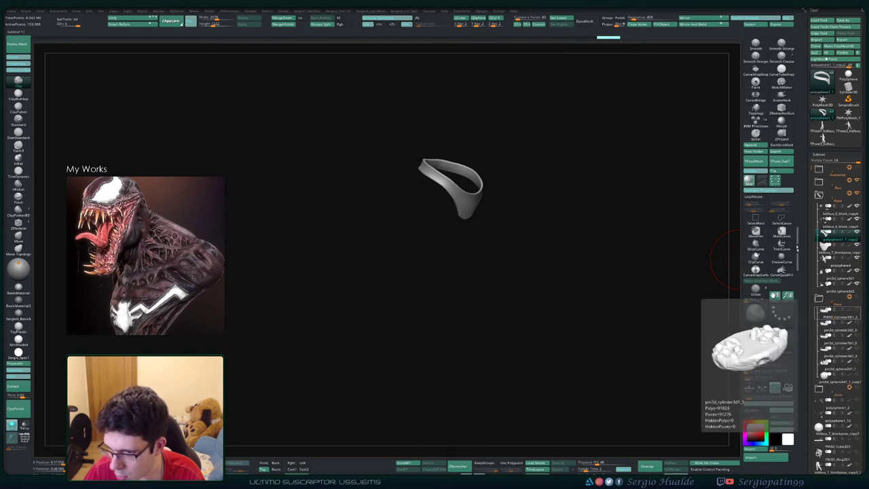
left_click(820, 299)
left_click(820, 312)
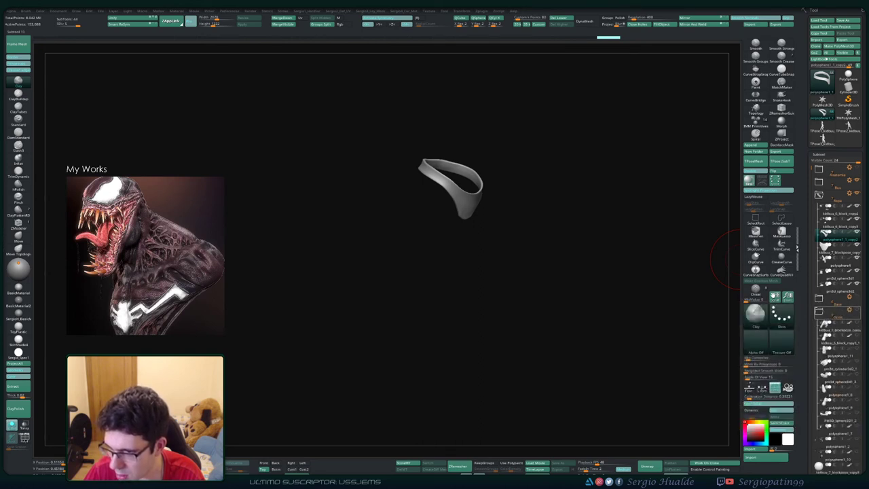
left_click_drag(832, 327, 832, 447)
left_click(820, 311)
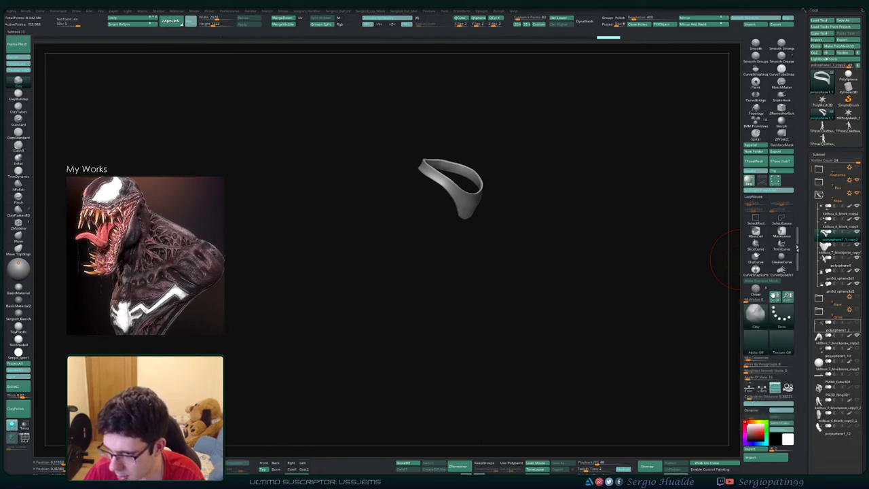
- Select the kidbuu_7_blockpose_copy2 pants and hide the Ropa folder's subtools
left_click(837, 343)
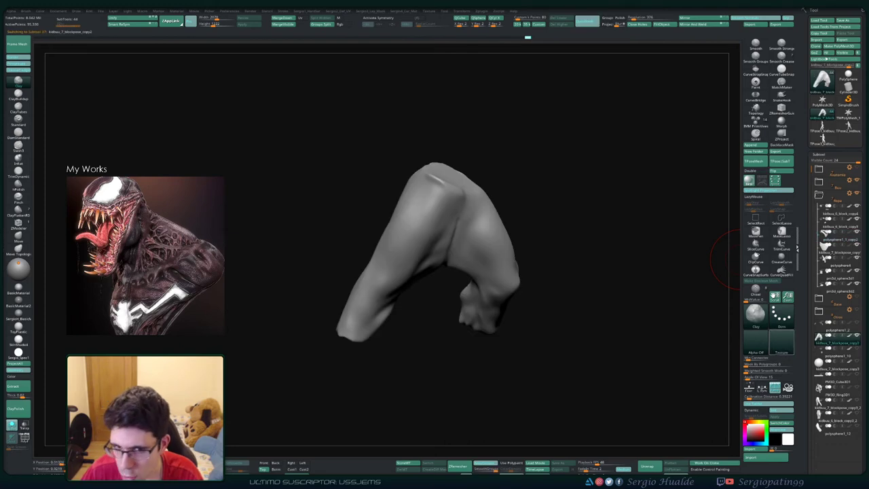
left_click(858, 194, "shift")
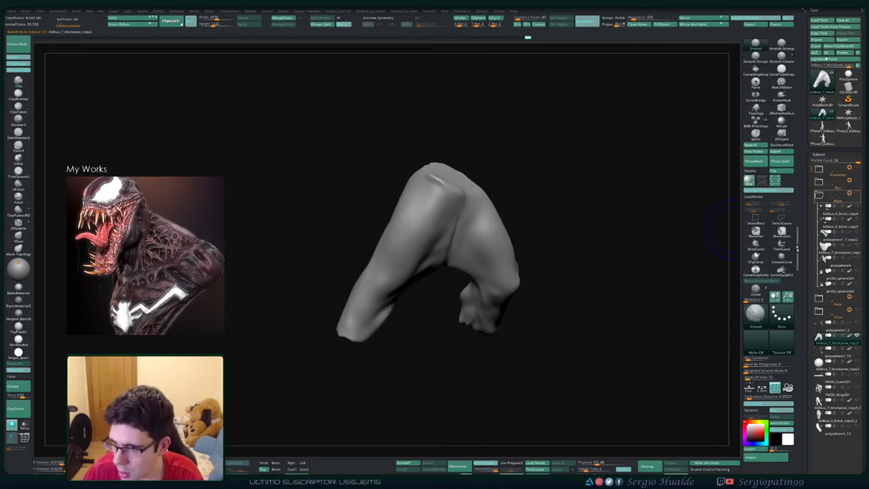
- Duplicate the pants subtool, remesh the copy with ZRemesher and project the original's details onto it
key("ctrl+shift+d")
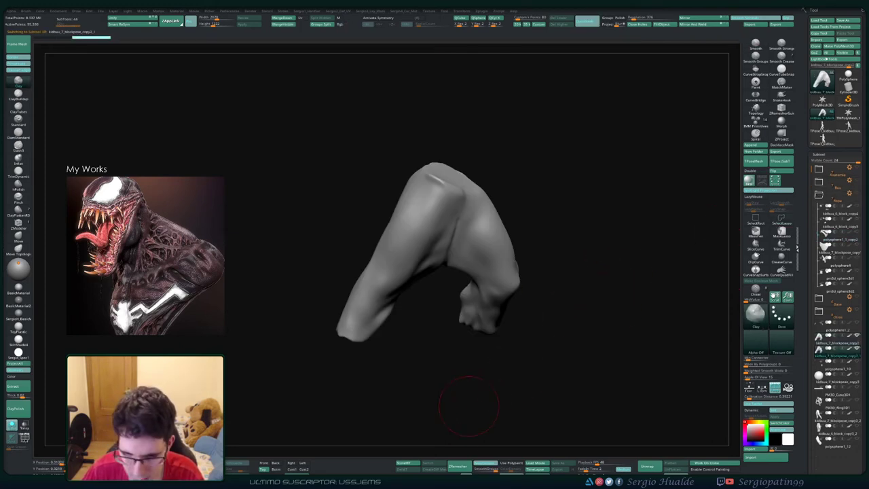
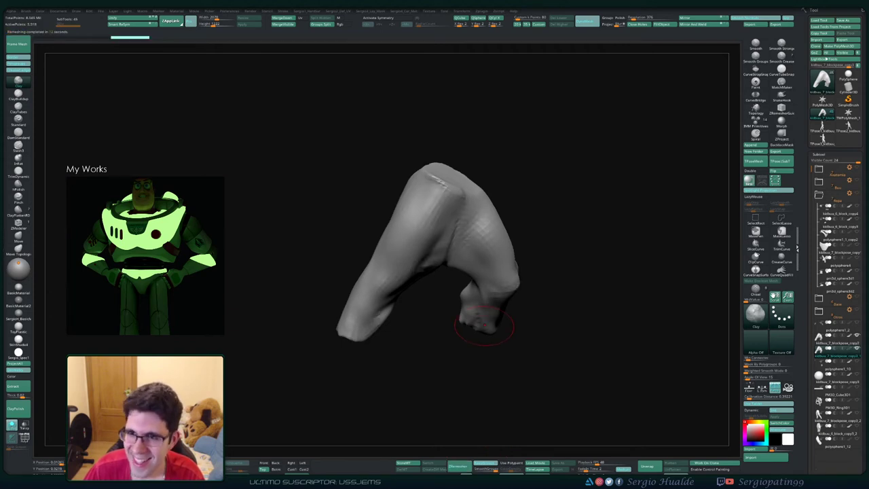
left_click_drag(528, 329, 481, 324)
key("shift+f")
key("shift+f")
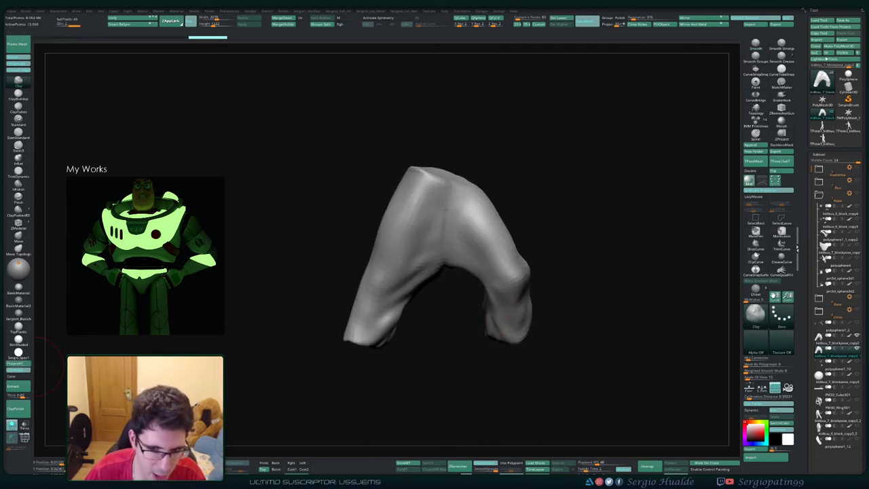
left_click(18, 363)
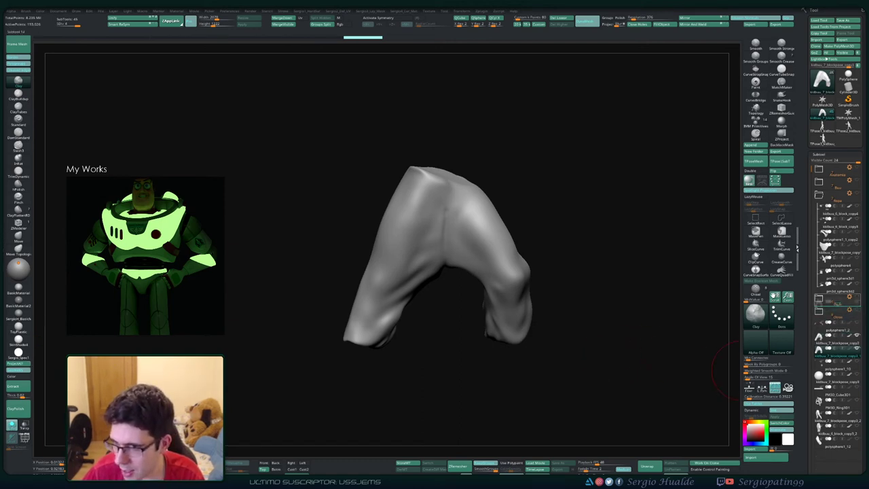
- Move the remeshed pants into the Ropa folder, bring back the whole figure and save the file
left_click_drag(837, 271, 837, 272)
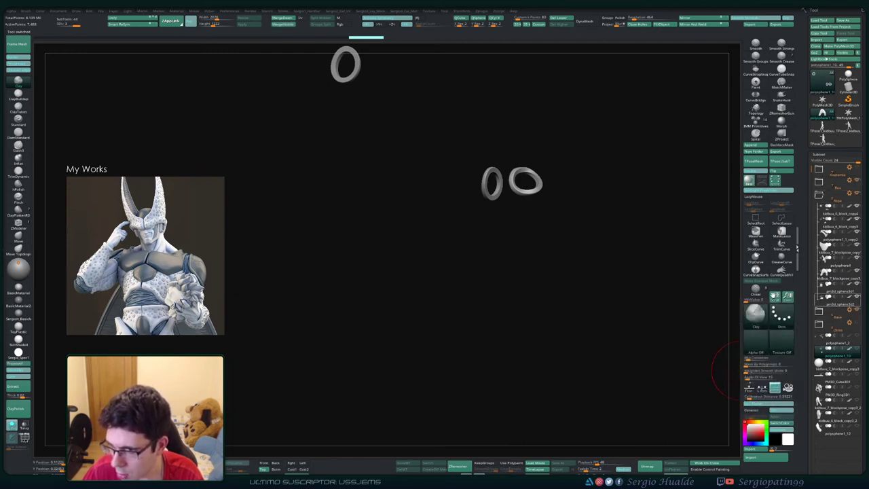
left_click(839, 248)
key("shift+s")
right_click_drag(541, 339, 567, 273, "ctrl")
right_click_drag(567, 273, 572, 291, "alt")
right_click_drag(516, 299, 521, 320, "alt")
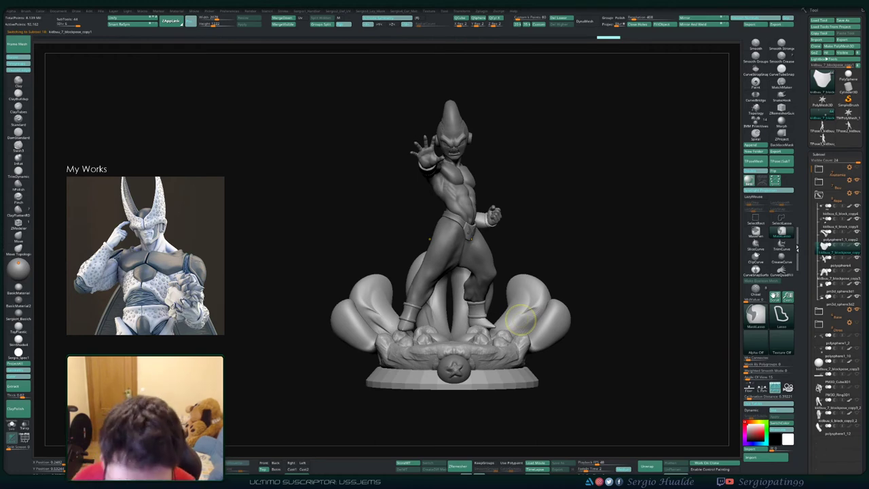
key("ctrl+s")
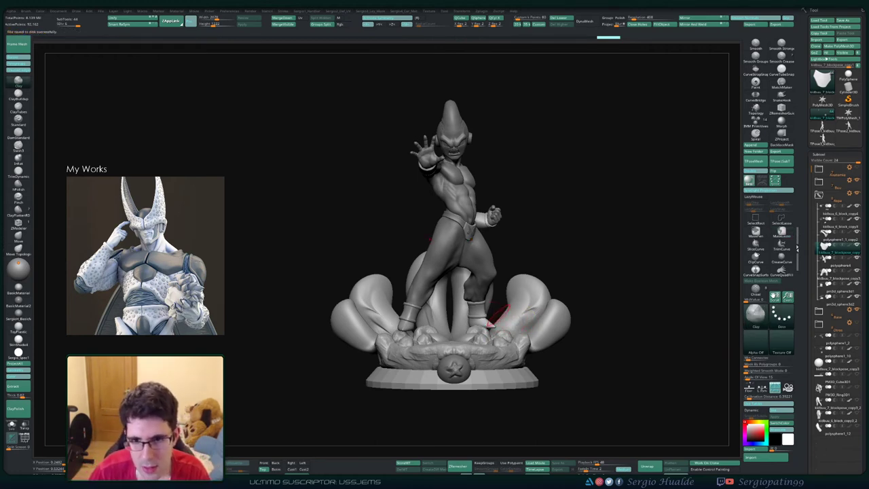
right_click_drag(548, 256, 597, 254)
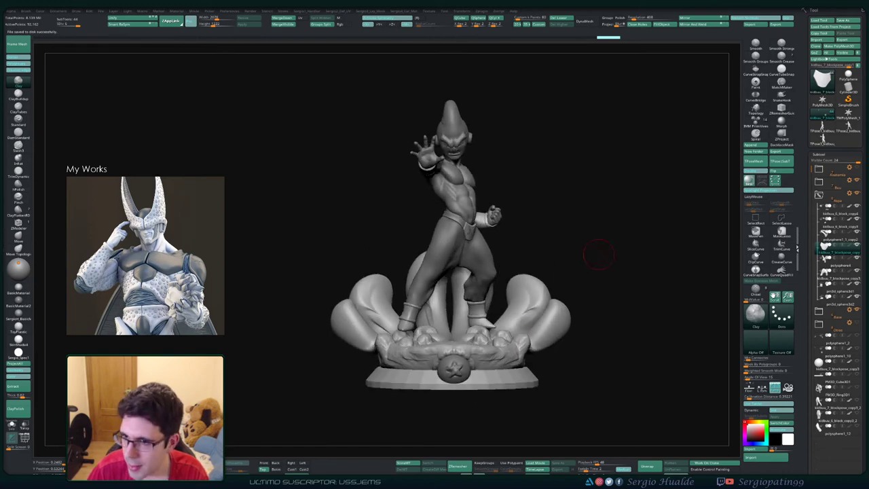
- Build a Transpose Master mesh of the visible subtools and mask the figure, leaving the base, rocks, ball and petals unmasked
left_click(755, 162)
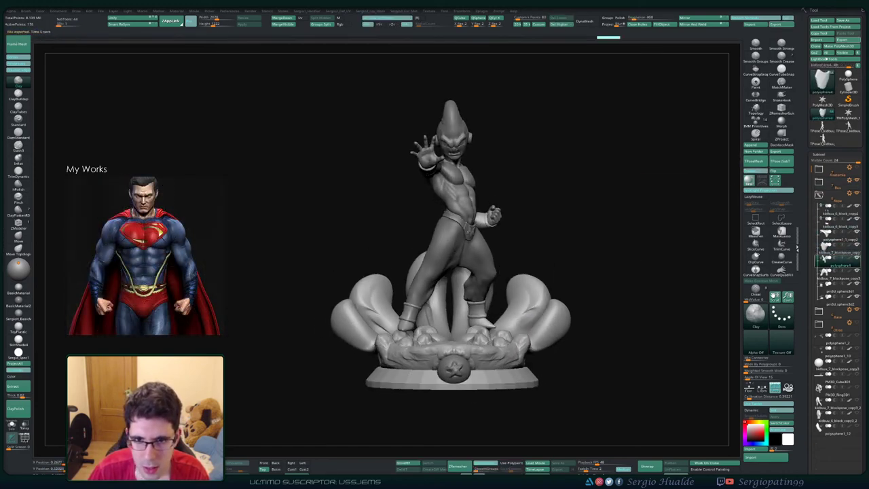
key("Down")
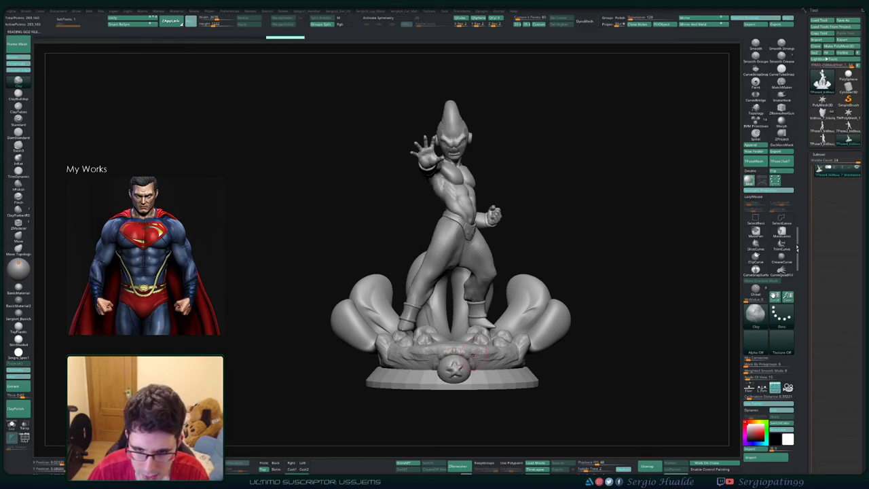
key("ctrl+shift")
left_click(754, 219, "ctrl+shift")
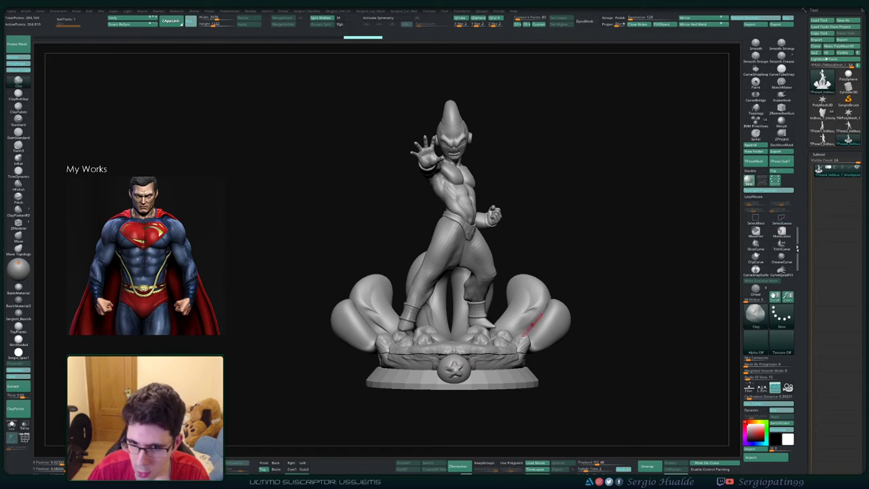
left_click(548, 314, "ctrl+shift")
left_click(529, 319, "ctrl+shift")
left_click(504, 342, "ctrl+shift")
left_click(457, 368, "ctrl+shift")
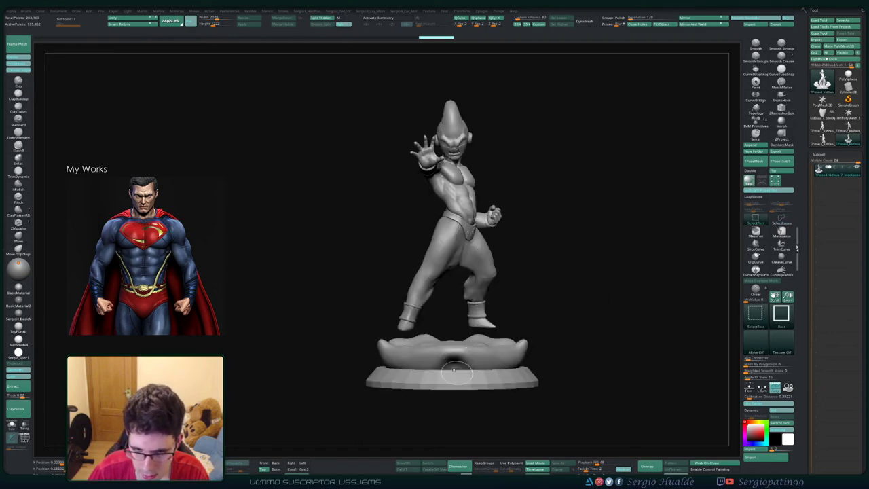
left_click(458, 371, "ctrl+shift")
left_click(472, 386, "ctrl+shift")
left_click(528, 337, "ctrl")
left_click(528, 337, "ctrl+shift")
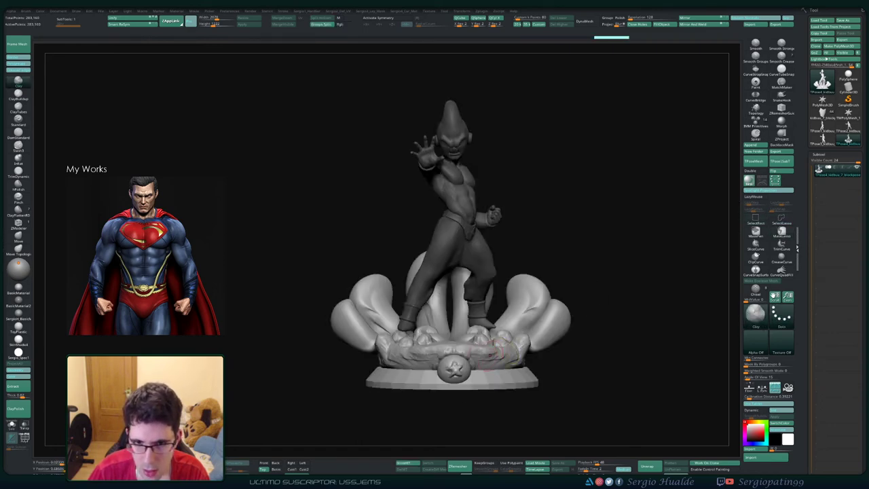
- Raise the unmasked base slightly so it meets the masked figure's feet
key("w")
left_click_drag(450, 152, 450, 136)
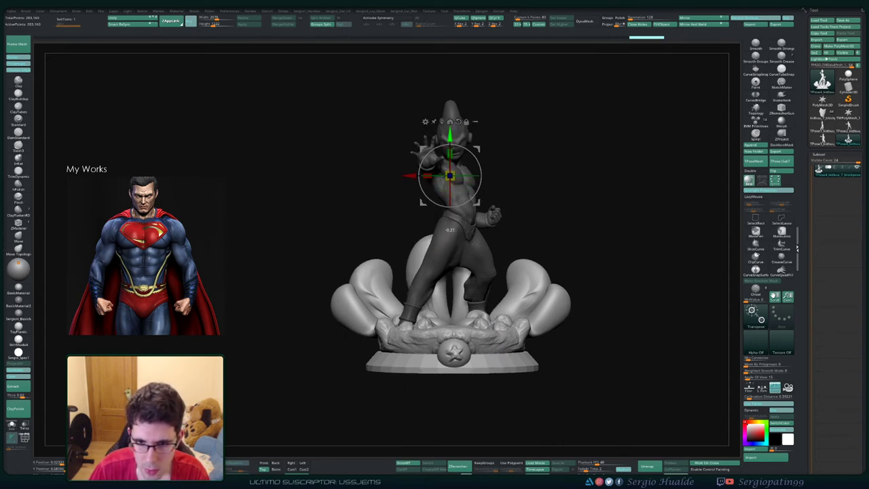
key("q")
mouse_move(509, 191)
left_mouse_down("alt")
mouse_move(503, 227)
mouse_move(544, 249)
mouse_move(524, 252)
left_mouse_up("alt")
mouse_move(473, 283)
right_mouse_down()
mouse_move(490, 282)
mouse_move(500, 297)
mouse_move(485, 295)
mouse_move(484, 274)
mouse_move(422, 288)
mouse_move(438, 292)
mouse_move(406, 288)
mouse_move(410, 256)
mouse_move(435, 269)
mouse_move(419, 252)
mouse_move(405, 267)
mouse_move(442, 296)
mouse_move(463, 299)
mouse_move(467, 339)
right_mouse_up()
mouse_move(467, 299)
right_mouse_down("alt")
mouse_move(510, 298)
mouse_move(486, 272)
mouse_move(487, 296)
mouse_move(462, 267)
mouse_move(470, 273)
mouse_move(413, 282)
mouse_move(450, 287)
mouse_move(457, 264)
right_mouse_up("alt")
mouse_move(462, 301)
right_mouse_down("alt")
mouse_move(450, 251)
mouse_move(504, 249)
right_mouse_up("alt")
- Clear the mask and transfer the raised base from the Transpose Master mesh back to the original subtools
left_click(602, 253, "ctrl")
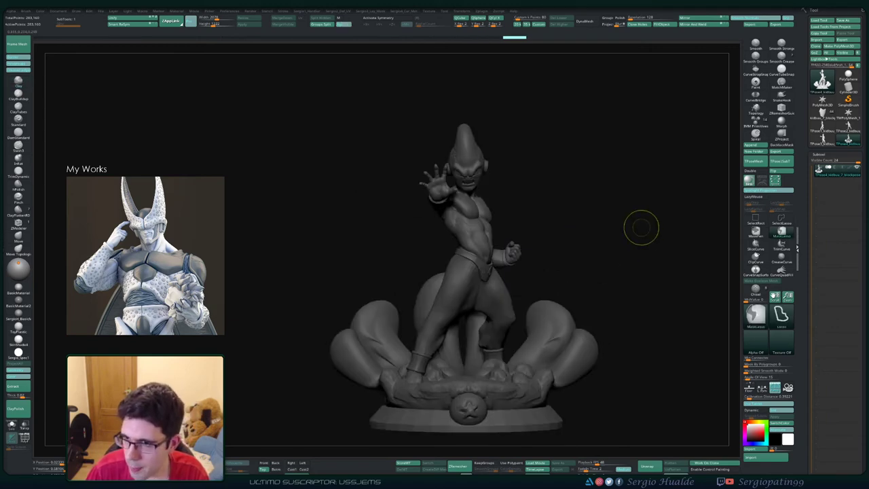
left_click(642, 227, "ctrl")
left_click(781, 161)
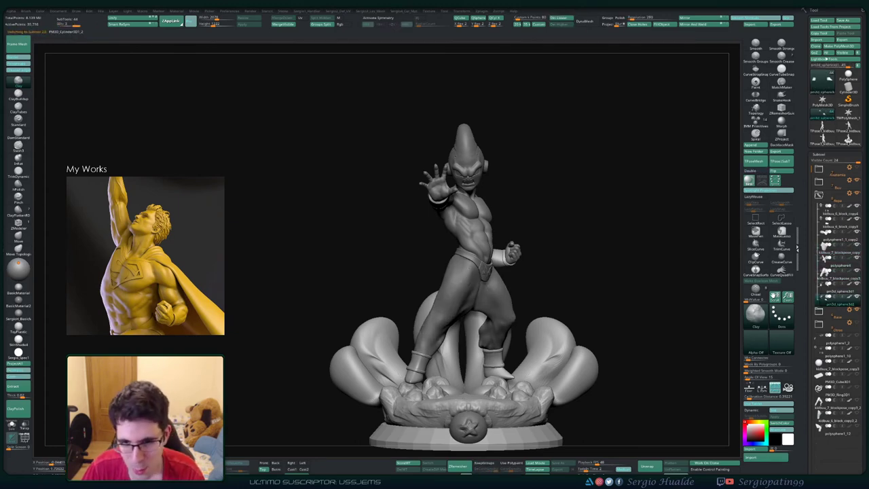
key("Down")
key("Down")
key("Down")
key("Down")
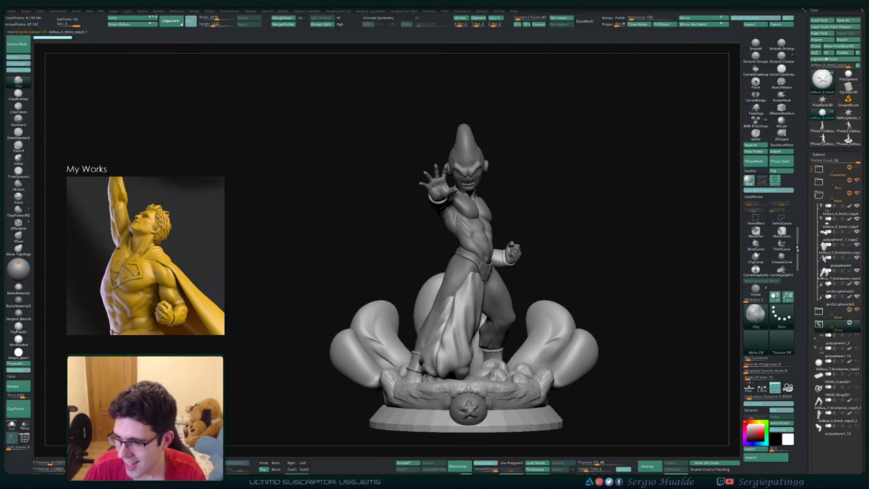
key("Down")
key("Down")
key("Down")
key("Down")
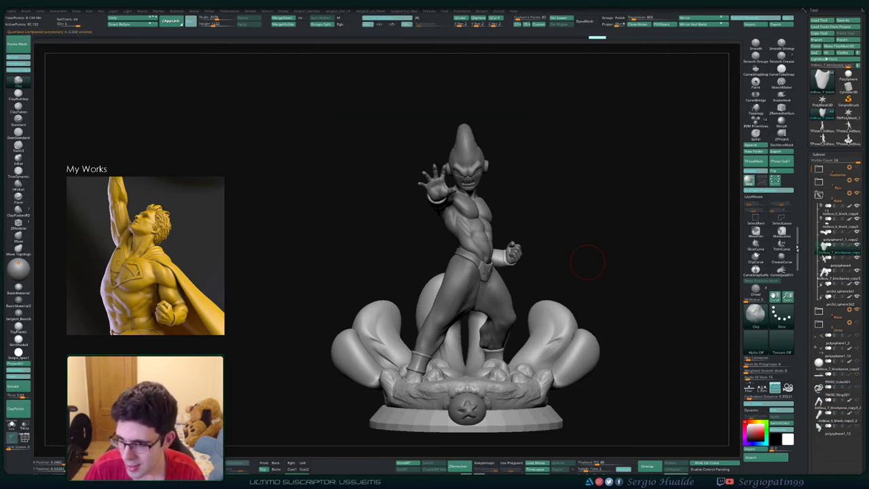
- Select the pants subtool and save the file
right_click_drag(610, 277, 520, 306)
left_click(464, 299, "alt")
mouse_move(479, 316)
right_mouse_down("ctrl")
mouse_move(480, 291)
mouse_move(502, 306)
mouse_move(459, 339)
mouse_move(458, 314)
mouse_move(408, 302)
mouse_move(453, 333)
mouse_move(449, 341)
right_mouse_up("ctrl")
mouse_move(448, 341)
right_mouse_down("alt")
mouse_move(467, 319)
mouse_move(422, 318)
mouse_move(481, 301)
mouse_move(411, 306)
mouse_move(414, 319)
right_mouse_up("alt")
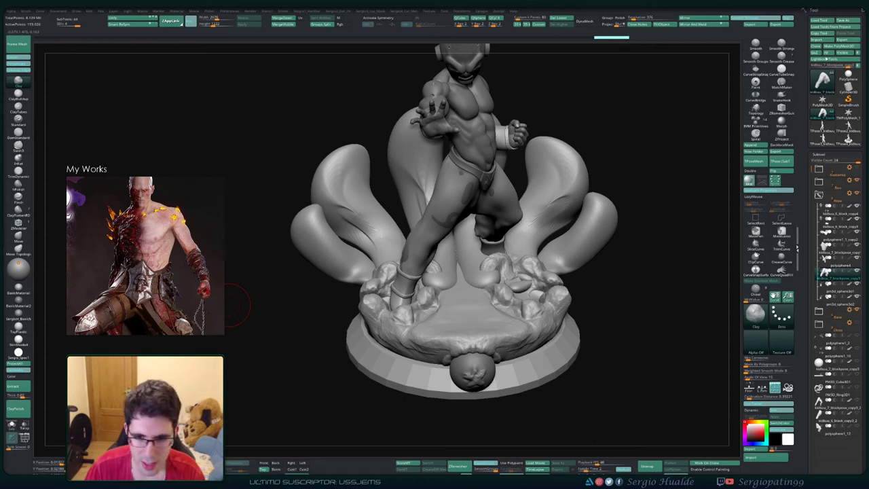
left_click_drag(623, 262, 622, 287)
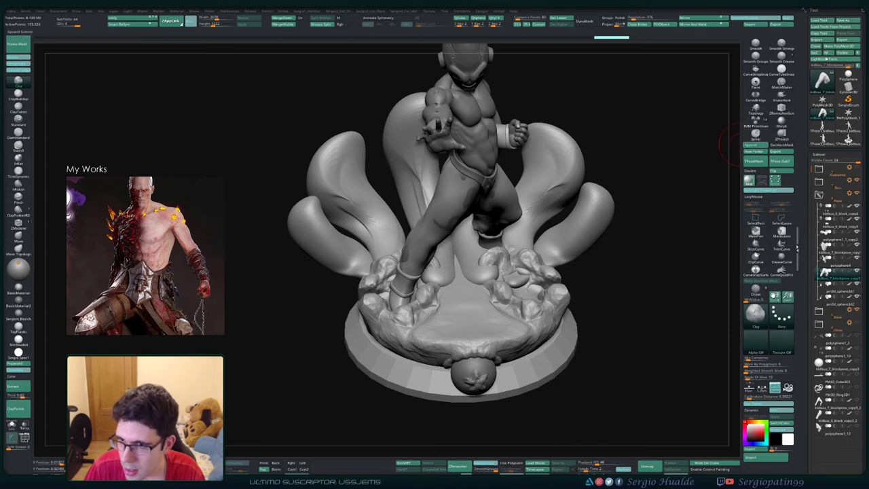
left_click(750, 144)
left_click(617, 161)
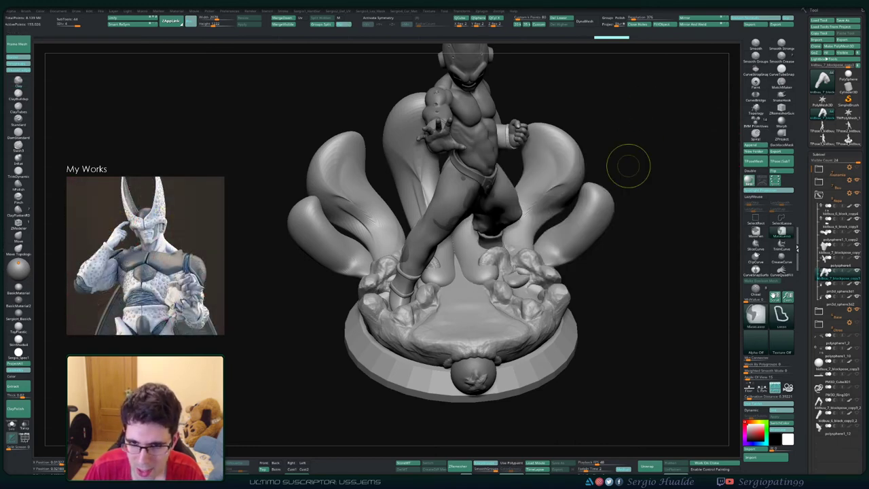
key("ctrl+s")
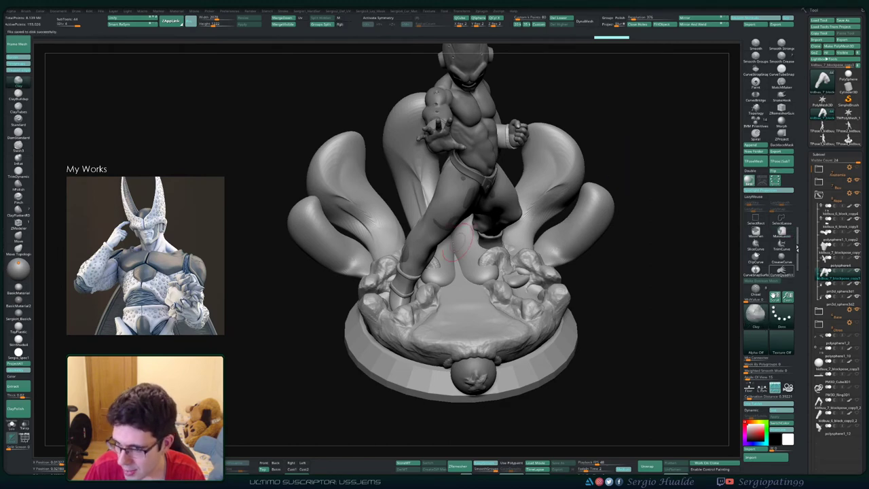
- Collapse the Ropa folder, expand the Base folder and append a Cylinder3D subtool
left_click(819, 195)
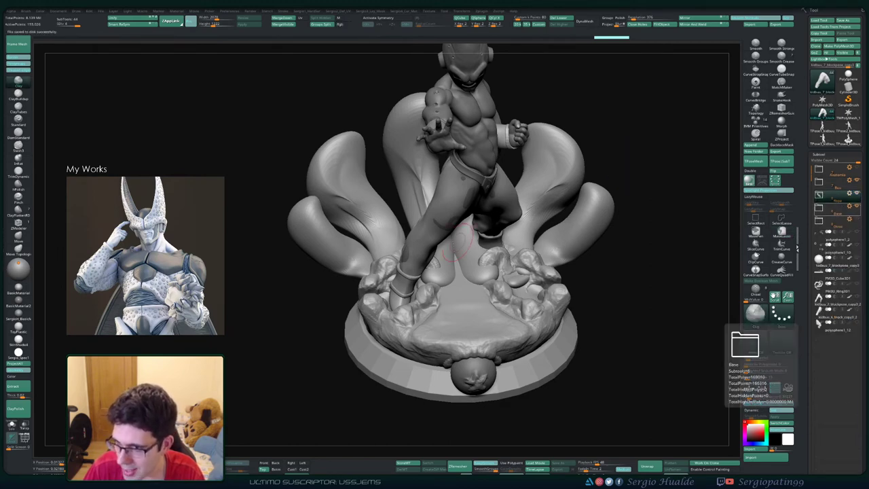
left_click(819, 208)
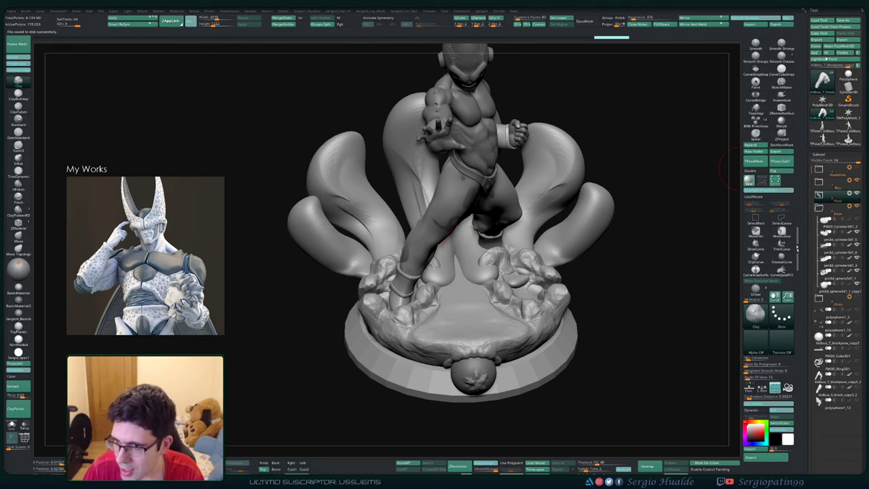
left_click(753, 144)
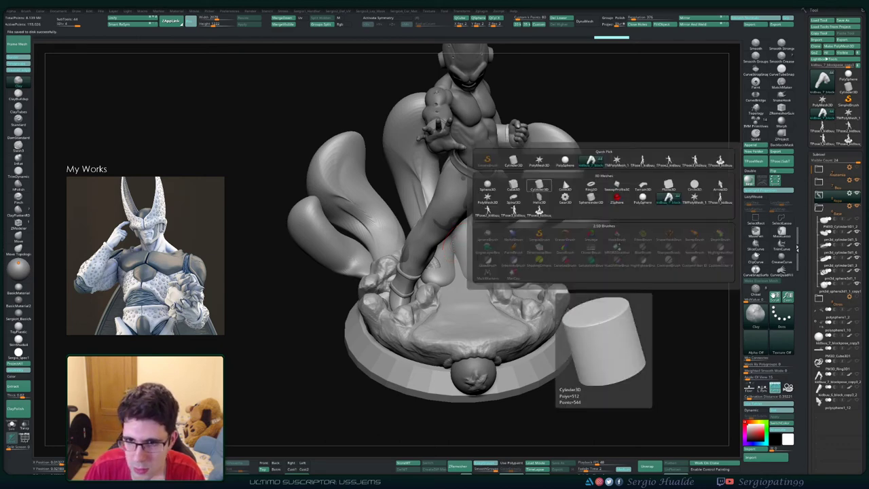
left_click(539, 185)
- Scale down the new cylinder and place it under the planted foot among the rocks at the base's edge
right_click_drag(481, 234, 481, 160, "ctrl")
right_click_drag(481, 159, 482, 238, "alt")
key("w")
left_click_drag(504, 236, 452, 341)
right_click_drag(452, 340, 494, 254, "alt")
right_click_drag(493, 253, 496, 276, "ctrl")
mouse_move(455, 290)
left_mouse_down()
mouse_move(448, 306)
mouse_move(452, 296)
left_mouse_up()
left_click_drag(483, 262, 489, 304)
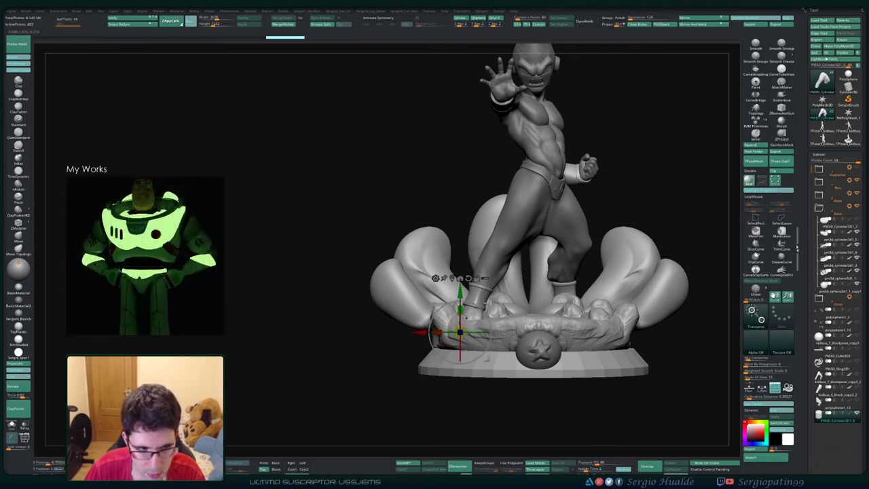
key("q")
mouse_move(467, 317)
right_mouse_down()
mouse_move(470, 360)
mouse_move(523, 357)
mouse_move(530, 333)
mouse_move(470, 343)
mouse_move(495, 343)
right_mouse_up()
right_click_drag(495, 299, 484, 340)
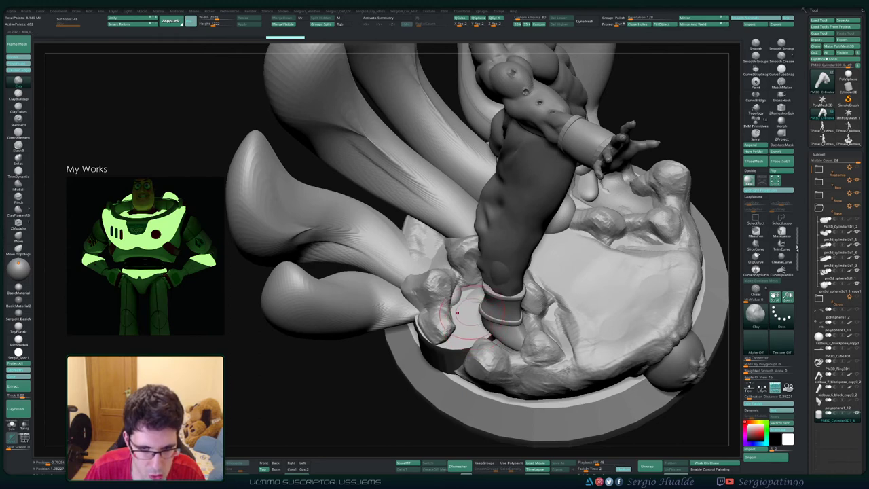
- Crease the cylinder's edges, subdivide it twice, and isolate it in a straight top view
key("1")
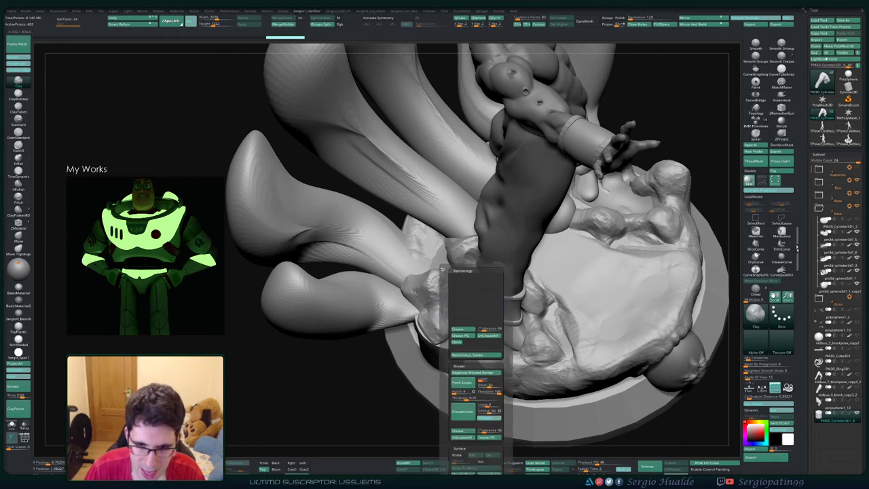
left_click(462, 430)
key("ctrl+d")
key("ctrl+d")
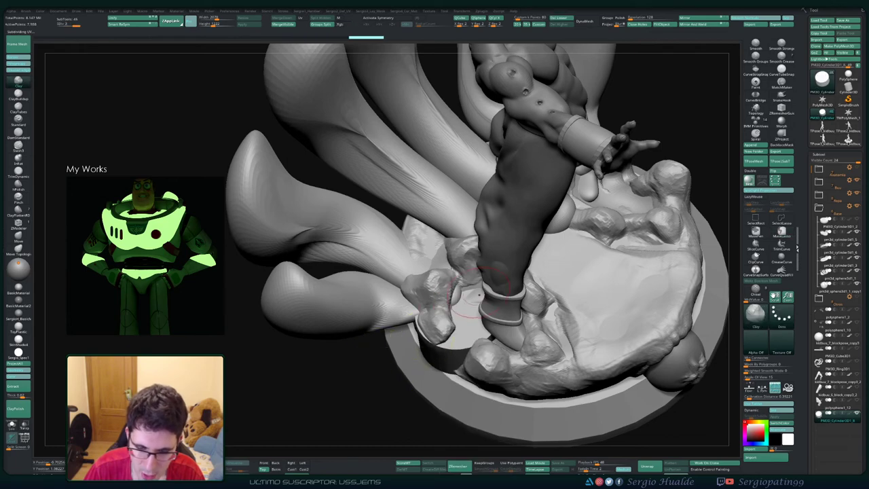
key("shift+alt+s")
right_click_drag(487, 307, 501, 297, "shift")
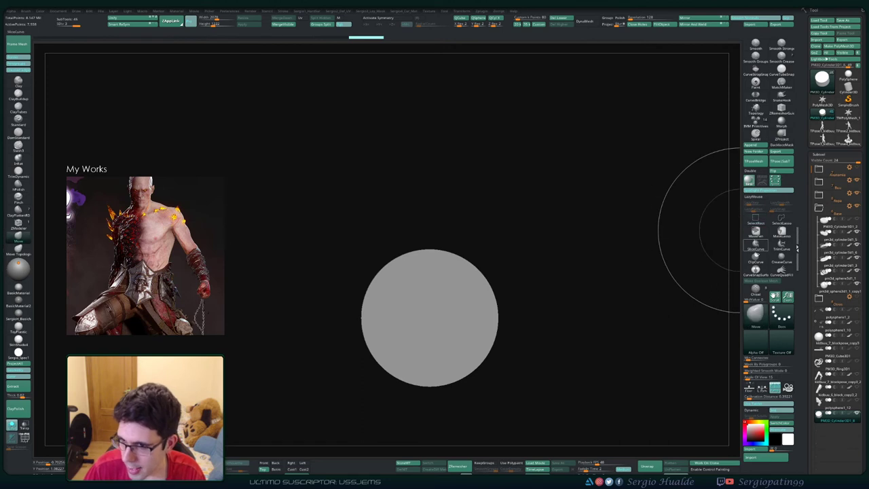
key("ctrl+shift+d")
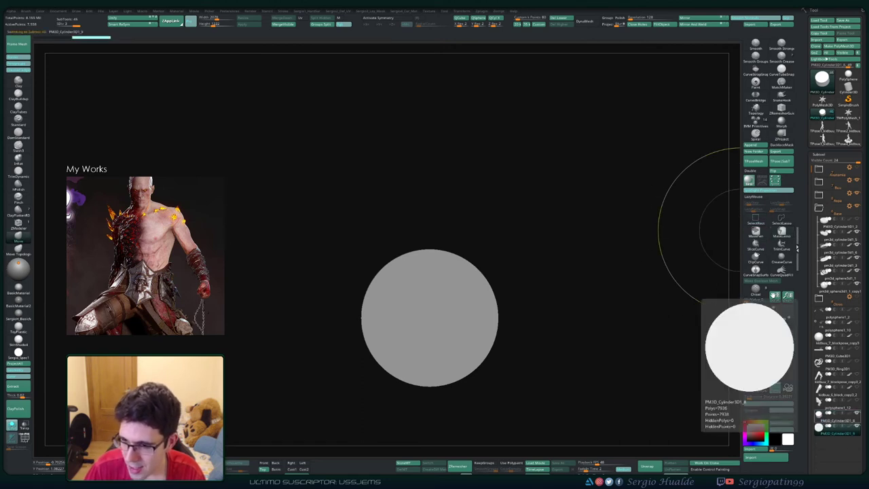
key("ctrl+z")
key("ctrl+z")
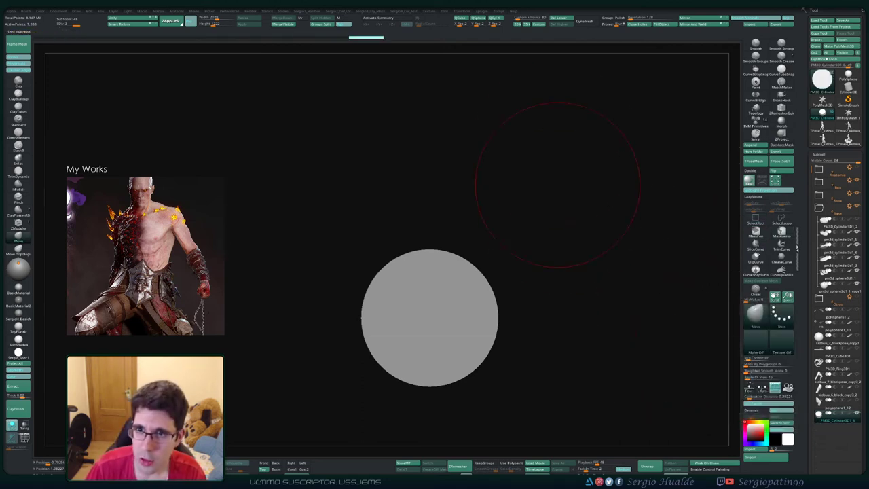
- Duplicate the cylinder and cut the copy's round outline into an irregular polygonal slab with ClipCurve
key("ctrl+shift+d")
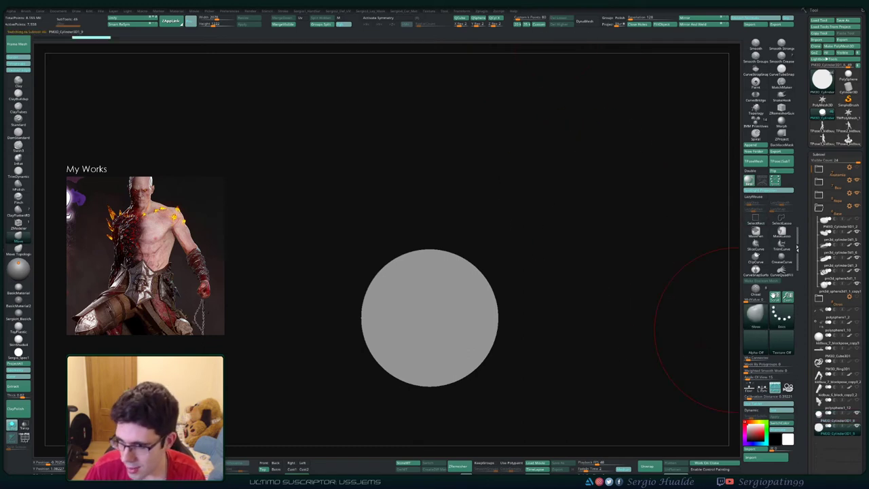
left_click_drag(623, 354, 678, 345, "alt")
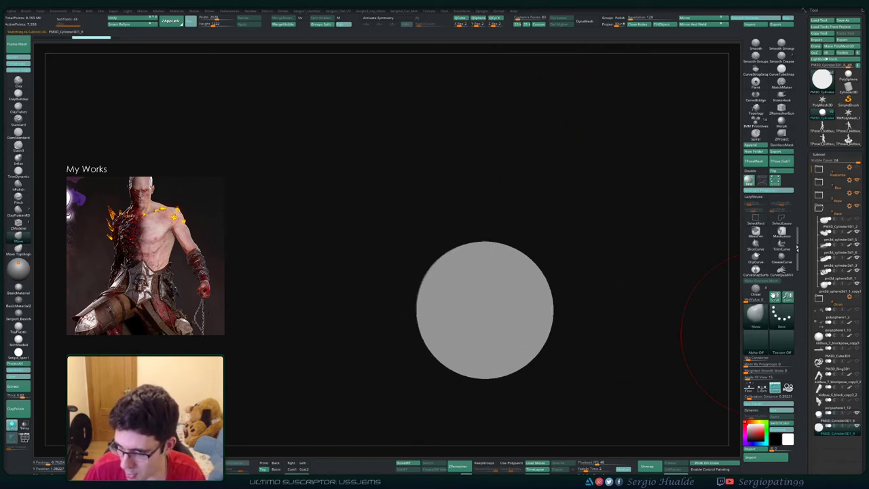
key("ctrl+shift")
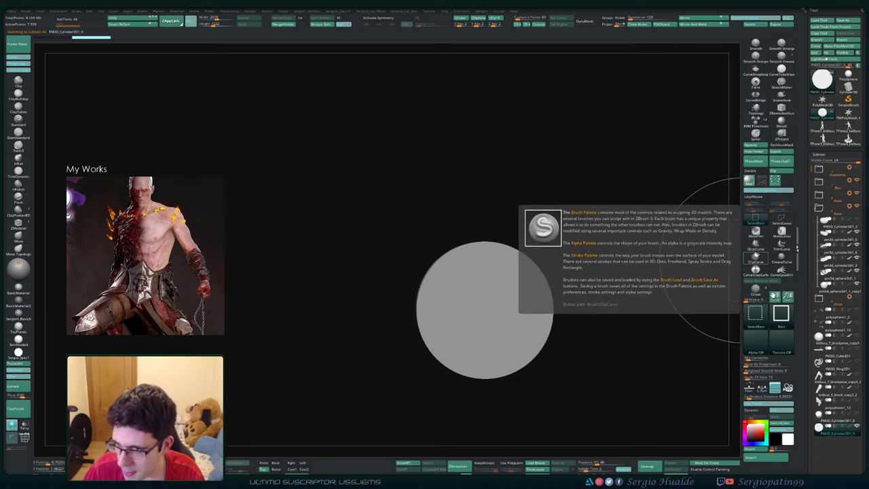
left_click(756, 258, "ctrl+shift")
left_click_drag(522, 219, 560, 370, "ctrl+shift")
left_click_drag(574, 286, 423, 399, "ctrl+shift")
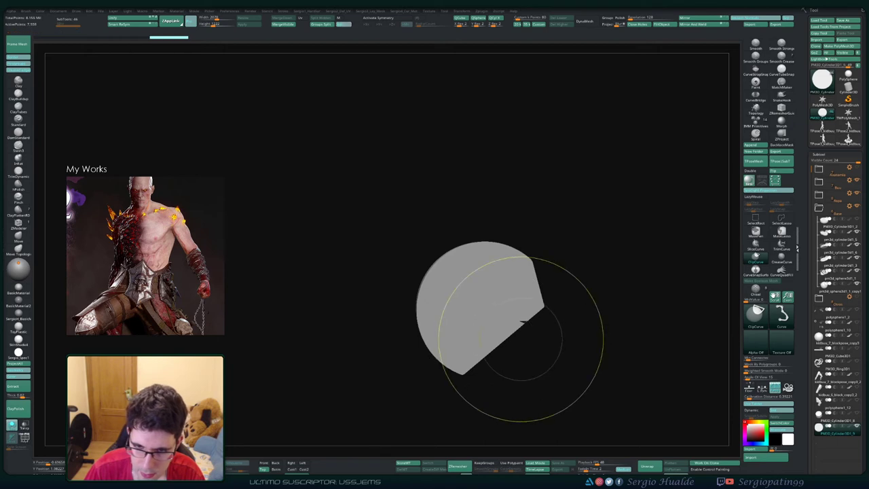
left_click_drag(528, 343, 389, 341, "ctrl+shift")
left_click_drag(452, 362, 410, 308, "ctrl+shift")
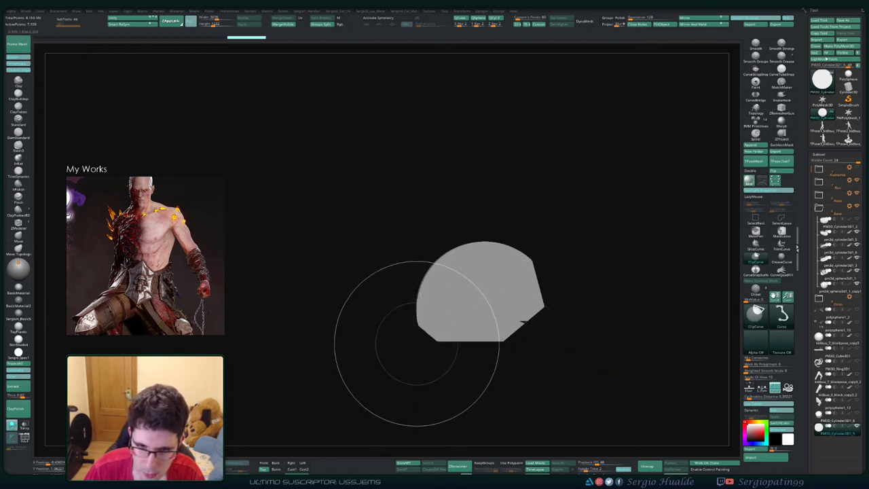
left_click_drag(413, 343, 469, 216, "ctrl+shift")
left_click_drag(440, 272, 553, 212, "ctrl+shift")
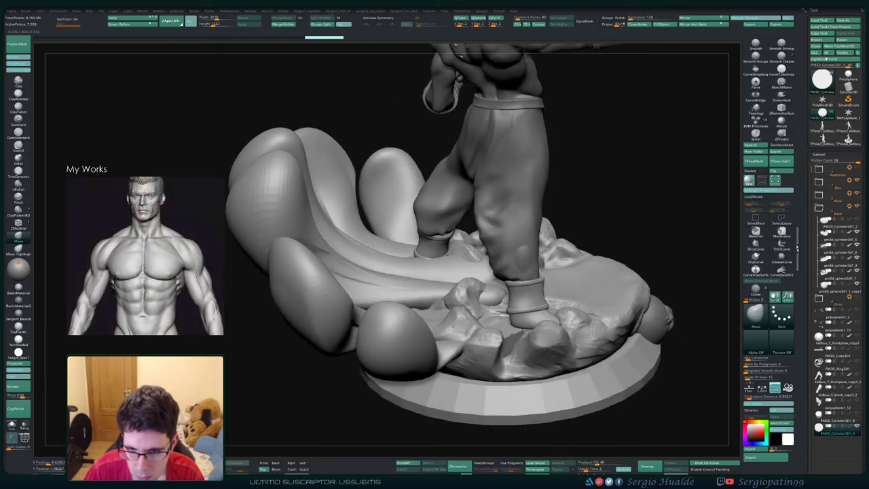
- Select the rocky base subtool and flatten its raised rocks with a nearly horizontal ClipCurve cut from the front
right_click_drag(502, 325, 354, 316)
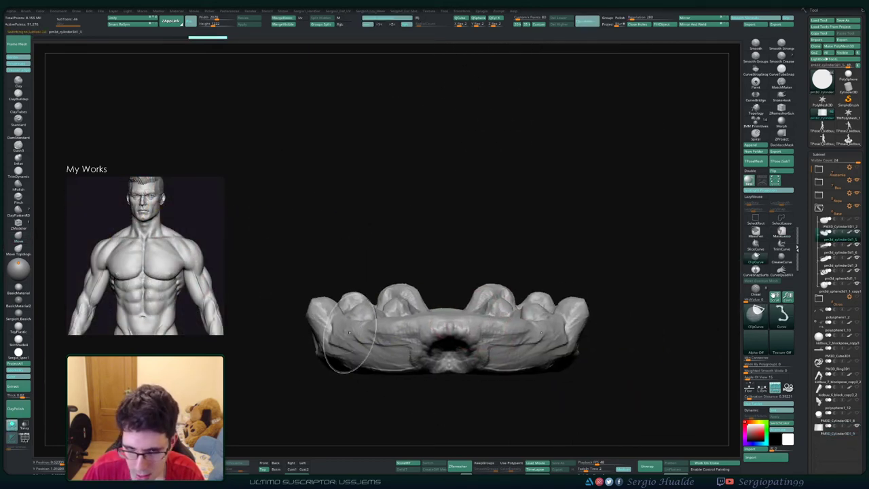
mouse_move(418, 332)
left_mouse_down("ctrl+shift")
mouse_move(270, 342)
mouse_move(637, 346)
mouse_move(640, 328)
mouse_move(631, 326)
left_mouse_up("ctrl+shift")
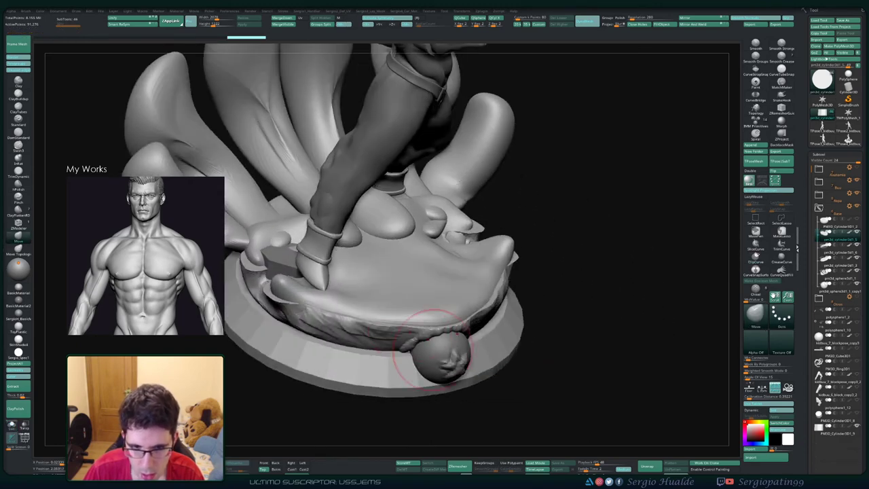
- Switch to the flat-topped rock base subtool pm3d_cylinder3d1_5 and isolate it in a straight front view
right_click_drag(363, 299, 435, 352, "alt")
left_click(518, 348, "alt")
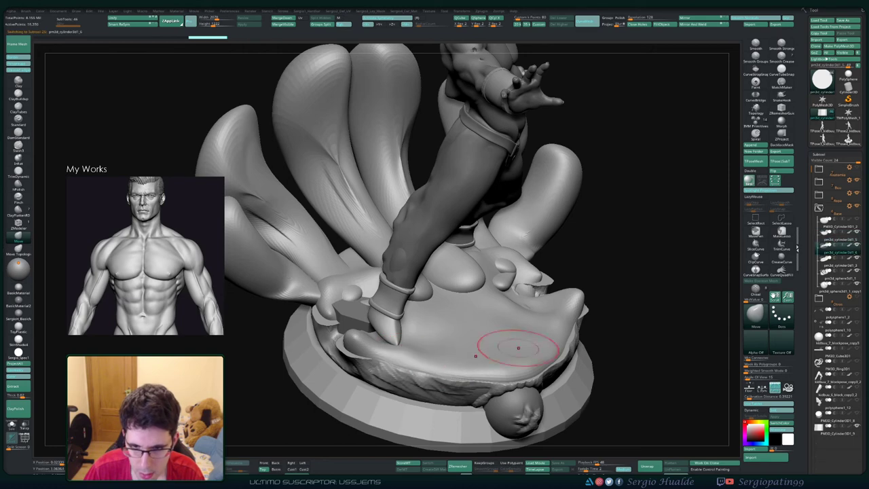
left_click(839, 236)
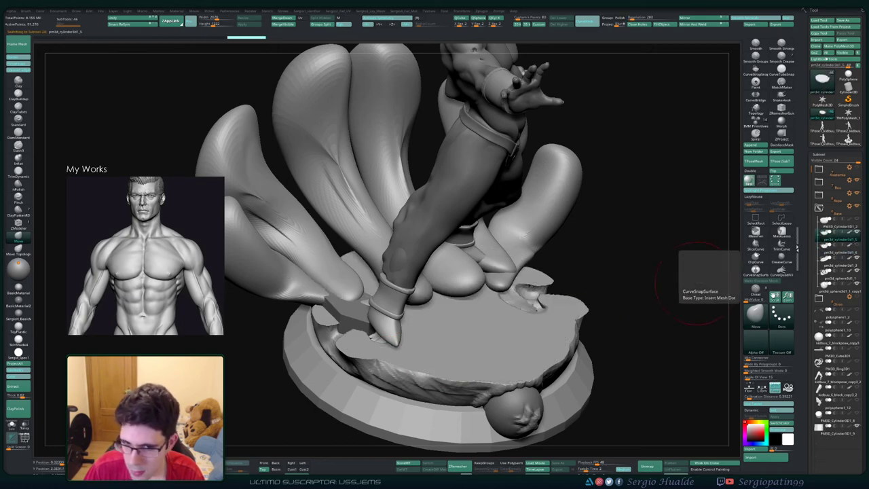
right_click_drag(546, 334, 525, 309)
key("alt+s")
- Mask the whole isolated rock base except its flat top surface
mouse_move(367, 302)
left_mouse_down("ctrl")
mouse_move(355, 299)
mouse_move(621, 287)
left_mouse_up("ctrl")
left_click(754, 235, "ctrl")
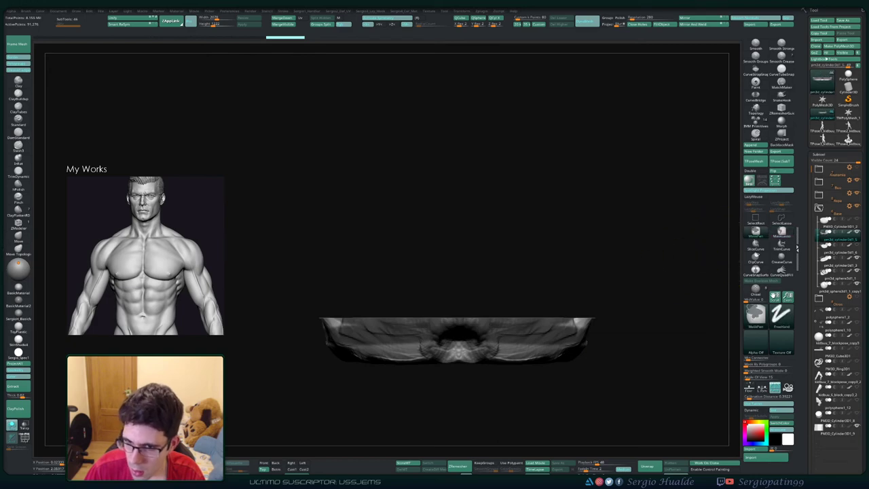
mouse_move(682, 273)
left_mouse_down("ctrl")
mouse_move(478, 315)
mouse_move(265, 322)
left_mouse_up("ctrl")
left_click(281, 326, "ctrl")
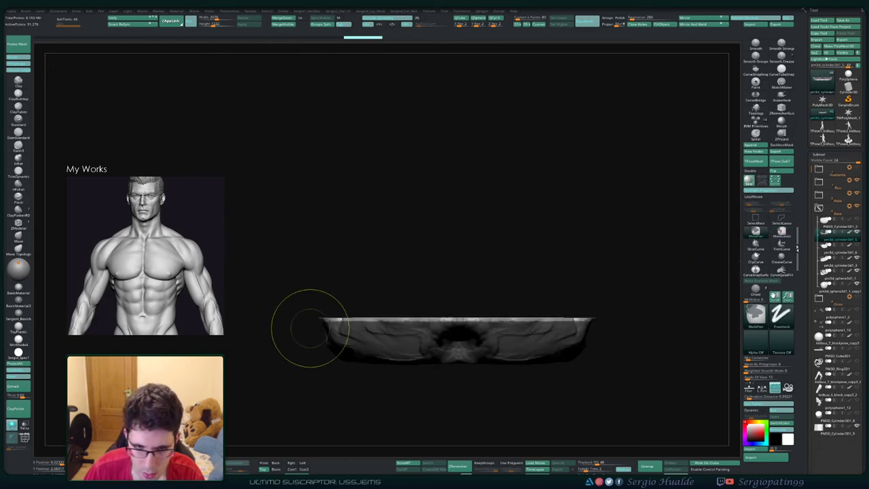
- Raise the unmasked flat top of the rock base slightly along the vertical axis and restore the other subtools
key("w")
left_click(456, 321, "alt")
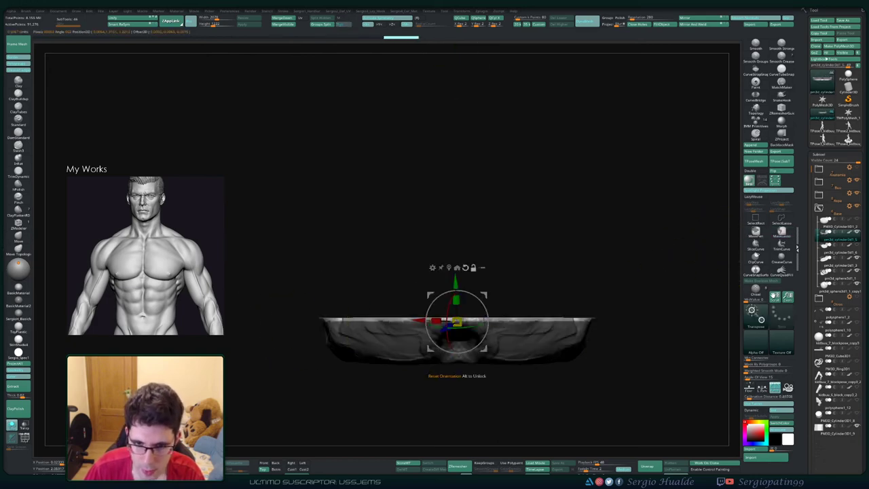
left_click_drag(457, 281, 457, 269)
key("alt+s")
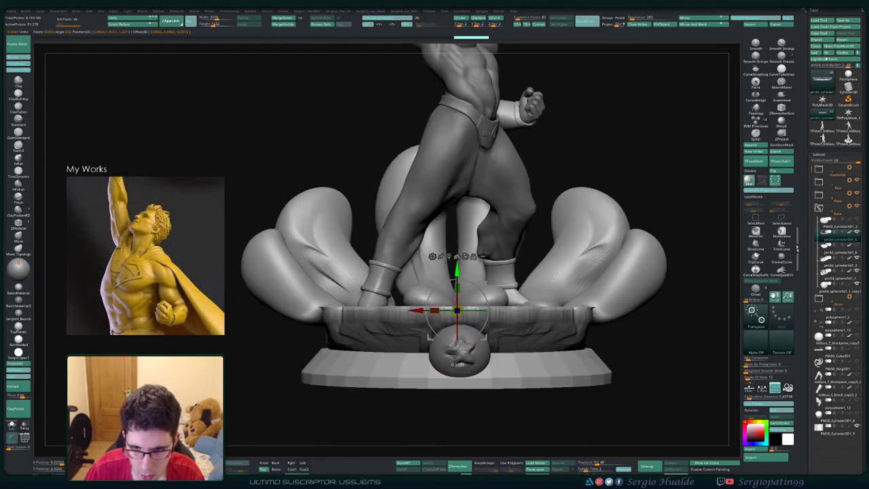
mouse_move(408, 309)
right_mouse_down()
mouse_move(469, 336)
mouse_move(490, 333)
right_mouse_up()
left_click_drag(324, 297, 322, 303)
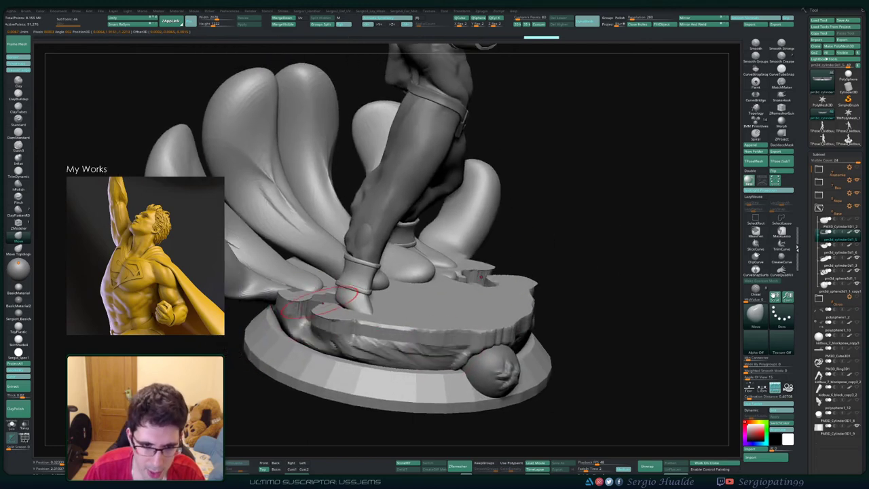
- Select the angular stone block behind the figure's front foot and raise it above the rock base
left_click(307, 289, "alt")
key("w")
mouse_move(318, 287)
right_mouse_down("alt")
mouse_move(324, 341)
mouse_move(305, 360)
mouse_move(360, 372)
right_mouse_up("alt")
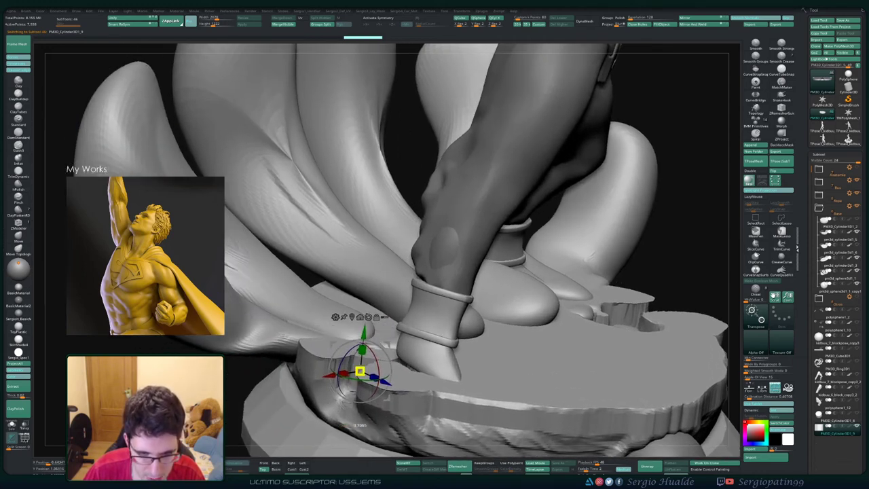
left_click_drag(363, 333, 364, 326)
right_click_drag(367, 327, 354, 366, "shift")
left_click_drag(336, 366, 334, 333)
- Fine-tune the angular stone block's position in the gap between the front foot and the tentacles
mouse_move(334, 335)
right_mouse_down()
mouse_move(294, 398)
mouse_move(404, 370)
mouse_move(432, 408)
mouse_move(411, 360)
mouse_move(424, 339)
mouse_move(416, 369)
right_mouse_up()
key("alt+shift+s")
key("alt+shift+s")
key("alt+shift+s")
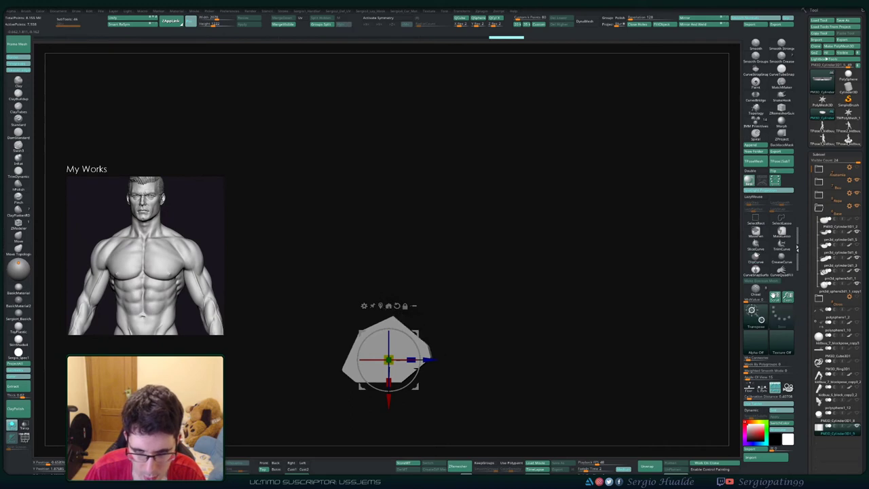
key("shift+s")
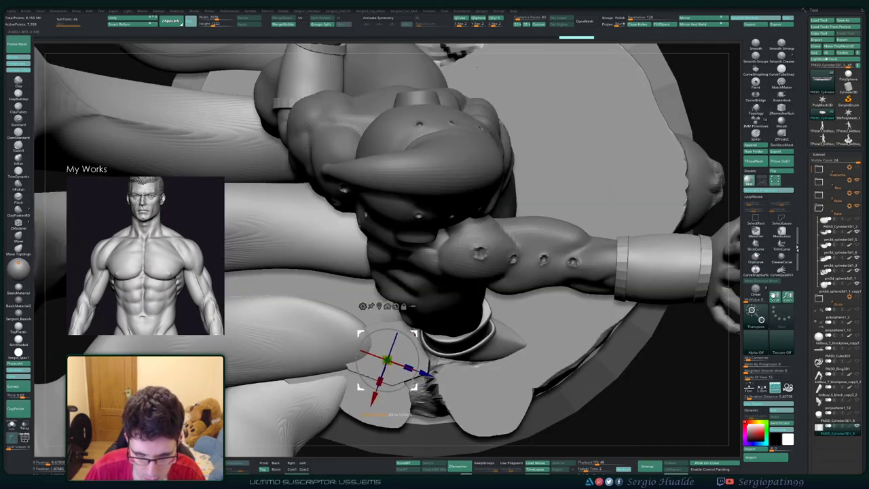
right_click_drag(354, 341, 391, 244)
left_click_drag(361, 342, 368, 326)
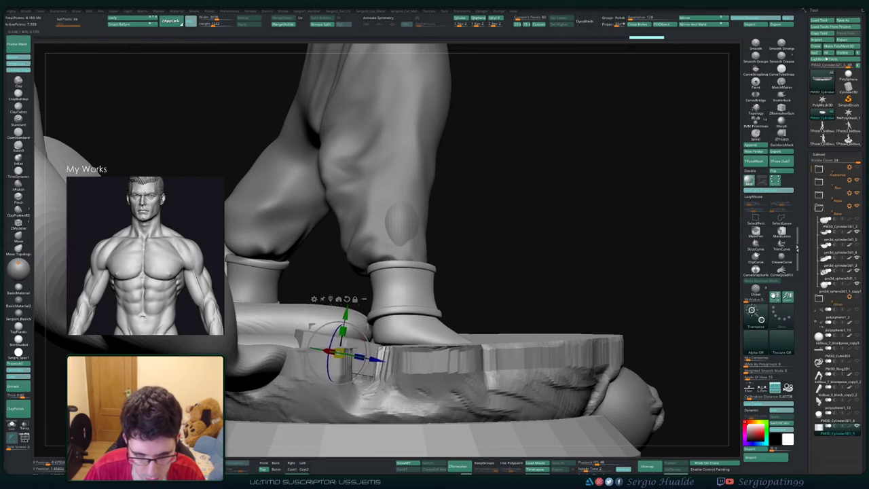
key("q")
right_click_drag(368, 326, 371, 278, "ctrl")
right_click_drag(371, 278, 411, 367)
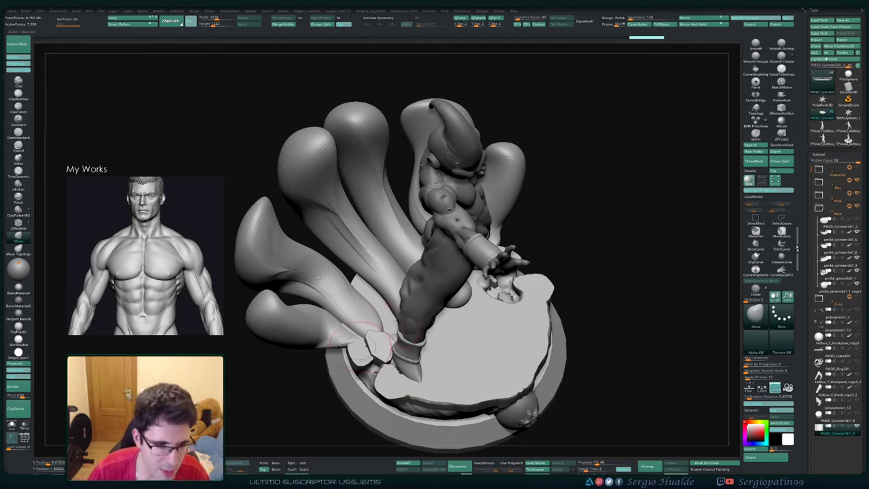
mouse_move(410, 381)
right_mouse_down()
mouse_move(417, 357)
mouse_move(390, 364)
mouse_move(402, 390)
mouse_move(417, 357)
right_mouse_up()
- Duplicate the angular stone block and shift the copy inward toward the middle of the base
key("ctrl+shift+d")
key("w")
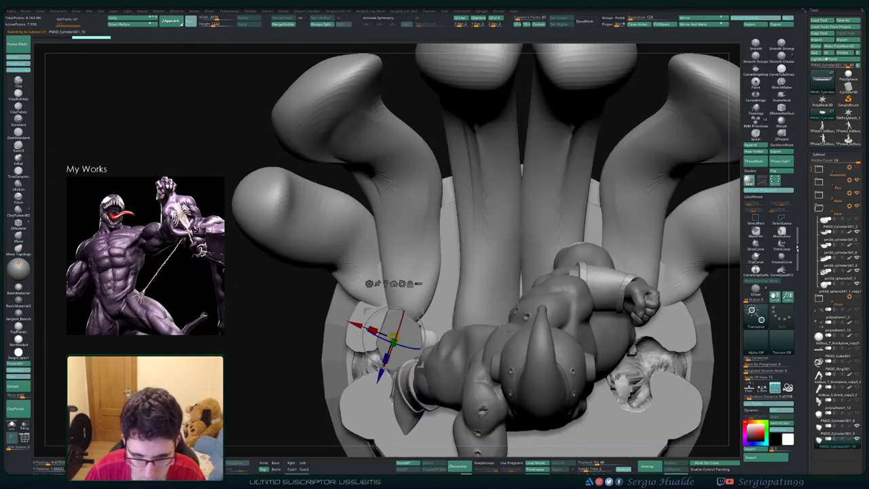
left_click_drag(421, 312, 464, 317)
- Hide the figure and tentacle folders and set the stone copy close beside the original block
left_click(857, 193)
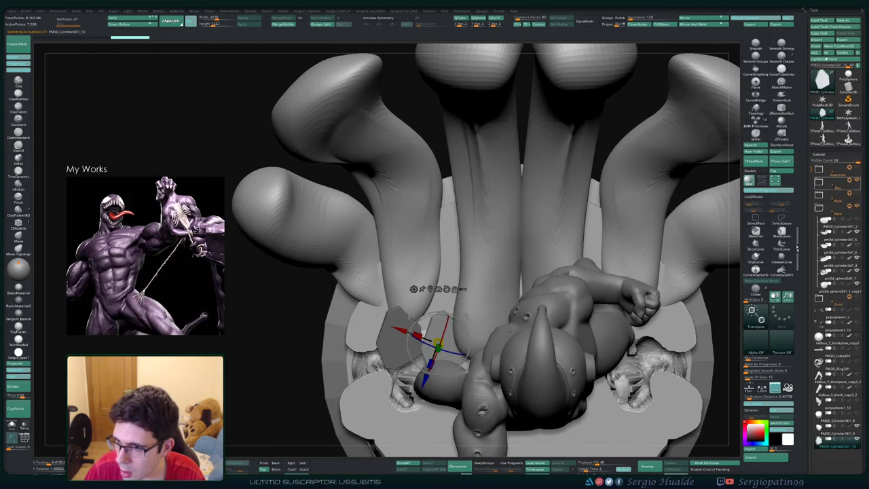
left_click(857, 180)
right_click_drag(466, 335, 465, 299, "alt")
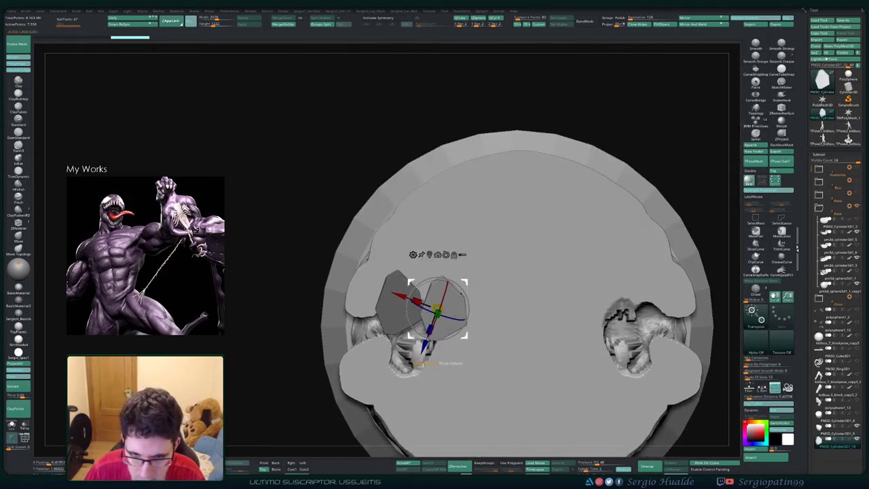
mouse_move(465, 335)
left_mouse_down()
mouse_move(468, 329)
mouse_move(454, 333)
left_mouse_up()
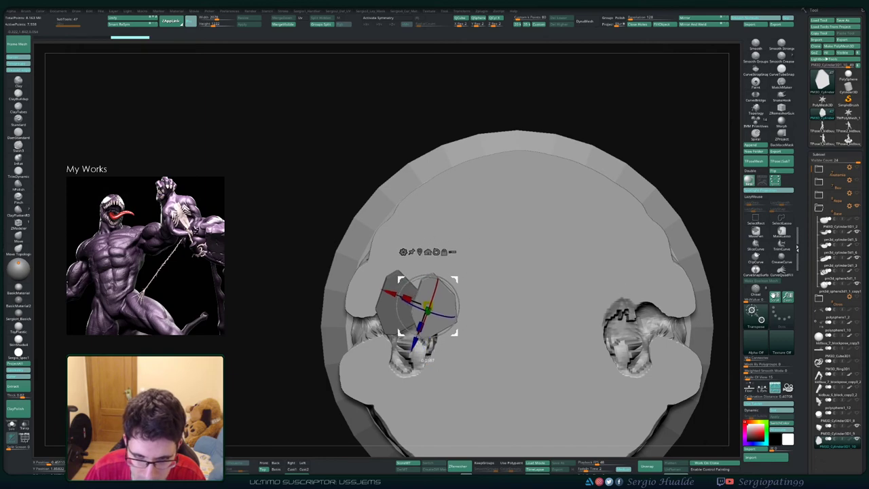
- Trim the stone copy with ClipCurve along the side facing the original block and along its lower edge
key("q")
right_click_drag(426, 298, 417, 331, "ctrl")
key("s")
left_click_drag(430, 328, 422, 329)
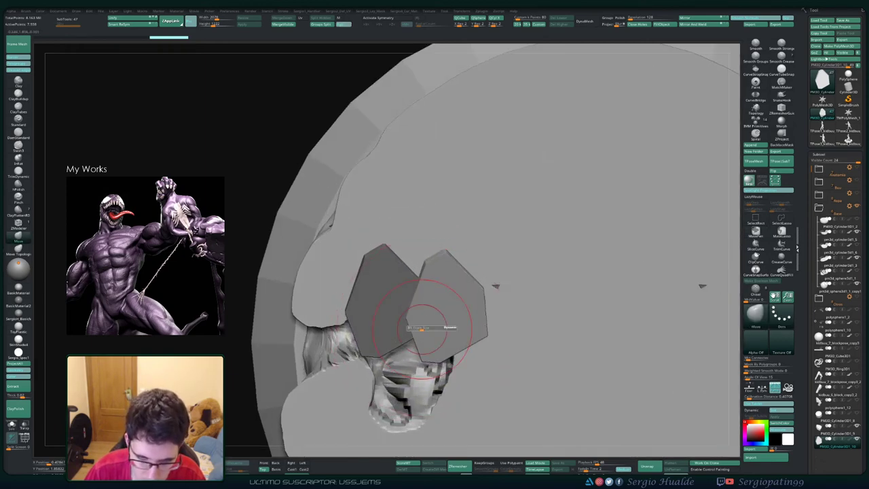
mouse_move(423, 236)
left_mouse_down("ctrl+shift")
mouse_move(424, 386)
mouse_move(388, 311)
mouse_move(380, 406)
mouse_move(421, 374)
mouse_move(421, 232)
left_mouse_up("ctrl+shift")
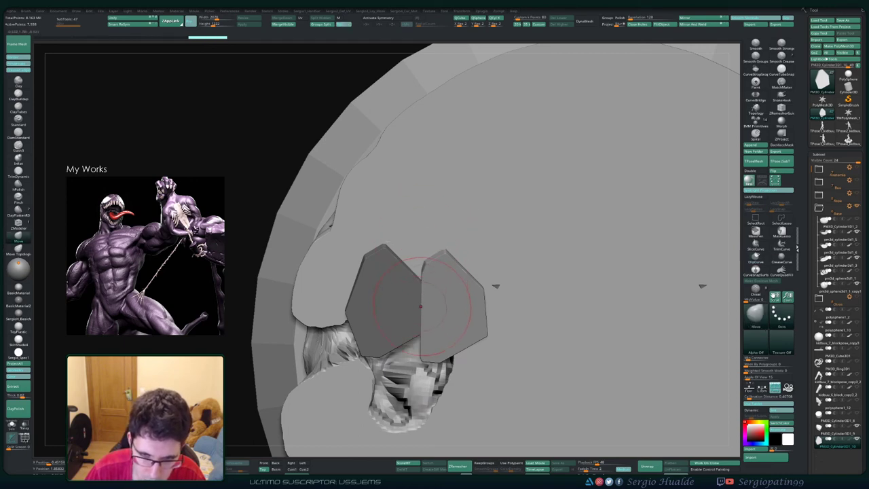
left_click_drag(470, 355, 434, 339, "ctrl+shift")
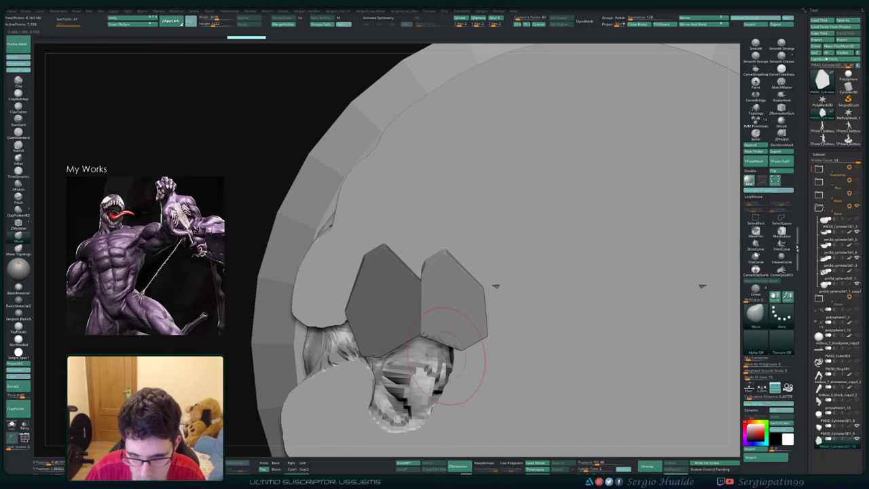
- Move the trimmed stone copy slightly away from the original block and tilt it into the base surface
key("w")
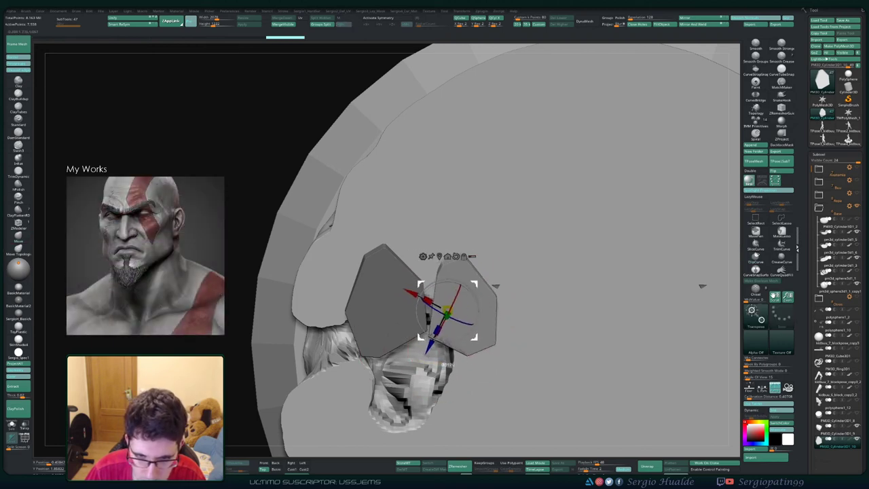
right_click_drag(484, 322, 474, 304)
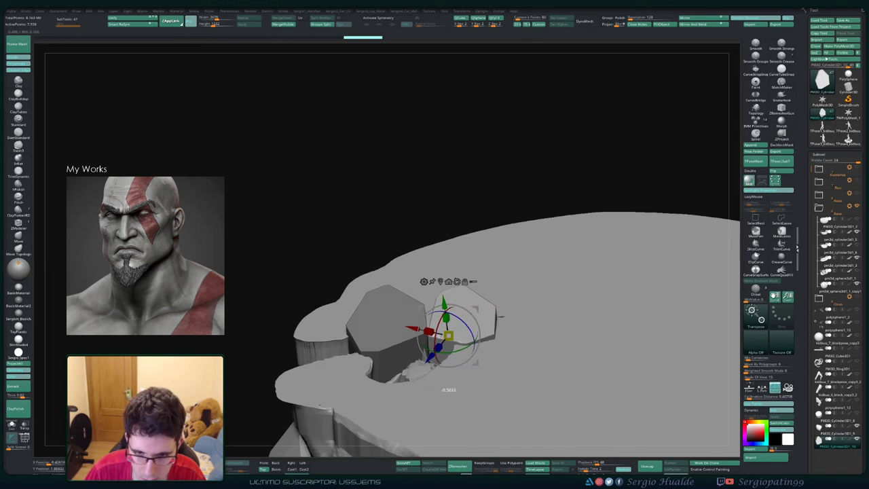
key("q")
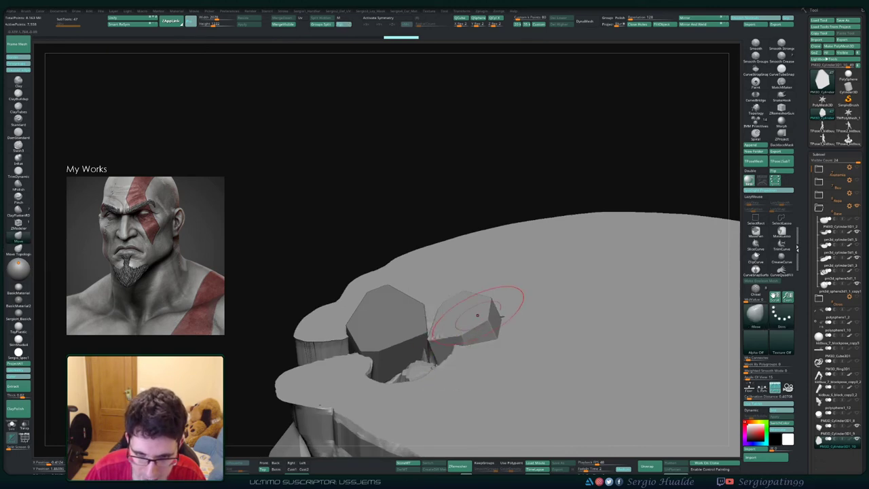
mouse_move(480, 313)
right_mouse_down()
mouse_move(478, 333)
mouse_move(464, 344)
right_mouse_up()
key("w")
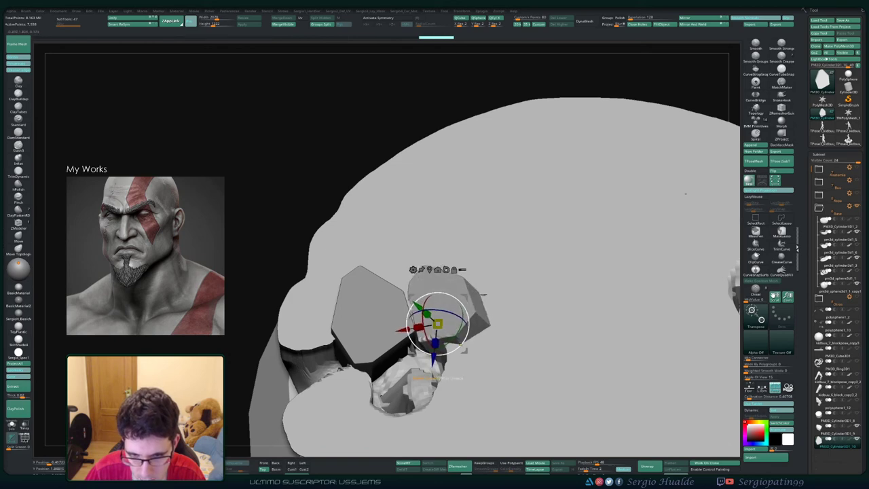
right_click_drag(483, 295, 480, 282)
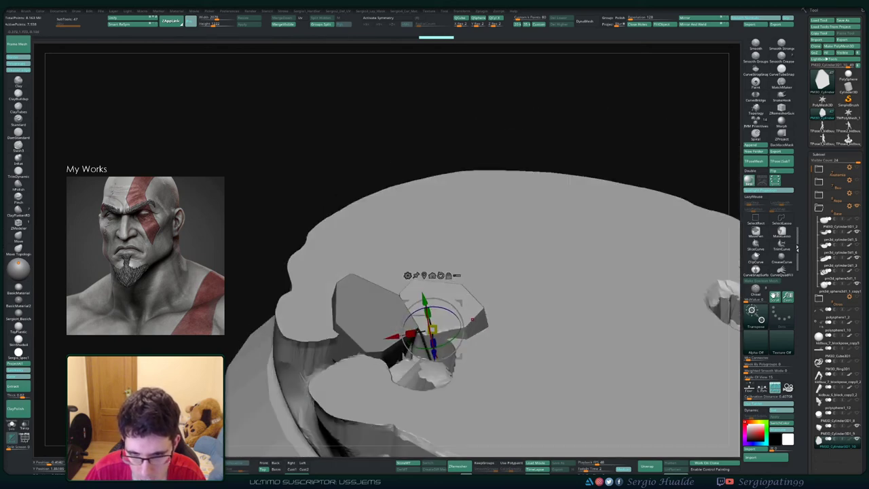
- Clip the lower edge of the tilted stone copy with ClipCurve
key("q")
mouse_move(474, 318)
right_mouse_down()
mouse_move(467, 303)
mouse_move(488, 300)
mouse_move(493, 328)
mouse_move(499, 310)
right_mouse_up()
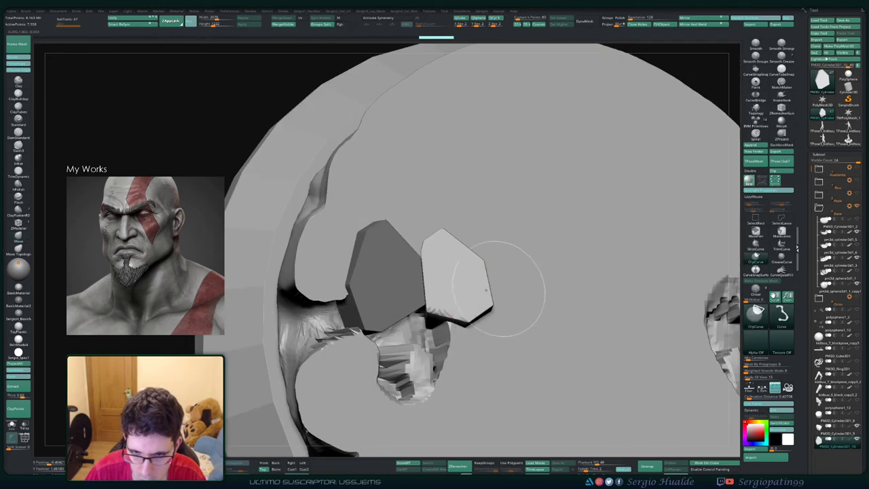
left_click_drag(464, 341, 464, 343, "ctrl+shift")
mouse_move(466, 369)
right_mouse_down("ctrl")
mouse_move(467, 338)
mouse_move(453, 304)
mouse_move(485, 368)
mouse_move(446, 315)
right_mouse_up("ctrl")
- Duplicate the trimmed stone and place the copy, rotated, on the opposite side of the broken hole
key("w")
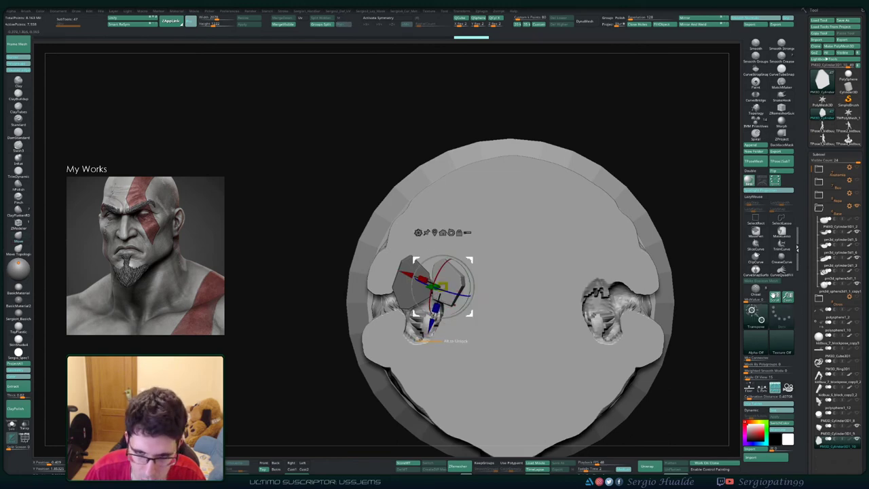
key("ctrl+shift+d")
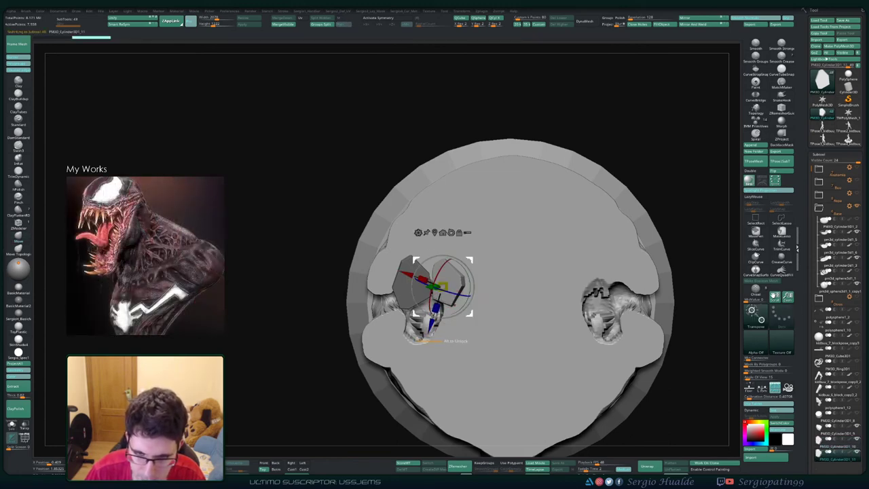
left_click_drag(469, 314, 464, 376)
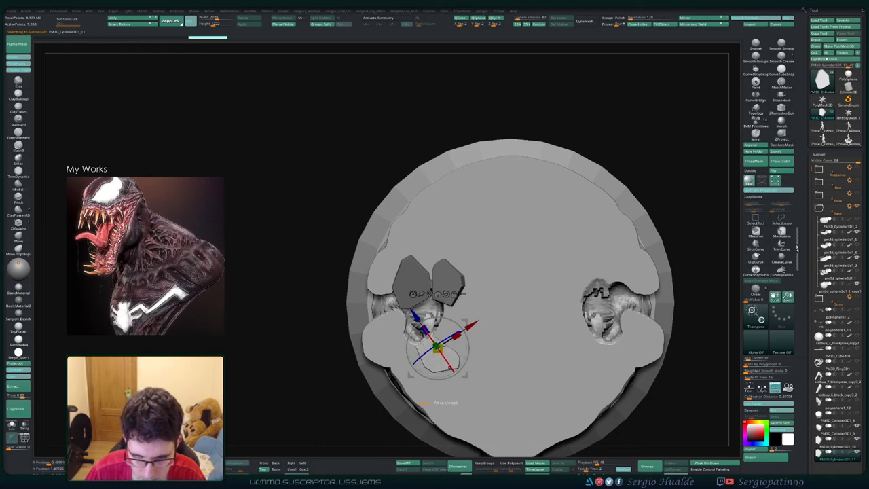
right_click_drag(447, 364, 641, 282)
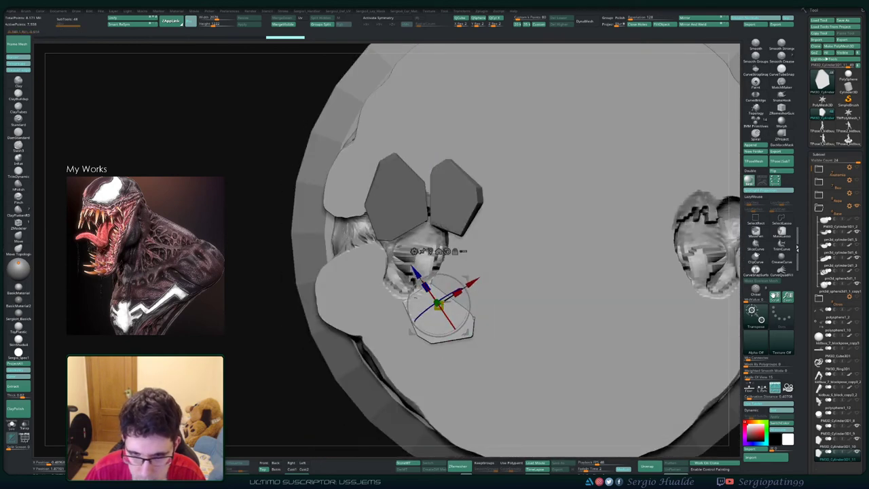
- Clip the outer side of the newly placed third stone with ClipCurve
left_click(486, 301, "alt")
key("q")
left_click_drag(486, 297, 462, 331, "ctrl+shift")
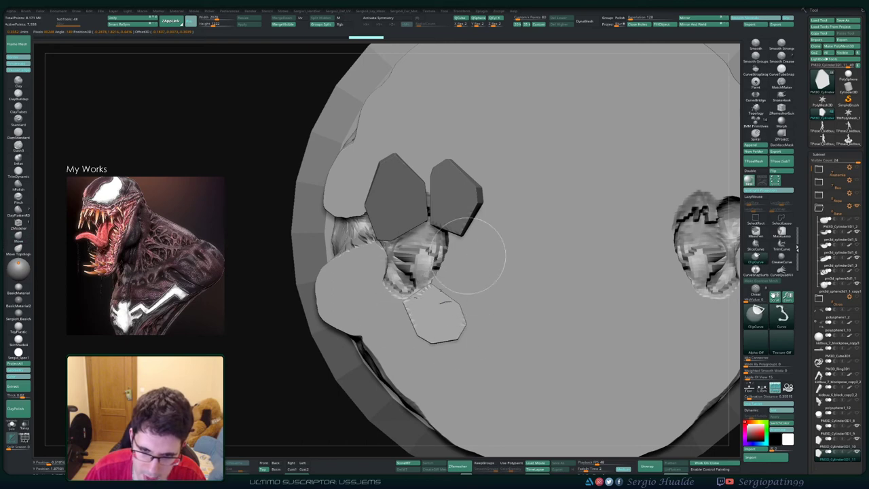
- Examine the third stone's wireframe and its isolated surface up close for mesh problems from clipping
key("w")
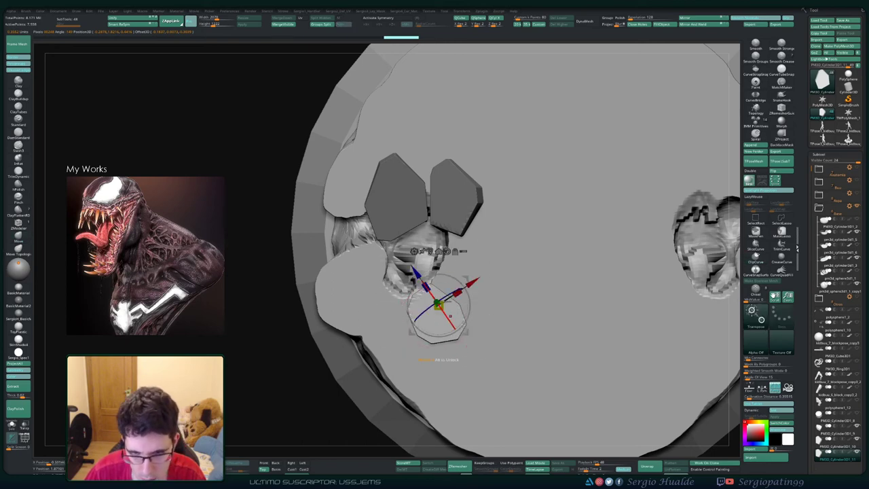
right_click_drag(445, 359, 438, 425)
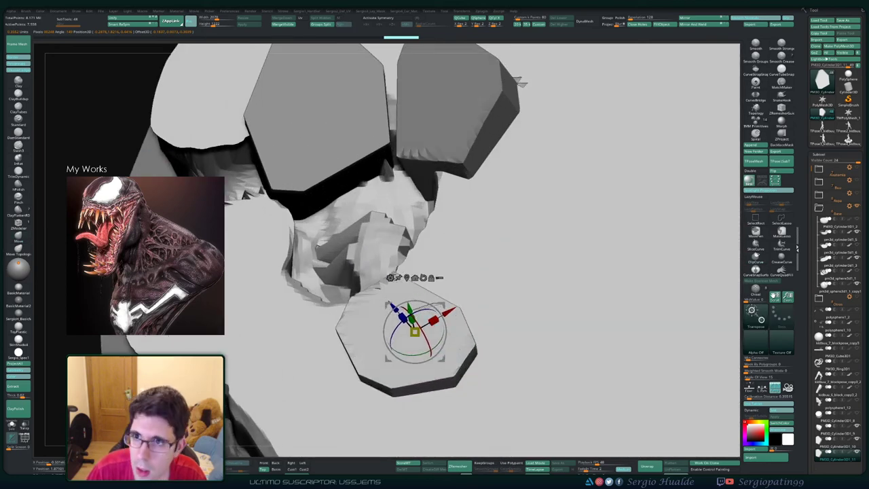
key("shift+f")
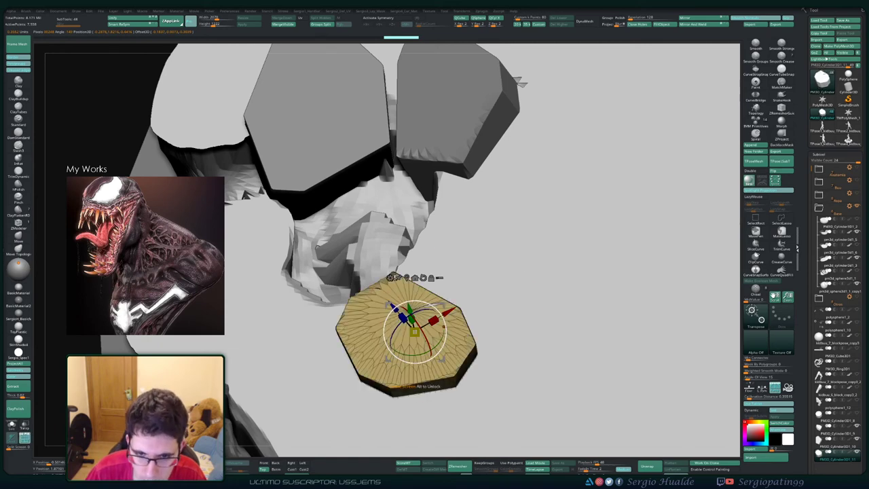
key("q")
right_click_drag(472, 324, 459, 362, "ctrl")
key("shift+f")
key("shift+s")
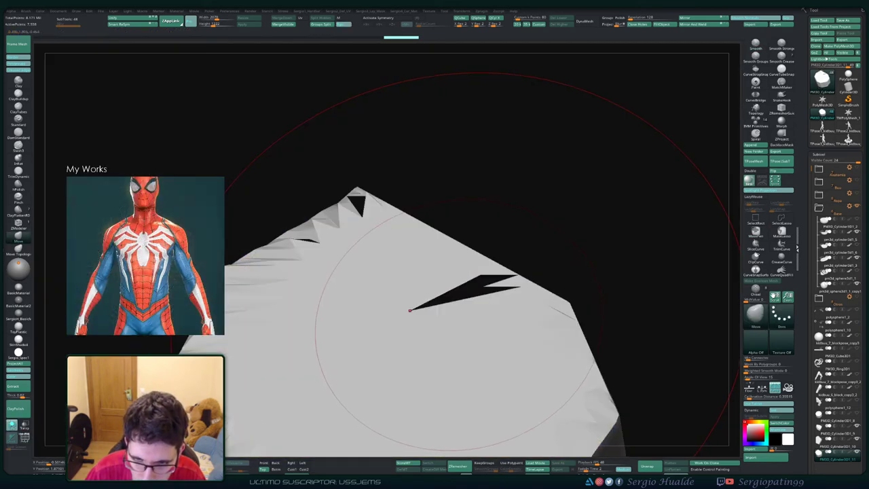
right_click_drag(466, 319, 473, 371, "ctrl")
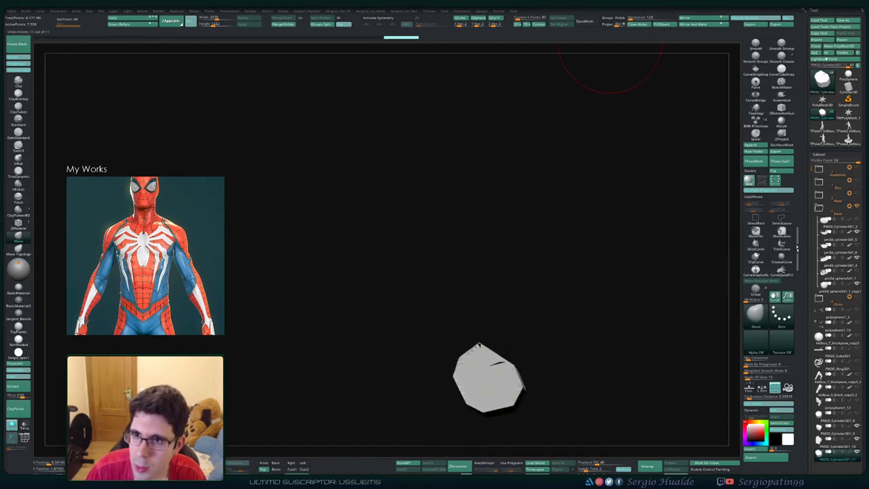
- Rebuild the isolated third stone with DynaMesh at a higher resolution and smooth its uneven edges
left_click(586, 21)
key("ctrl+z")
left_click(642, 18)
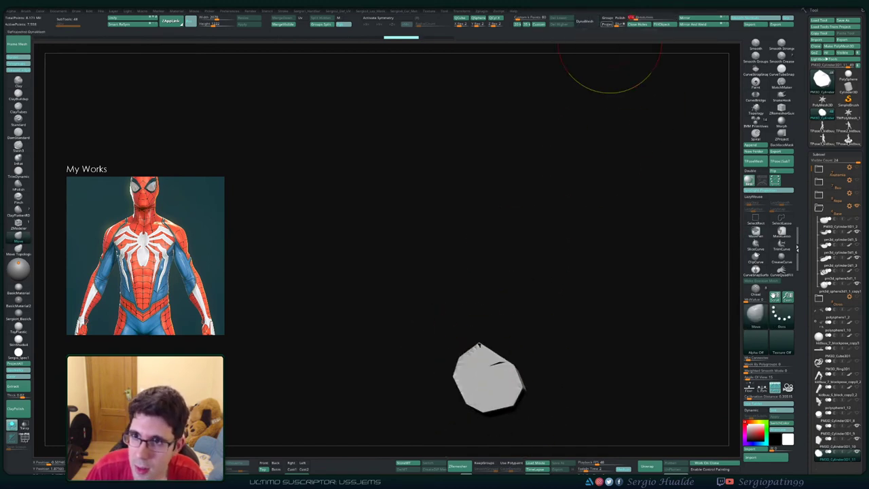
mouse_move(493, 362)
right_mouse_down()
mouse_move(491, 369)
mouse_move(514, 339)
right_mouse_up()
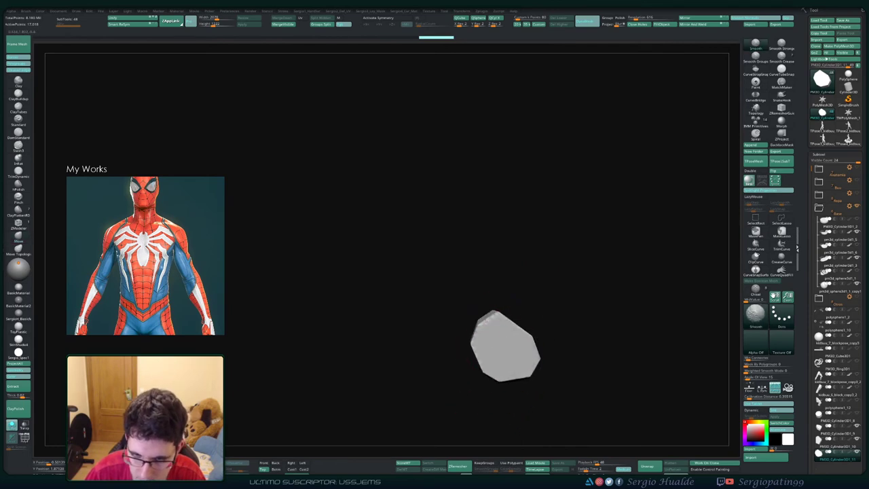
left_click_drag(514, 339, 519, 345, "shift")
mouse_move(520, 345)
right_mouse_down()
mouse_move(508, 336)
mouse_move(525, 332)
right_mouse_up()
left_click_drag(526, 332, 530, 345, "shift")
mouse_move(534, 357)
right_mouse_down()
mouse_move(516, 358)
mouse_move(531, 369)
mouse_move(536, 303)
right_mouse_up()
key("alt+s")
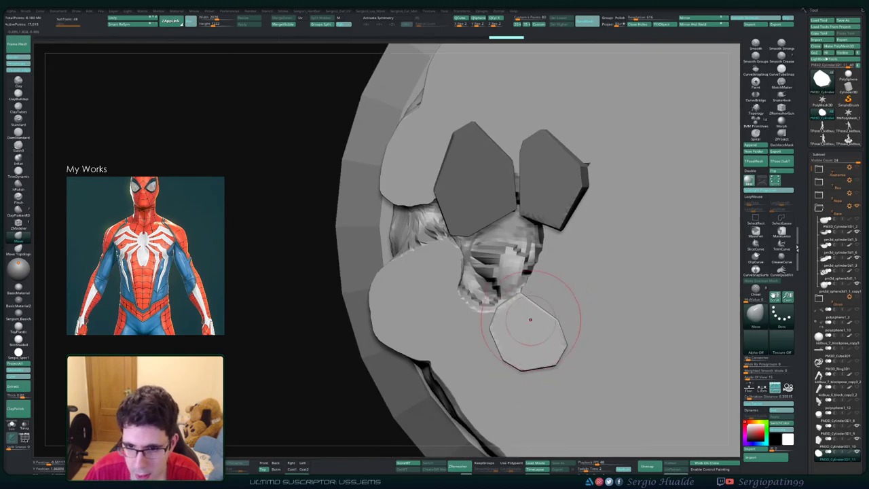
- Clip the edge of the third stone that faces the broken hole with ClipCurve
key("w")
key("q")
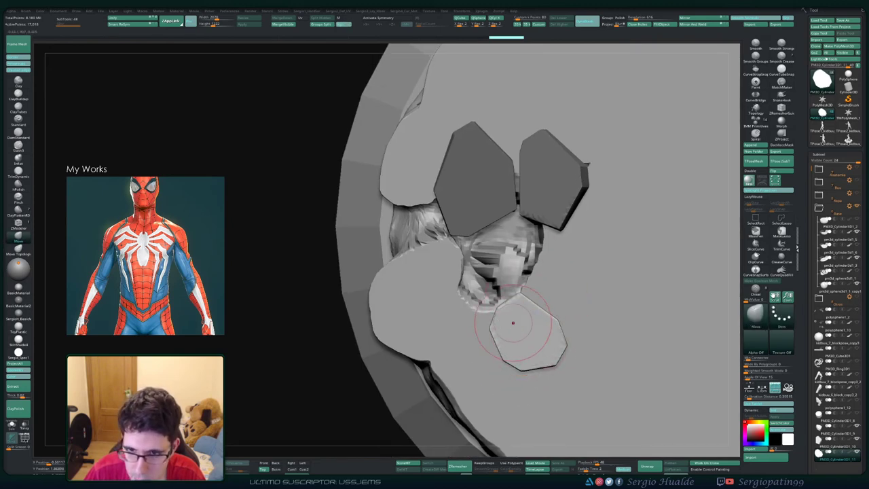
left_click_drag(527, 282, 491, 326, "ctrl+shift")
left_click(495, 323, "ctrl+shift")
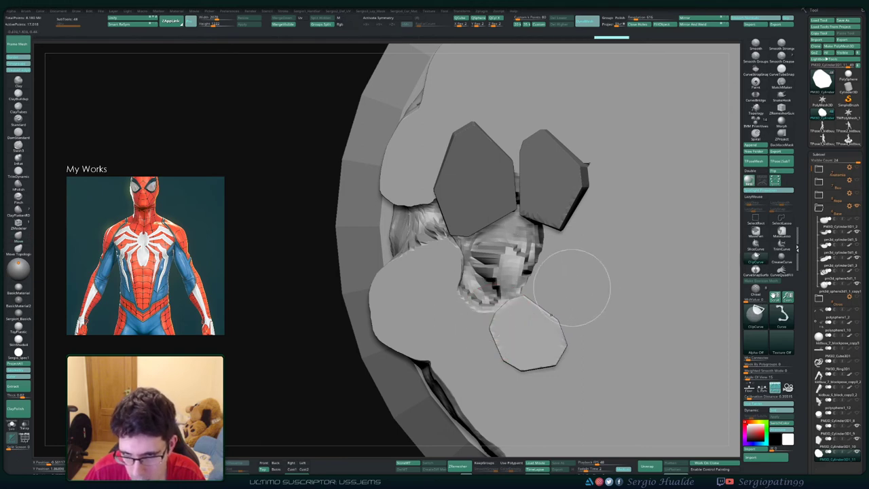
right_click_drag(537, 334, 535, 305, "alt")
left_click_drag(488, 320, 502, 253, "ctrl+shift")
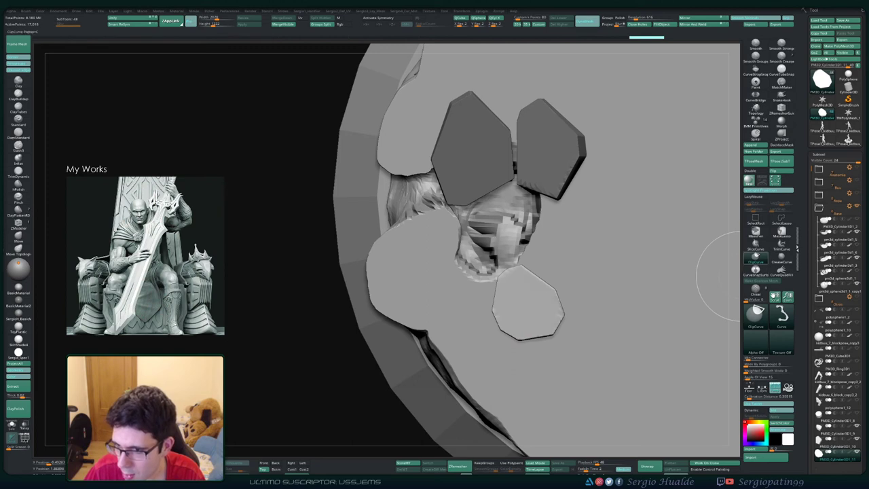
- Cut the third stone's hole-facing and outer edges straight with TrimCurve
left_click(781, 245, "ctrl+shift")
left_click_drag(482, 290, 545, 256, "ctrl+shift")
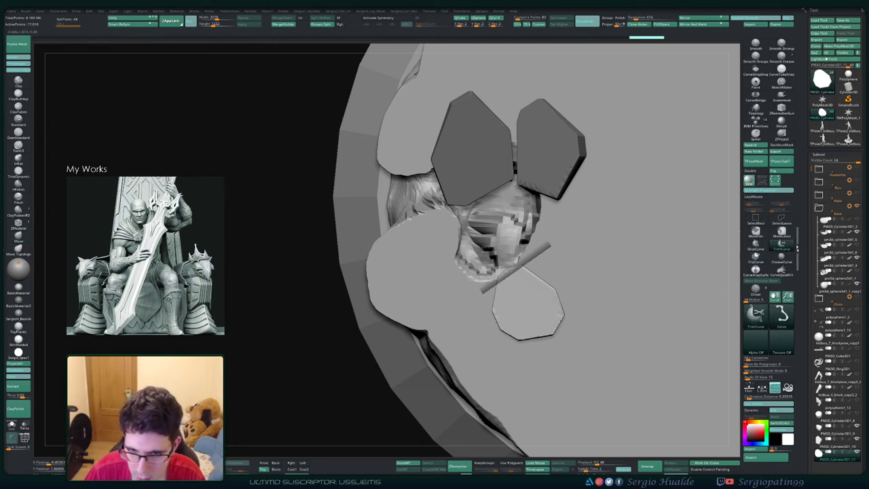
mouse_move(479, 290)
left_mouse_down("ctrl+shift")
mouse_move(552, 245)
mouse_move(574, 356)
left_mouse_up("ctrl+shift")
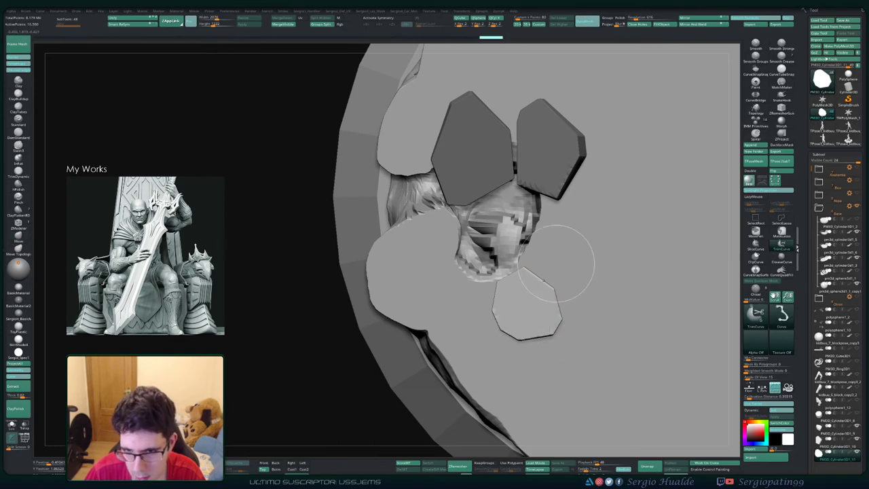
left_click(512, 334, "ctrl+shift")
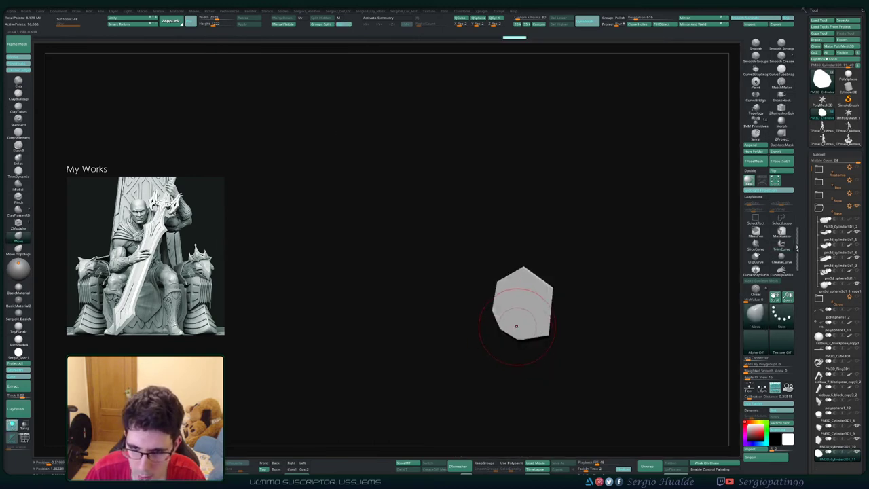
key("alt+s")
- Duplicate the trimmed third stone and place the copy, rotated, at the hole's inner side between the second and third stones
key("w")
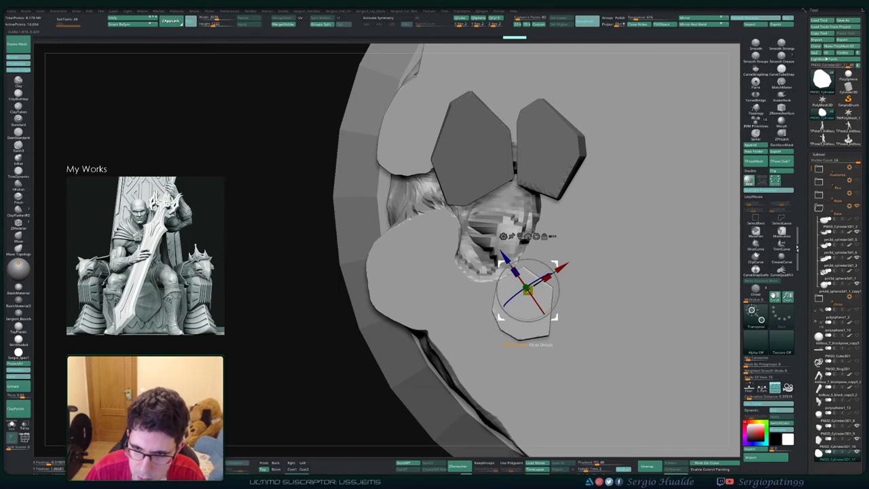
key("ctrl+shift+d")
left_click_drag(556, 317, 590, 253)
left_click_drag(583, 219, 568, 246)
right_click_drag(568, 246, 561, 235)
right_click_drag(561, 235, 544, 235, "alt")
left_click_drag(551, 273, 549, 288)
right_click_drag(548, 224, 551, 274)
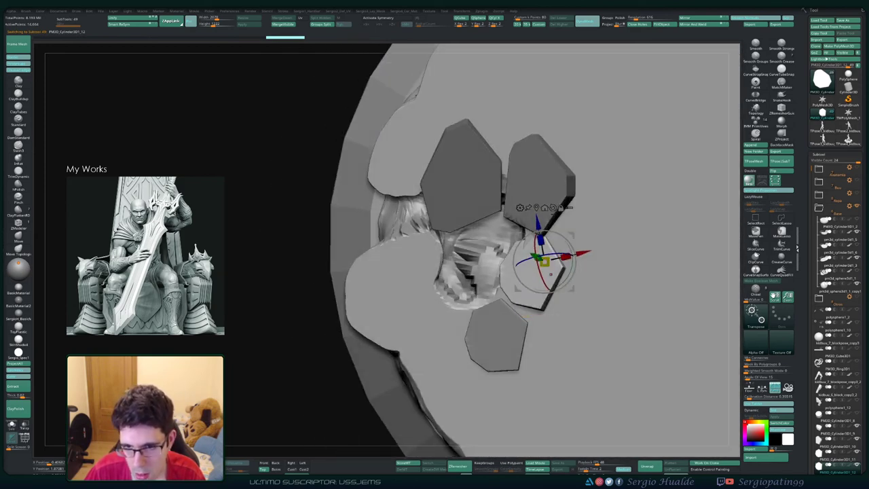
left_click_drag(546, 262, 548, 261)
mouse_move(531, 279)
right_mouse_down()
mouse_move(541, 283)
mouse_move(514, 298)
right_mouse_up()
- Trim the fourth stone's edges next to the second and third stones with TrimCurve
key("q")
left_click_drag(734, 207, 728, 209)
left_click_drag(474, 235, 551, 267, "ctrl+shift")
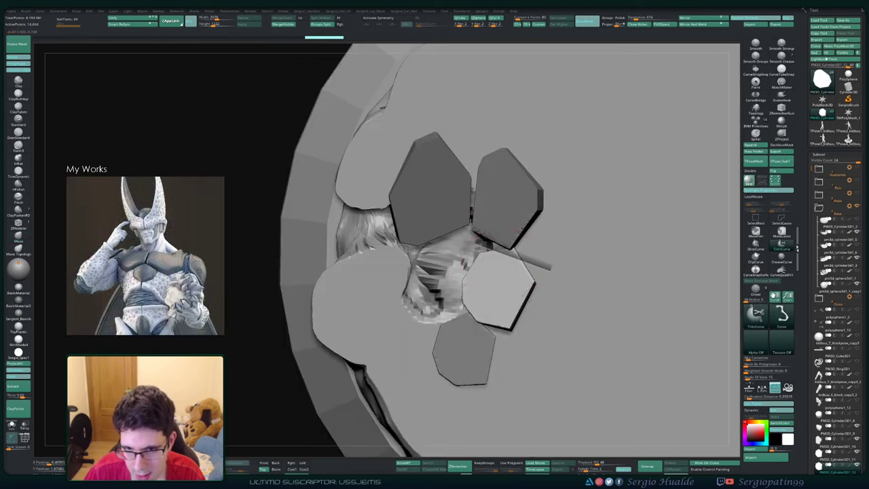
right_click_drag(522, 281, 523, 280)
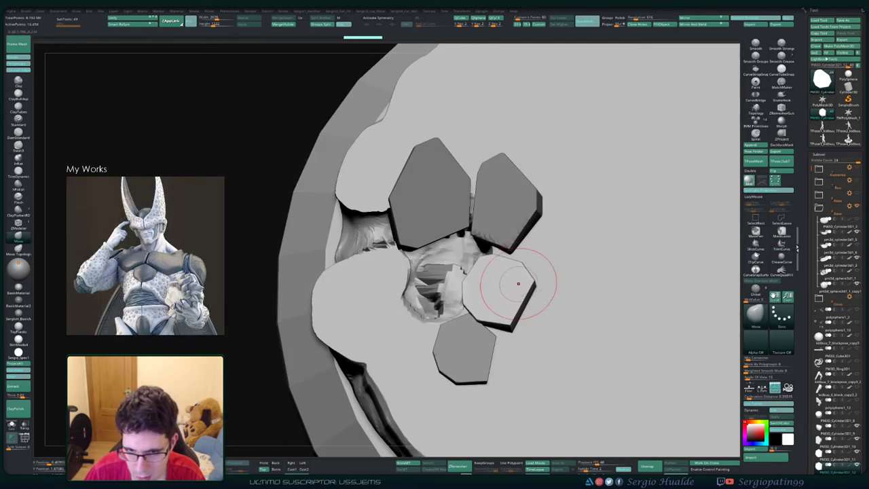
left_click_drag(406, 307, 448, 291, "ctrl+shift")
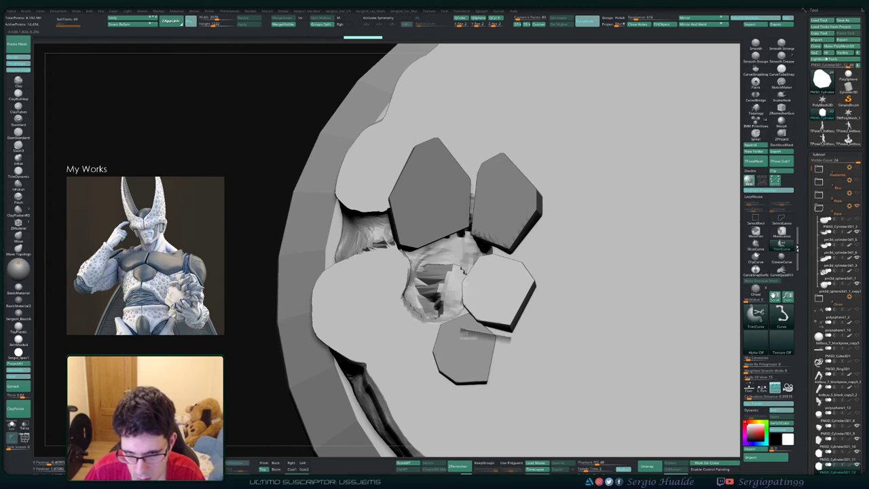
mouse_move(462, 333)
left_mouse_down("ctrl+shift")
mouse_move(436, 271)
mouse_move(433, 288)
left_mouse_up("ctrl+shift")
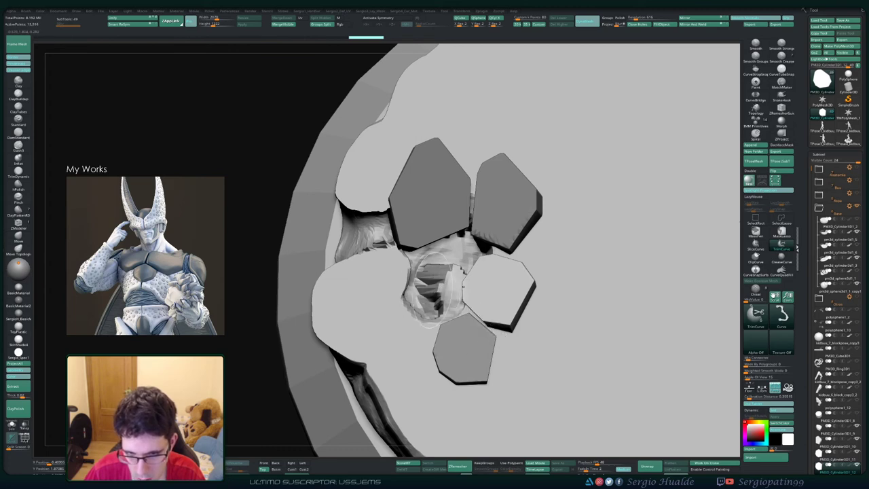
- Trim the fourth stone's outer lower edge, undoing the first cut and repeating it with less material removed
right_click_drag(454, 331, 464, 338)
left_click_drag(542, 316, 474, 343, "ctrl+shift")
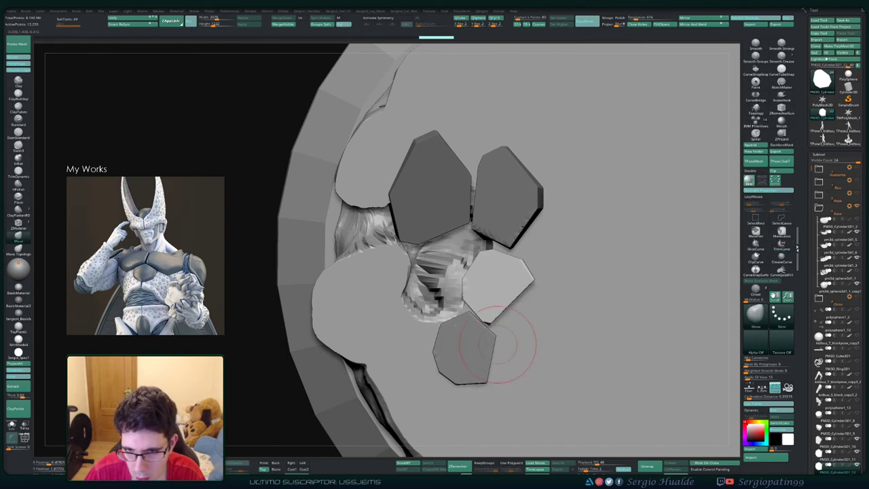
key("ctrl+z")
left_click_drag(542, 305, 472, 331, "ctrl+shift")
- Duplicate the fourth stone and move the rotated copy across the hole onto the rock lobe near the base's rim
right_click_drag(490, 353, 492, 326, "ctrl")
mouse_move(492, 326)
right_mouse_down()
mouse_move(499, 308)
mouse_move(494, 318)
mouse_move(519, 331)
mouse_move(512, 350)
mouse_move(469, 327)
mouse_move(509, 322)
mouse_move(476, 292)
right_mouse_up()
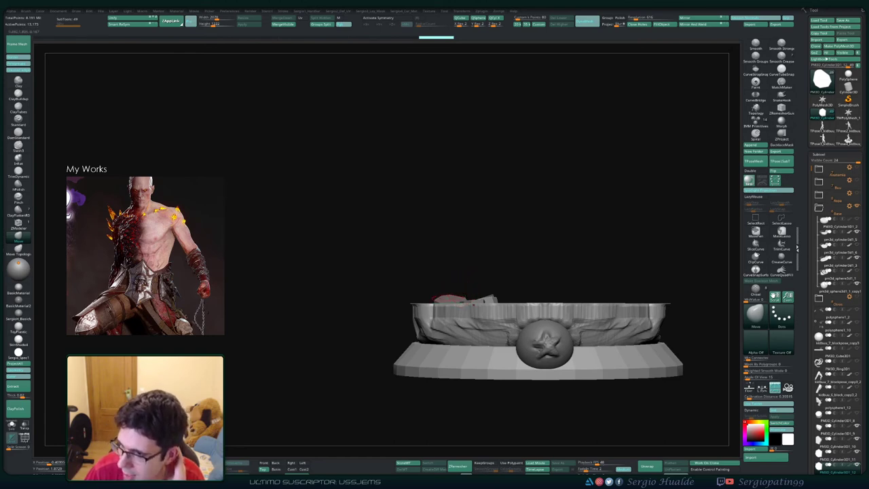
right_click_drag(463, 288, 468, 330)
mouse_move(469, 271)
right_mouse_down("shift")
mouse_move(467, 294)
mouse_move(490, 298)
right_mouse_up("shift")
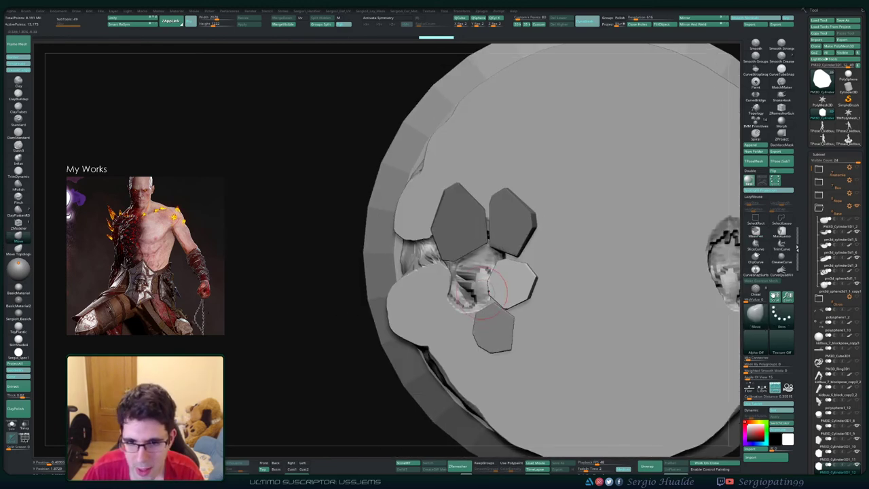
key("w")
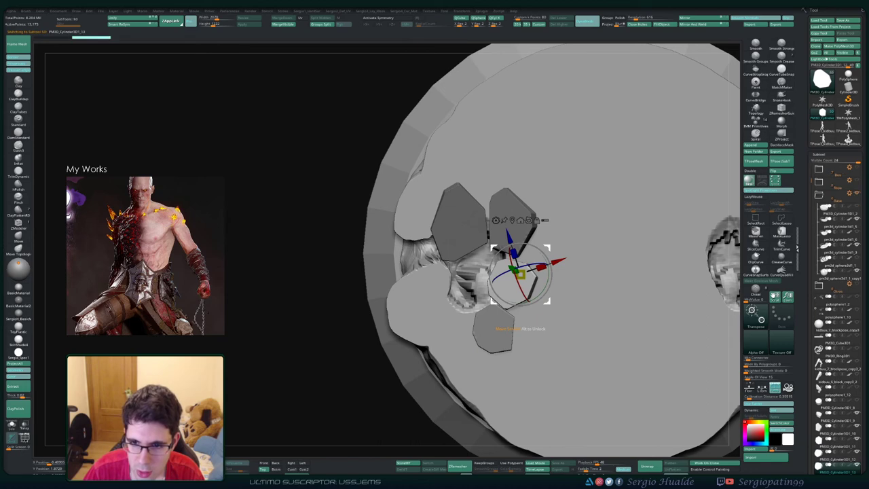
left_click_drag(548, 301, 469, 317)
left_click_drag(447, 281, 460, 280)
- Adjust the fifth stone's height against the base's flat top and fine-tune its placement beside the hole
right_click_drag(464, 339, 467, 305)
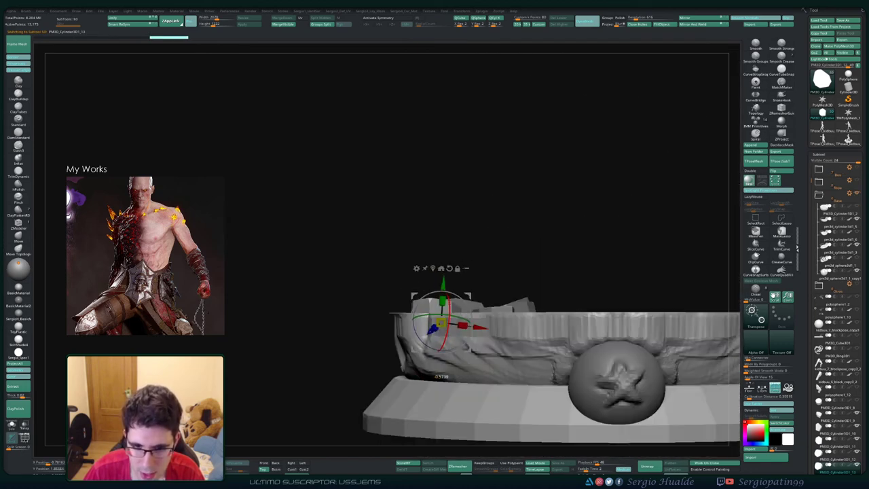
left_click_drag(469, 296, 468, 300)
right_click_drag(468, 303, 470, 327)
mouse_move(470, 328)
right_mouse_down("ctrl")
mouse_move(468, 302)
mouse_move(459, 333)
right_mouse_up("ctrl")
mouse_move(459, 329)
left_mouse_down()
mouse_move(456, 336)
mouse_move(440, 322)
mouse_move(474, 340)
left_mouse_up()
key("q")
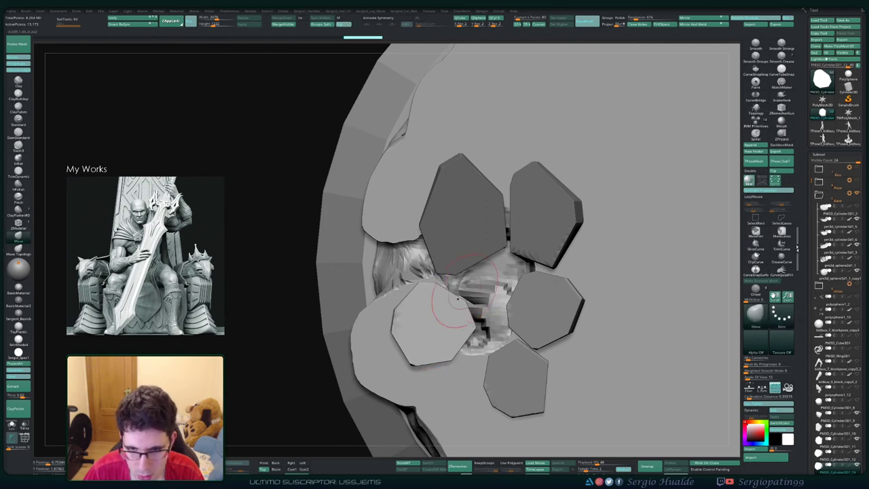
- Trim the fifth stone's hole-facing, upper and outer edges with TrimCurve, undoing and recutting the outer side at a steeper slant
left_click_drag(450, 267, 474, 366, "ctrl+shift")
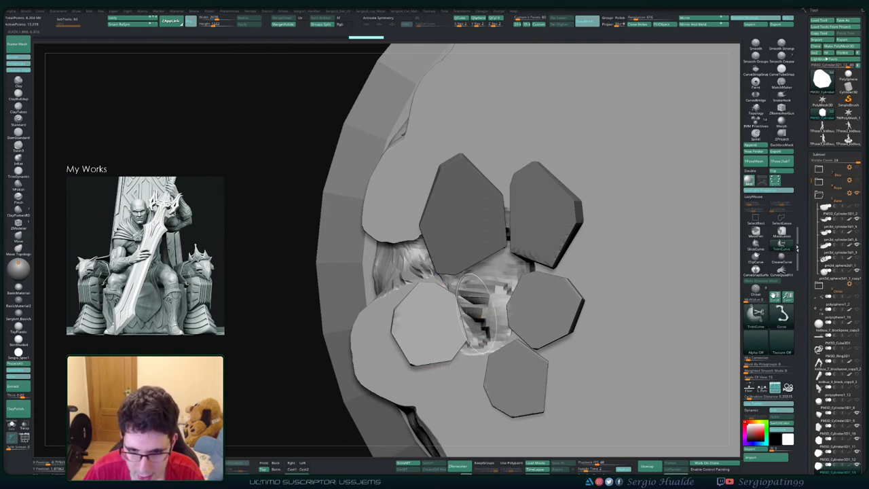
left_click_drag(473, 315, 439, 381, "ctrl+shift")
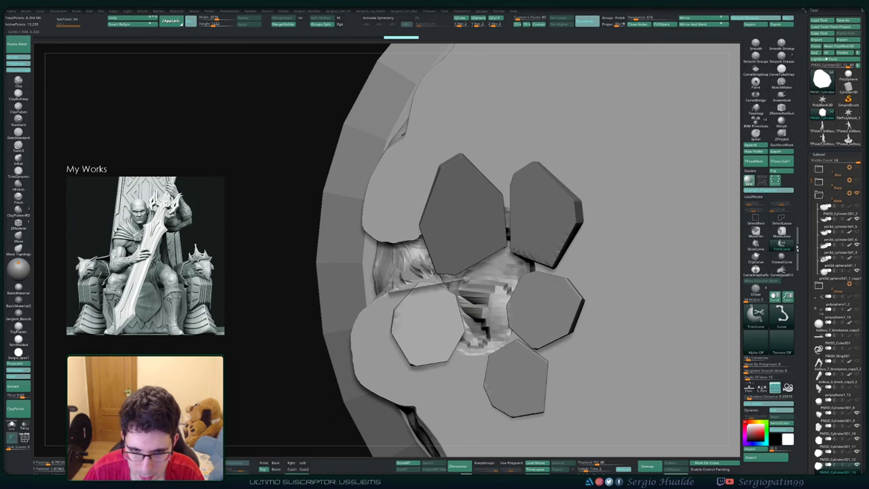
left_click_drag(468, 278, 471, 281, "ctrl+shift")
left_click_drag(388, 367, 413, 266, "ctrl+shift")
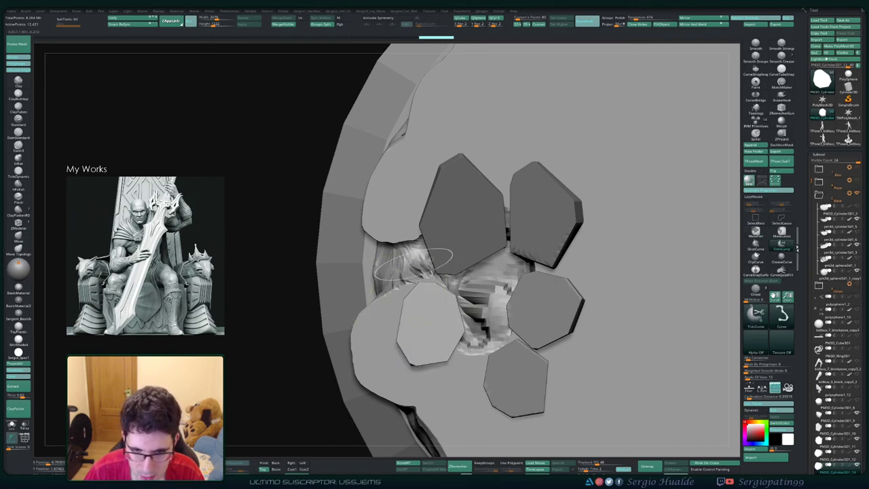
key("ctrl+z")
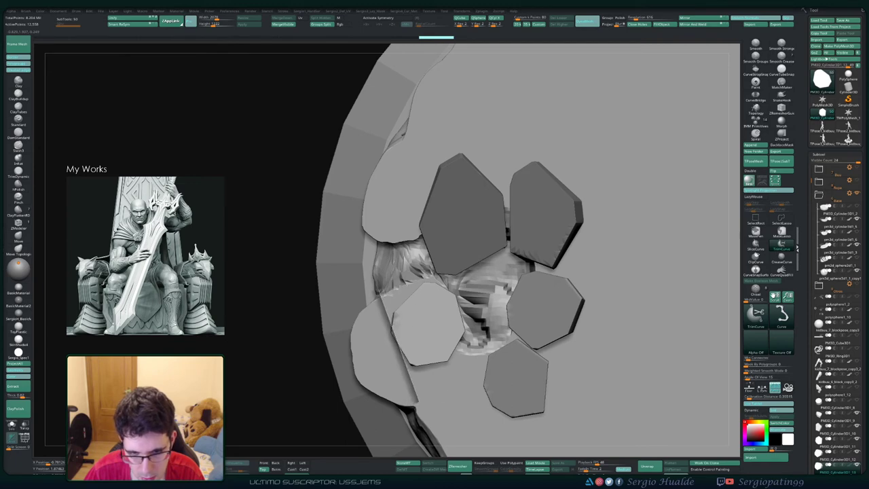
left_click_drag(368, 295, 367, 292, "ctrl+shift")
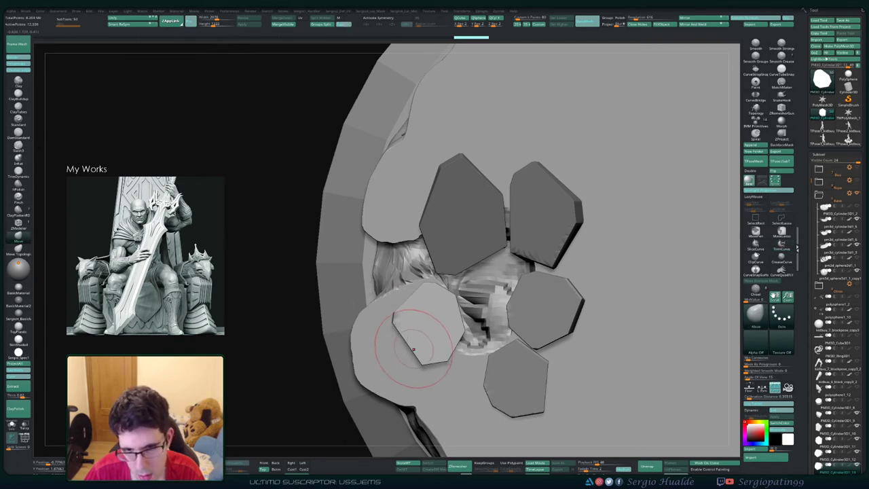
- Show the character's legs and clothing to examine how the boot sits among the stones, and hide them again
right_click_drag(414, 350, 667, 235)
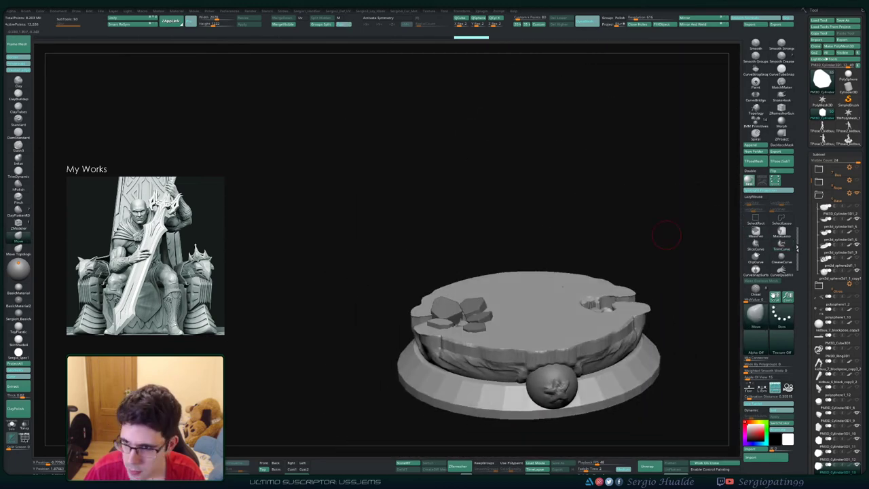
left_click(857, 180)
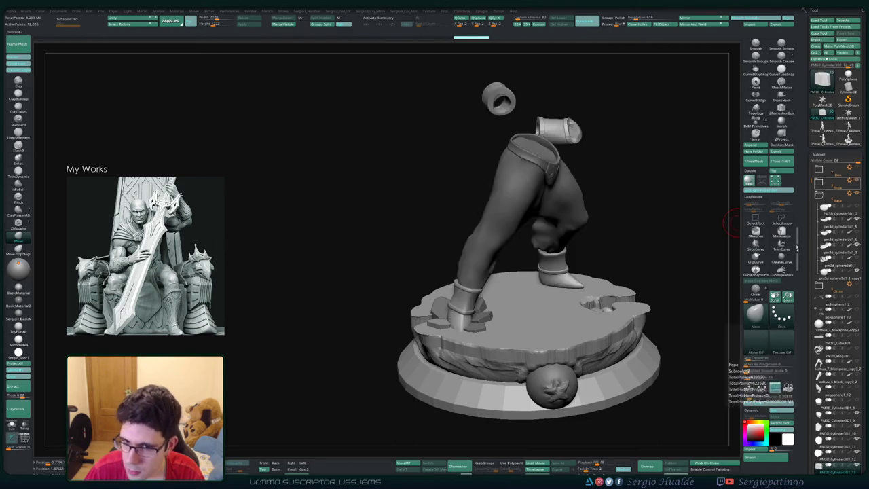
mouse_move(476, 314)
right_mouse_down()
mouse_move(487, 361)
mouse_move(475, 322)
right_mouse_up()
mouse_move(475, 322)
right_mouse_down("ctrl")
mouse_move(473, 305)
mouse_move(577, 301)
mouse_move(615, 289)
mouse_move(652, 353)
mouse_move(563, 333)
mouse_move(480, 330)
mouse_move(485, 344)
mouse_move(460, 372)
mouse_move(503, 353)
mouse_move(476, 303)
mouse_move(469, 380)
mouse_move(454, 401)
mouse_move(476, 323)
mouse_move(557, 285)
mouse_move(468, 324)
mouse_move(463, 367)
mouse_move(445, 383)
mouse_move(469, 282)
right_mouse_up("ctrl")
key("alt+s")
key("alt+s")
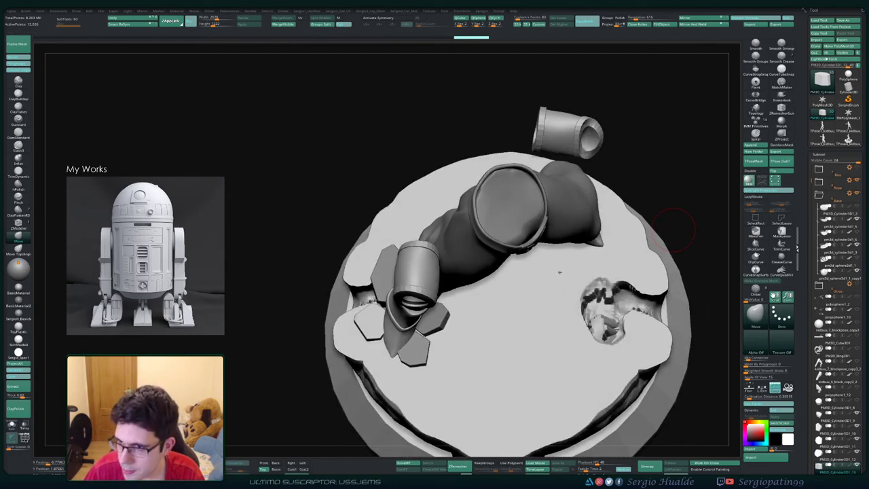
left_click(857, 193)
left_click(857, 194)
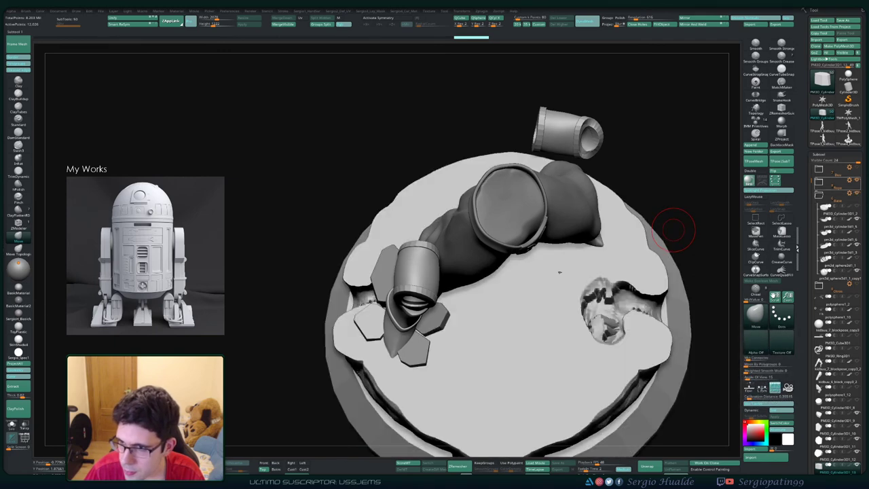
left_click(857, 181)
- Duplicate the fifth stone and place the rotated copy toward the base's centre, beside the second stone
right_click_drag(583, 283, 576, 319)
key("w")
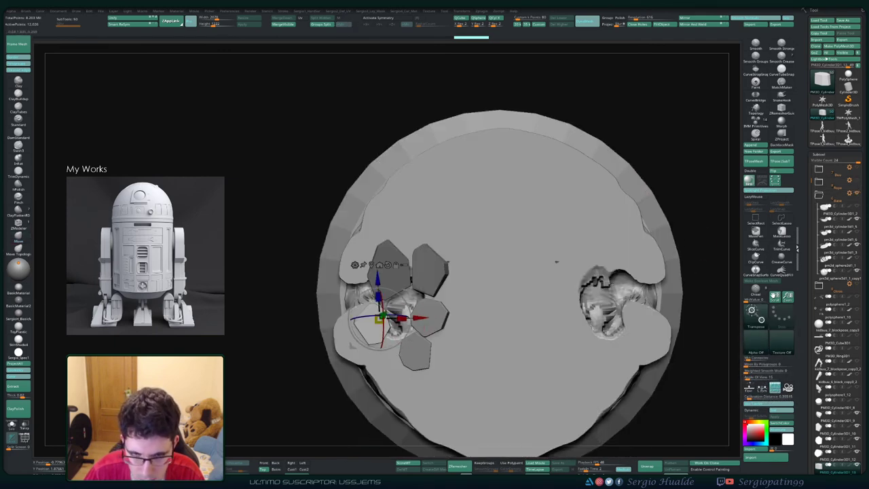
left_click_drag(408, 292, 516, 252)
key("q")
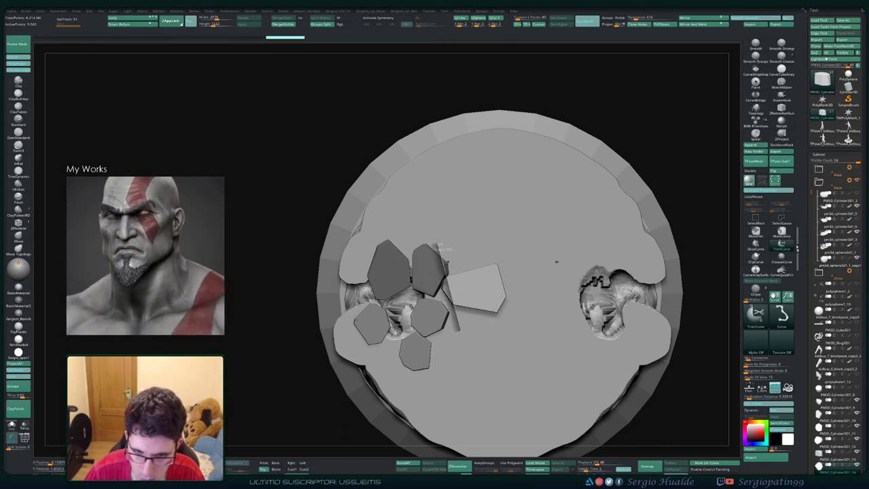
- Trim the sixth stone's side facing the broken hole, shift and tilt it, and sink it into the base's top surface
left_click_drag(438, 246, 437, 248, "ctrl+shift")
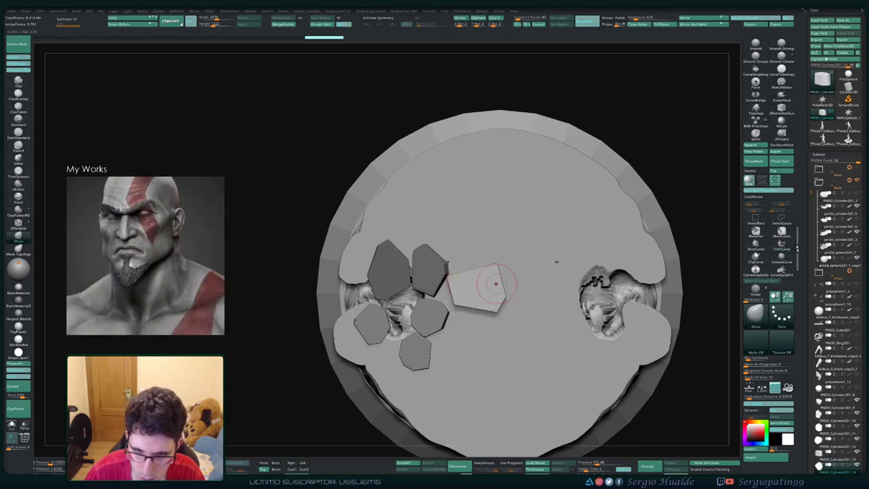
key("w")
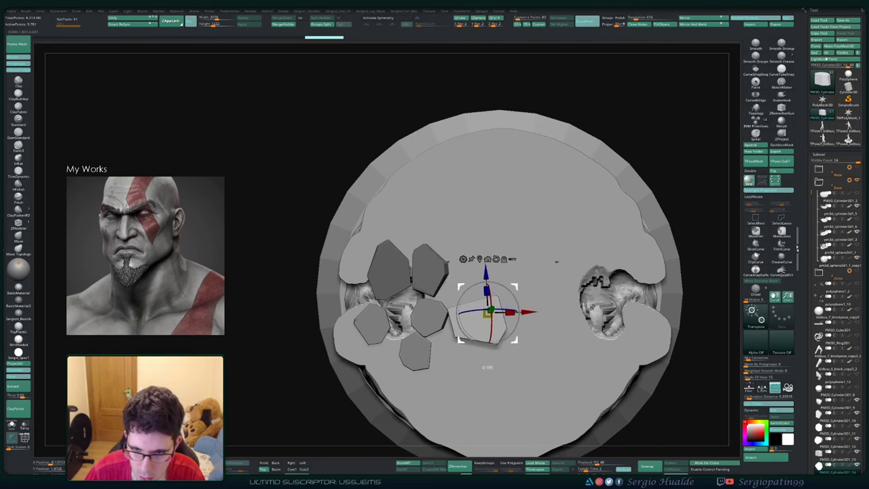
left_click_drag(518, 315, 510, 335)
right_click_drag(510, 335, 516, 273)
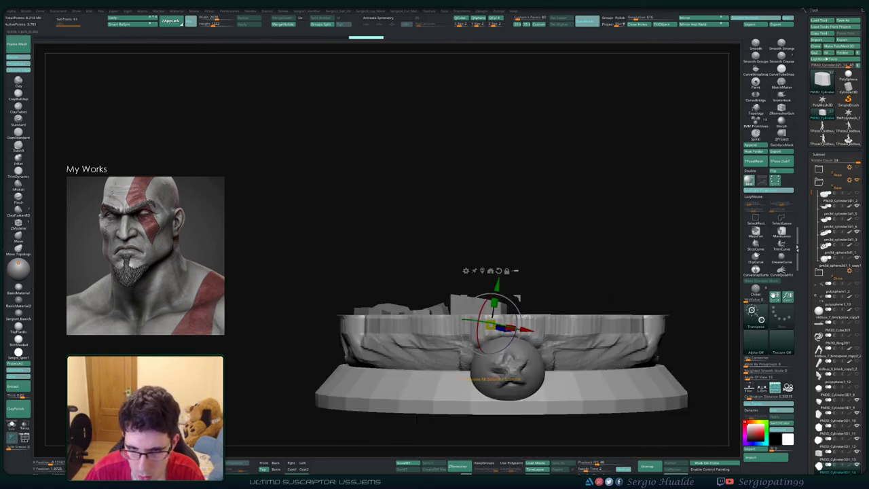
left_click_drag(519, 311, 517, 308)
mouse_move(519, 299)
left_mouse_down()
mouse_move(514, 316)
mouse_move(522, 310)
left_mouse_up()
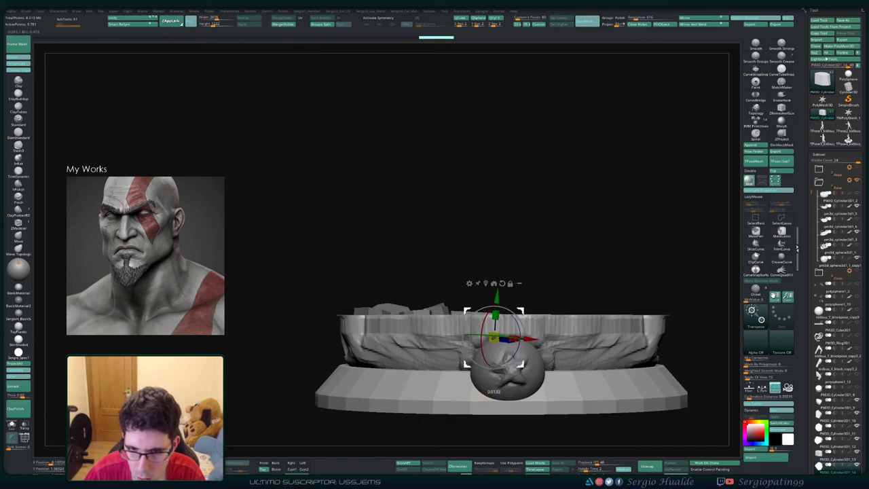
- Trim the sixth stone's upper edge facing the neighbouring stones at a slant with TrimCurve
key("q")
mouse_move(521, 280)
right_mouse_down()
mouse_move(526, 316)
mouse_move(485, 329)
mouse_move(477, 351)
mouse_move(508, 346)
right_mouse_up()
right_click_drag(527, 298, 511, 314, "shift")
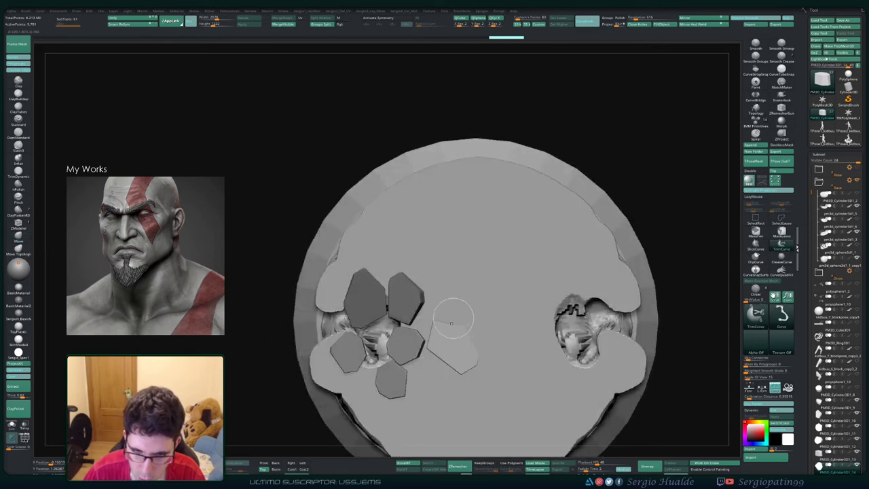
left_click_drag(413, 314, 475, 269, "ctrl+shift")
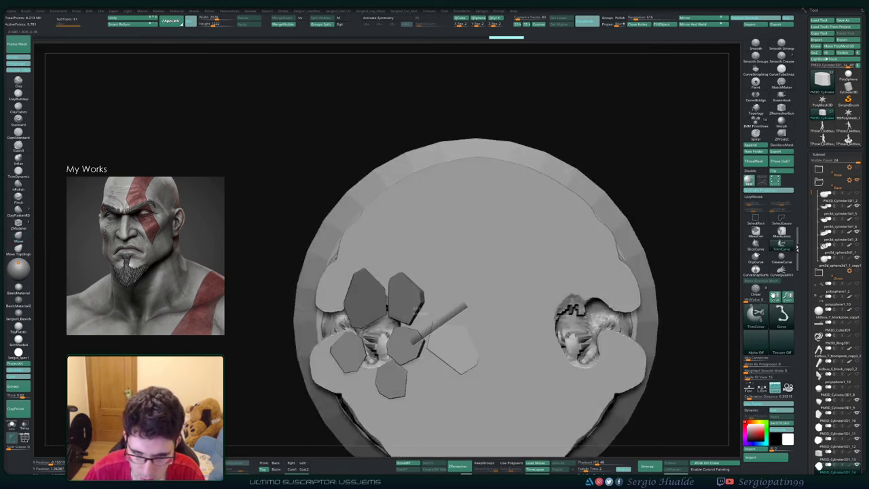
left_click_drag(413, 335, 412, 336, "ctrl+shift")
- Duplicate the sixth stone and place the copy at the inner edge of the opposite broken hole, adjusting its height against the base's top
mouse_move(486, 319)
right_mouse_down("alt")
mouse_move(457, 295)
mouse_move(467, 306)
mouse_move(427, 319)
right_mouse_up("alt")
key("w")
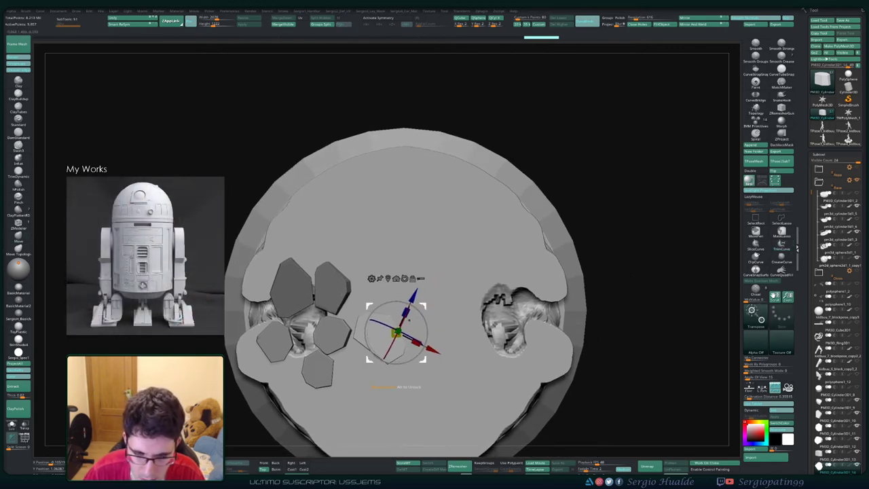
key("ctrl+shift+d")
left_click_drag(424, 307, 508, 295)
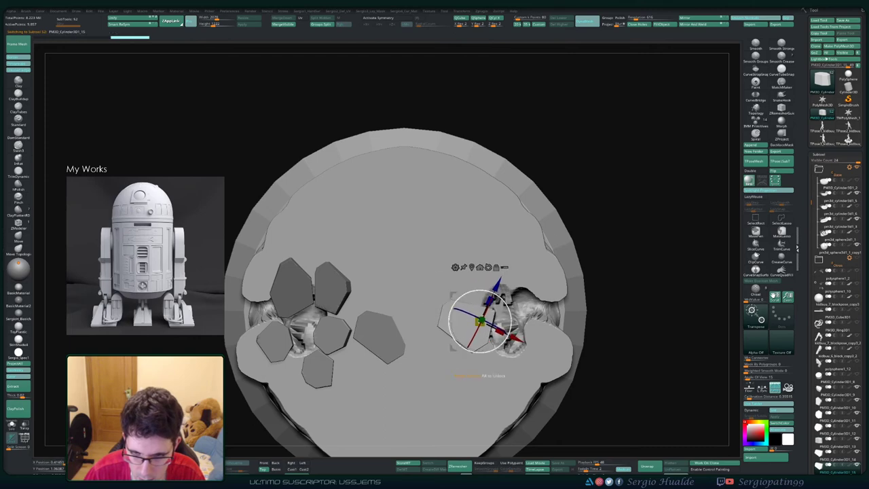
right_click_drag(507, 295, 433, 232)
right_click_drag(433, 232, 428, 367, "ctrl")
left_click_drag(414, 332, 419, 404)
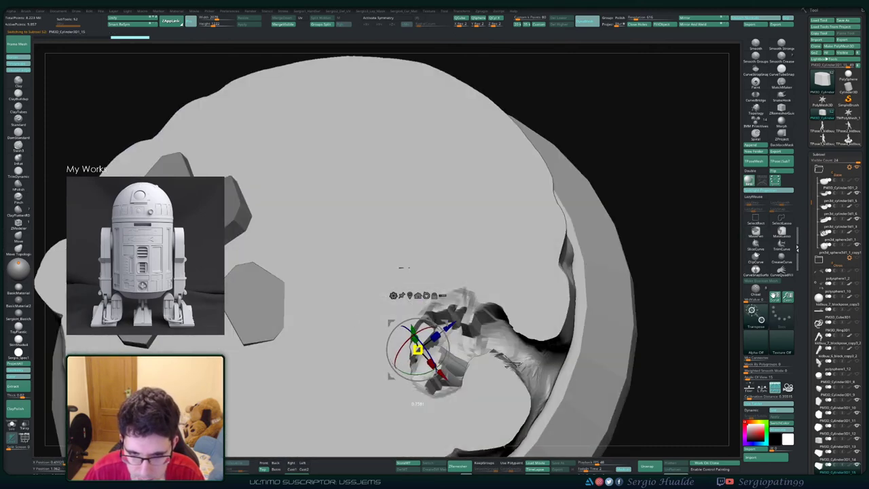
right_click_drag(422, 441, 416, 398)
left_click_drag(415, 324, 415, 312)
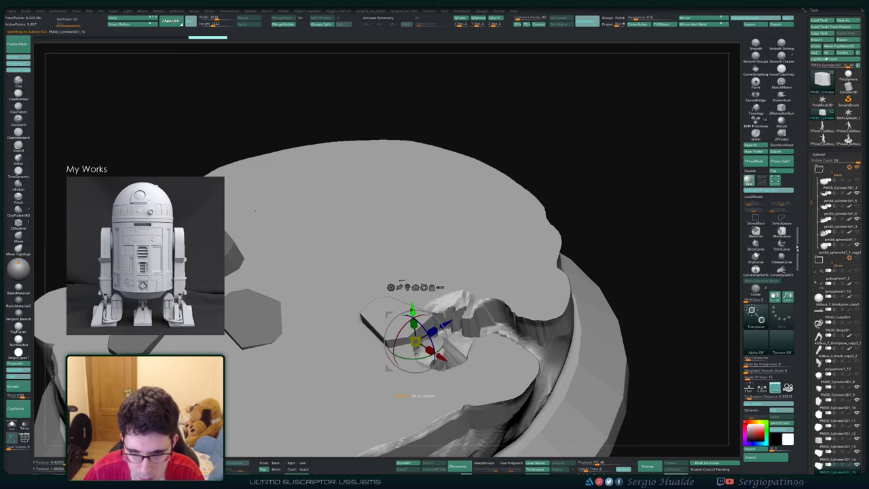
- Trim the copied stone's hole-facing side and its inner side with TrimCurve
key("q")
right_click_drag(435, 324, 422, 348, "ctrl")
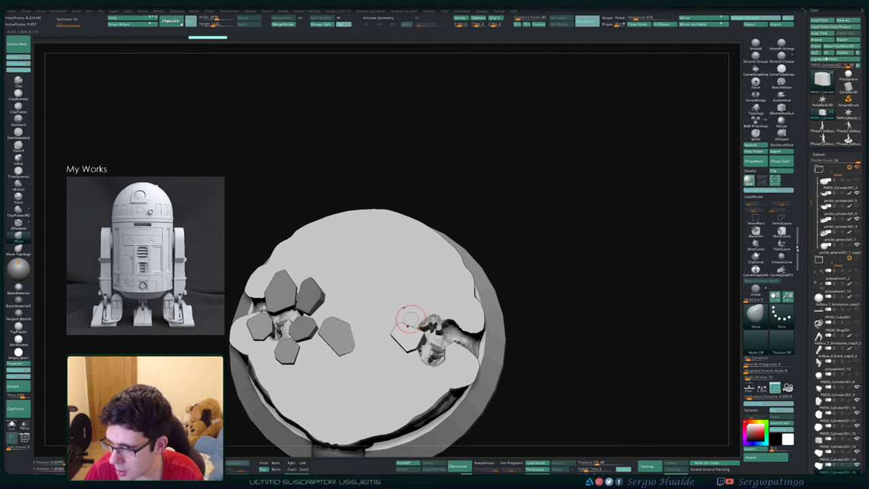
right_click_drag(411, 308, 411, 365)
key("ctrl+shift")
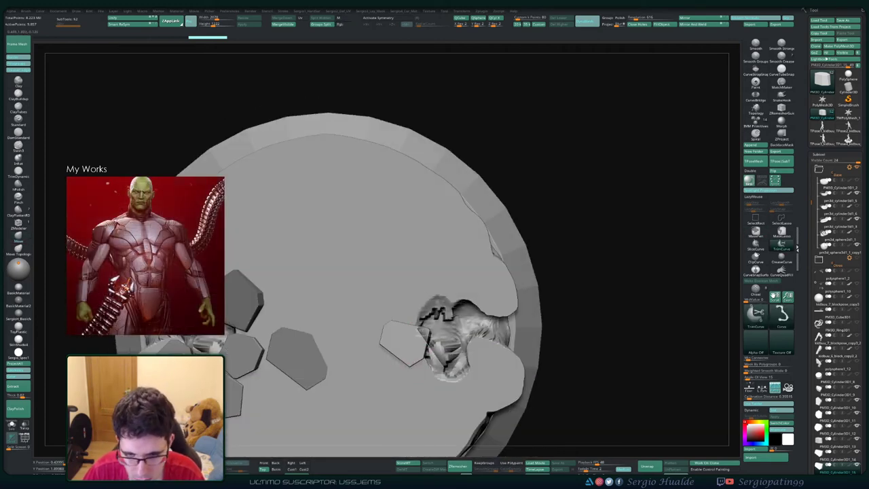
left_click_drag(444, 370, 442, 369, "ctrl+shift")
left_click_drag(382, 367, 374, 302, "ctrl+shift")
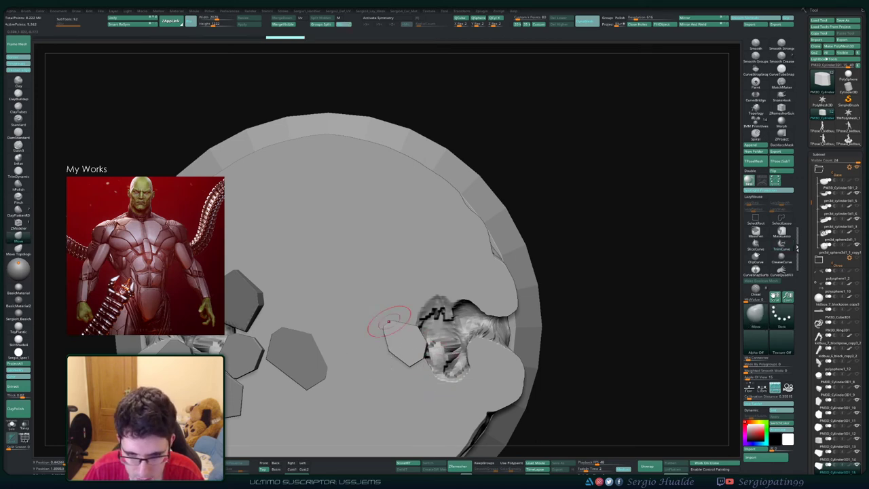
- Tilt the trimmed stone and lower it slightly so it sits in the base's flat top beside the second hole
key("w")
right_click_drag(409, 338, 401, 272)
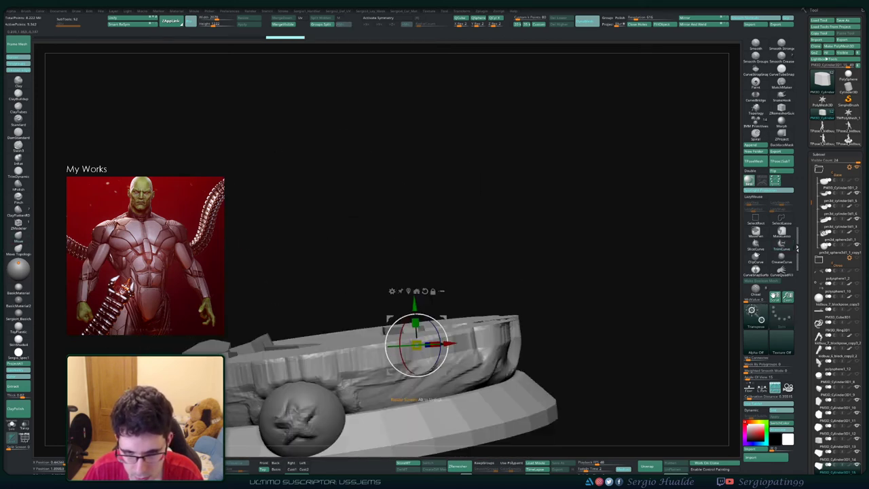
left_click_drag(447, 339, 449, 345)
left_click_drag(416, 306, 415, 309)
key("q")
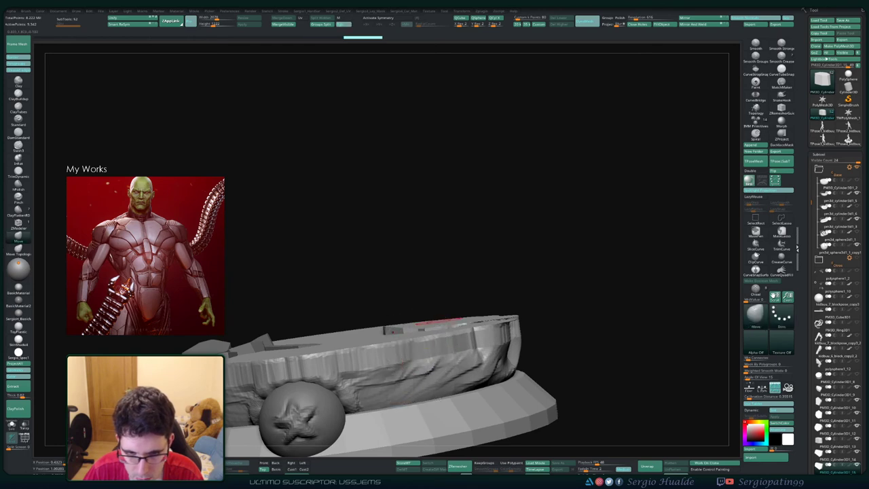
mouse_move(440, 322)
right_mouse_down("ctrl")
mouse_move(417, 341)
mouse_move(430, 343)
right_mouse_up("ctrl")
- Show the character's legs and clothing, then move the stone beside the other boot and adjust its height against the base
key("alt+s")
key("alt+s")
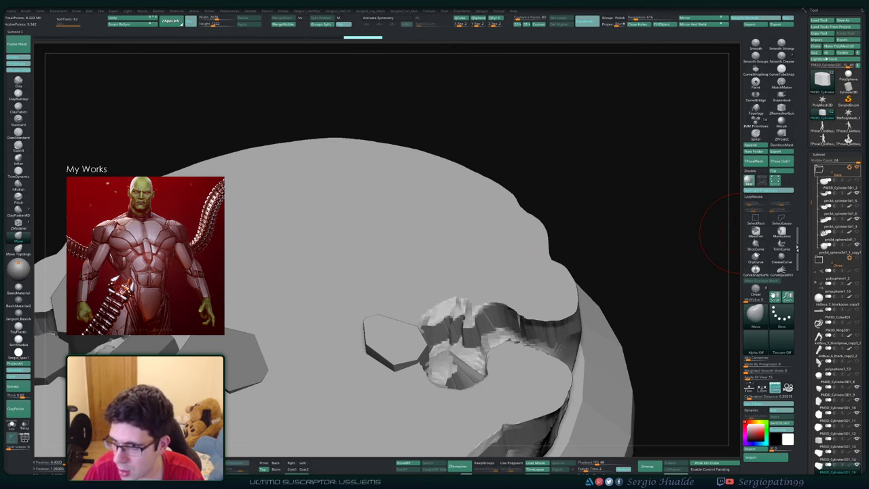
left_click_drag(812, 203, 812, 163)
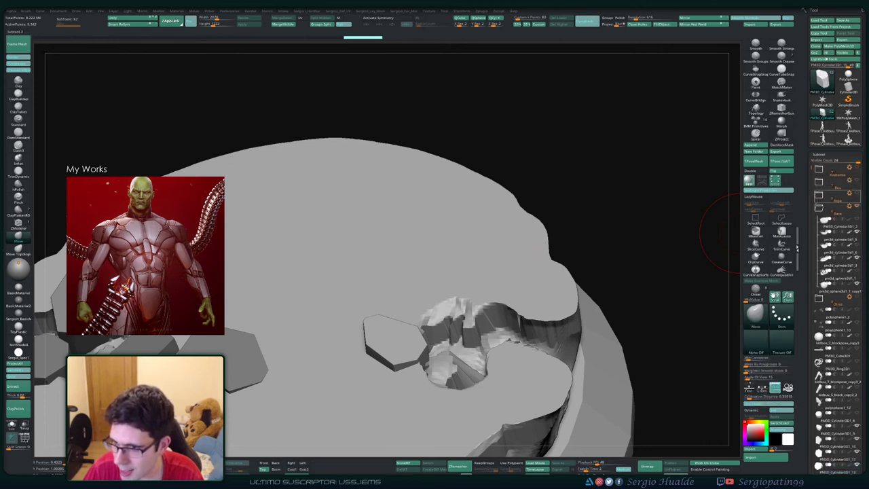
left_click(857, 194)
right_click_drag(481, 353, 409, 307, "ctrl")
key("w")
left_click_drag(401, 362, 459, 364)
right_click_drag(459, 327, 486, 380)
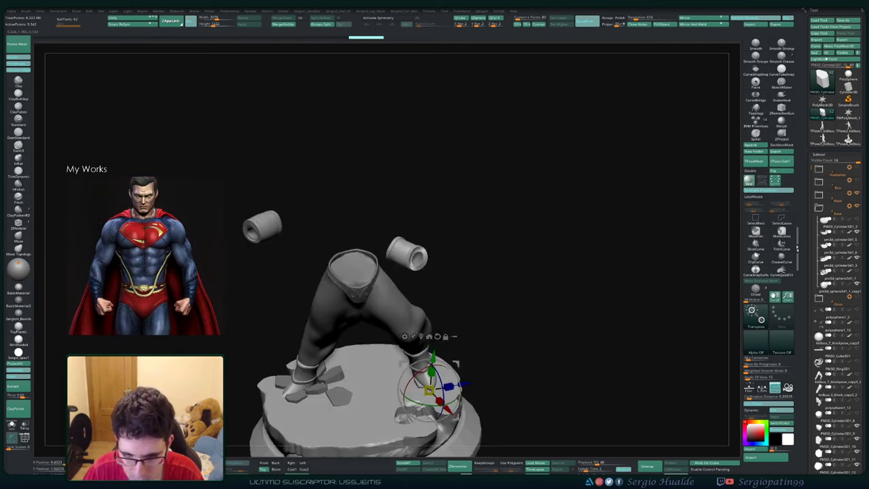
right_click_drag(435, 387, 425, 364, "ctrl")
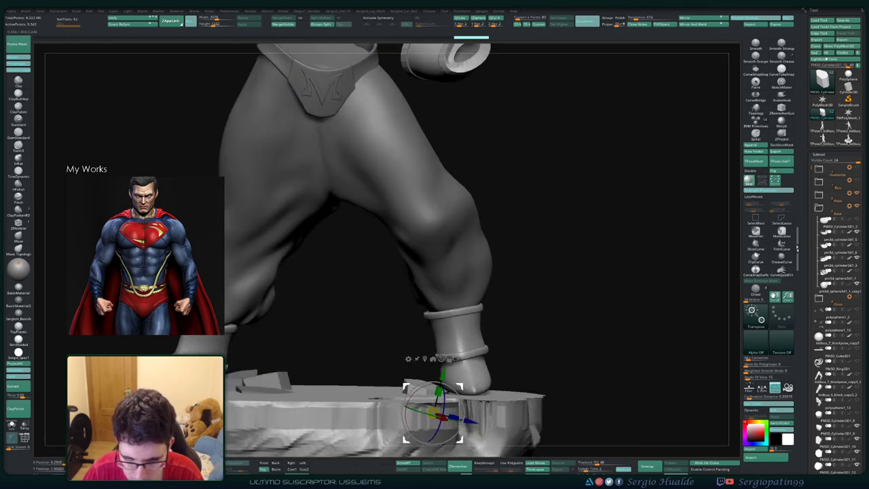
left_click_drag(442, 377, 442, 382)
key("q")
- Duplicate the stone beside the boot and place the tilted copy between the boot and the second hole
right_click_drag(441, 381, 445, 326, "ctrl")
mouse_move(445, 326)
right_mouse_down()
mouse_move(480, 361)
mouse_move(470, 322)
mouse_move(475, 356)
mouse_move(414, 343)
mouse_move(433, 352)
mouse_move(401, 387)
mouse_move(442, 293)
right_mouse_up()
key("w")
key("shift+t")
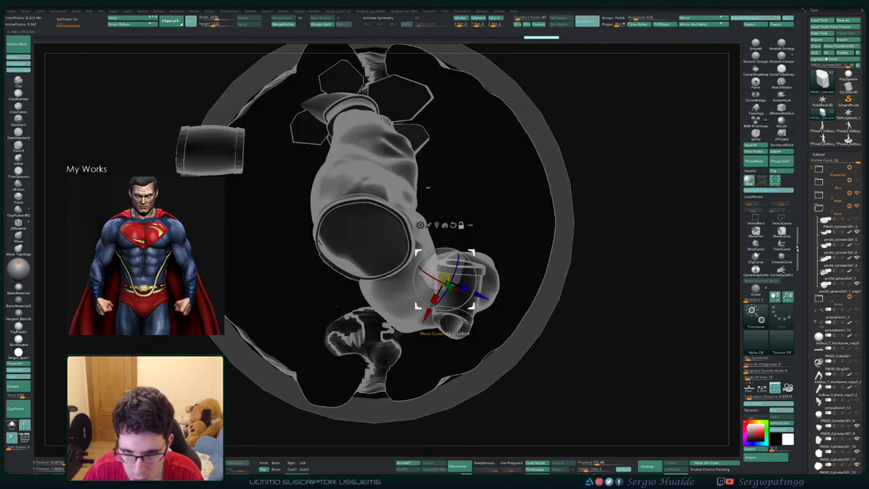
key("ctrl+shift+d")
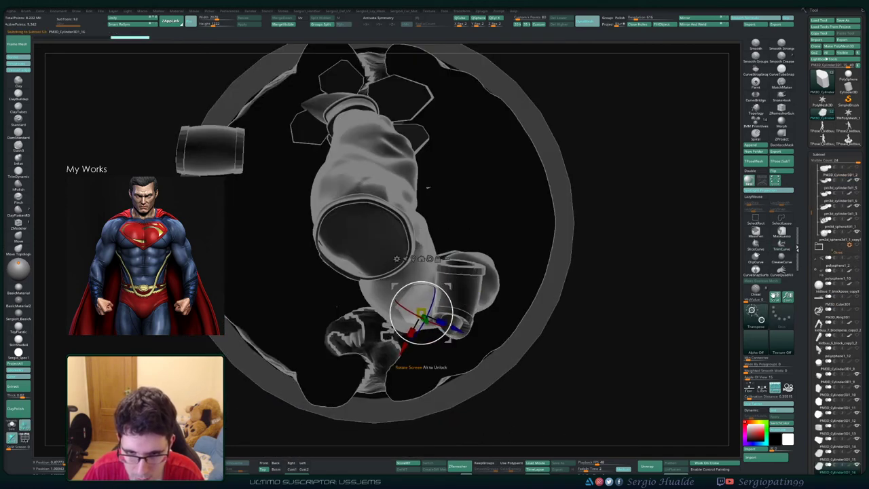
right_click_drag(428, 187, 438, 52)
key("shift+t")
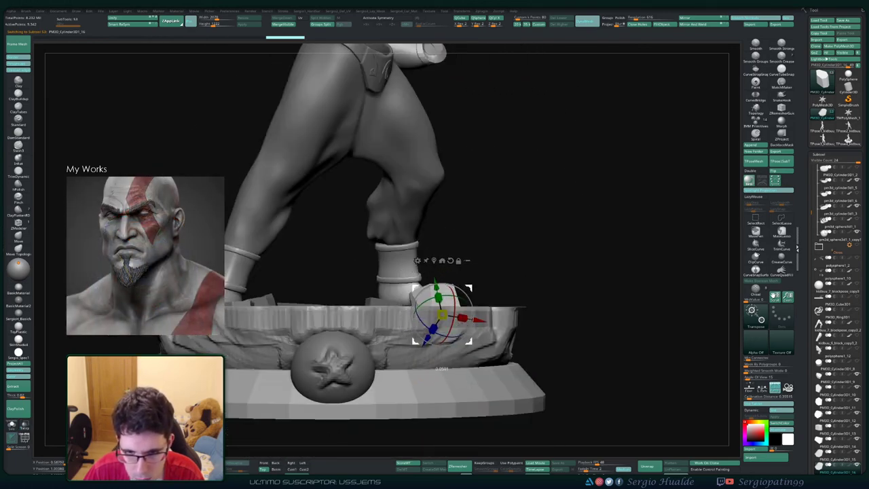
right_click_drag(523, 261, 445, 305)
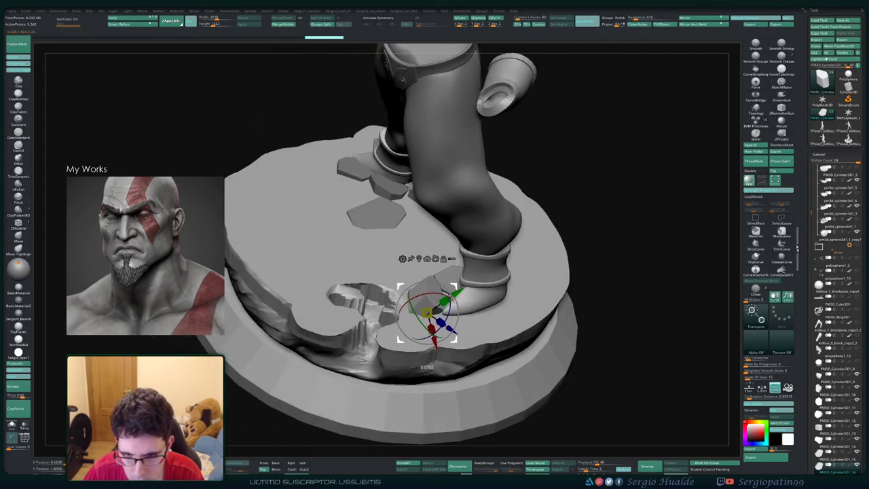
right_click_drag(449, 245, 453, 291)
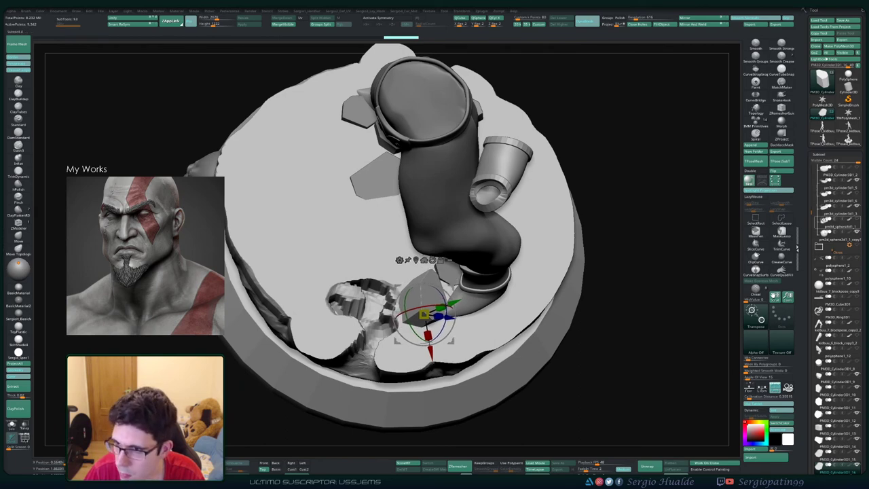
- Hide the legs and clothing, and trim the new stone's edge facing its neighbour and its rim-facing edges with TrimCurve
scroll(836, 217, "up", 4)
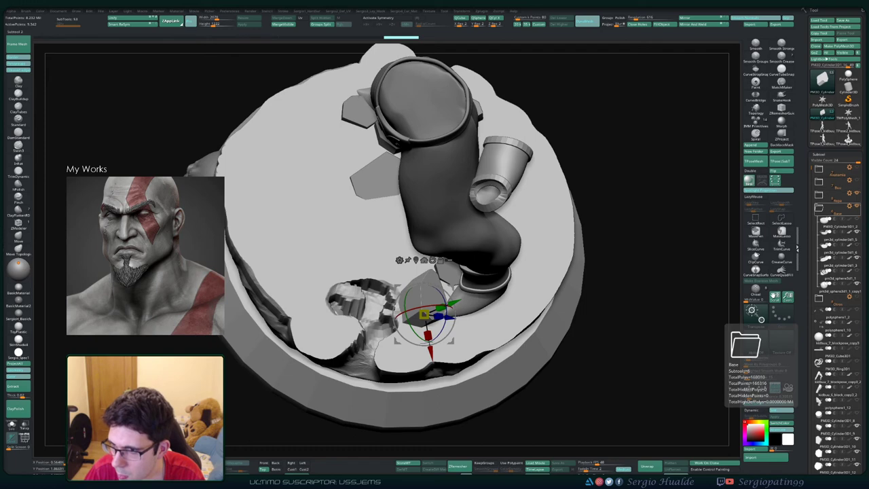
left_click(857, 193)
mouse_move(470, 170)
right_mouse_down()
mouse_move(477, 188)
mouse_move(433, 180)
right_mouse_up()
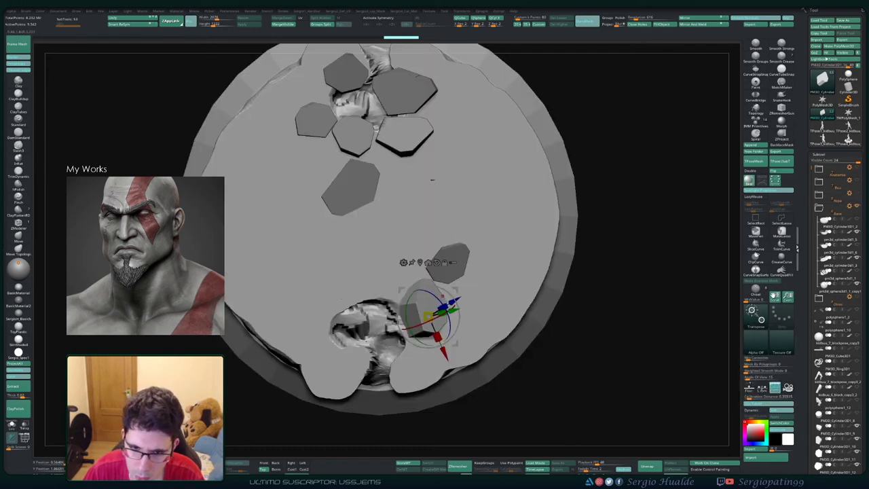
mouse_move(445, 298)
right_mouse_down()
mouse_move(396, 291)
mouse_move(407, 294)
right_mouse_up()
key("q")
left_click_drag(429, 282, 467, 282, "ctrl+shift")
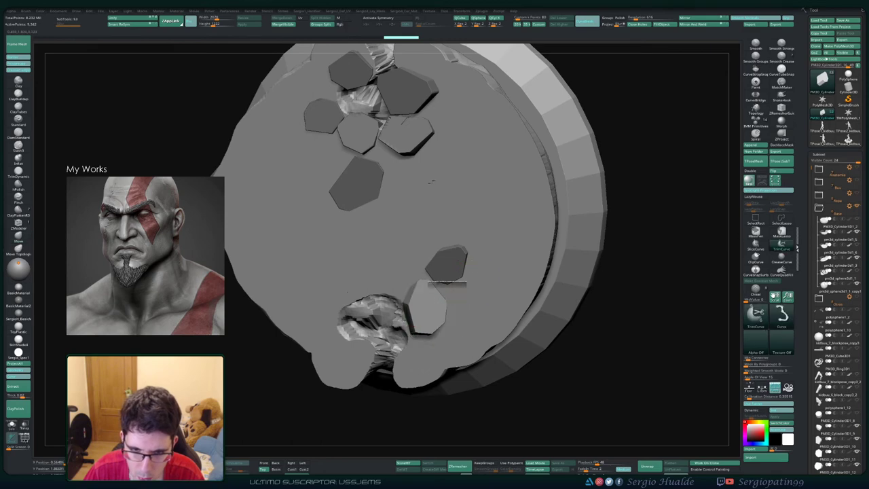
mouse_move(394, 290)
left_mouse_down("ctrl+shift")
mouse_move(480, 281)
mouse_move(481, 296)
left_mouse_up("ctrl+shift")
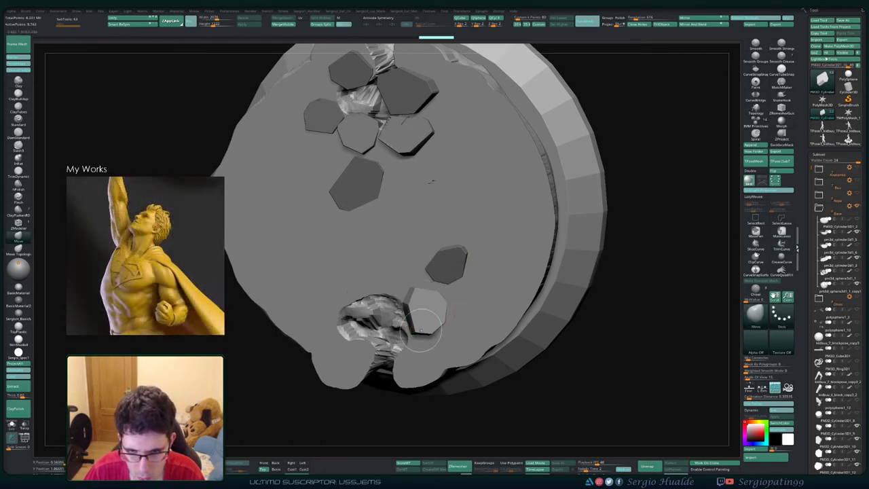
mouse_move(409, 333)
left_mouse_down("ctrl+shift")
mouse_move(451, 366)
mouse_move(332, 236)
mouse_move(433, 398)
mouse_move(456, 369)
left_mouse_up("ctrl+shift")
right_click_drag(431, 181, 436, 174)
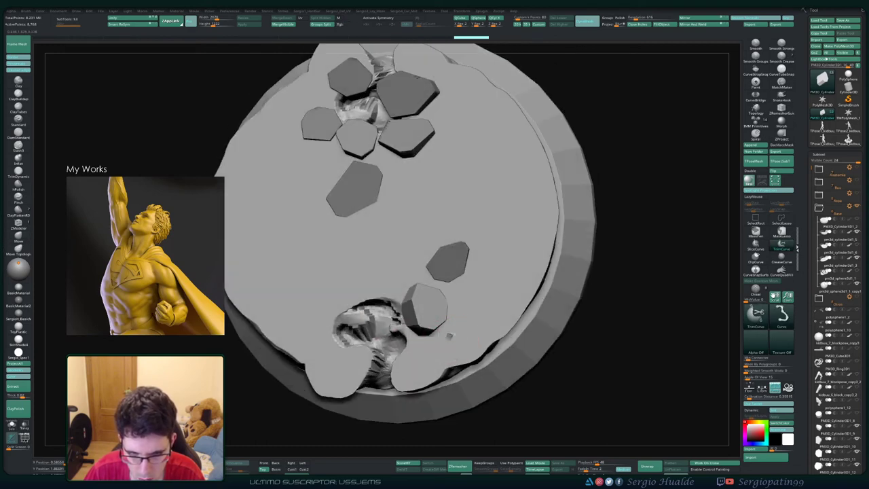
mouse_move(452, 337)
left_mouse_down("ctrl+shift")
mouse_move(389, 312)
mouse_move(390, 320)
left_mouse_up("ctrl+shift")
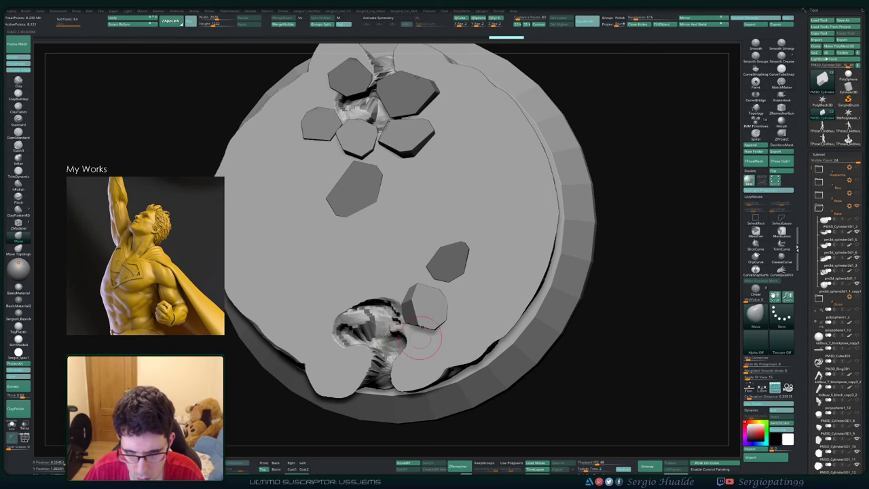
- Adjust the trimmed stone's tilt and placement between the second hole and the neighbouring stone
right_click_drag(422, 327, 400, 280)
key("w")
right_click_drag(601, 73, 563, 92)
left_click_drag(470, 288, 475, 281)
mouse_move(439, 196)
right_mouse_down()
mouse_move(481, 191)
mouse_move(438, 219)
mouse_move(435, 187)
mouse_move(454, 156)
mouse_move(441, 143)
mouse_move(438, 194)
right_mouse_up()
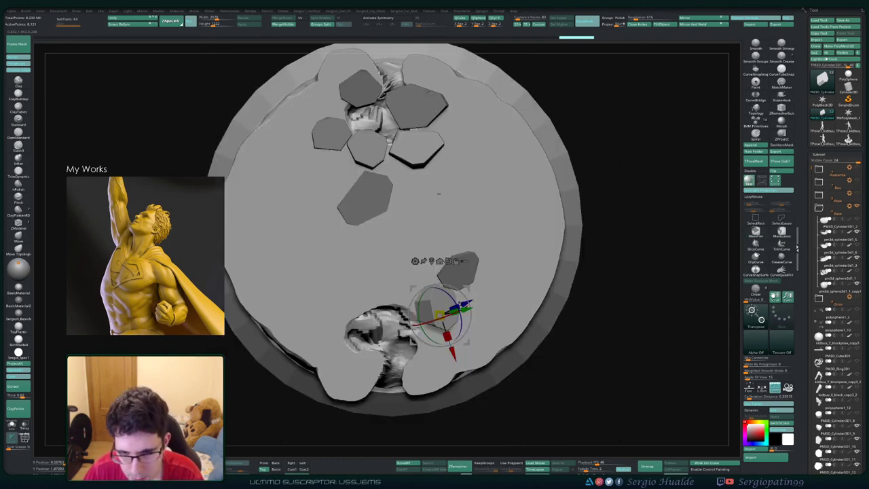
- Duplicate the stone, place a rotated, enlarged copy near the base's rim, and trim one side of it with TrimCurve
key("ctrl+shift+d")
left_click_drag(467, 343, 486, 311)
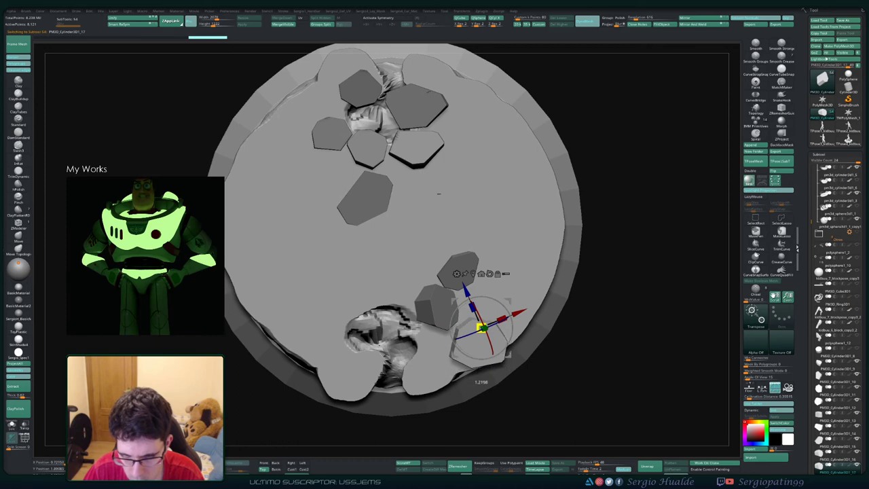
right_click_drag(495, 337, 456, 310, "alt")
key("q")
left_click_drag(467, 371, 461, 274, "ctrl+shift")
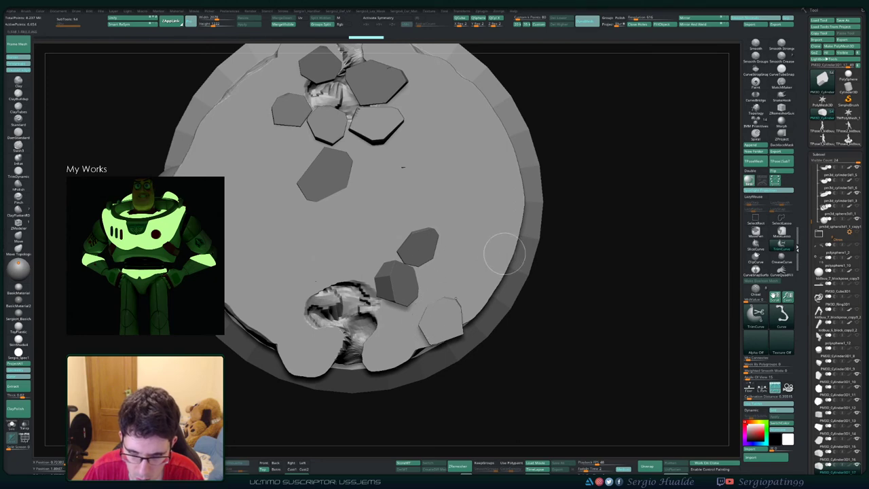
- Tilt the trimmed stone near the base's rim and fine-tune its rotation and placement against the ground surface
right_click_drag(476, 346, 413, 305)
key("w")
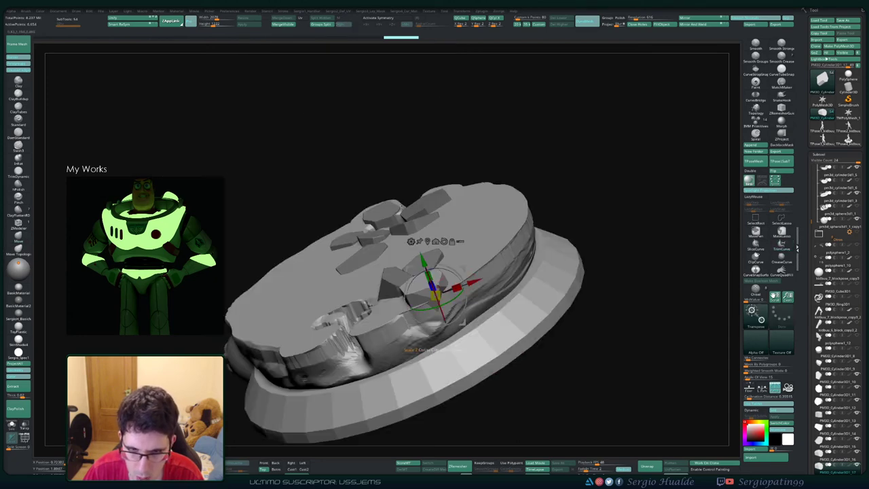
right_click_drag(410, 384, 458, 336)
left_click_drag(444, 253, 454, 276)
right_click_drag(374, 272, 434, 299)
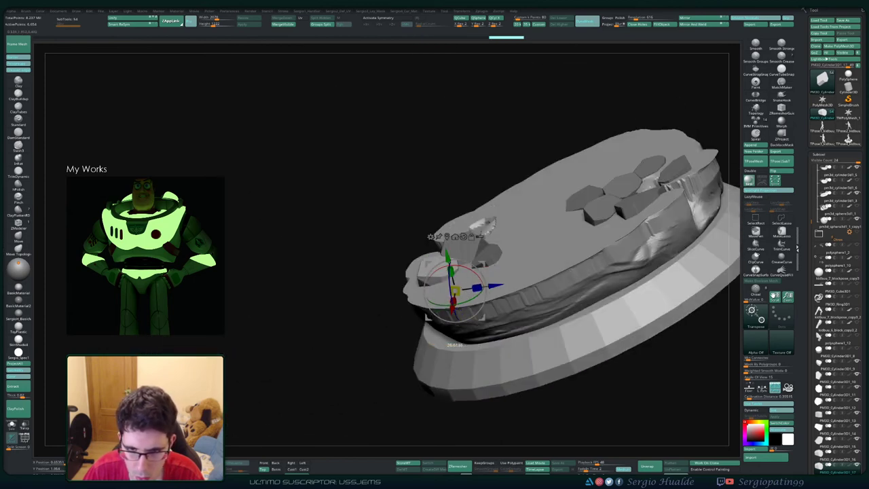
right_click_drag(428, 299, 431, 271)
left_click_drag(415, 276, 417, 276)
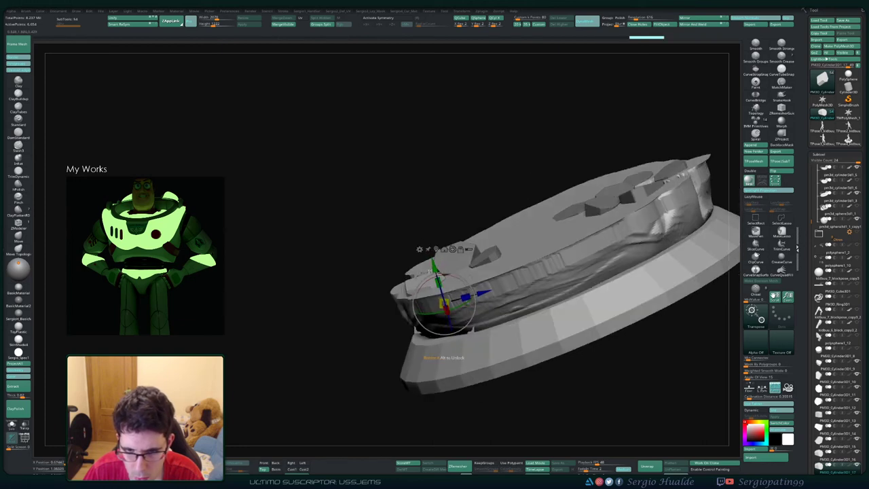
left_click_drag(469, 284, 467, 282)
mouse_move(455, 280)
right_mouse_down()
mouse_move(441, 305)
mouse_move(440, 265)
mouse_move(426, 288)
mouse_move(430, 331)
right_mouse_up()
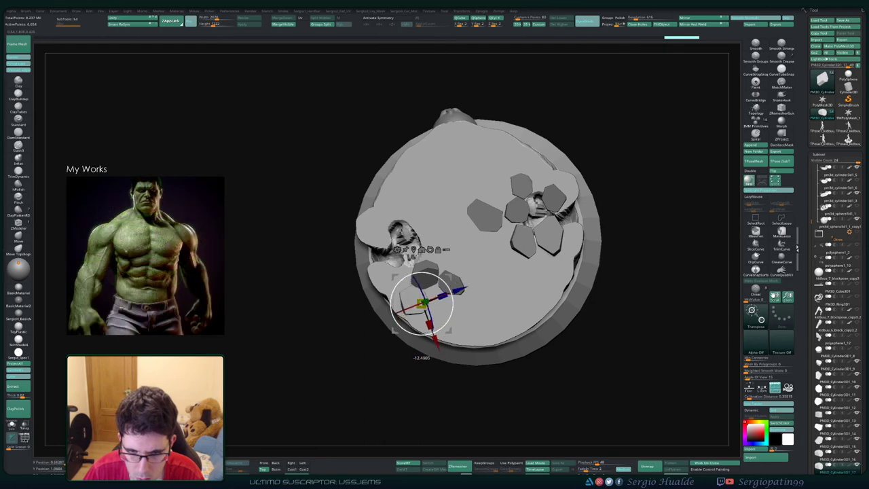
left_click_drag(429, 332, 445, 328)
mouse_move(431, 333)
right_mouse_down()
mouse_move(421, 291)
mouse_move(435, 286)
right_mouse_up()
- Show the legs and clothing again and check the boots against the surrounding stones from several sides
key("q")
mouse_move(435, 286)
right_mouse_down("ctrl")
mouse_move(438, 262)
mouse_move(473, 302)
mouse_move(499, 281)
mouse_move(486, 319)
right_mouse_up("ctrl")
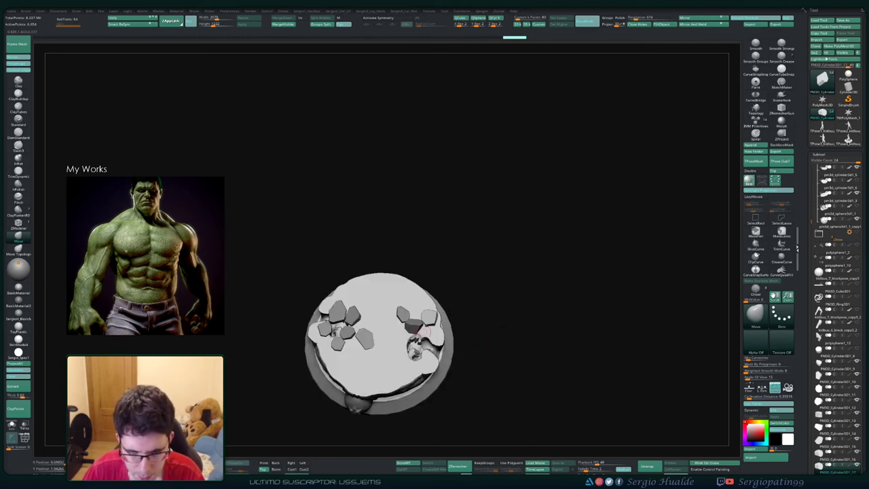
right_click_drag(422, 299, 418, 345, "ctrl")
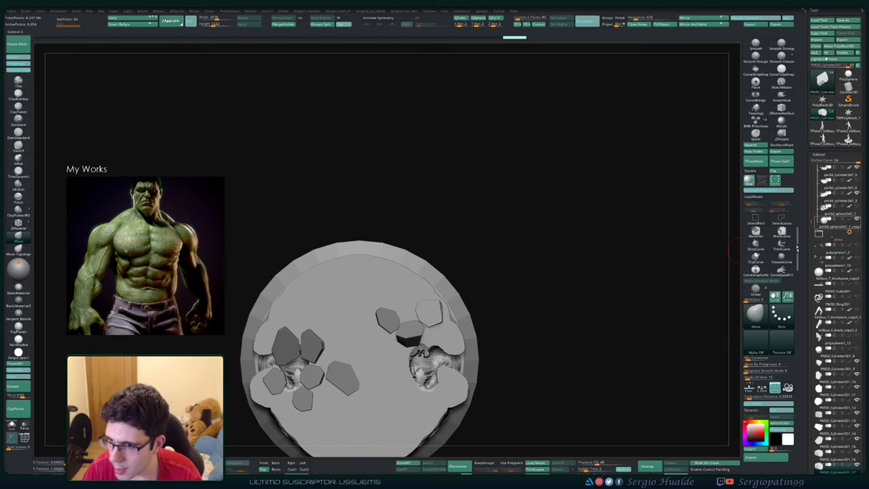
left_click_drag(813, 219, 813, 173)
left_click(857, 181)
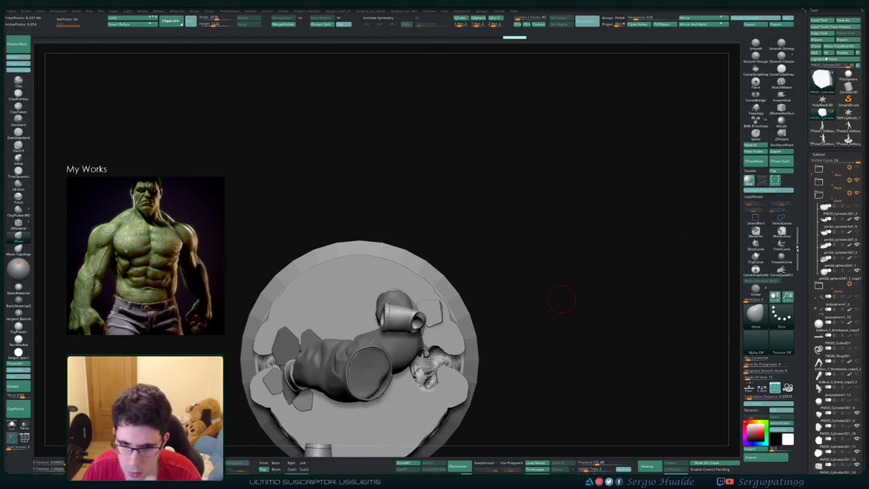
left_click_drag(561, 301, 554, 340, "alt")
left_click_drag(553, 339, 642, 299)
right_click_drag(468, 258, 438, 305)
right_click_drag(438, 305, 496, 322)
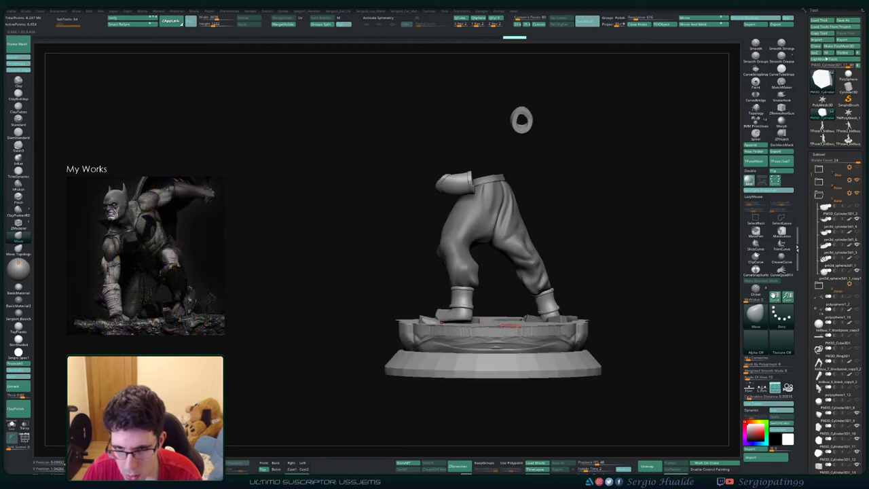
right_click_drag(442, 322, 469, 331)
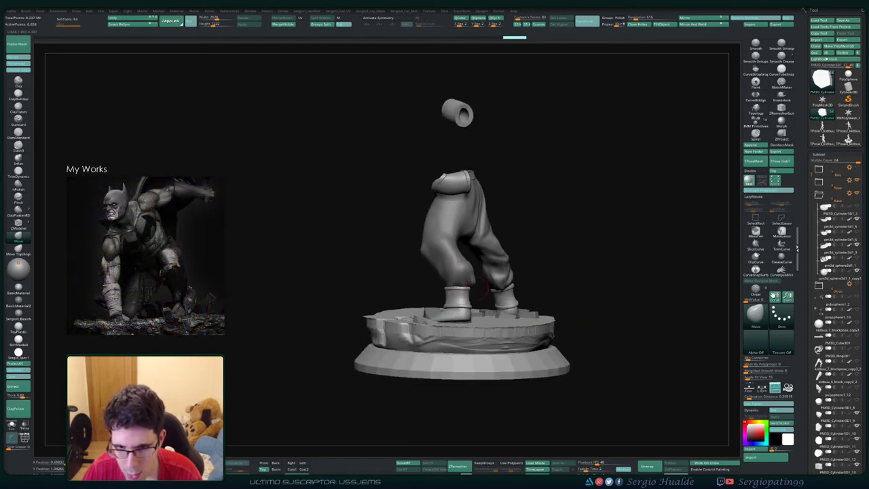
mouse_move(483, 288)
right_mouse_down()
mouse_move(416, 305)
mouse_move(333, 288)
mouse_move(367, 295)
right_mouse_up()
right_click_drag(437, 301, 333, 313)
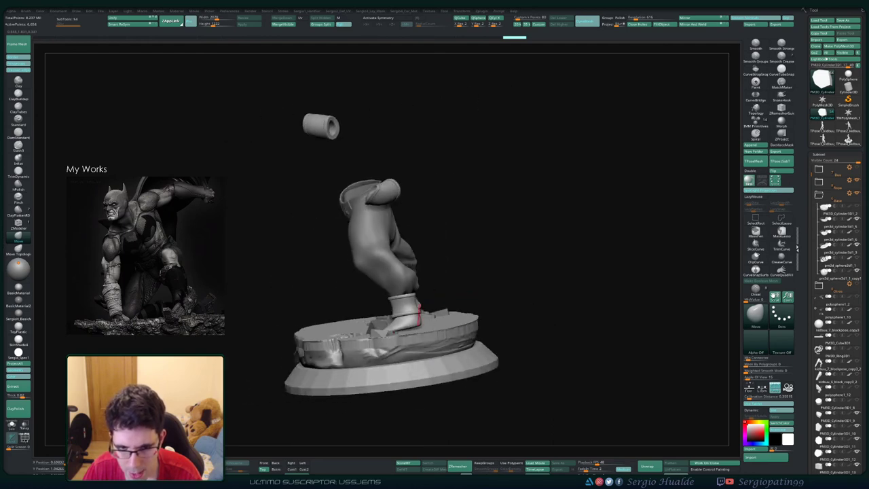
- Lower the boots' subdivision level and adjust the boot beside the stones with the Move brush, undoing the last stroke
mouse_move(419, 315)
right_mouse_down("alt")
mouse_move(449, 300)
mouse_move(435, 325)
mouse_move(449, 318)
right_mouse_up("alt")
left_click(446, 302, "alt")
left_click_drag(451, 320, 470, 320)
right_click_drag(490, 322, 460, 303)
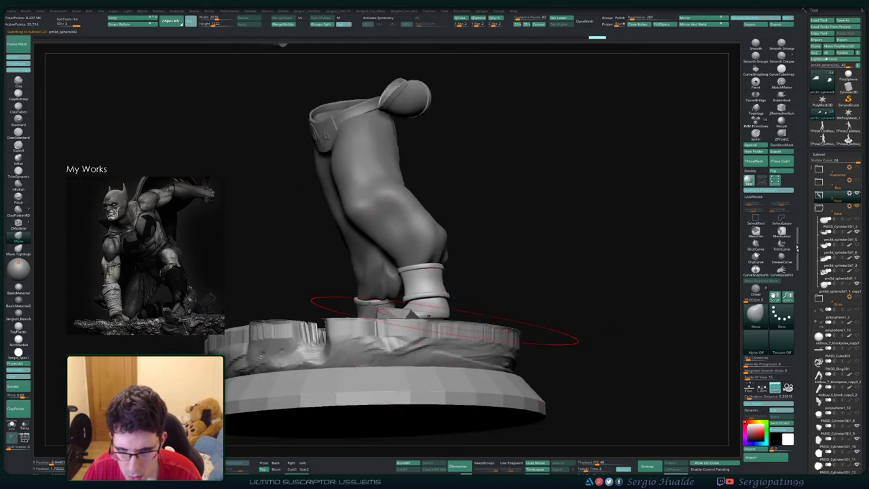
key("shift+d")
key("shift+d")
left_click_drag(442, 319, 442, 317)
mouse_move(442, 316)
right_mouse_down()
mouse_move(446, 324)
mouse_move(439, 313)
right_mouse_up()
left_click_drag(441, 317, 411, 307)
key("ctrl+z")
key("alt+s")
key("alt+s")
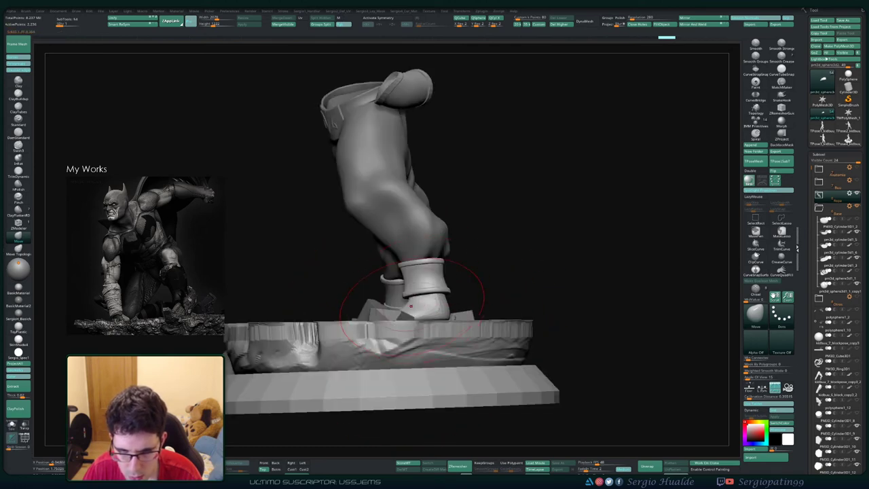
- Nudge the boot's cuff and the trouser leg above it into shape with the Move brush
left_click(433, 289, "alt")
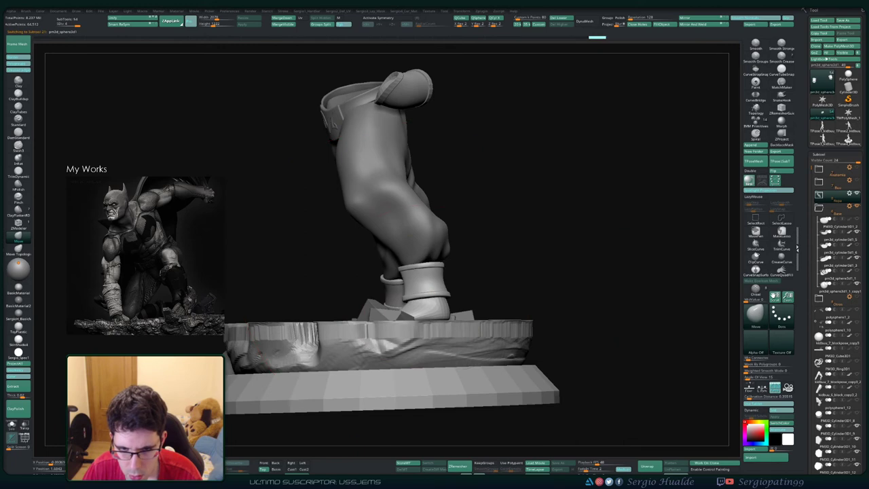
right_click_drag(435, 296, 425, 293)
left_click_drag(405, 277, 409, 277)
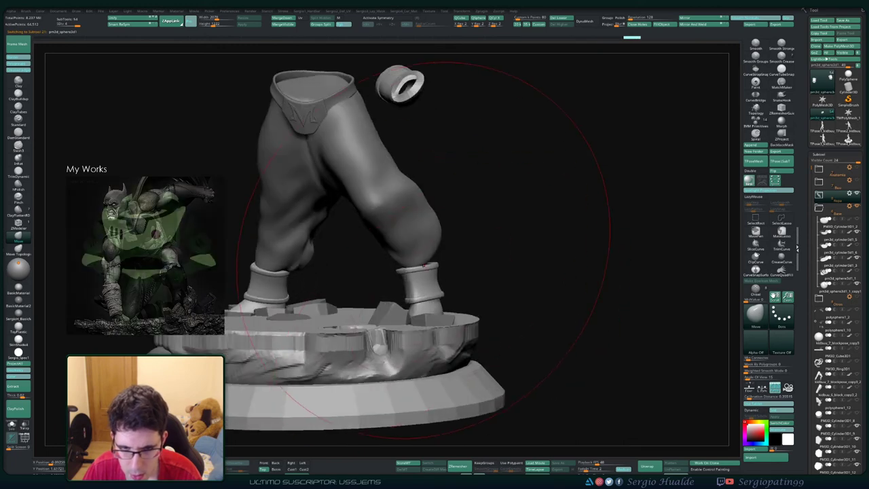
left_click(425, 241, "alt")
left_click_drag(416, 234, 411, 238)
mouse_move(476, 239)
right_mouse_down()
mouse_move(434, 246)
mouse_move(448, 266)
right_mouse_up()
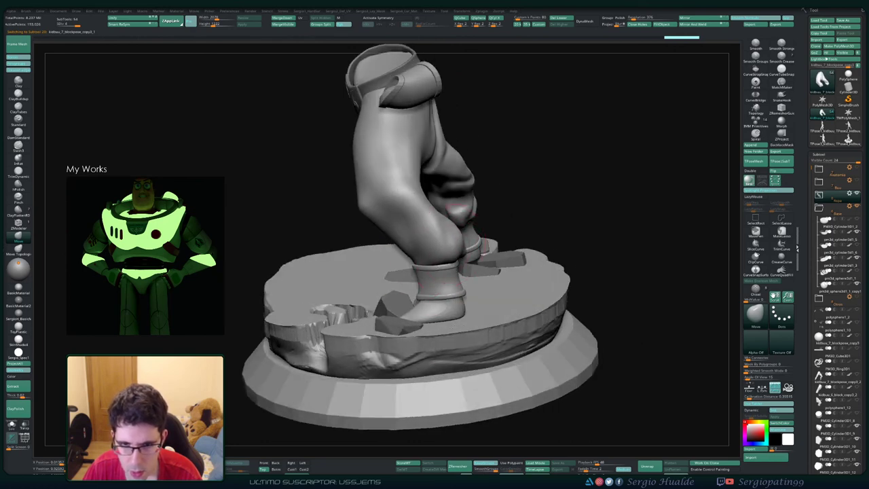
mouse_move(453, 248)
right_mouse_down()
mouse_move(491, 235)
mouse_move(494, 251)
right_mouse_up()
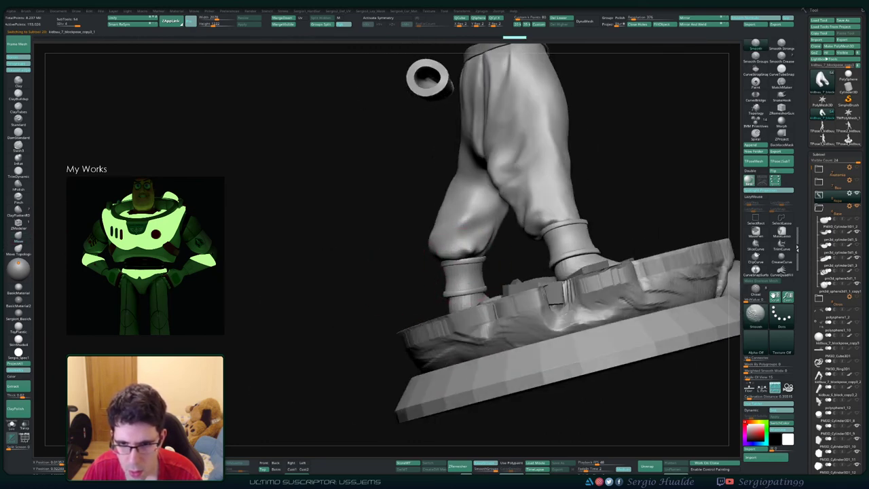
left_click_drag(466, 300, 470, 298, "shift")
right_click_drag(470, 299, 509, 288)
mouse_move(510, 288)
right_mouse_down("ctrl")
mouse_move(506, 238)
mouse_move(469, 238)
right_mouse_up("ctrl")
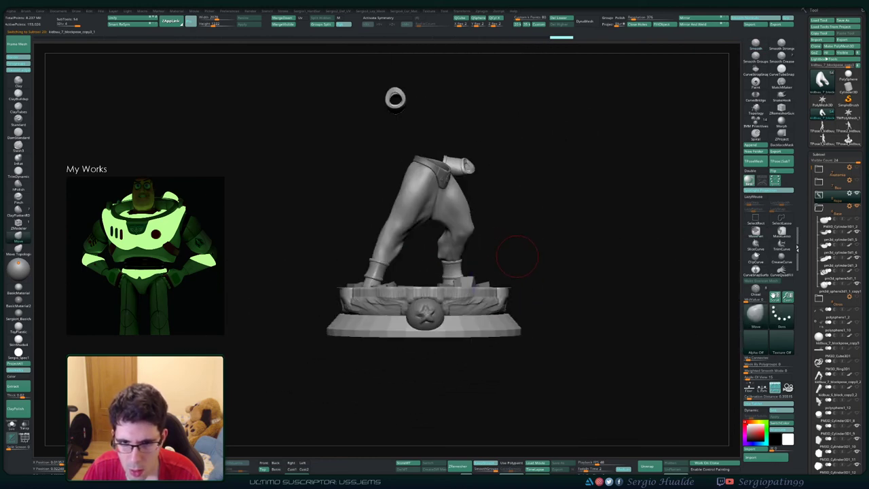
- Reshape the trousers' waist edge where it meets the inside of the belt with the Move brush
mouse_move(518, 256)
right_mouse_down()
mouse_move(522, 277)
mouse_move(550, 283)
mouse_move(462, 254)
mouse_move(501, 252)
mouse_move(514, 268)
mouse_move(500, 313)
mouse_move(524, 304)
mouse_move(509, 375)
right_mouse_up()
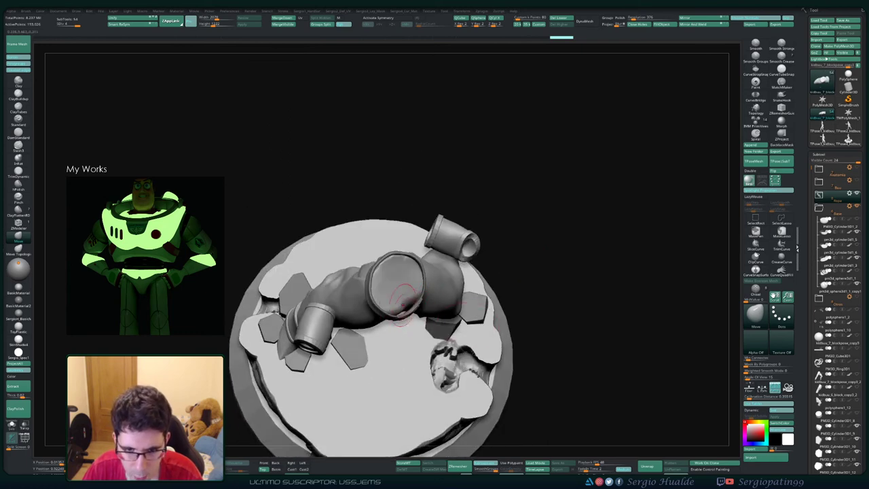
right_click_drag(402, 305, 407, 320, "ctrl")
mouse_move(404, 319)
left_mouse_down()
mouse_move(410, 328)
mouse_move(417, 321)
mouse_move(411, 319)
left_mouse_up()
left_click_drag(400, 313, 387, 315)
left_click_drag(386, 314, 386, 322)
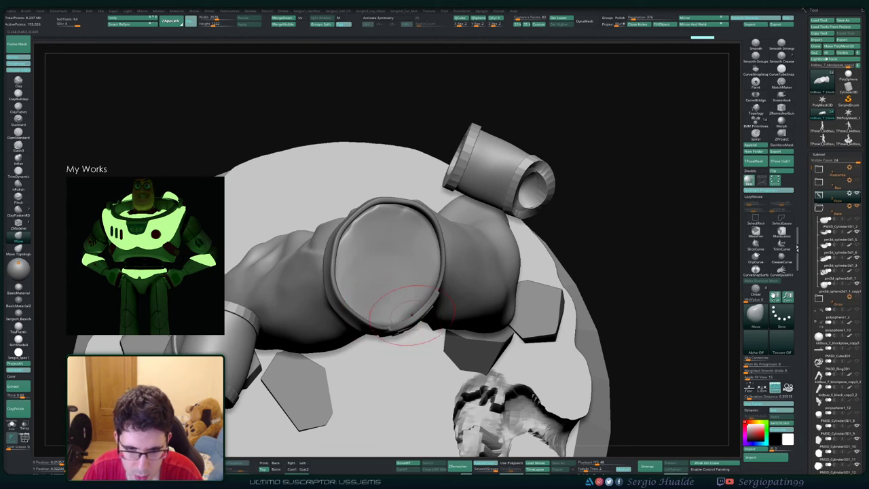
right_click_drag(412, 315, 417, 306)
left_click_drag(427, 282, 429, 285)
right_click_drag(429, 286, 433, 259)
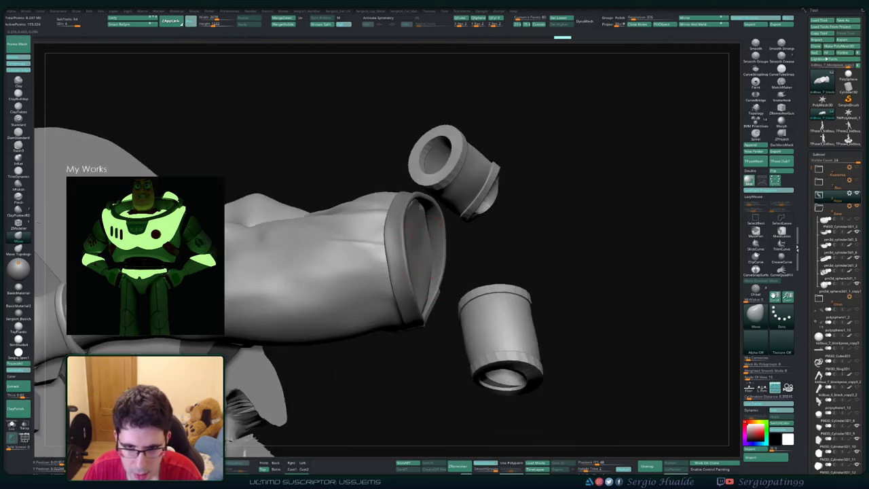
left_click_drag(422, 234, 426, 227)
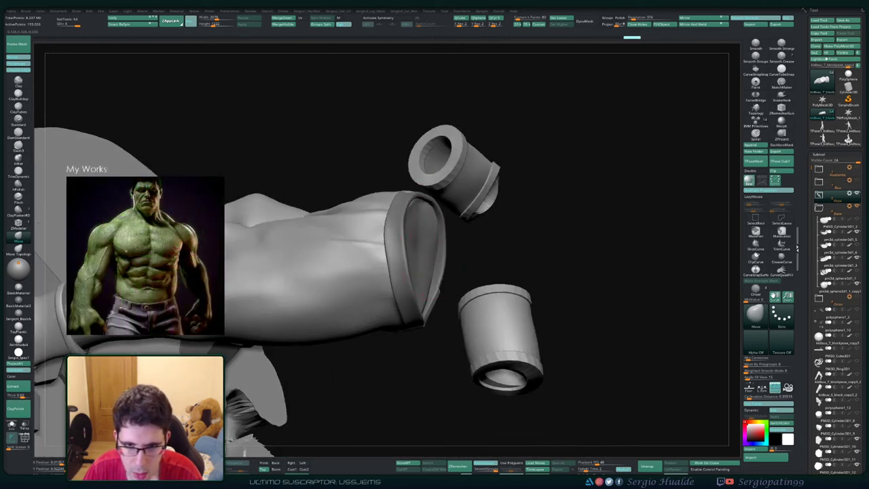
key("ctrl+shift+z")
key("ctrl+shift+z")
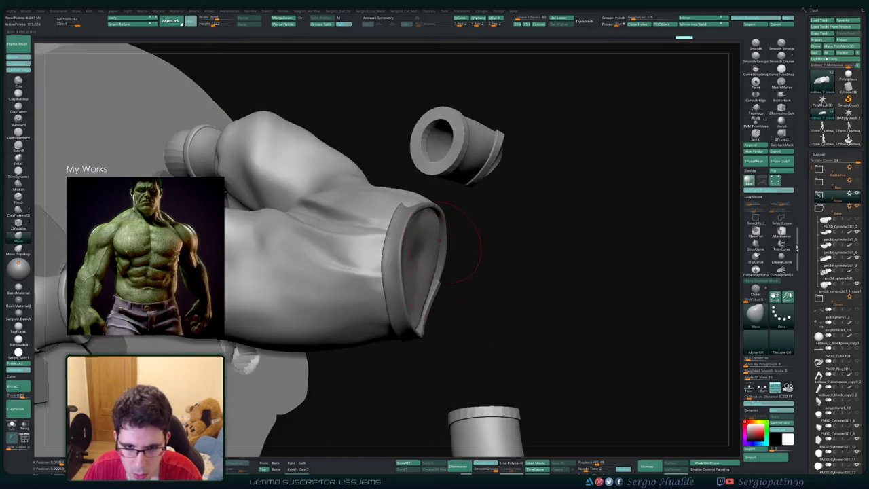
- Build up the trousers' top surface inside the belt with the Clay brush, and return to the Move brush
right_click_drag(435, 276, 412, 273)
key("b")
key("c")
key("l")
left_click_drag(401, 258, 406, 277)
right_click_drag(411, 264, 357, 253)
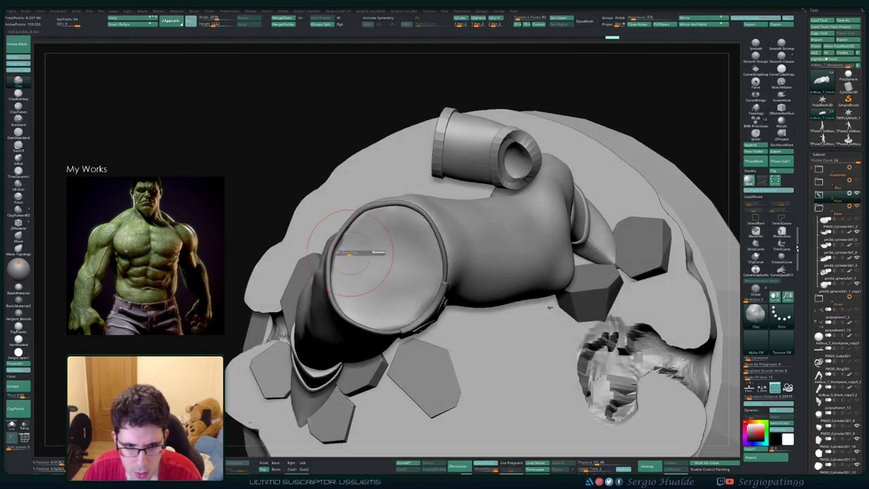
left_click_drag(349, 258, 345, 251)
key("b")
key("m")
key("v")
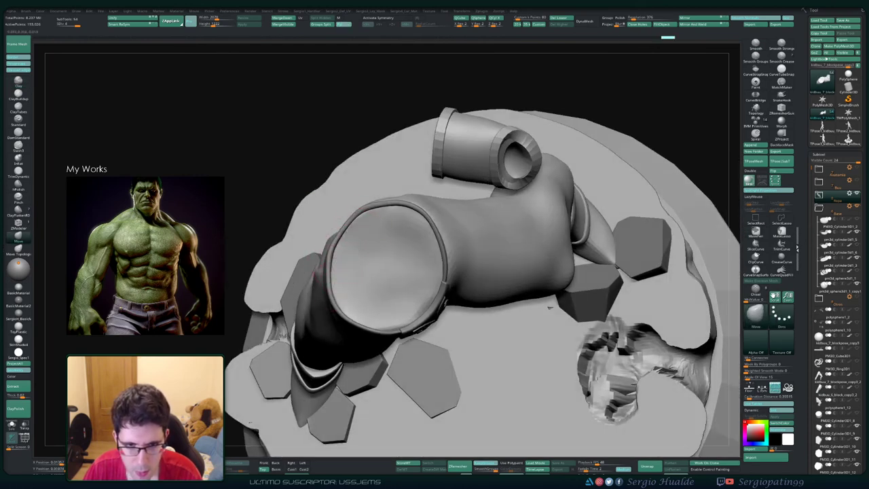
- Build up the hip directly below the belt, from beside the buckle around the side, with the Clay brush
right_click_drag(551, 308, 489, 204, "ctrl")
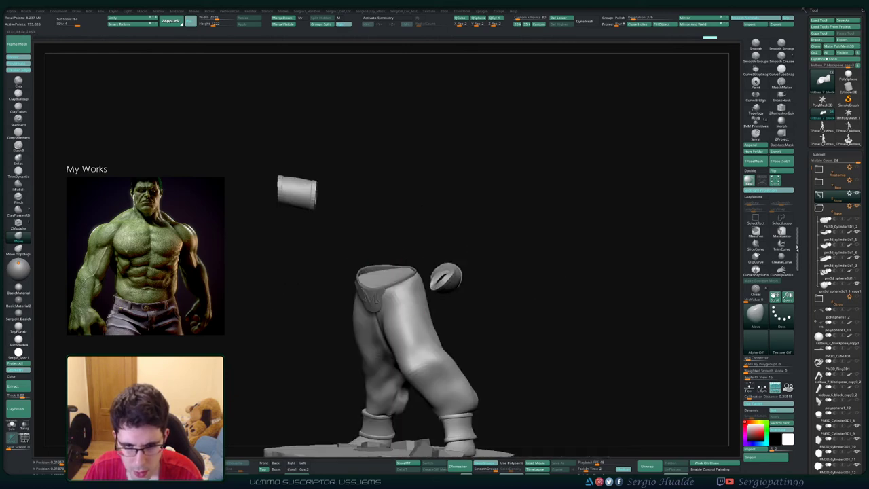
mouse_move(370, 224)
right_mouse_down("ctrl")
mouse_move(360, 282)
mouse_move(419, 299)
mouse_move(410, 310)
right_mouse_up("ctrl")
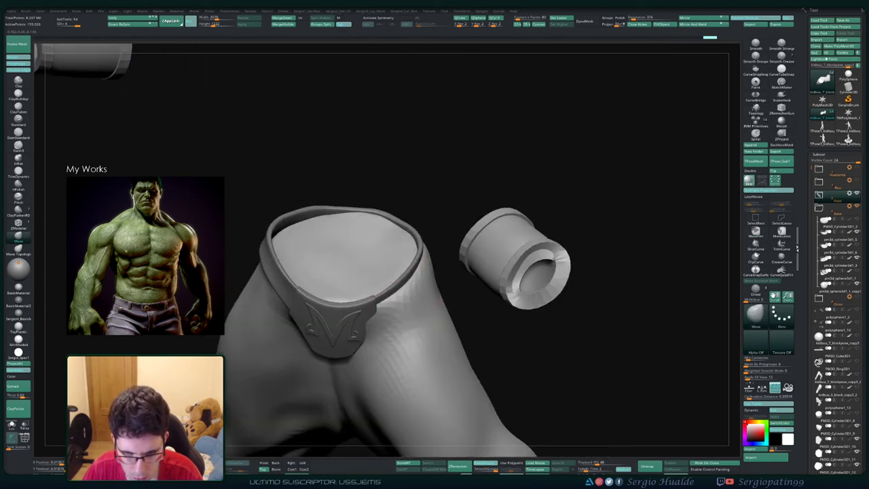
key("b")
key("c")
key("l")
mouse_move(402, 301)
left_mouse_down()
mouse_move(392, 302)
mouse_move(411, 287)
mouse_move(399, 313)
left_mouse_up()
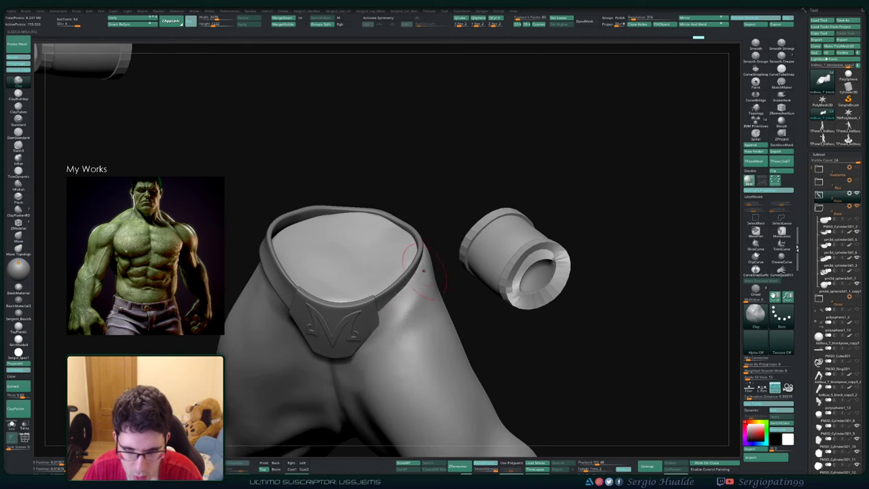
right_click_drag(424, 271, 432, 283)
left_click_drag(432, 283, 443, 266)
mouse_move(439, 235)
left_mouse_down()
mouse_move(442, 256)
mouse_move(414, 262)
left_mouse_up()
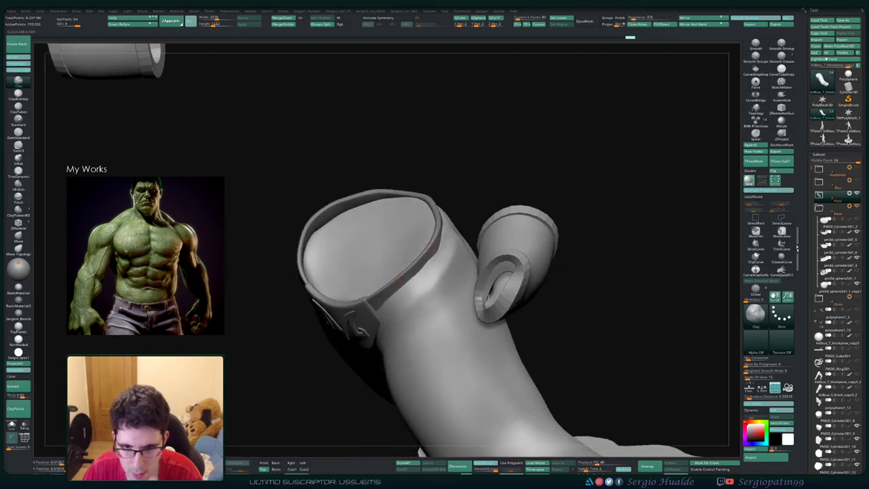
mouse_move(446, 235)
right_mouse_down()
mouse_move(400, 239)
mouse_move(422, 229)
right_mouse_up()
left_click_drag(462, 199, 450, 237)
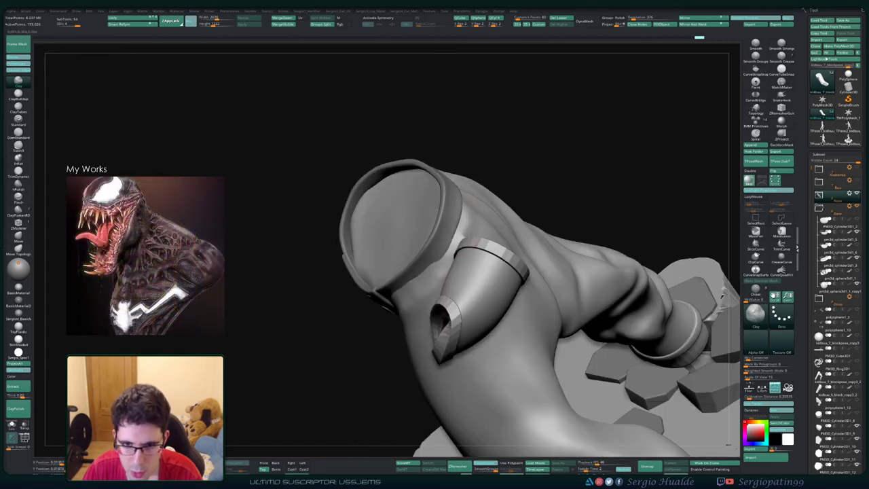
right_click_drag(426, 286, 430, 248)
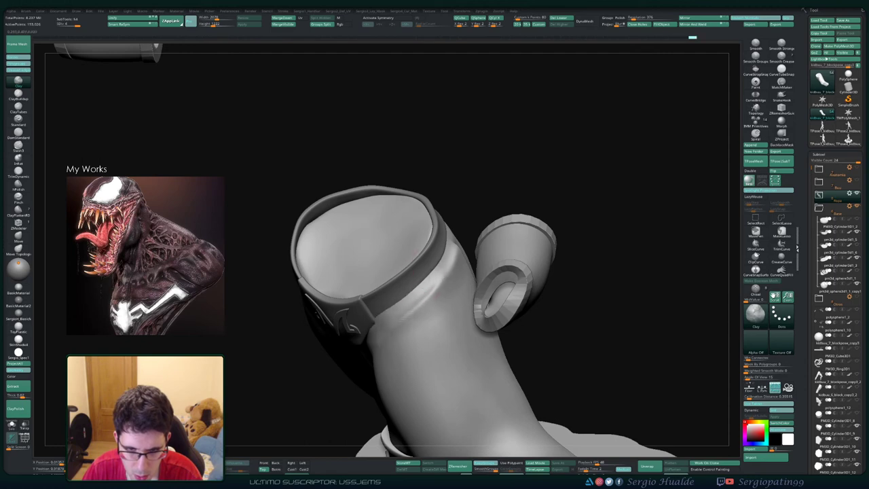
mouse_move(420, 297)
left_mouse_down()
mouse_move(450, 260)
mouse_move(422, 301)
left_mouse_up()
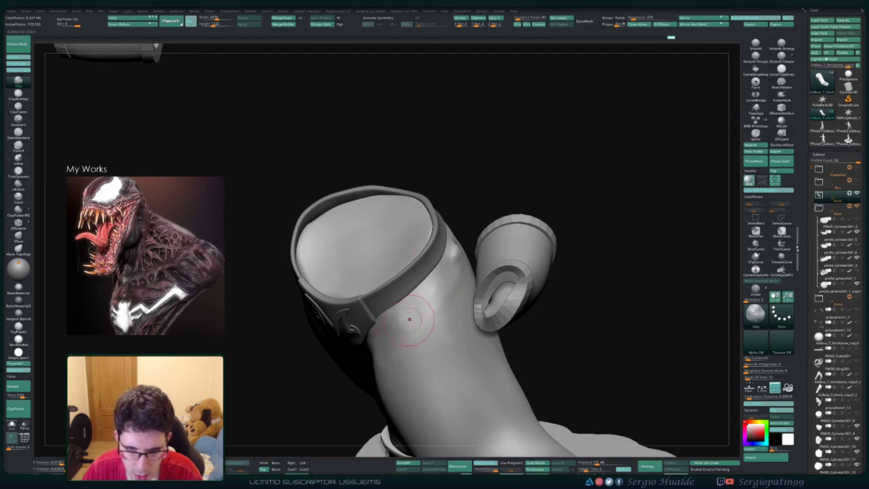
- Duplicate the stone in front of the boot and place the turned copy beside it, closer to the base's edge
mouse_move(412, 318)
right_mouse_down()
mouse_move(410, 300)
mouse_move(449, 370)
mouse_move(406, 380)
mouse_move(445, 363)
mouse_move(383, 367)
right_mouse_up()
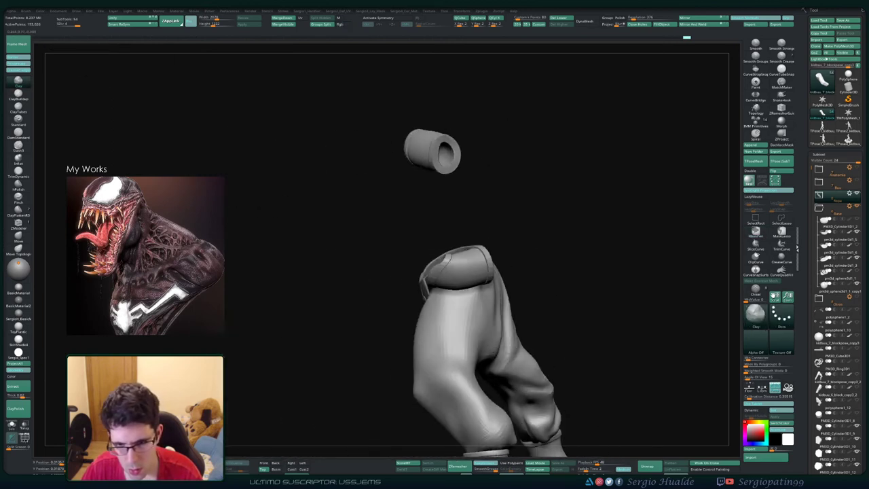
mouse_move(424, 293)
right_mouse_down()
mouse_move(412, 296)
mouse_move(407, 258)
mouse_move(435, 301)
mouse_move(445, 292)
mouse_move(453, 310)
mouse_move(443, 331)
mouse_move(415, 248)
right_mouse_up()
mouse_move(473, 262)
right_mouse_down()
mouse_move(456, 310)
mouse_move(469, 285)
mouse_move(500, 291)
mouse_move(481, 328)
mouse_move(429, 333)
right_mouse_up()
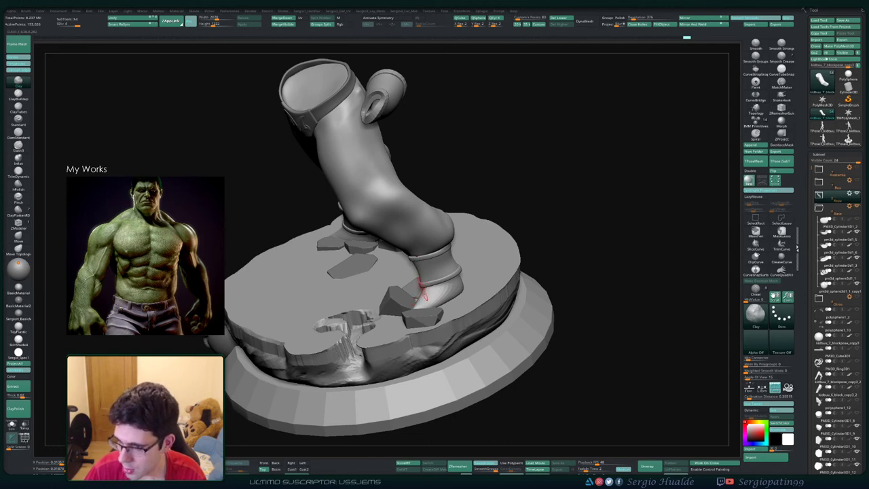
right_click_drag(584, 263, 556, 305)
left_click(430, 314, "alt")
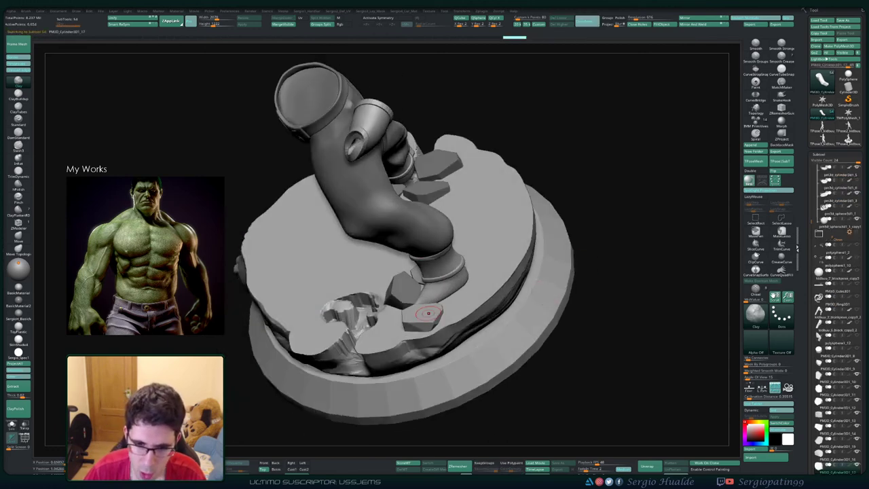
right_click_drag(445, 314, 363, 199)
key("w")
right_click_drag(413, 319, 413, 346, "ctrl")
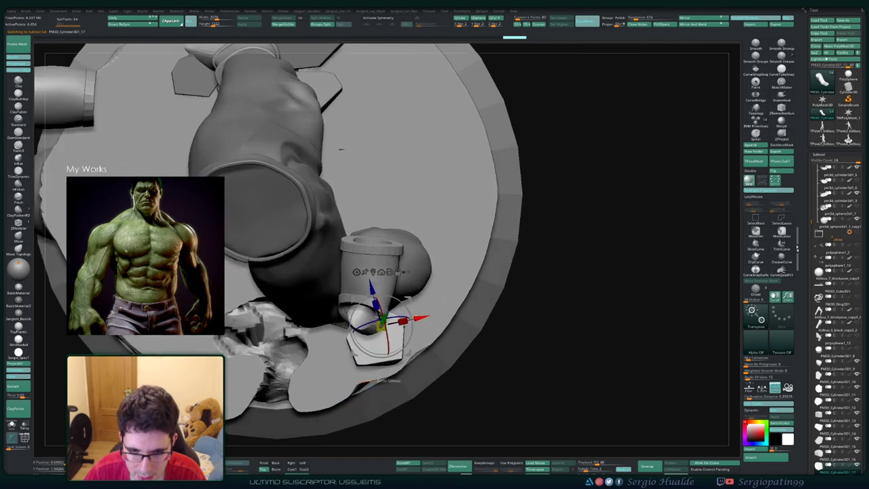
key("ctrl+shift+d")
left_click_drag(409, 350, 455, 328)
key("ctrl+shift+z")
key("ctrl+shift+z")
key("ctrl+shift+z")
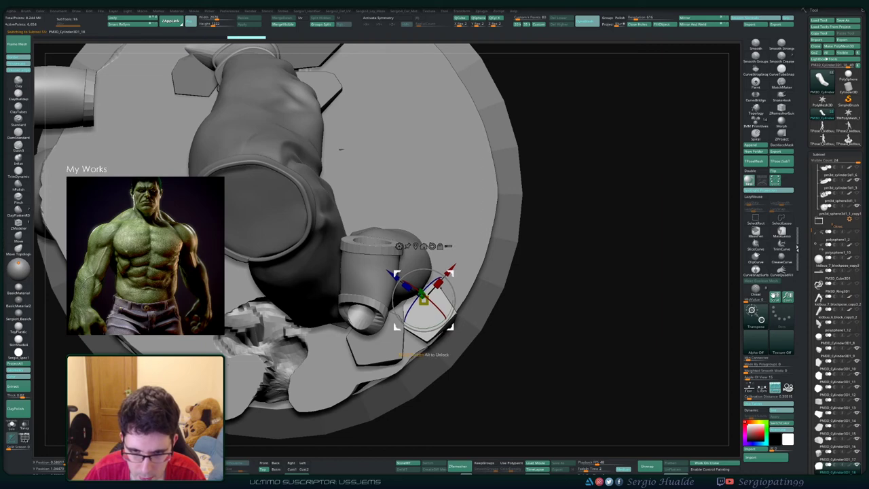
- Cut the outer side and corners off the copied stone with TrimCurve to fit it beside the boot
key("ctrl+shift+z")
key("ctrl+shift+z")
key("ctrl+shift+z")
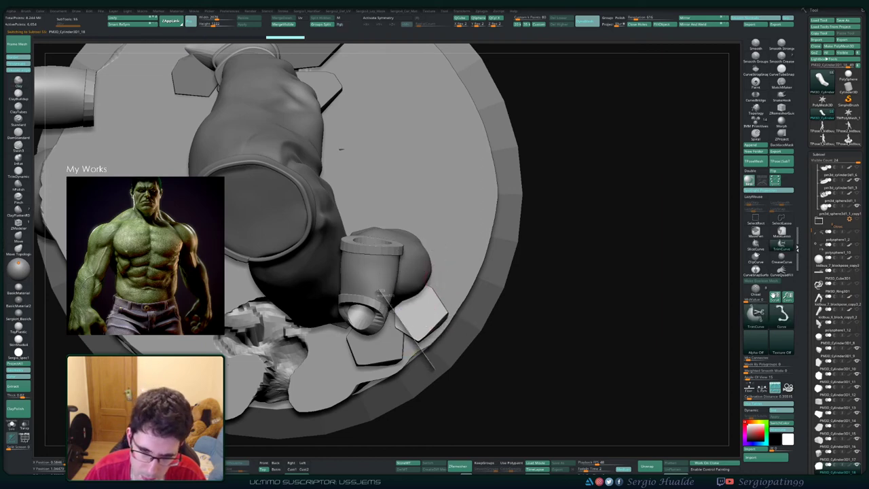
key("ctrl+shift+z")
key("ctrl+shift+z")
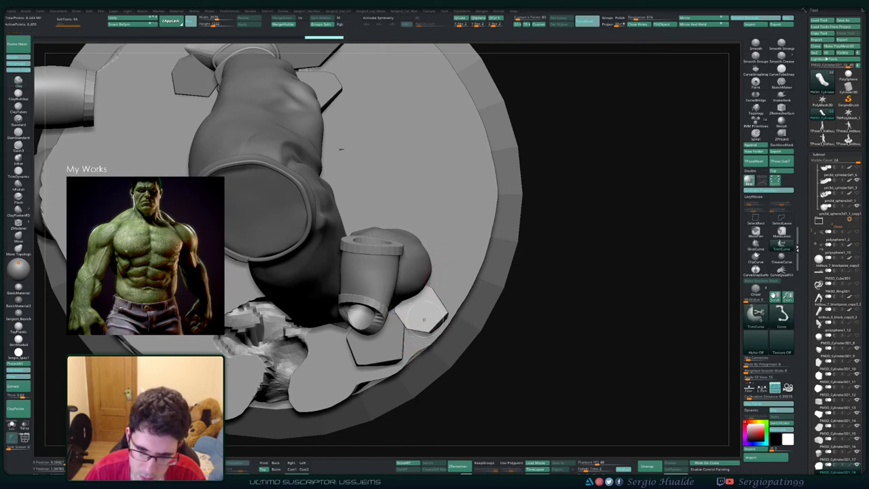
key("ctrl+shift+z")
key("ctrl+shift+z")
key("ctrl+shift+z")
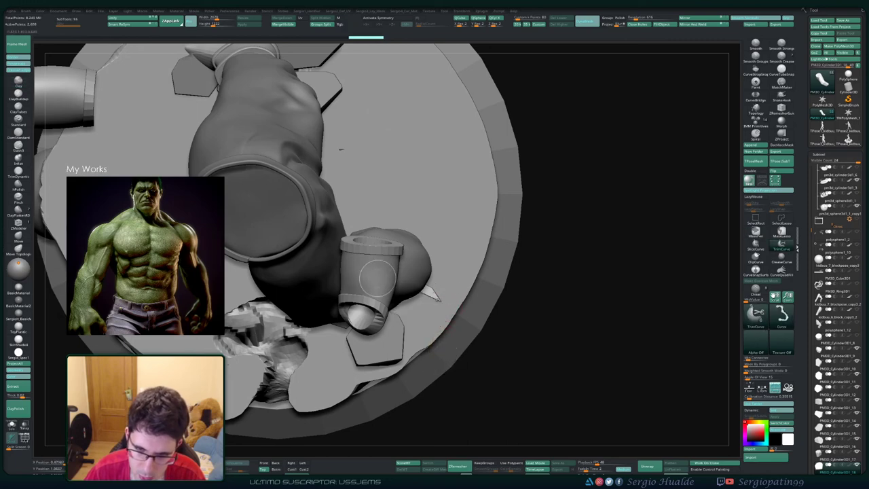
key("ctrl+shift+z")
key("ctrl+shift+z")
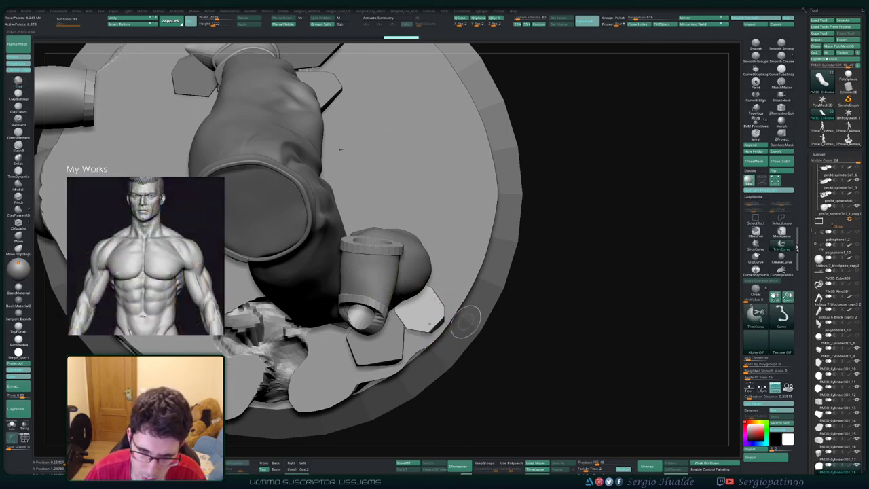
mouse_move(376, 274)
left_mouse_down("ctrl+shift")
mouse_move(483, 322)
mouse_move(510, 231)
left_mouse_up("ctrl+shift")
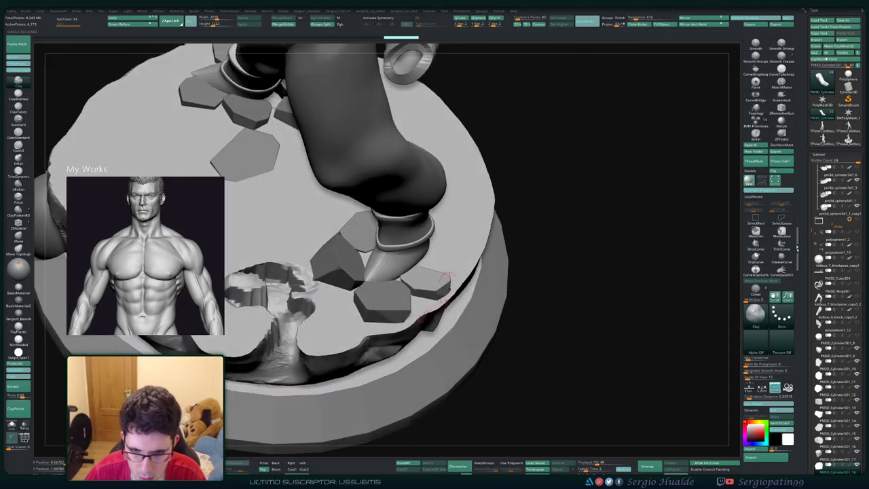
- Raise the trimmed stone beside the boot slightly out of the base's surface
key("w")
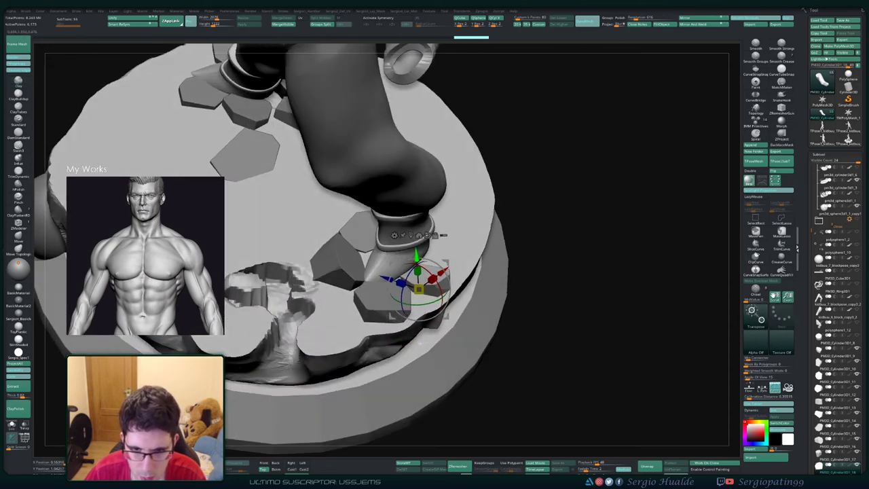
left_click_drag(416, 259, 417, 253)
key("q")
mouse_move(427, 299)
right_mouse_down()
mouse_move(394, 272)
mouse_move(394, 224)
mouse_move(406, 326)
mouse_move(418, 285)
right_mouse_up()
- Duplicate the trimmed stone and place the copy further around the boot, towards its heel along the base's edge
key("w")
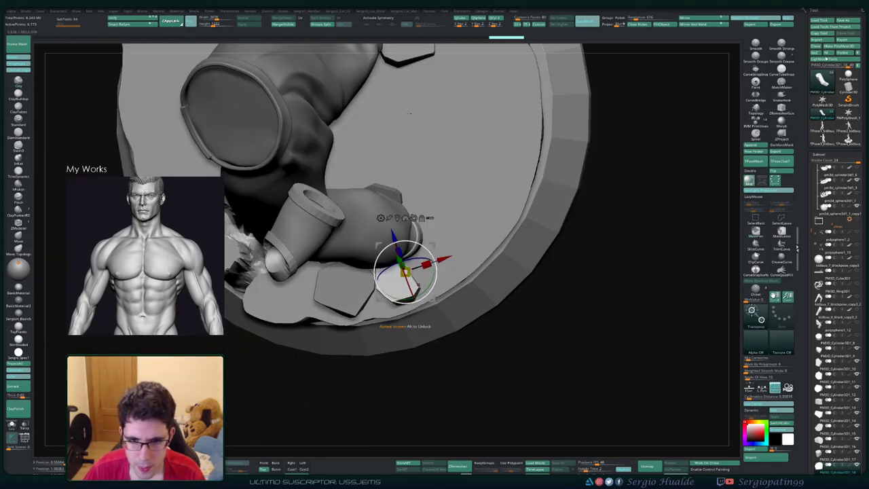
left_click_drag(434, 299, 466, 277, "ctrl")
key("ctrl+z")
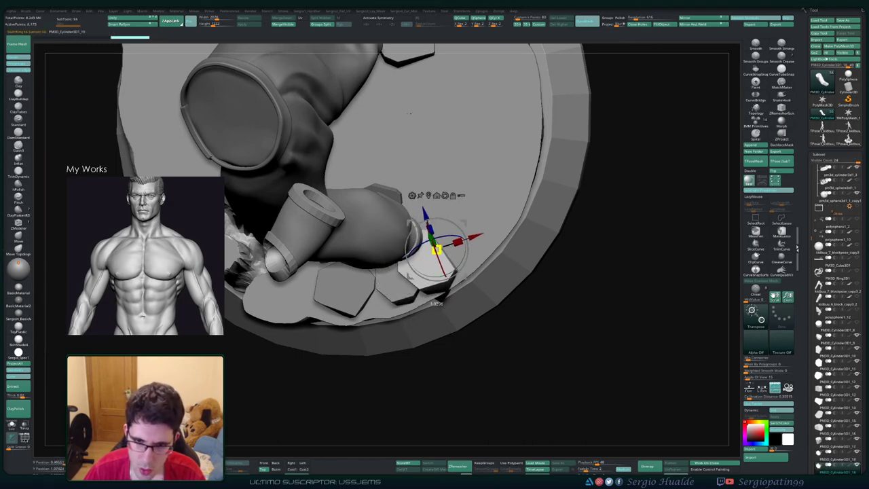
left_click_drag(543, 360, 540, 285)
left_click_drag(453, 246, 452, 235)
- Rotate and tilt the new stone copy so it rests against the base's surface behind the boot
key("alt+s")
left_click_drag(529, 299, 496, 268)
left_click_drag(442, 294, 424, 363)
key("alt+s")
key("ctrl+shift+z")
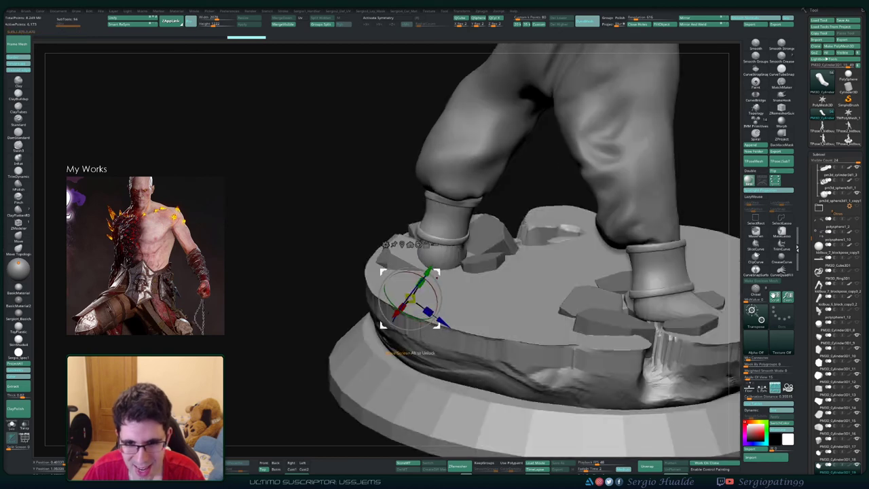
left_click_drag(401, 312, 405, 314)
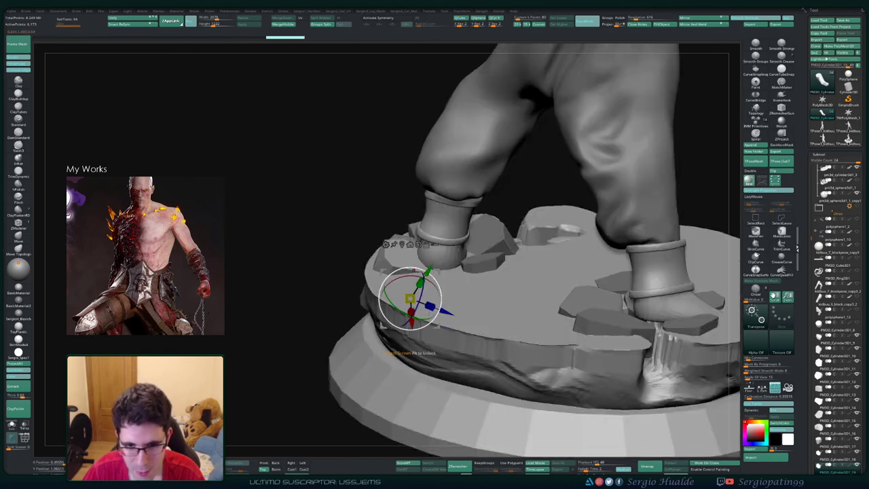
key("ctrl+shift+z")
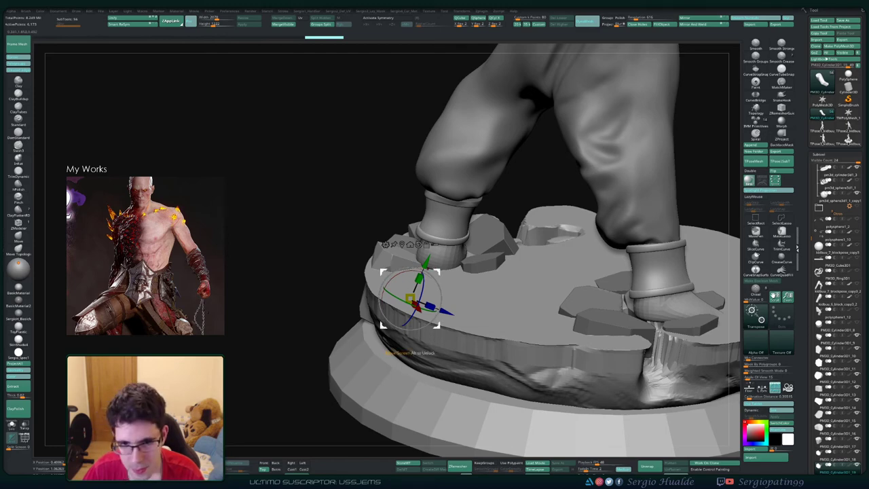
mouse_move(410, 299)
right_mouse_down()
mouse_move(409, 333)
mouse_move(409, 315)
right_mouse_up()
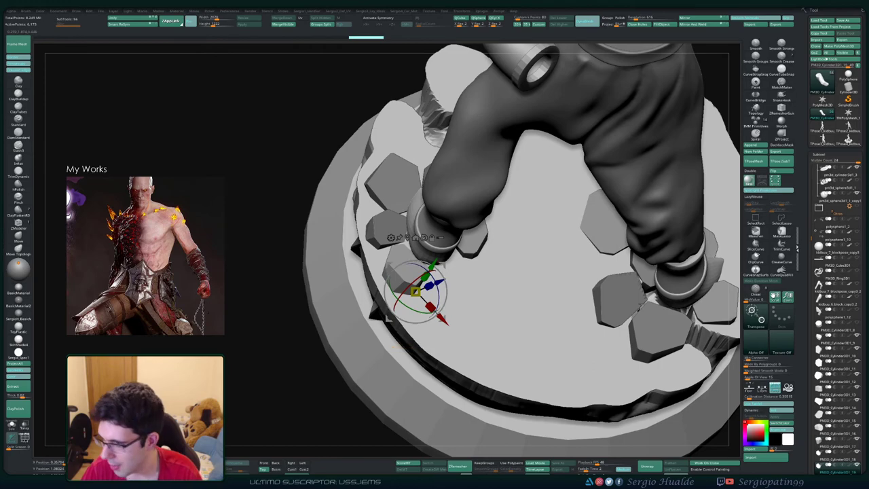
- Trim the outer edges of the stone behind the boot's heel with TrimCurve
key("q")
mouse_move(436, 320)
right_mouse_down()
mouse_move(437, 278)
mouse_move(439, 322)
mouse_move(439, 285)
mouse_move(411, 315)
right_mouse_up()
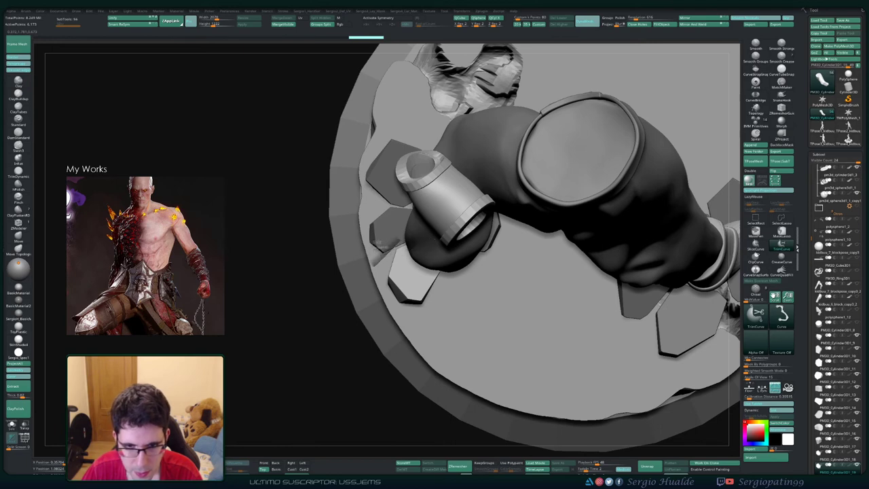
left_click_drag(375, 263, 375, 262, "ctrl+shift")
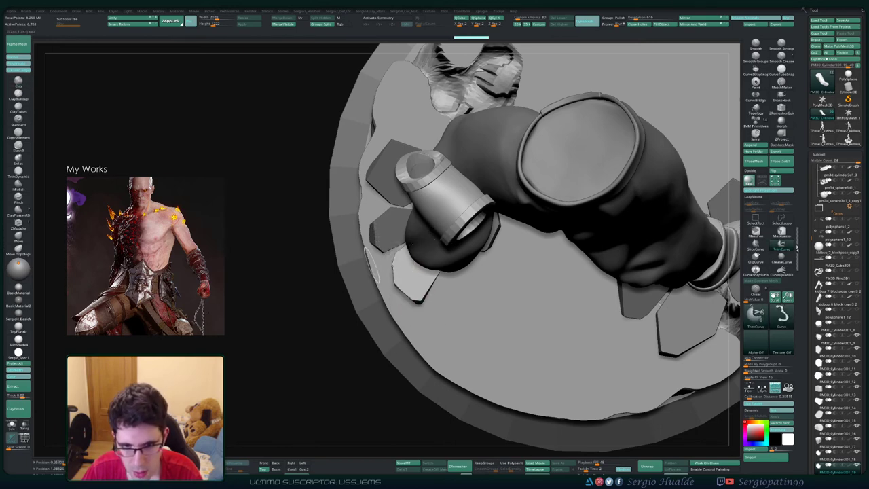
left_click_drag(440, 293, 367, 298, "ctrl+shift")
- Isolate the heel stone, slice off its pointed side corner with TrimCurve, and show the other parts again
key("alt+s")
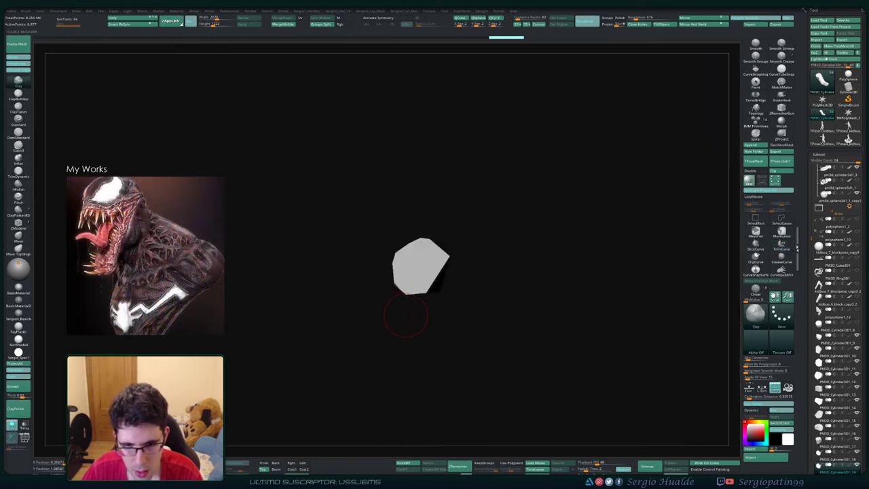
key("alt+s")
key("alt+s")
left_click_drag(463, 244, 437, 277, "ctrl+shift")
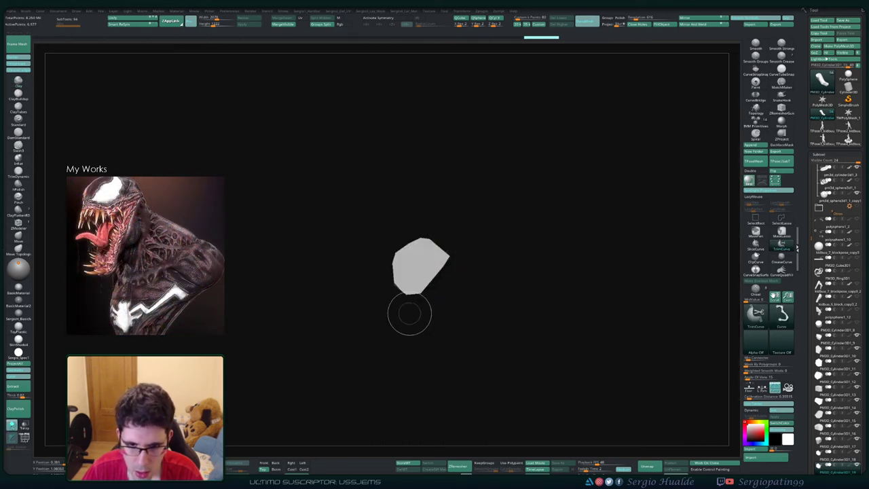
key("ctrl+z")
left_click_drag(448, 236, 420, 344, "ctrl+shift")
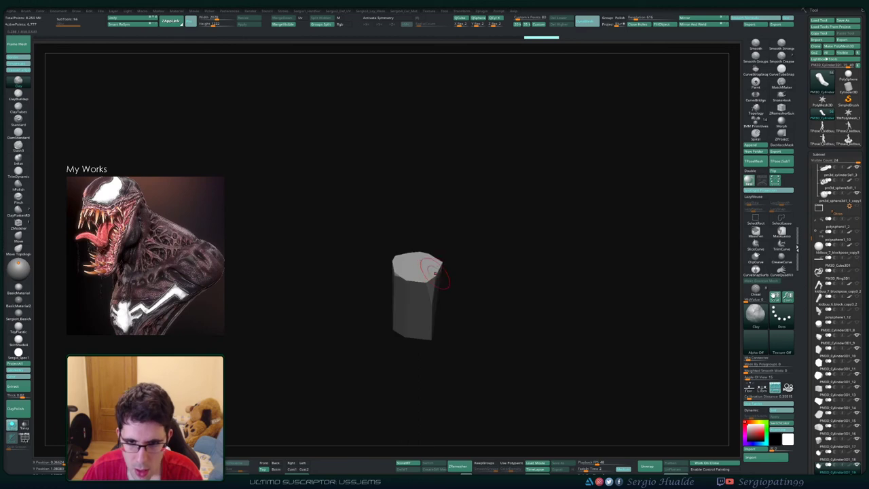
right_click_drag(435, 273, 436, 294)
key("alt+s")
mouse_move(438, 326)
right_mouse_down()
mouse_move(426, 274)
mouse_move(436, 318)
right_mouse_up()
- Duplicate the heel stone and place the copy on the base at the inner side of the boot's heel
key("w")
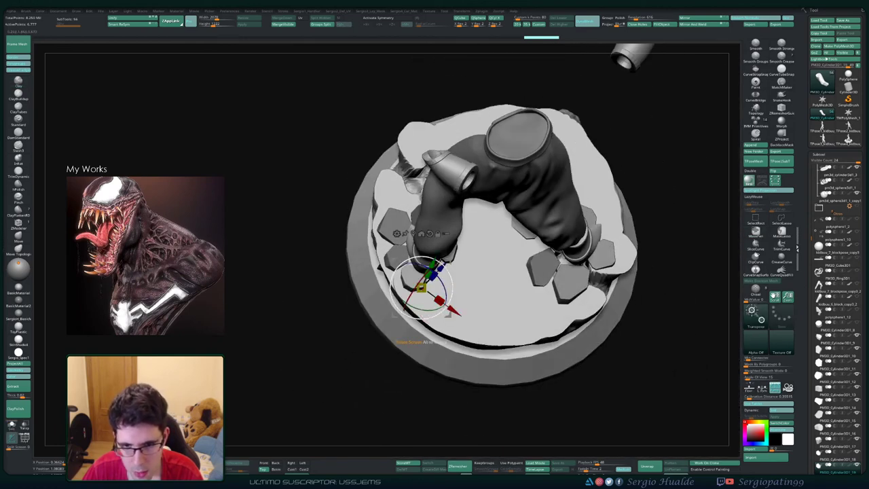
left_click_drag(396, 315, 425, 311)
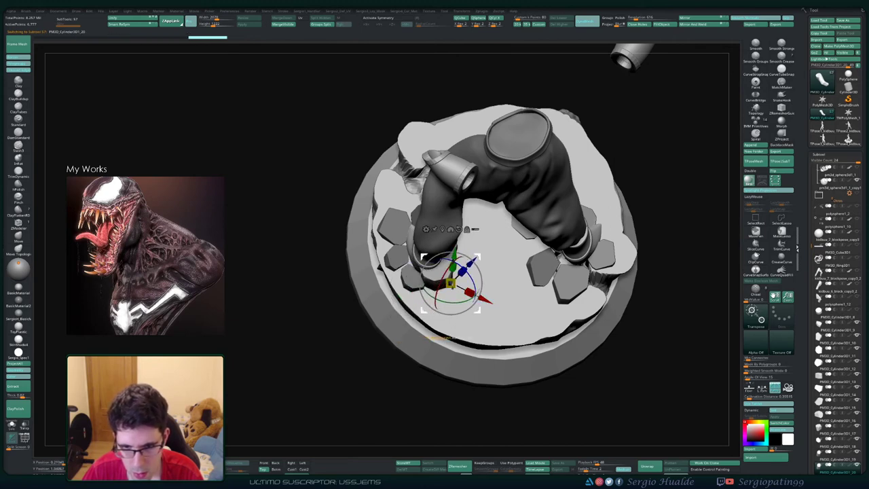
left_click_drag(479, 311, 488, 320)
mouse_move(488, 319)
right_mouse_down()
mouse_move(491, 275)
mouse_move(470, 262)
right_mouse_up()
key("q")
mouse_move(470, 262)
right_mouse_down("ctrl")
mouse_move(476, 285)
mouse_move(399, 280)
right_mouse_up("ctrl")
- Raise the tilted stone at the inner side of the heel slightly along its own axis
key("w")
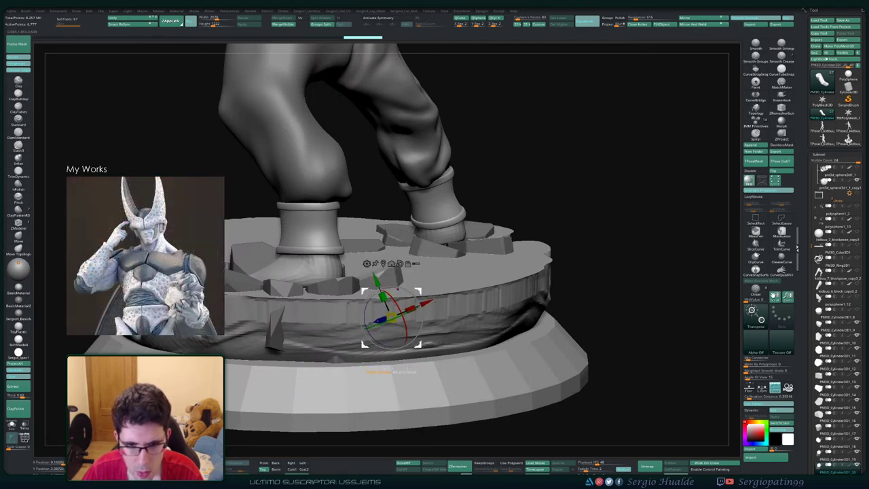
key("q")
mouse_move(421, 270)
right_mouse_down()
mouse_move(402, 322)
mouse_move(373, 292)
right_mouse_up()
key("w")
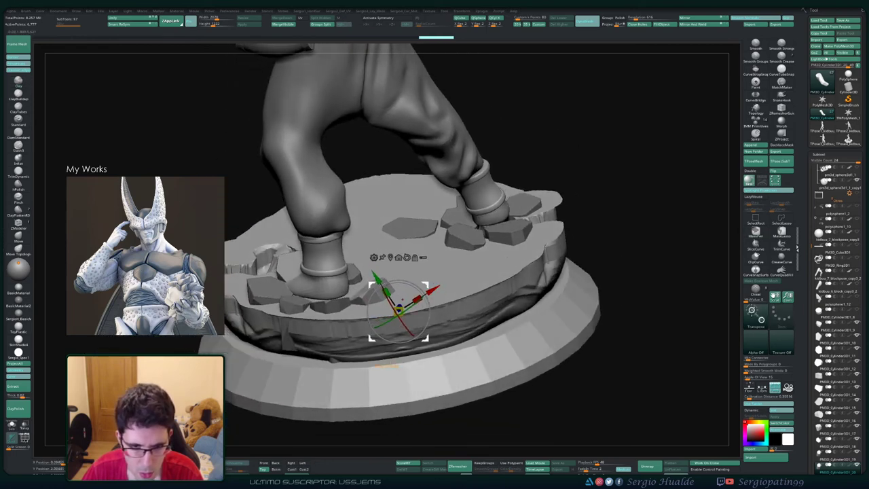
left_click_drag(377, 278, 373, 272)
key("q")
right_click_drag(378, 277, 389, 327)
key("alt+s")
key("alt+s")
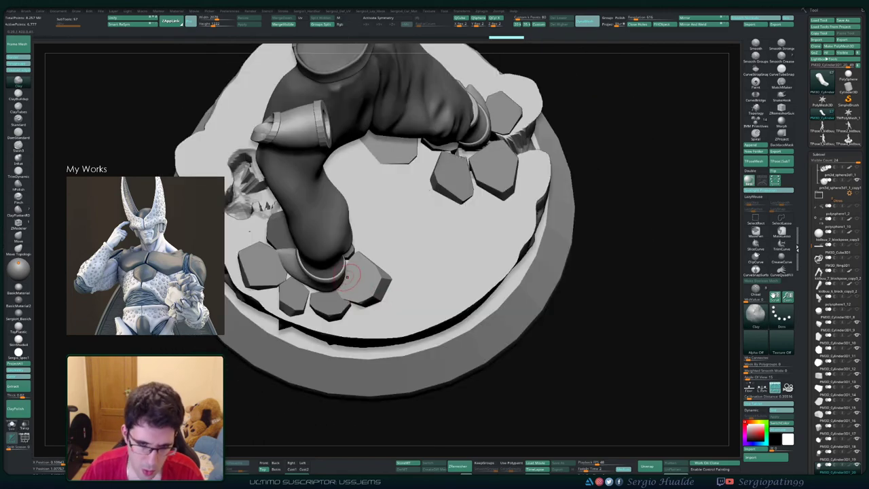
- Trim the sides and corners of the inner heel stone with TrimCurve to fit it against the boot
right_click_drag(351, 289, 362, 300)
left_click_drag(362, 318, 327, 268, "ctrl+shift")
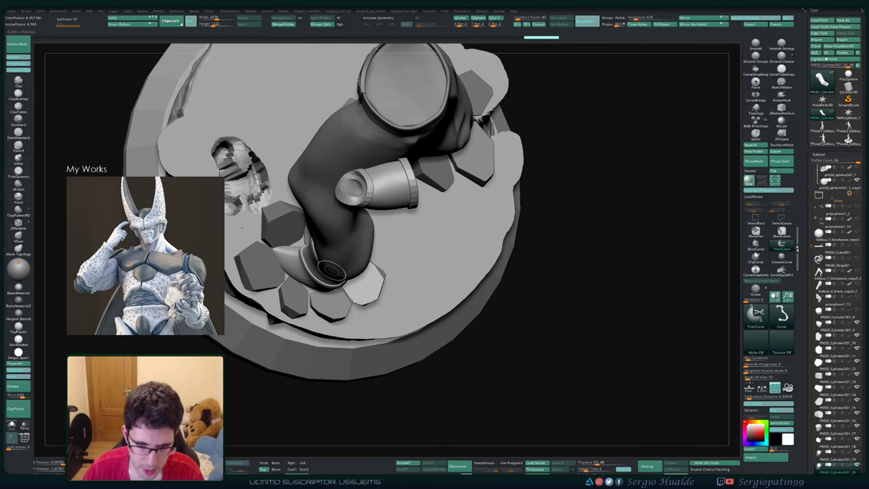
right_click_drag(332, 270, 355, 249)
right_click_drag(367, 283, 361, 278)
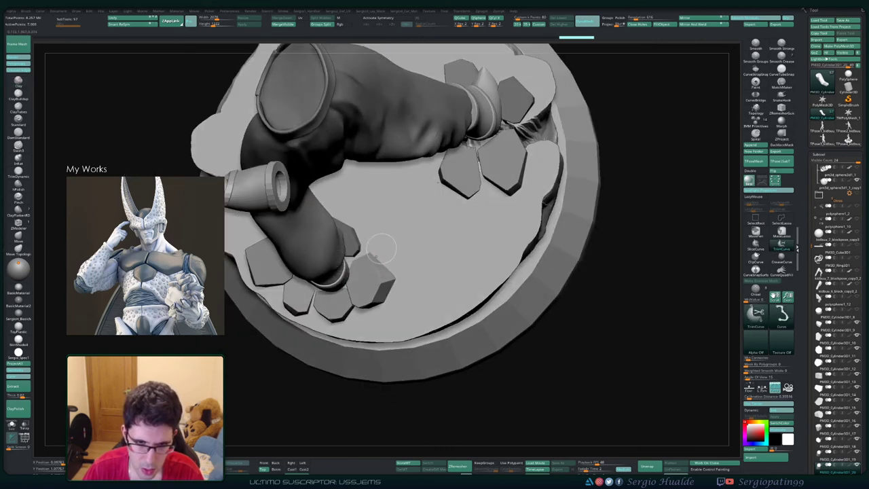
right_click_drag(381, 249, 396, 245)
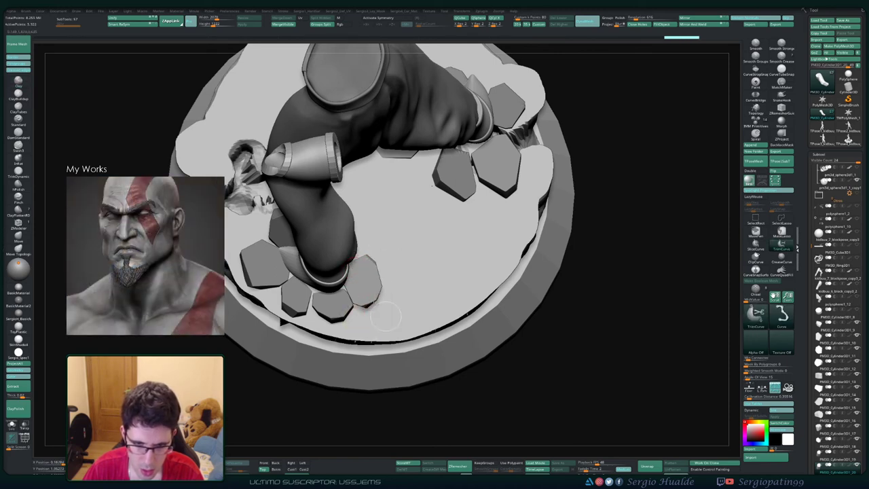
key("alt+s")
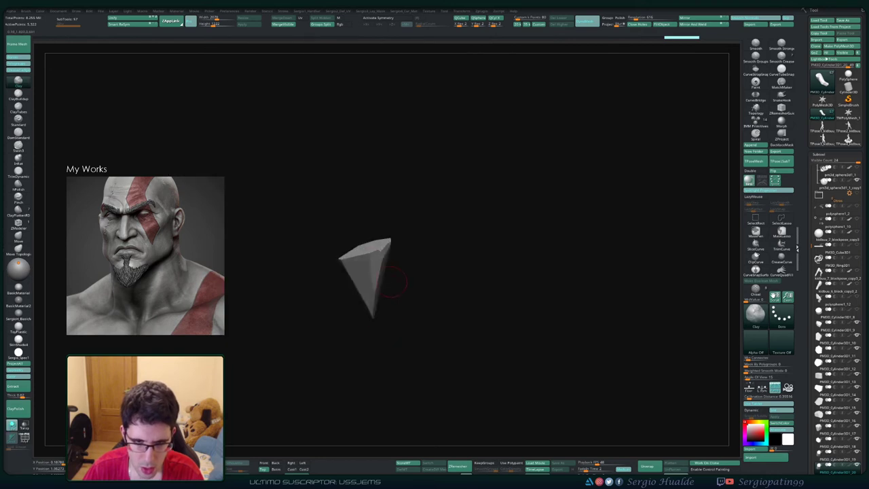
key("alt+s")
- Isolate the stone fragment PM3D_Cylinder3D1_10 and DynaMesh it at a resolution of 128
right_click_drag(387, 285, 364, 273, "ctrl")
right_click_drag(364, 273, 411, 319)
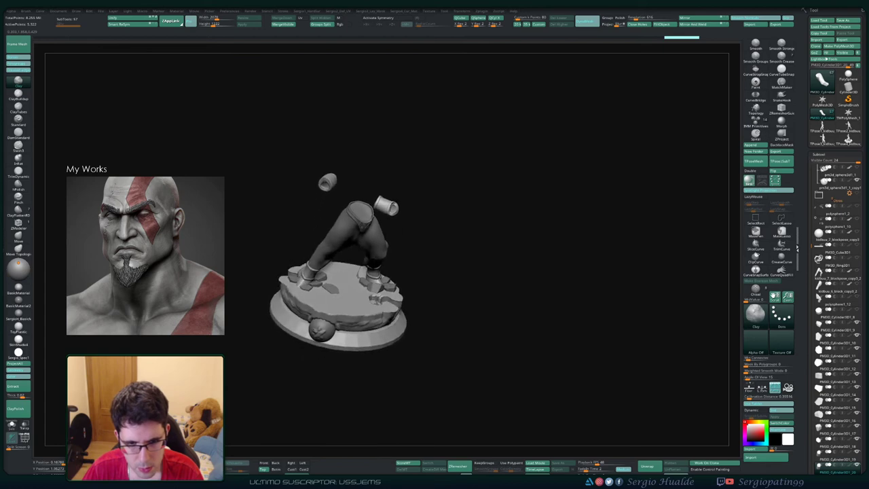
mouse_move(380, 292)
right_mouse_down()
mouse_move(386, 237)
mouse_move(362, 342)
mouse_move(371, 301)
right_mouse_up()
right_click_drag(458, 258, 387, 299)
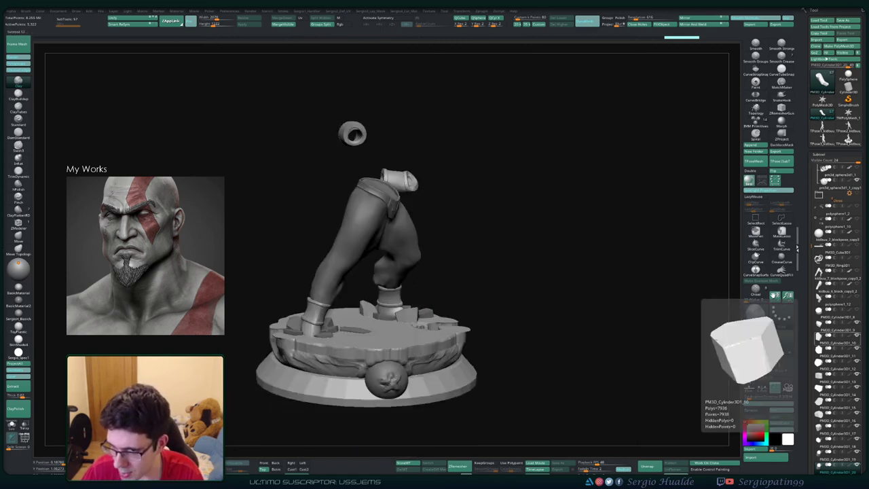
left_click(834, 340)
key("alt+s")
right_click_drag(509, 356, 462, 349, "ctrl")
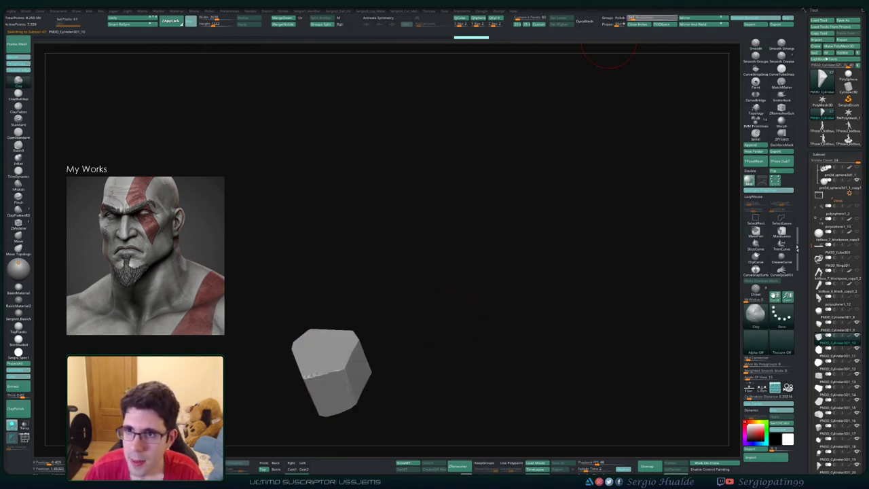
type("128")
key("Return")
left_click(585, 21)
left_click(585, 22)
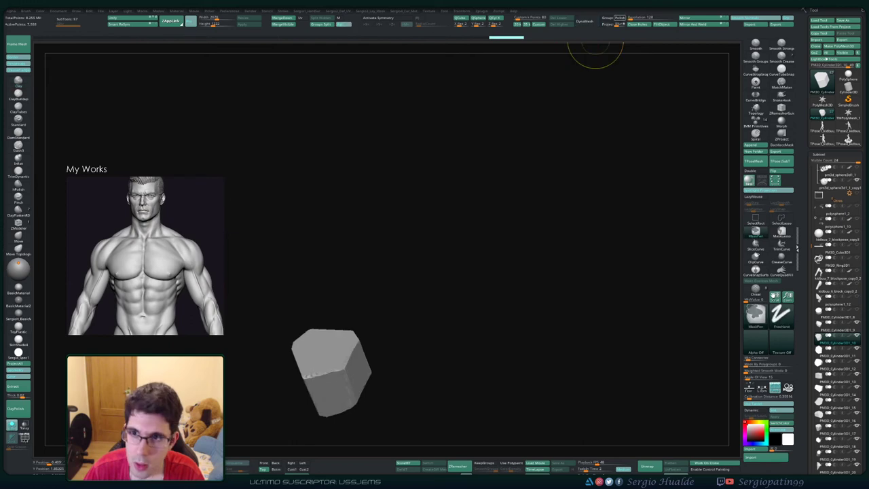
- Redo the DynaMesh of stone fragment PM3D_Cylinder3D1_10 at a resolution of 616 and smooth its cut edges
key("ctrl+z")
left_click(641, 18)
type("616")
key("Return")
left_click(587, 21)
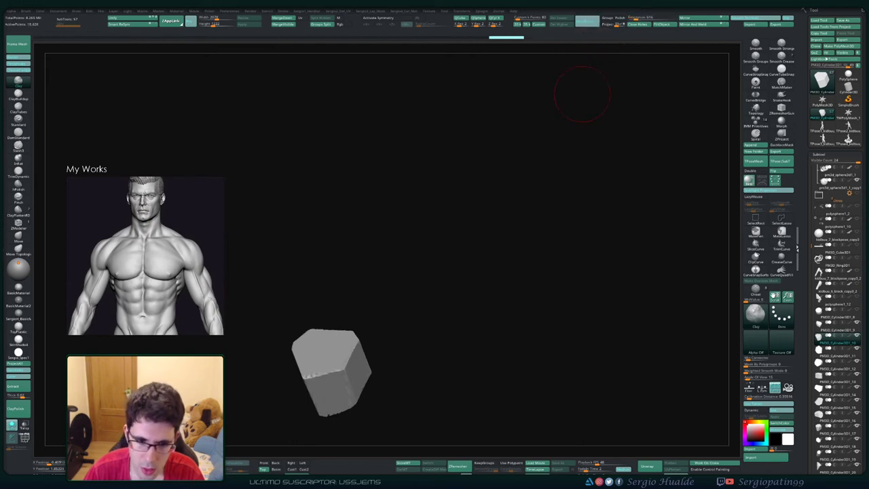
right_click_drag(353, 405, 370, 379)
left_click_drag(267, 346, 314, 330, "shift")
mouse_move(370, 379)
right_mouse_down()
mouse_move(391, 367)
mouse_move(421, 370)
right_mouse_up()
left_click_drag(373, 291, 371, 323, "shift")
left_click_drag(437, 287, 443, 321, "ctrl")
right_click_drag(468, 319, 458, 369)
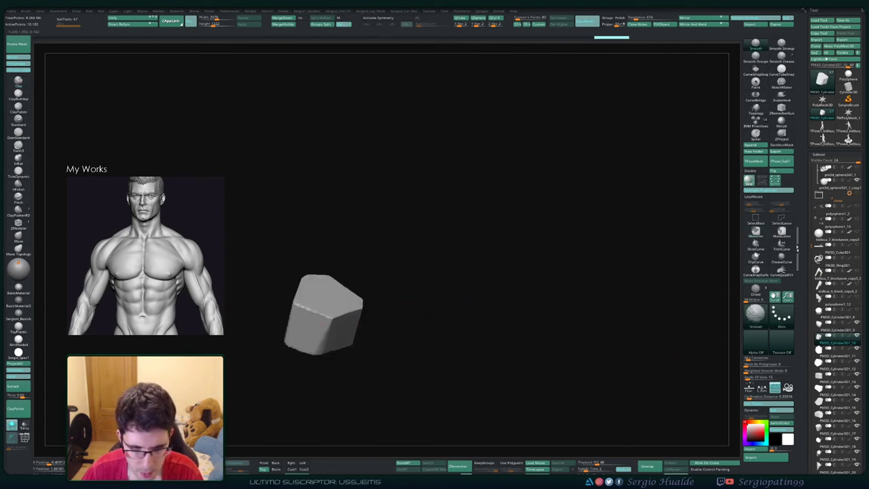
- Convert stone fragment PM3D_Cylinder3D1_9 to an evenly meshed DynaMesh
left_click(836, 328)
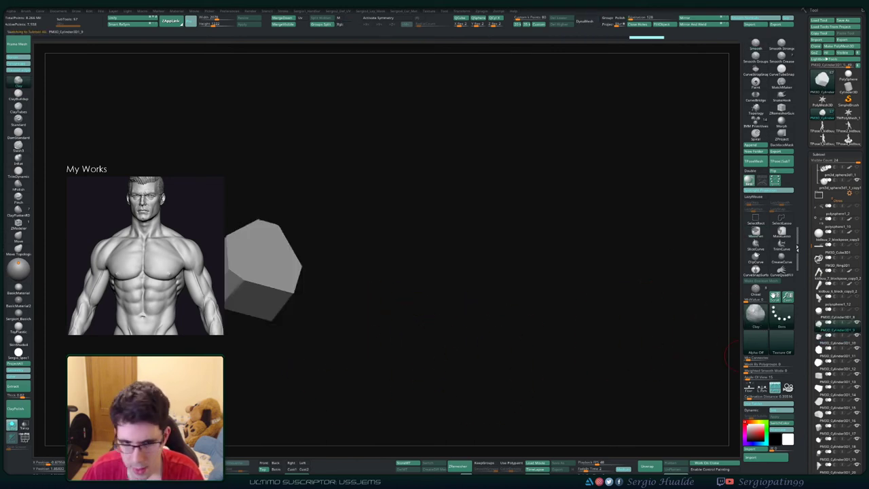
right_click_drag(480, 146, 633, 172, "alt")
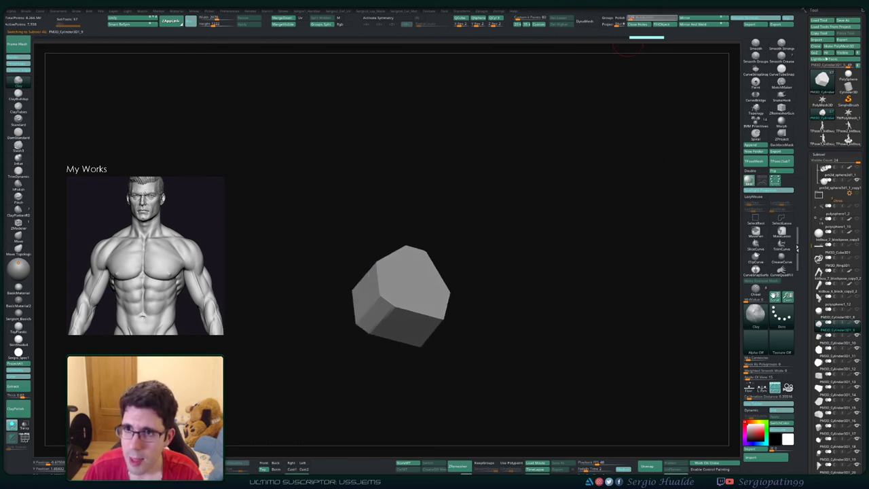
left_click(586, 21)
right_click_drag(536, 163, 494, 194)
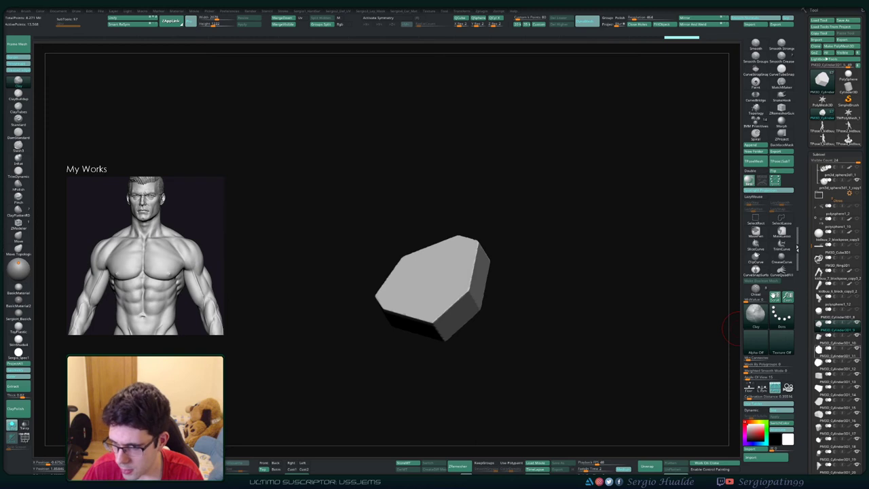
- Show the whole statue again and merge the stone fragments below PM3D_Cylinder3D1_9 into that subtool
left_click(837, 352)
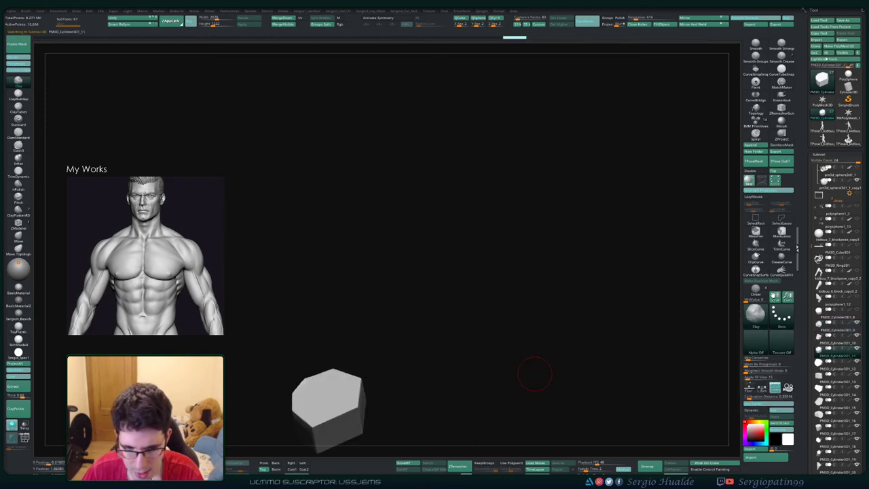
key("shift+f")
key("shift+f")
key("alt+s")
right_click_drag(484, 399, 565, 257, "ctrl")
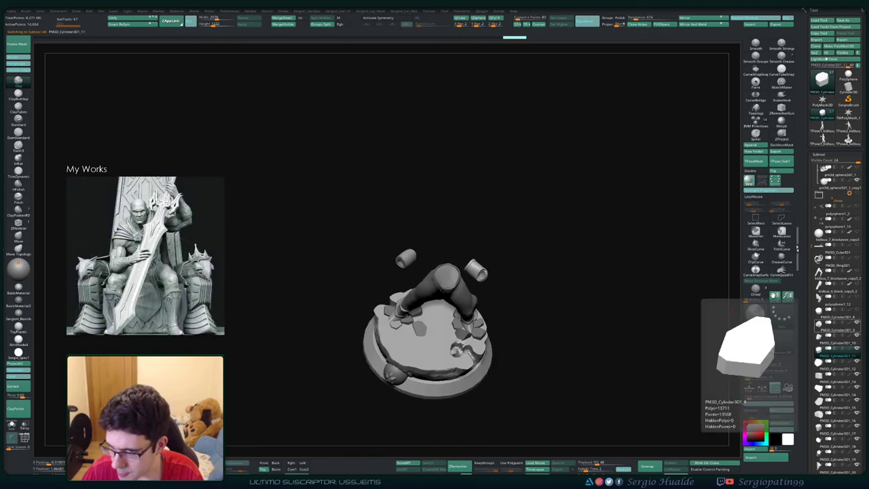
left_click(837, 328)
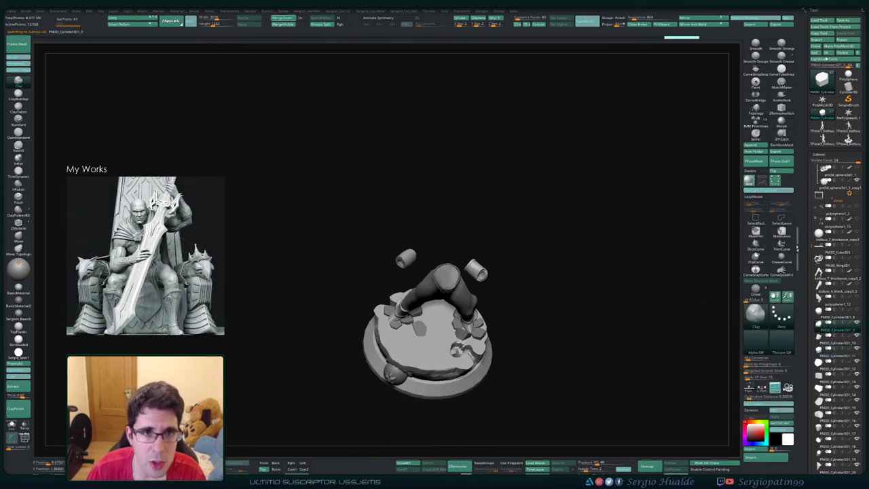
left_click(283, 19)
left_click(282, 18)
left_click(282, 18)
left_click(283, 18)
left_click(282, 19)
left_click(283, 18)
left_click(282, 19)
left_click(282, 18)
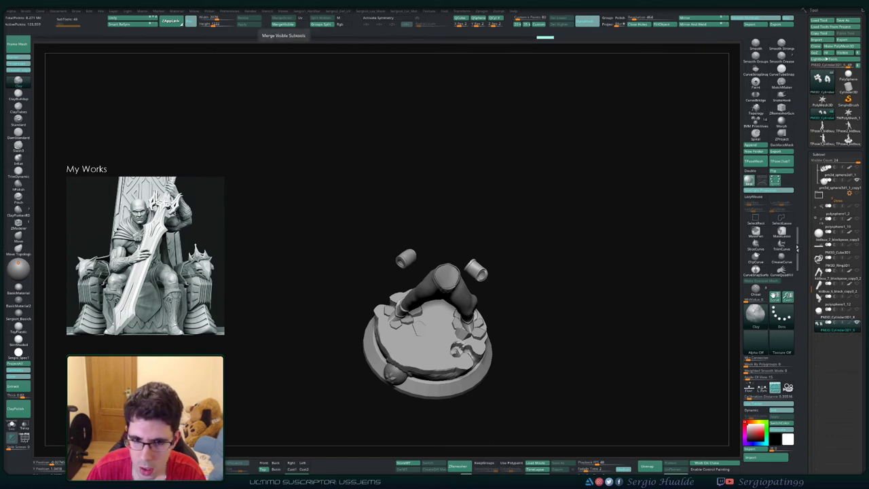
- Isolate the rocky base disc with the two holes and remesh it with DynaMesh
left_click_drag(540, 353, 523, 326)
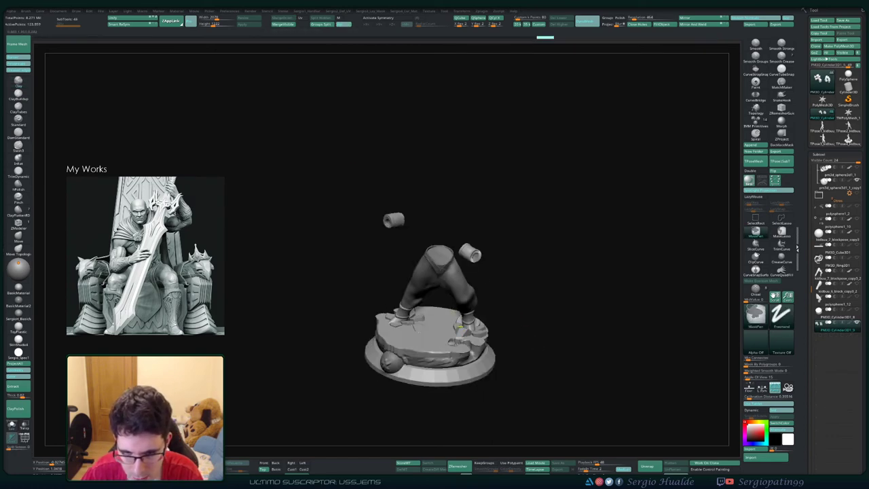
right_click_drag(459, 327, 506, 332, "ctrl")
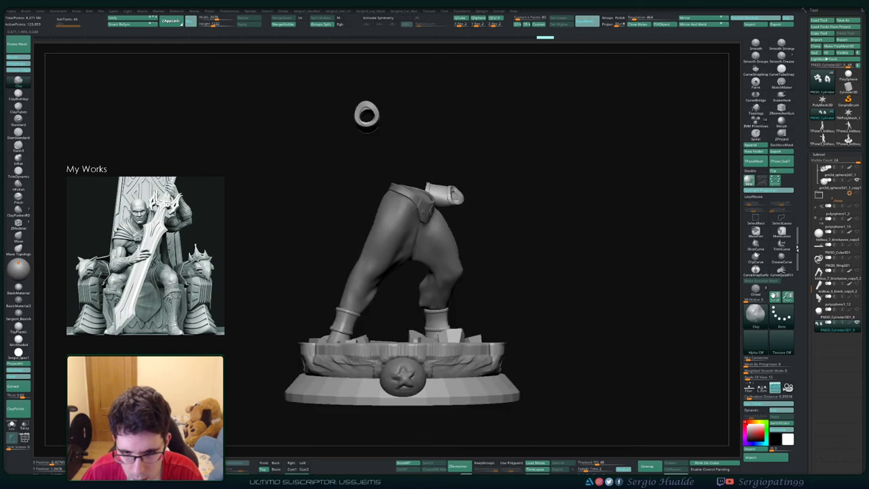
left_click(437, 358, "alt")
right_click_drag(437, 358, 449, 388)
key("s")
mouse_move(472, 361)
right_mouse_down("alt")
mouse_move(438, 357)
mouse_move(473, 351)
right_mouse_up("alt")
mouse_move(484, 321)
right_mouse_down()
mouse_move(458, 280)
mouse_move(468, 286)
right_mouse_up()
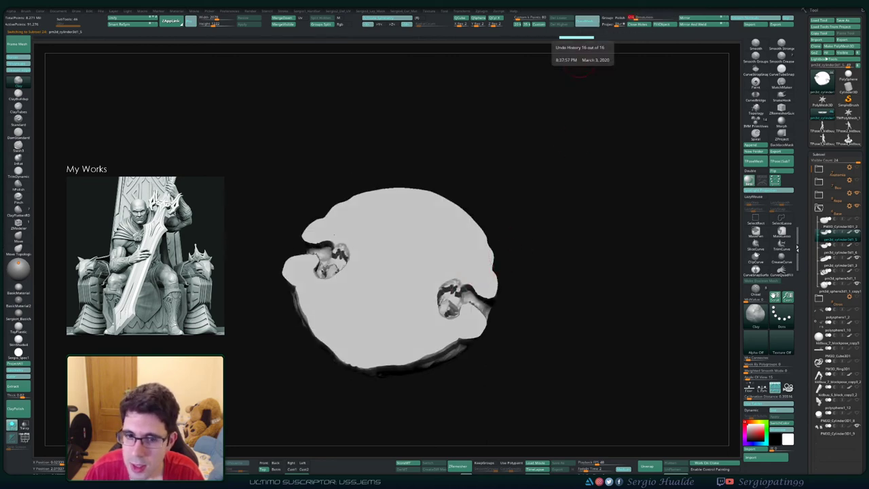
left_click_drag(575, 130, 567, 182, "ctrl")
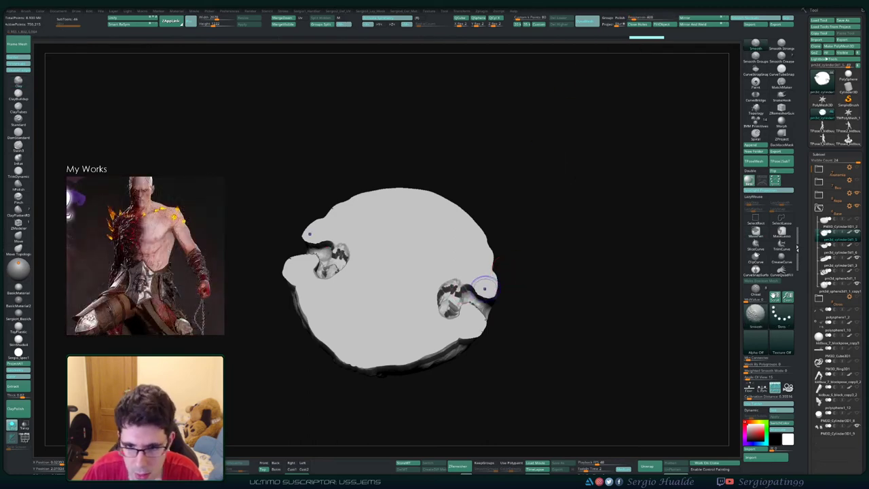
- Smooth the base disc's top surface and the edges by the holes, remeshing it with DynaMesh
left_click_drag(485, 286, 490, 291, "shift")
mouse_move(515, 246)
left_mouse_down("ctrl")
mouse_move(527, 284)
mouse_move(501, 306)
mouse_move(449, 299)
left_mouse_up("ctrl")
key("shift+f")
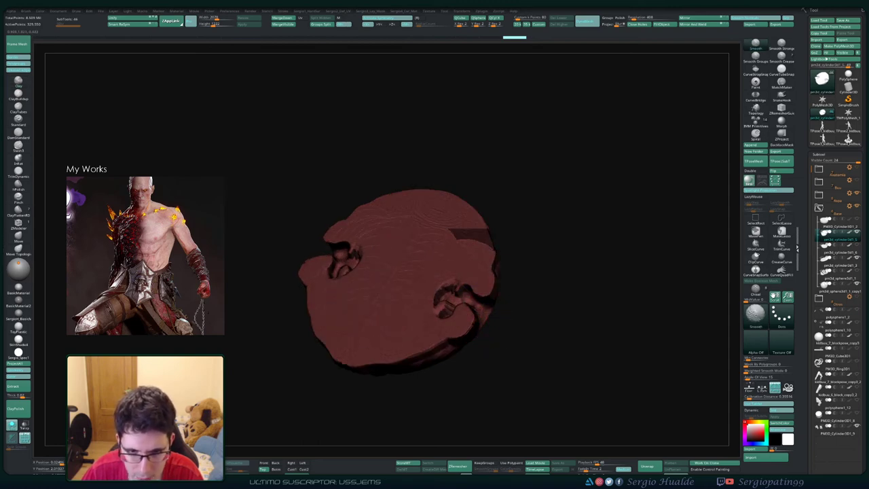
left_click_drag(449, 207, 402, 224, "shift")
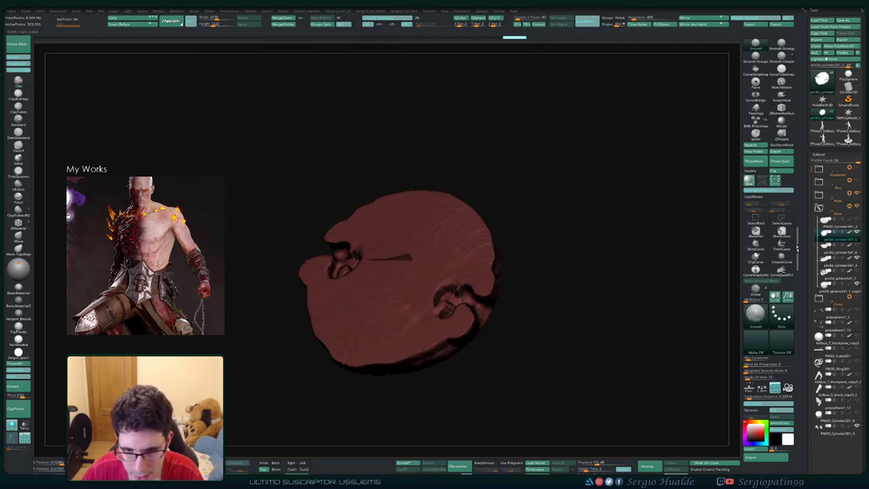
left_click_drag(367, 289, 450, 299, "shift")
left_click_drag(522, 292, 526, 314, "ctrl")
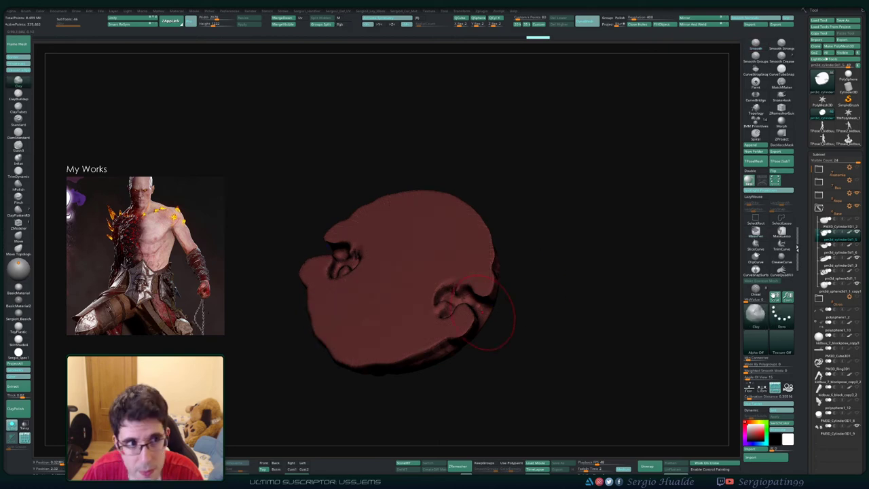
- DynaMesh the base disc at a resolution of 160 and smooth the rim beside the hole
right_click_drag(472, 304, 481, 297)
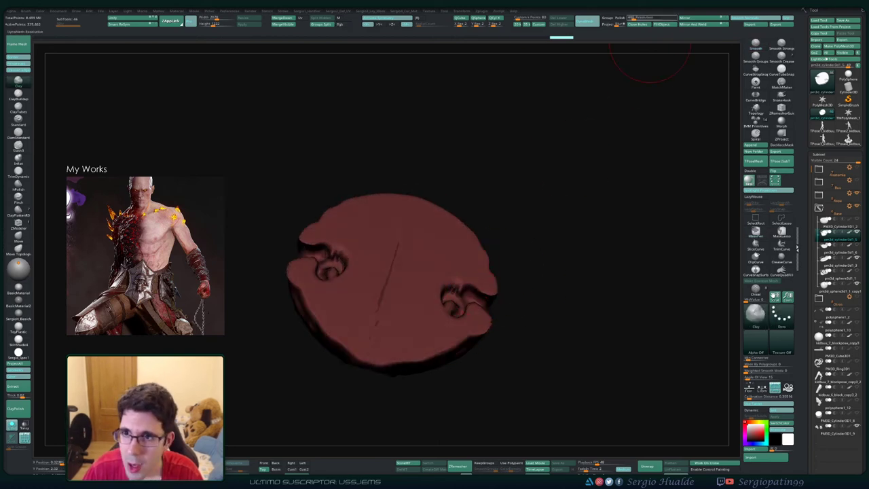
key("Return")
left_click_drag(589, 124, 600, 191, "ctrl")
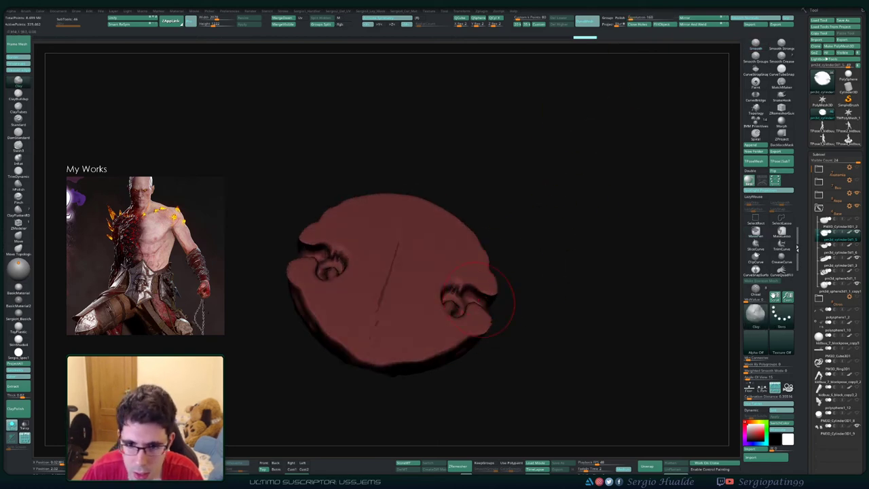
mouse_move(475, 302)
left_mouse_down("shift")
mouse_move(470, 314)
mouse_move(527, 338)
mouse_move(478, 321)
left_mouse_up("shift")
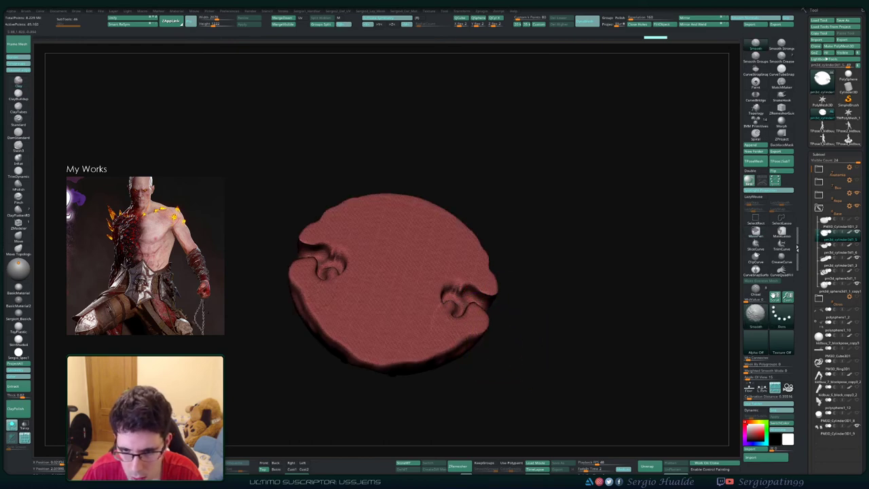
- Mask part of the base disc horizontally and stretch its upper portion upward into a tall cylinder
right_click_drag(422, 273, 476, 226, "shift")
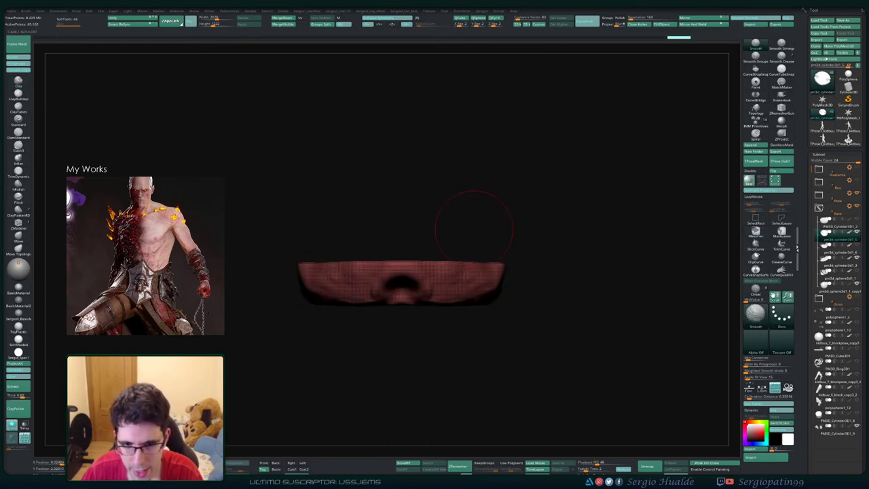
left_click_drag(565, 199, 269, 279, "ctrl")
key("w")
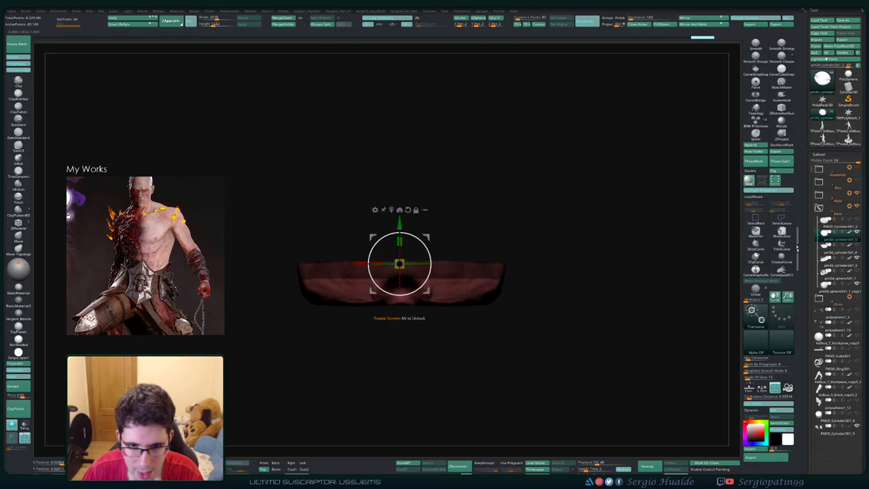
key("ctrl+i")
left_click_drag(400, 224, 399, 153)
- Clear the mask and lower the whole stretched base so its straight-walled section spans the disc's place
left_click_drag(531, 256, 538, 290, "ctrl")
key("ctrl+z")
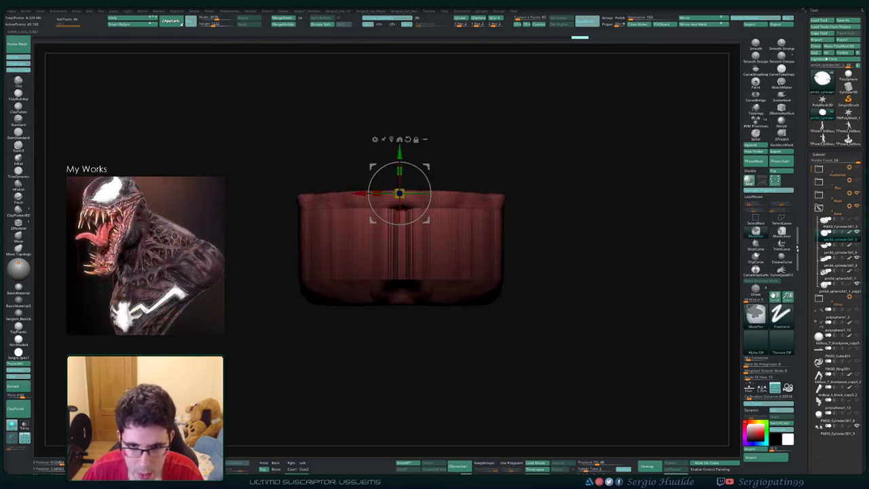
key("ctrl+i")
left_click_drag(400, 153, 400, 211)
- Trim off the bottom and top of the stretched base, leaving a solid disc between the plinth and the boots
key("alt+s")
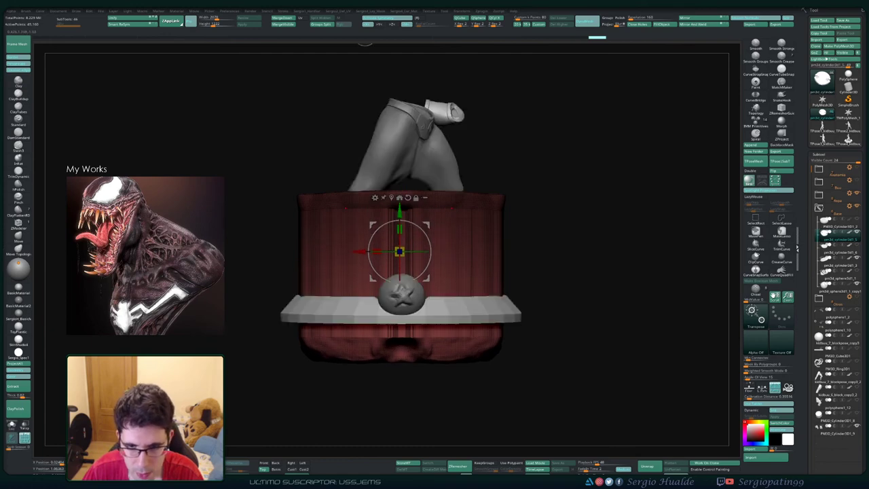
key("alt+t")
mouse_move(553, 232)
left_mouse_down("alt")
mouse_move(572, 239)
mouse_move(584, 307)
mouse_move(353, 280)
left_mouse_up("alt")
key("q")
left_click_drag(283, 279, 284, 308, "ctrl+shift")
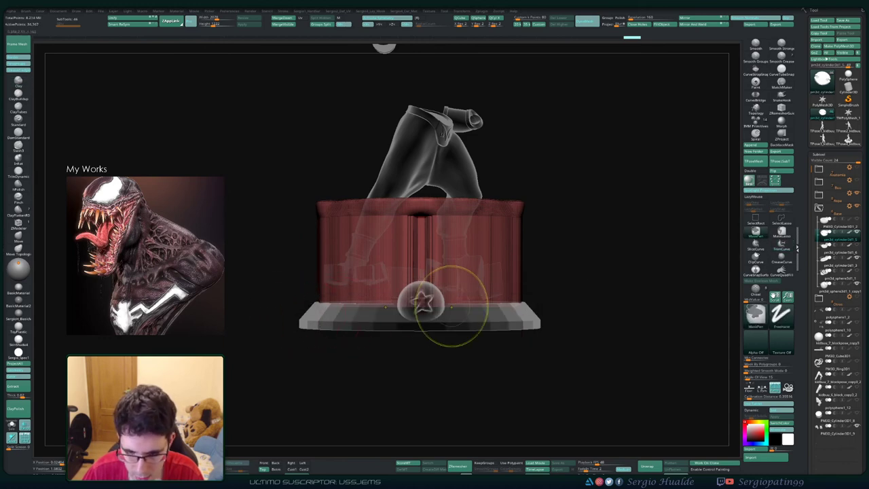
key("ctrl+z")
key("p")
mouse_move(563, 312)
left_mouse_down("ctrl+shift")
mouse_move(259, 312)
mouse_move(265, 305)
left_mouse_up("ctrl+shift")
mouse_move(281, 277)
left_mouse_down("ctrl+shift")
mouse_move(612, 270)
mouse_move(549, 327)
left_mouse_up("ctrl+shift")
key("shift+f")
left_click_drag(312, 285, 298, 299)
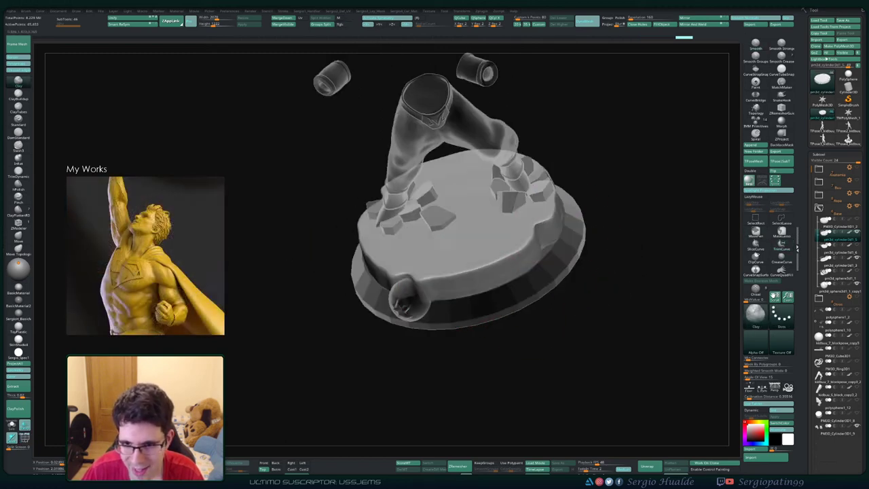
- Push the disc's front rim outward around the star emblem with the Move brush
left_click_drag(629, 294, 582, 292)
mouse_move(494, 281)
right_mouse_down()
mouse_move(499, 294)
mouse_move(442, 357)
mouse_move(452, 373)
right_mouse_up()
key("shift+t")
key("b")
key("m")
key("v")
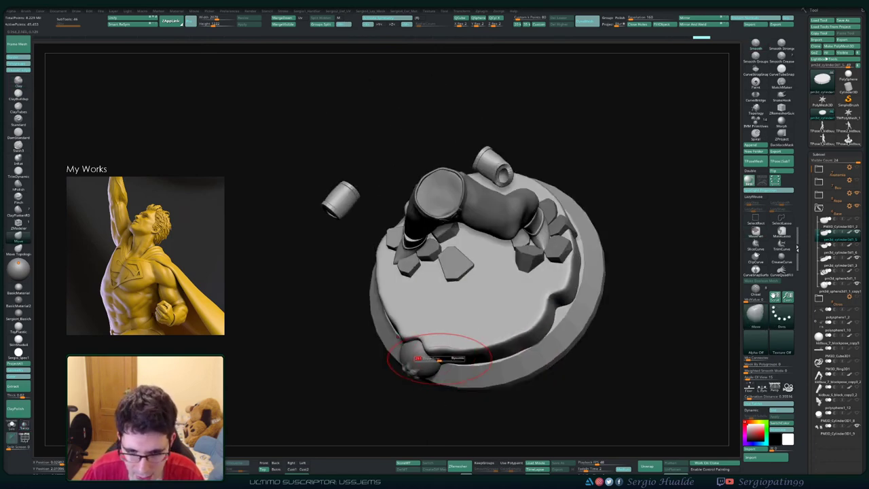
left_click_drag(442, 357, 445, 366)
right_click_drag(435, 375, 435, 369)
left_click_drag(433, 327, 426, 331)
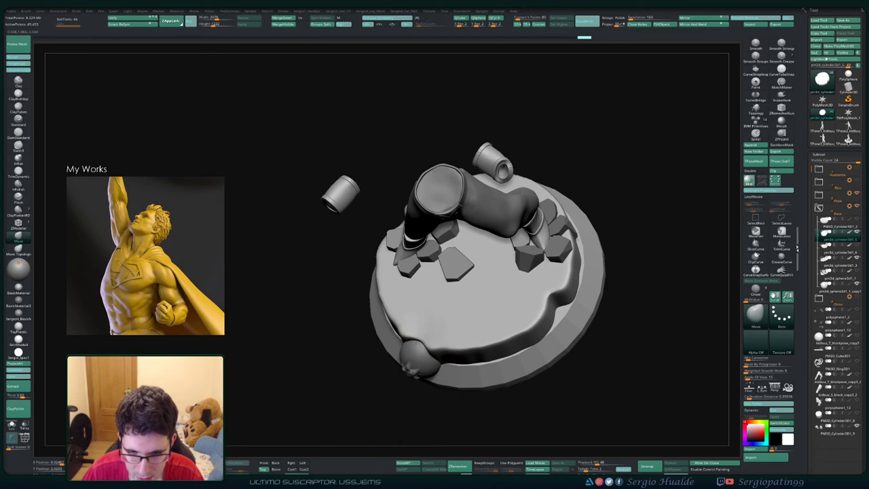
mouse_move(425, 339)
right_mouse_down()
mouse_move(431, 328)
mouse_move(425, 335)
mouse_move(454, 332)
right_mouse_up()
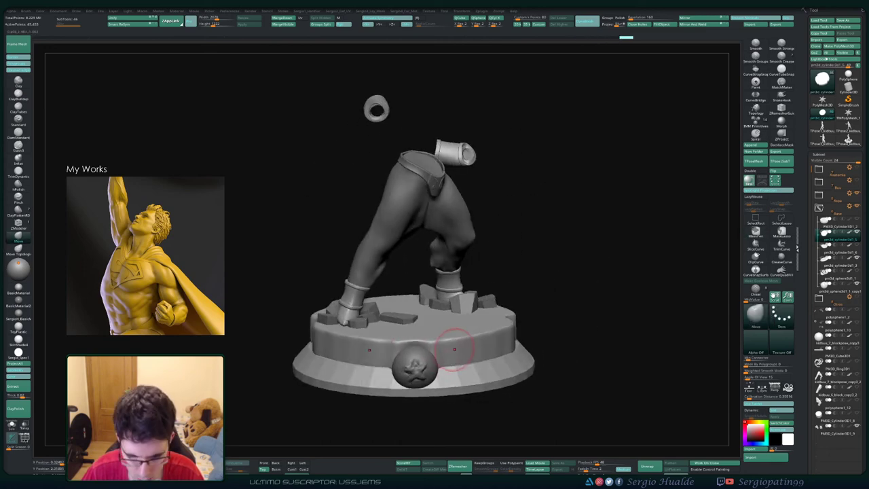
- Isolate the disc and flatten the hollows in its side wall with TrimDynamic, undoing unwanted strokes
key("b")
key("t")
key("d")
key("alt+s")
mouse_move(459, 361)
left_mouse_down()
mouse_move(440, 365)
mouse_move(450, 357)
left_mouse_up()
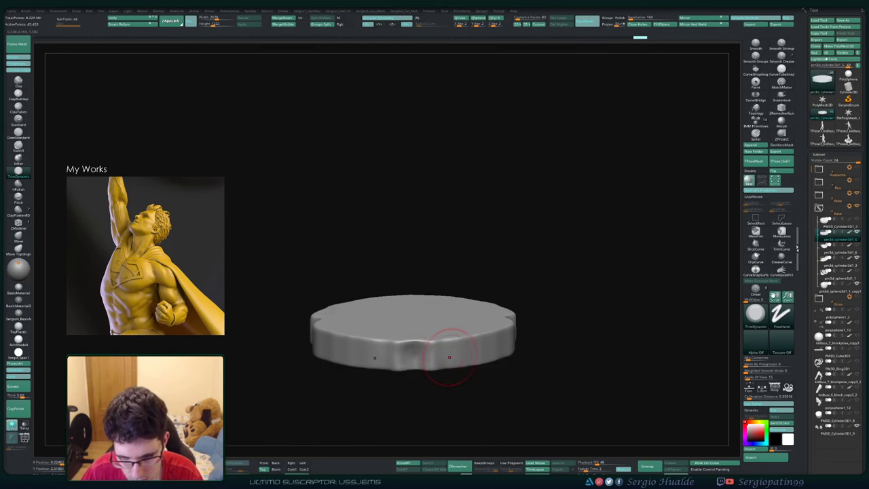
left_click_drag(392, 362, 433, 354)
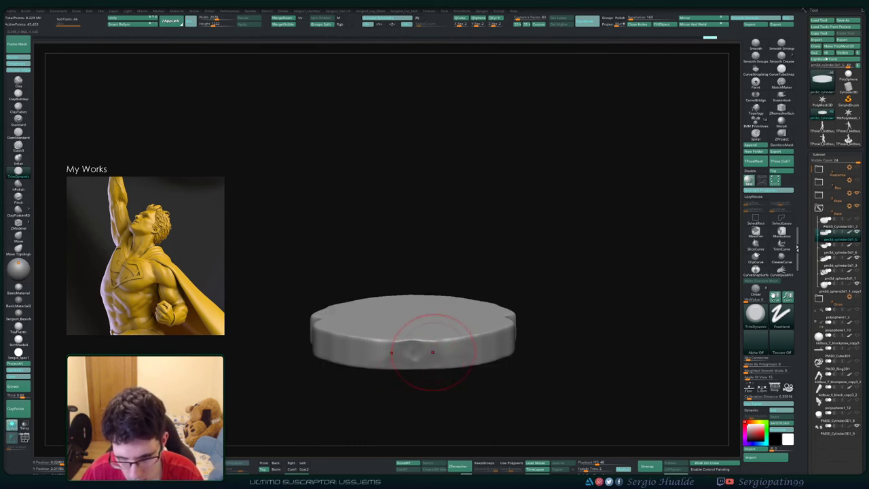
key("ctrl+z")
key("ctrl+z")
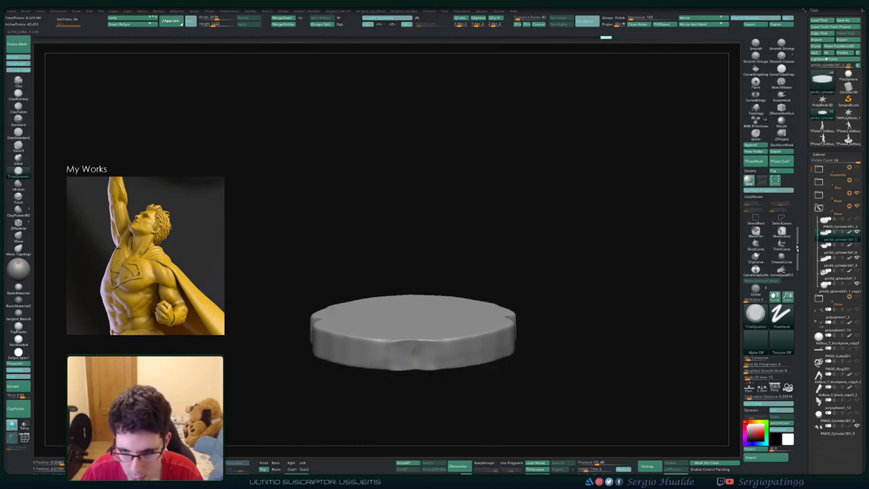
mouse_move(537, 299)
right_mouse_down()
mouse_move(575, 353)
mouse_move(489, 340)
right_mouse_up()
left_click_drag(435, 360, 447, 355)
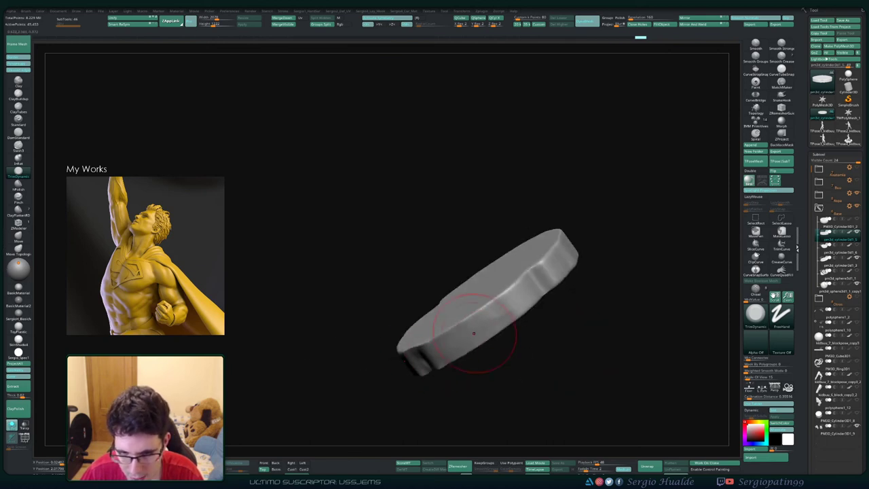
key("ctrl+z")
key("ctrl+z")
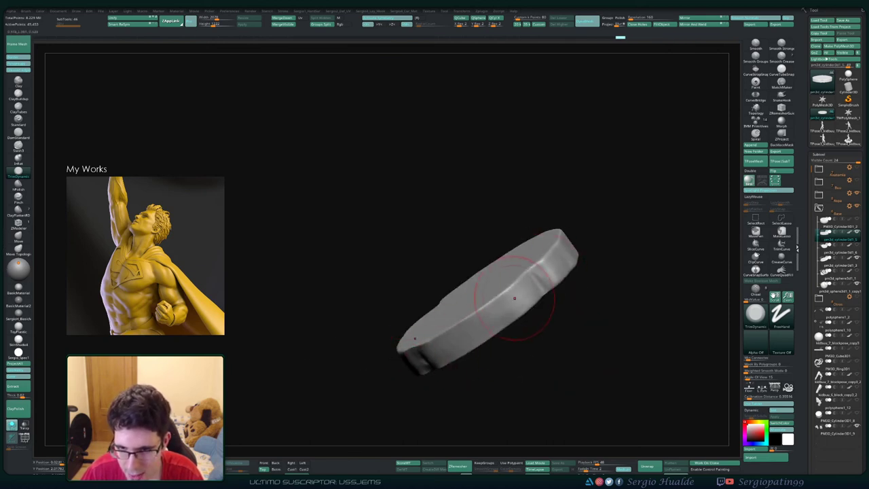
- Try to repair the hollow at the lower end of the disc's side wall with Clay and smoothing, undoing the strokes
key("b")
key("c")
key("l")
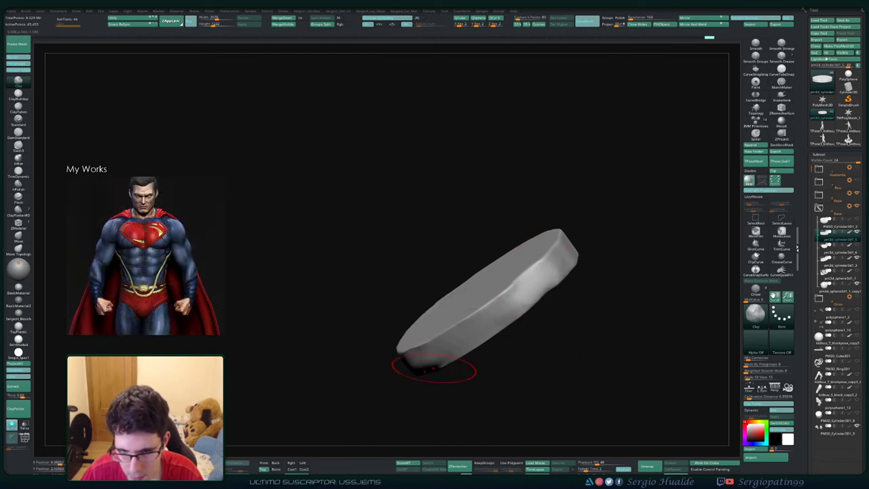
key("ctrl+z")
key("ctrl+z")
key("ctrl+z")
right_click_drag(435, 369, 448, 334)
left_click_drag(438, 377, 423, 390, "shift")
key("ctrl+z")
key("ctrl+z")
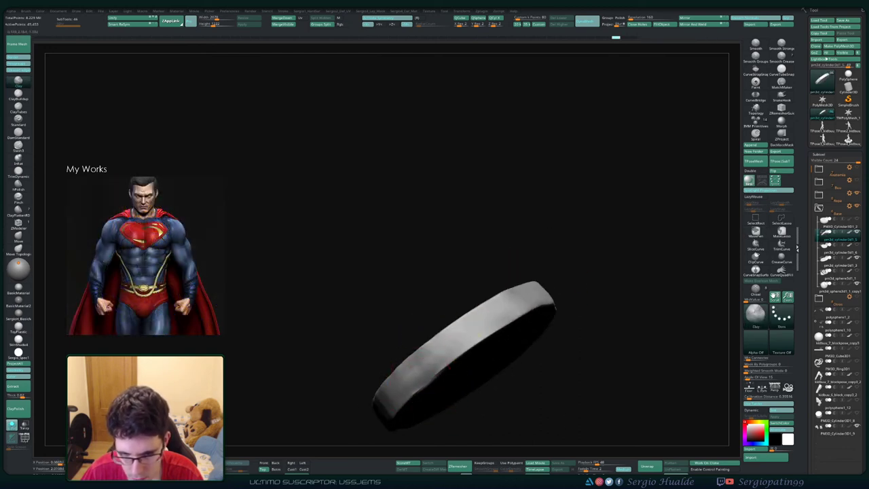
- Flatten the uneven side wall of the disc with TrimDynamic and show the other visible parts again
key("b")
key("t")
key("d")
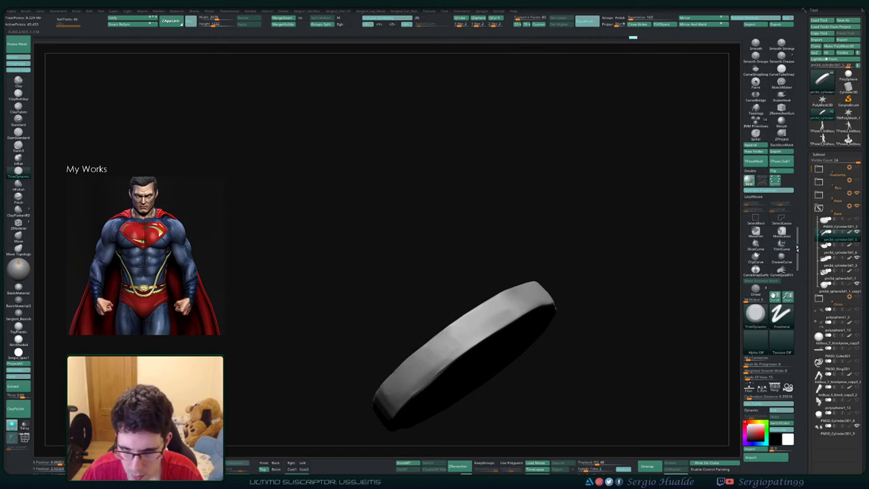
left_click_drag(555, 309, 543, 306)
right_click_drag(534, 296, 521, 338)
left_click_drag(514, 319, 546, 305)
right_click_drag(547, 305, 542, 319)
key("alt+s")
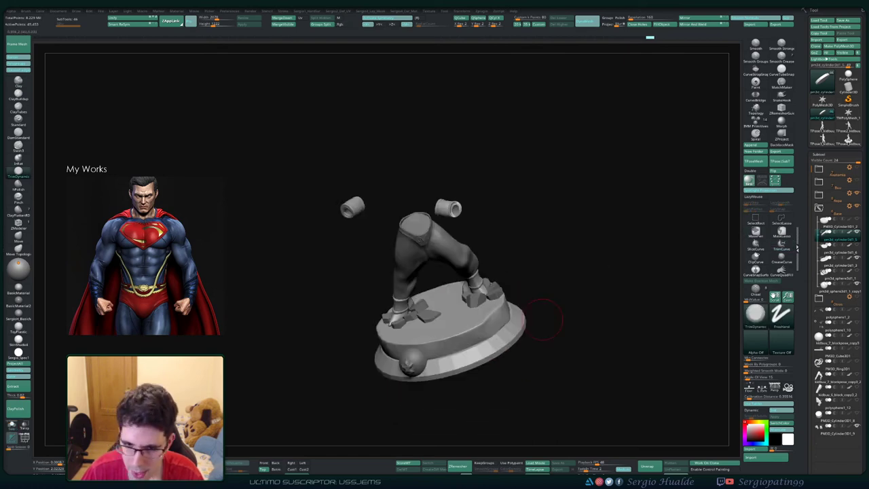
- Make the disc slightly thinner and lower it toward the plinth from the front view
right_click_drag(498, 349, 455, 331)
key("w")
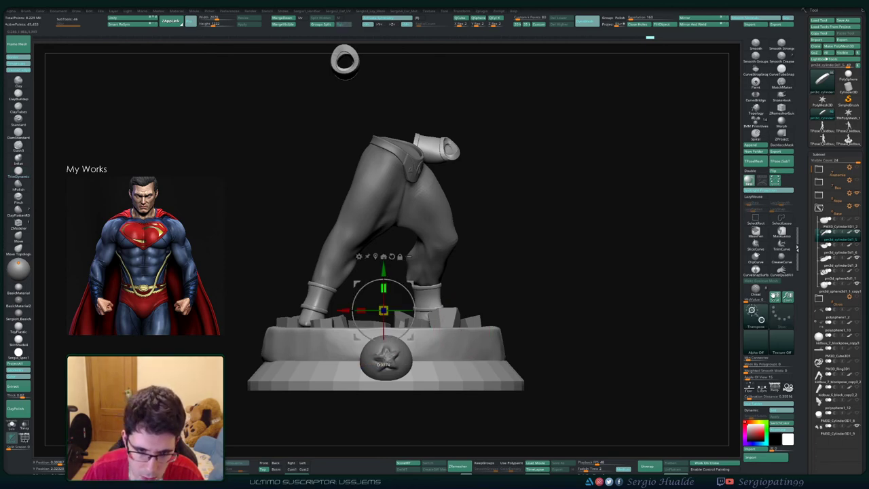
left_click_drag(384, 290, 384, 300)
left_click_drag(383, 270, 384, 282)
key("q")
mouse_move(577, 326)
left_mouse_down()
mouse_move(556, 388)
mouse_move(448, 381)
left_mouse_up()
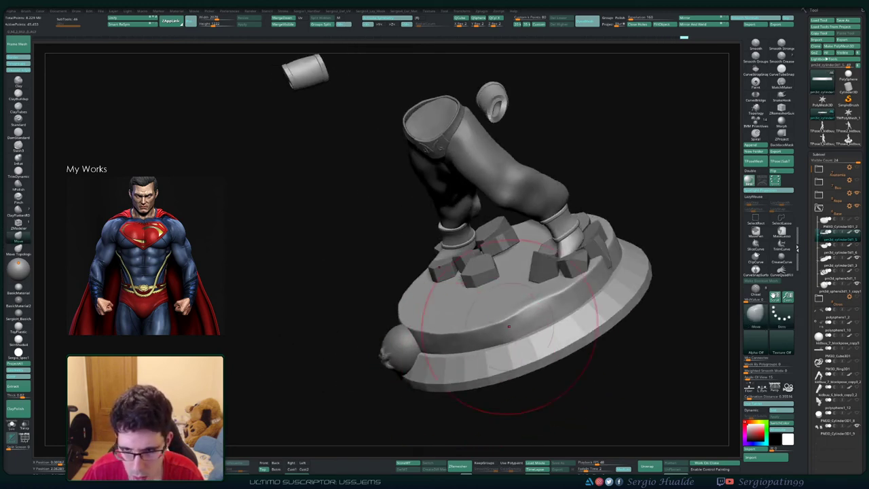
- Raise the disc toward the boots, and move the plinth and star emblem up to match it
mouse_move(615, 268)
right_mouse_down("ctrl")
mouse_move(604, 237)
mouse_move(557, 251)
mouse_move(598, 265)
mouse_move(576, 271)
right_mouse_up("ctrl")
key("w")
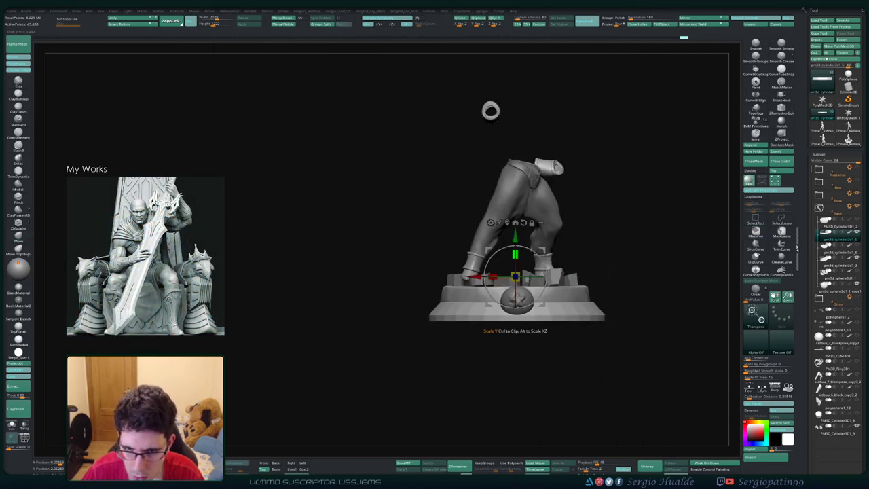
left_click_drag(516, 235, 515, 229)
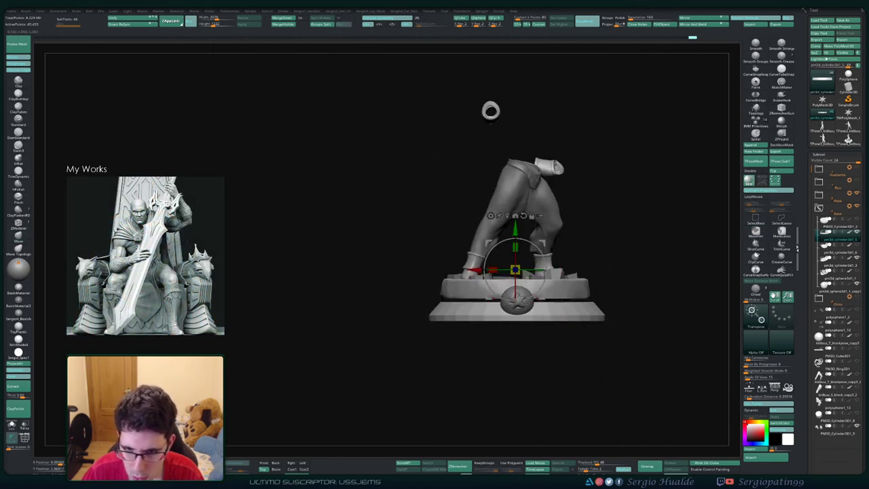
left_click(532, 317, "alt")
left_click_drag(517, 336, 517, 325)
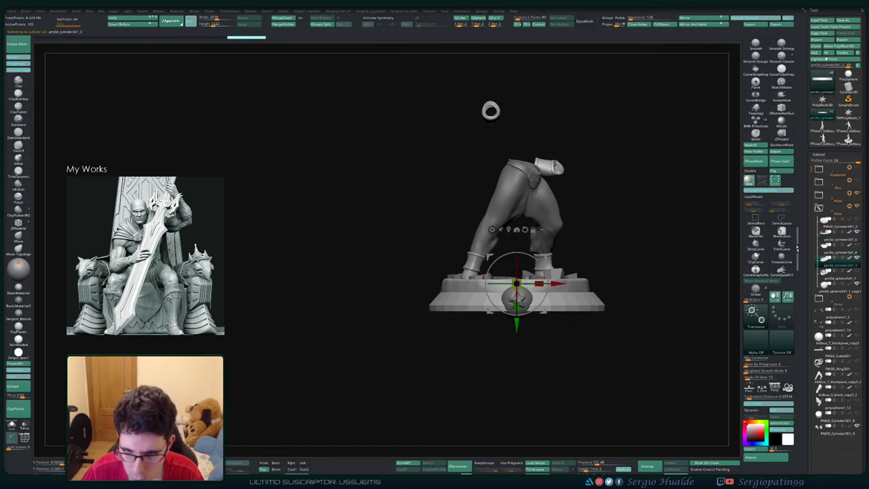
left_click(517, 307)
left_click_drag(516, 262, 517, 264)
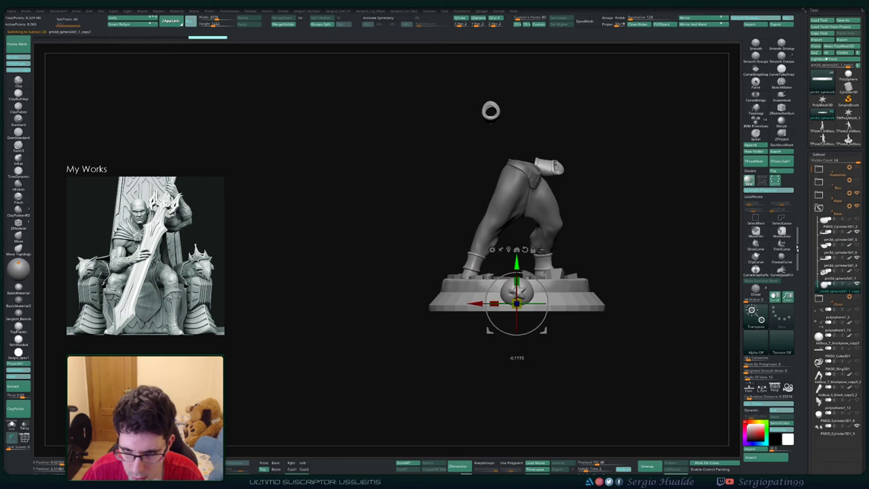
key("q")
mouse_move(543, 255)
right_mouse_down("ctrl")
mouse_move(560, 282)
mouse_move(548, 311)
mouse_move(543, 278)
mouse_move(492, 356)
mouse_move(500, 309)
mouse_move(545, 299)
mouse_move(563, 283)
mouse_move(522, 314)
mouse_move(511, 305)
right_mouse_up("ctrl")
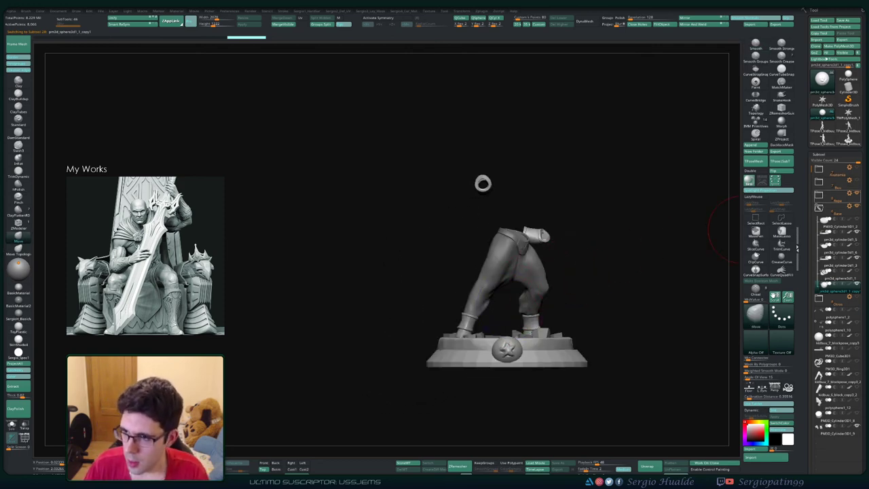
- Show the character's upper body again and delete the leftover plain cylinder subtool from the base folder
left_click(857, 181)
right_click_drag(576, 240, 578, 279, "alt")
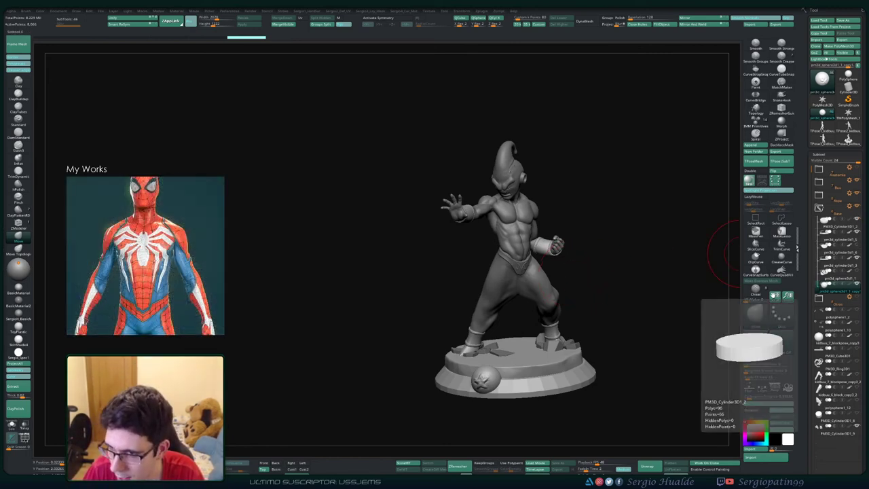
left_click(839, 223)
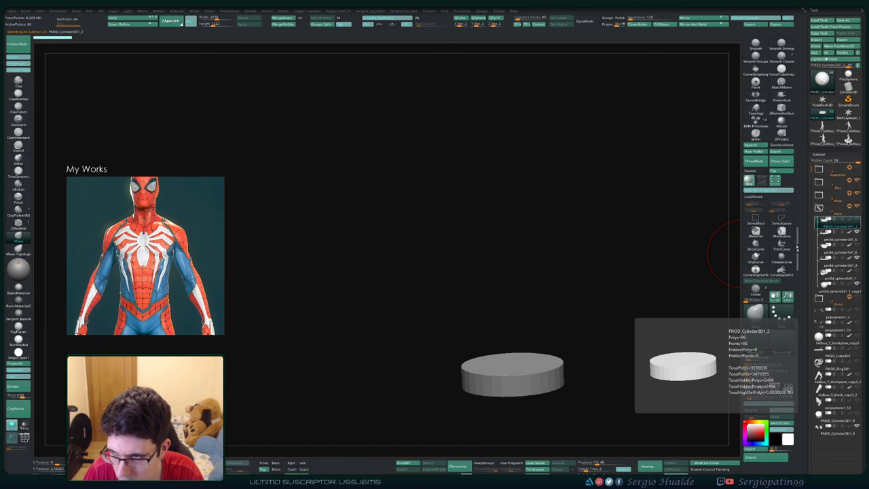
key("Delete")
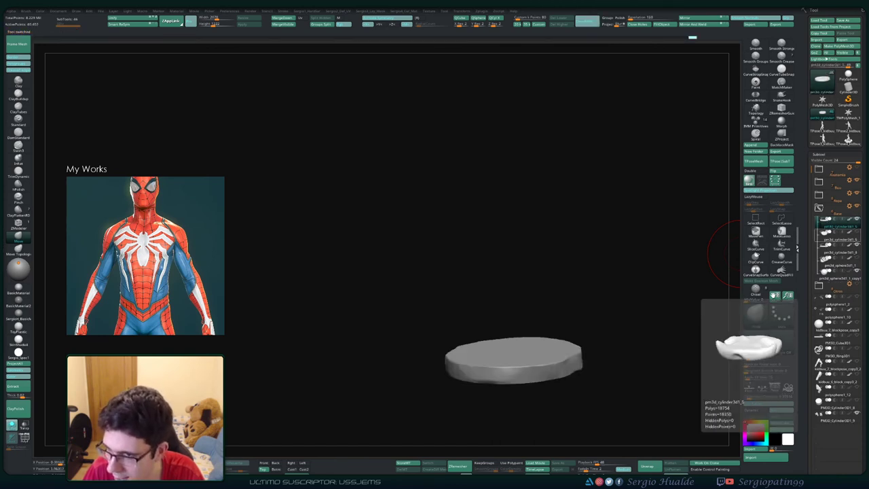
left_click(839, 236)
key("alt+s")
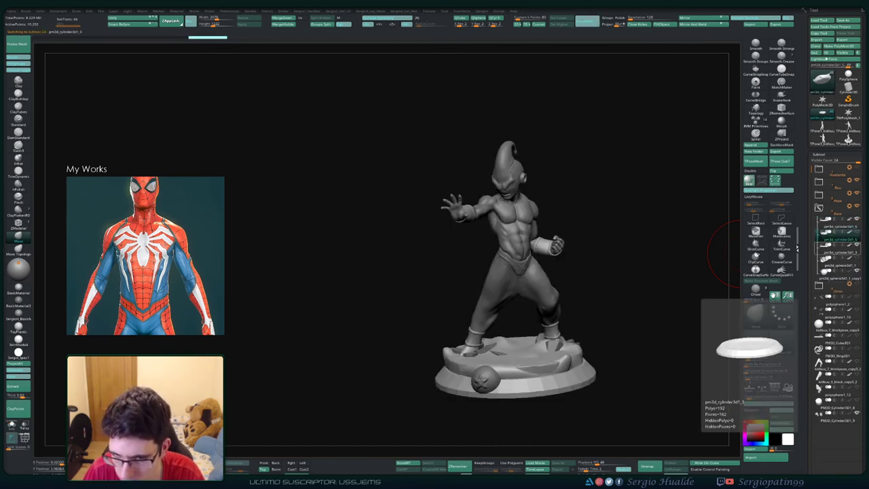
- Select the rounded lobes rising behind the figure and reshape their lower front part with the Move brush
right_click_drag(669, 296, 639, 339, "ctrl")
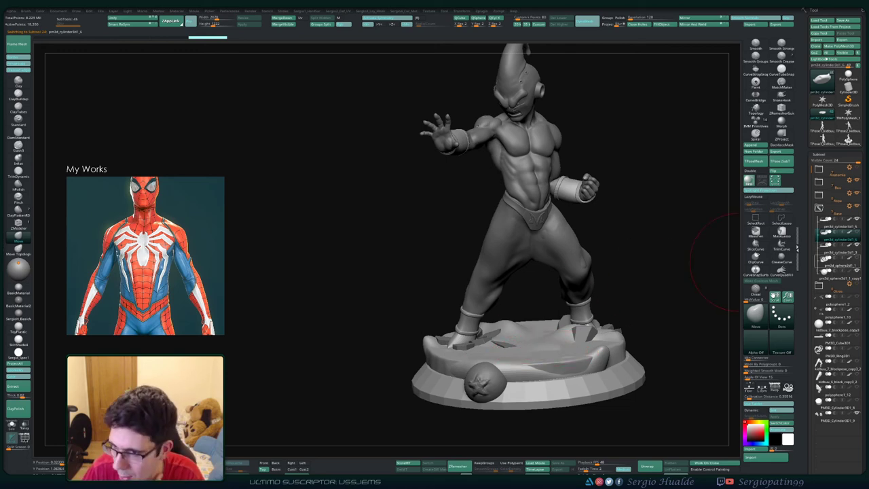
left_click(832, 261)
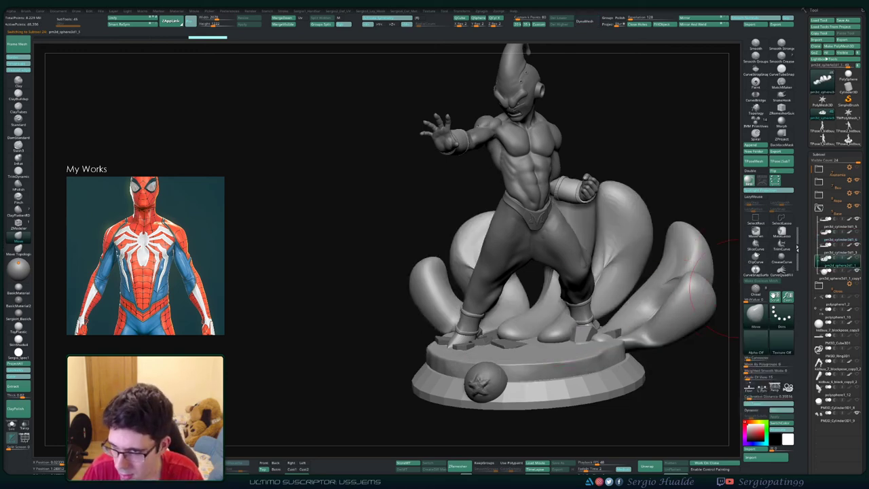
right_click_drag(677, 316, 659, 326, "ctrl")
right_click_drag(659, 327, 597, 356)
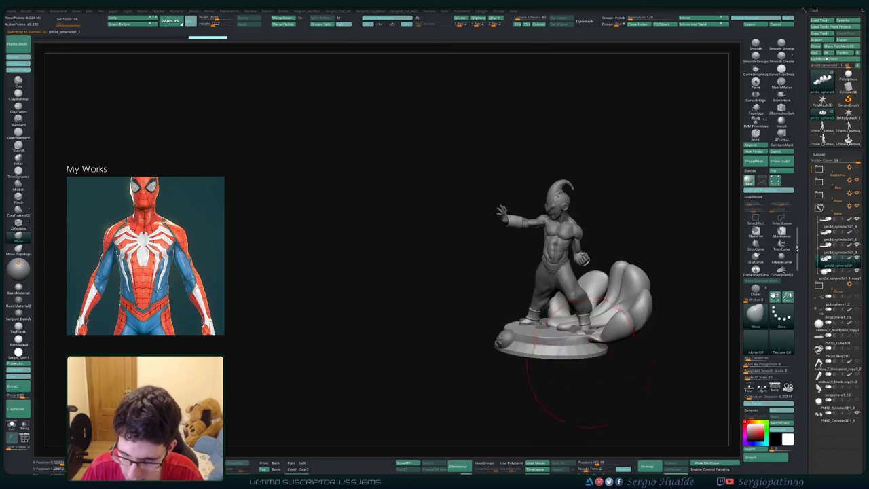
left_click_drag(564, 331, 561, 342)
mouse_move(559, 345)
right_mouse_down()
mouse_move(602, 347)
mouse_move(582, 344)
right_mouse_up()
- Adjust the lobes beside the base individually with Move Topological and smooth their surfaces
key("b")
key("m")
key("t")
left_click_drag(599, 339, 609, 335)
right_click_drag(600, 328, 621, 340)
left_click_drag(616, 325, 613, 299, "shift")
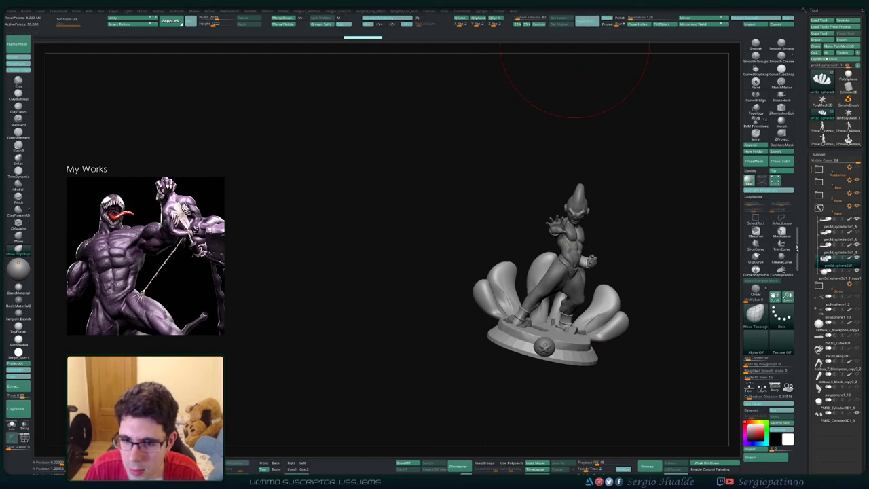
left_click_drag(609, 294, 601, 316, "shift")
right_click_drag(630, 340, 570, 305)
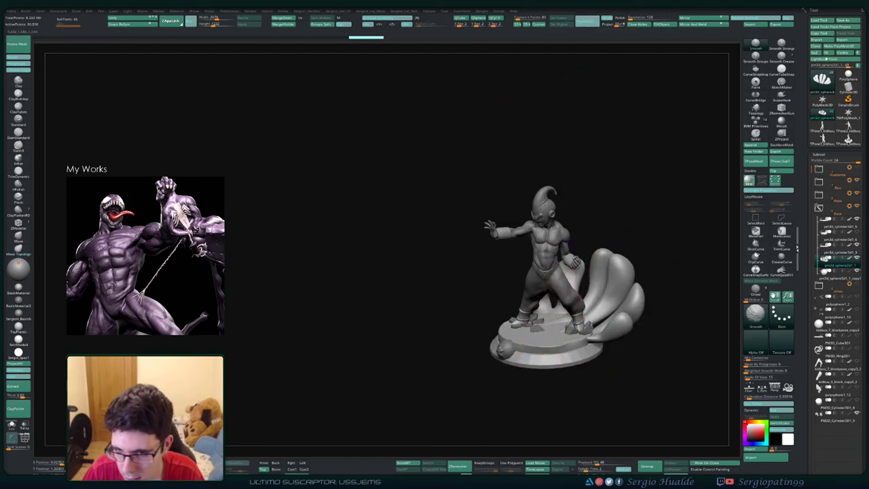
left_click_drag(611, 307, 614, 315, "shift")
right_click_drag(590, 288, 601, 314)
- Pull the foot of the lobes inward against the disc's rear edge with the Move brush
key("b")
key("m")
key("v")
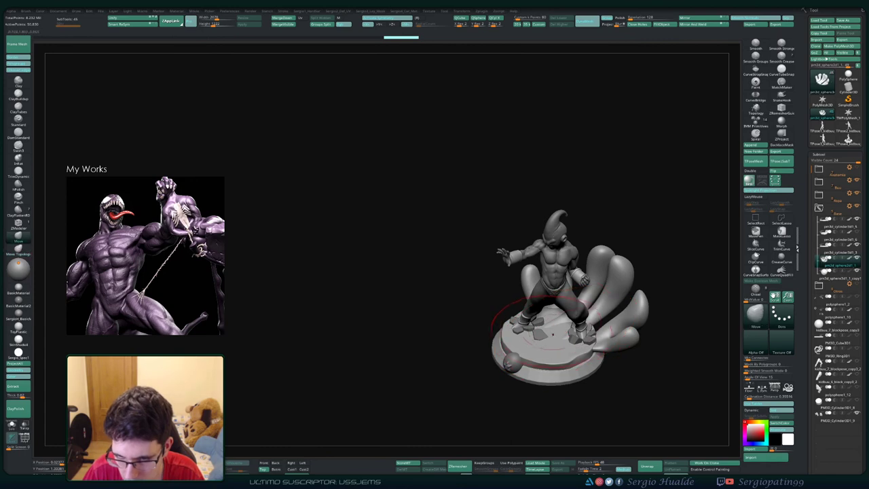
left_click_drag(593, 323, 584, 327)
mouse_move(593, 333)
right_mouse_down("shift")
mouse_move(618, 303)
mouse_move(582, 299)
mouse_move(616, 304)
mouse_move(616, 292)
mouse_move(557, 302)
mouse_move(552, 344)
right_mouse_up("shift")
right_click_drag(591, 224, 589, 195)
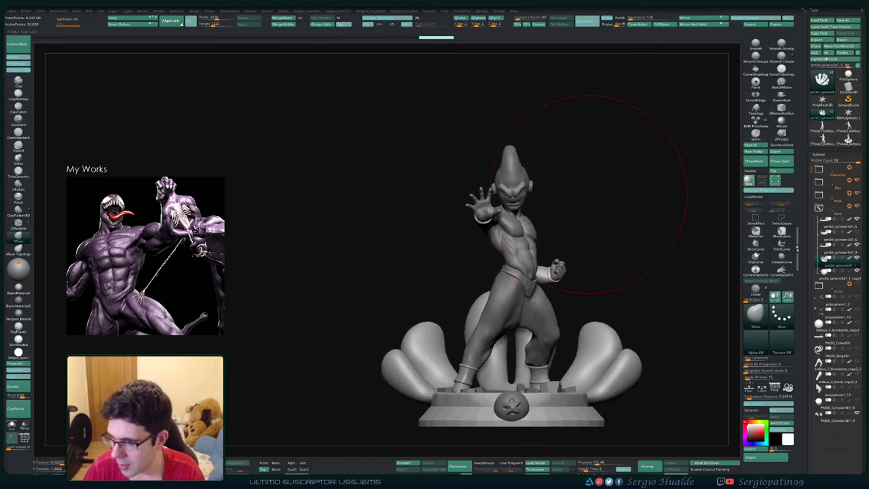
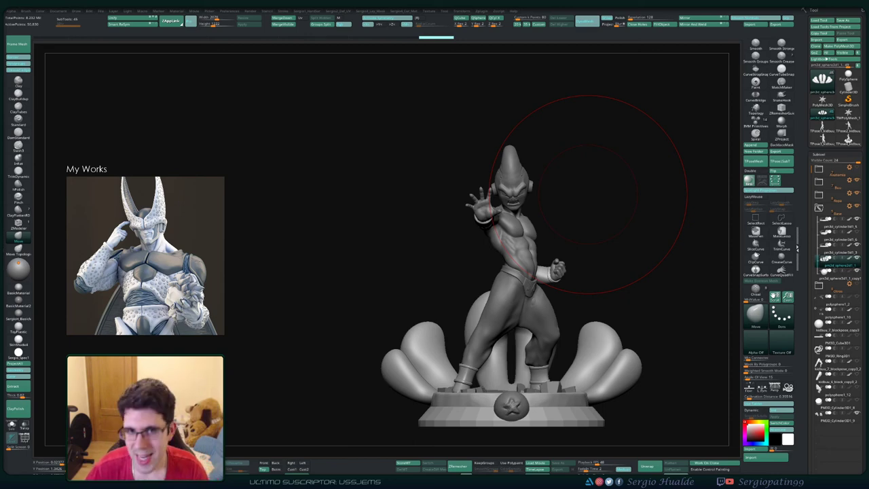
- Display the statue with BasicMaterial
left_click_drag(612, 240, 536, 259)
right_click_drag(537, 259, 530, 300, "ctrl")
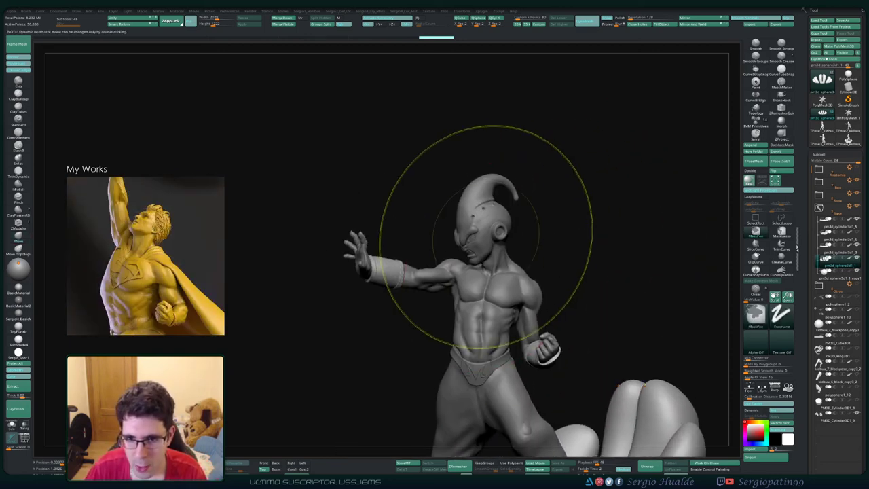
right_click_drag(487, 237, 476, 220, "ctrl")
left_click(18, 290)
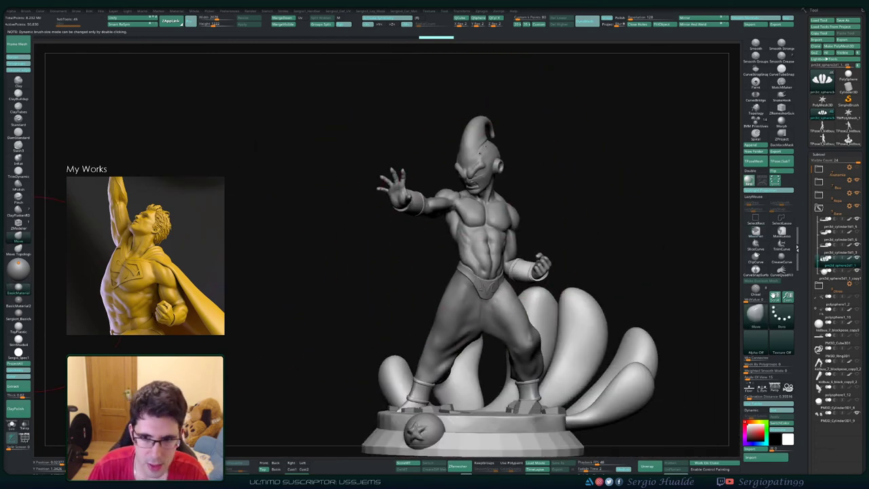
right_click_drag(362, 267, 418, 252)
- Select the body, adjust the brush size and push in the waist below the outstretched arm with Move
left_click(531, 234, "alt")
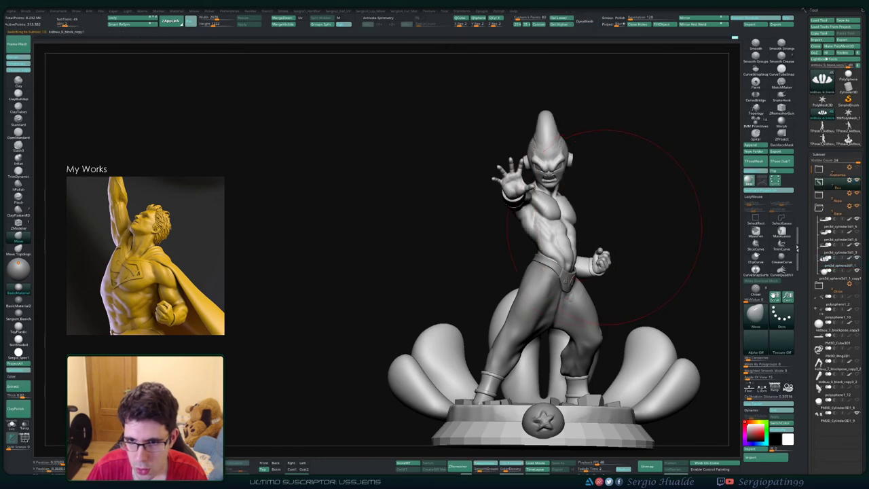
right_click_drag(608, 226, 556, 235)
mouse_move(495, 196)
right_mouse_down("ctrl")
mouse_move(484, 253)
mouse_move(528, 257)
mouse_move(492, 267)
mouse_move(514, 269)
mouse_move(506, 261)
right_mouse_up("ctrl")
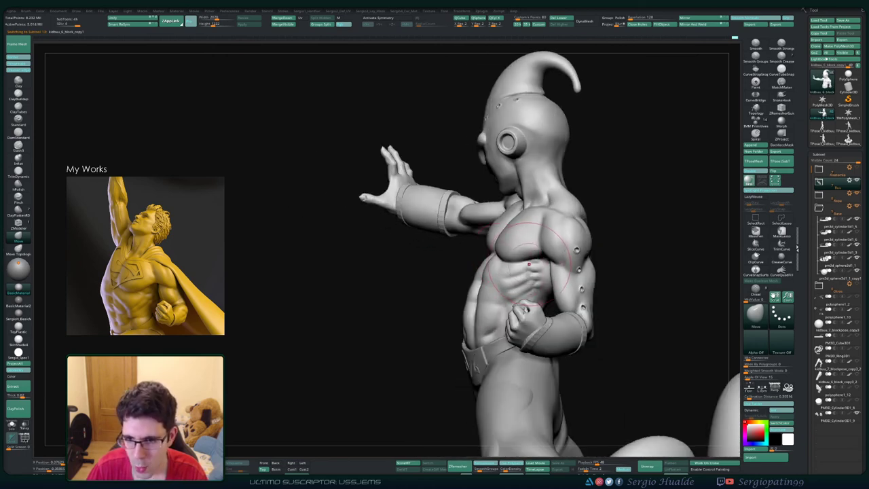
left_click_drag(527, 266, 530, 273, "shift")
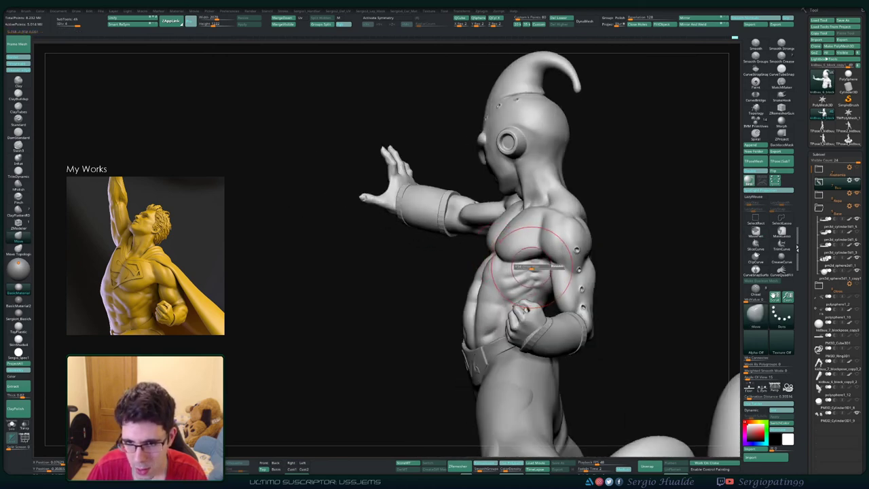
mouse_move(520, 273)
right_mouse_down()
mouse_move(544, 280)
mouse_move(499, 261)
mouse_move(495, 233)
mouse_move(481, 261)
mouse_move(497, 273)
mouse_move(453, 293)
right_mouse_up()
key("bracketright")
key("bracketright")
key("bracketright")
key("s")
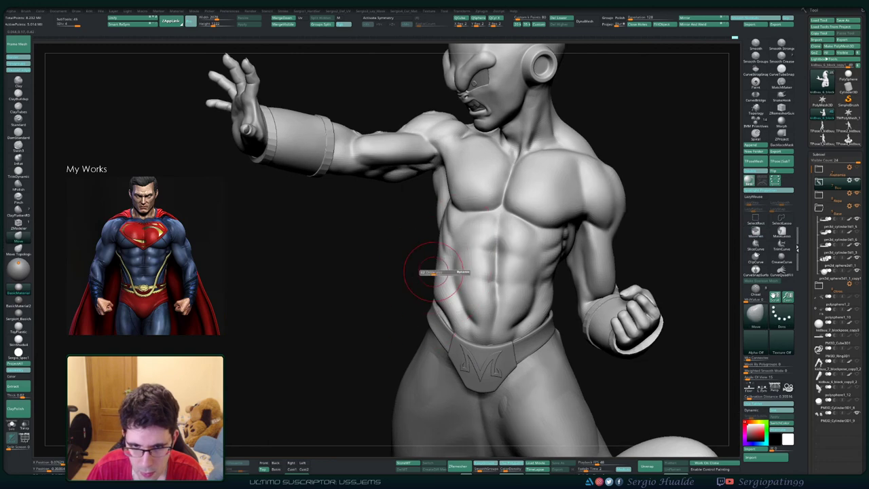
left_click_drag(433, 272, 427, 273)
right_click_drag(419, 274, 458, 282)
left_click_drag(424, 264, 434, 262)
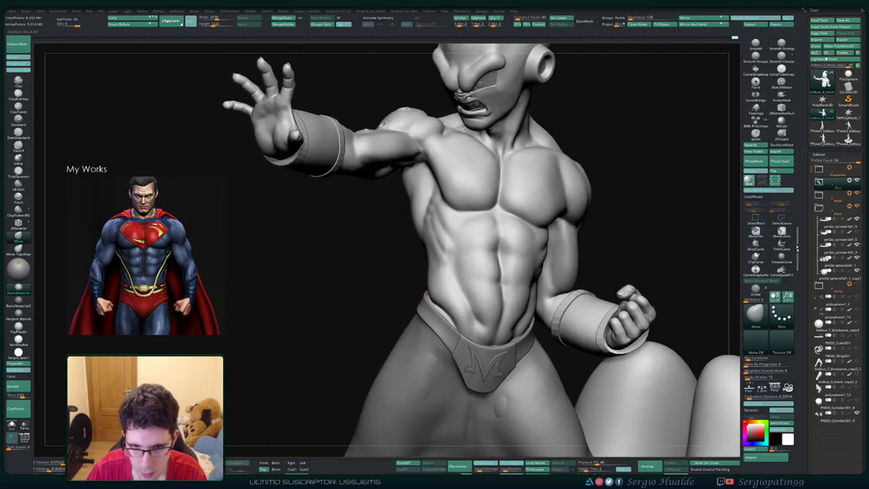
- Adjust the torso's flank on the clenched-fist side with a small Move stroke
mouse_move(448, 262)
right_mouse_down()
mouse_move(435, 252)
mouse_move(425, 261)
right_mouse_up()
right_click_drag(503, 267, 514, 295)
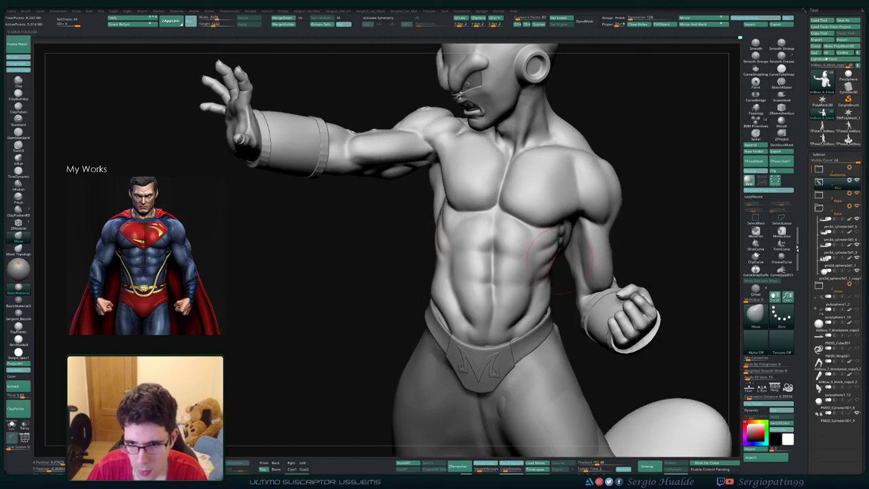
left_click_drag(531, 282, 535, 284)
right_click_drag(529, 284, 452, 258, "ctrl")
mouse_move(451, 258)
right_mouse_down()
mouse_move(527, 271)
mouse_move(431, 274)
mouse_move(435, 258)
right_mouse_up()
right_click_drag(435, 258, 408, 272)
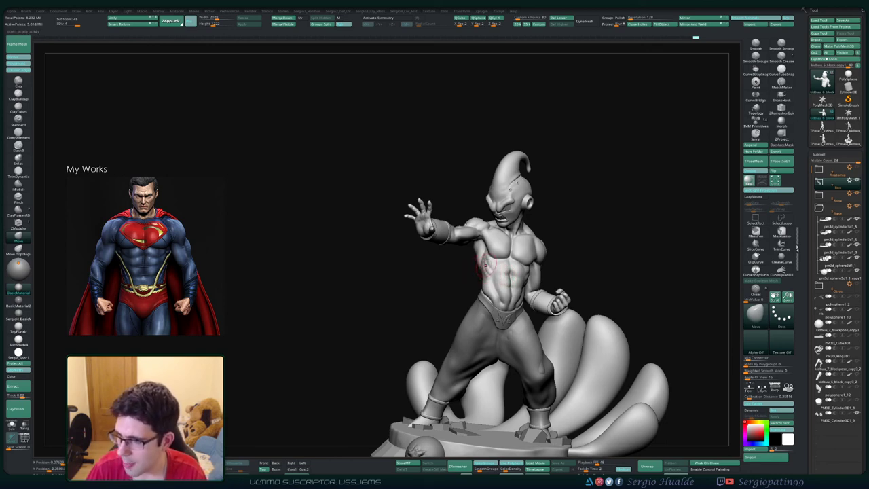
- Adjust the brush size and refine the lower chest edge beside the outstretched arm with Move
mouse_move(490, 264)
right_mouse_down("ctrl")
mouse_move(514, 282)
mouse_move(501, 270)
mouse_move(503, 281)
right_mouse_up("ctrl")
right_click_drag(502, 281, 518, 272)
right_click_drag(595, 218, 520, 254, "alt")
right_click_drag(520, 254, 528, 237)
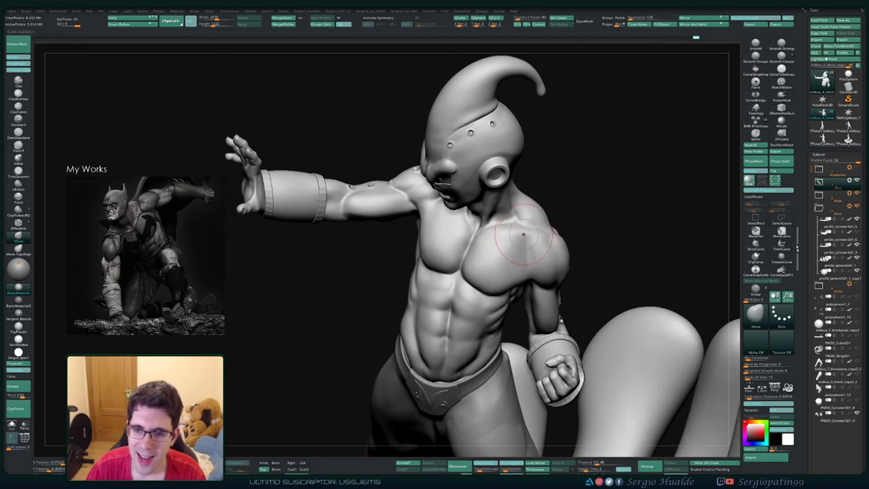
mouse_move(530, 275)
right_mouse_down()
mouse_move(537, 269)
mouse_move(518, 289)
mouse_move(545, 279)
right_mouse_up()
key("s")
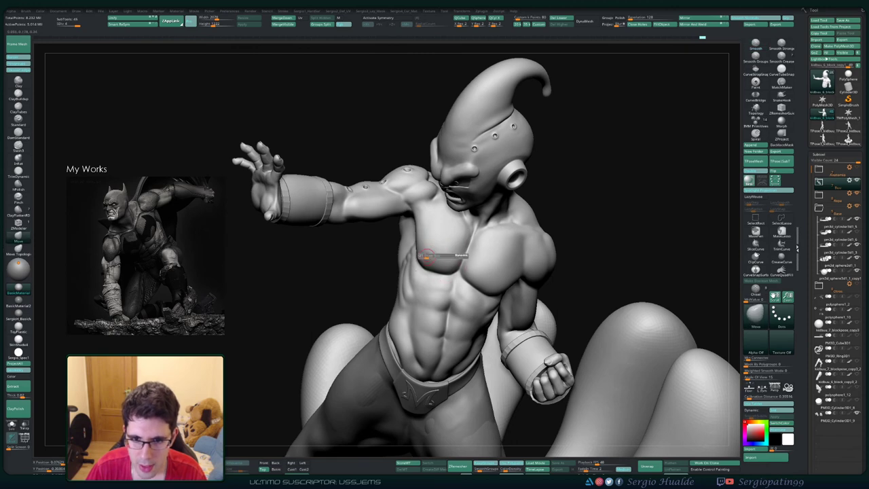
left_click_drag(431, 255, 442, 265)
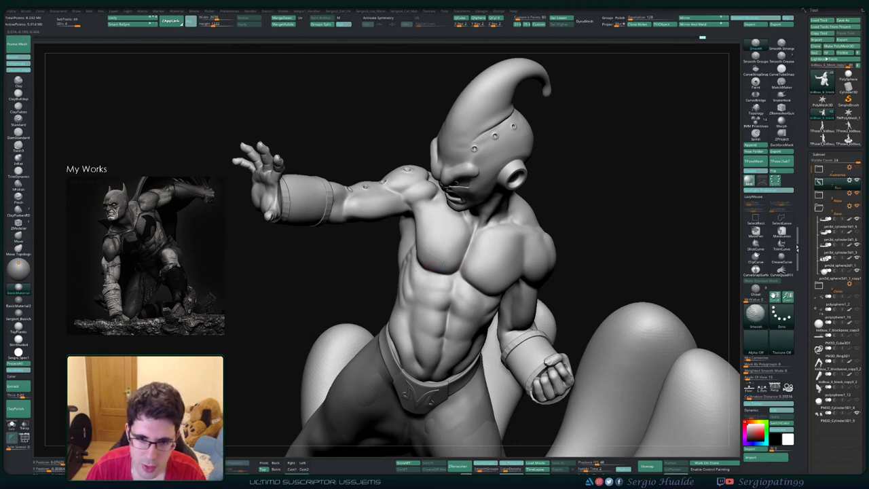
- Isolate the outstretched arm's shoulder and armpit region of the body with a SelectLasso visibility selection
mouse_move(435, 224)
right_mouse_down()
mouse_move(428, 215)
mouse_move(449, 244)
mouse_move(420, 284)
mouse_move(422, 276)
mouse_move(442, 275)
right_mouse_up()
left_click(782, 220, "ctrl+shift")
key("ctrl+shift")
mouse_move(427, 339)
left_mouse_down("ctrl+shift")
mouse_move(375, 273)
mouse_move(415, 225)
mouse_move(431, 232)
left_mouse_up("ctrl+shift")
right_click_drag(431, 232, 439, 324)
key("alt+s")
right_click_drag(439, 325, 453, 299)
- Refine the isolated shoulder's armpit crease with DamStandard and smoothing, and show the whole body mesh again
key("b")
key("d")
key("s")
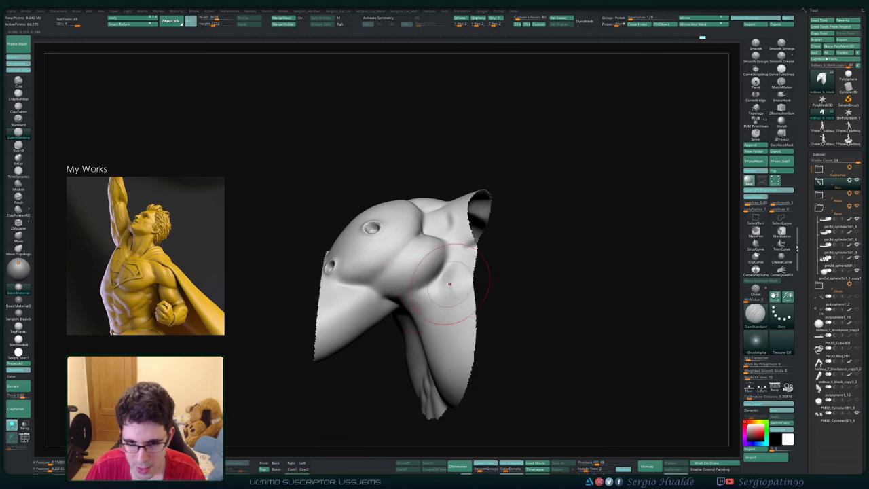
right_click_drag(449, 283, 452, 262)
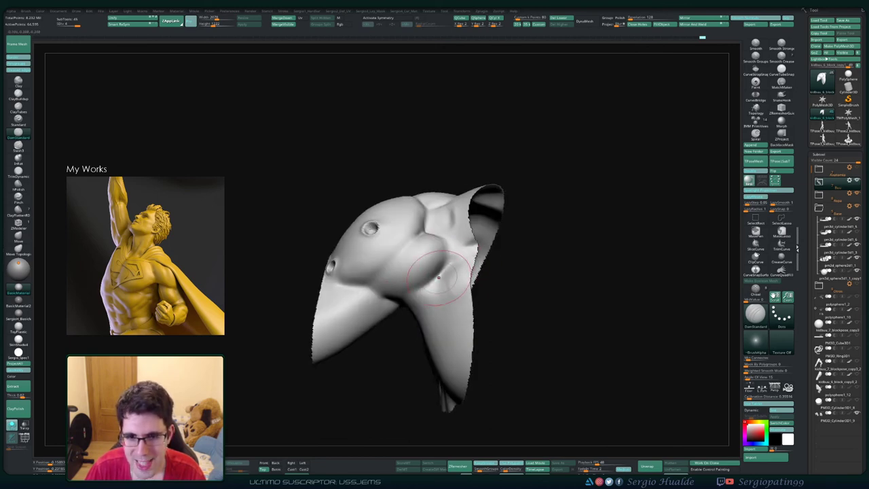
key("shift")
right_click_drag(399, 298, 425, 319)
key("shift")
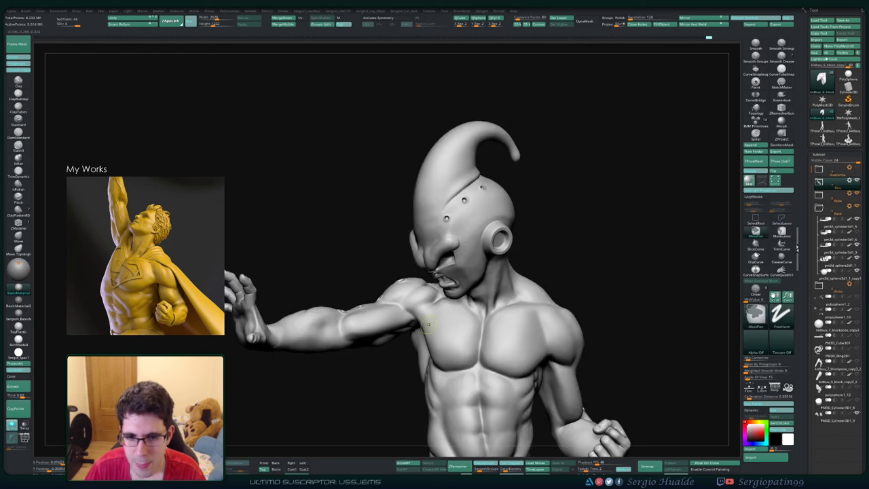
- Carve the crease where the outstretched upper arm meets the chest with DamStandard
right_click_drag(430, 331, 430, 307, "ctrl")
mouse_move(429, 307)
right_mouse_down()
mouse_move(442, 310)
mouse_move(420, 357)
mouse_move(417, 339)
mouse_move(436, 341)
mouse_move(427, 367)
right_mouse_up()
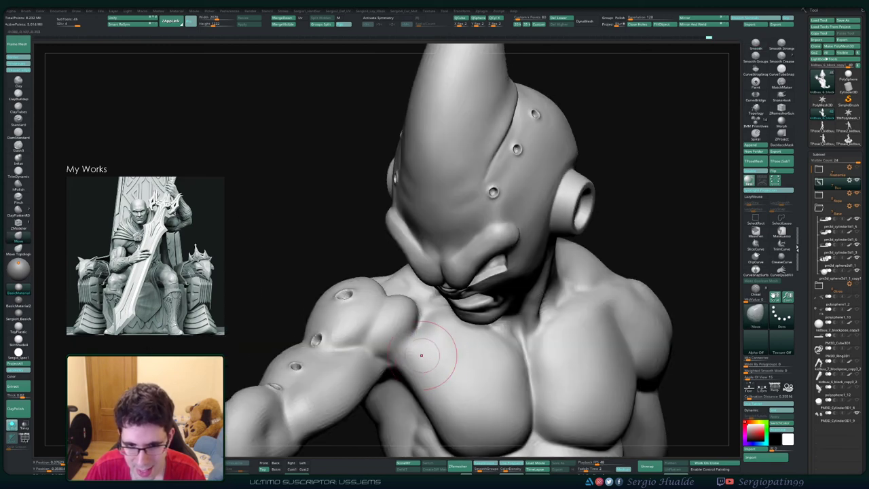
mouse_move(423, 355)
right_mouse_down("ctrl")
mouse_move(409, 309)
mouse_move(411, 329)
mouse_move(419, 285)
right_mouse_up("ctrl")
key("b")
key("d")
key("s")
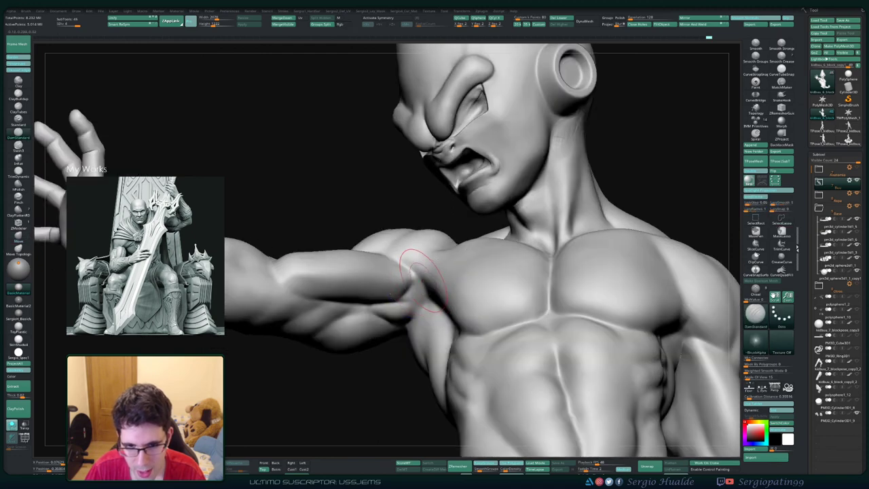
mouse_move(414, 261)
left_mouse_down()
mouse_move(426, 292)
mouse_move(413, 289)
left_mouse_up()
left_click_drag(394, 257, 434, 279)
- Select the Clay brush and smooth the muscle forms where the outstretched arm's underside enters the armpit
key("b")
key("c")
key("l")
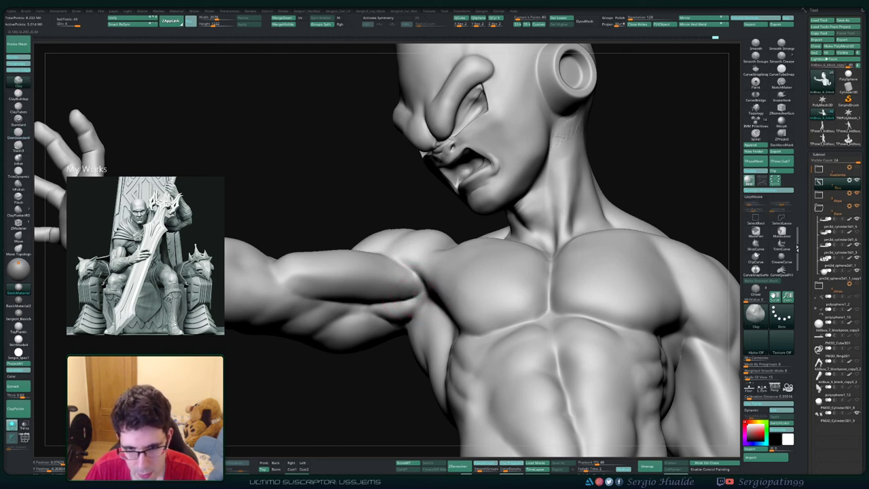
left_click_drag(405, 295, 415, 286, "shift")
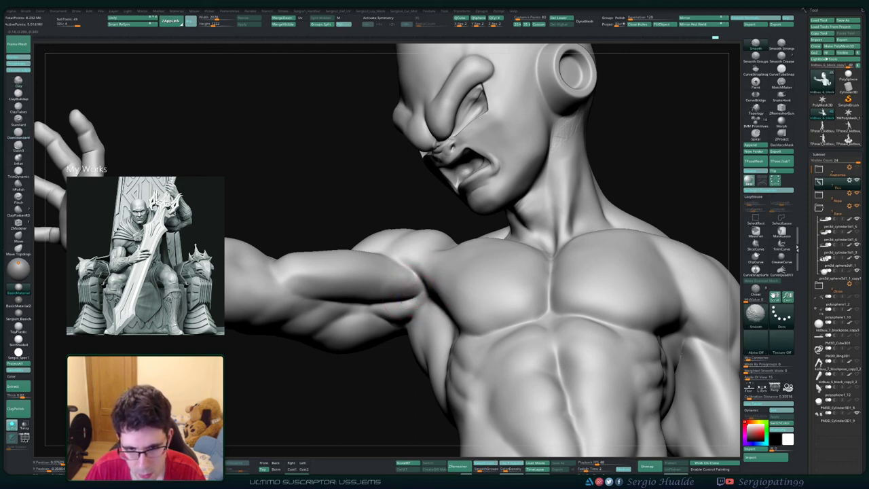
right_click_drag(386, 273, 398, 224)
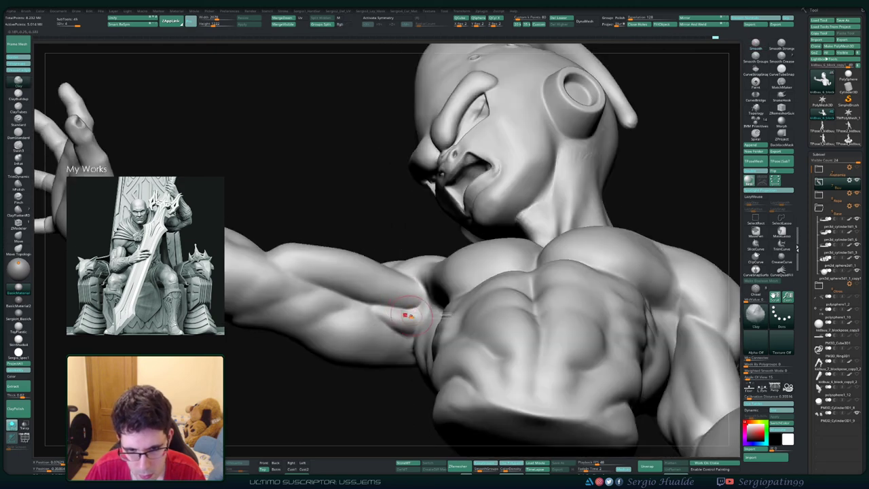
key("shift")
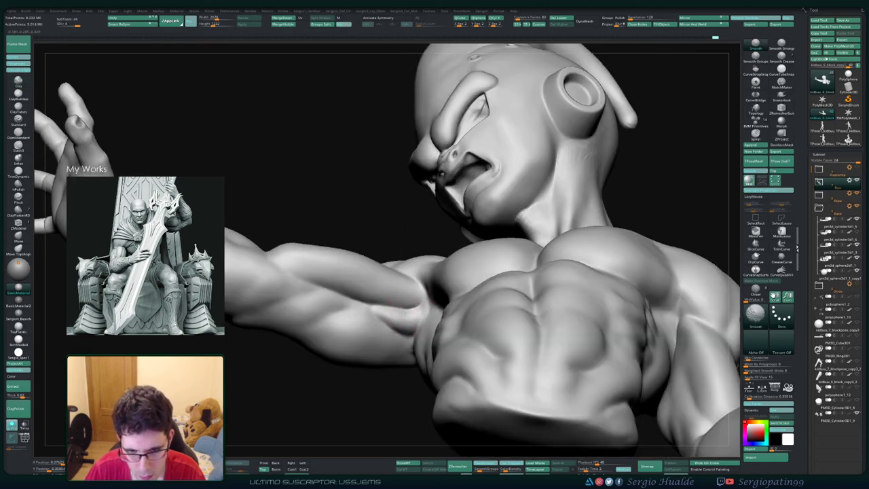
left_click_drag(406, 307, 387, 313, "shift")
- Adjust the brush size and reshape the armpit below the outstretched arm with Move
key("b")
key("m")
key("v")
right_click_drag(382, 316, 432, 324)
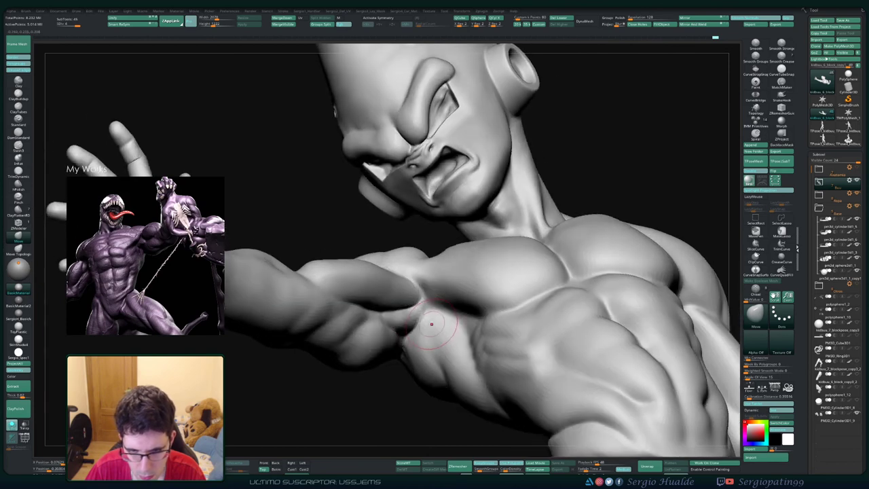
key("s")
left_click_drag(432, 323, 429, 317)
- Refine the fold between the outstretched arm and the lat with DamStandard, and soften it with Clay and Smooth
key("b")
key("d")
key("s")
key("s")
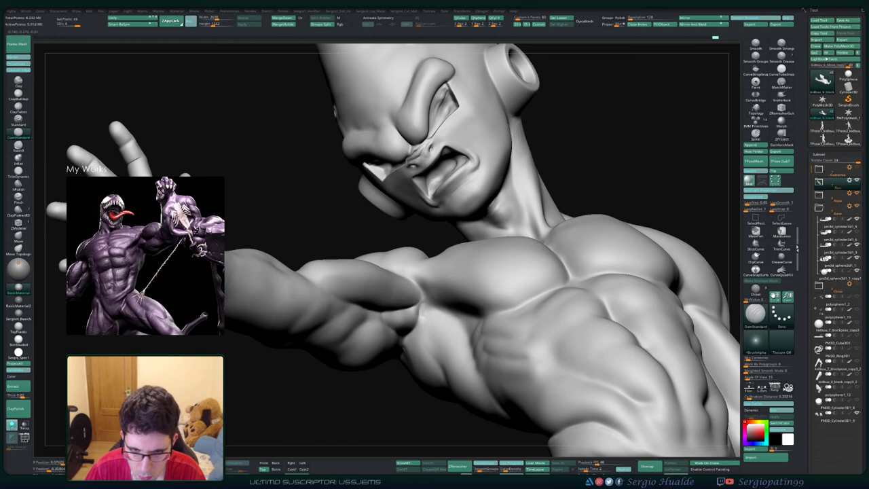
key("b")
key("c")
key("l")
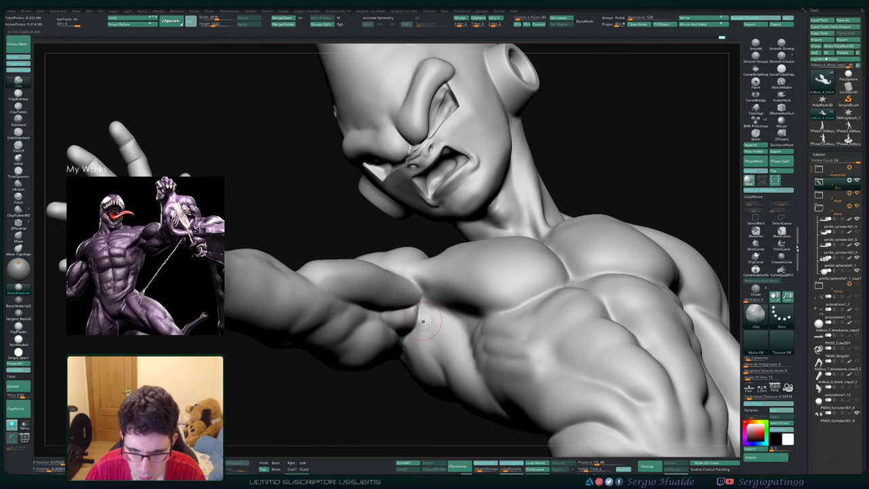
left_click_drag(425, 320, 415, 343, "shift")
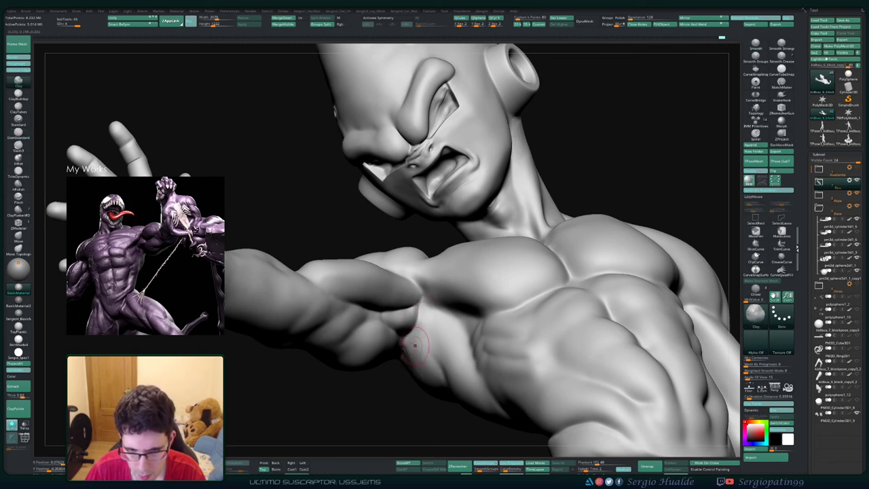
- Smooth the rear part of the armpit, where the back muscle meets the outstretched arm
right_click_drag(415, 345, 406, 345)
left_click_drag(406, 345, 407, 356, "shift")
right_click_drag(407, 356, 404, 375)
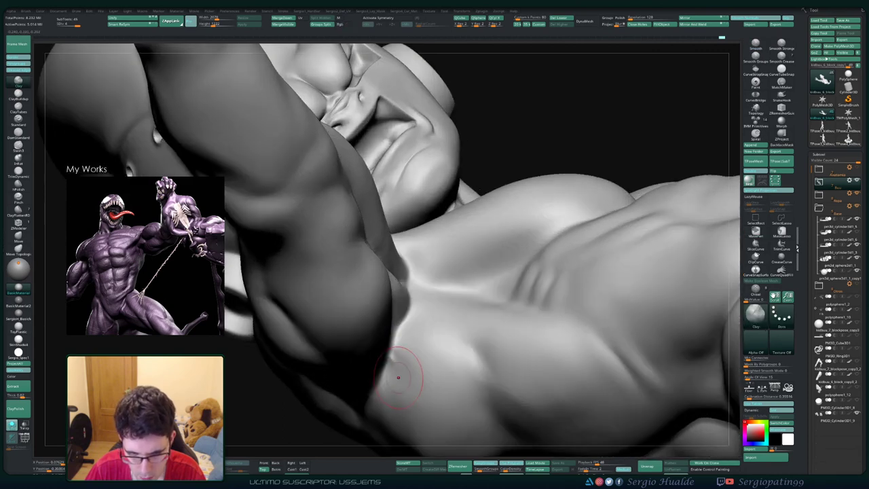
mouse_move(400, 371)
left_mouse_down("shift")
mouse_move(394, 393)
mouse_move(391, 357)
left_mouse_up("shift")
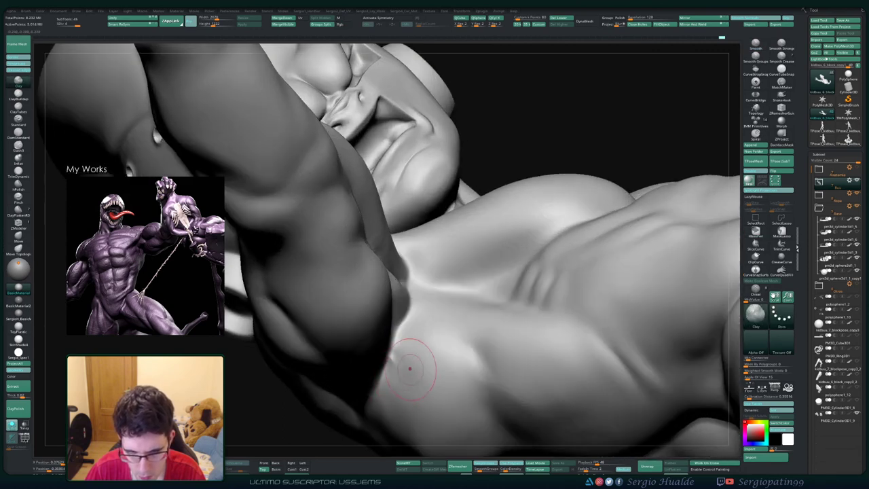
- Reduce the DamStandard brush size and define the rear armpit crease between the arm and the back muscle
mouse_move(409, 365)
right_mouse_down()
mouse_move(399, 349)
mouse_move(396, 360)
right_mouse_up()
key("s")
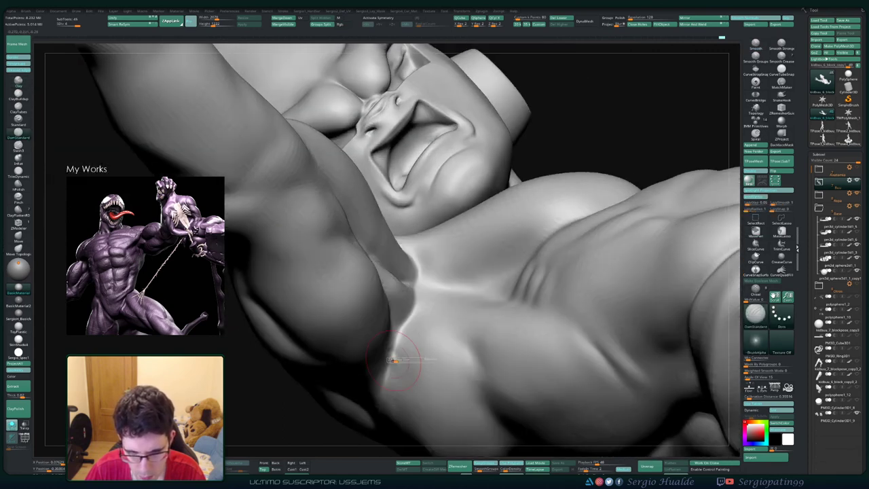
left_click_drag(396, 361, 390, 362)
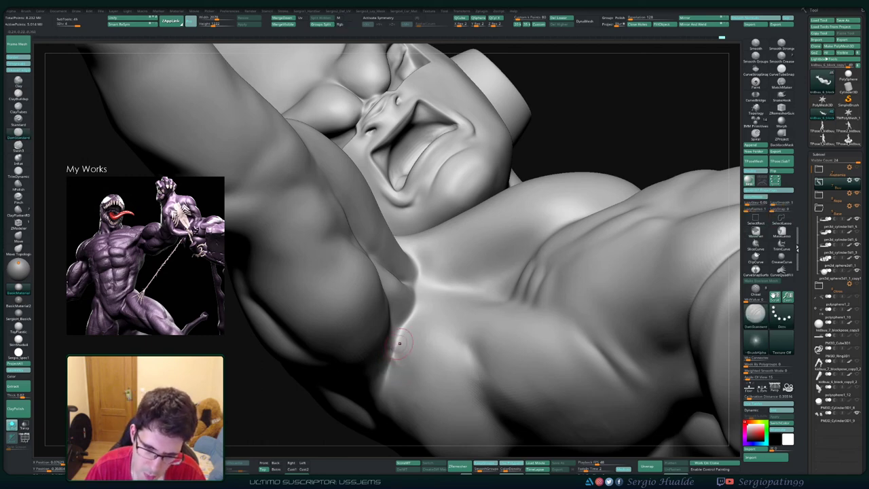
right_click_drag(396, 381, 387, 191, "ctrl")
right_click_drag(413, 363, 363, 340, "shift")
right_click_drag(364, 340, 370, 401, "ctrl")
right_click_drag(408, 333, 387, 354)
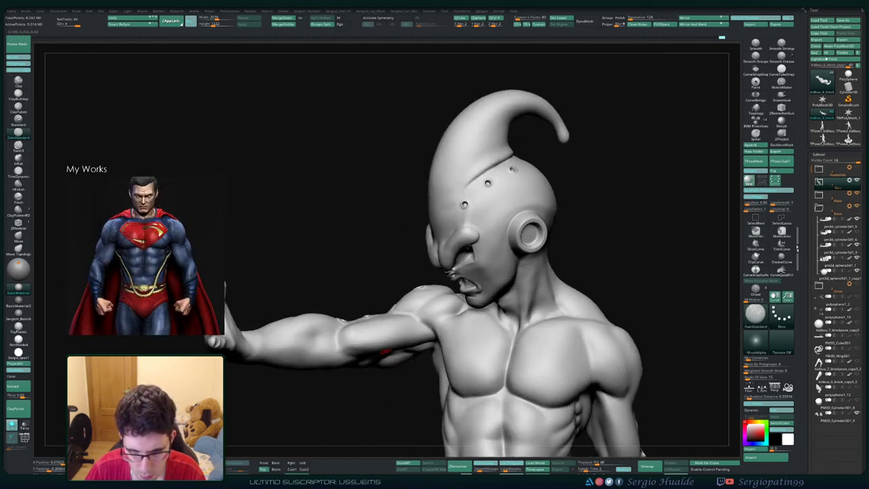
- Adjust the outstretched upper arm's contour with Move and smooth the biceps surface
key("b")
key("m")
key("v")
key("s")
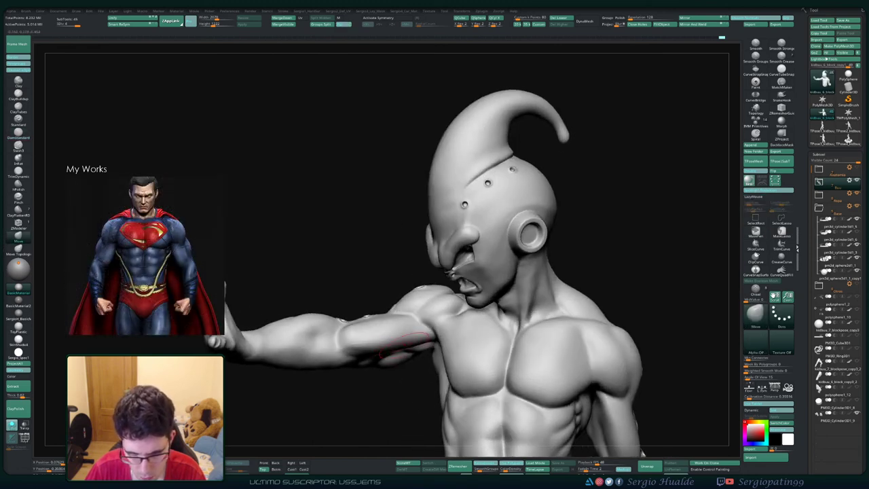
right_click_drag(401, 355, 380, 331)
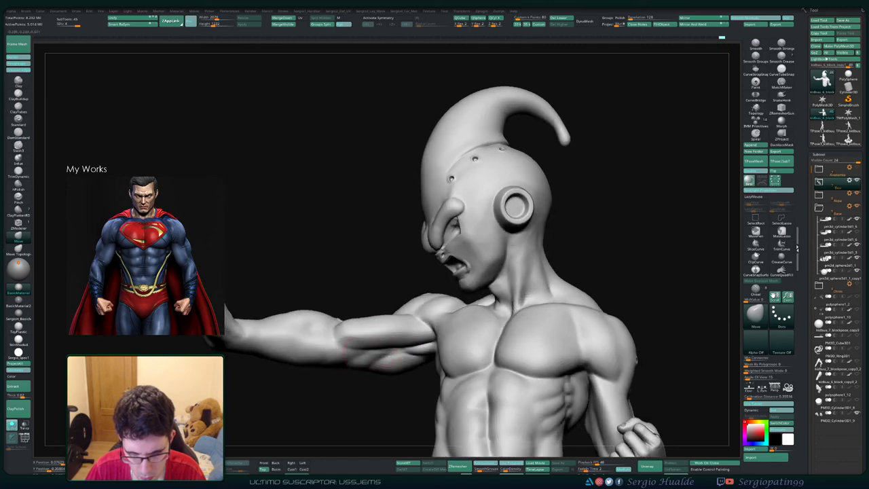
key("shift")
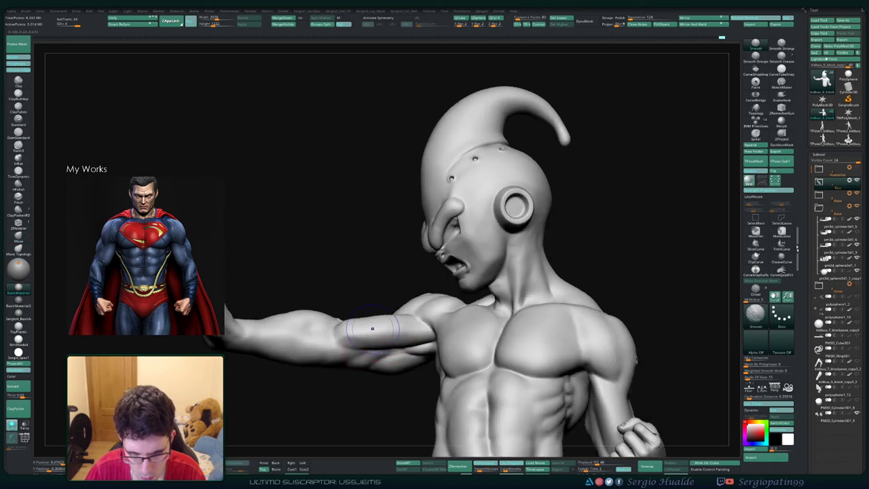
right_click_drag(364, 311, 369, 322)
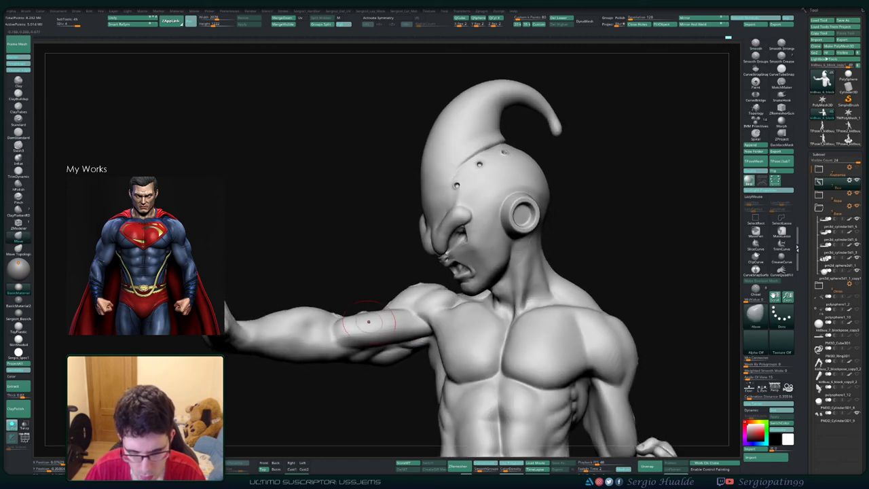
key("shift")
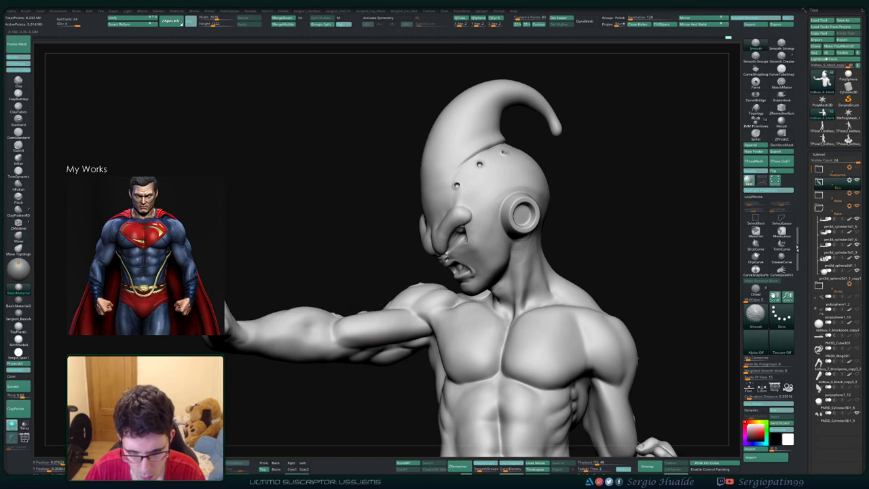
- Nudge the biceps of the outstretched arm near the armpit with a short Move stroke
right_click_drag(339, 316, 318, 263)
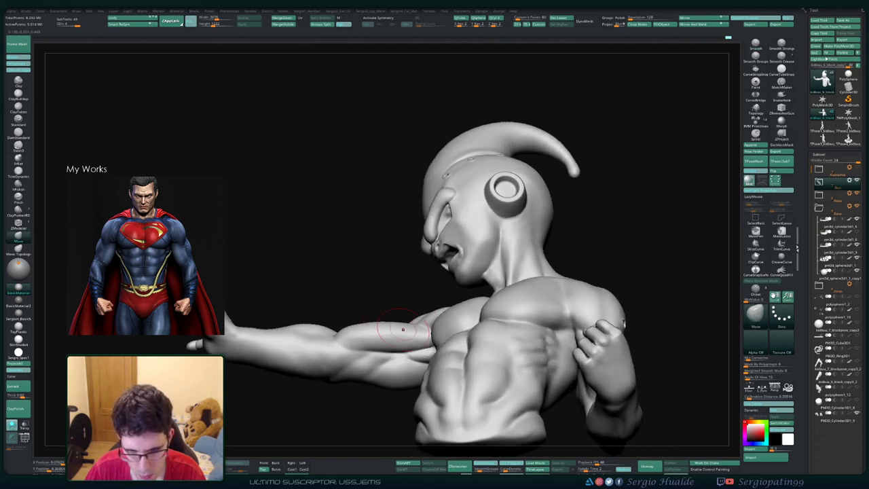
left_click_drag(410, 330, 404, 335)
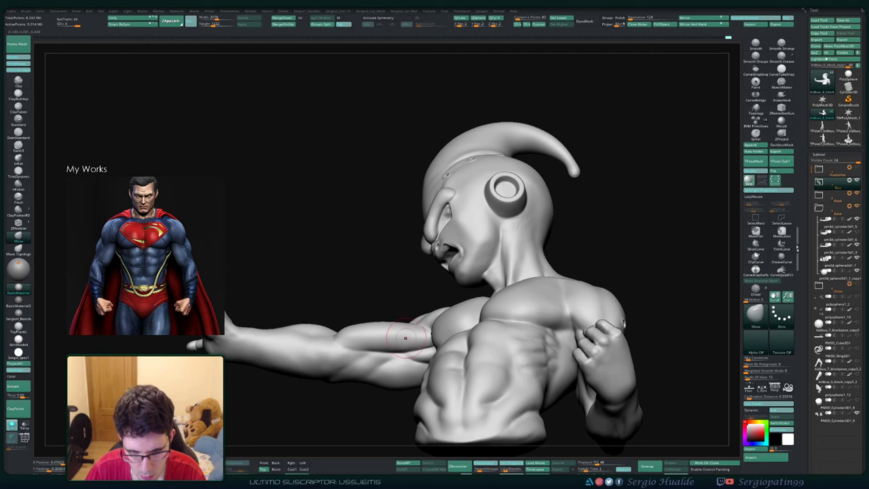
mouse_move(404, 335)
right_mouse_down("ctrl")
mouse_move(382, 317)
mouse_move(385, 385)
mouse_move(274, 337)
mouse_move(288, 381)
mouse_move(295, 326)
right_mouse_up("ctrl")
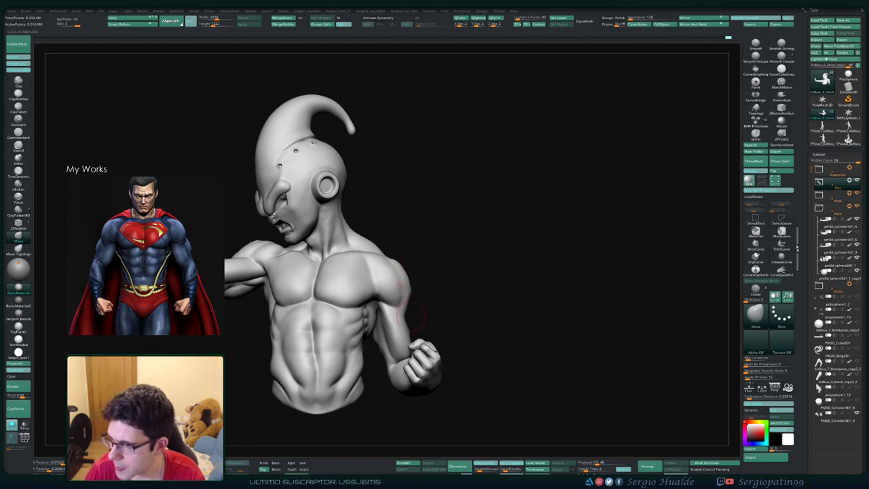
- Switch the selection brush to SelectRect and isolate the upper-arm polygroups around the bent, clenched-fist arm
right_click_drag(408, 310, 462, 270, "alt")
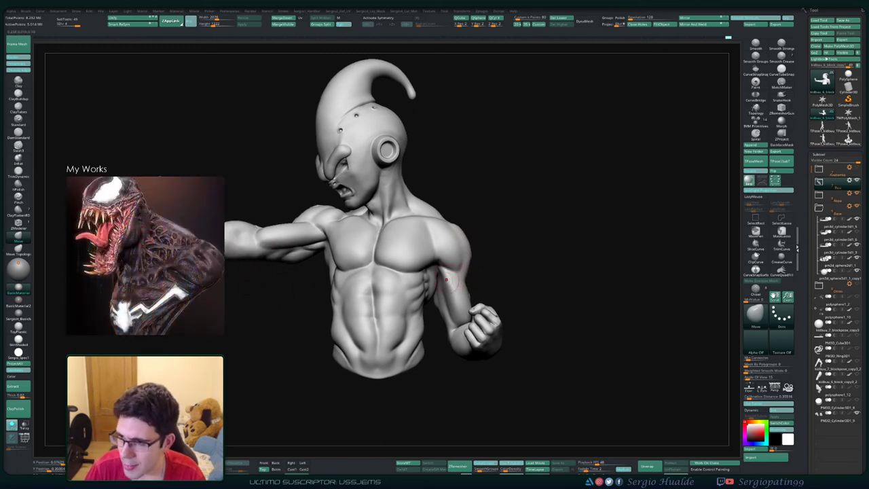
mouse_move(402, 283)
right_mouse_down()
mouse_move(443, 277)
mouse_move(425, 300)
mouse_move(390, 284)
right_mouse_up()
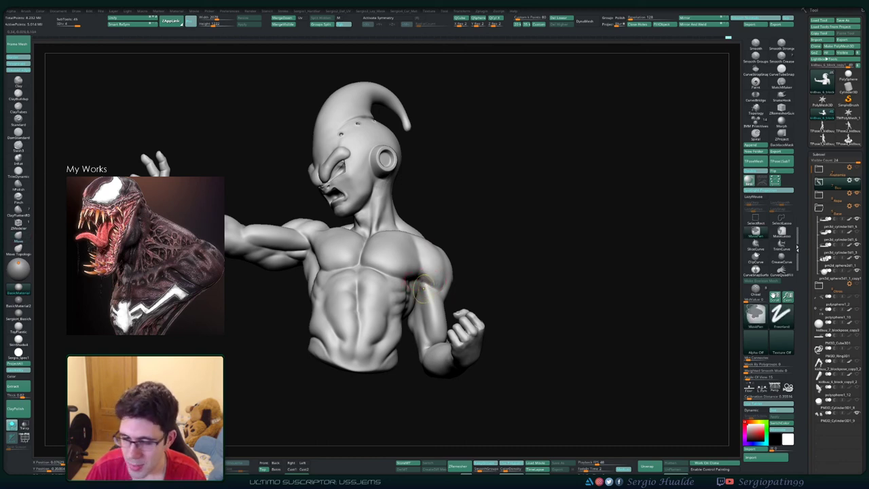
right_click_drag(428, 285, 430, 305, "ctrl")
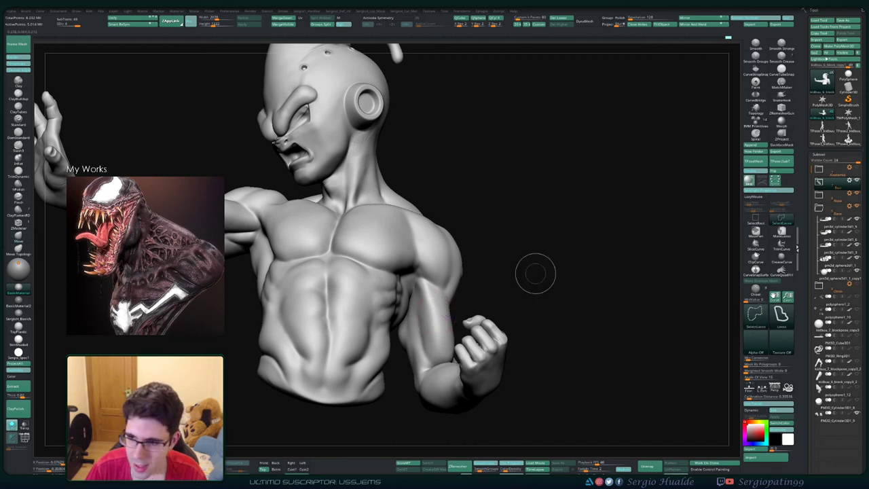
left_click(755, 220)
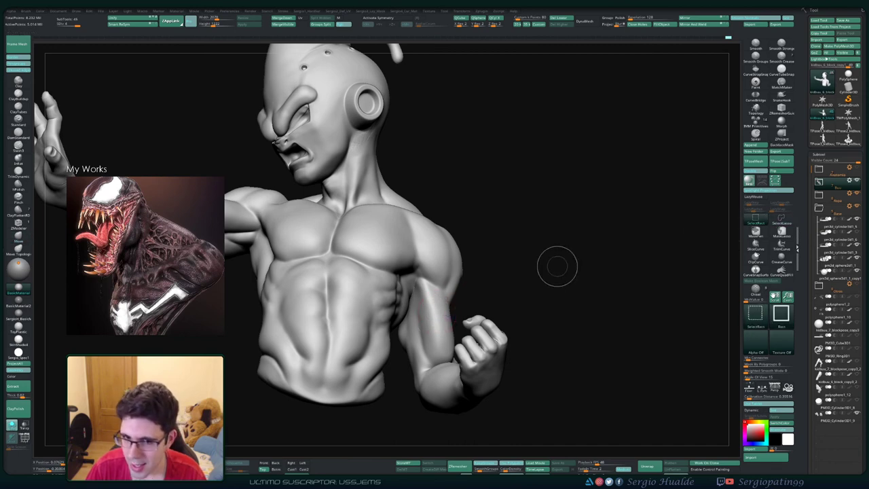
left_click(440, 308, "ctrl+shift")
mouse_move(435, 291)
right_mouse_down("ctrl")
mouse_move(437, 304)
mouse_move(420, 292)
right_mouse_up("ctrl")
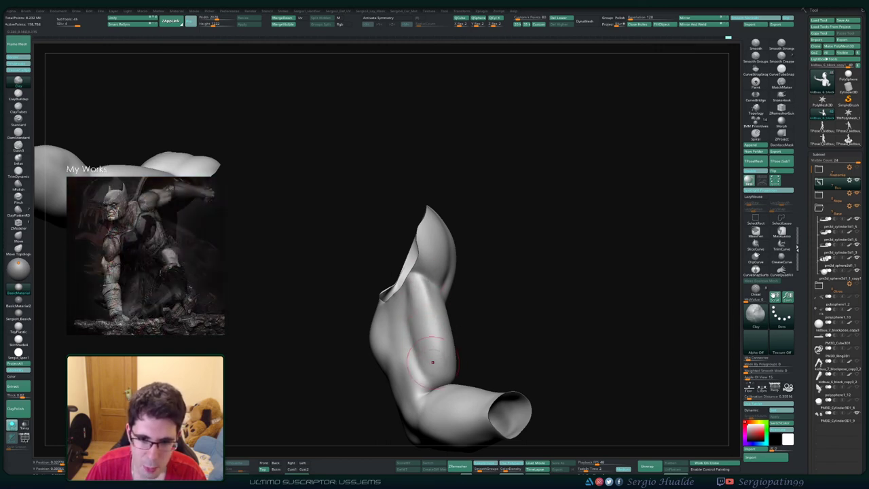
right_click_drag(415, 281, 415, 294)
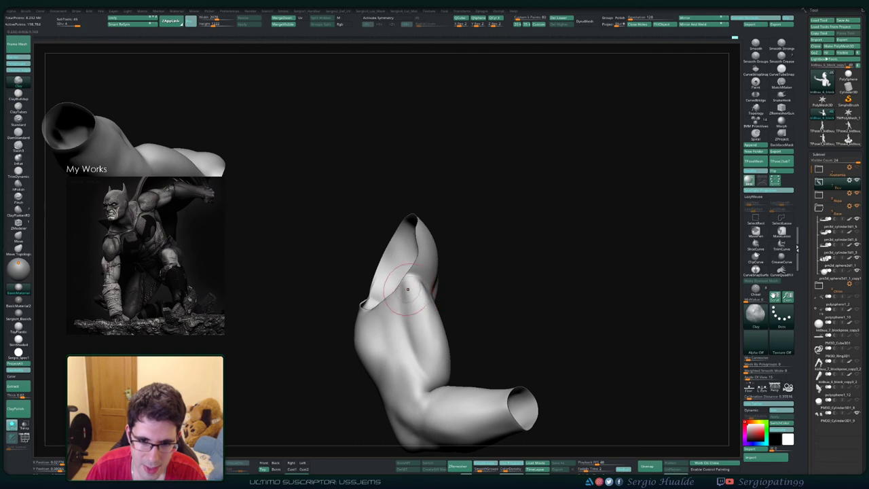
- Smooth the inner biceps of the isolated bent arm, from its middle up to the shoulder edge
left_click_drag(415, 315, 439, 343, "shift")
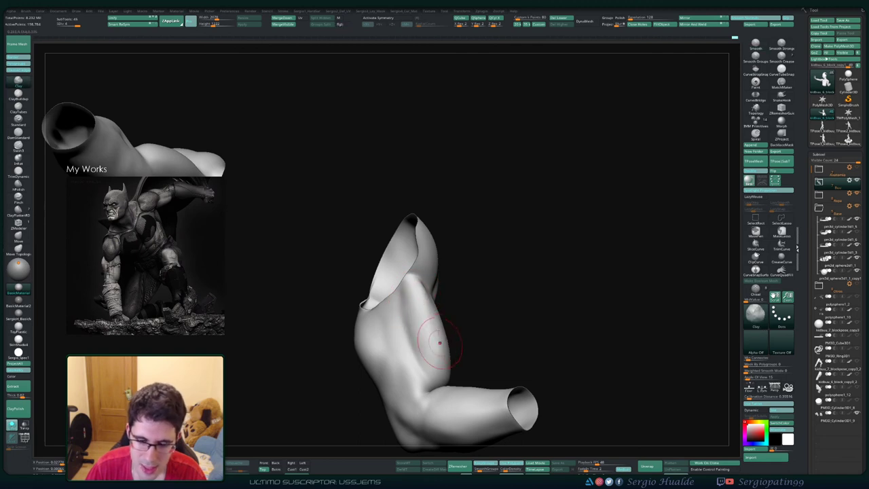
right_click_drag(439, 343, 380, 334)
mouse_move(447, 333)
left_mouse_down("shift")
mouse_move(445, 295)
mouse_move(438, 315)
mouse_move(436, 305)
left_mouse_up("shift")
right_click_drag(434, 303, 476, 296)
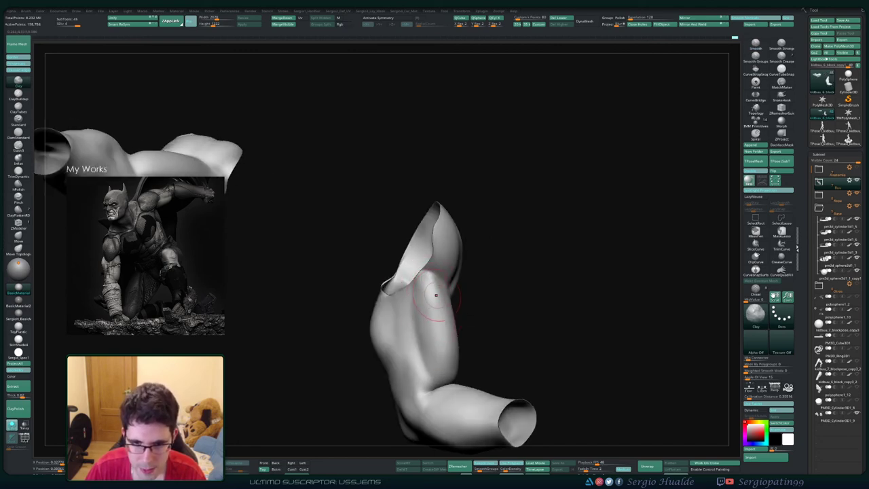
left_click_drag(433, 305, 441, 298, "shift")
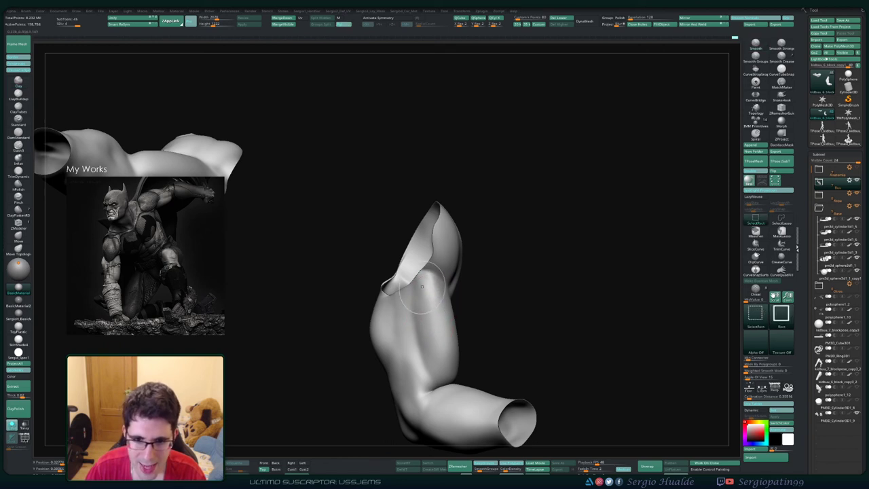
- Carve the groove along the inner biceps of the bent arm with DamStandard and soften its upper end
key("ctrl+shift+d")
right_click_drag(426, 306, 440, 298)
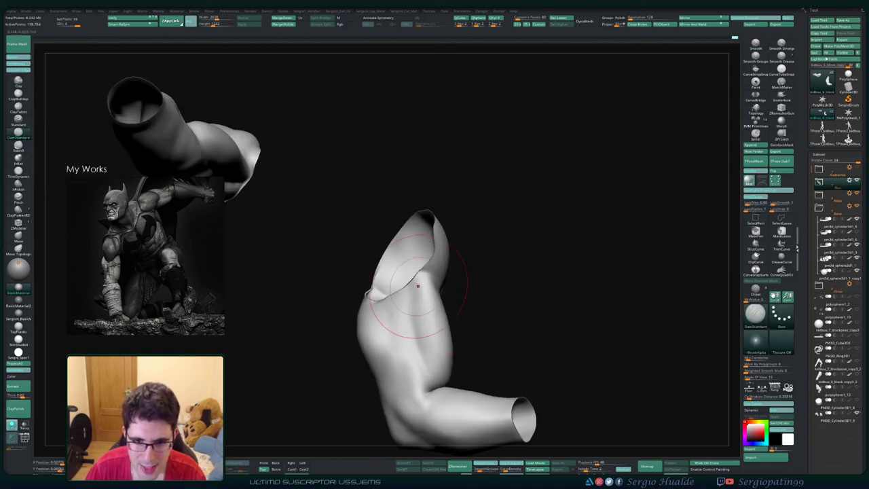
left_click_drag(422, 334, 434, 388)
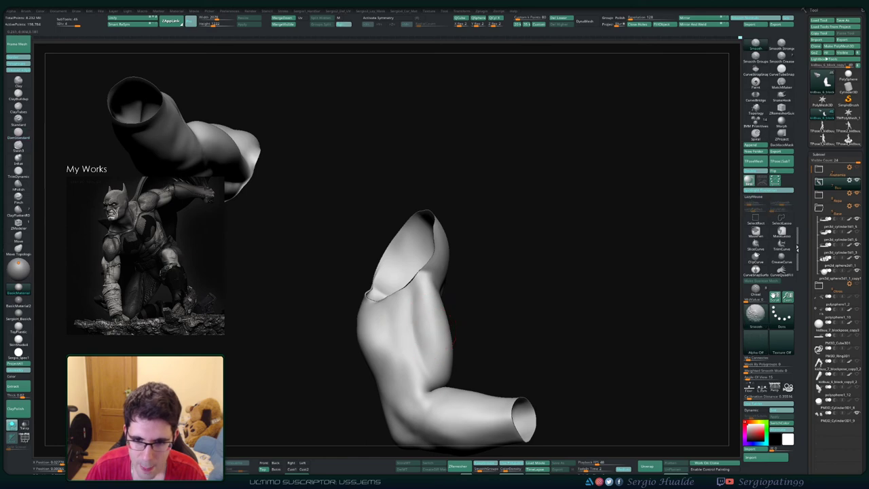
right_click_drag(431, 340, 389, 333)
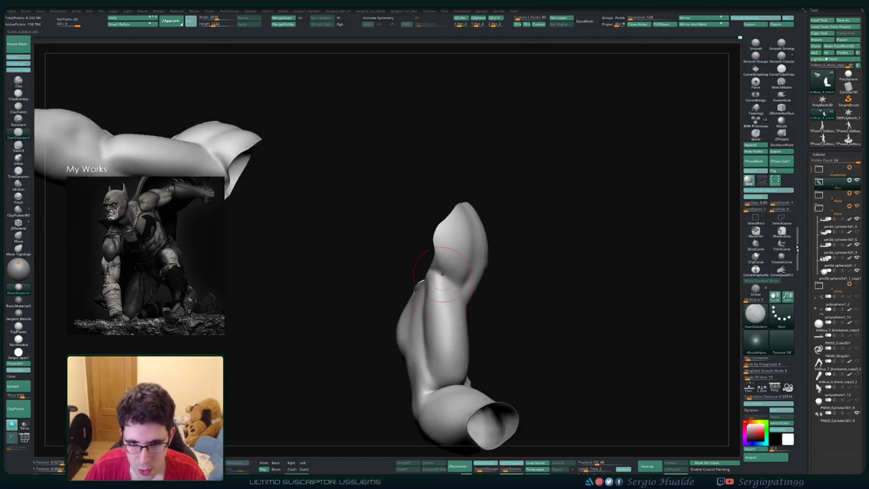
right_click_drag(438, 307, 437, 277)
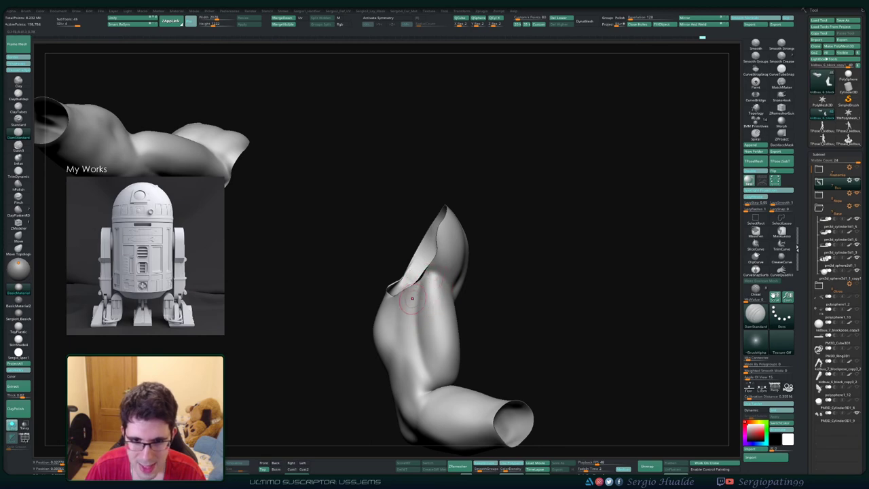
right_click_drag(454, 312, 438, 306)
left_click_drag(439, 306, 437, 287, "shift")
right_click_drag(479, 322, 446, 328)
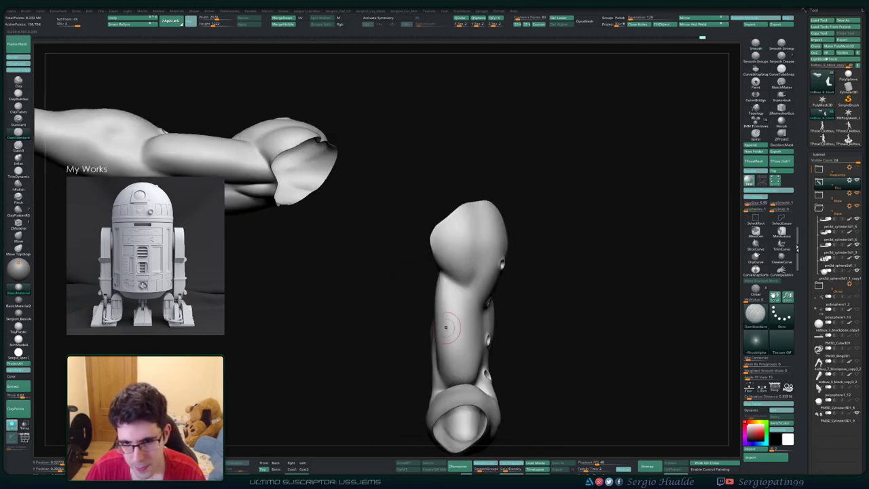
- Switch to the Clay brush and smooth the front of the bent arm's biceps below the deltoid
key("1")
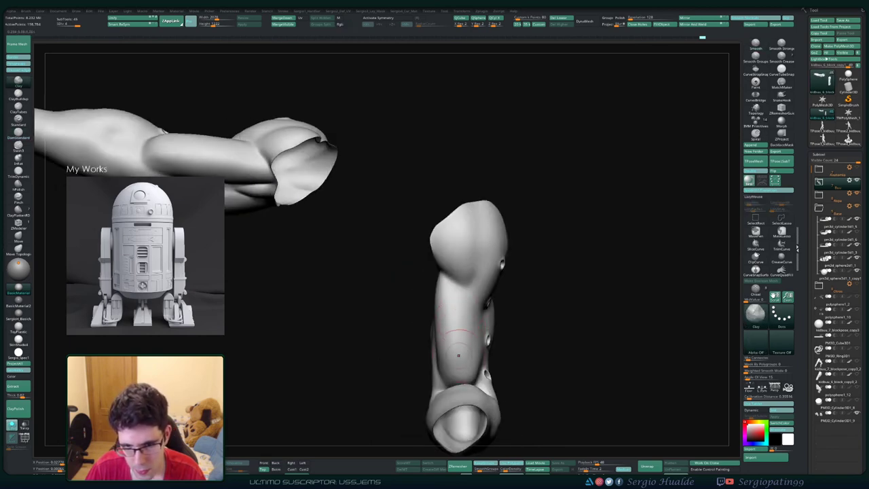
right_click_drag(442, 341, 473, 341)
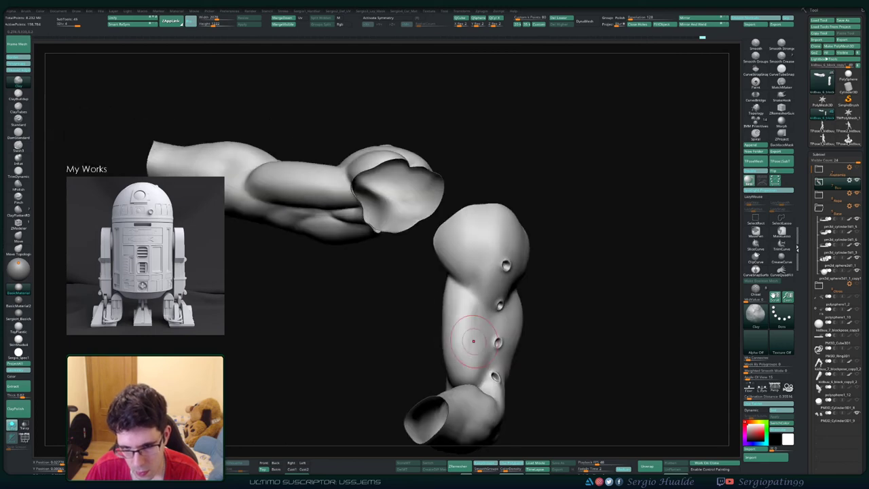
left_click_drag(475, 339, 457, 318, "shift")
right_click_drag(419, 294, 442, 289)
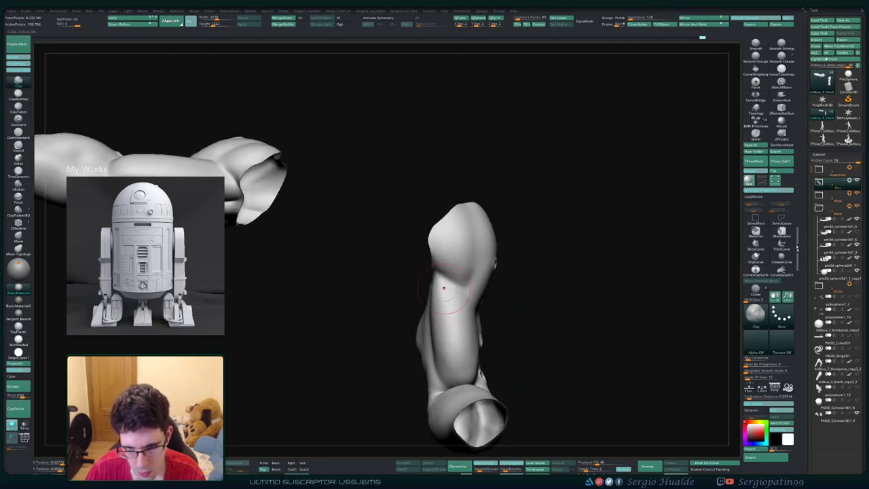
key("Escape")
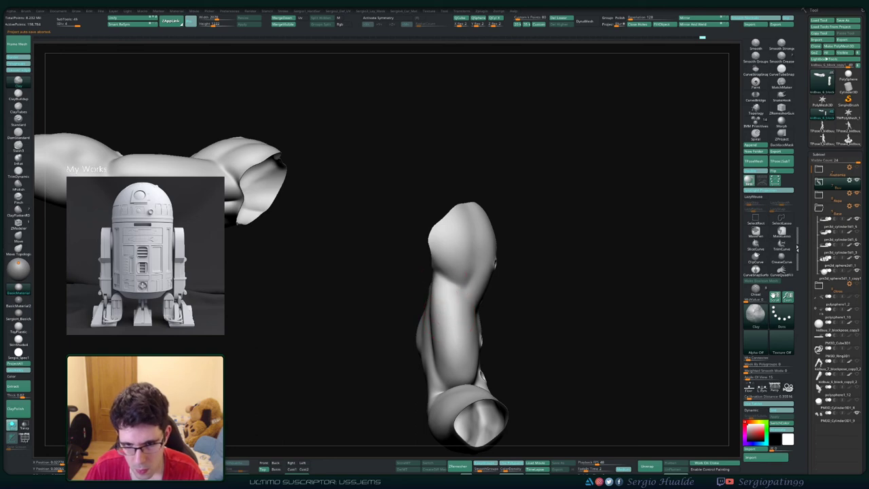
right_click_drag(443, 300, 434, 278)
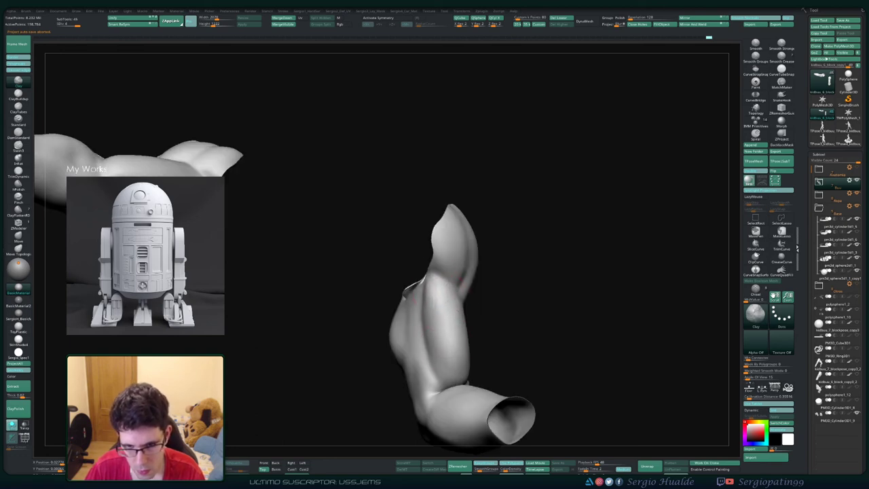
- Reshape the bent arm's biceps contour with Move, on the outer bulge and just below the shoulder
mouse_move(457, 327)
right_mouse_down()
mouse_move(447, 307)
mouse_move(437, 326)
mouse_move(381, 332)
right_mouse_up()
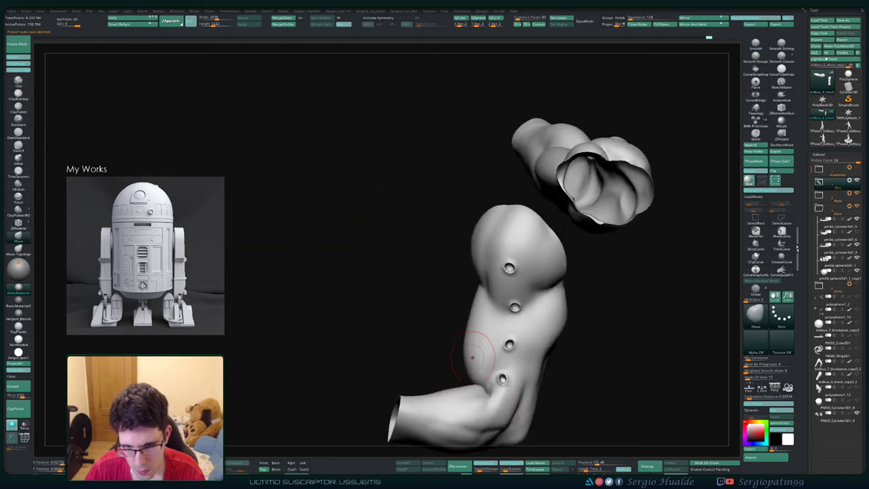
left_click_drag(467, 330, 472, 334)
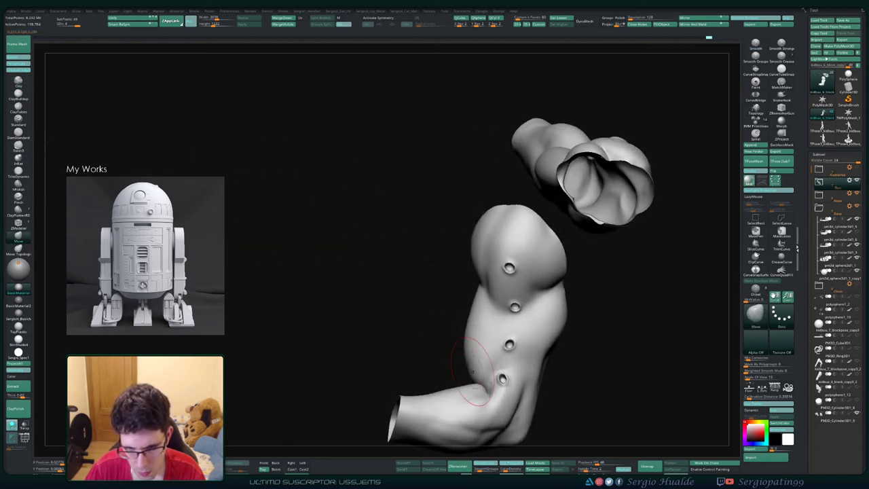
right_click_drag(477, 298, 540, 294)
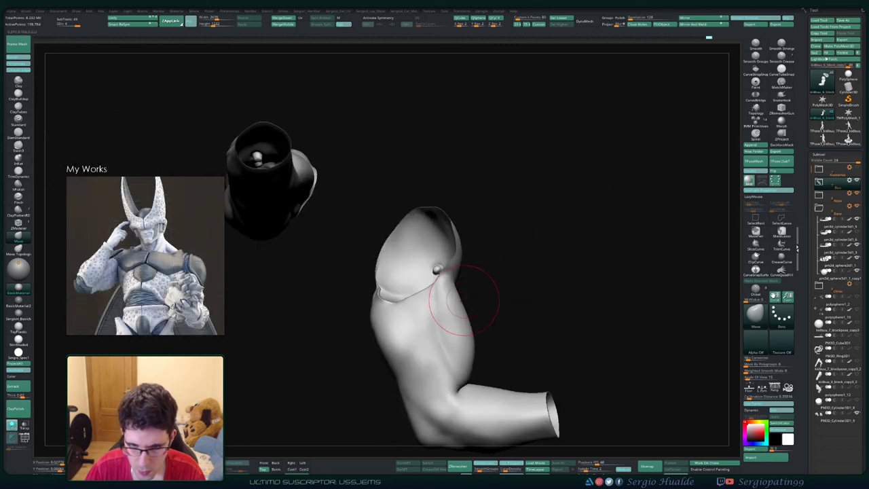
left_click_drag(466, 301, 453, 296)
mouse_move(523, 265)
right_mouse_down()
mouse_move(533, 265)
mouse_move(468, 279)
right_mouse_up()
- Lower the subdivision level and mask the deltoid above the biceps with MaskLasso, softening the mask edge
key("shift+d")
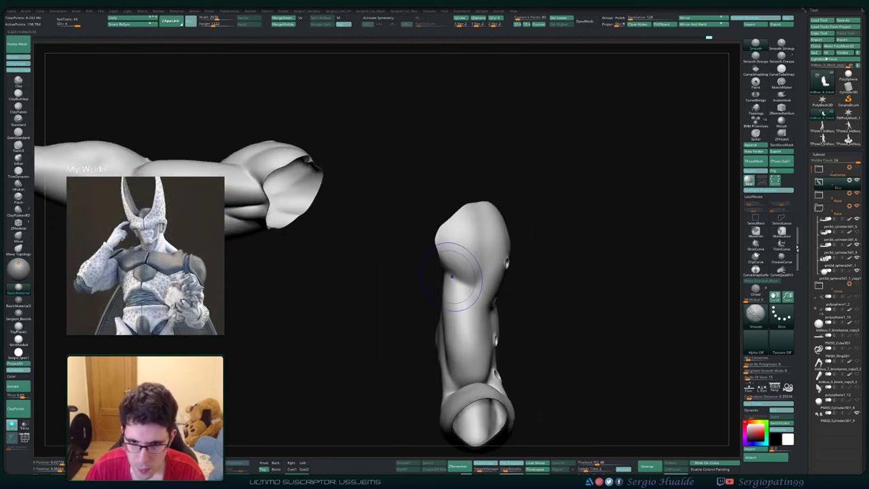
left_click_drag(431, 258, 465, 288, "ctrl")
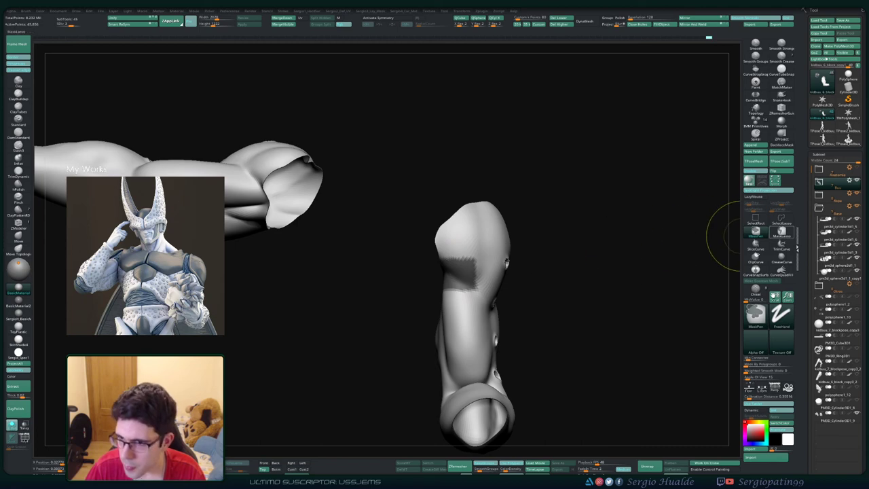
left_click(782, 231)
mouse_move(478, 285)
left_mouse_down("ctrl")
mouse_move(549, 230)
mouse_move(410, 183)
left_mouse_up("ctrl")
left_click(526, 290, "ctrl")
left_click(527, 294, "ctrl")
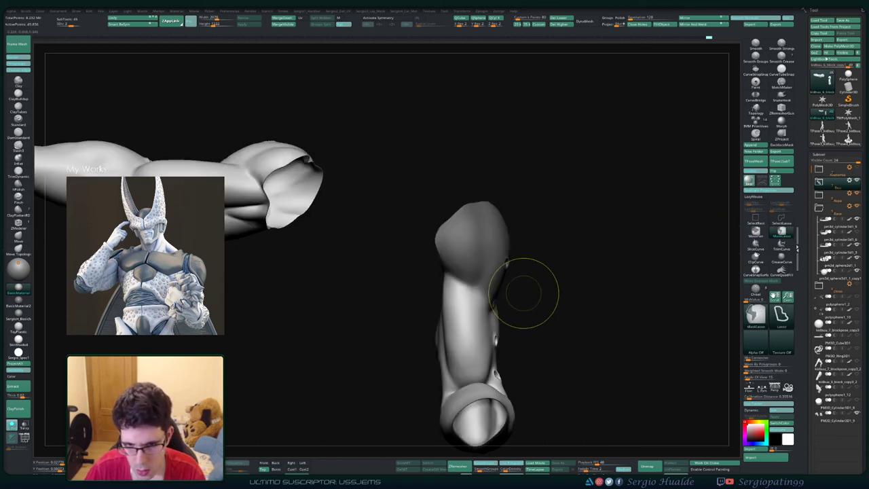
- Push the unmasked top of the biceps under the deltoid with Move and clear the mask
right_click_drag(529, 295, 500, 294)
left_click_drag(486, 275, 479, 279)
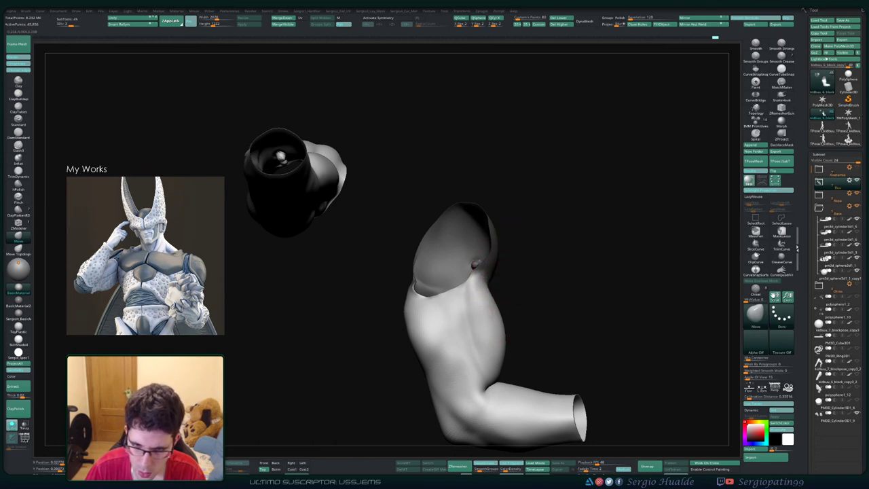
right_click_drag(484, 295, 394, 303)
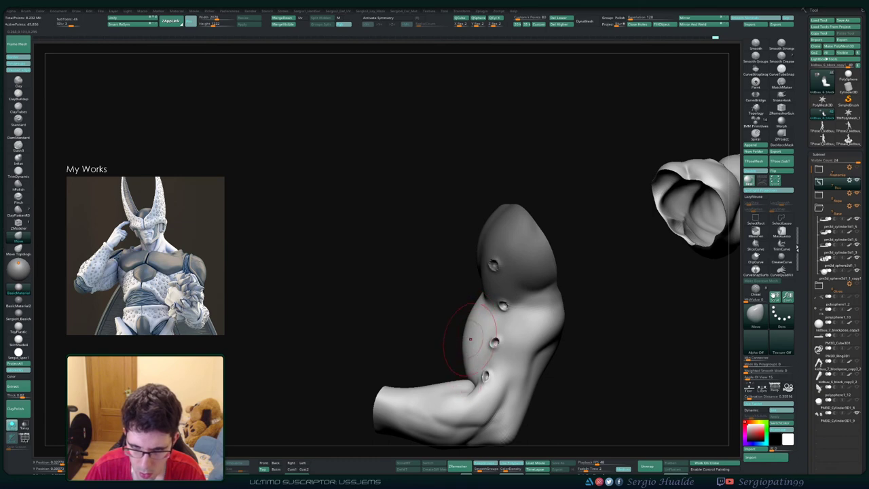
right_click_drag(471, 339, 441, 301, "ctrl")
left_click_drag(441, 301, 443, 315, "ctrl")
- Unhide the whole body, nudge the bent arm's biceps with Move, and return to the higher subdivision level with all subtools shown
left_click(442, 315, "ctrl+shift")
mouse_move(466, 315)
right_mouse_down()
mouse_move(500, 322)
mouse_move(469, 360)
right_mouse_up()
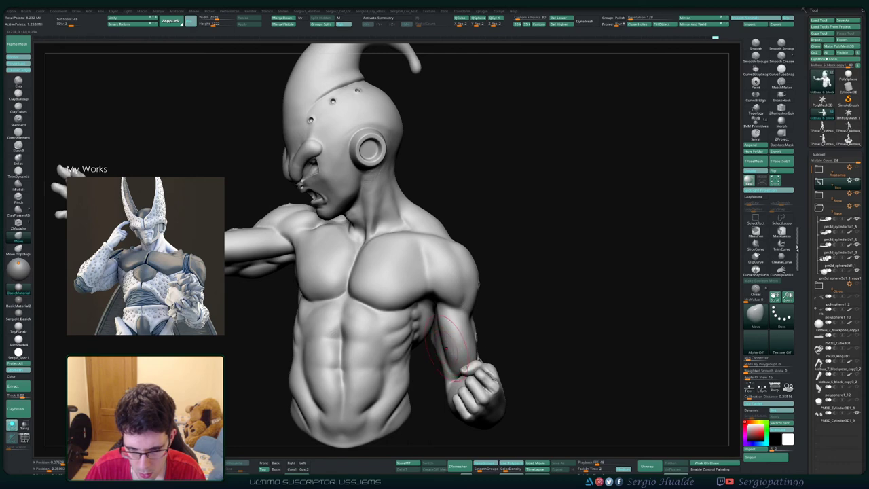
left_click_drag(446, 349, 436, 332)
key("d")
right_click_drag(463, 367, 495, 322, "ctrl")
key("shift+s")
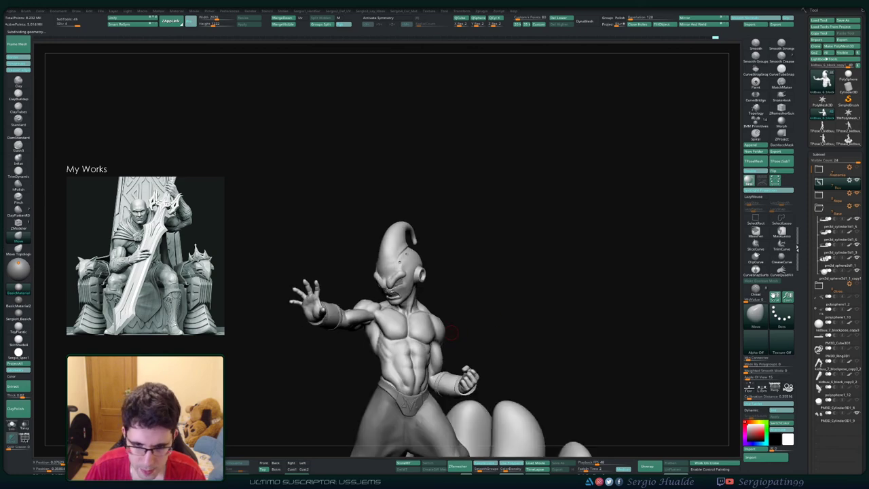
- Select the trousers, lower their subdivision level and adjust the seat and thigh contour with short Move strokes
right_click_drag(414, 363, 530, 306, "alt")
right_click_drag(530, 306, 460, 330, "alt")
right_click_drag(333, 330, 448, 261)
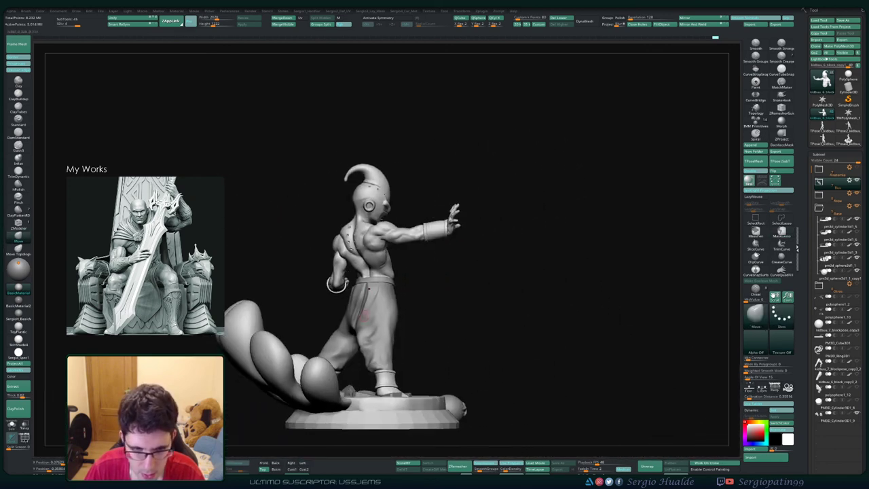
left_click(369, 325, "alt")
right_click_drag(369, 325, 348, 326)
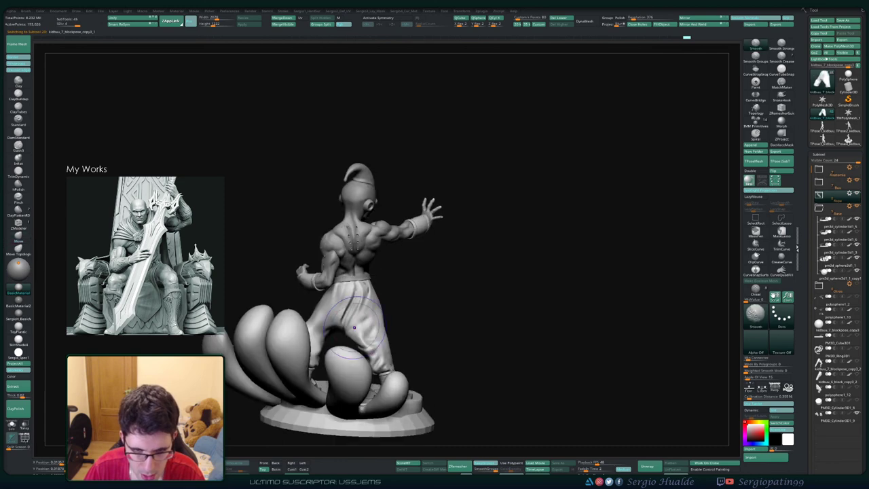
key("shift+d")
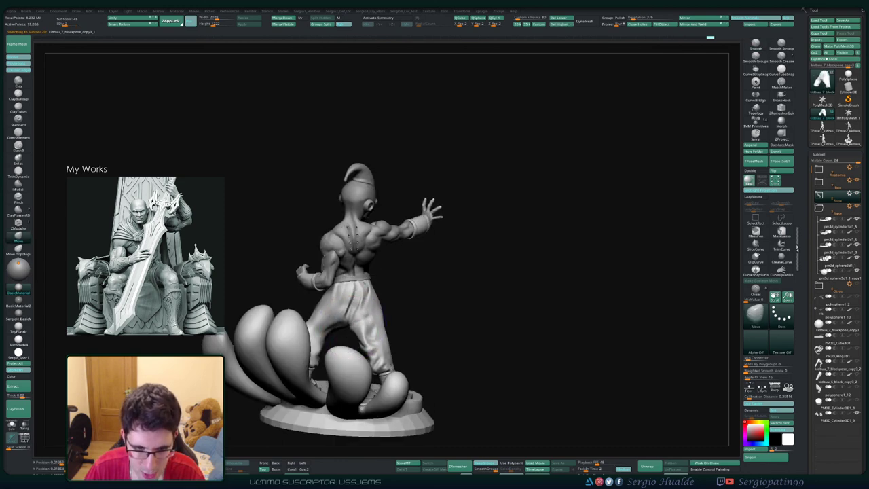
left_click_drag(381, 320, 376, 318)
mouse_move(371, 310)
right_mouse_down()
mouse_move(356, 310)
mouse_move(406, 301)
right_mouse_up()
left_click_drag(364, 331, 363, 323)
right_click_drag(378, 318, 357, 320)
left_click_drag(361, 322, 358, 320)
- Make the body the active subtool again and use Smooth Stronger around the face and neck
mouse_move(359, 321)
right_mouse_down()
mouse_move(380, 315)
mouse_move(378, 288)
right_mouse_up()
mouse_move(379, 288)
right_mouse_down("alt")
mouse_move(407, 273)
mouse_move(435, 288)
right_mouse_up("alt")
mouse_move(435, 289)
right_mouse_down()
mouse_move(478, 258)
mouse_move(371, 246)
mouse_move(434, 292)
mouse_move(418, 287)
mouse_move(426, 265)
right_mouse_up()
mouse_move(427, 265)
right_mouse_down()
mouse_move(406, 262)
mouse_move(419, 197)
mouse_move(388, 239)
mouse_move(390, 291)
mouse_move(404, 222)
right_mouse_up()
left_click(390, 291, "alt")
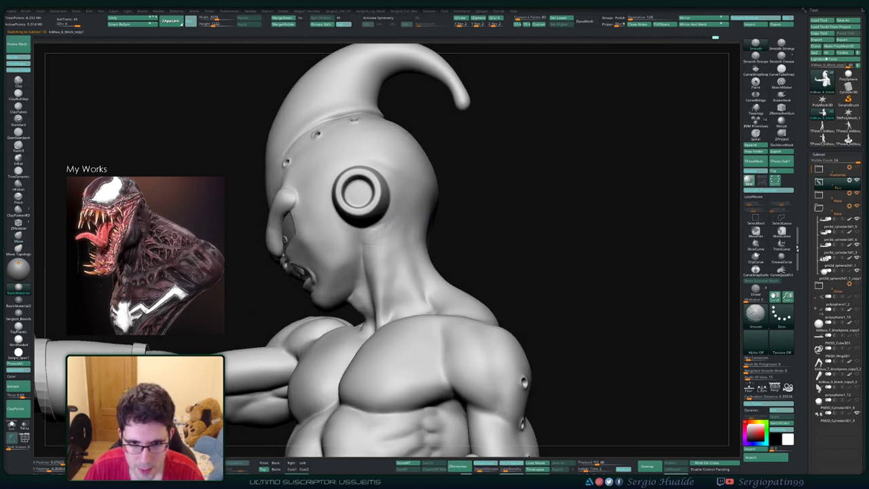
right_click_drag(409, 221, 408, 214)
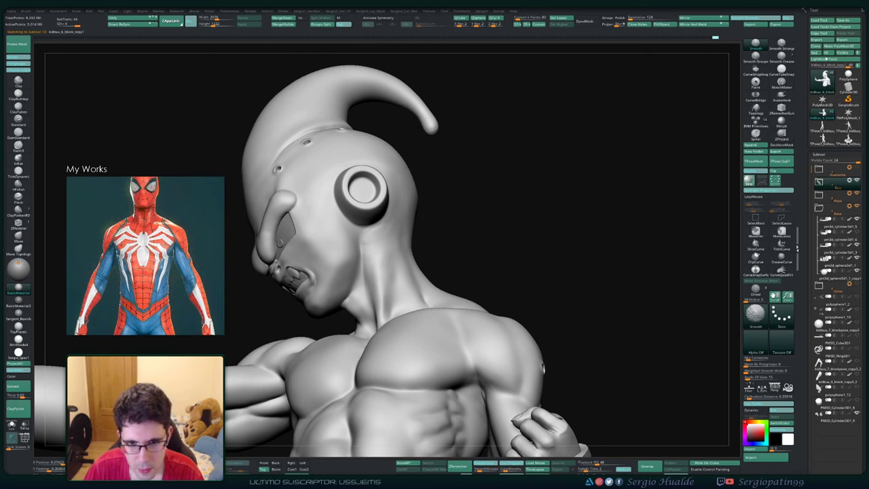
left_click_drag(235, 272, 353, 303)
mouse_move(353, 303)
right_mouse_down()
mouse_move(325, 294)
mouse_move(353, 307)
mouse_move(356, 339)
mouse_move(369, 307)
mouse_move(378, 326)
right_mouse_up()
key("shift+f")
key("shift+f")
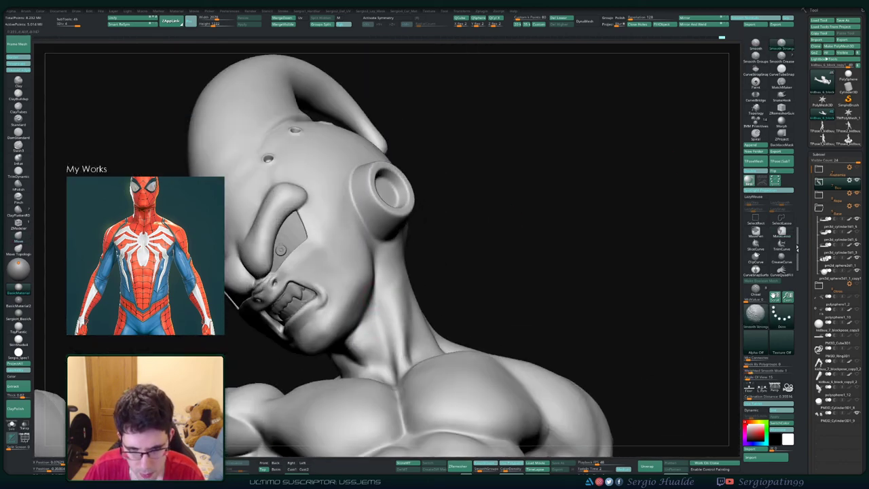
mouse_move(384, 347)
right_mouse_down("ctrl")
mouse_move(381, 316)
mouse_move(381, 335)
right_mouse_up("ctrl")
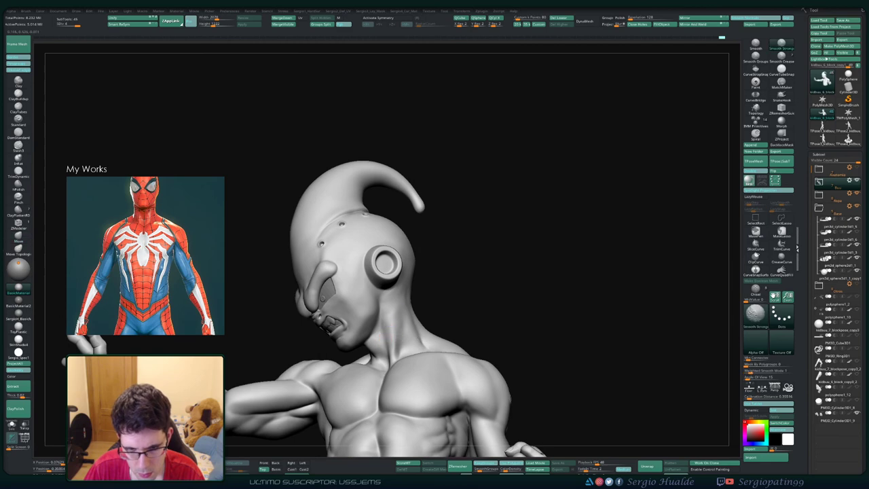
- Slightly reduce the brush size and smooth the scalp around the ears and forehead holes with Smooth Stronger
right_click_drag(413, 309, 400, 298)
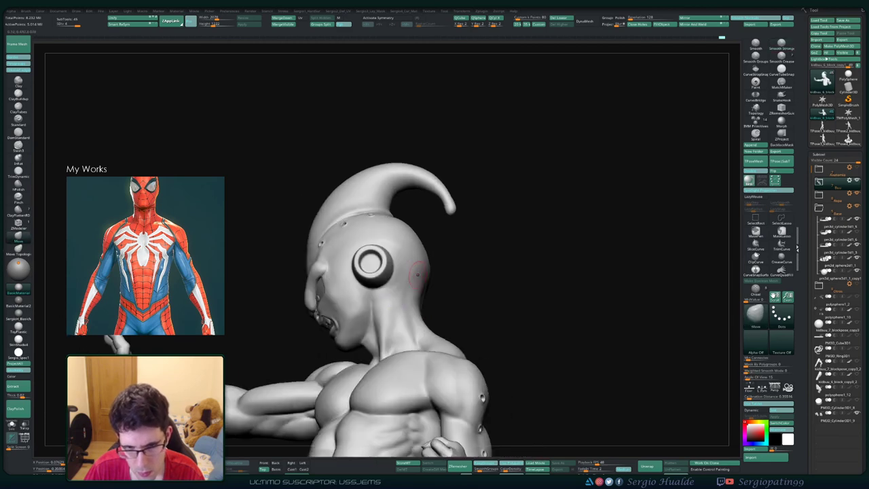
mouse_move(409, 262)
right_mouse_down()
mouse_move(392, 265)
mouse_move(389, 255)
mouse_move(377, 299)
right_mouse_up()
key("shift+f")
key("shift+f")
key("s")
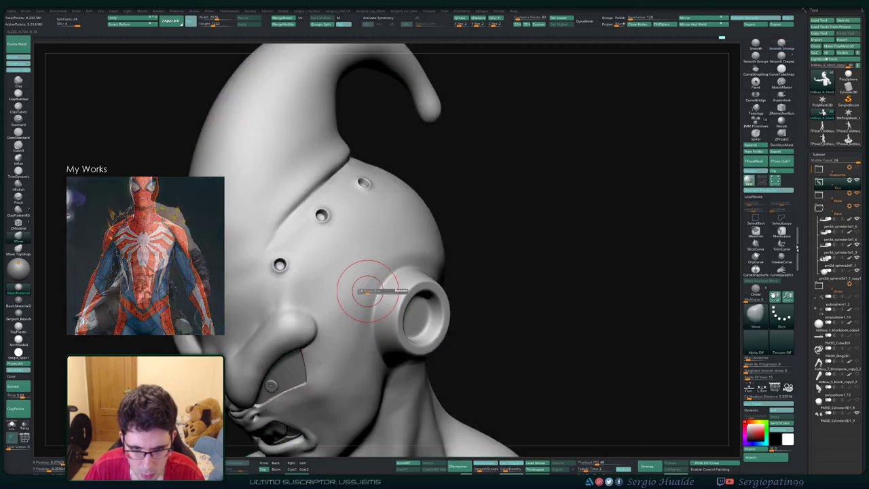
left_click_drag(367, 291, 364, 292)
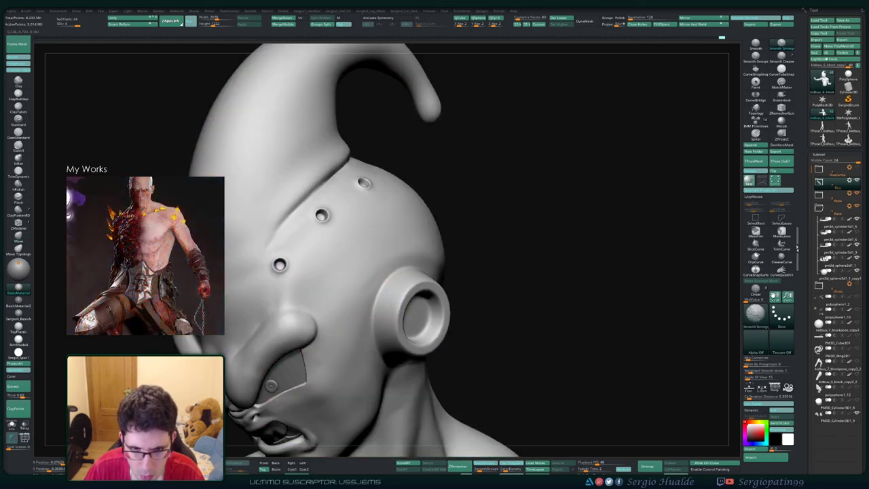
mouse_move(376, 280)
right_mouse_down("ctrl")
mouse_move(359, 328)
mouse_move(264, 318)
right_mouse_up("ctrl")
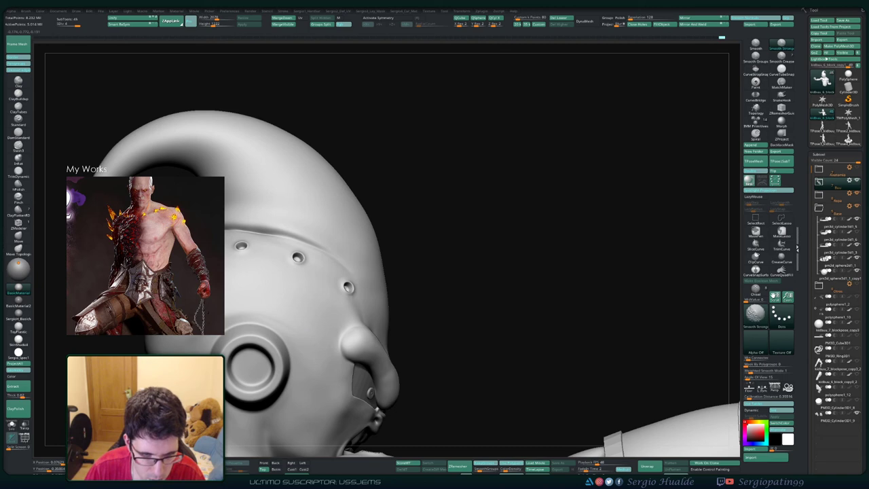
mouse_move(265, 317)
right_mouse_down("ctrl")
mouse_move(305, 378)
mouse_move(326, 314)
mouse_move(289, 302)
right_mouse_up("ctrl")
left_click_drag(295, 275, 295, 272, "shift")
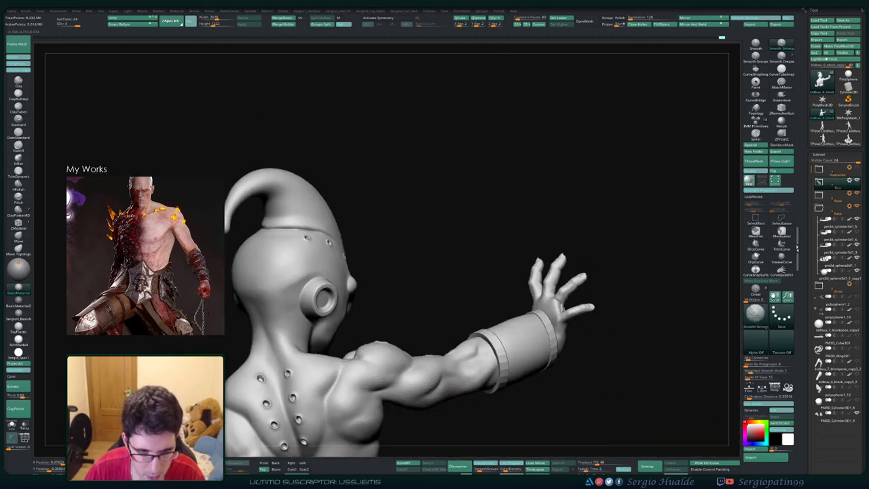
- Examine the head, neck, back and chest from several angles
right_click_drag(262, 306, 393, 313)
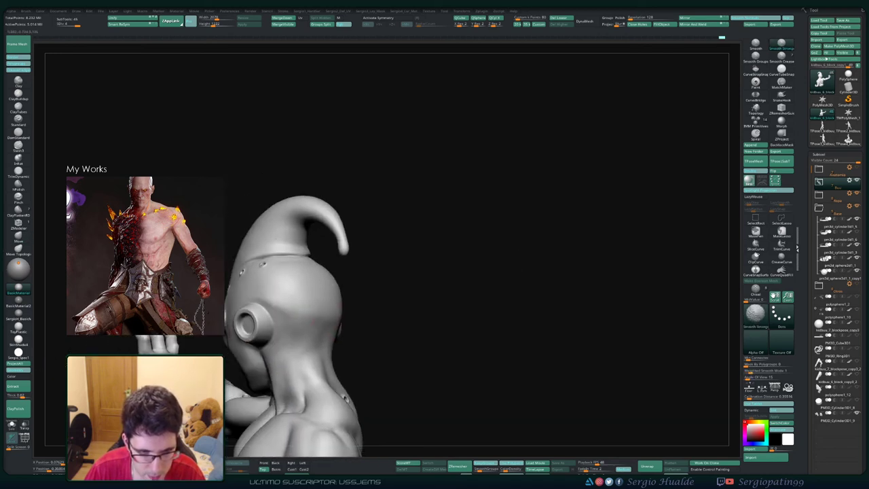
right_click_drag(367, 313, 279, 311)
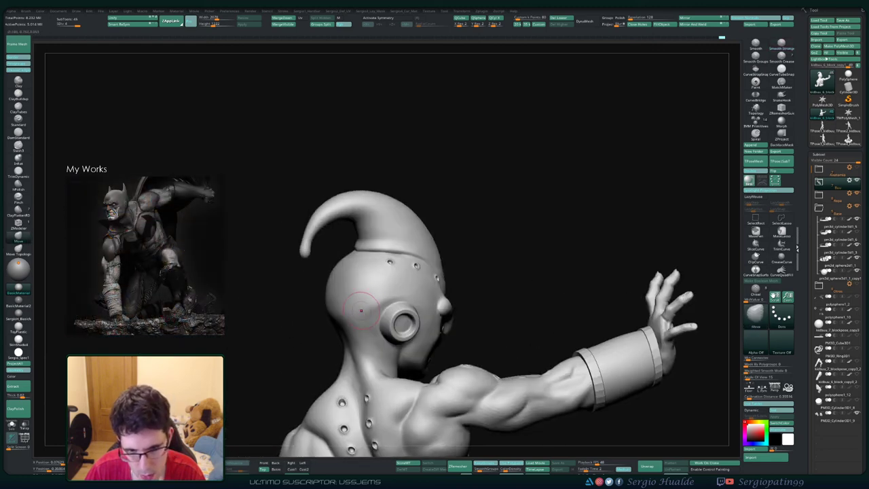
right_click_drag(360, 340, 312, 285, "ctrl")
right_click_drag(312, 285, 271, 287)
right_click_drag(367, 341, 363, 254, "alt")
right_click_drag(363, 255, 319, 257)
right_click_drag(375, 332, 368, 280, "alt")
right_click_drag(368, 281, 417, 340)
right_click_drag(466, 267, 419, 309)
mouse_move(406, 213)
right_mouse_down("ctrl")
mouse_move(400, 261)
mouse_move(407, 269)
right_mouse_up("ctrl")
- Try smoothing the crease on the outstretched upper arm near the armpit with Smooth Stronger
key("b")
key("d")
key("s")
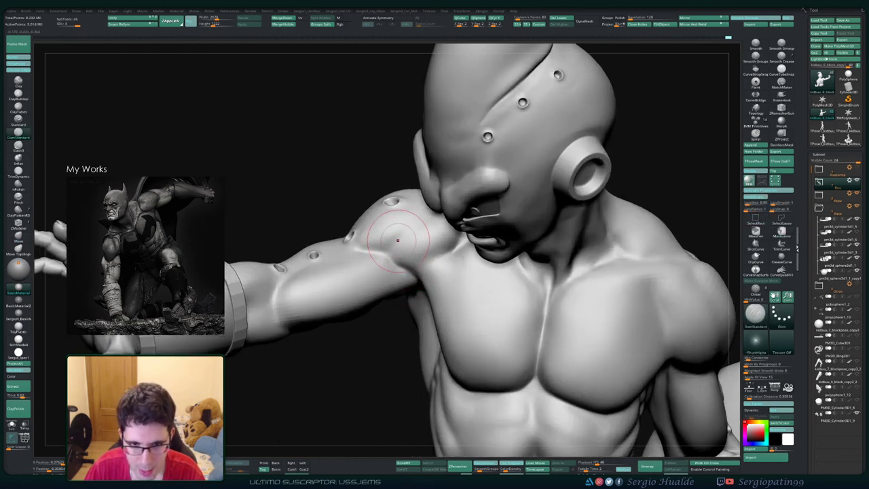
right_click_drag(357, 244, 371, 263)
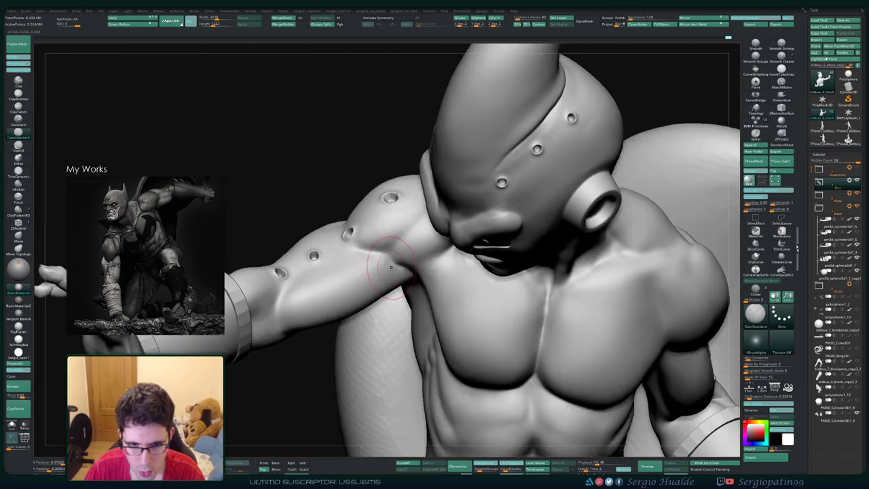
key("b")
key("c")
key("l")
mouse_move(389, 267)
left_mouse_down("shift")
mouse_move(401, 269)
mouse_move(378, 262)
left_mouse_up("shift")
key("ctrl+z")
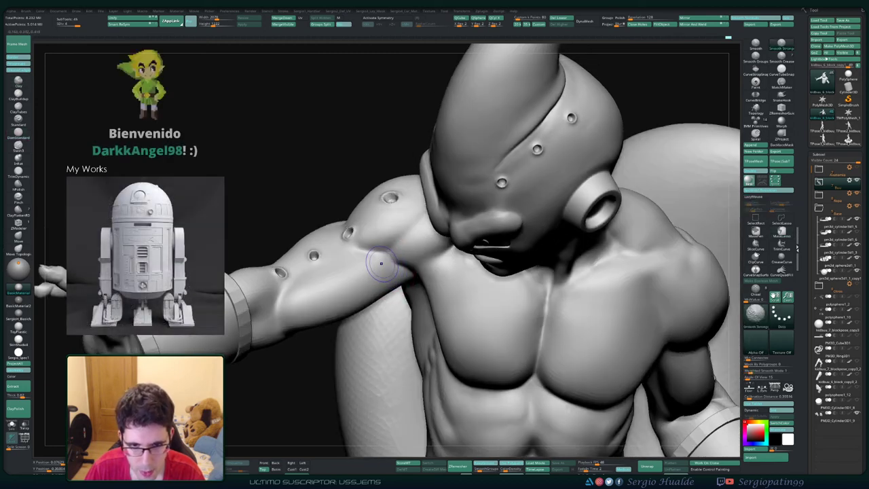
- Isolate the body and carve the muscle separation along the inner side of the outstretched upper arm with DamStandard
mouse_move(385, 269)
right_mouse_down("ctrl")
mouse_move(383, 261)
mouse_move(374, 286)
mouse_move(360, 211)
mouse_move(370, 292)
right_mouse_up("ctrl")
right_click_drag(370, 292, 338, 319)
mouse_move(346, 243)
right_mouse_down()
mouse_move(351, 277)
mouse_move(362, 224)
right_mouse_up()
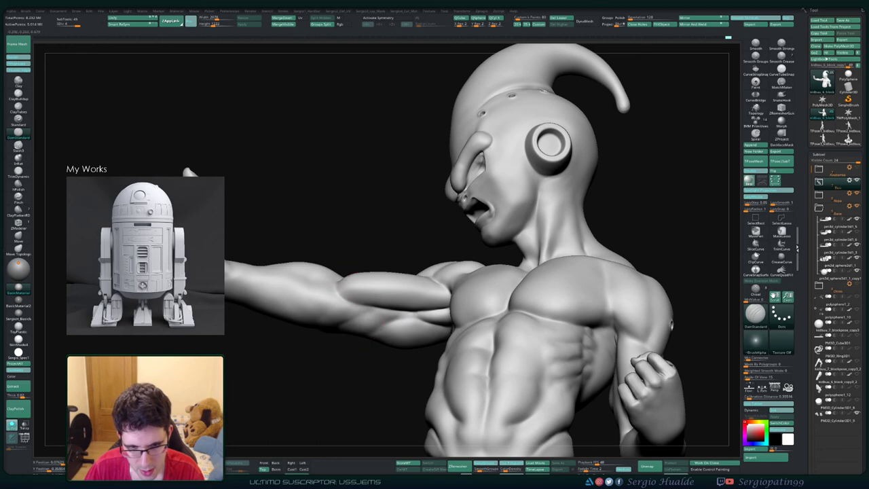
key("b")
key("m")
key("v")
mouse_move(380, 332)
right_mouse_down()
mouse_move(384, 309)
mouse_move(399, 309)
right_mouse_up()
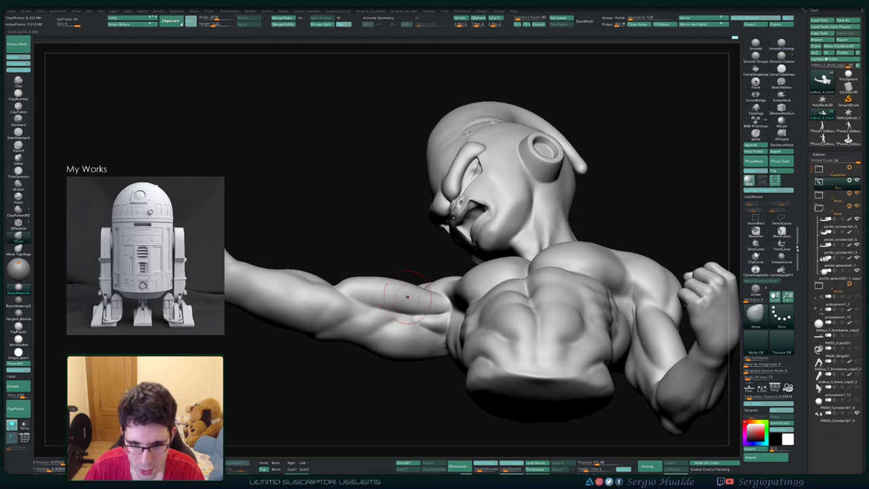
mouse_move(408, 296)
right_mouse_down()
mouse_move(441, 311)
mouse_move(421, 310)
mouse_move(458, 304)
right_mouse_up()
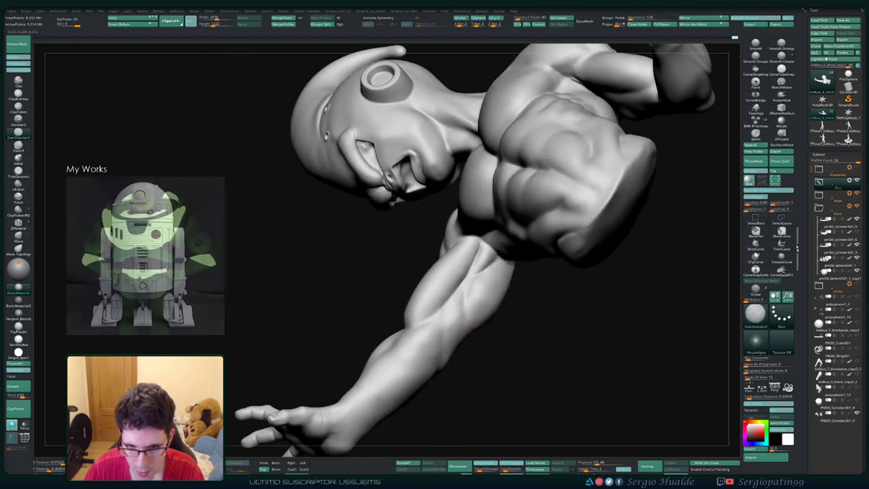
left_click_drag(451, 297, 442, 338)
- Define the crease at the inner elbow of the outstretched arm with DamStandard and blend it with Smooth Stronger
mouse_move(416, 326)
right_mouse_down()
mouse_move(441, 331)
mouse_move(459, 322)
mouse_move(440, 321)
right_mouse_up()
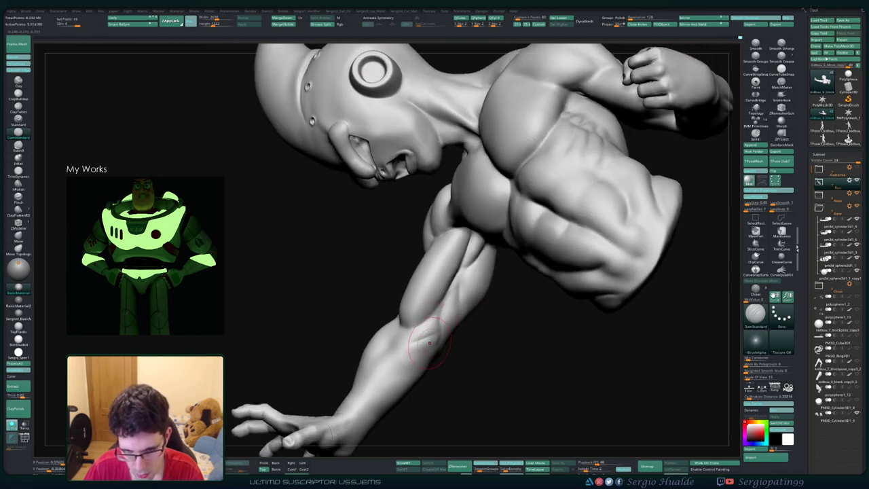
mouse_move(429, 343)
right_mouse_down()
mouse_move(423, 351)
mouse_move(433, 334)
right_mouse_up()
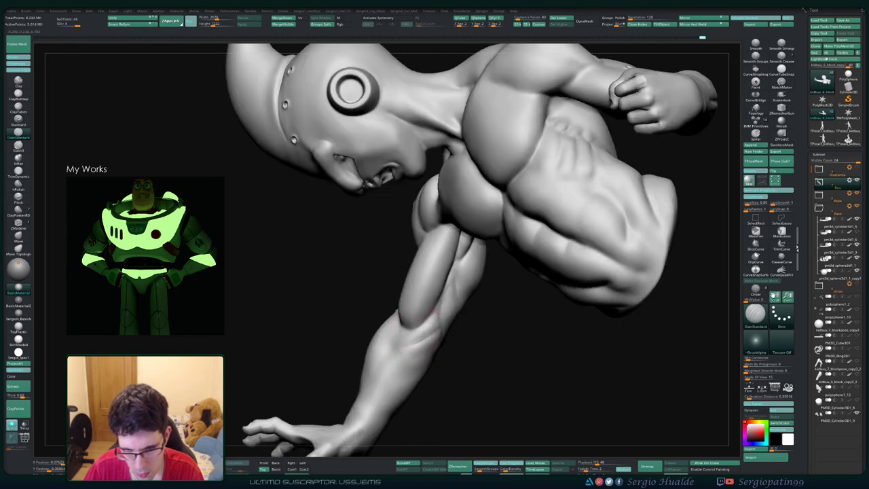
mouse_move(406, 334)
left_mouse_down()
mouse_move(385, 372)
mouse_move(417, 355)
left_mouse_up()
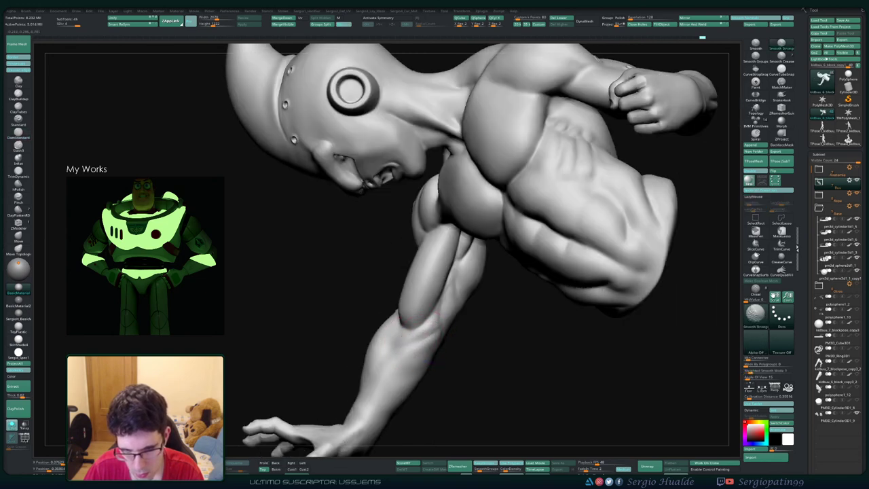
right_click_drag(417, 352, 390, 349)
left_click_drag(433, 336, 438, 351, "shift")
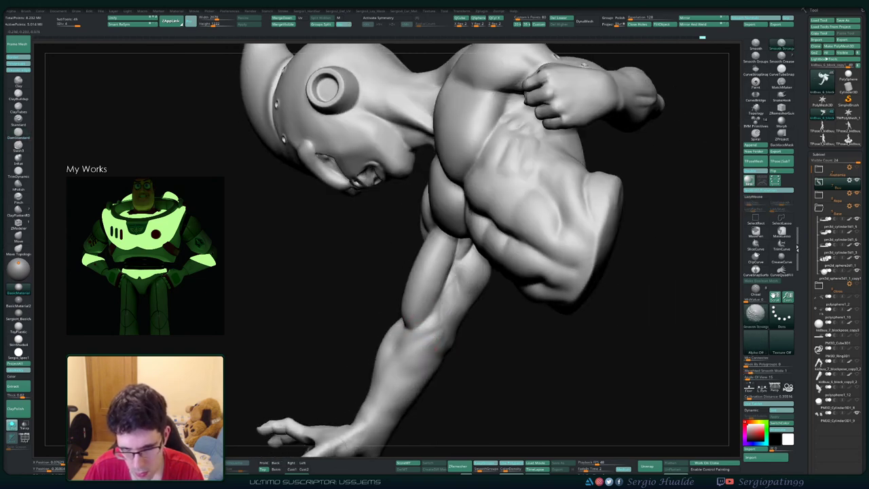
mouse_move(437, 346)
right_mouse_down()
mouse_move(469, 340)
mouse_move(462, 292)
mouse_move(451, 284)
mouse_move(459, 346)
mouse_move(428, 337)
right_mouse_up()
mouse_move(428, 337)
right_mouse_down("ctrl")
mouse_move(428, 367)
mouse_move(410, 305)
right_mouse_up("ctrl")
- Switch to the Clay brush, smooth the back of the outstretched upper arm, and show all subtools again
key("s")
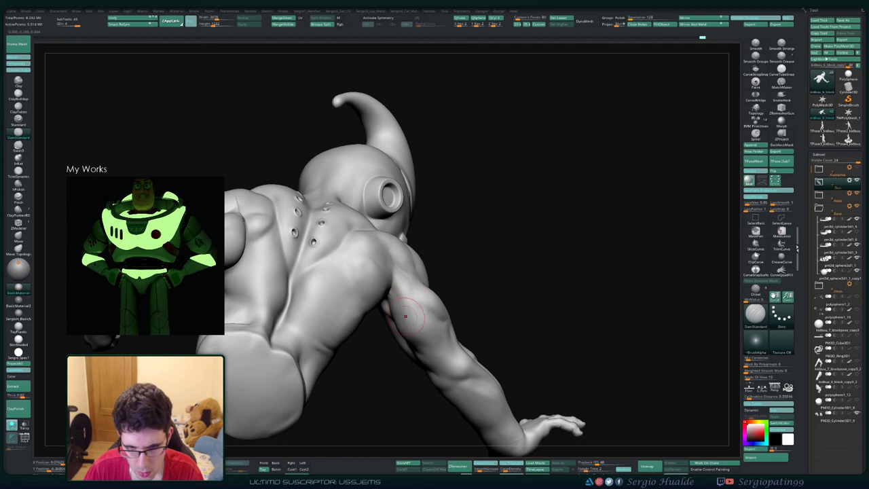
key("ctrl+1")
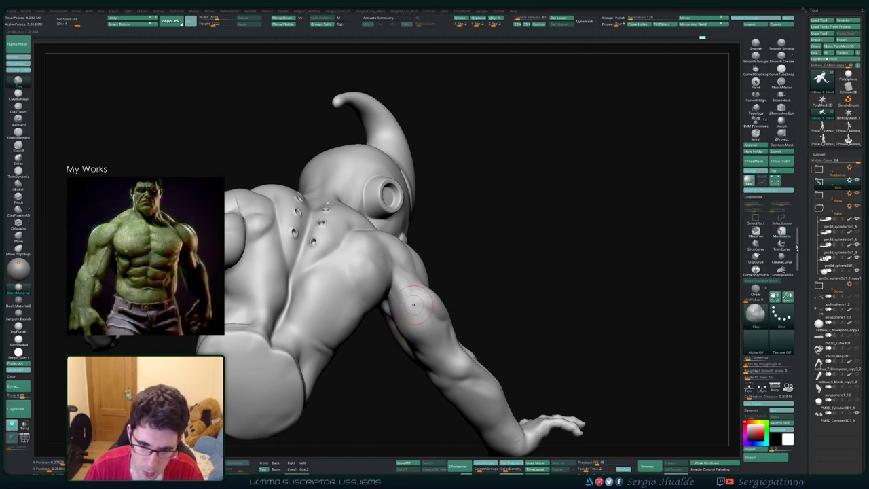
right_click_drag(404, 327, 392, 300)
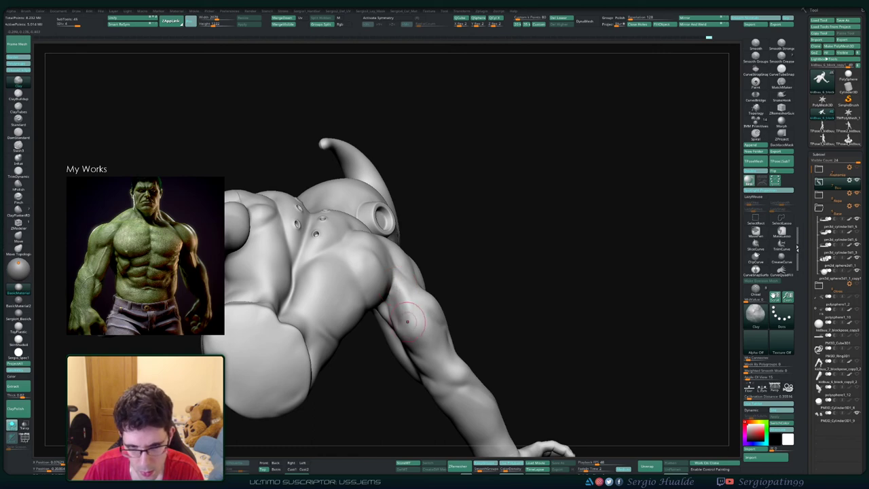
left_click_drag(408, 322, 406, 313, "shift")
mouse_move(402, 312)
right_mouse_down()
mouse_move(401, 282)
mouse_move(407, 326)
right_mouse_up()
left_click_drag(407, 312, 402, 330, "shift")
mouse_move(403, 331)
right_mouse_down()
mouse_move(417, 356)
mouse_move(424, 334)
mouse_move(460, 364)
mouse_move(483, 335)
mouse_move(480, 282)
mouse_move(449, 339)
mouse_move(453, 322)
mouse_move(486, 254)
right_mouse_up()
key("alt+s")
- Examine the full statue's pose and silhouette from the side, front and three-quarter views
right_click_drag(481, 299, 505, 249)
right_click_drag(505, 249, 449, 238, "ctrl")
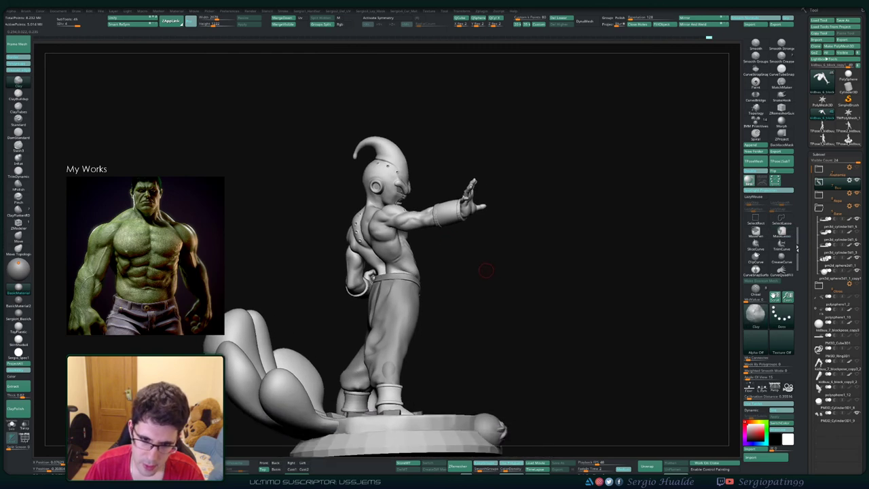
right_click_drag(487, 271, 501, 237)
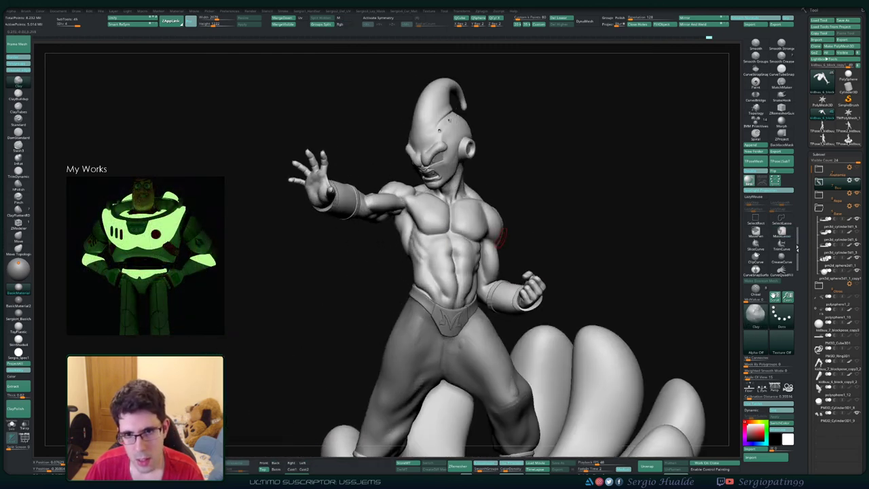
right_click_drag(429, 245, 473, 249)
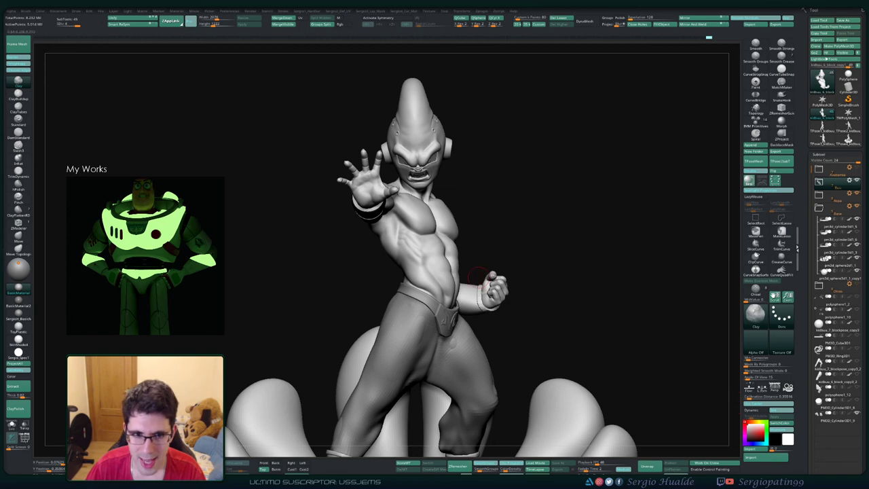
mouse_move(478, 277)
right_mouse_down()
mouse_move(461, 270)
mouse_move(474, 268)
mouse_move(494, 234)
right_mouse_up()
right_click_drag(493, 235, 520, 256, "ctrl")
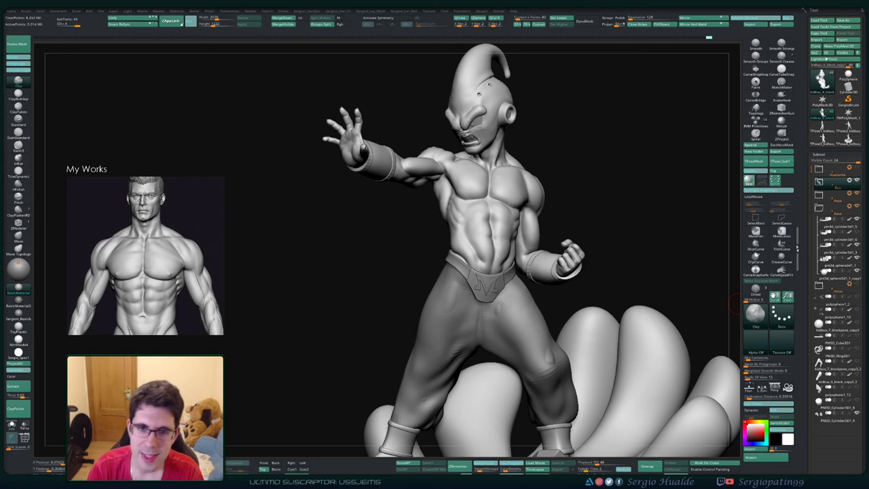
- Try transforming the body with the Gizmo in Transpose All Selected Subtools mode, leaving the other subtools deselected
key("w")
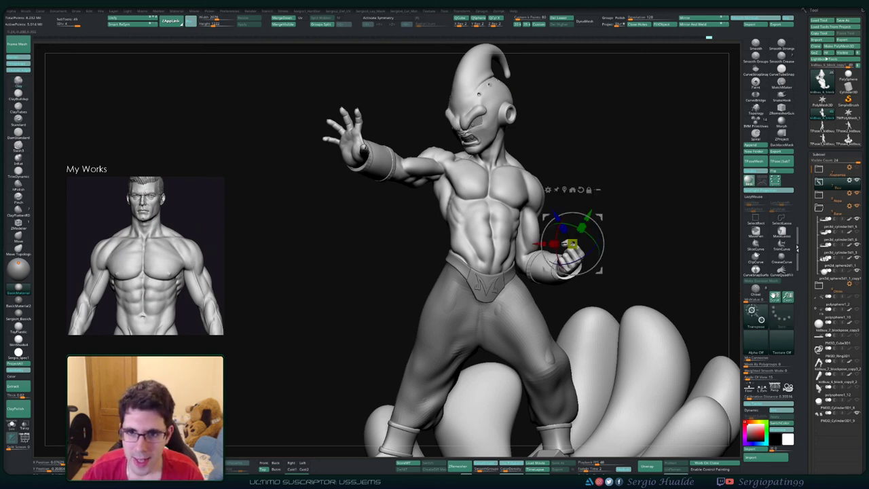
right_click_drag(597, 245, 549, 240, "alt")
right_click_drag(549, 240, 551, 295, "ctrl")
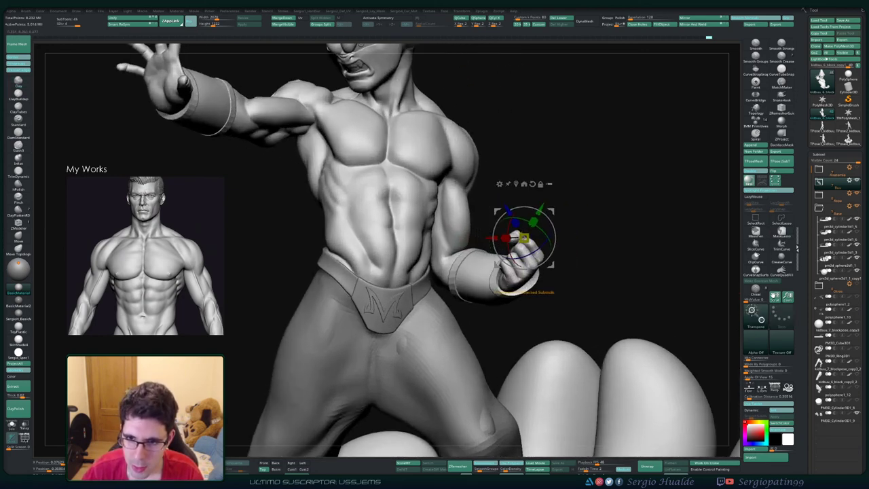
left_click(550, 184)
left_click(598, 224, "ctrl+shift")
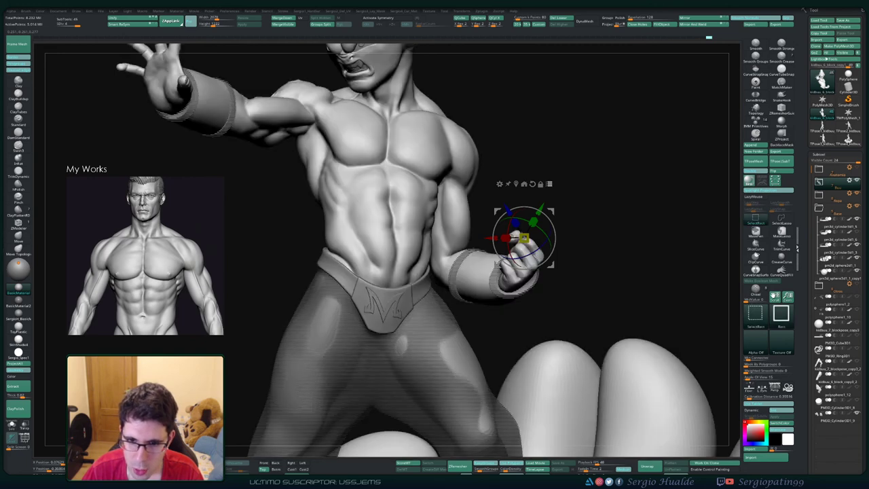
left_click(570, 264, "ctrl+shift")
left_click_drag(568, 263, 580, 284, "ctrl+shift")
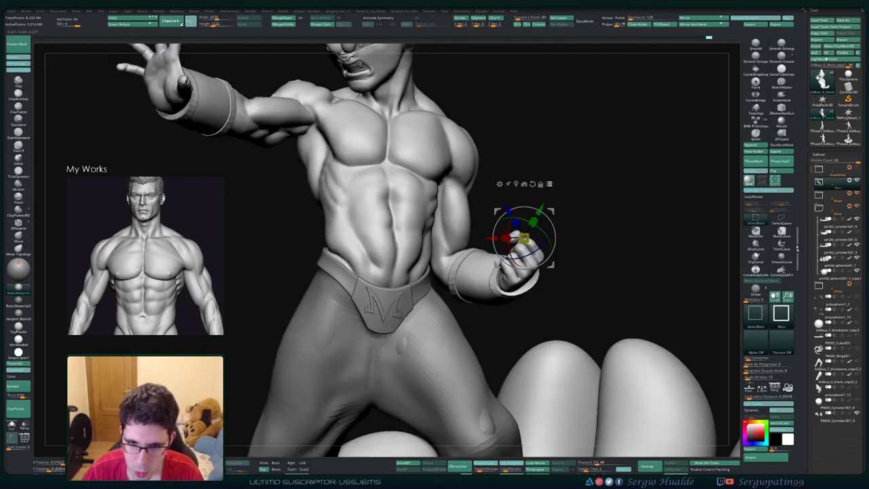
left_click(453, 235, "ctrl+shift")
left_click(455, 273, "ctrl+shift")
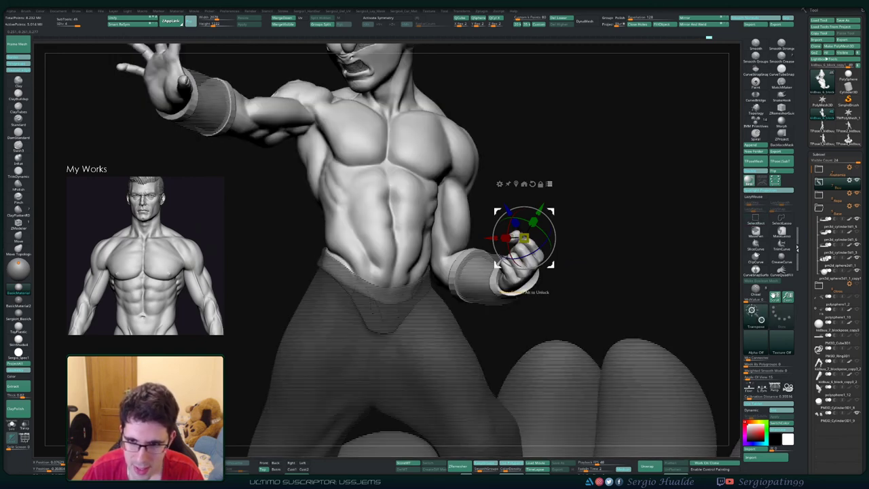
left_click_drag(551, 212, 627, 200)
key("ctrl+z")
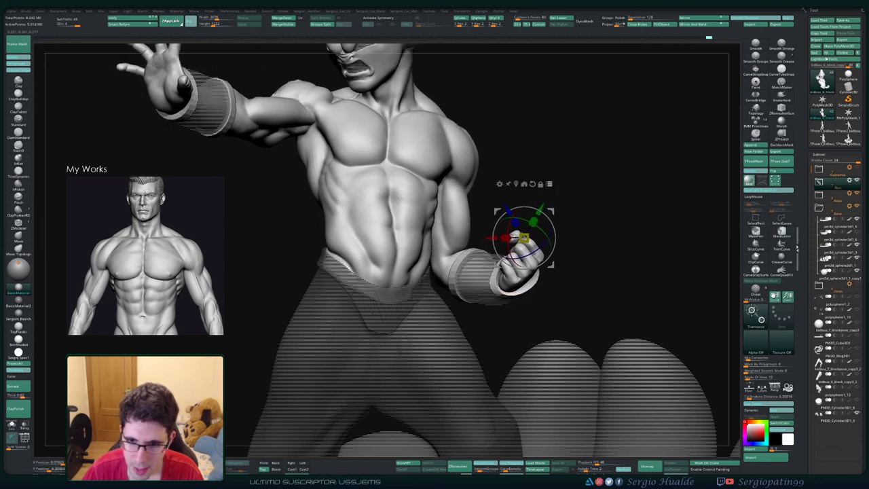
left_click_drag(565, 197, 572, 211, "ctrl+shift")
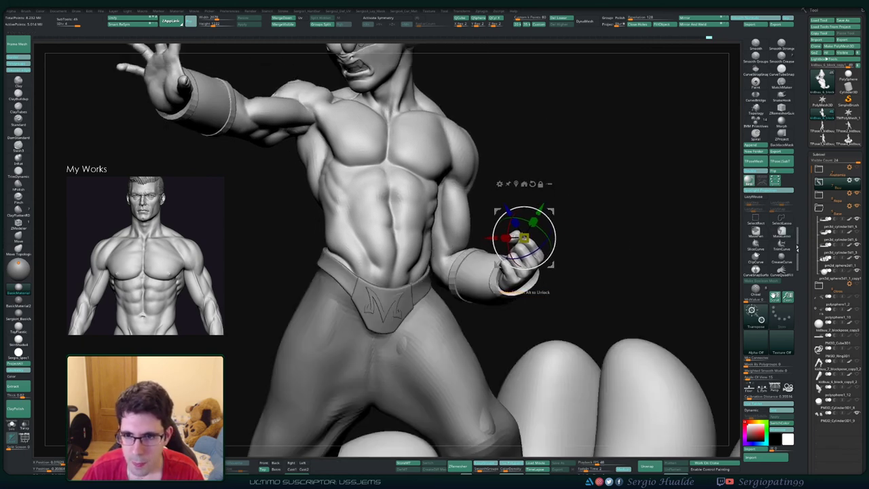
key("q")
right_click_drag(568, 216, 568, 160, "ctrl")
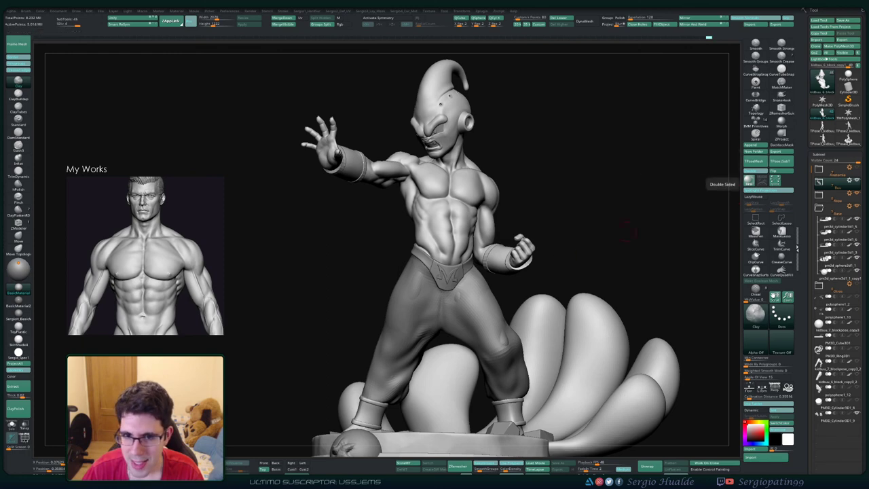
- Open the Transpose Master plugin's options with the whole statue in view
right_click_drag(511, 260, 517, 244)
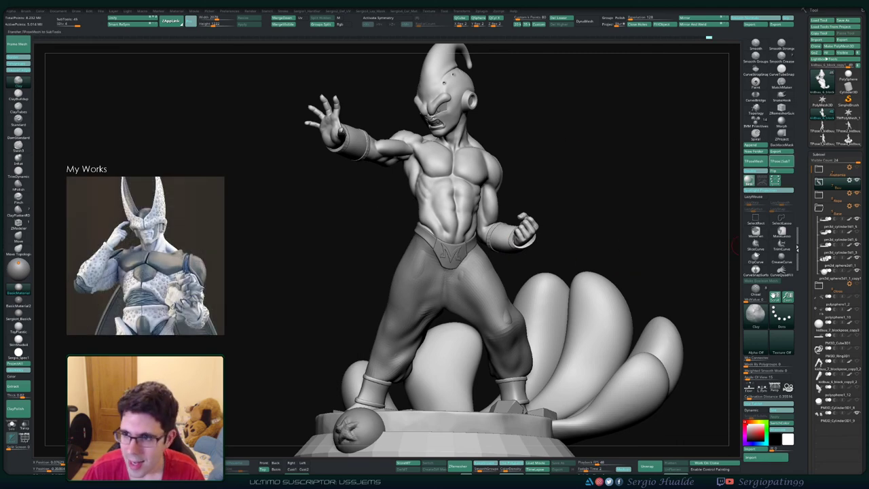
left_click(481, 11)
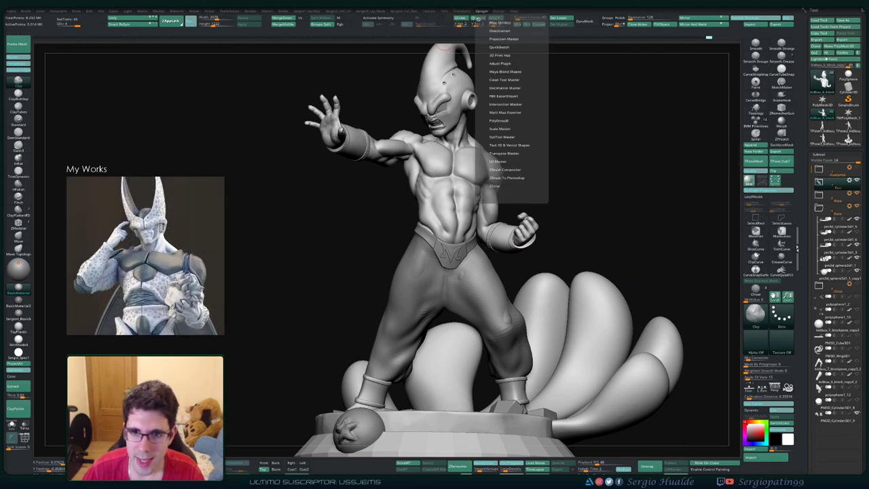
left_click(504, 152)
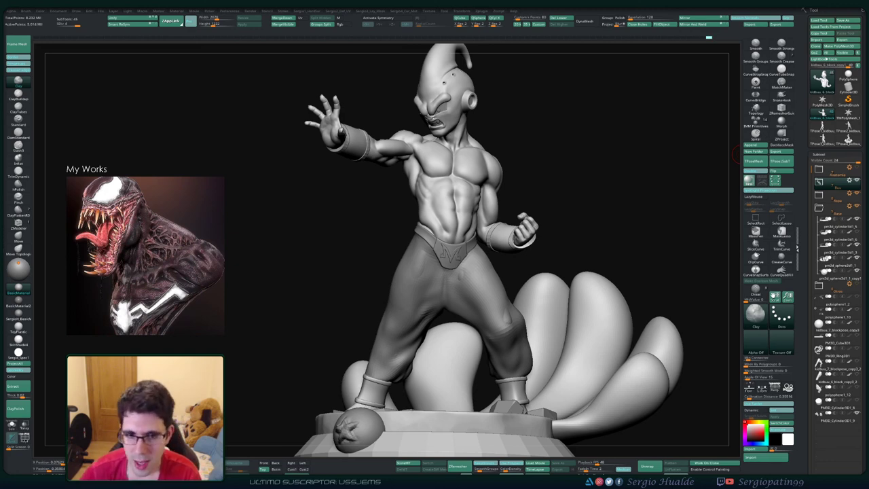
- Switch the active subtool to the trousers and back to the body
left_click(830, 365)
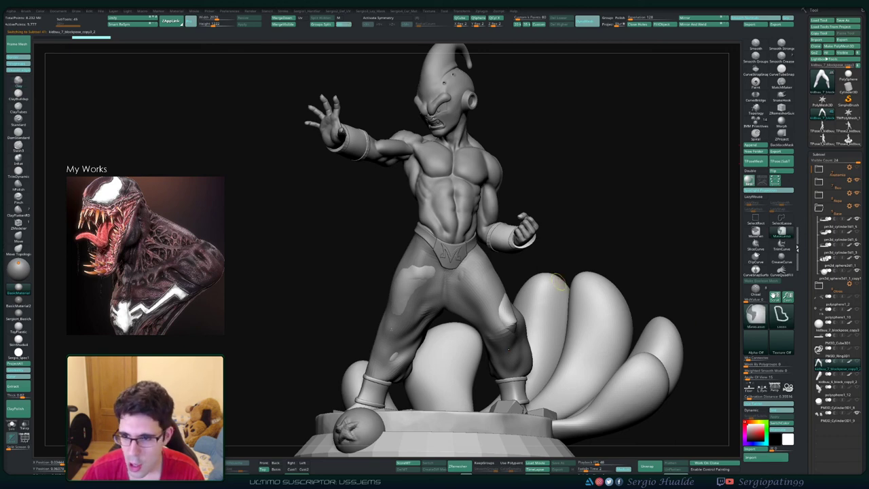
left_click(513, 320, "alt")
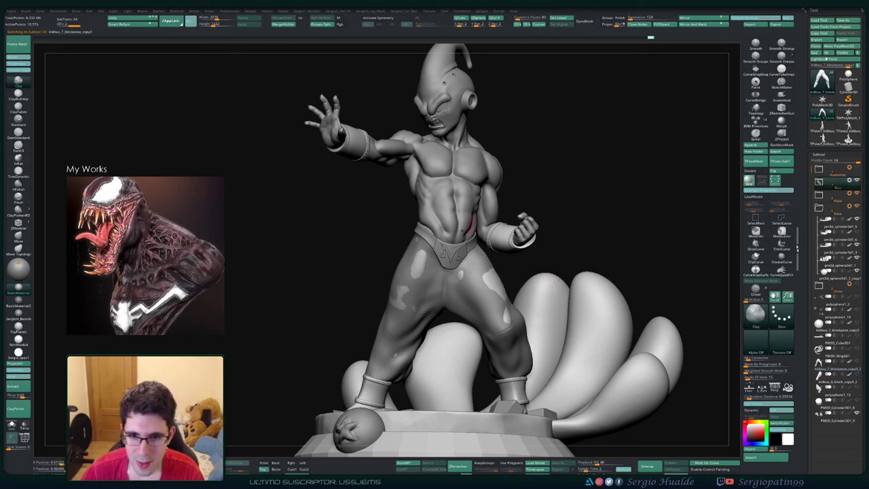
left_click(469, 225, "alt")
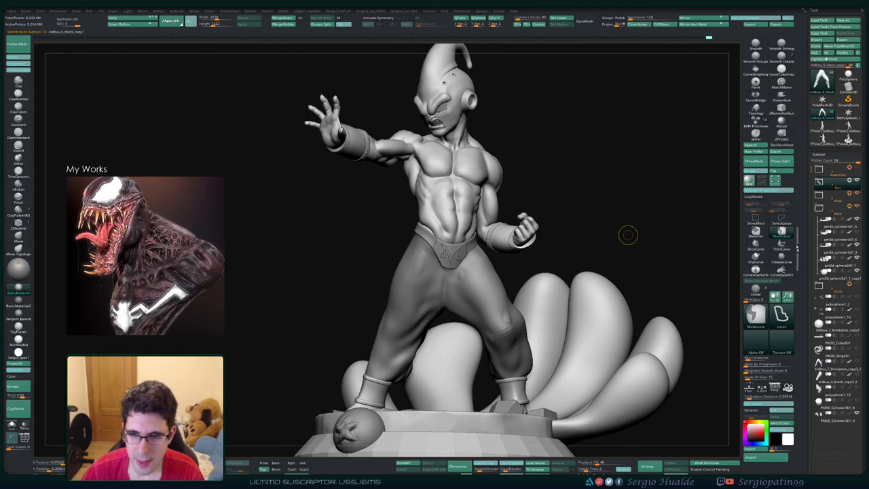
- Save the statue file and switch the active tool to Sphere3D
key("ctrl+s")
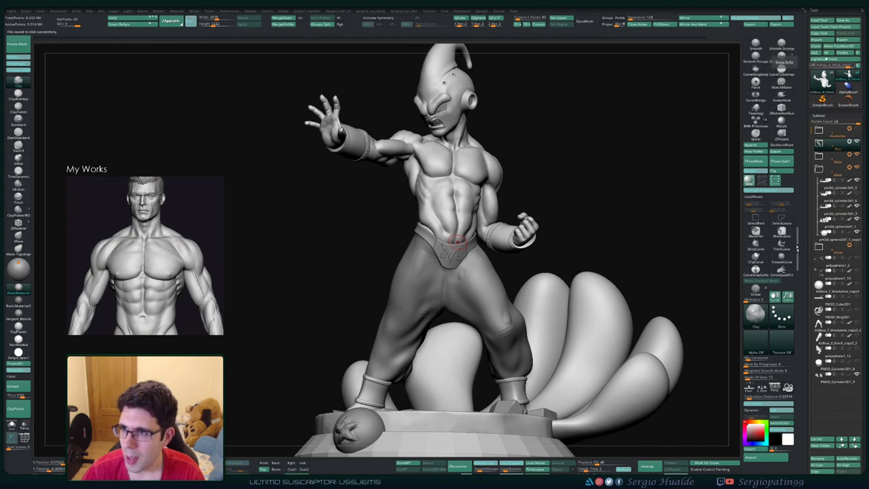
left_click(822, 80)
left_click(557, 110)
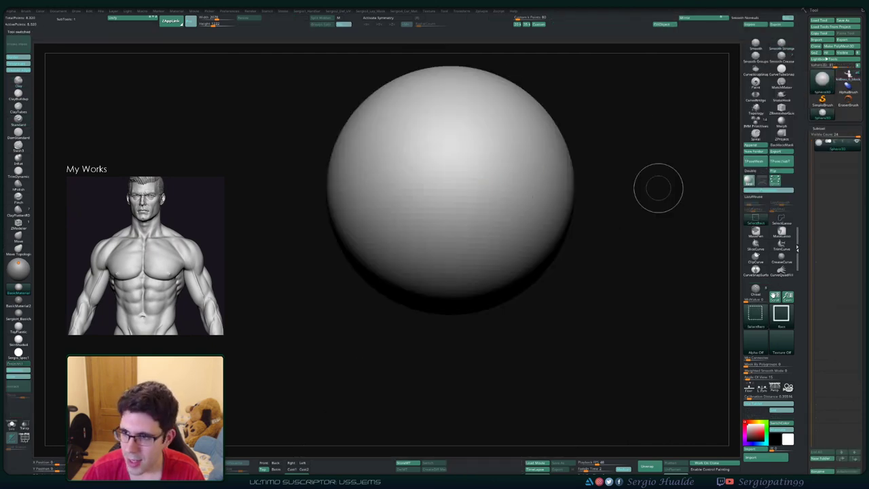
- Convert the sphere to a PolyMesh3D and sculpt diagonal test strokes across its front with the Standard brush
left_click(509, 149)
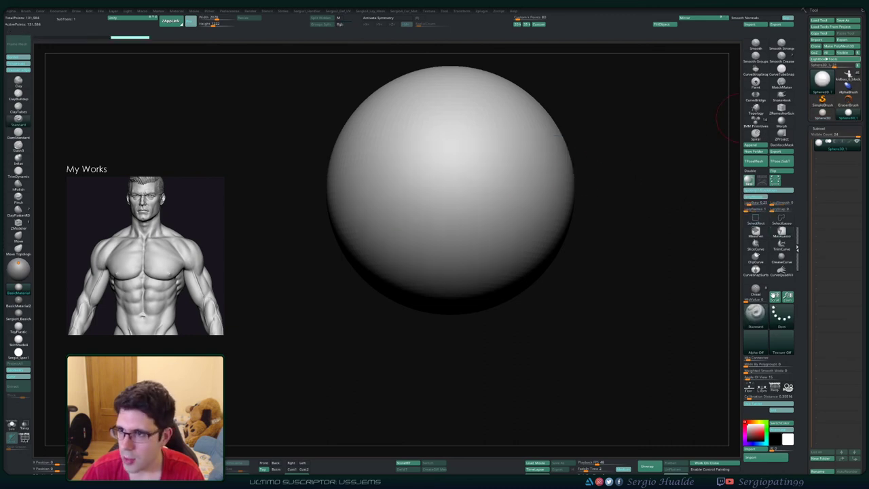
left_click(841, 46)
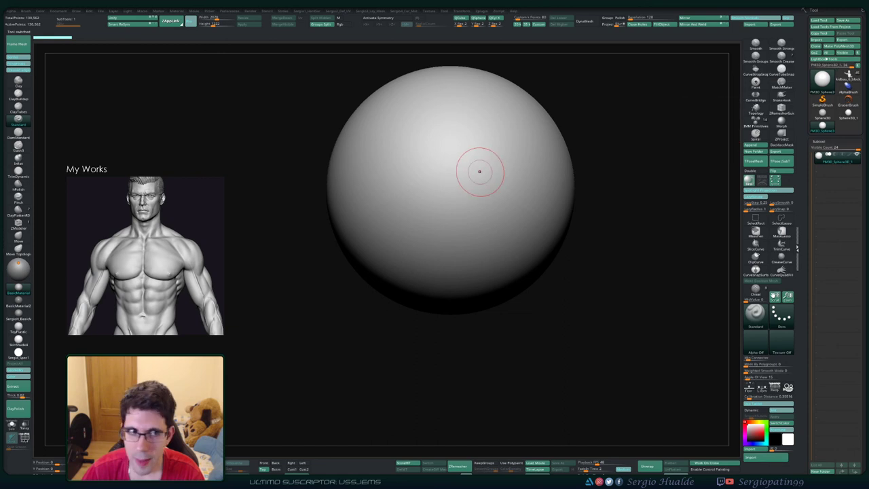
left_click_drag(398, 191, 513, 142)
left_click_drag(374, 217, 556, 138)
left_click_drag(472, 237, 528, 195)
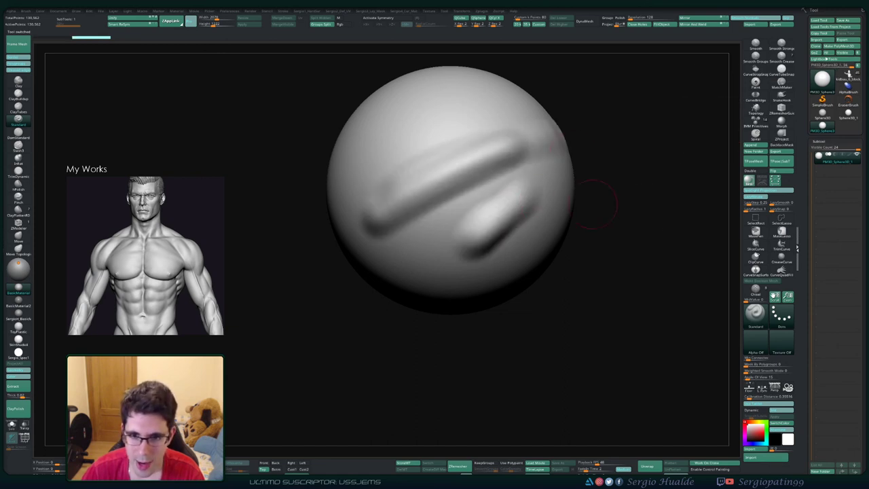
- Duplicate the sculpted sphere subtool and remesh the isolated copy with ZRemesher
key("ctrl+shift+d")
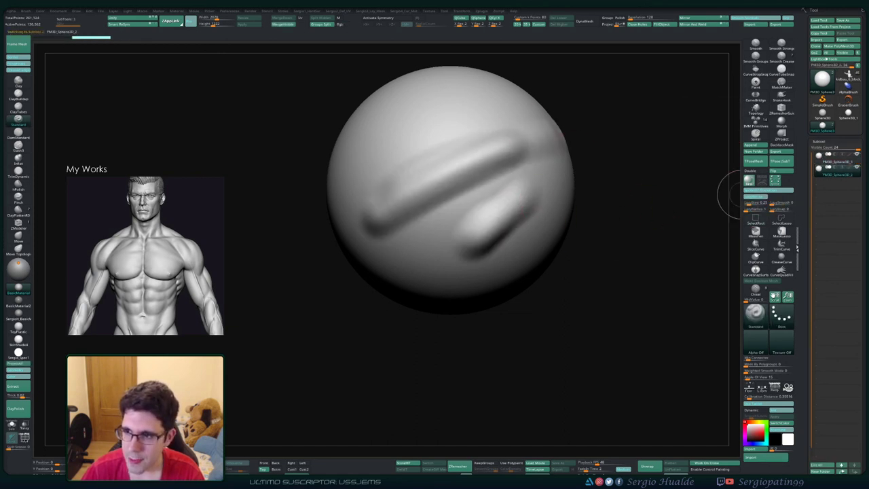
key("alt+s")
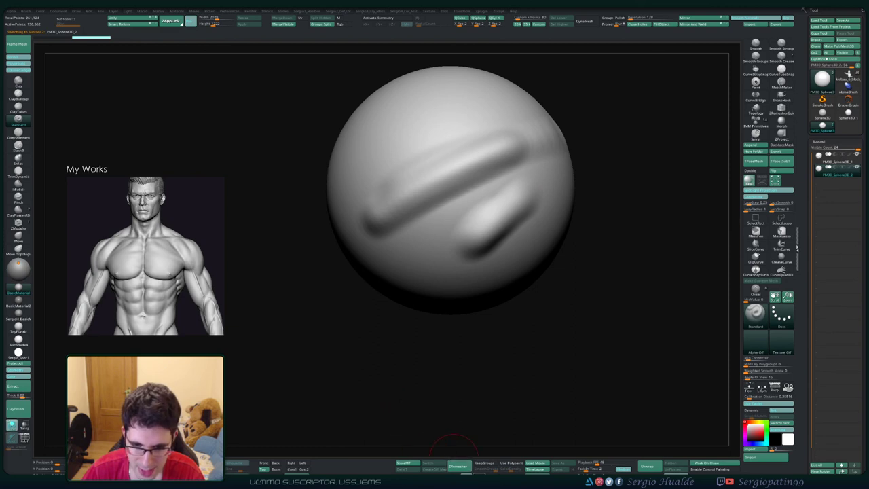
left_click(455, 465)
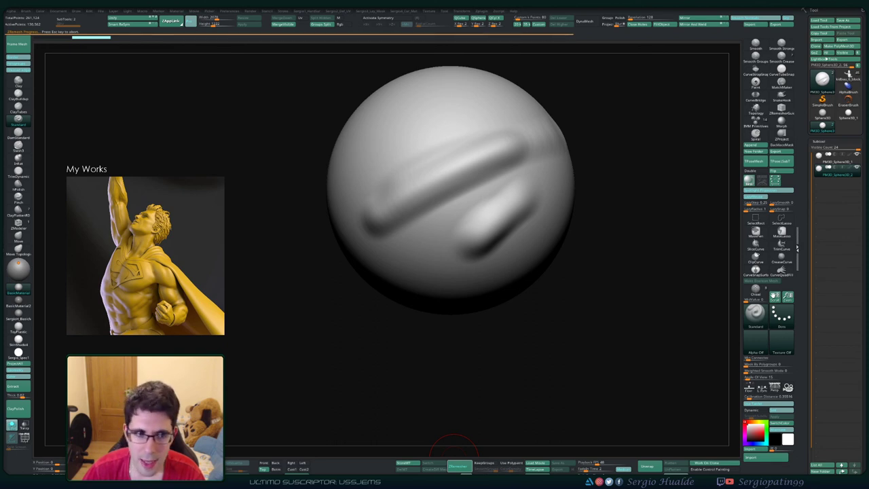
- Subdivide the remeshed copy four times, projecting the original sphere's detail onto it with ProjectAll after each division
left_click_drag(836, 326, 837, 131)
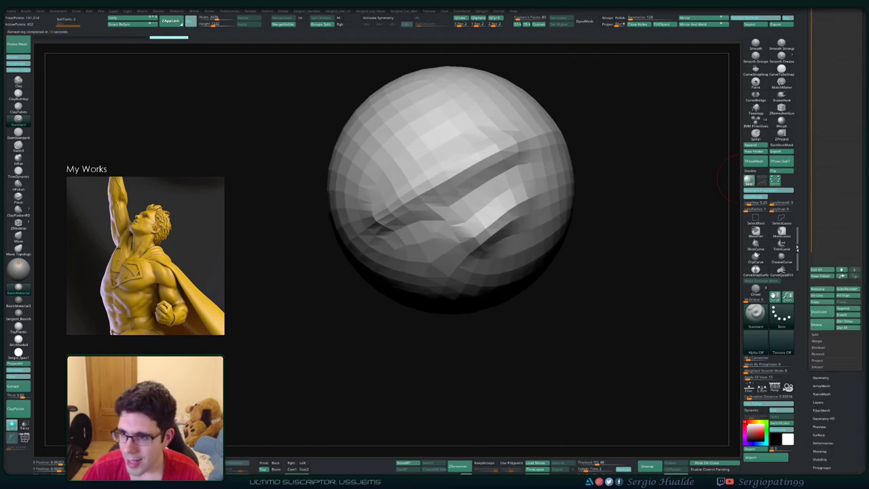
left_click(817, 360)
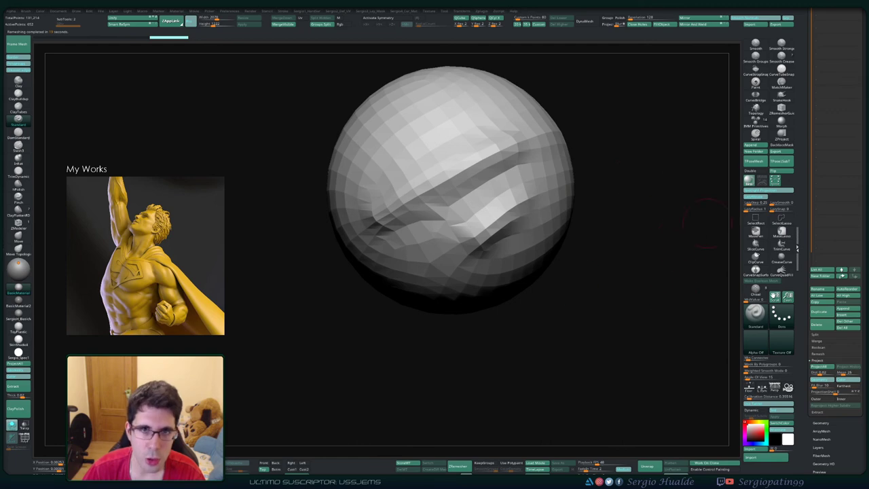
key("ctrl+d")
left_click(821, 366)
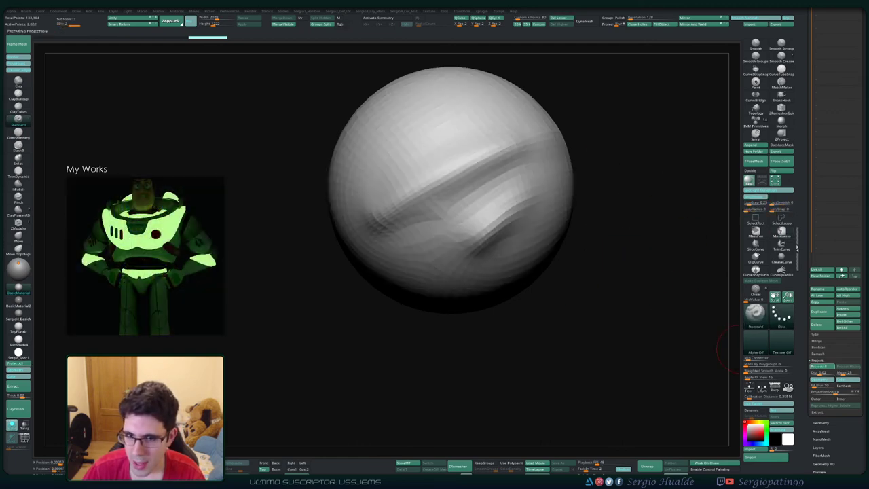
key("ctrl+d")
left_click(821, 366)
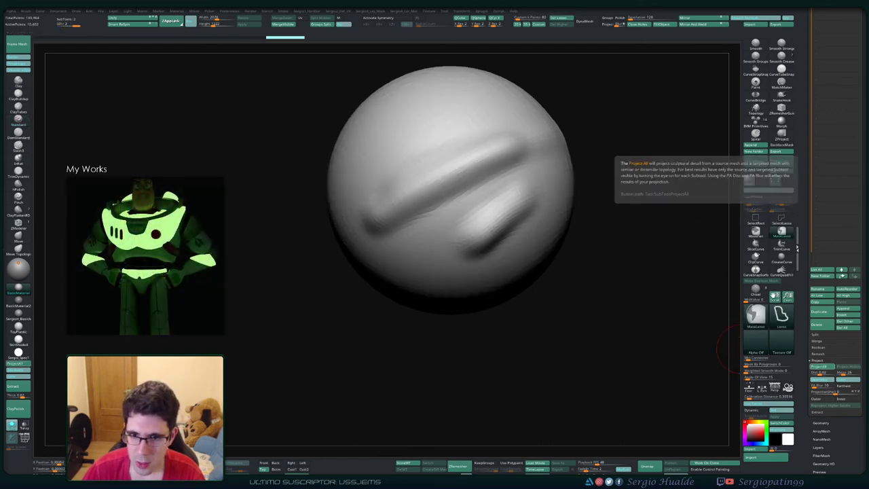
key("ctrl+d")
left_click(821, 367)
key("ctrl+d")
left_click(821, 367)
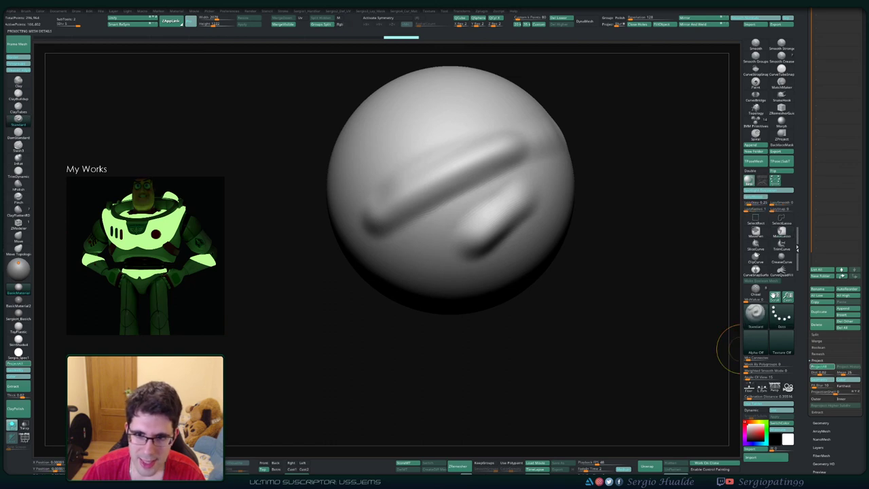
- Compare the original sphere subtool with the projected copy, ending on the copy
right_click_drag(559, 150, 560, 217, "alt")
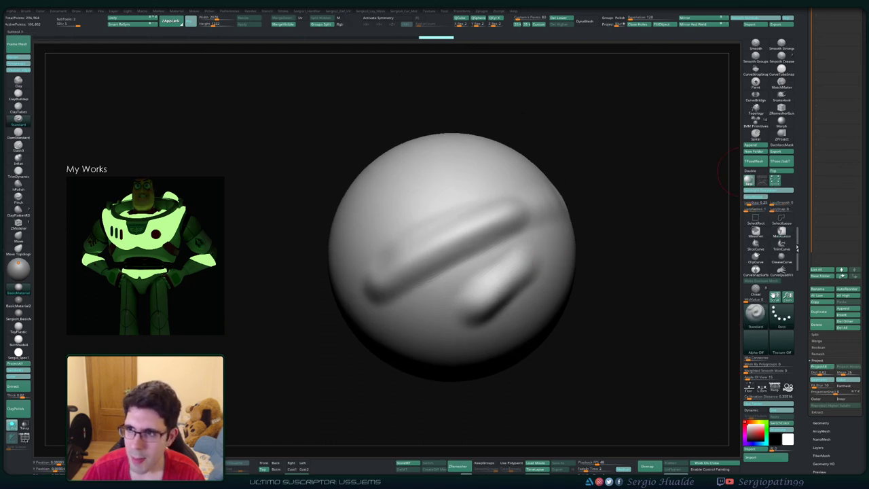
left_click_drag(836, 160, 835, 333)
left_click(837, 137)
left_click(837, 150)
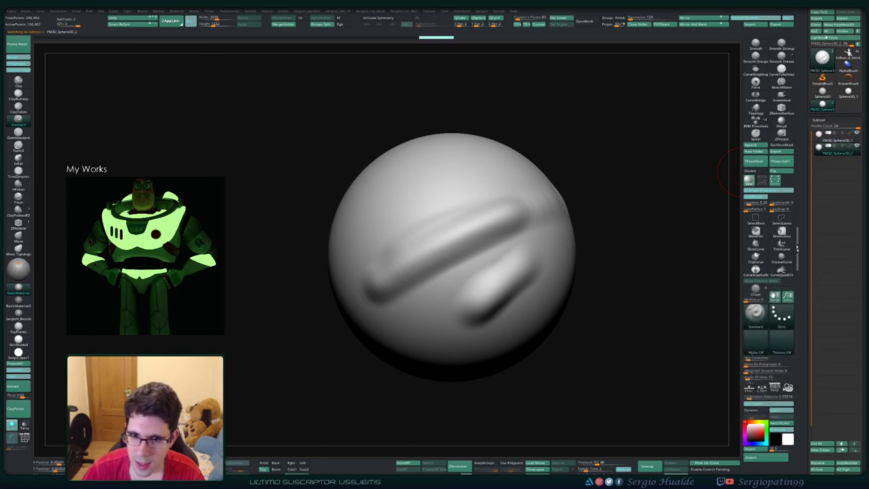
- Step the projected copy down three subdivision levels and back up to check its detail
key("shift+d")
key("shift+d")
key("shift+d")
key("d")
key("d")
key("d")
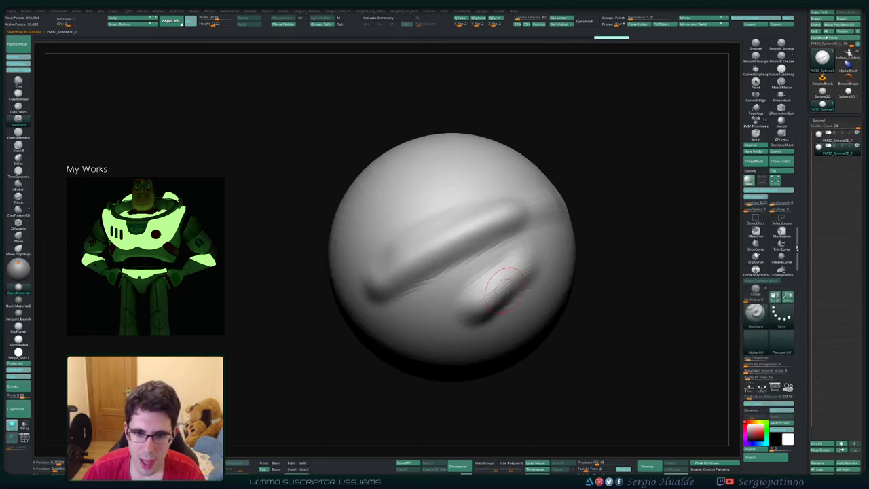
- Switch the active tool back to the statue and show all its visible subtools in full view
left_click(503, 283)
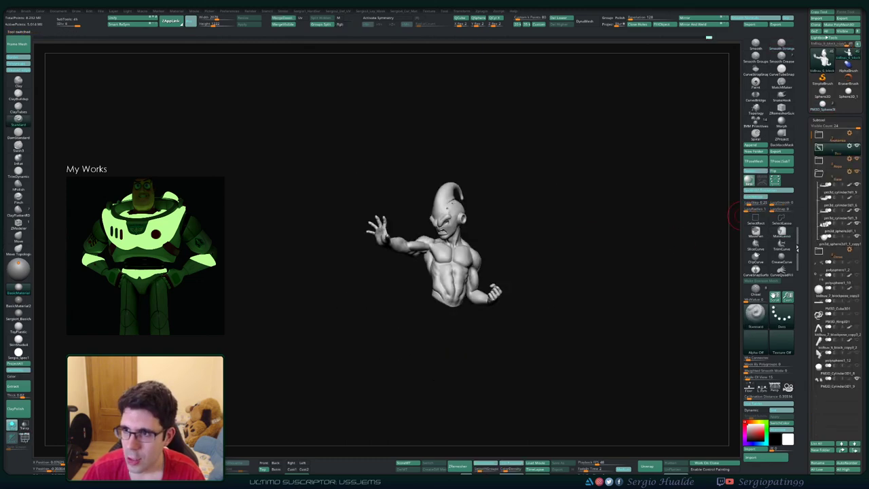
mouse_move(457, 270)
right_mouse_down("ctrl")
mouse_move(459, 288)
mouse_move(445, 311)
mouse_move(465, 298)
mouse_move(469, 270)
right_mouse_up("ctrl")
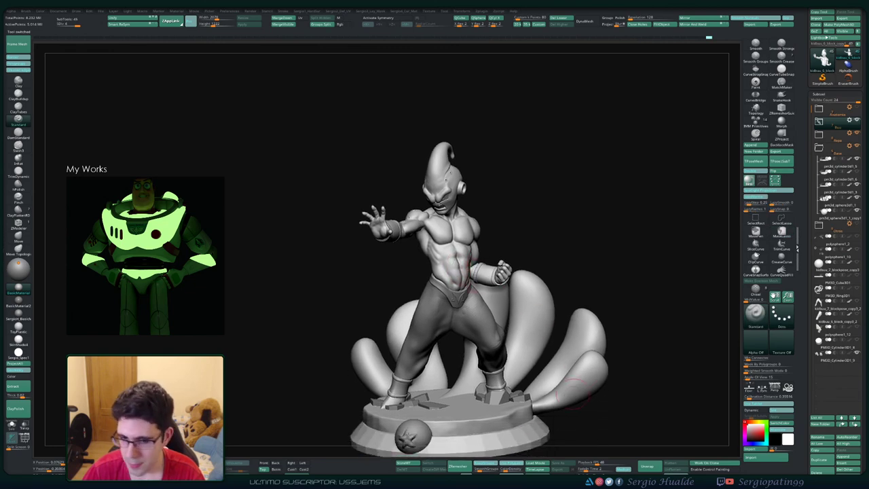